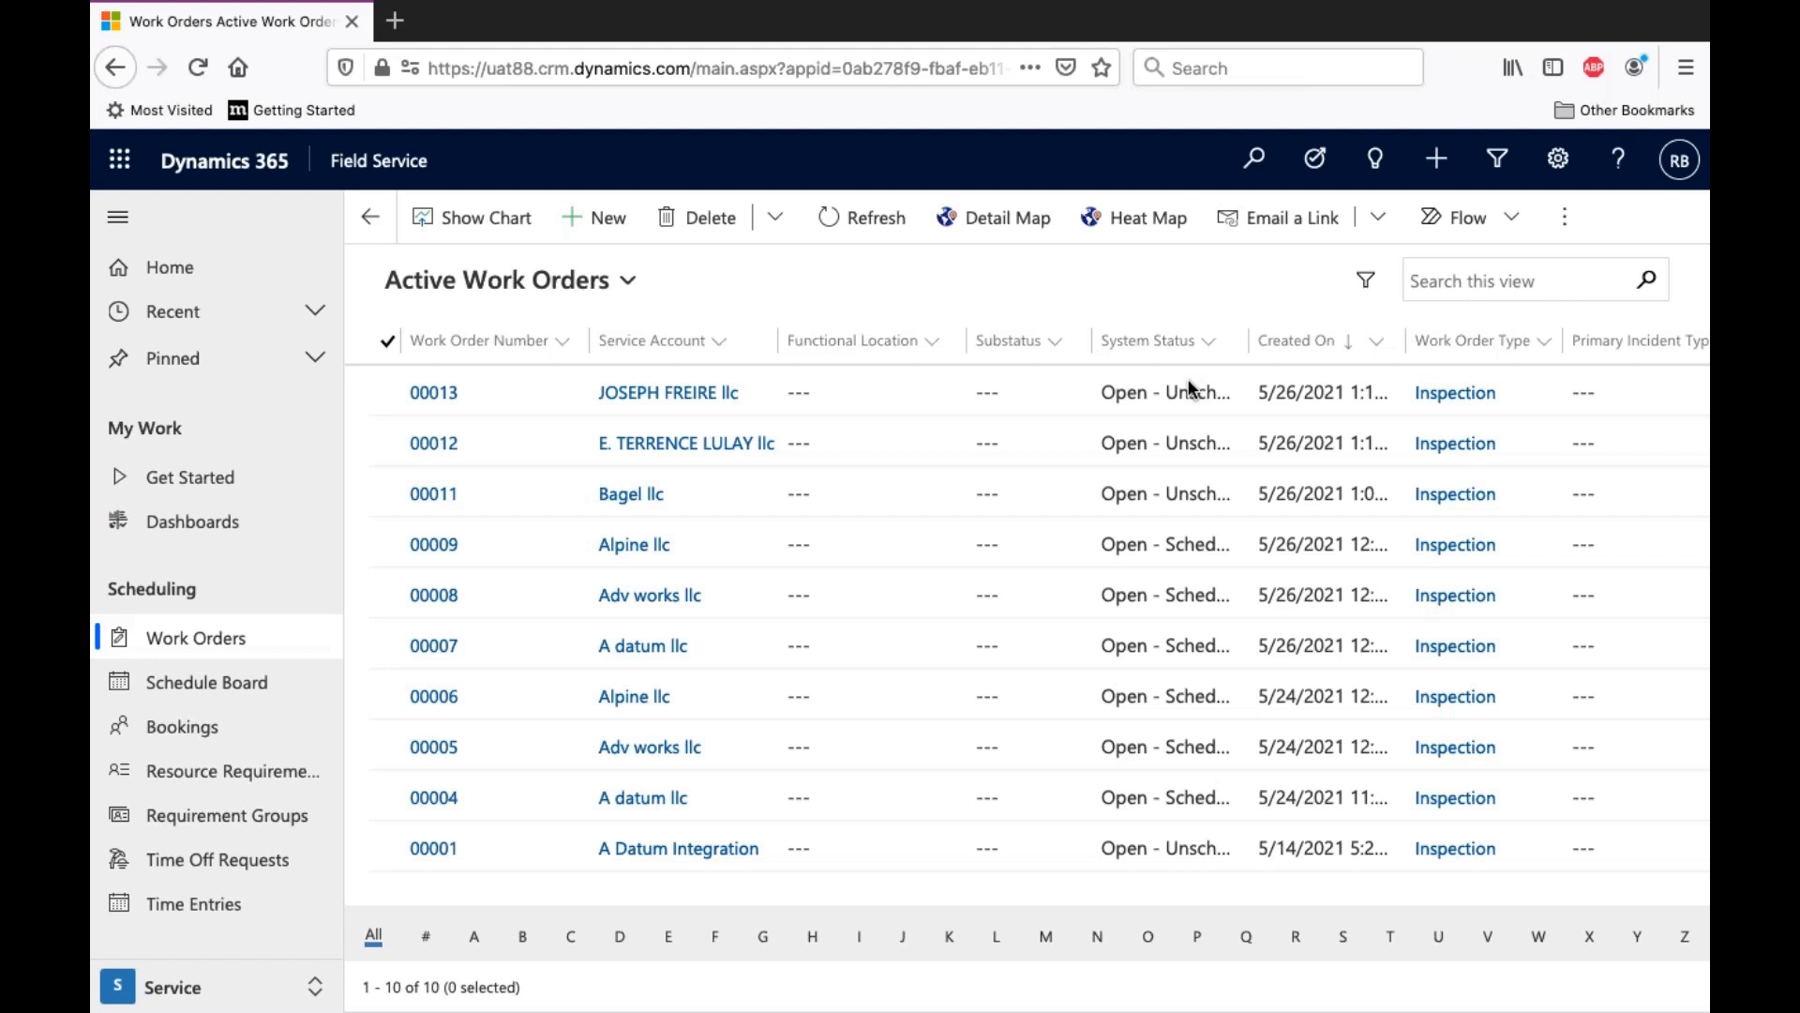
- Open the full-size Detail Map and plot Bookable Resource records from the Active Bookable Resources view
left_click(1008, 234)
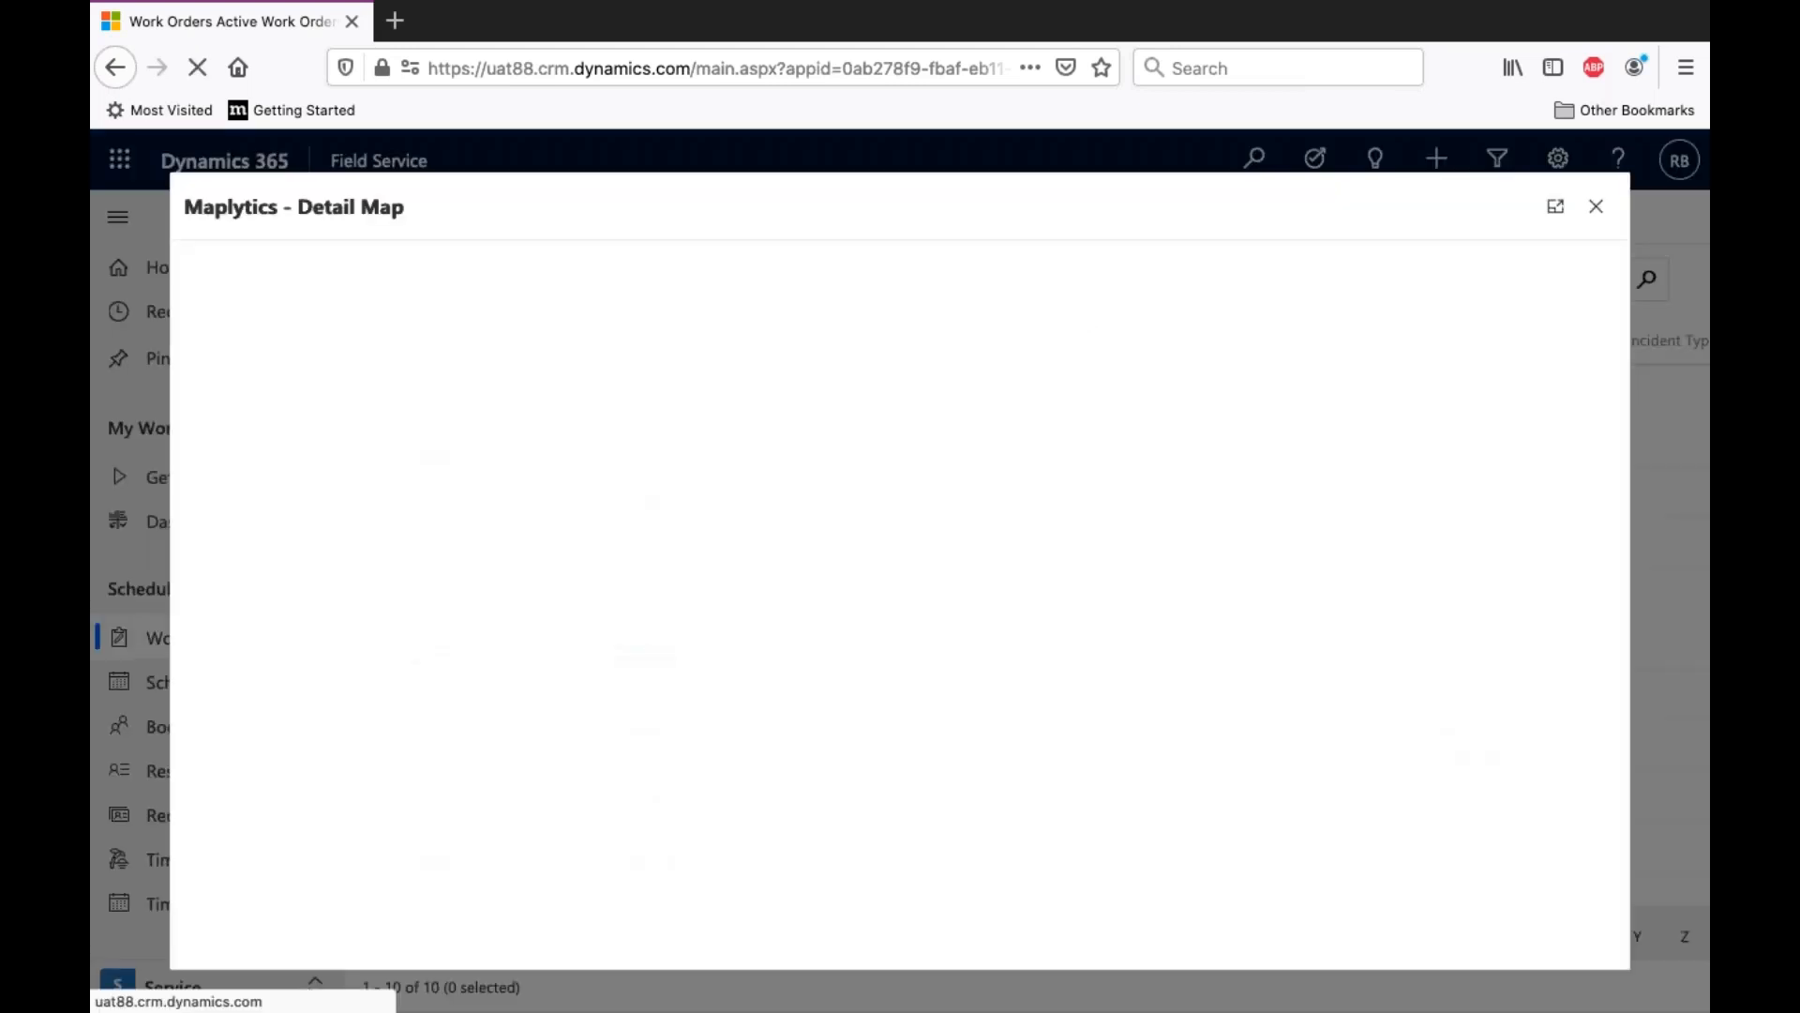
left_click(1563, 208)
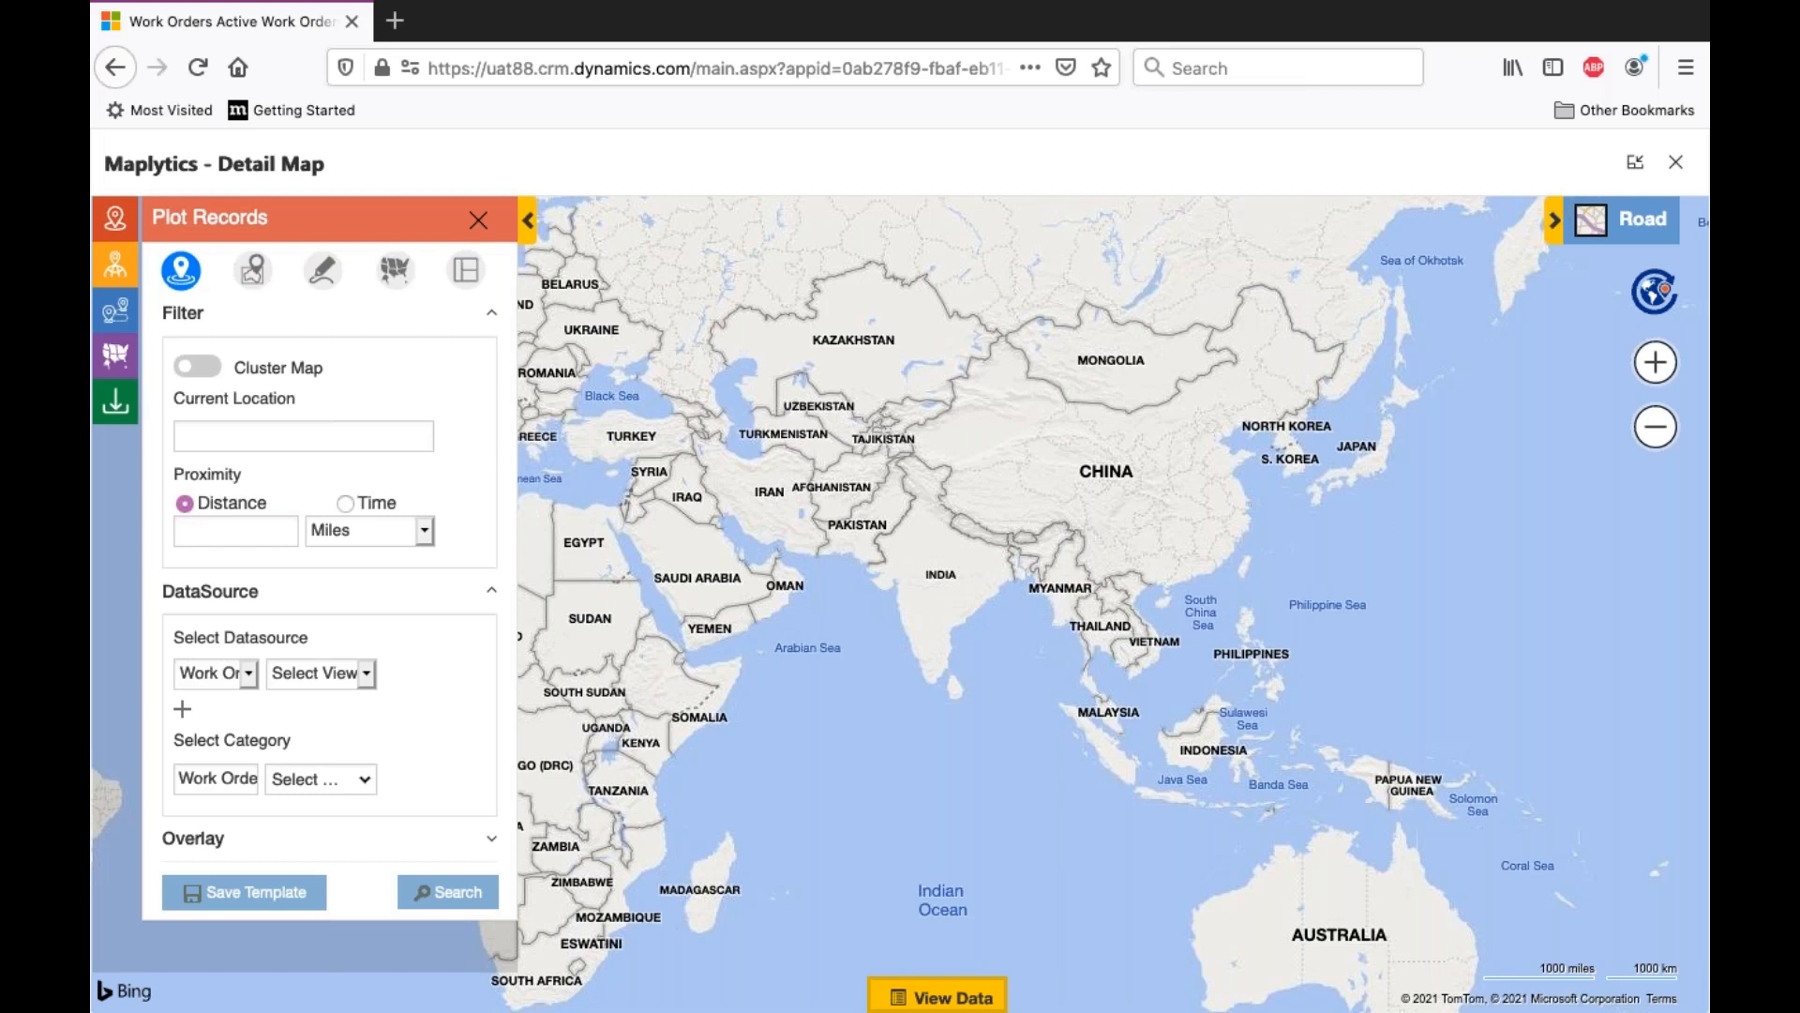
left_click(249, 684)
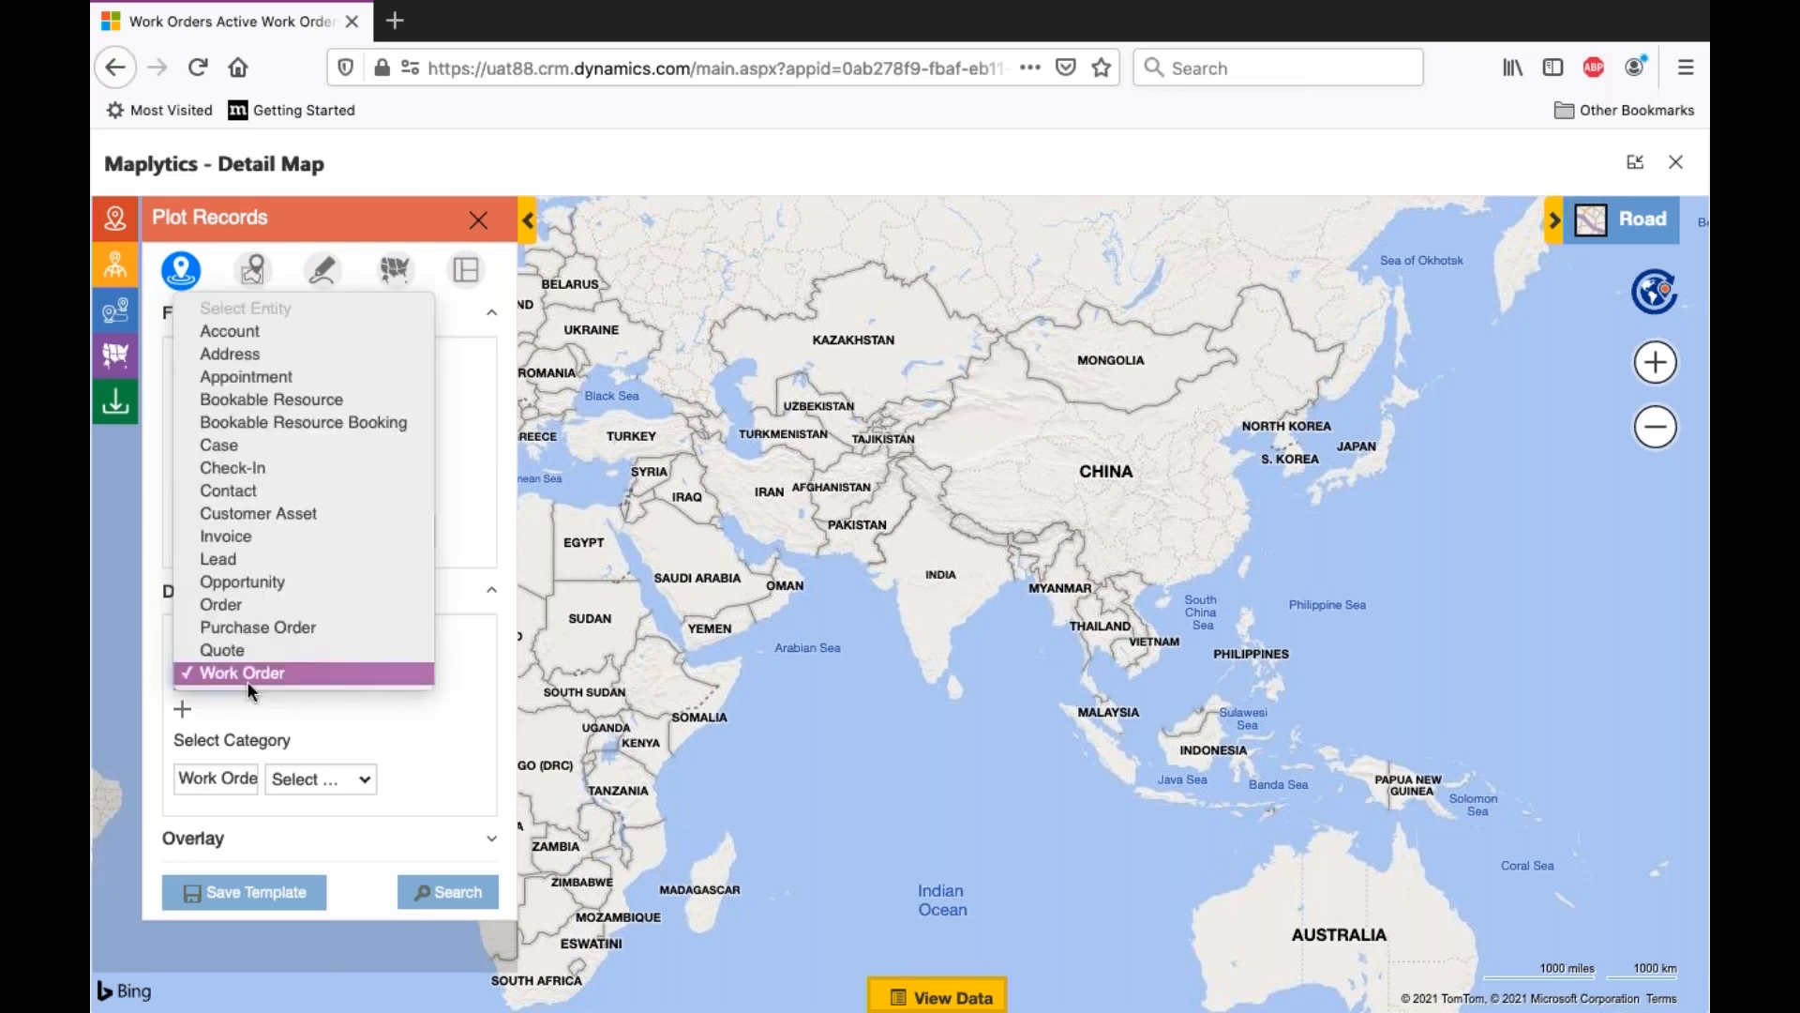
left_click(319, 397)
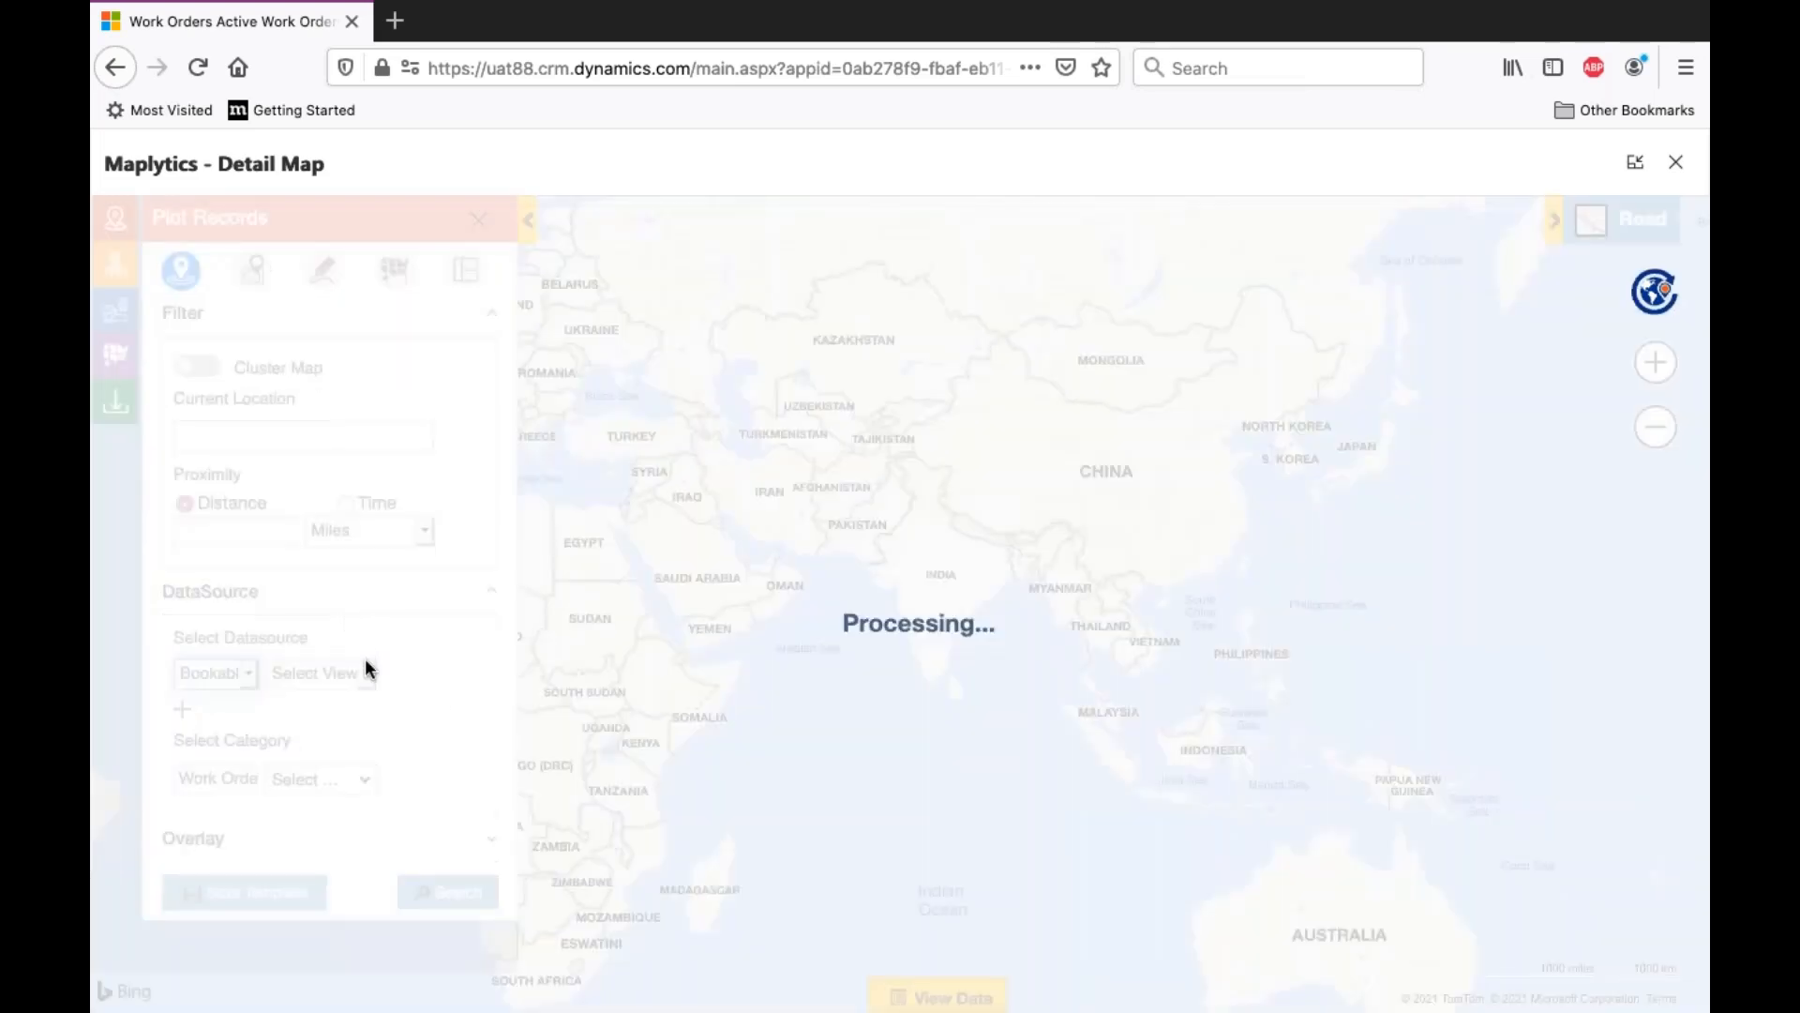
left_click(367, 669)
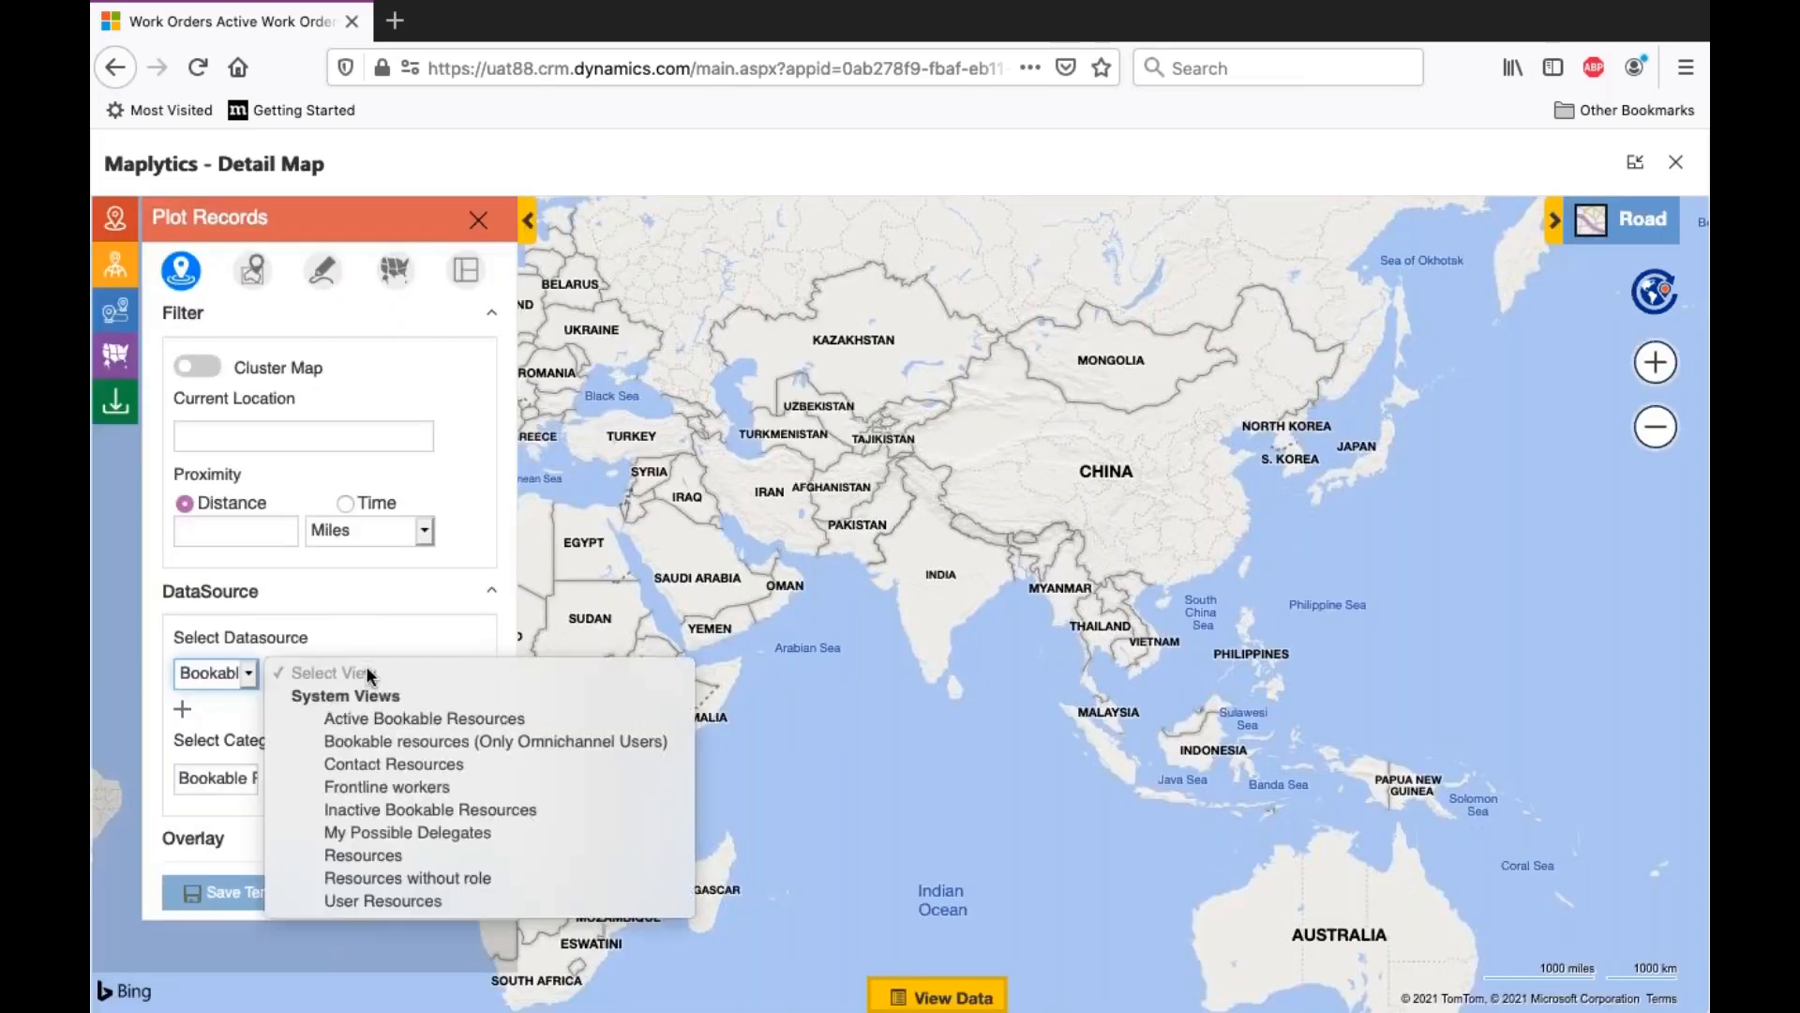
left_click(430, 708)
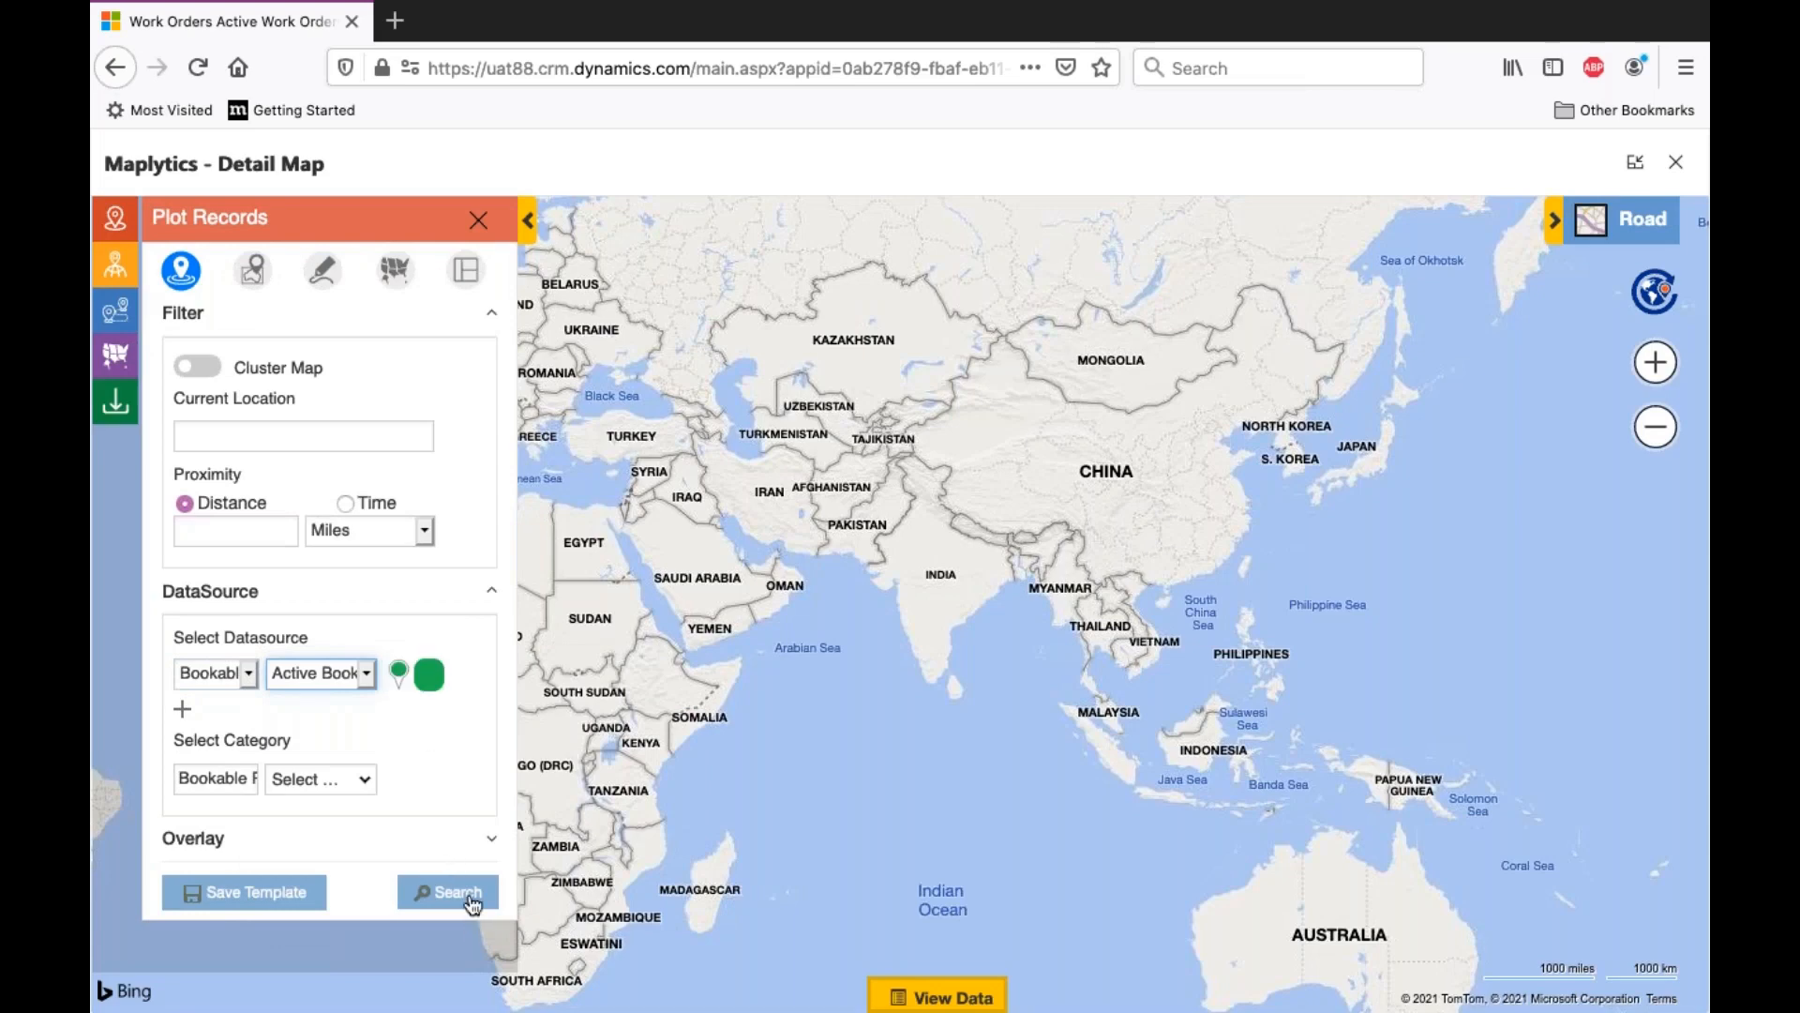
left_click(469, 897)
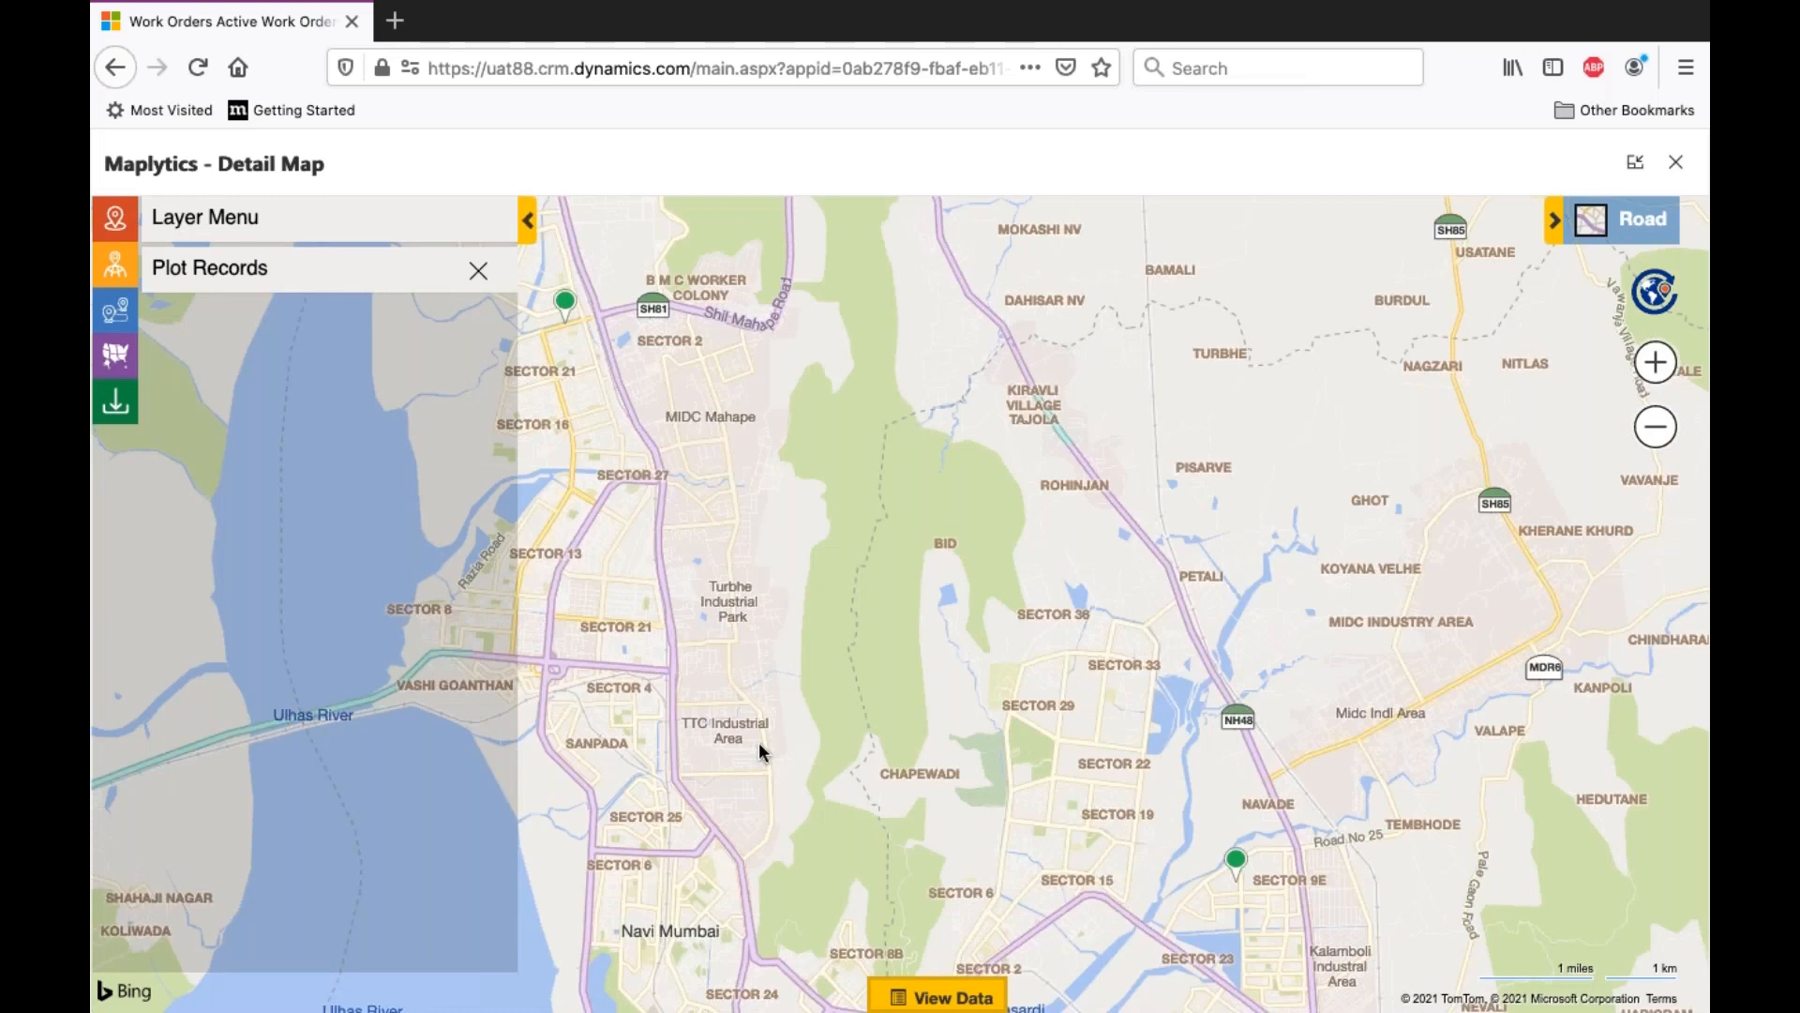
- Select the bookable resource pin north of Sector 21 and plot that resource's plan for today
left_click_drag(795, 732, 822, 729)
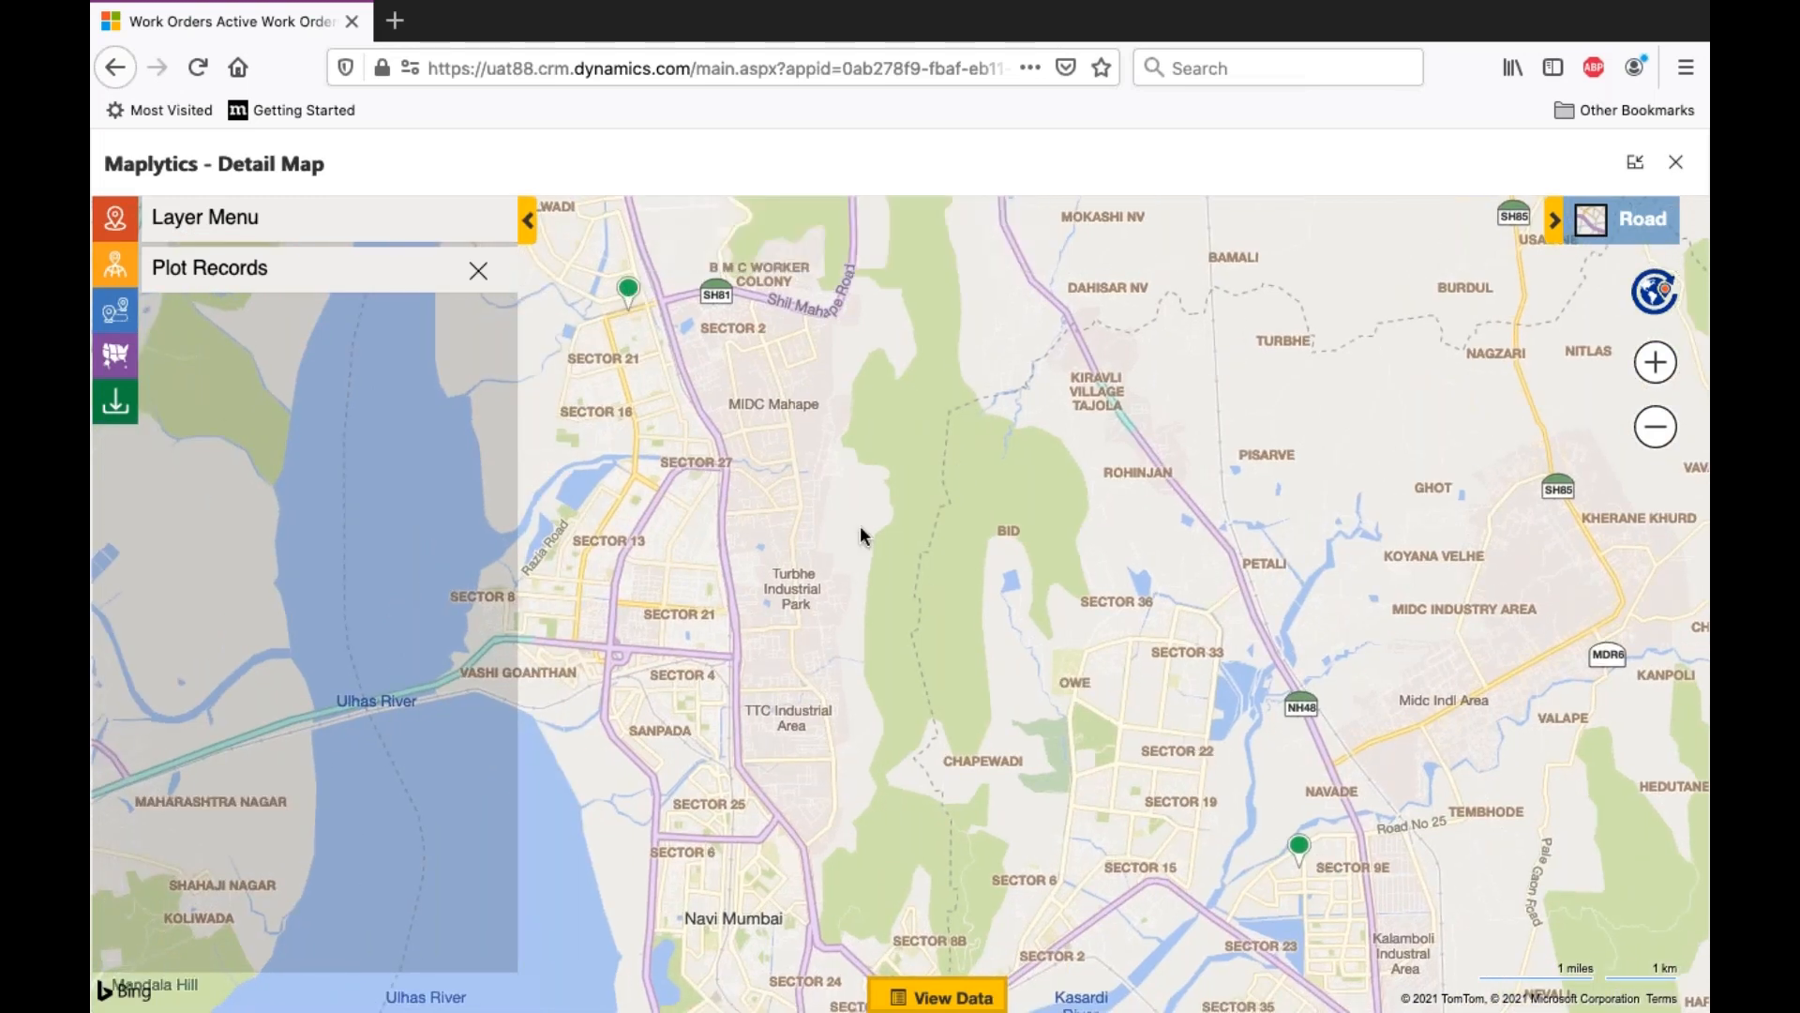
left_click_drag(892, 545, 903, 555)
mouse_move(671, 326)
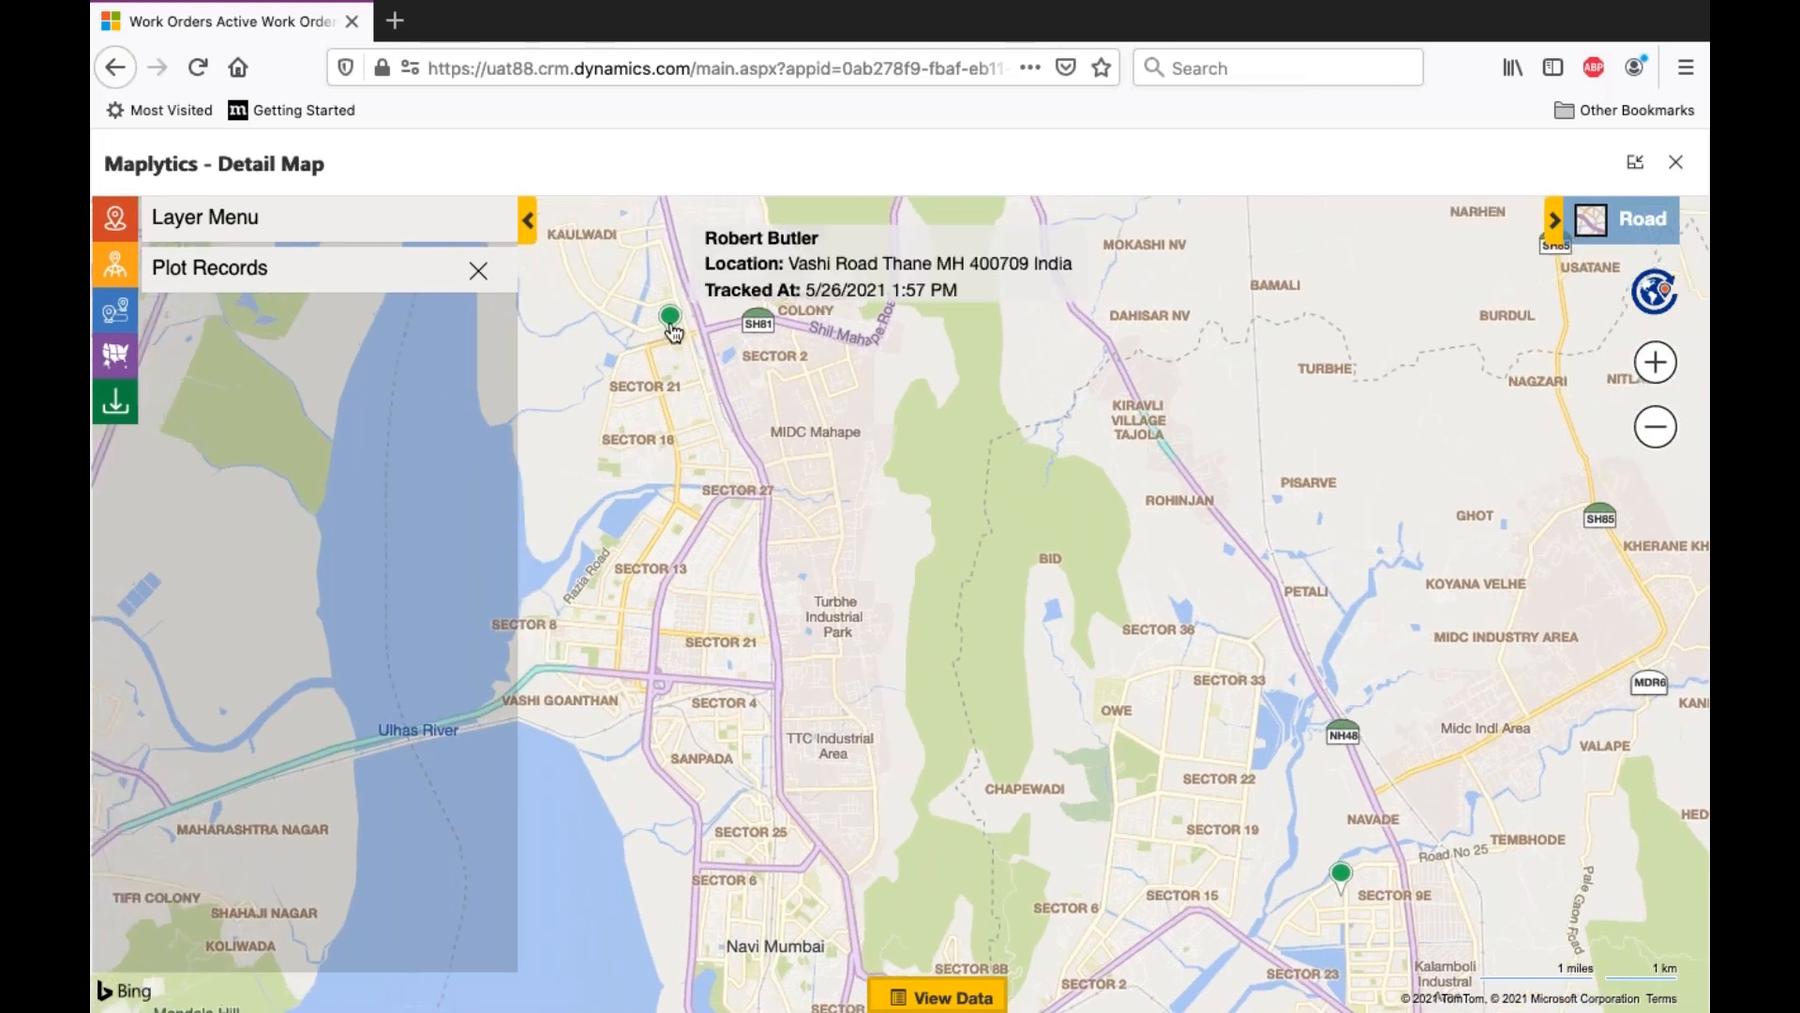
left_click(672, 323)
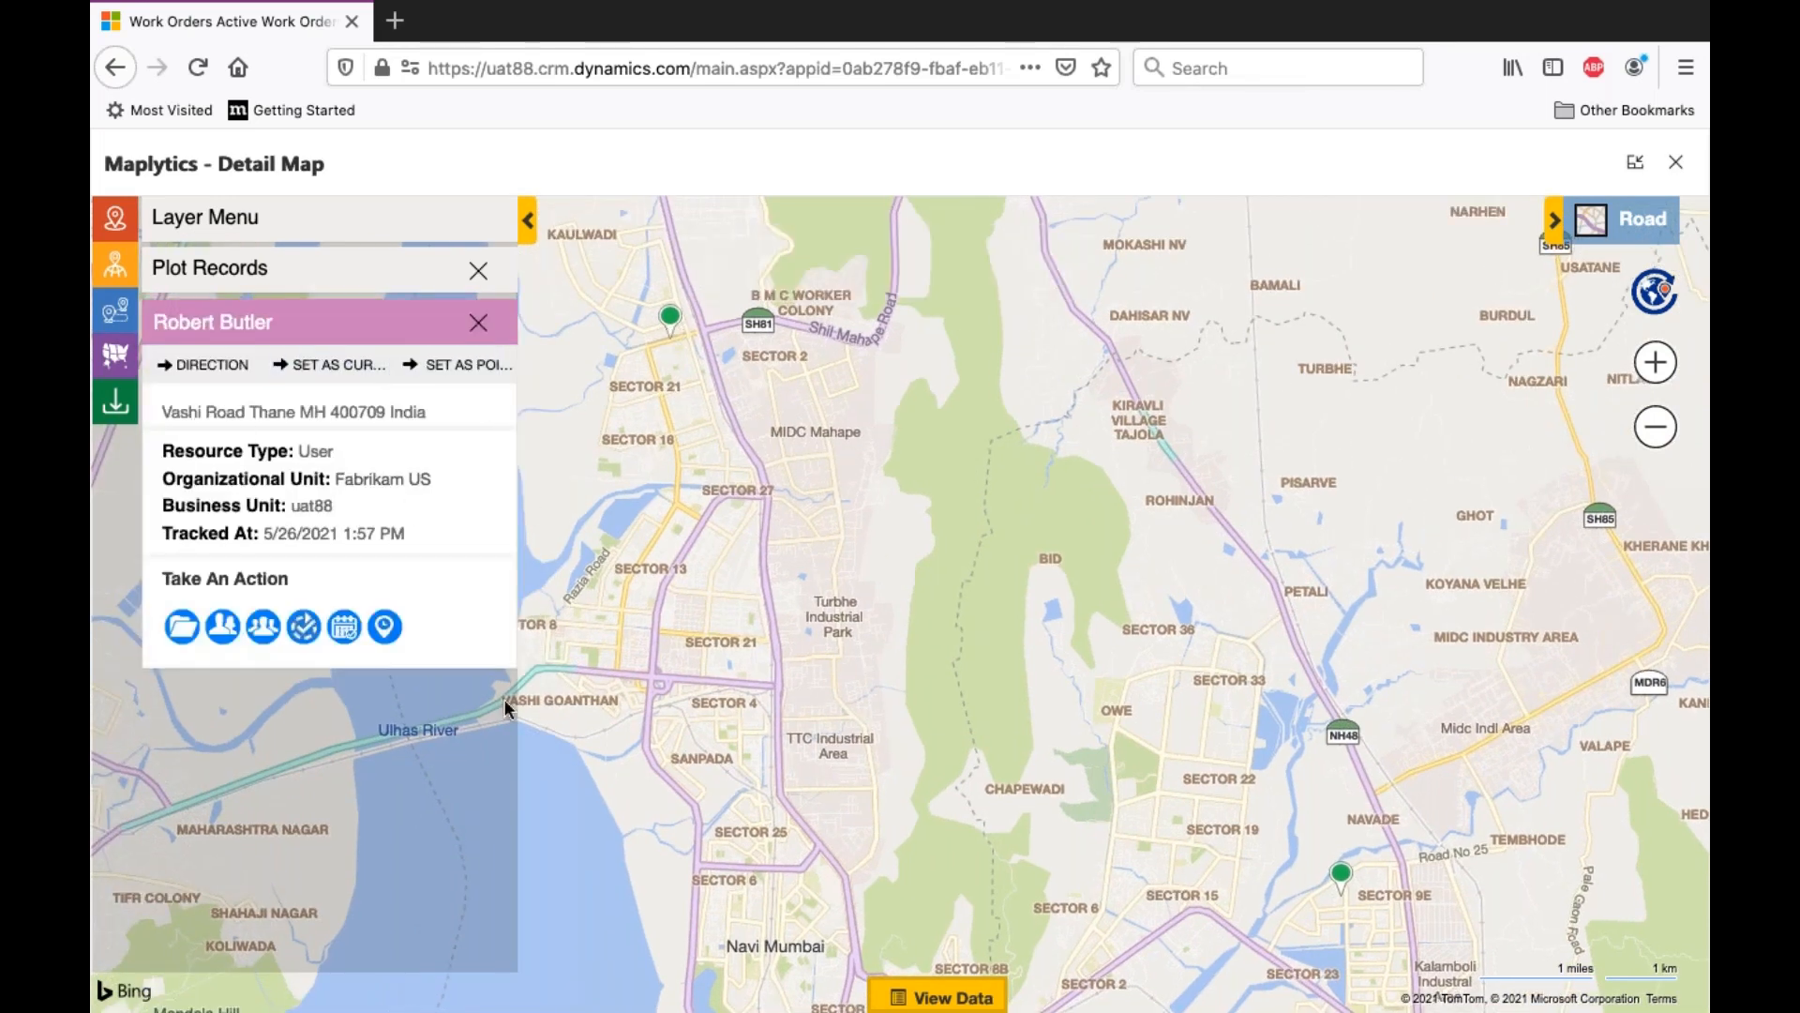
left_click(345, 626)
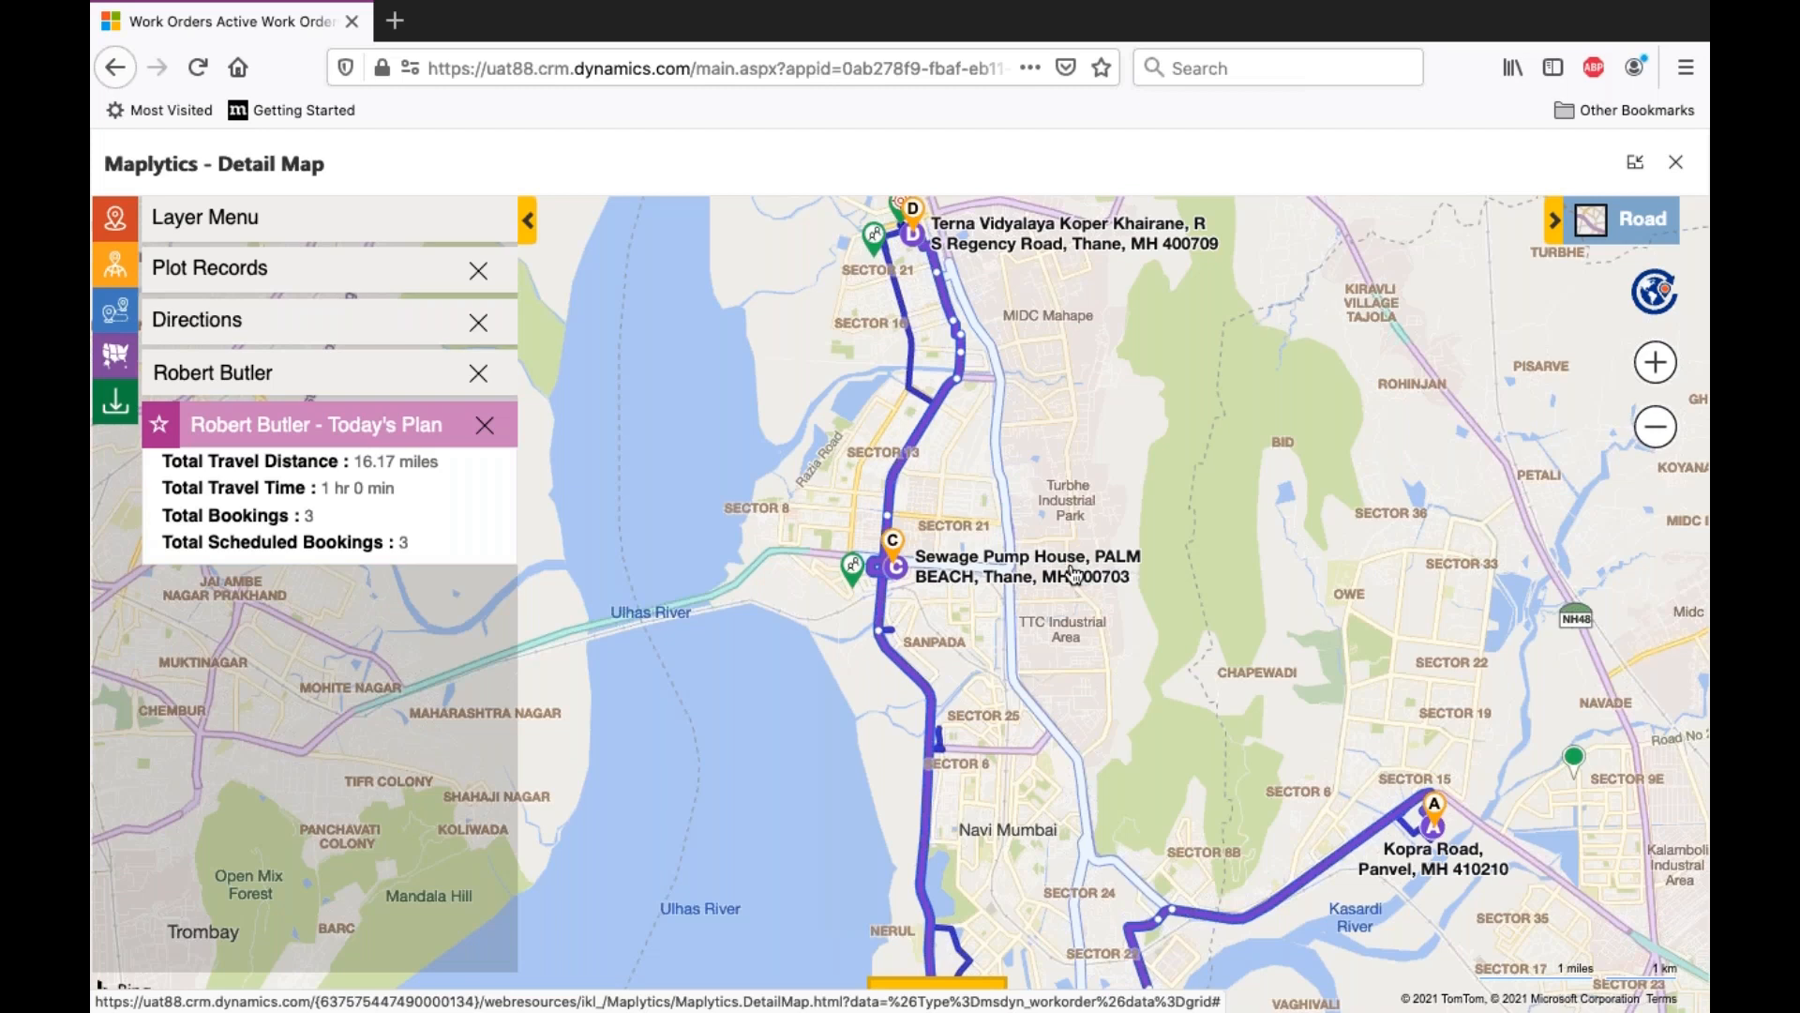
- Examine the bookings along the plotted route, including the details of the booking beside stop C
left_click_drag(1059, 554, 1058, 566)
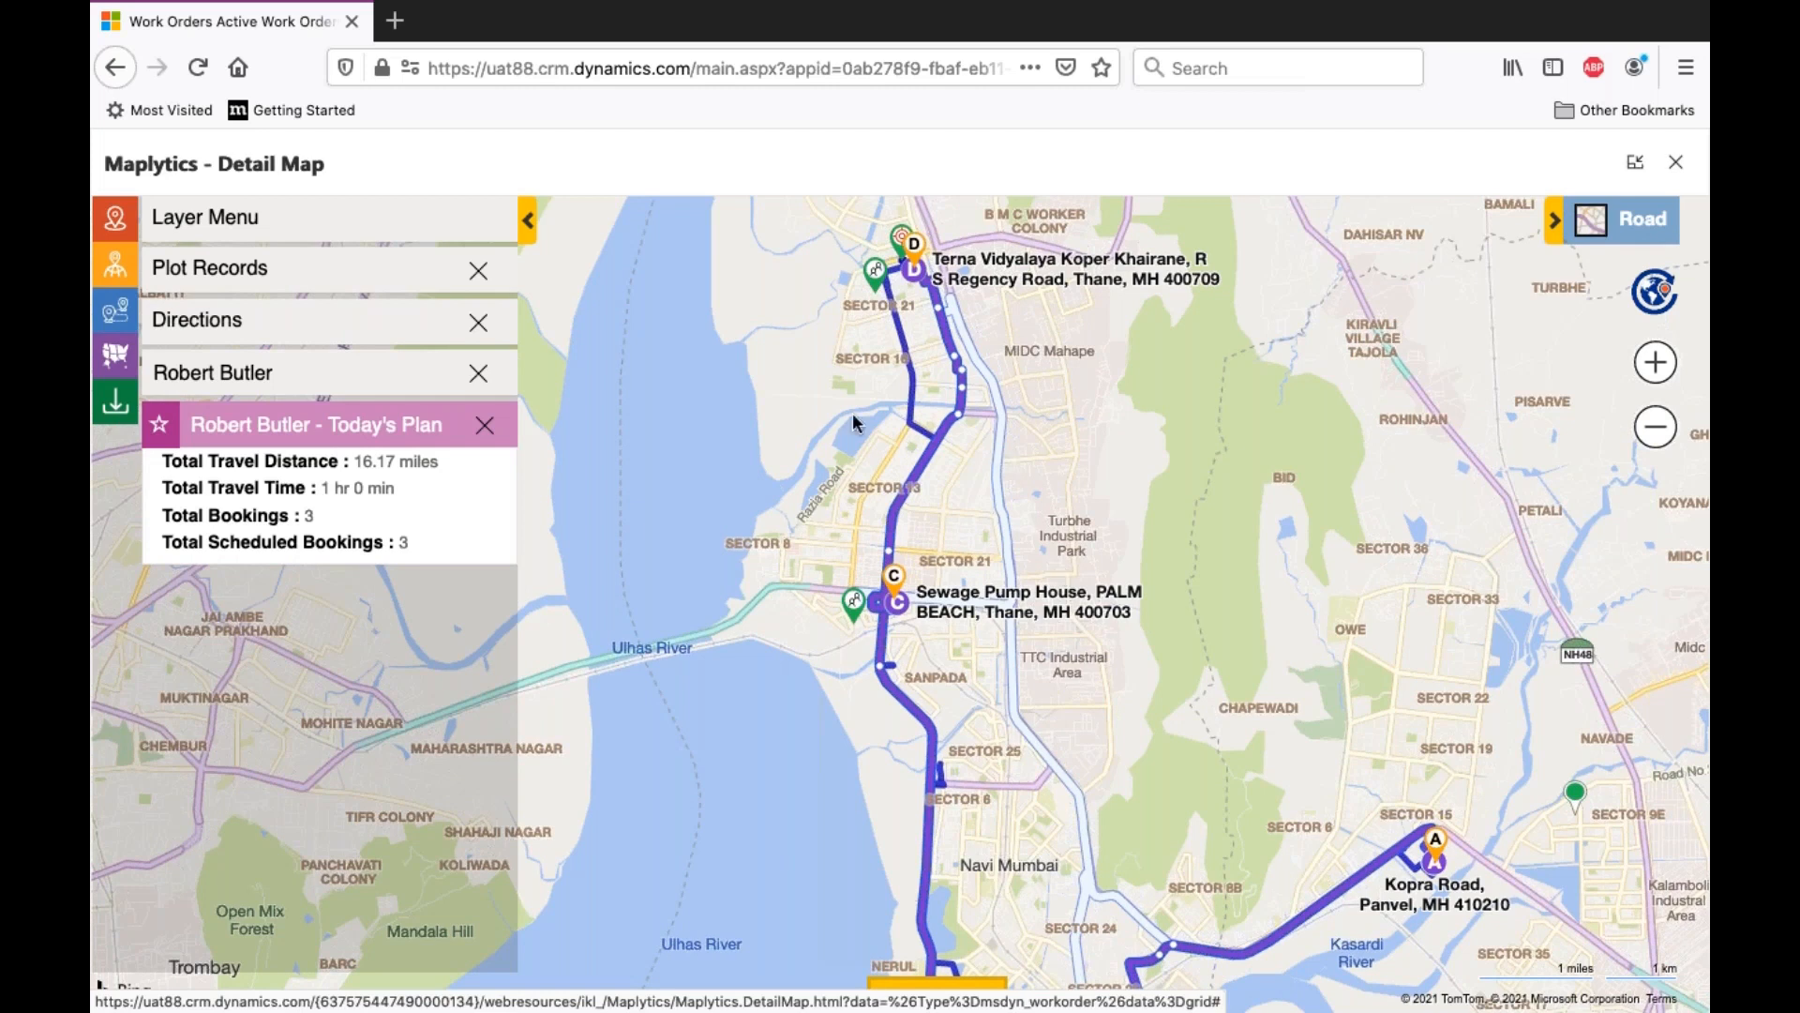
mouse_move(883, 274)
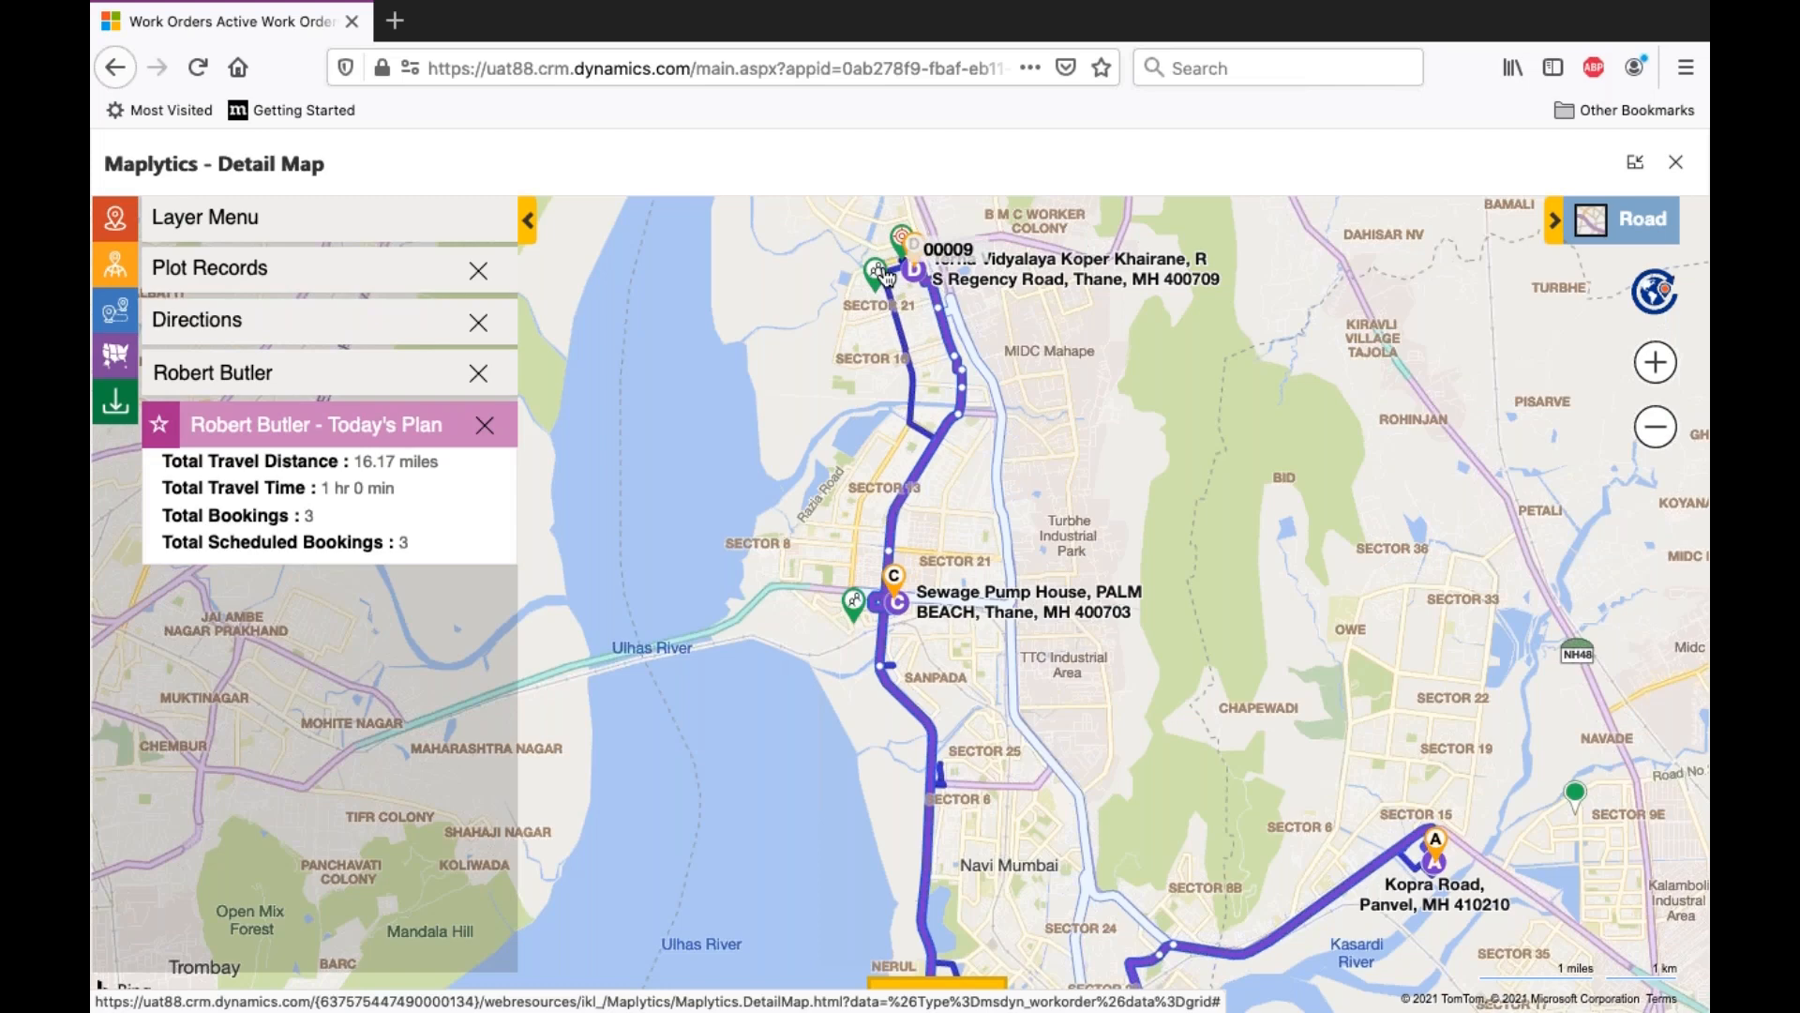
mouse_move(849, 608)
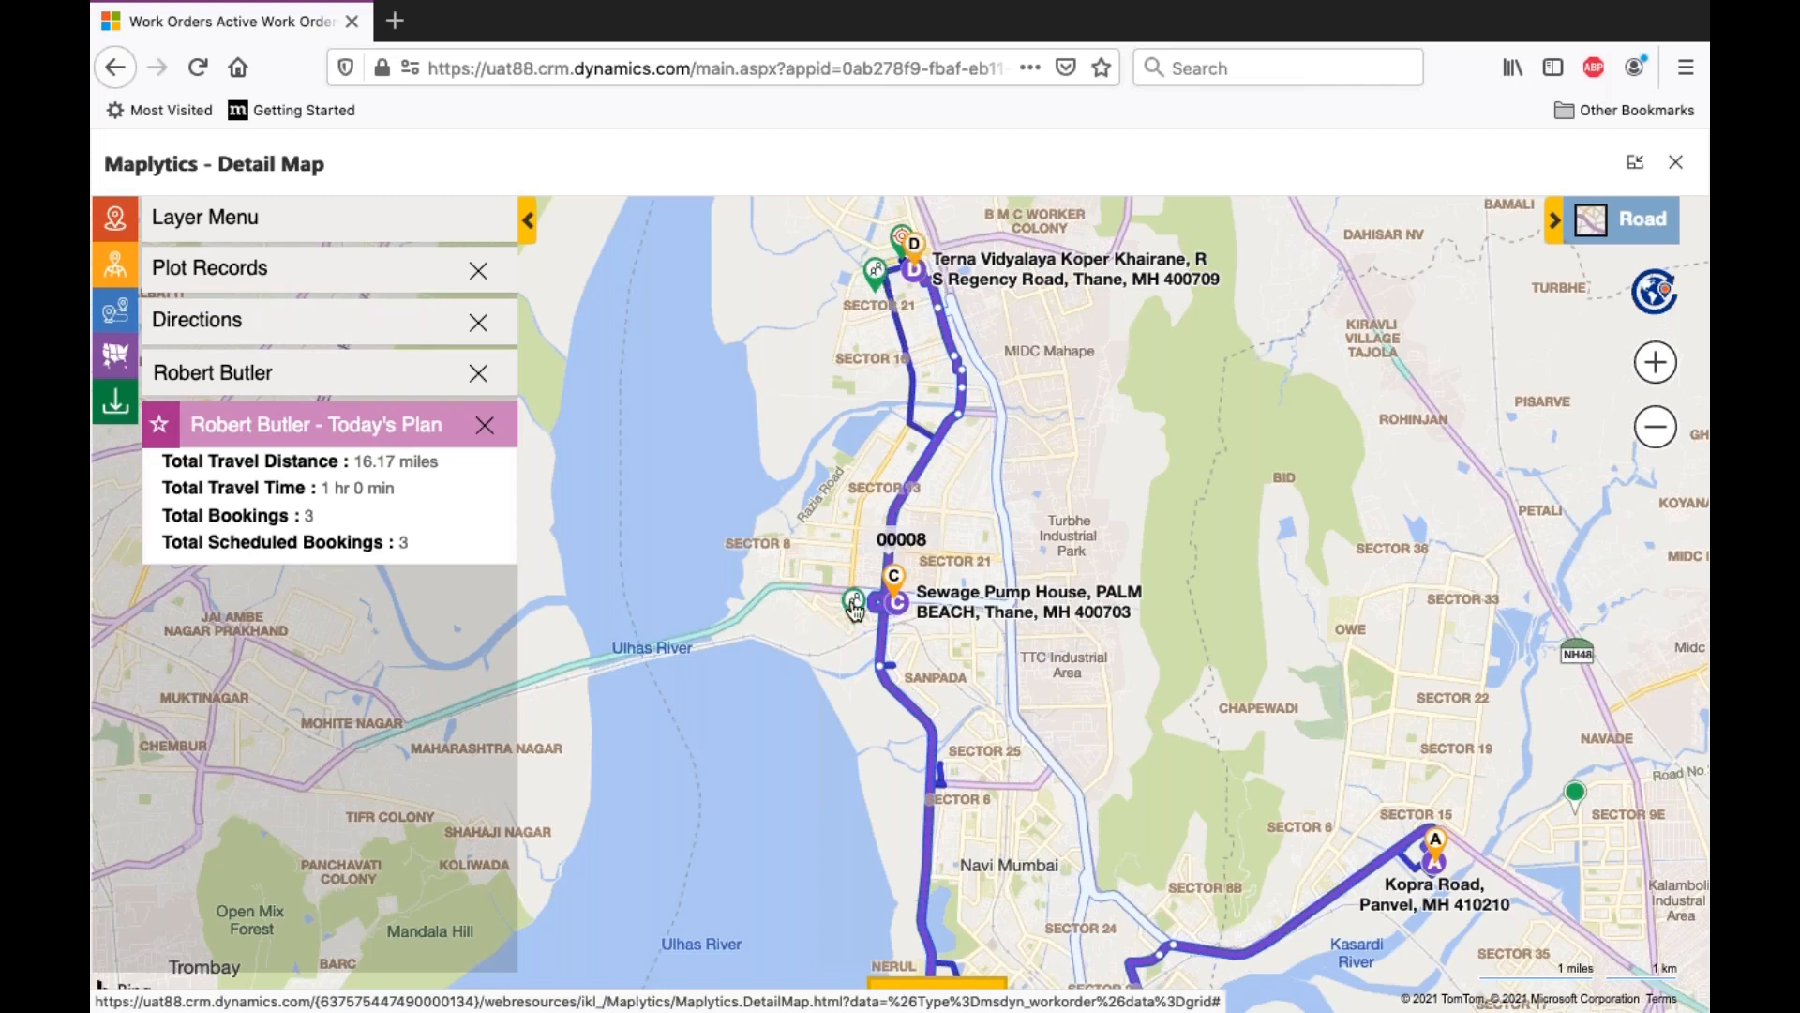
left_click(855, 605)
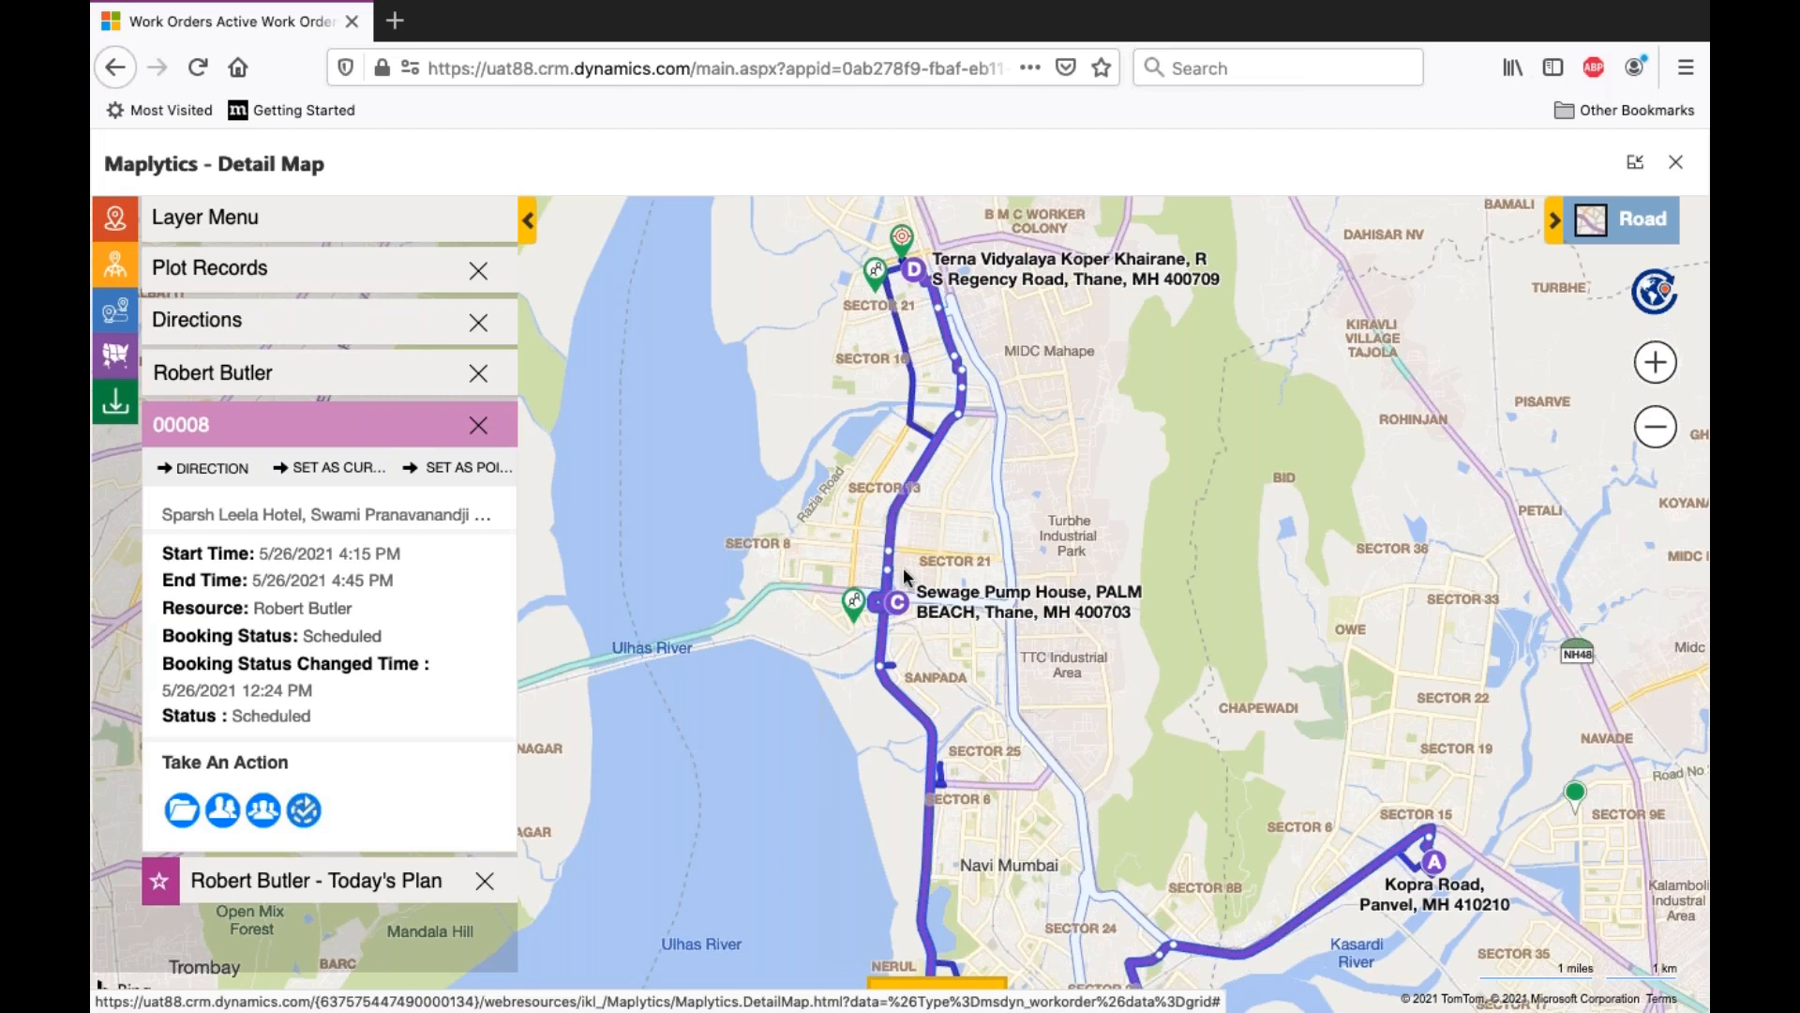
left_click(899, 625)
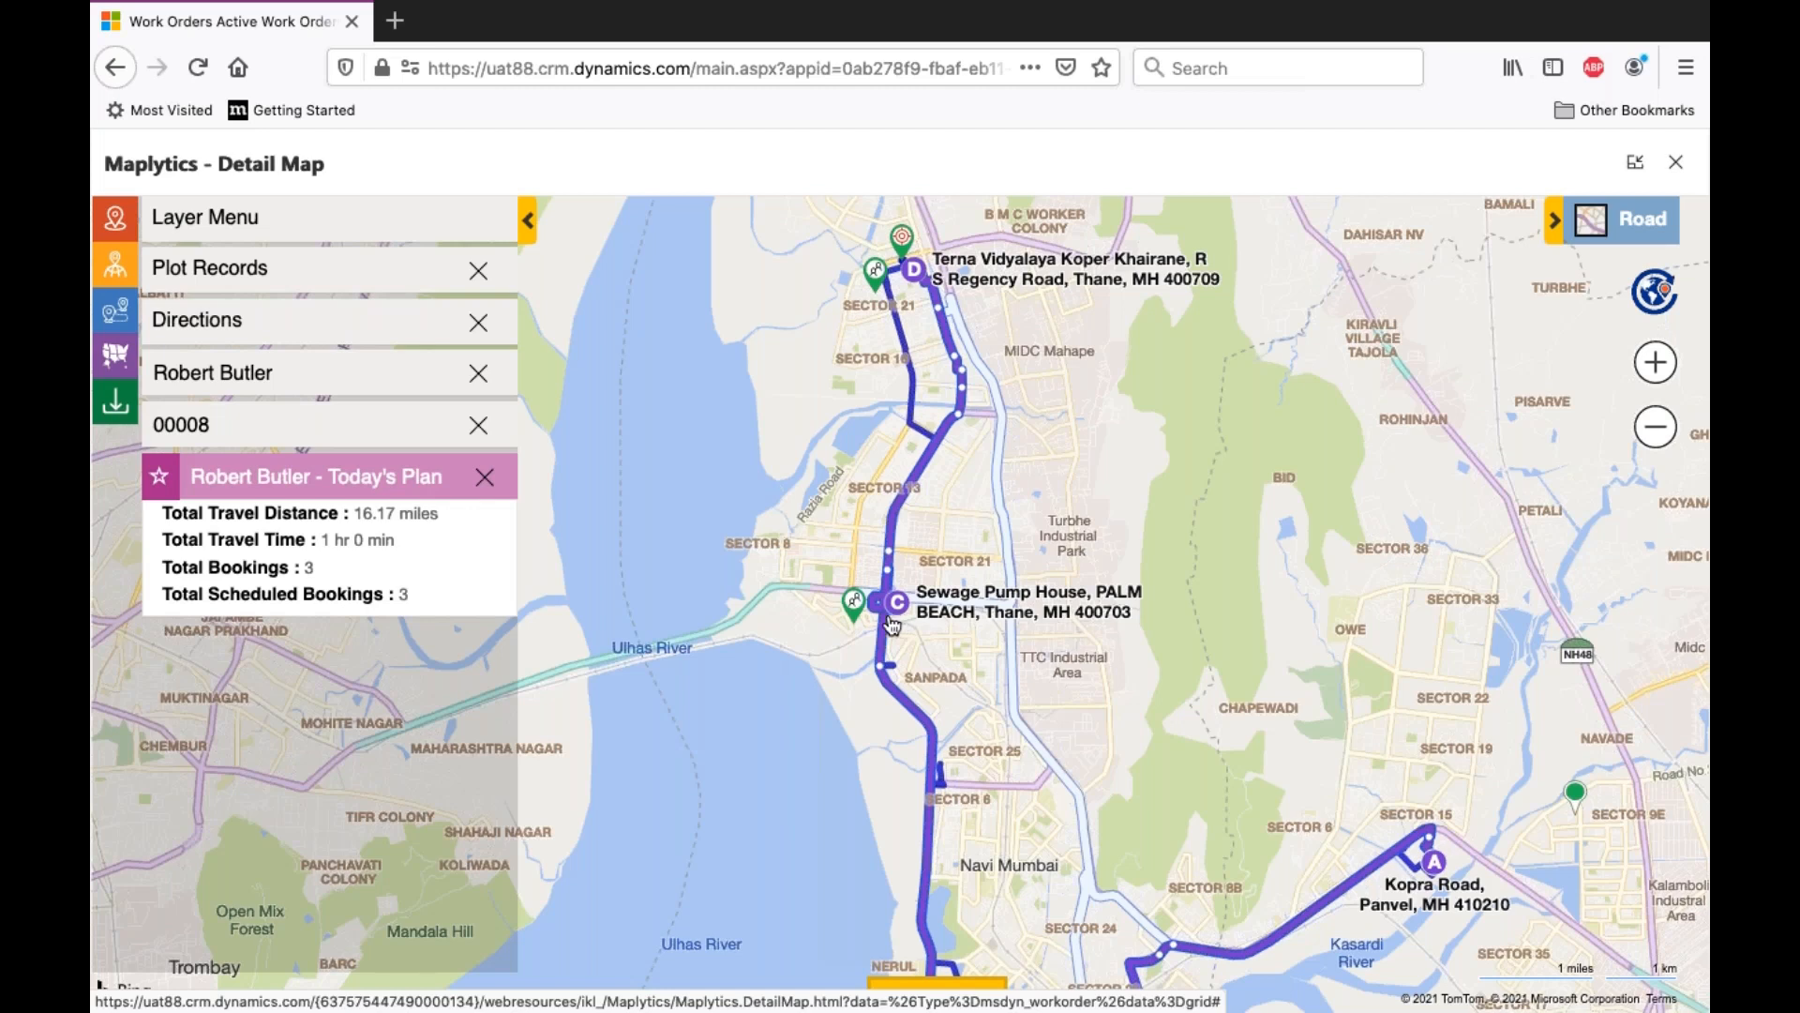
- Set the map point beside stop C as the current location, with a proximity distance of 3 miles
mouse_move(860, 629)
right_click(867, 631)
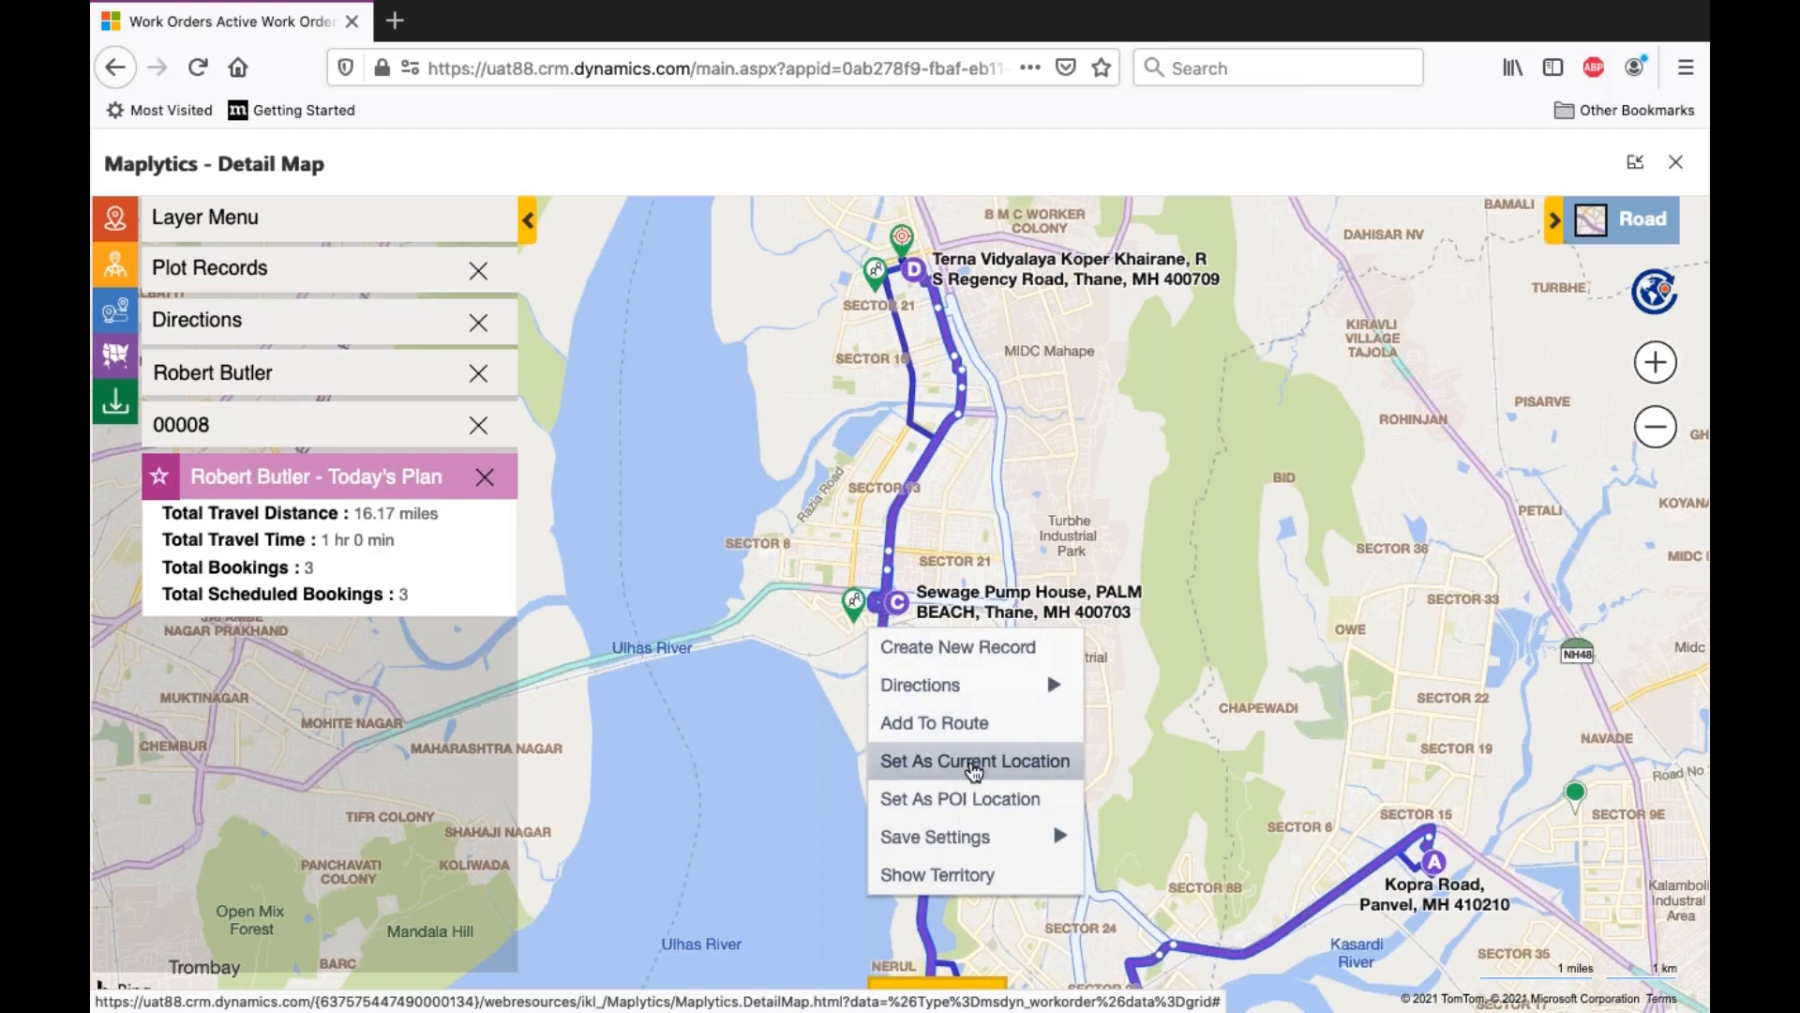
left_click(975, 767)
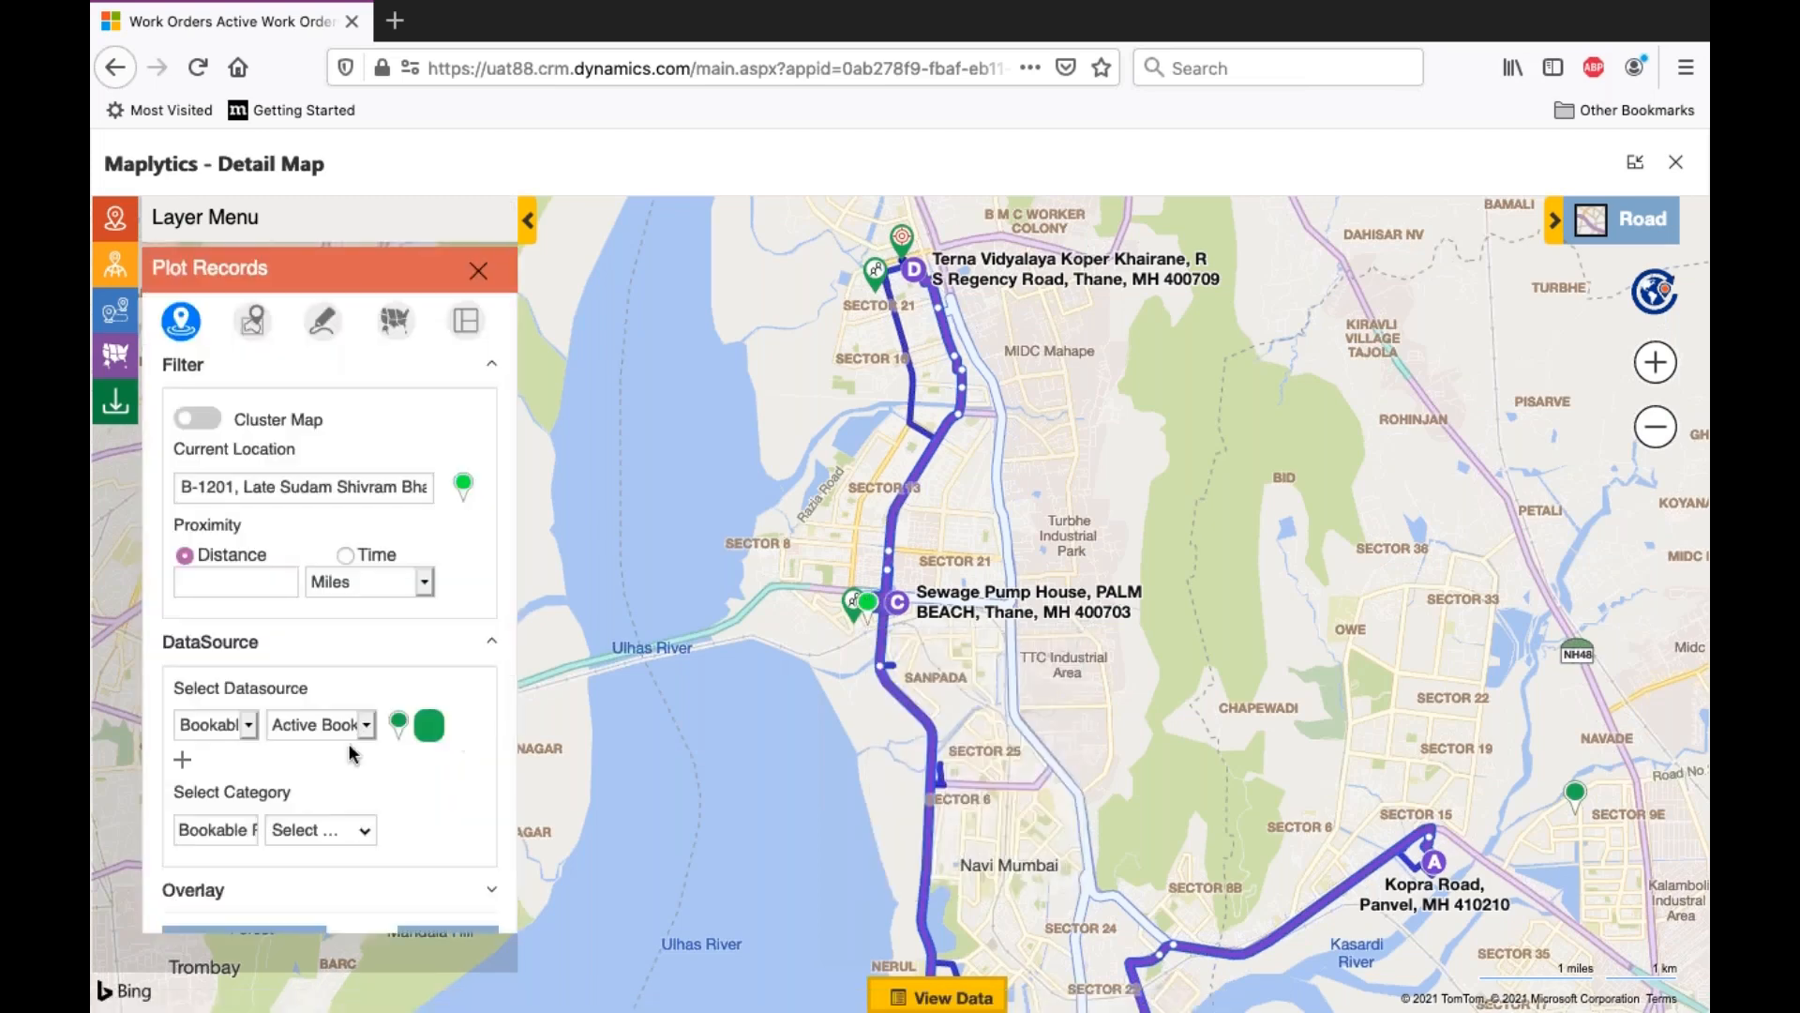
left_click(258, 586)
type("3")
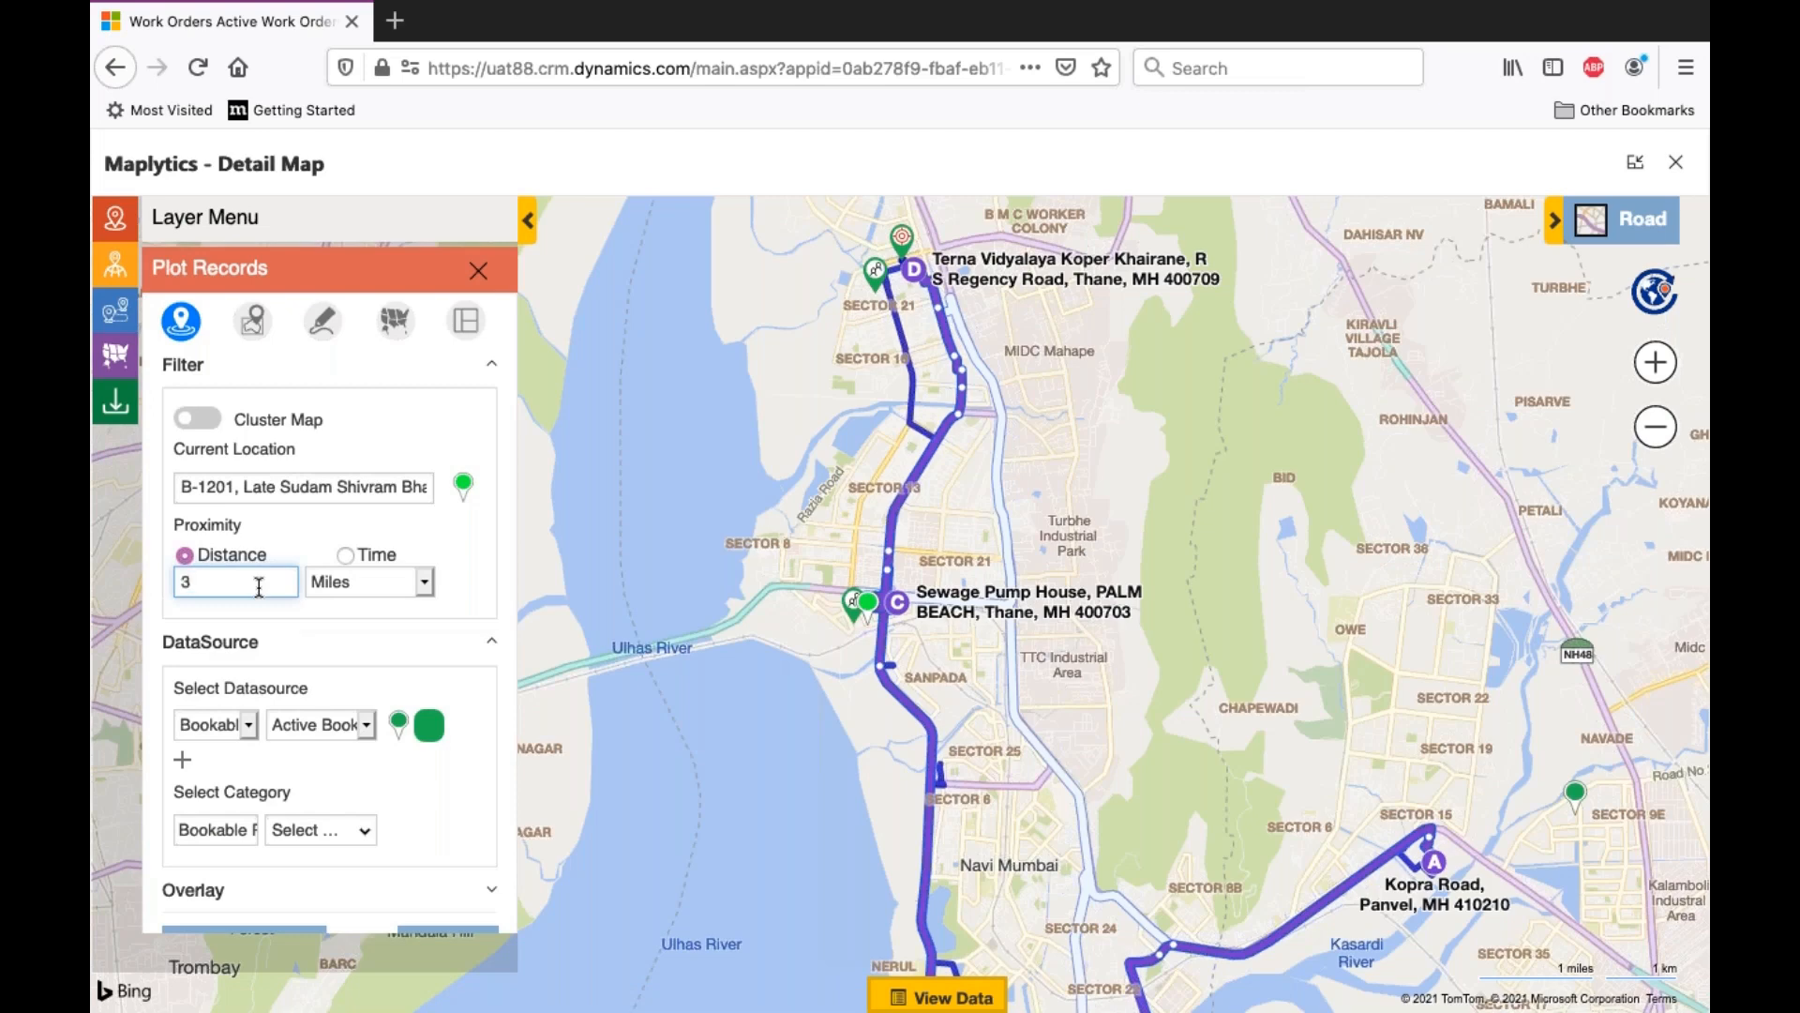
- Add a second datasource for Work Order with the Active Work Orders view, and search for records within the proximity
scroll(191, 694, "down", 2)
left_click(188, 674)
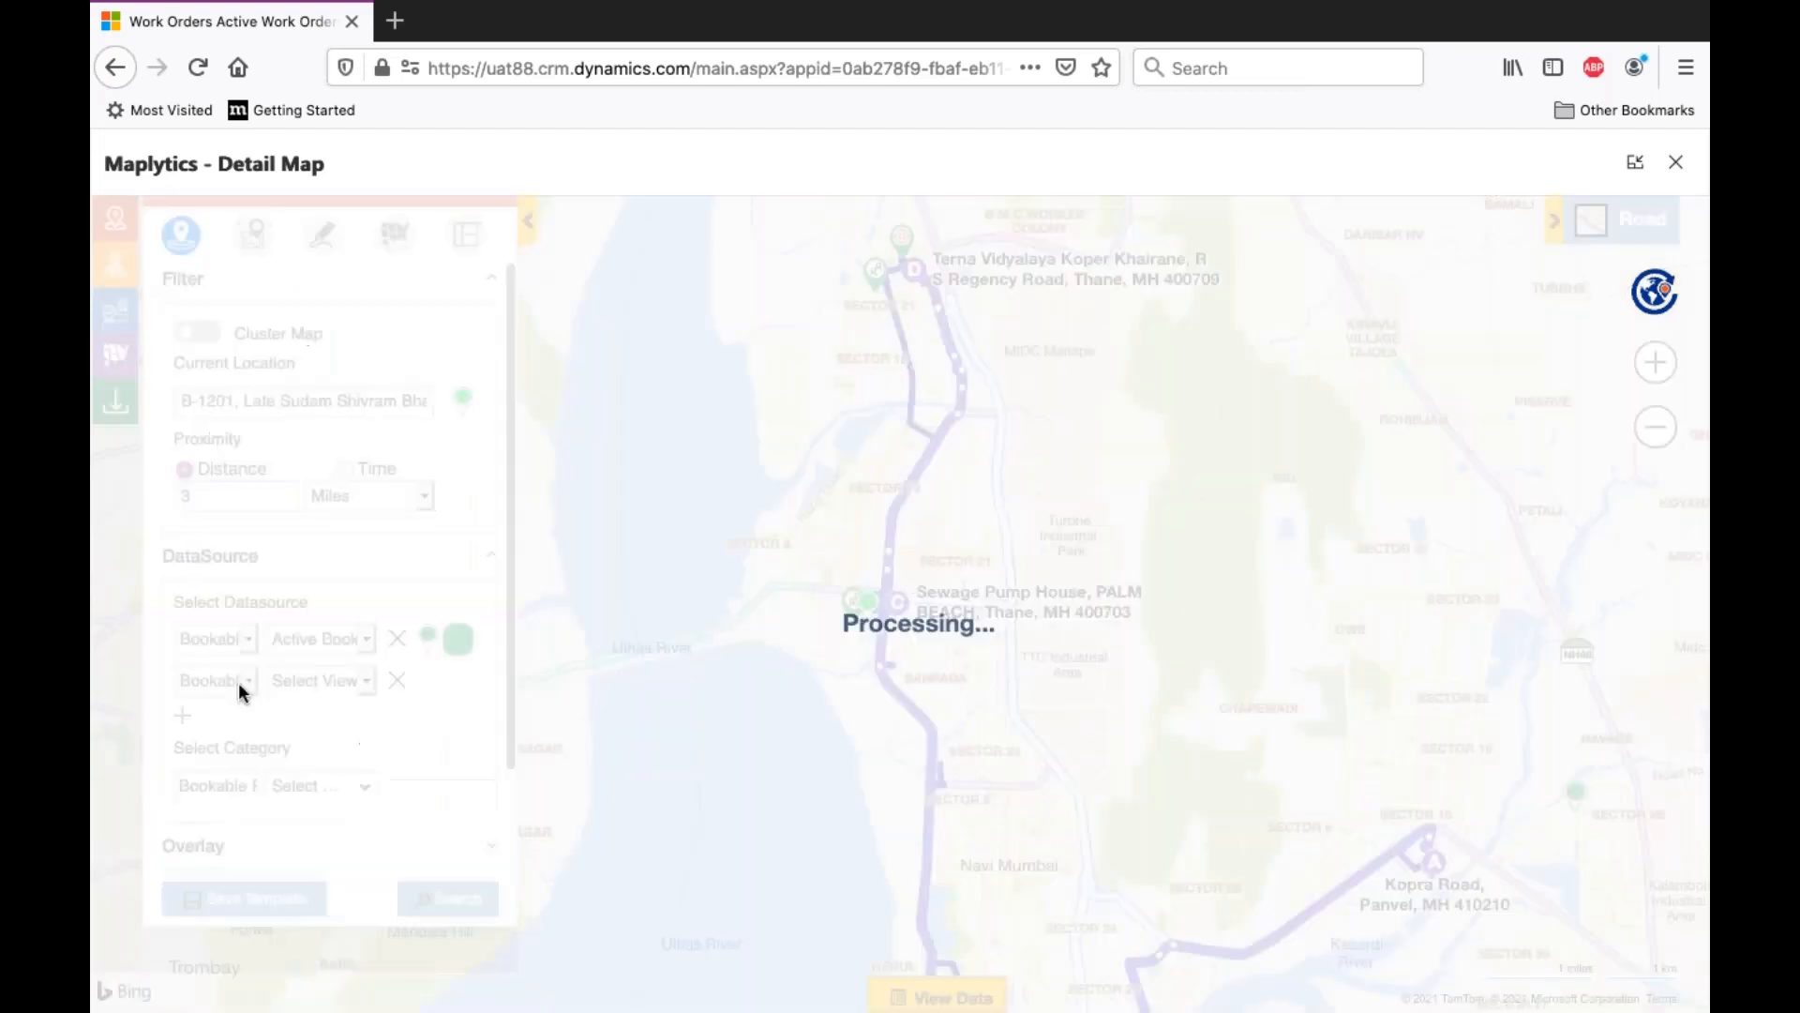
left_click(238, 683)
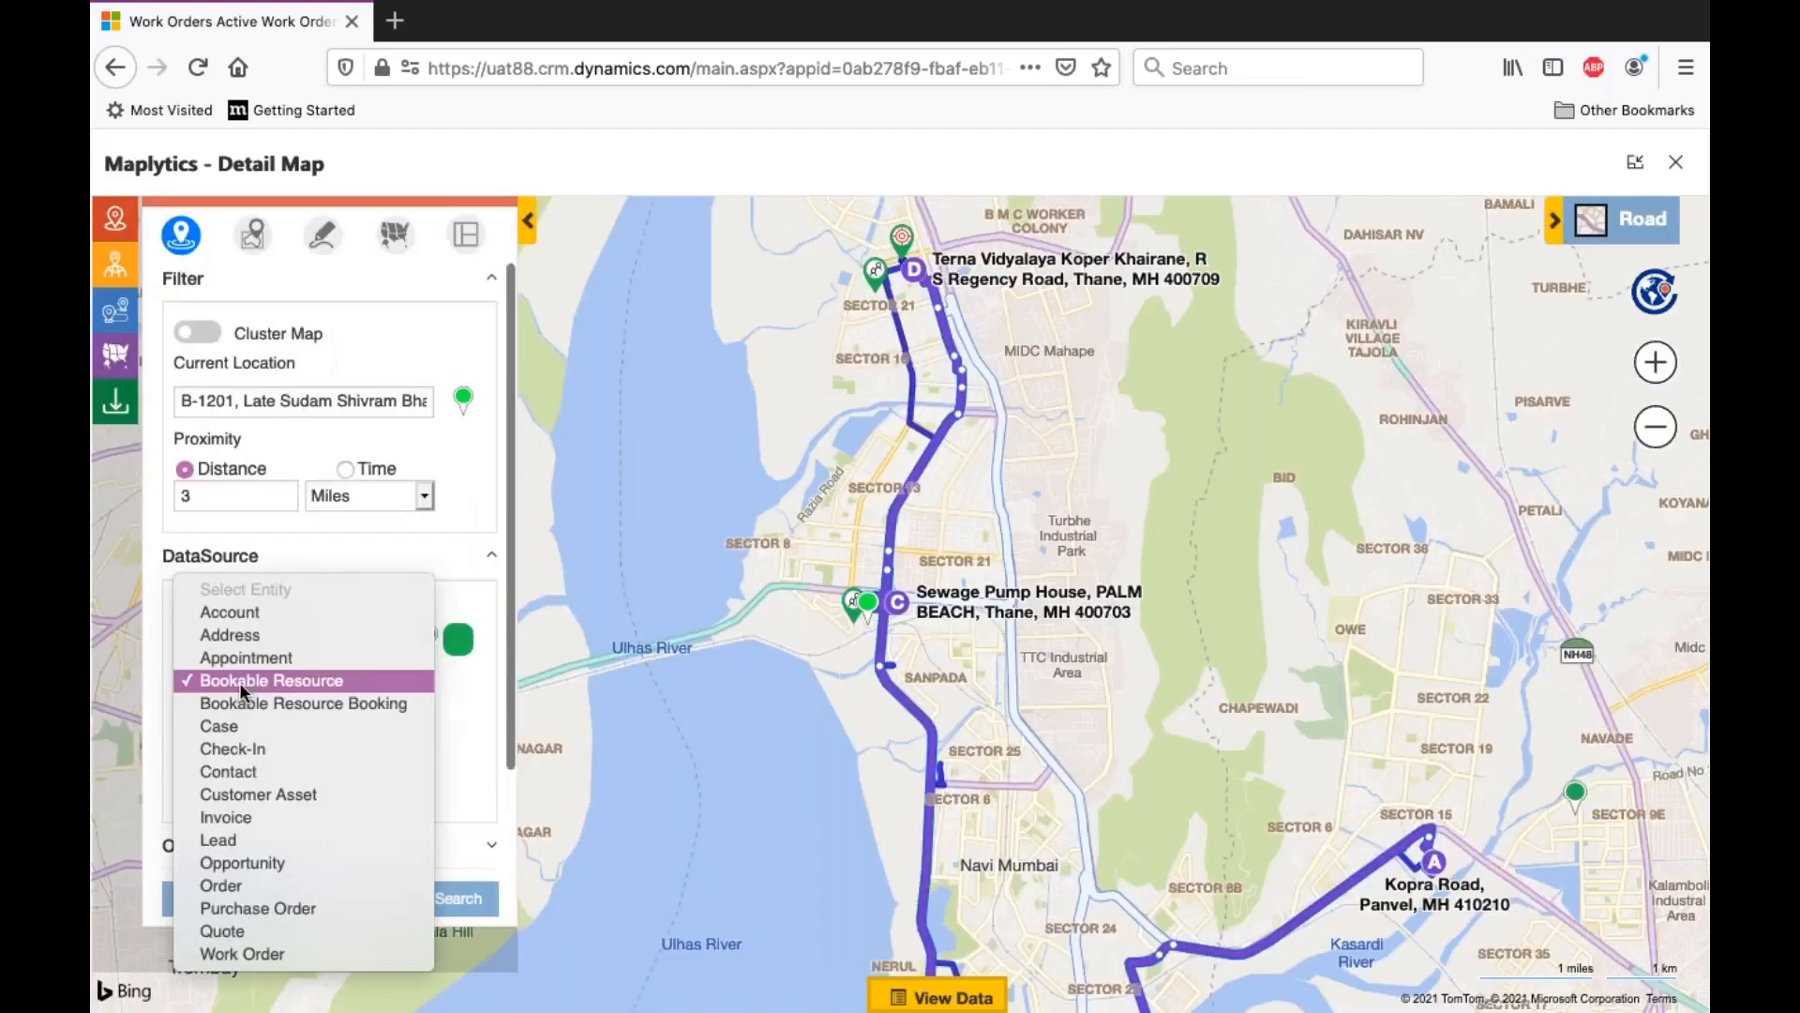
left_click(290, 954)
left_click(345, 672)
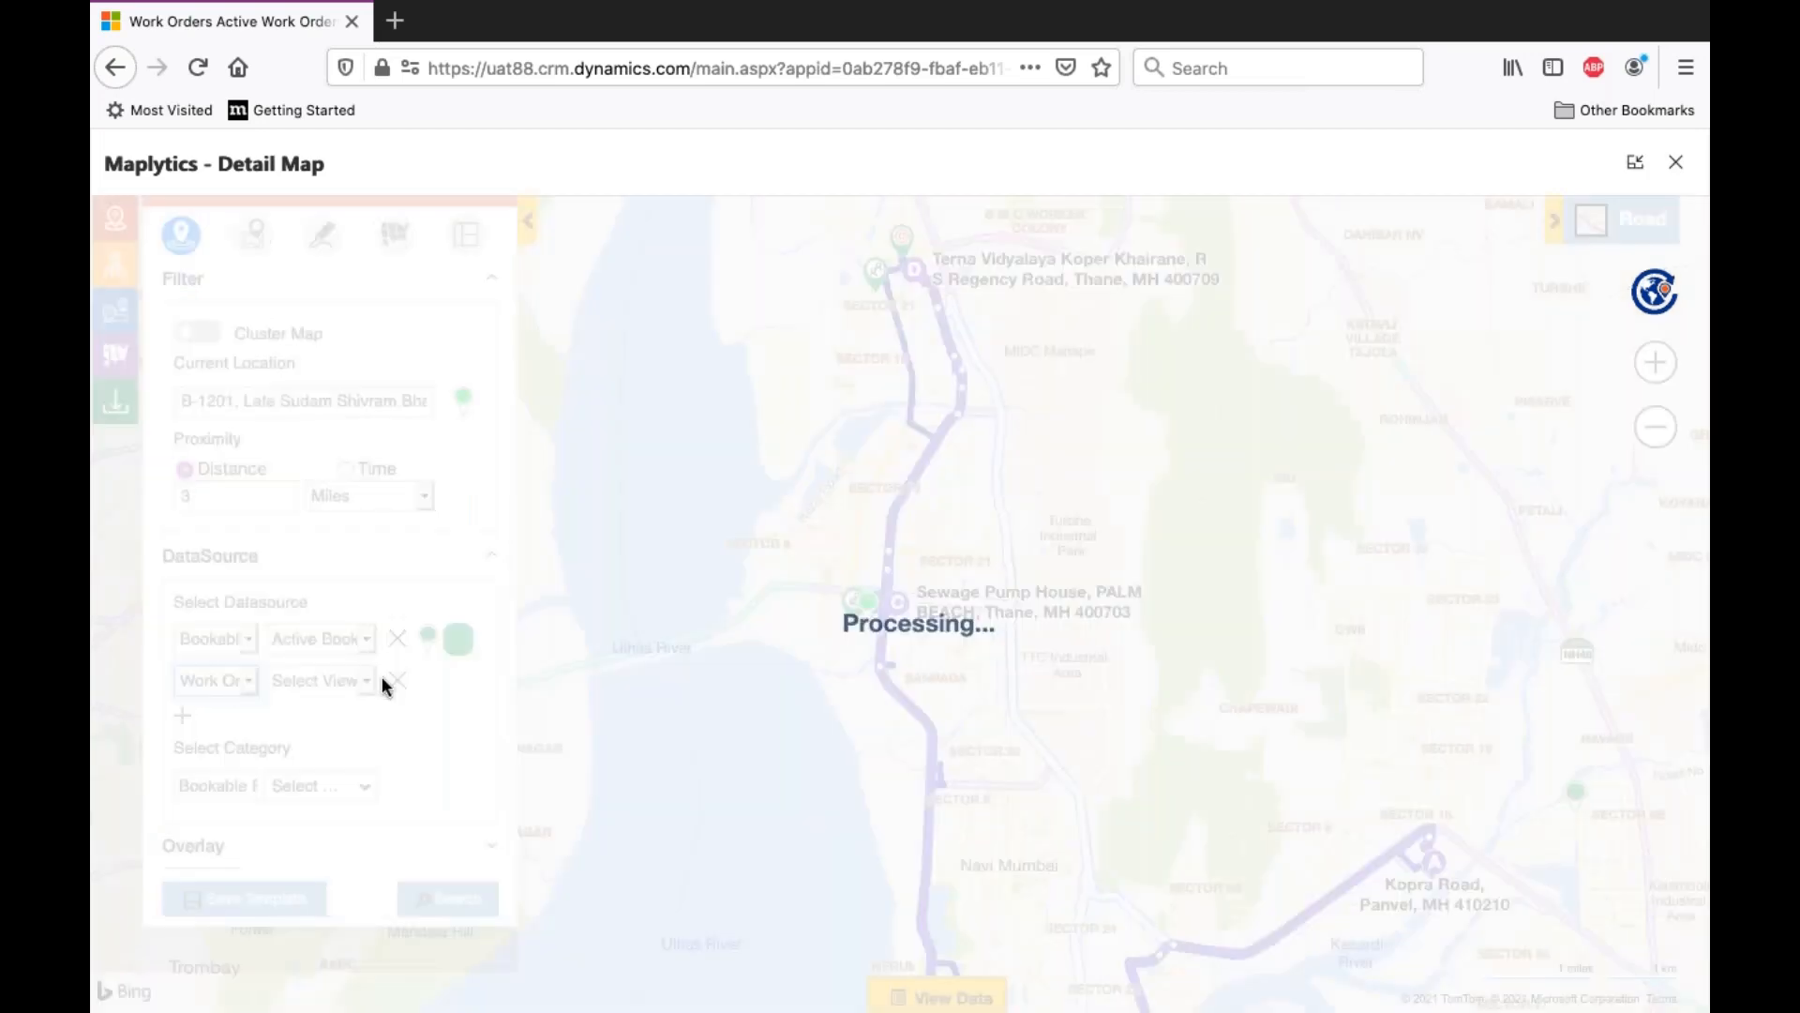
left_click(418, 726)
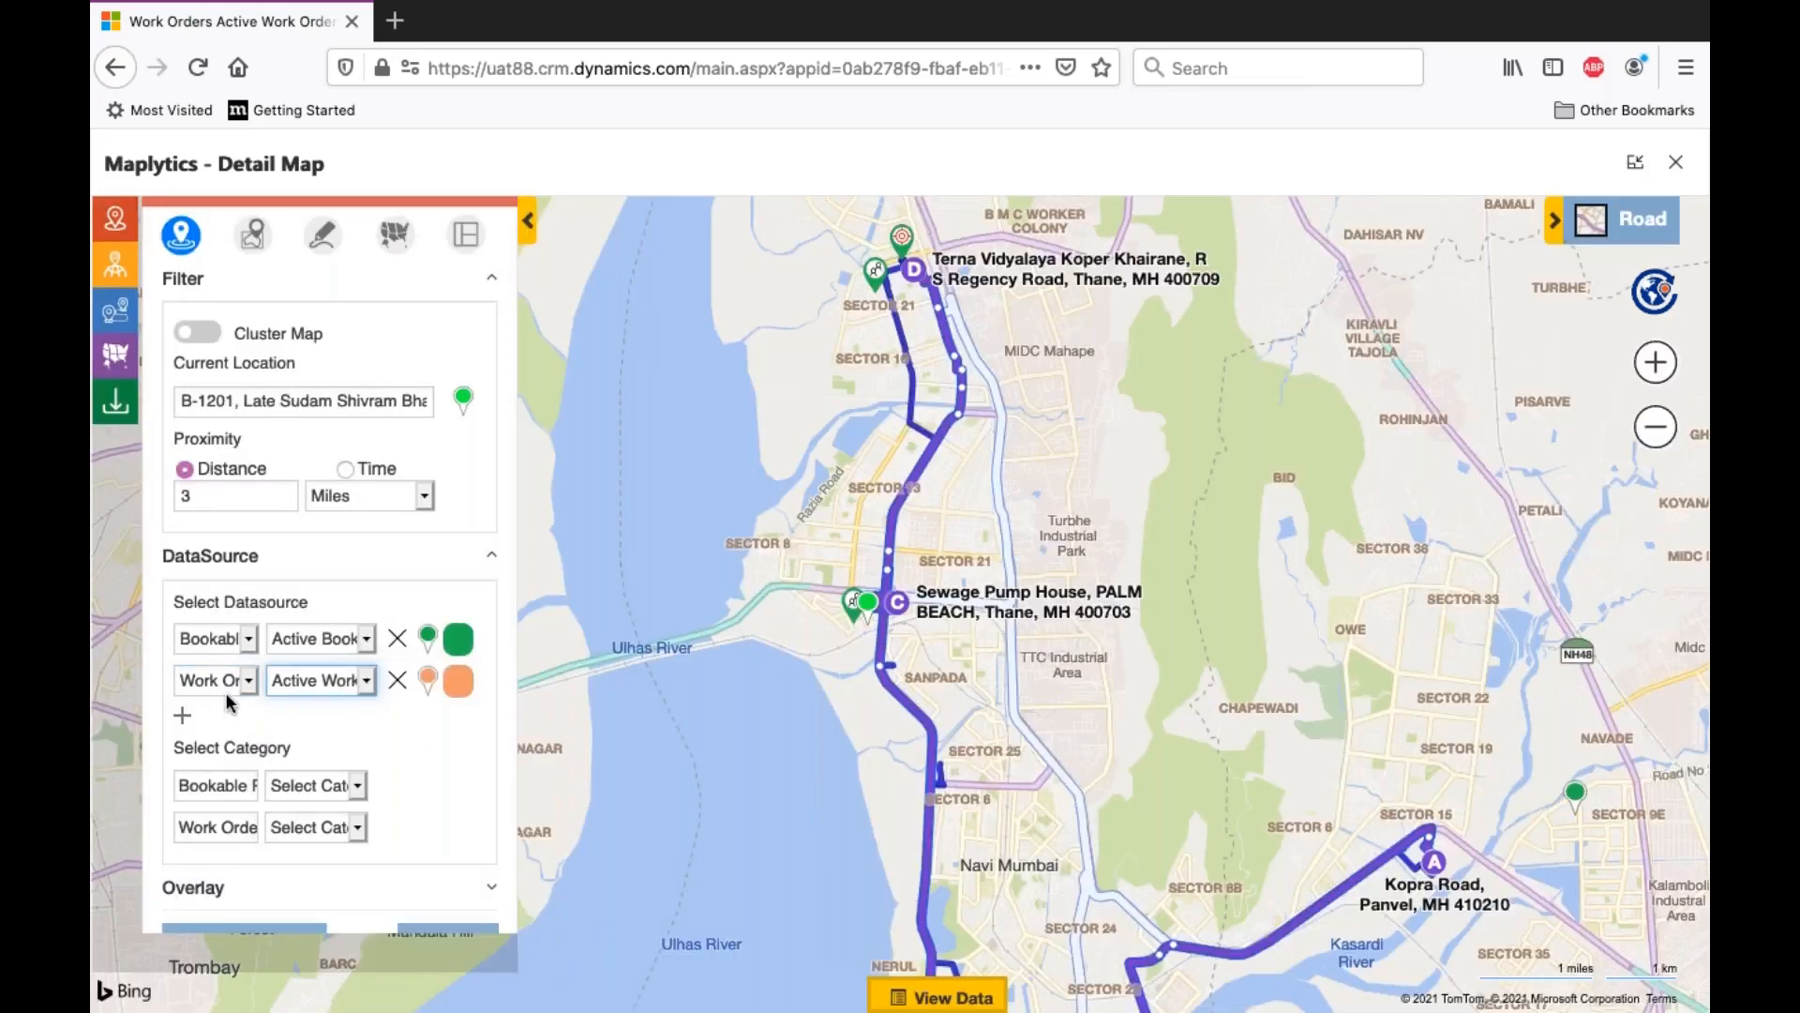
scroll(417, 790, "down", 4)
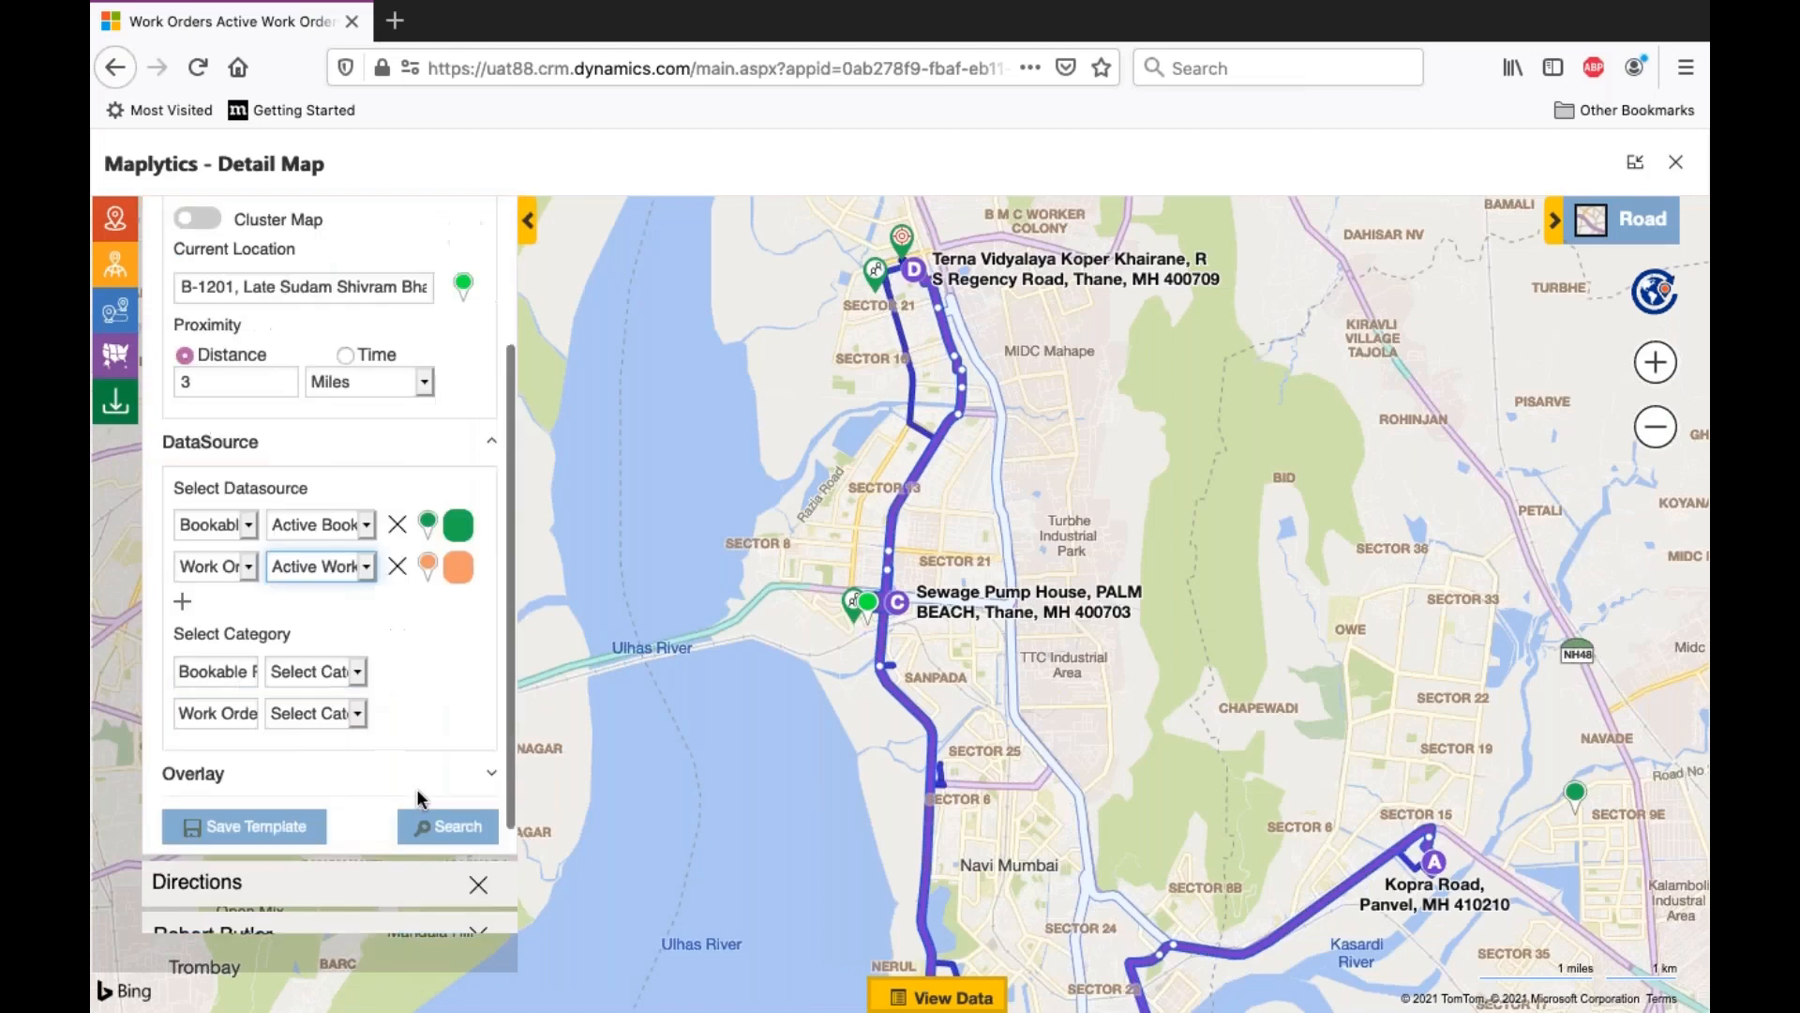
left_click(448, 696)
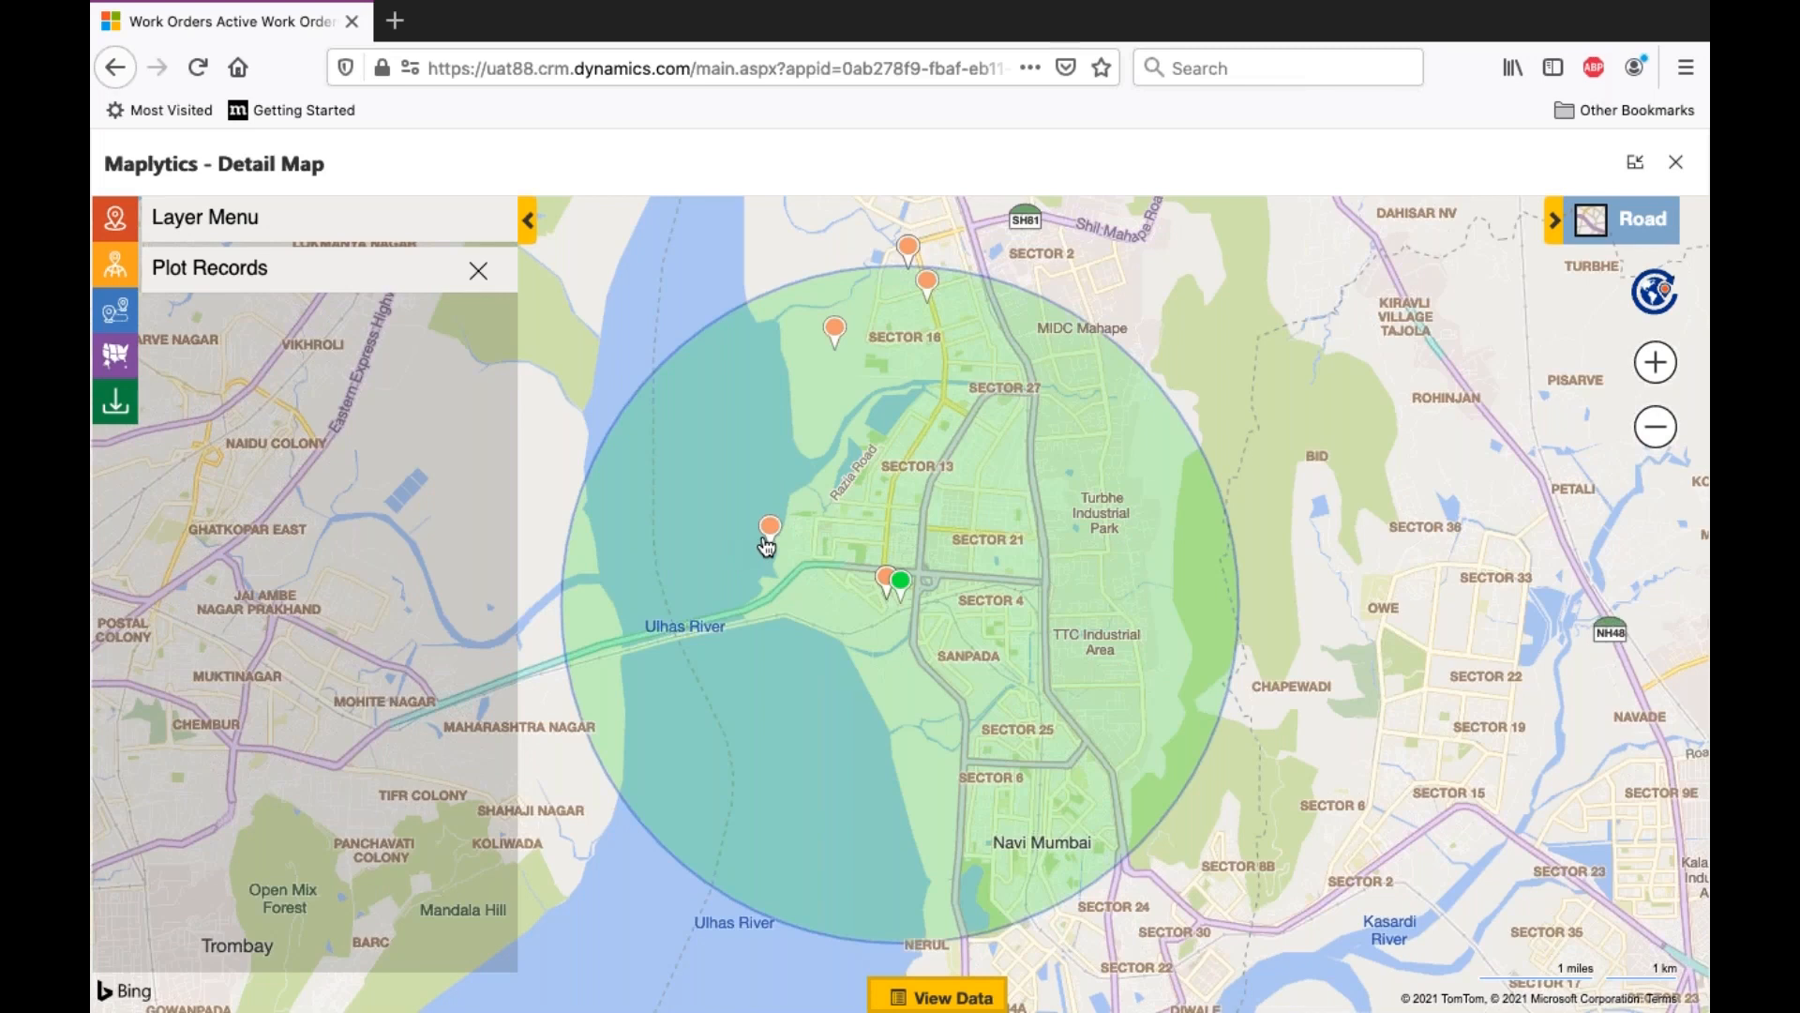
- View the details of the unscheduled work order west of the current location and open its record
mouse_move(768, 544)
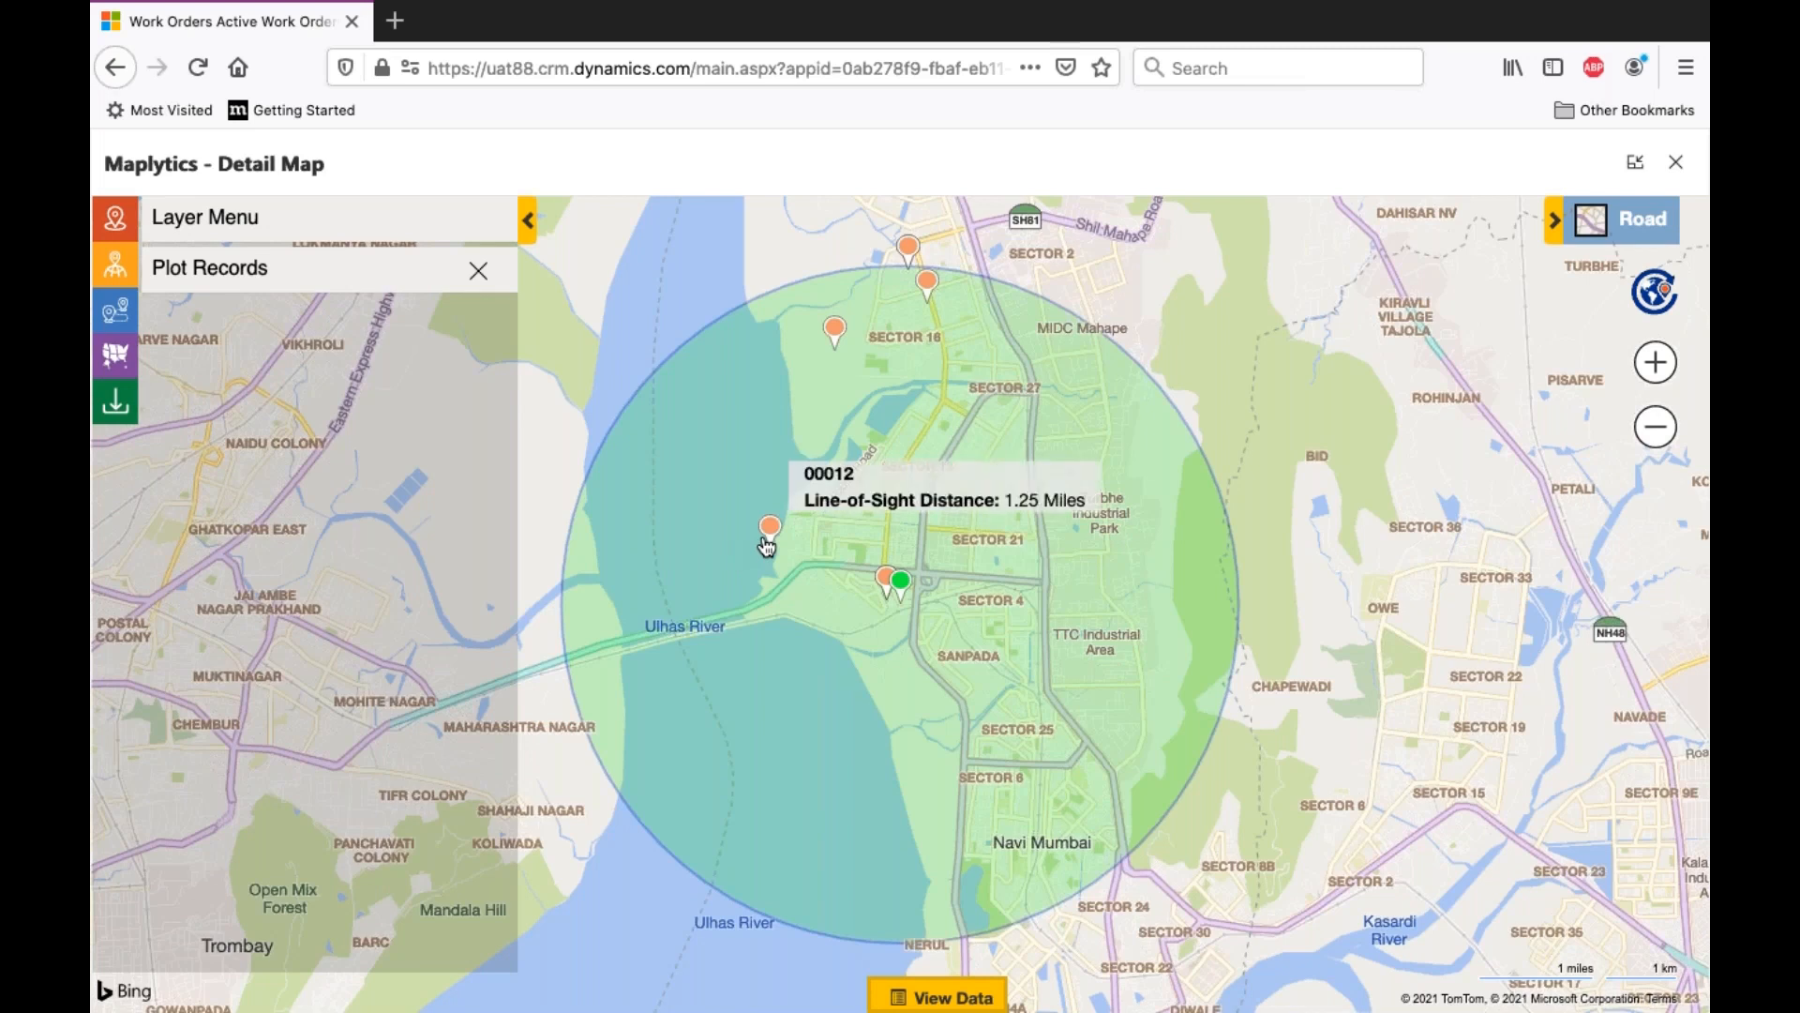
left_click(771, 531)
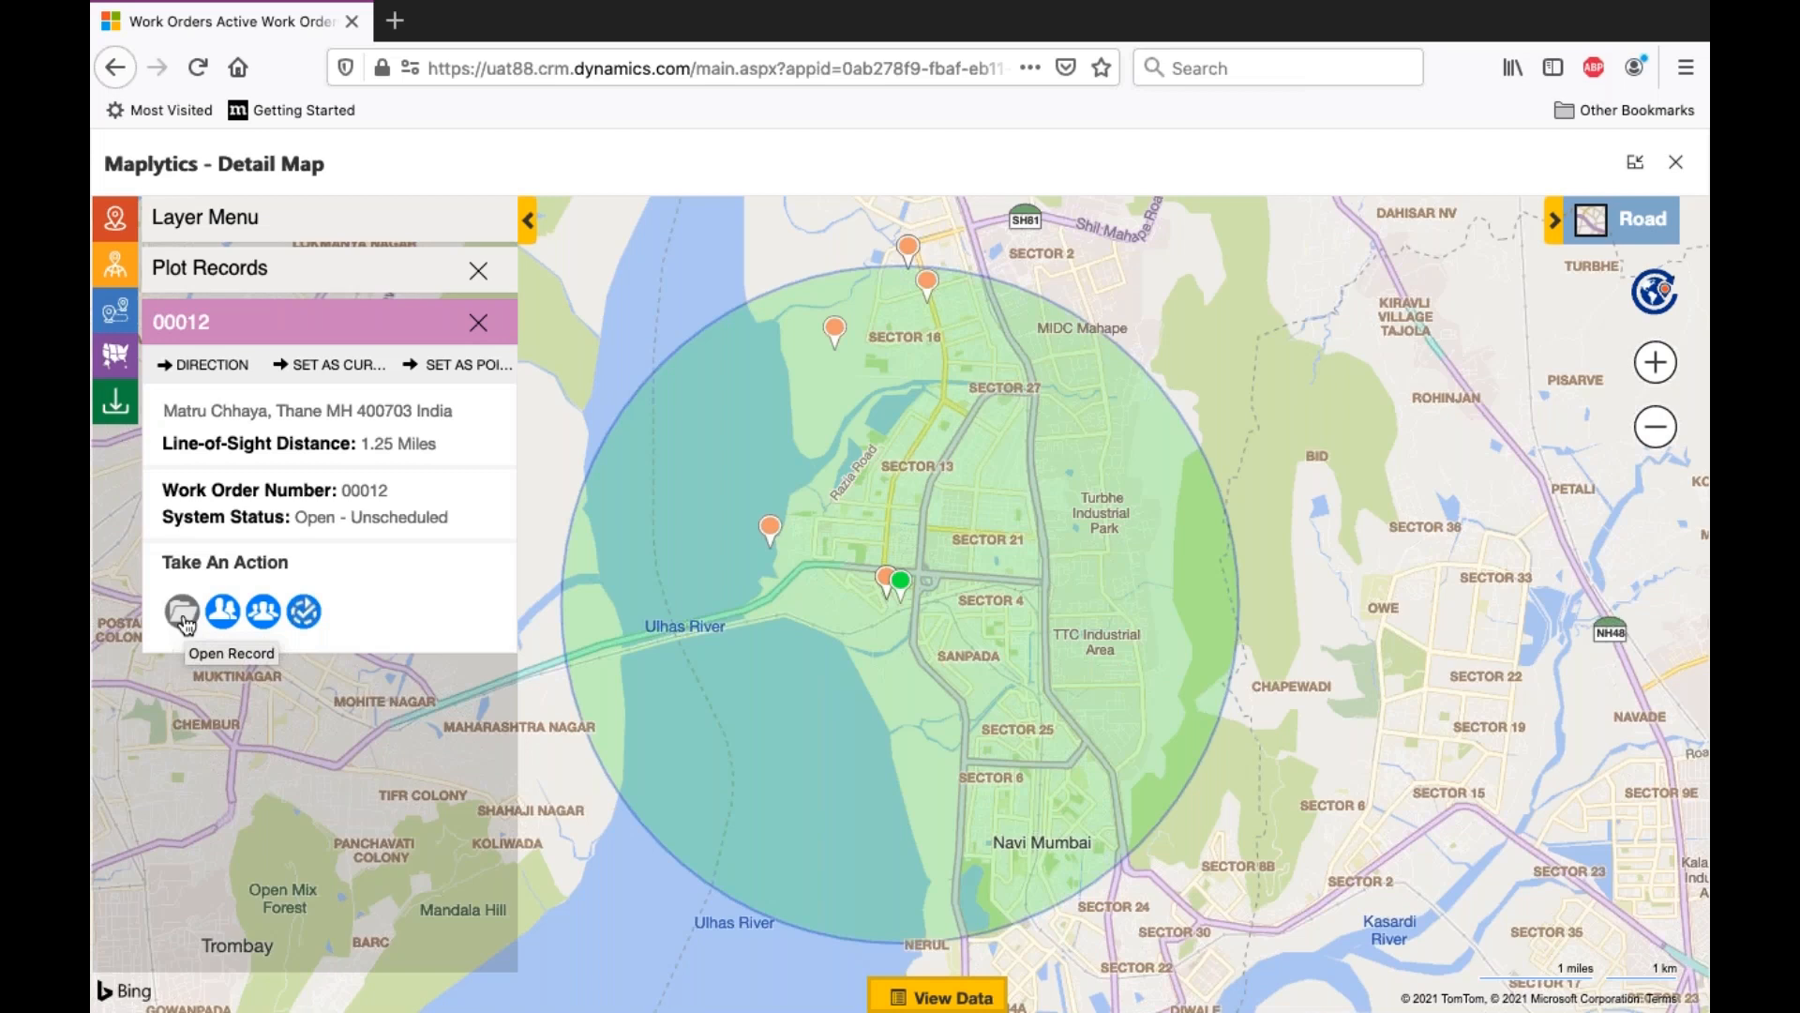
left_click(183, 615)
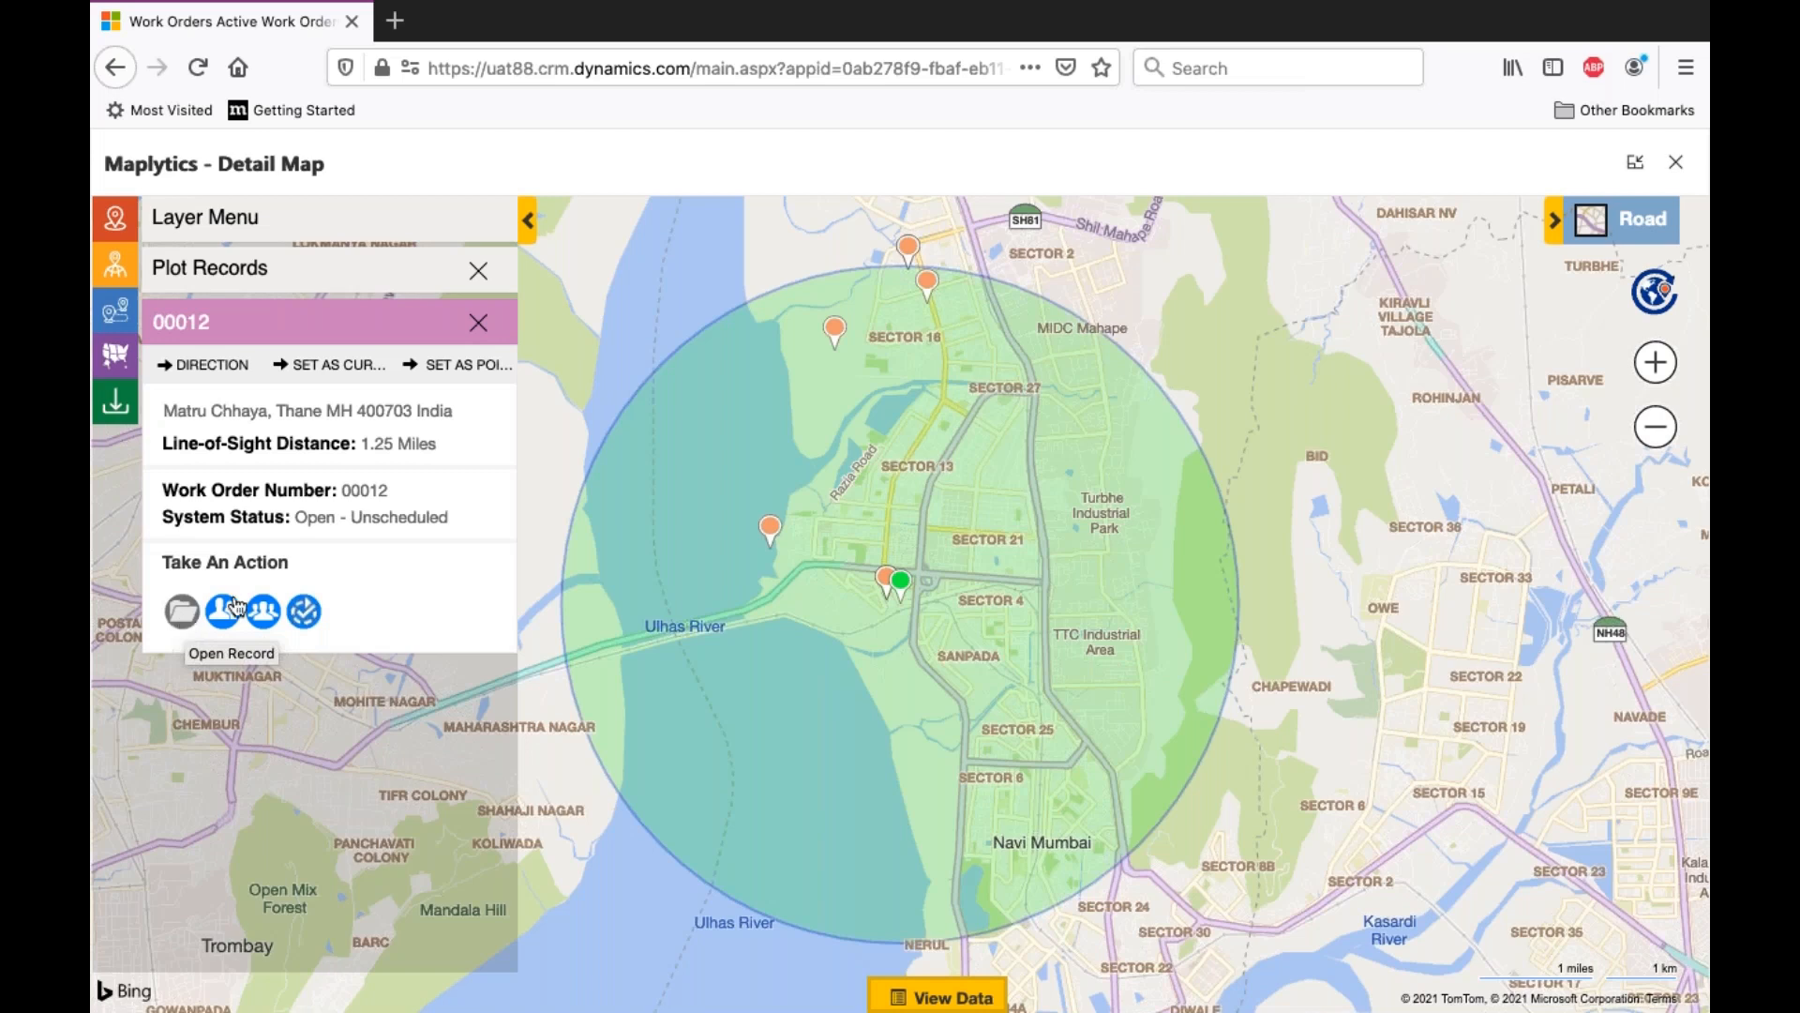
- Clear the proximity distance, remove the Work Order datasource, and plot only the Active Bookable Resources
left_click(316, 280)
left_click_drag(248, 583, 136, 582)
key("BackSpace")
scroll(333, 830, "down", 2)
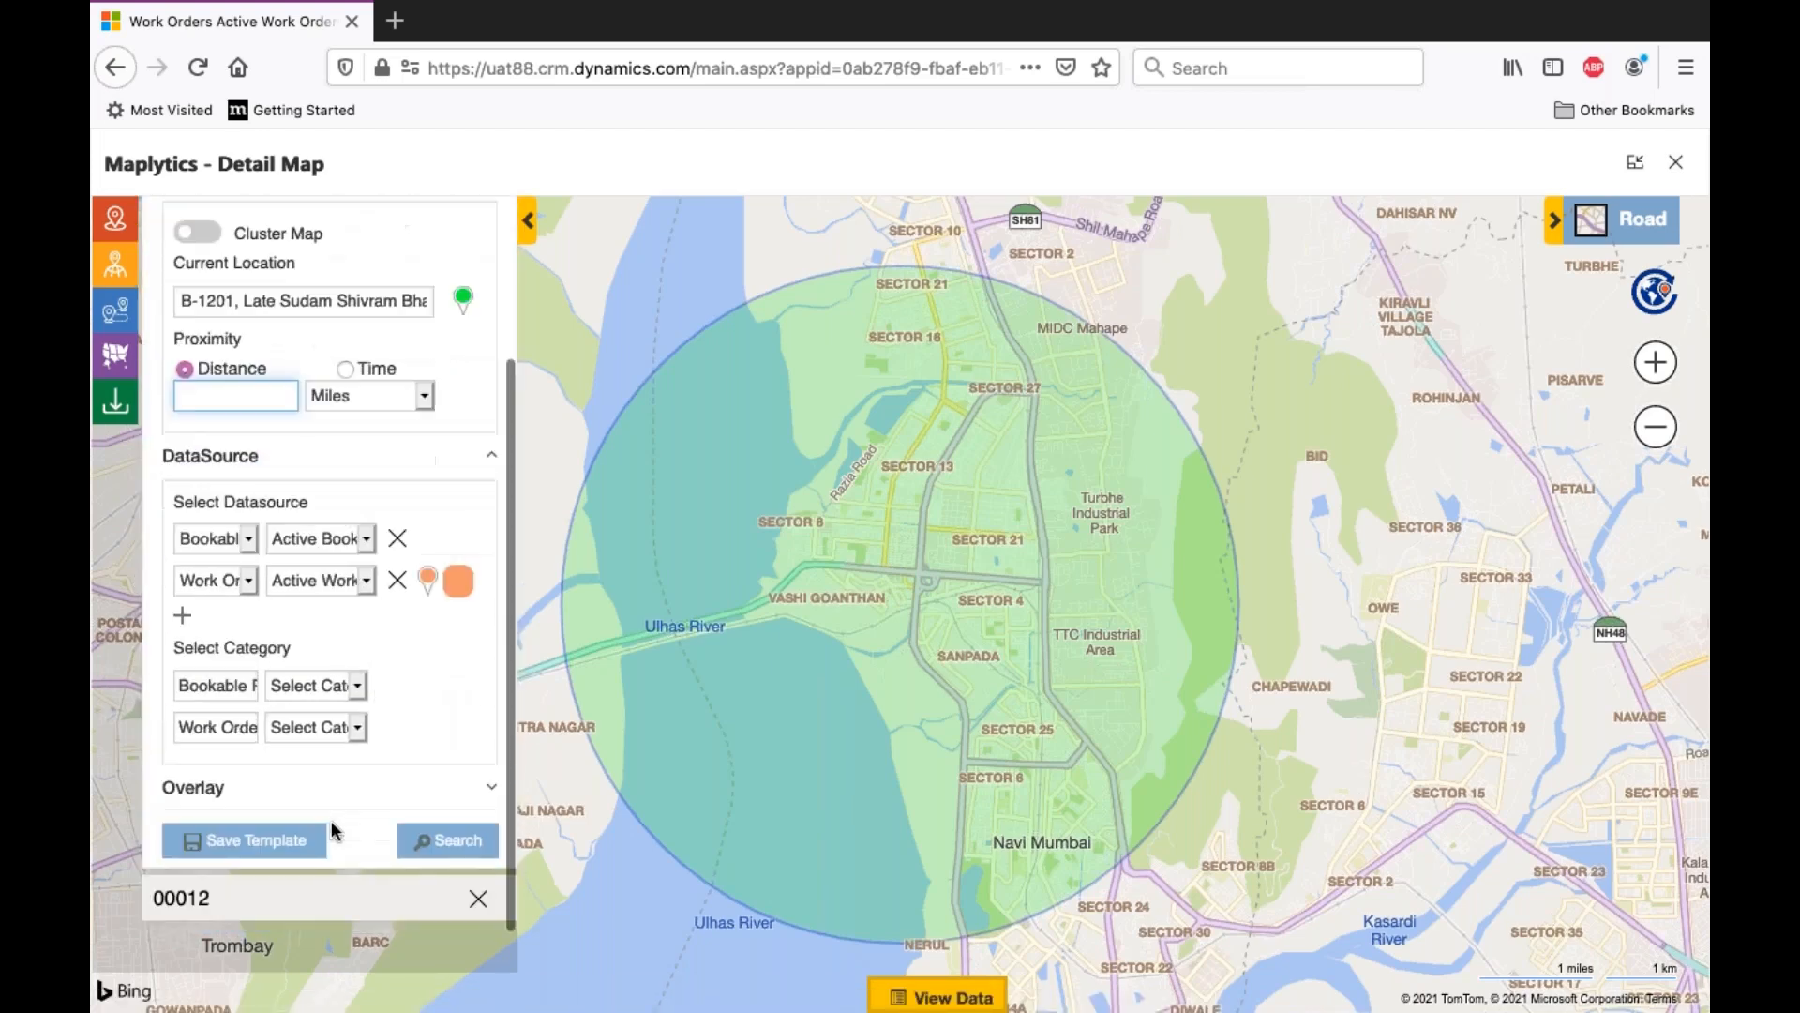
left_click(395, 582)
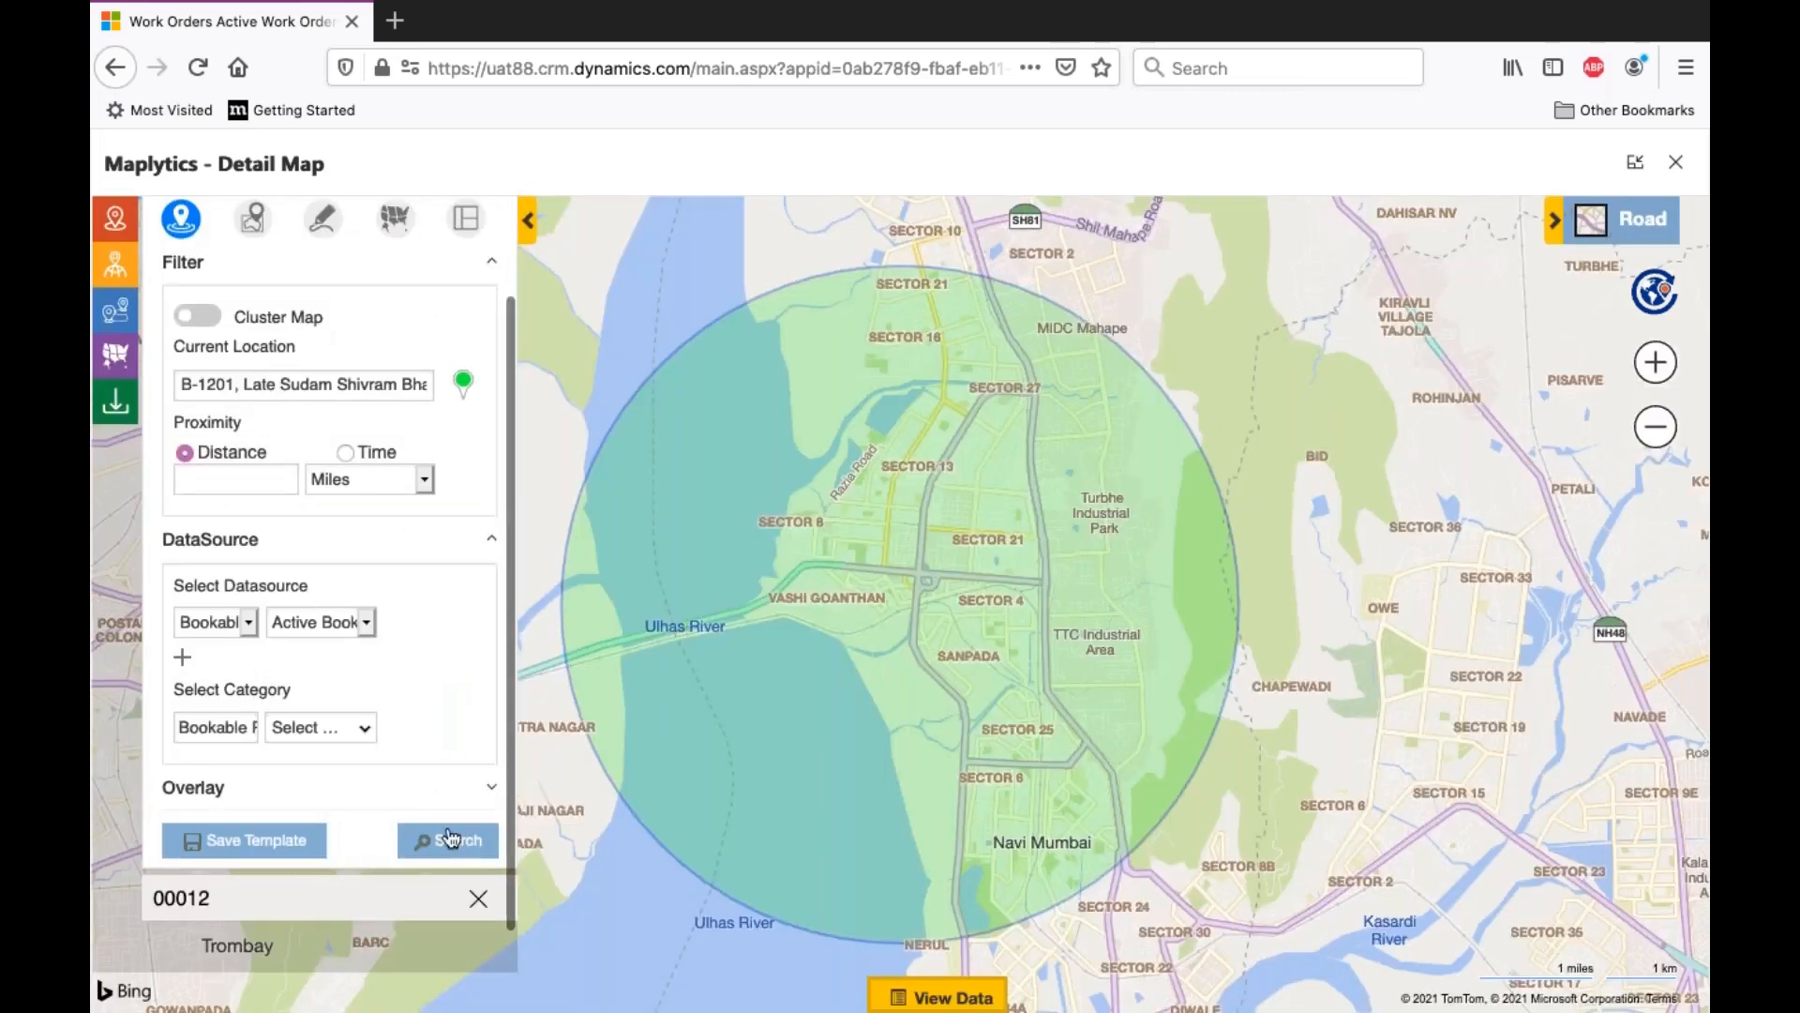
left_click(449, 839)
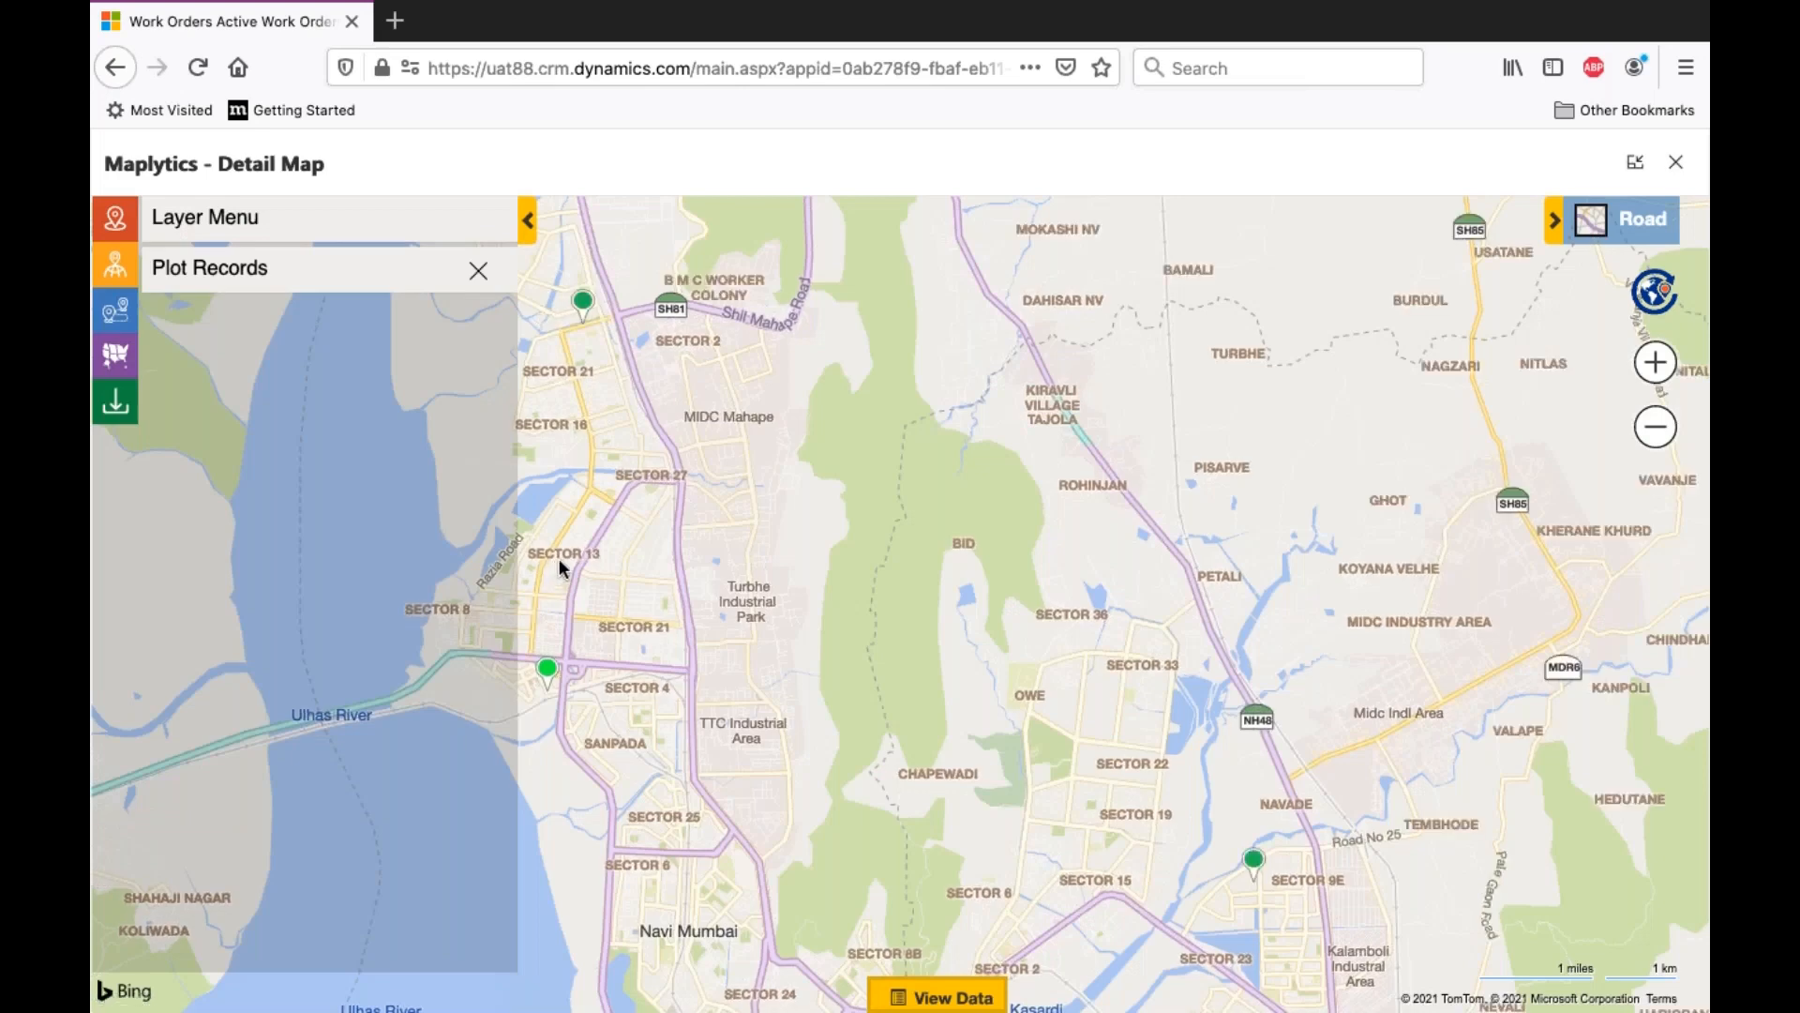
- Plot today's plan for the resource north of Sector 21 again, and hide the real-time tracking layer
left_click_drag(653, 570, 781, 587)
left_click(812, 347)
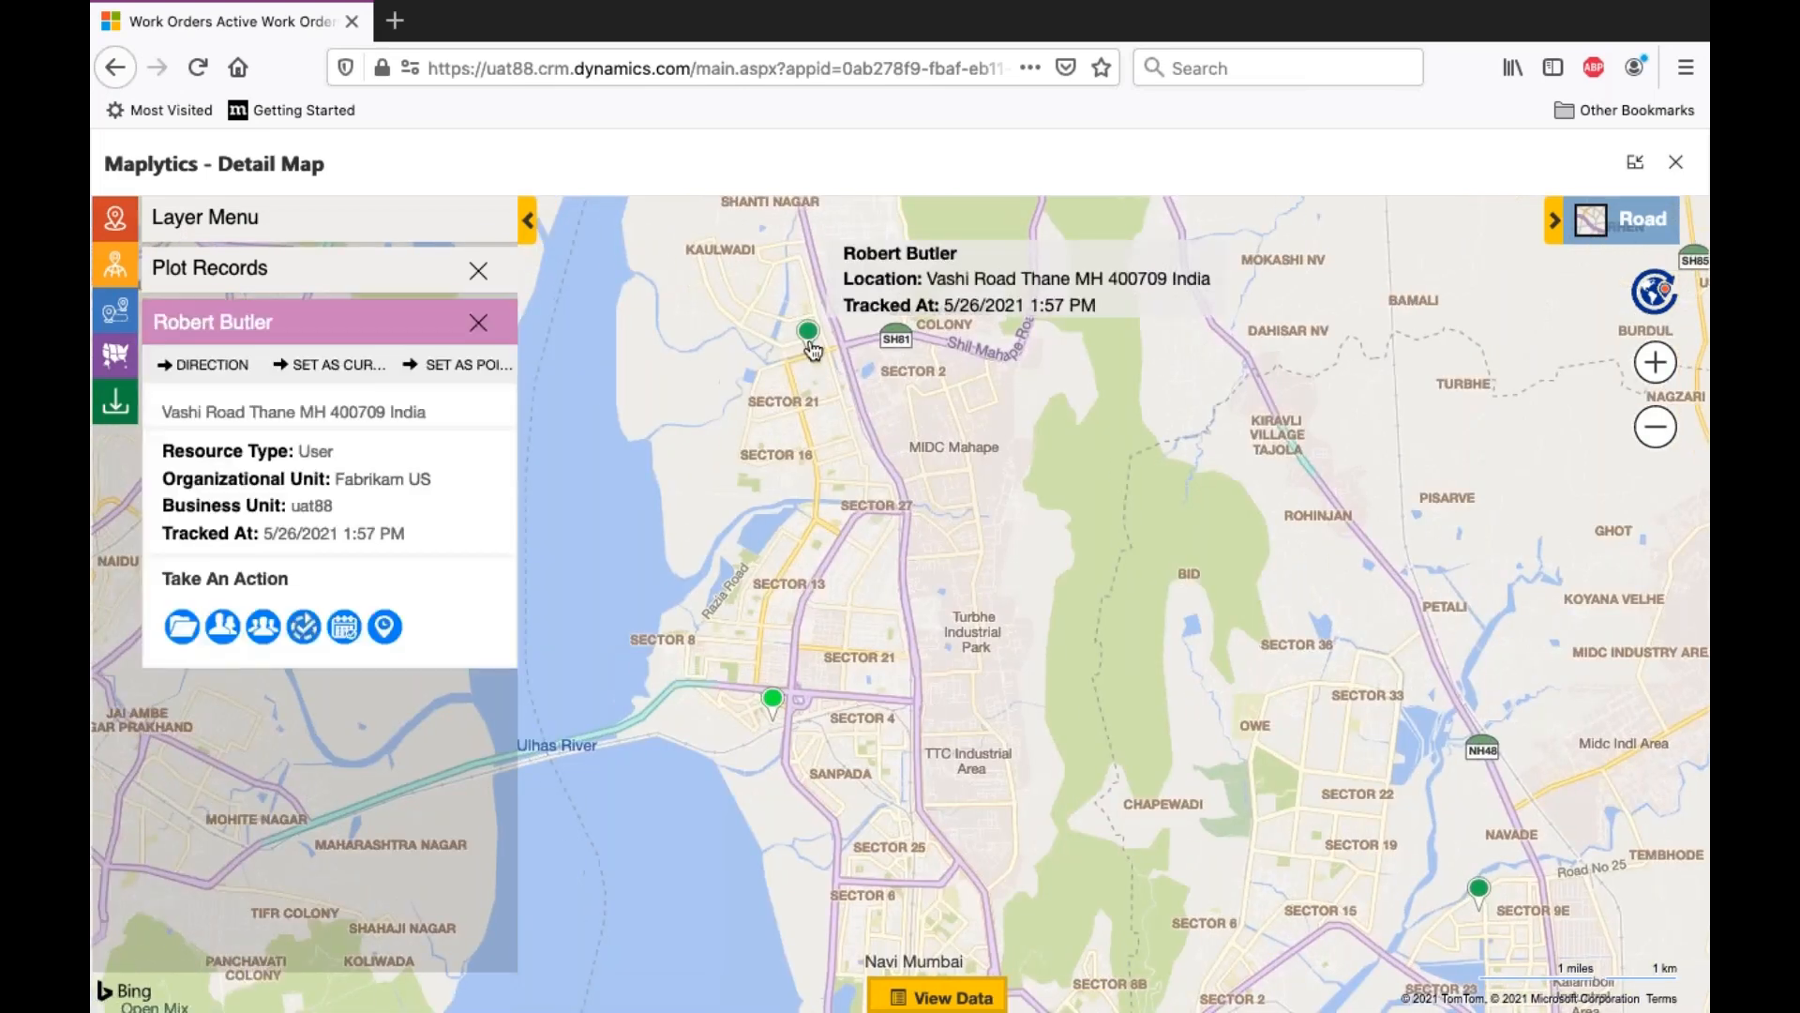
left_click(344, 626)
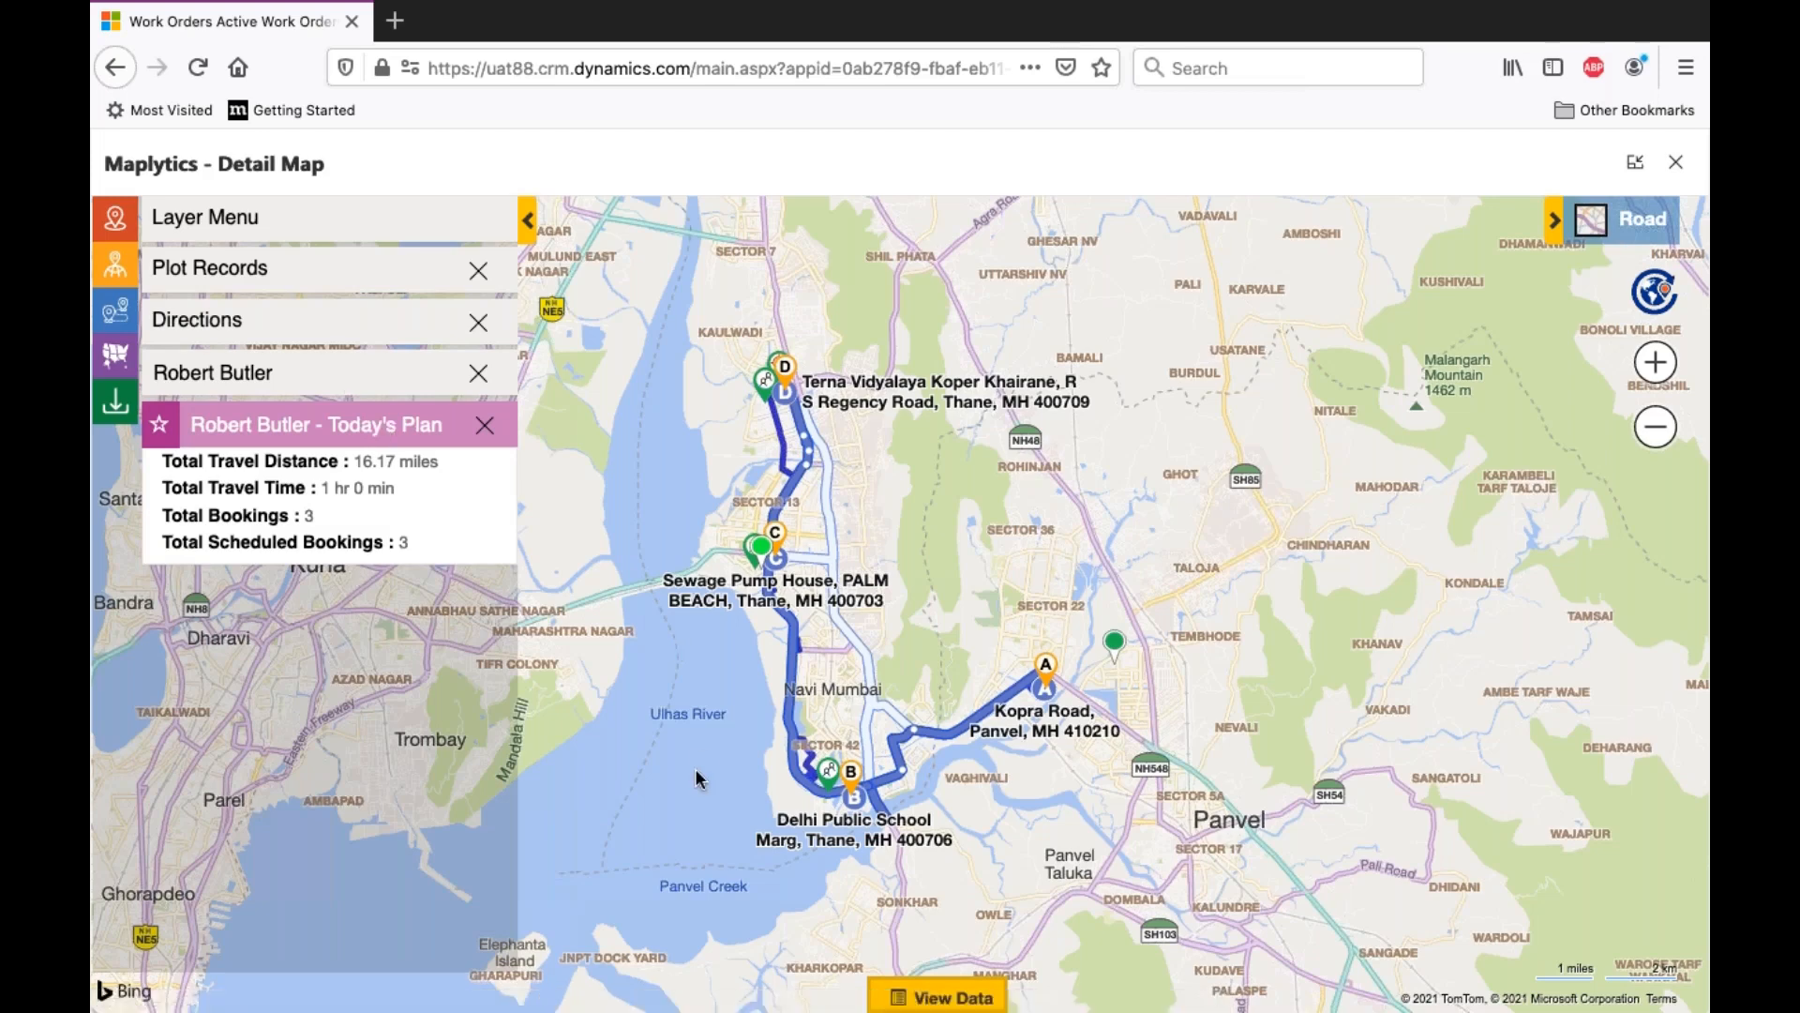
left_click(373, 229)
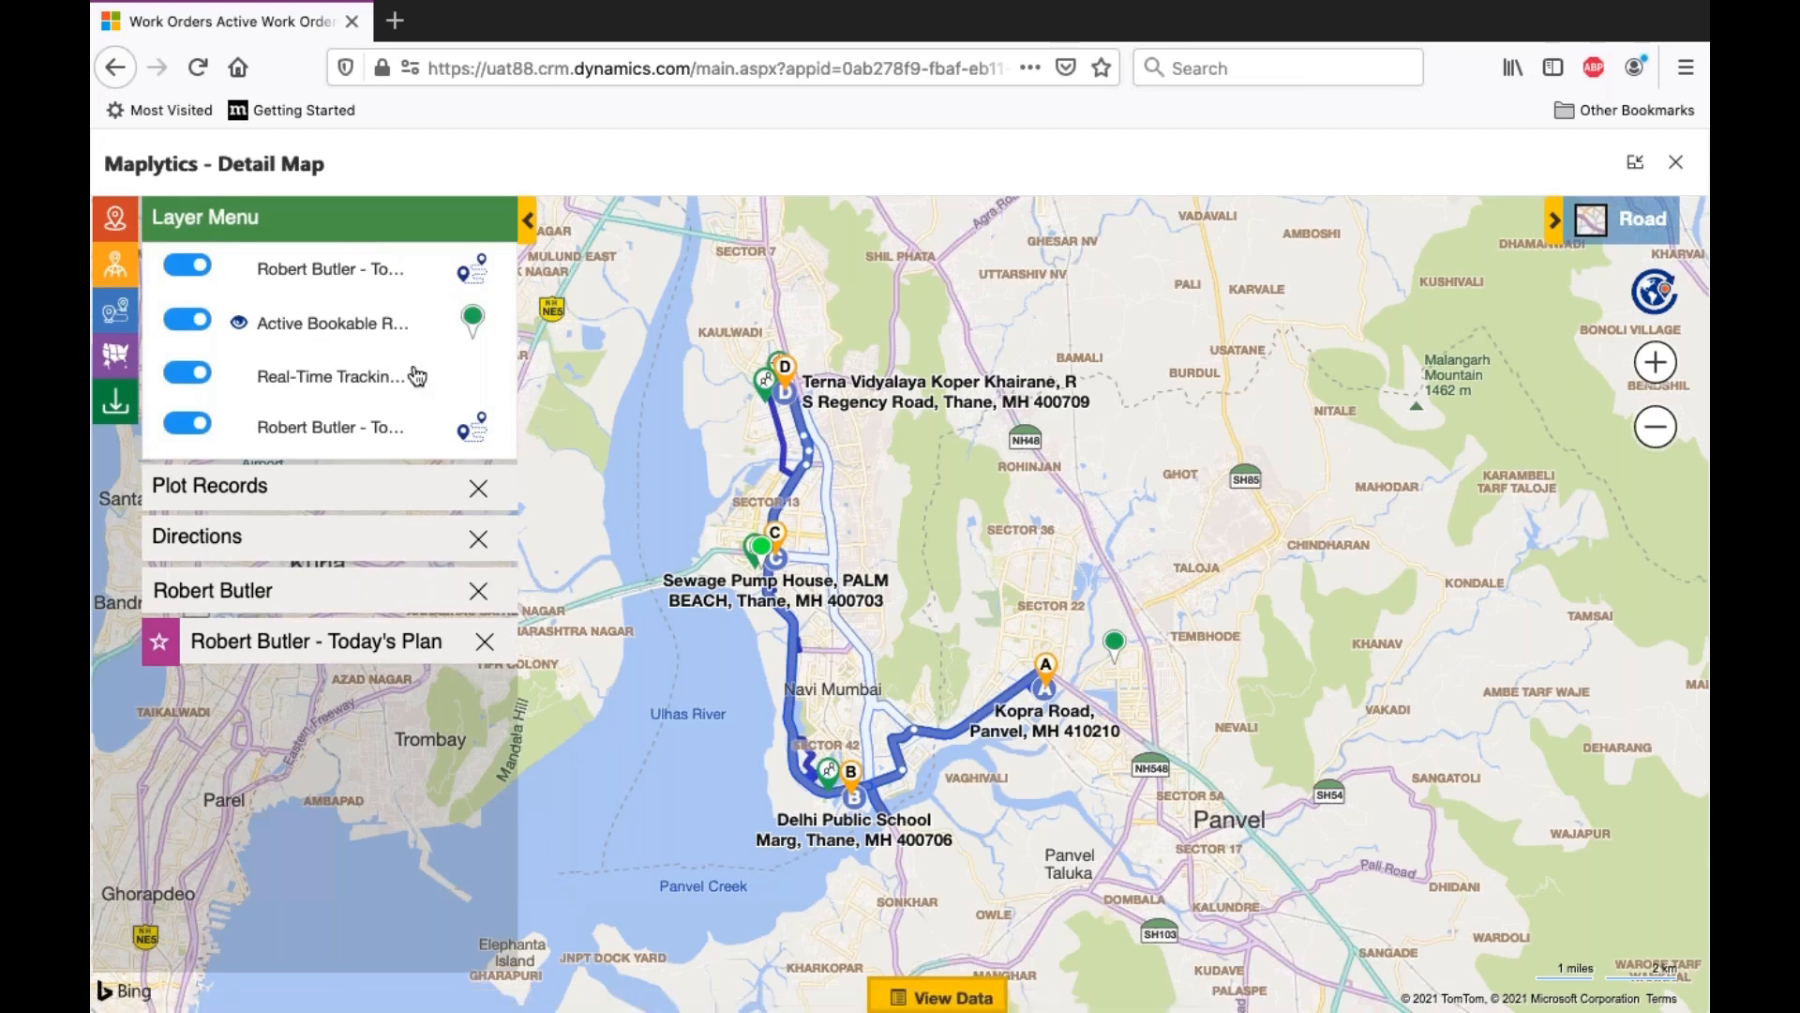
left_click(189, 374)
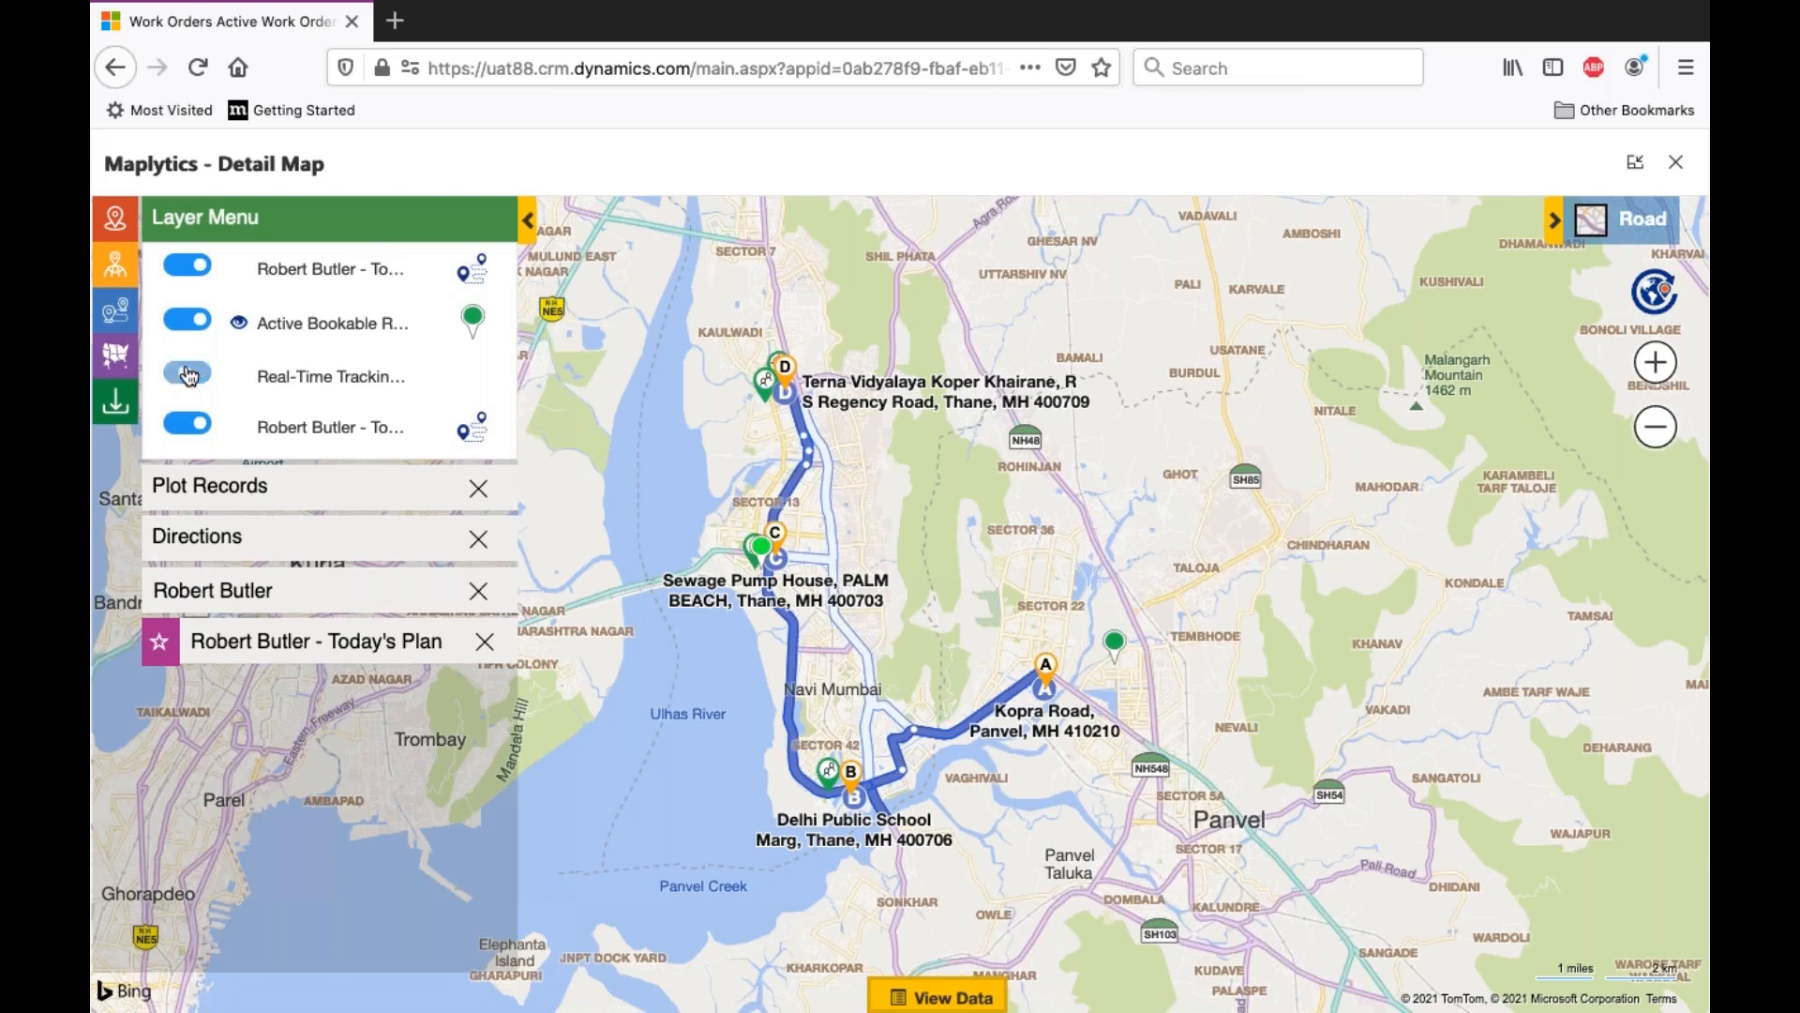
- Show the real-time tracking layer again over today's plan and open the details card of the plan's resource
left_click(189, 374)
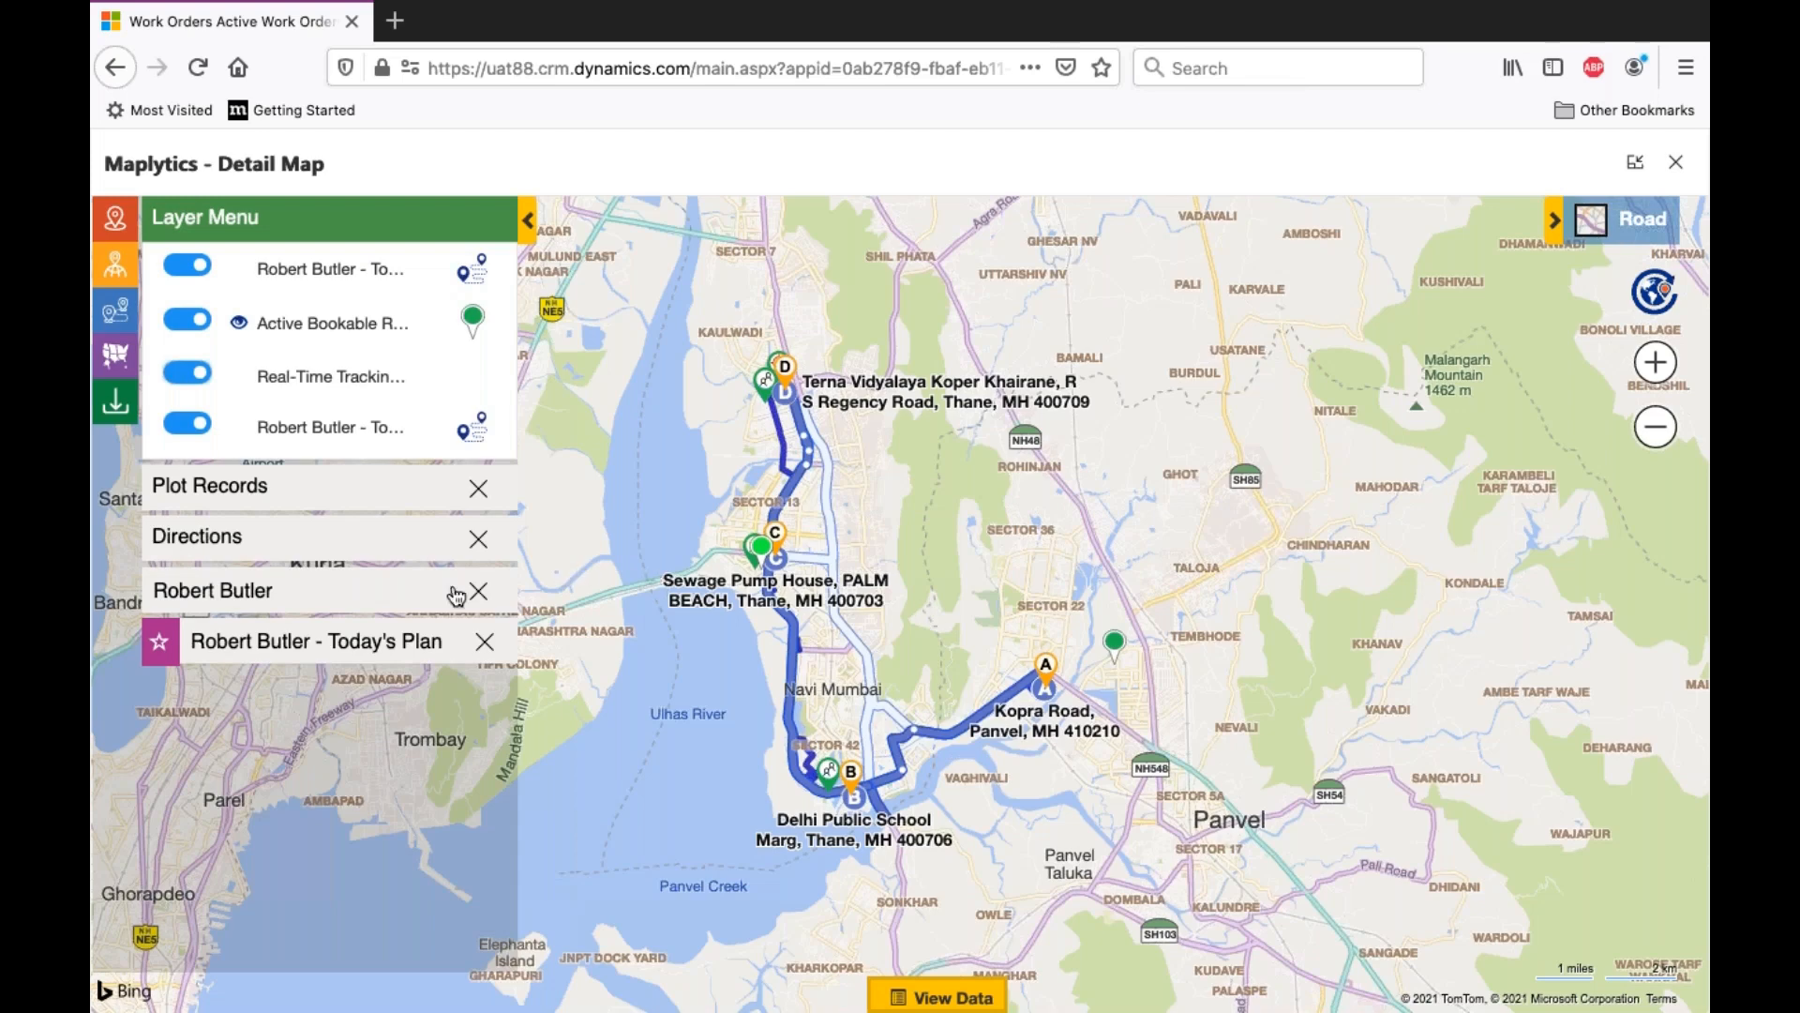
left_click(420, 593)
left_click_drag(1061, 543, 954, 356)
scroll(1135, 587, "down", 3)
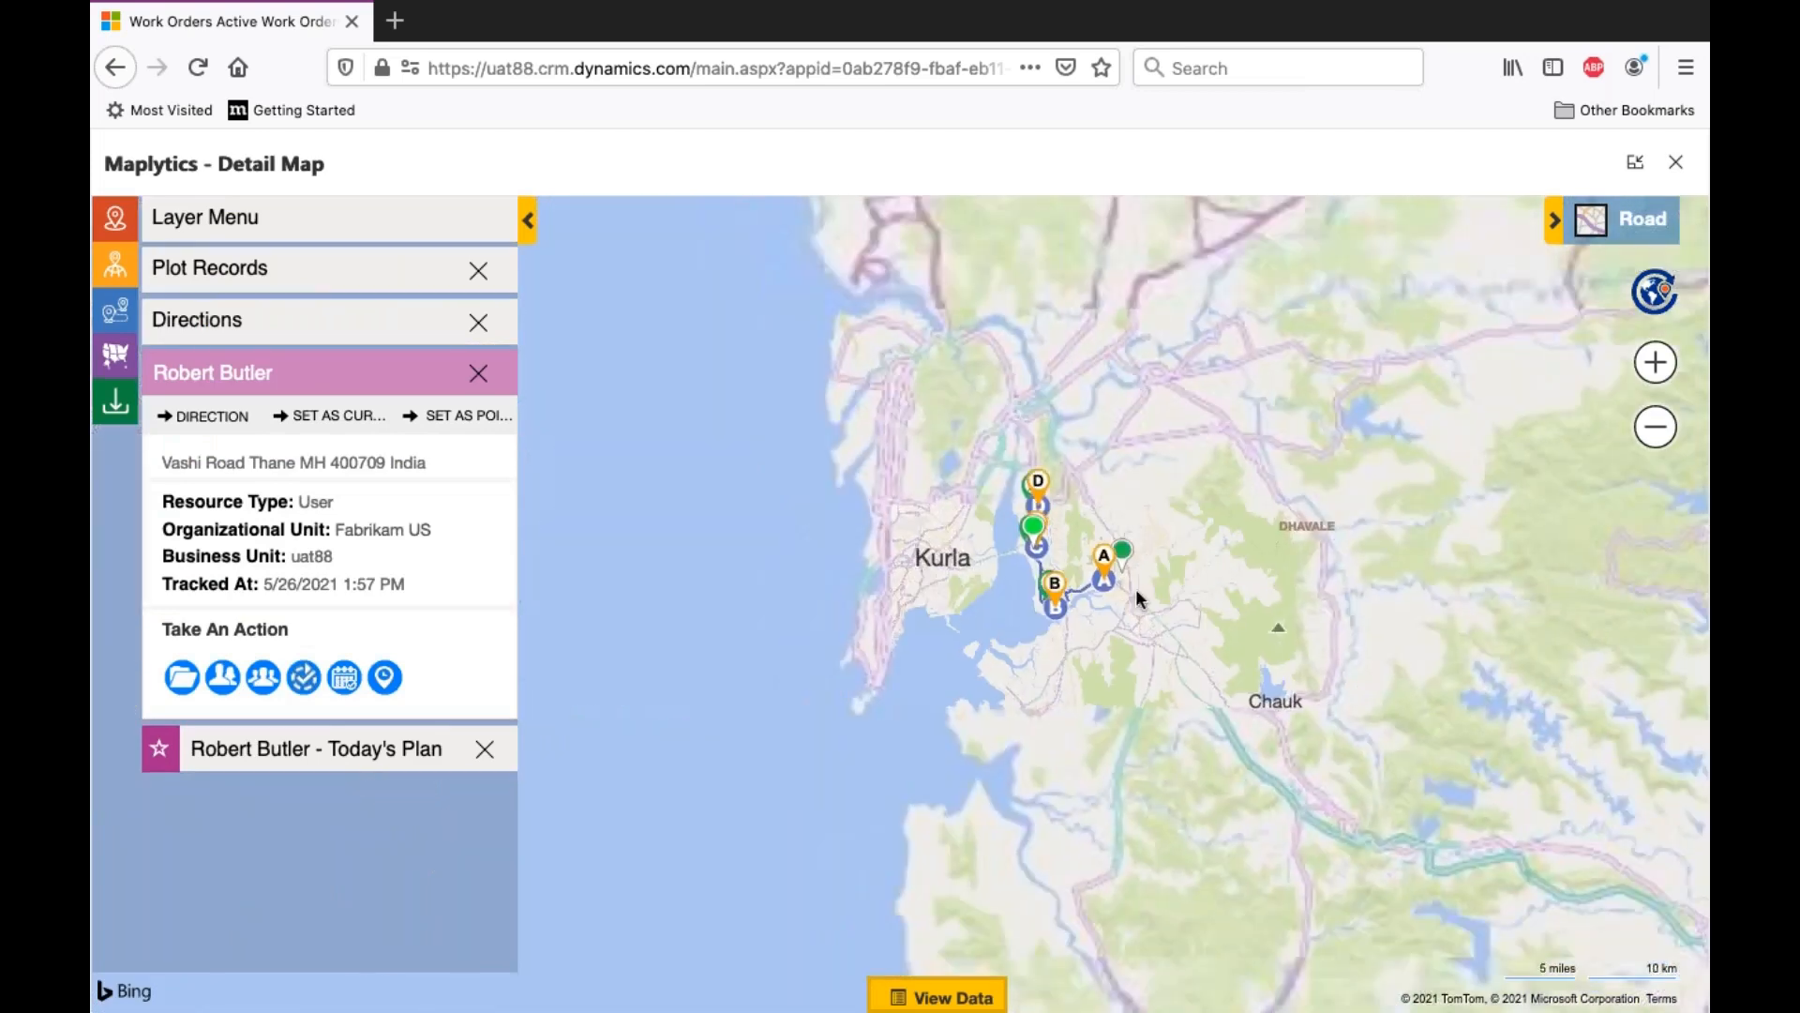
scroll(1134, 587, "up", 3)
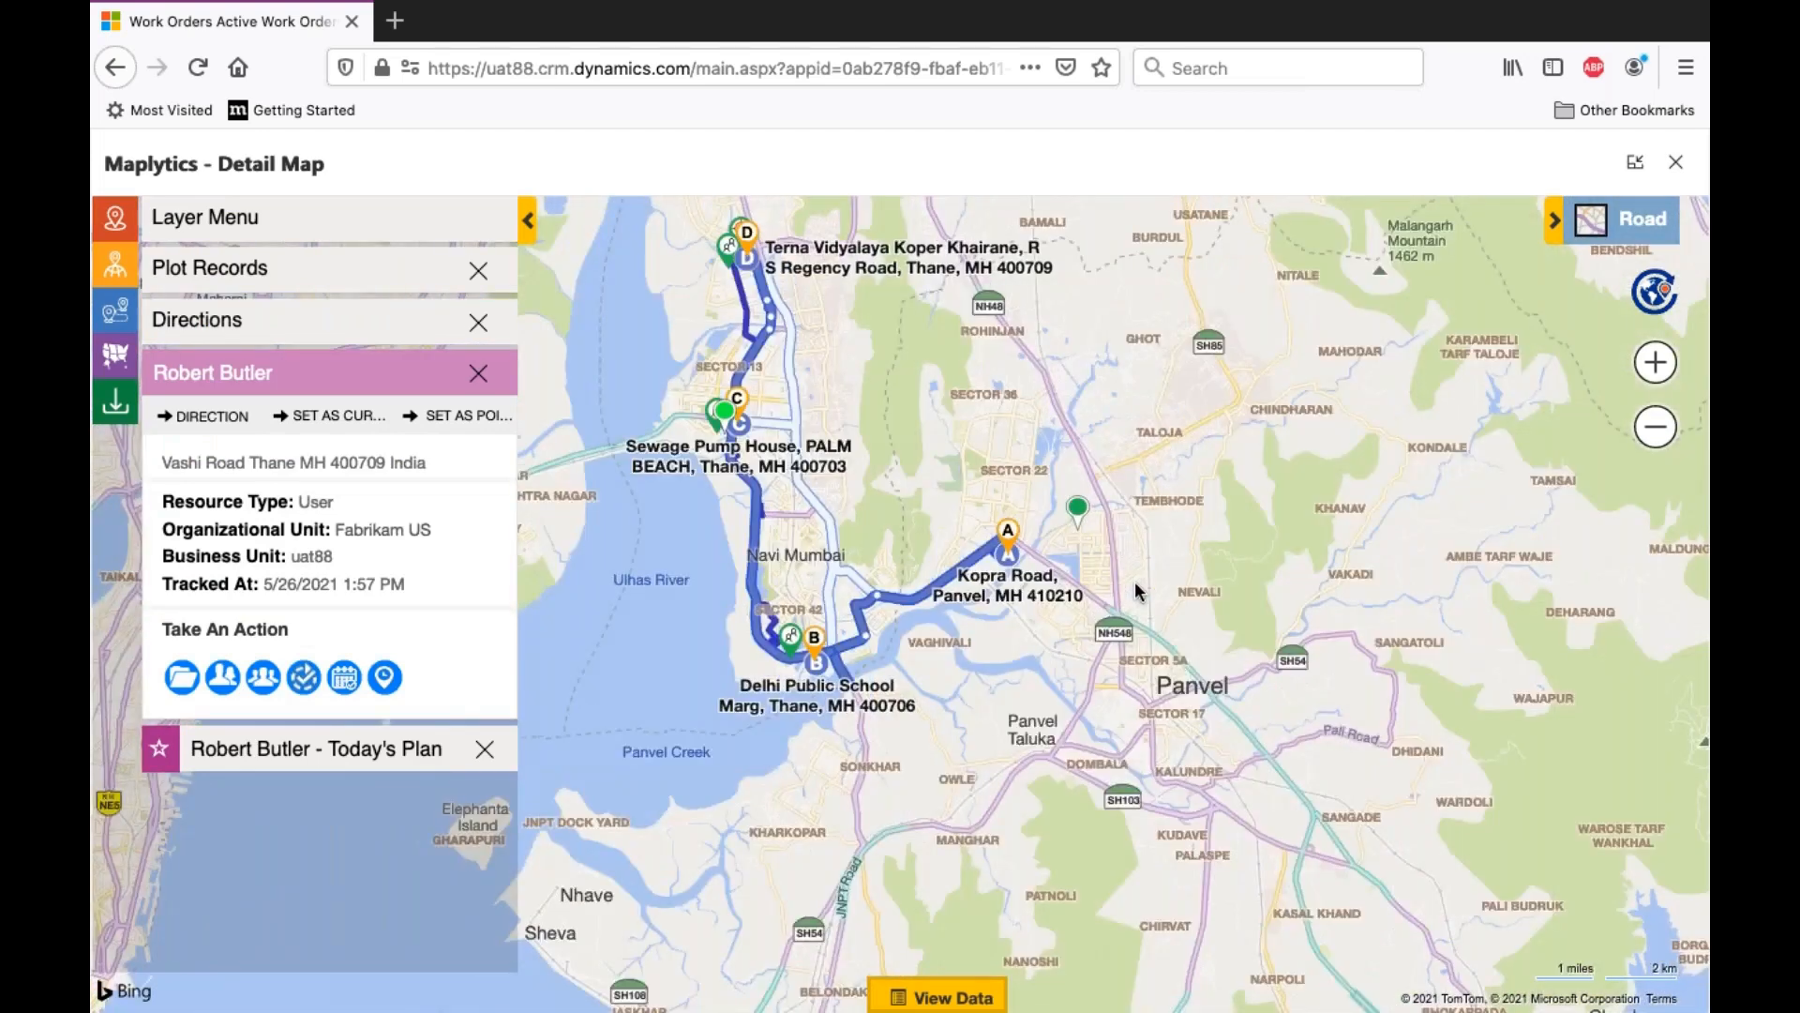
- Open the location history search for the resource located just northeast of the Kopra Road stop
mouse_move(1085, 515)
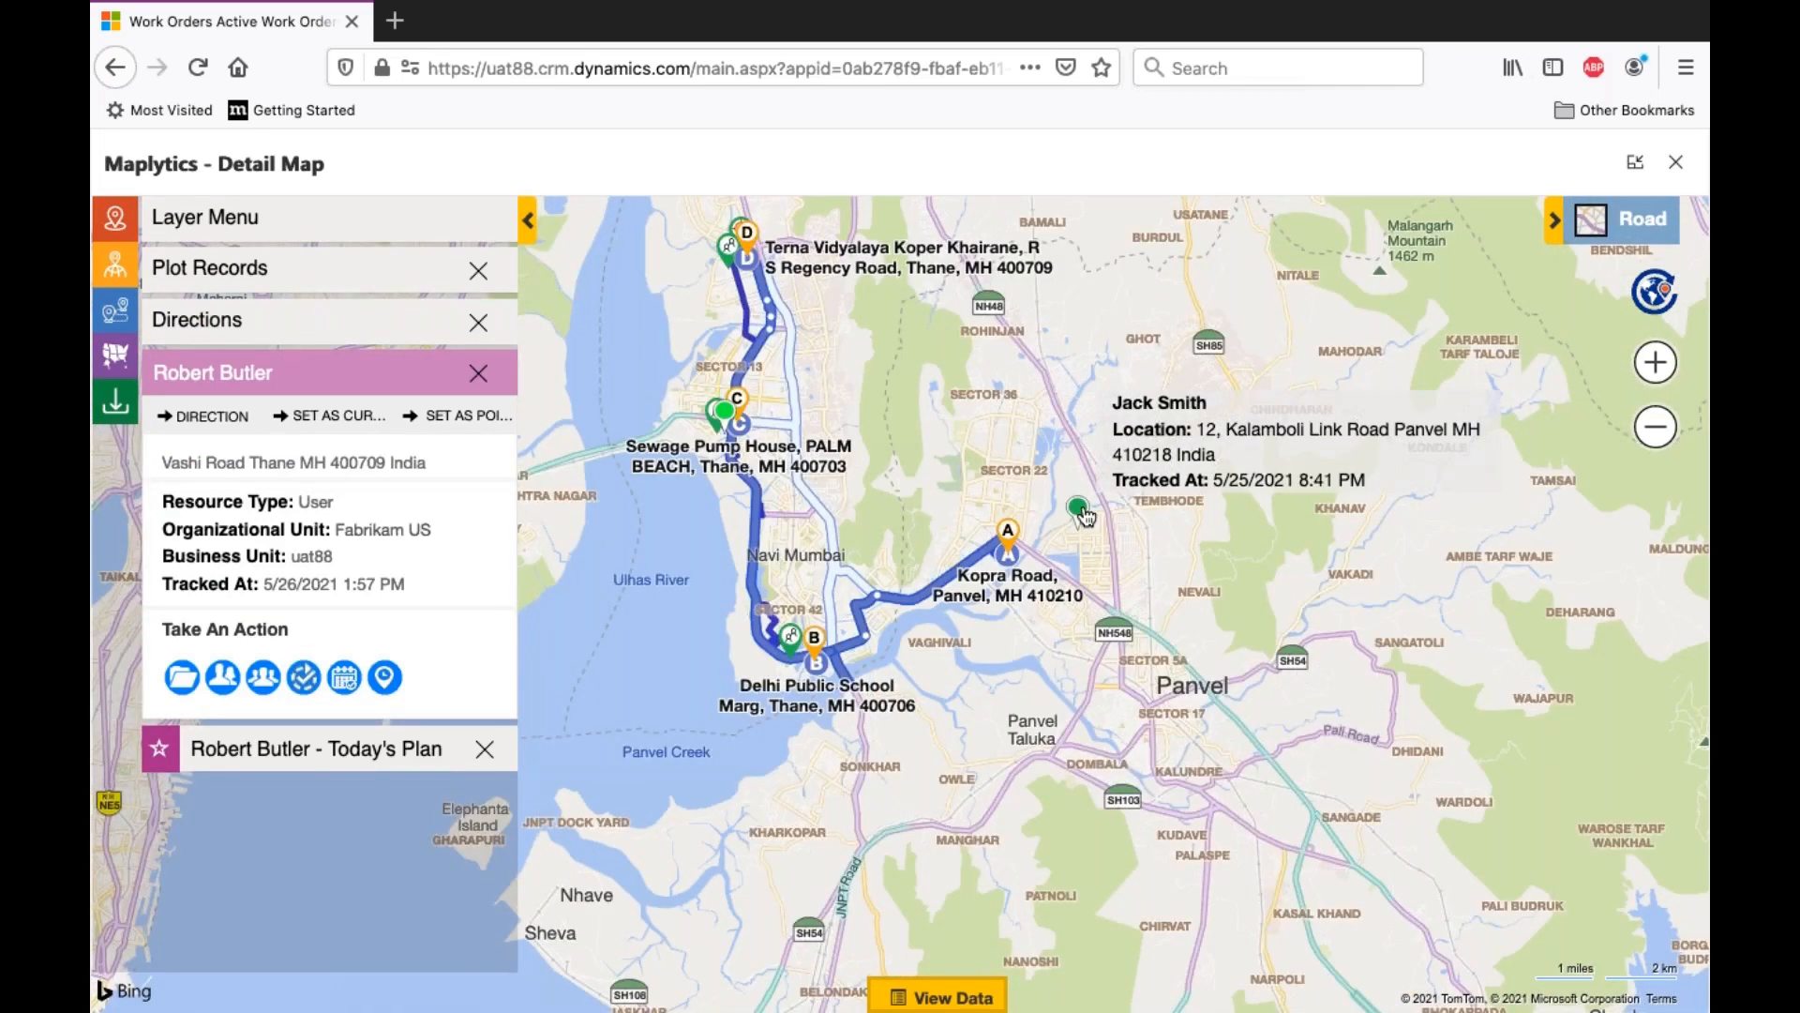
left_click(1083, 511)
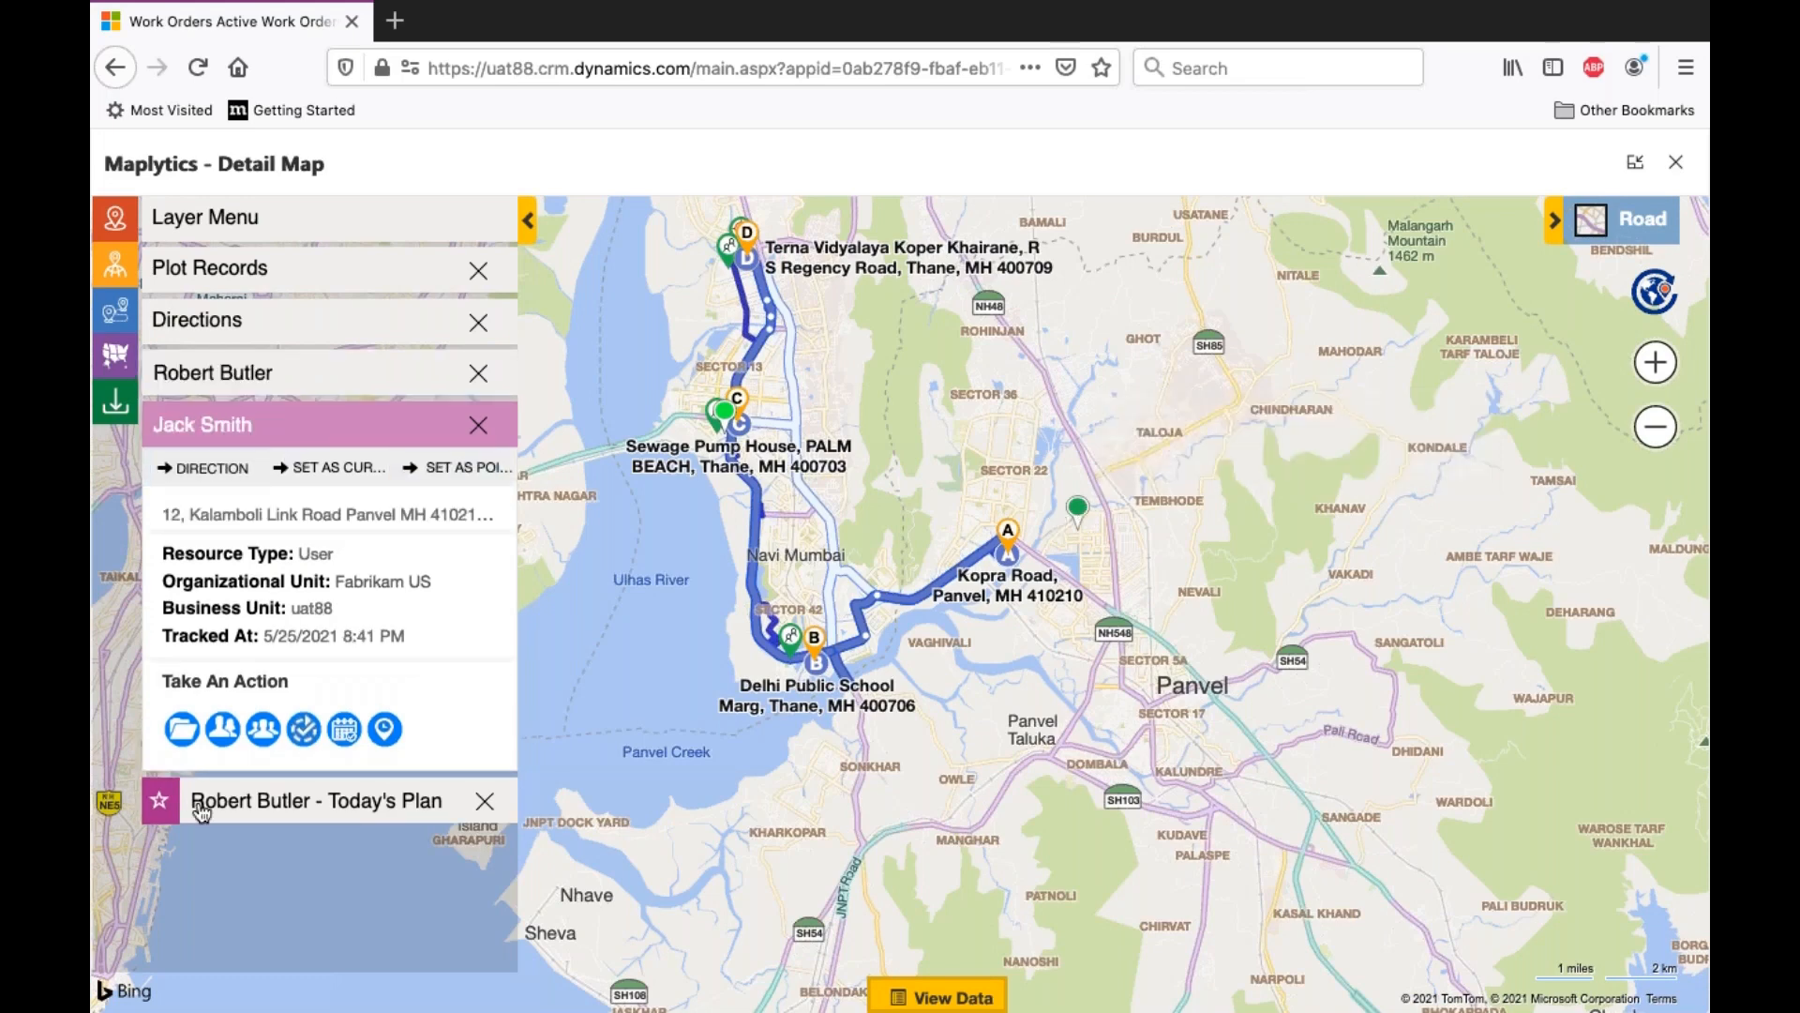
left_click(386, 730)
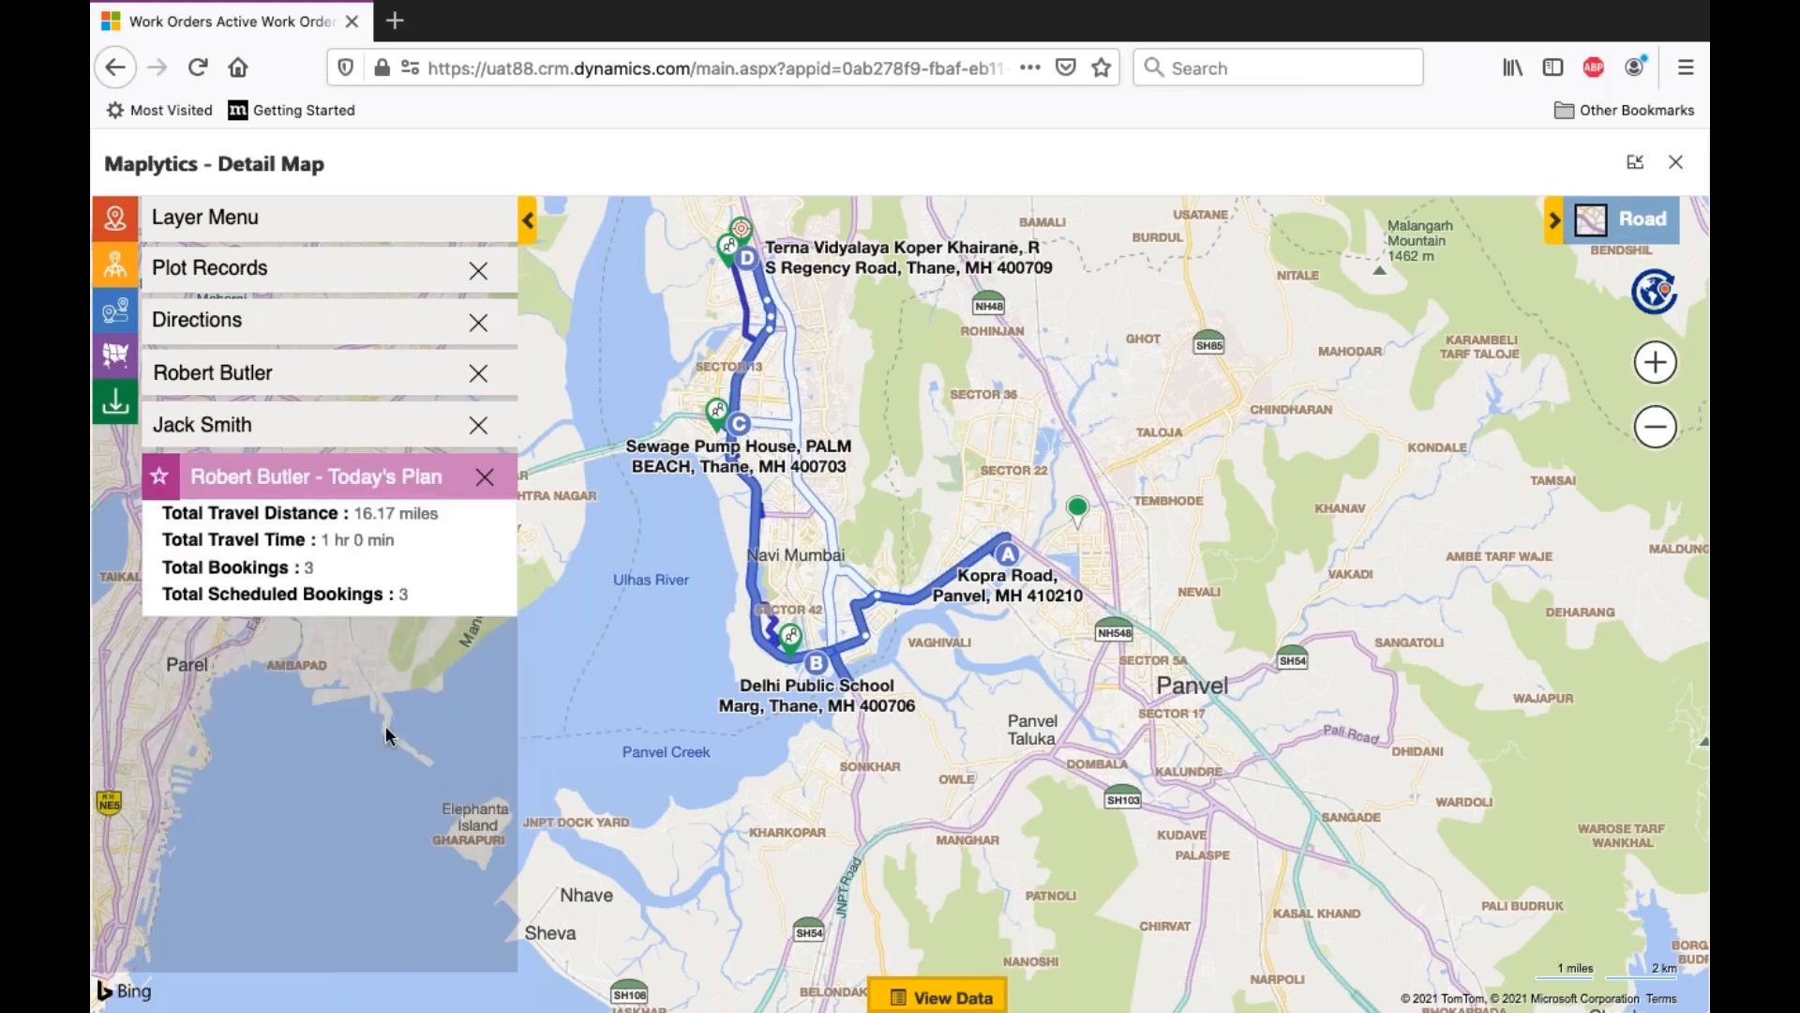
left_click(392, 438)
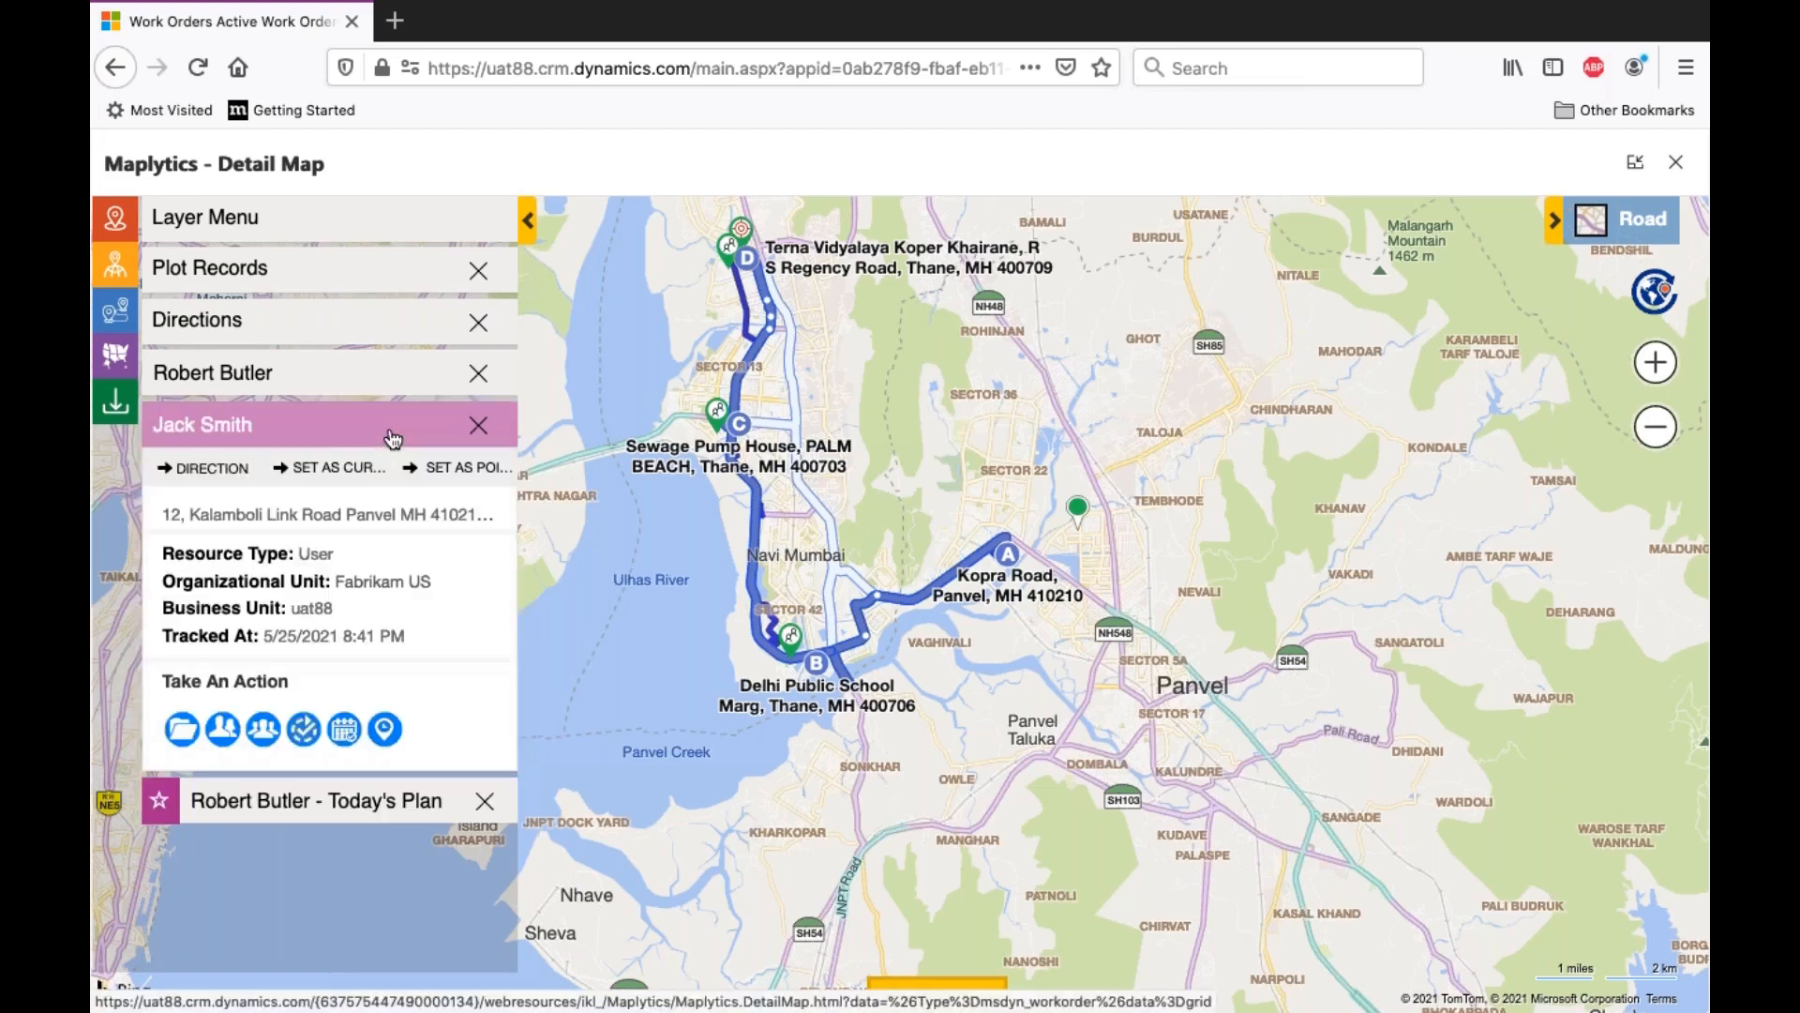
left_click(385, 729)
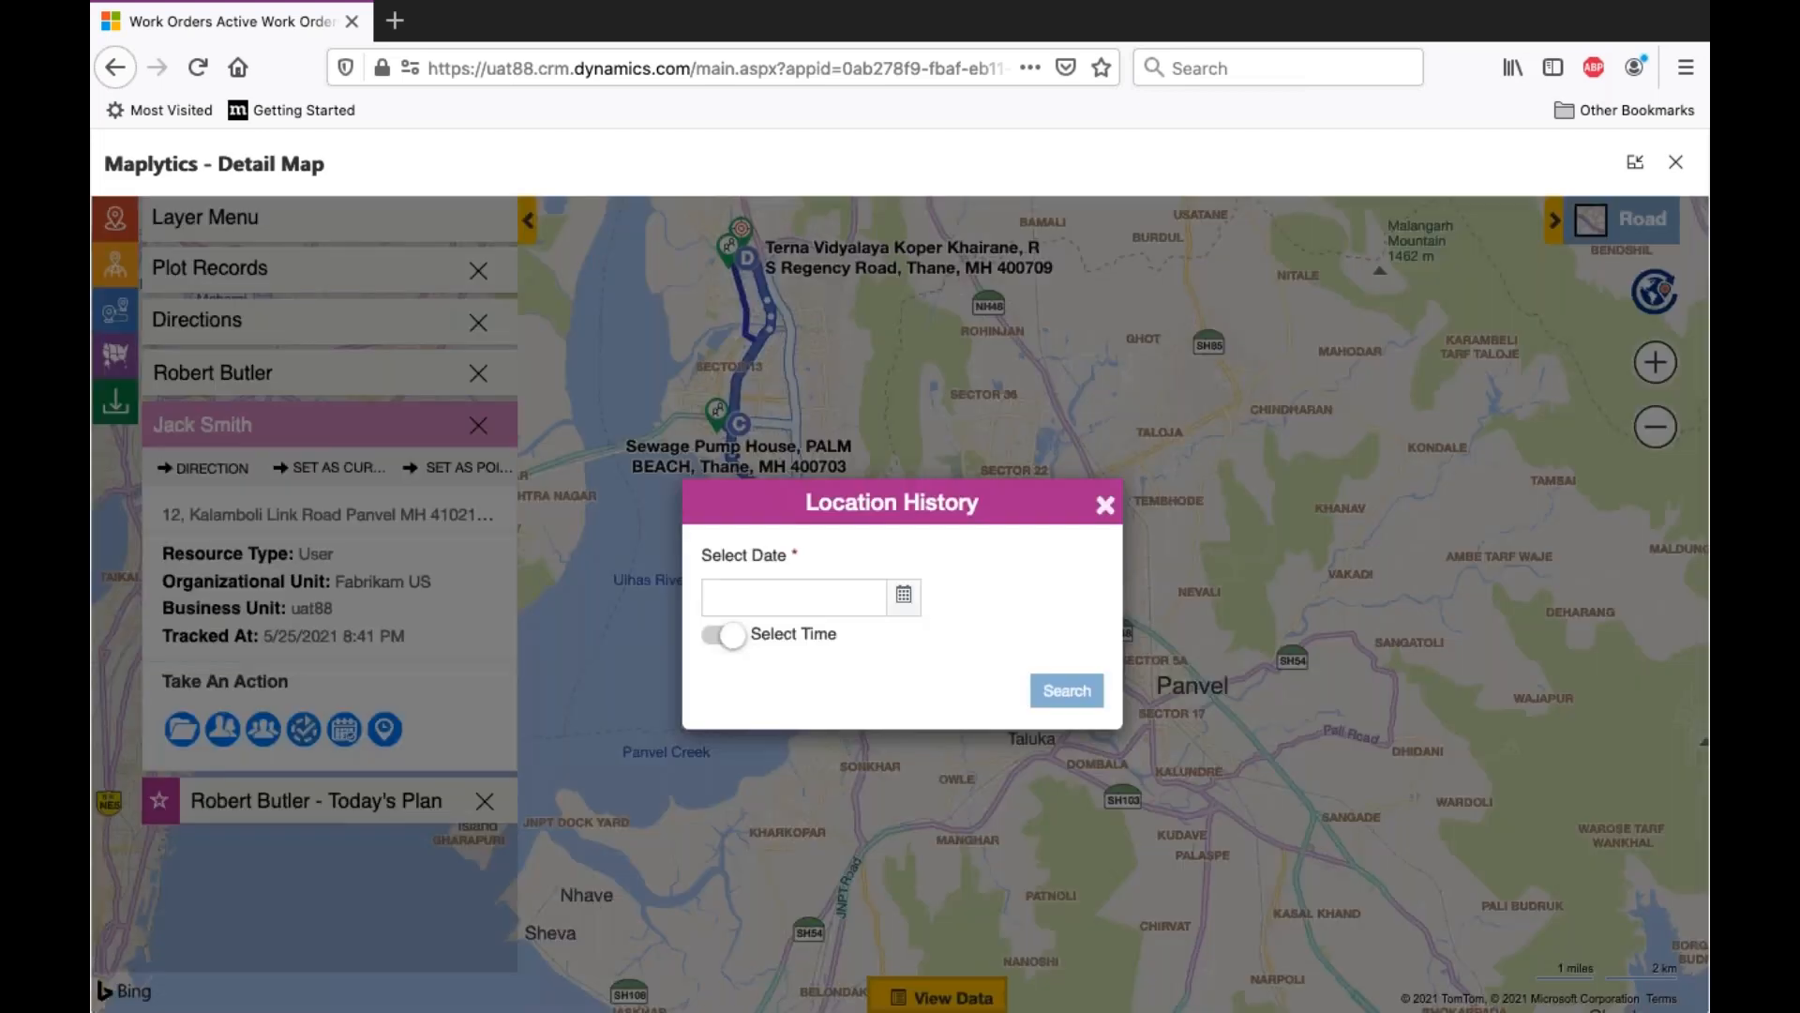
- Set the location history date to 2021-05-25, enable time selection, and set the start time to 9:00 AM
left_click(901, 608)
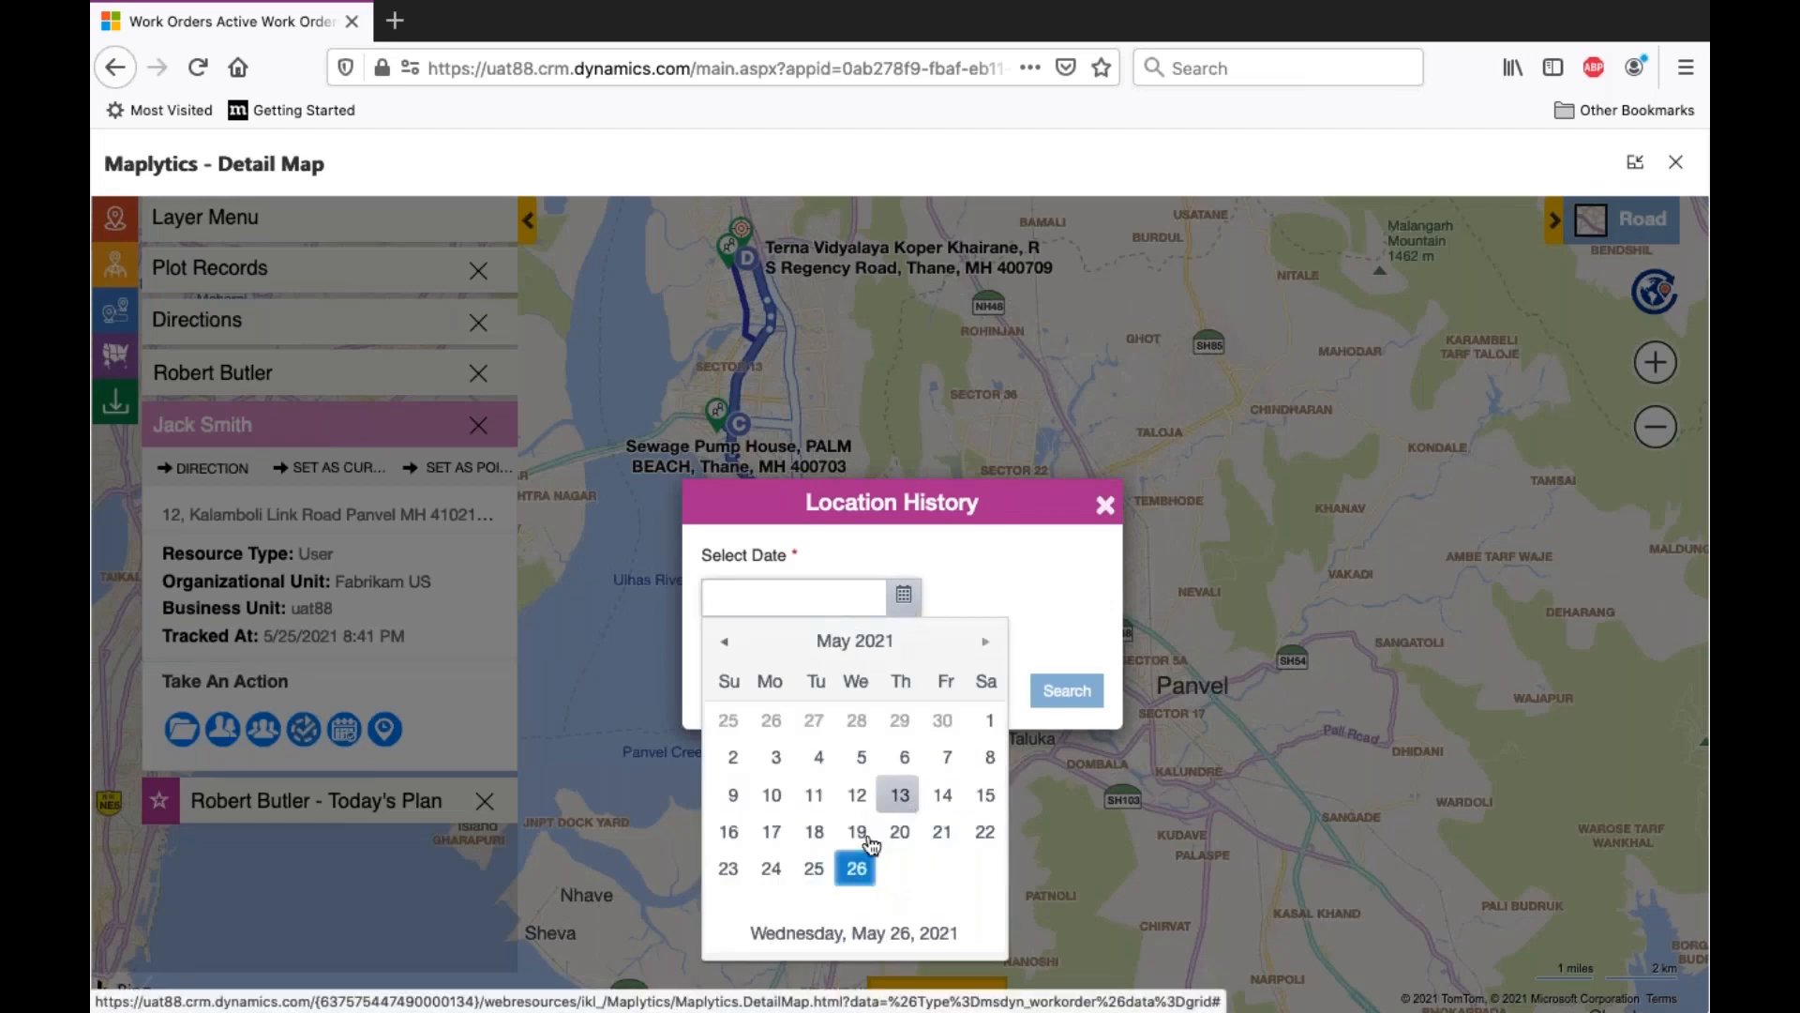
left_click(814, 868)
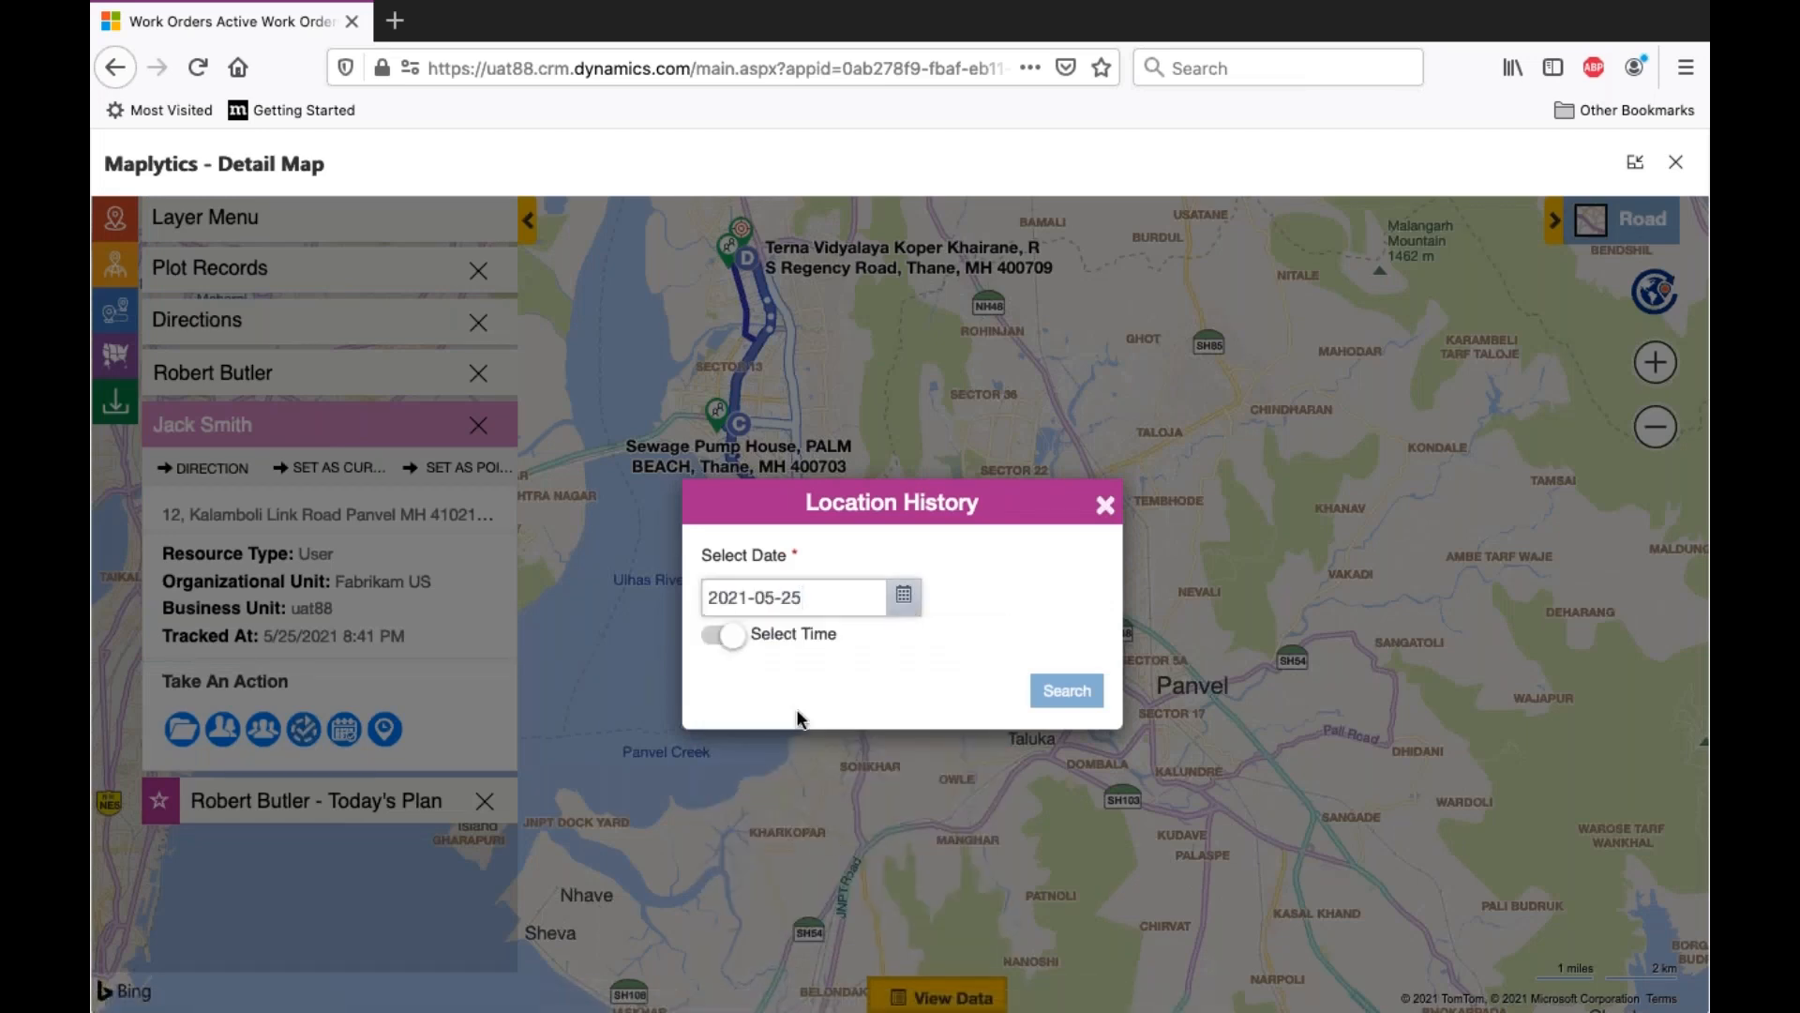
left_click(720, 635)
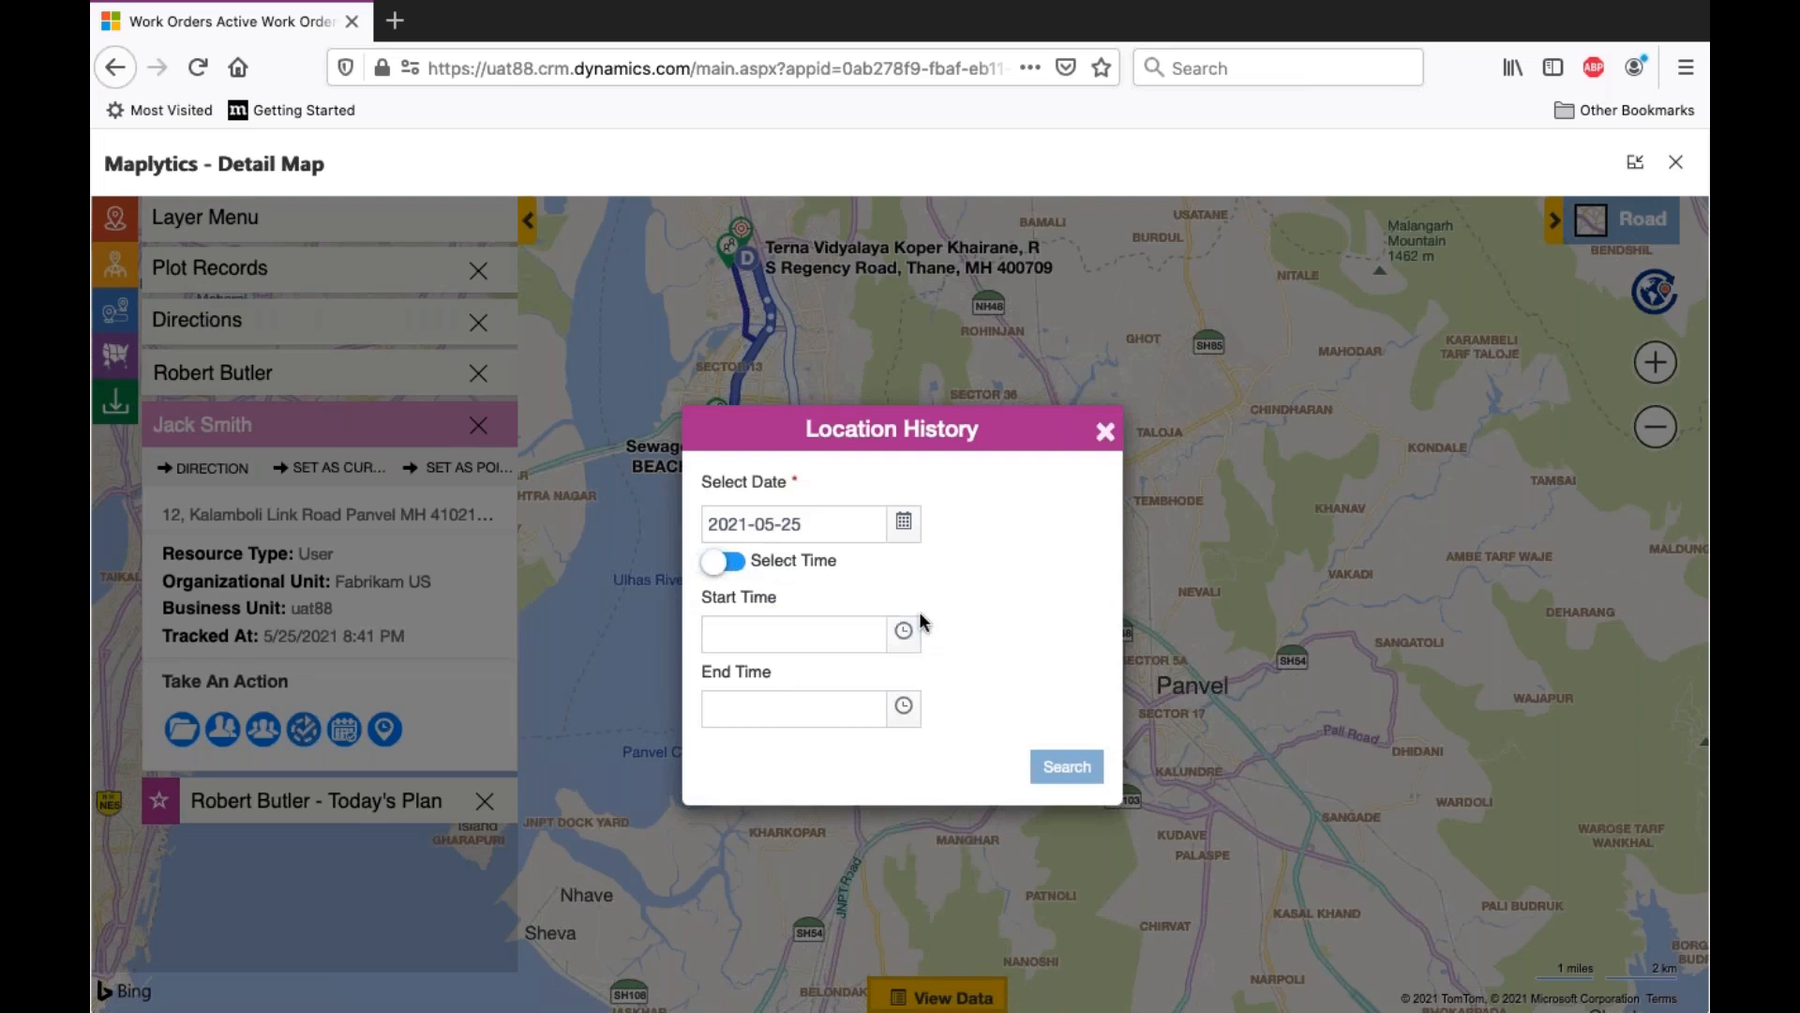
left_click(905, 631)
scroll(829, 745, "down", 3)
scroll(832, 751, "down", 4)
left_click(806, 740)
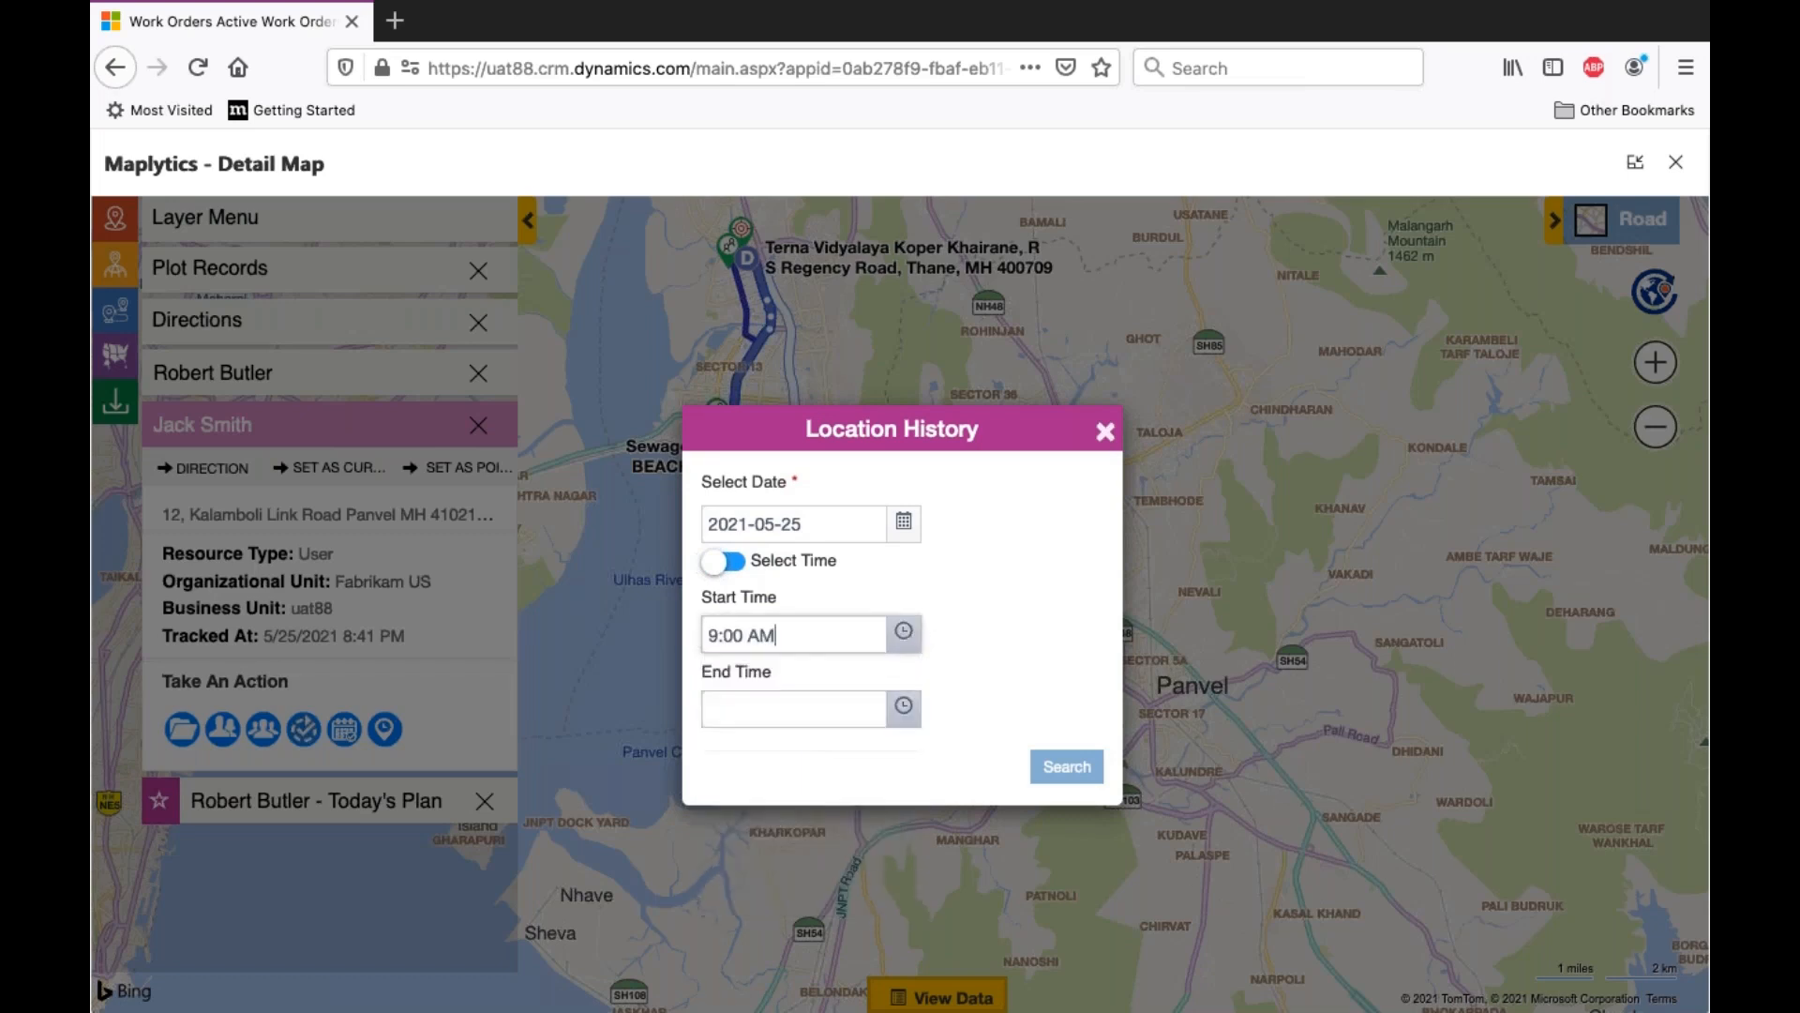
- Set an evening end time and search the resource's location history
left_click(903, 706)
scroll(824, 879, "down", 3)
scroll(823, 880, "down", 12)
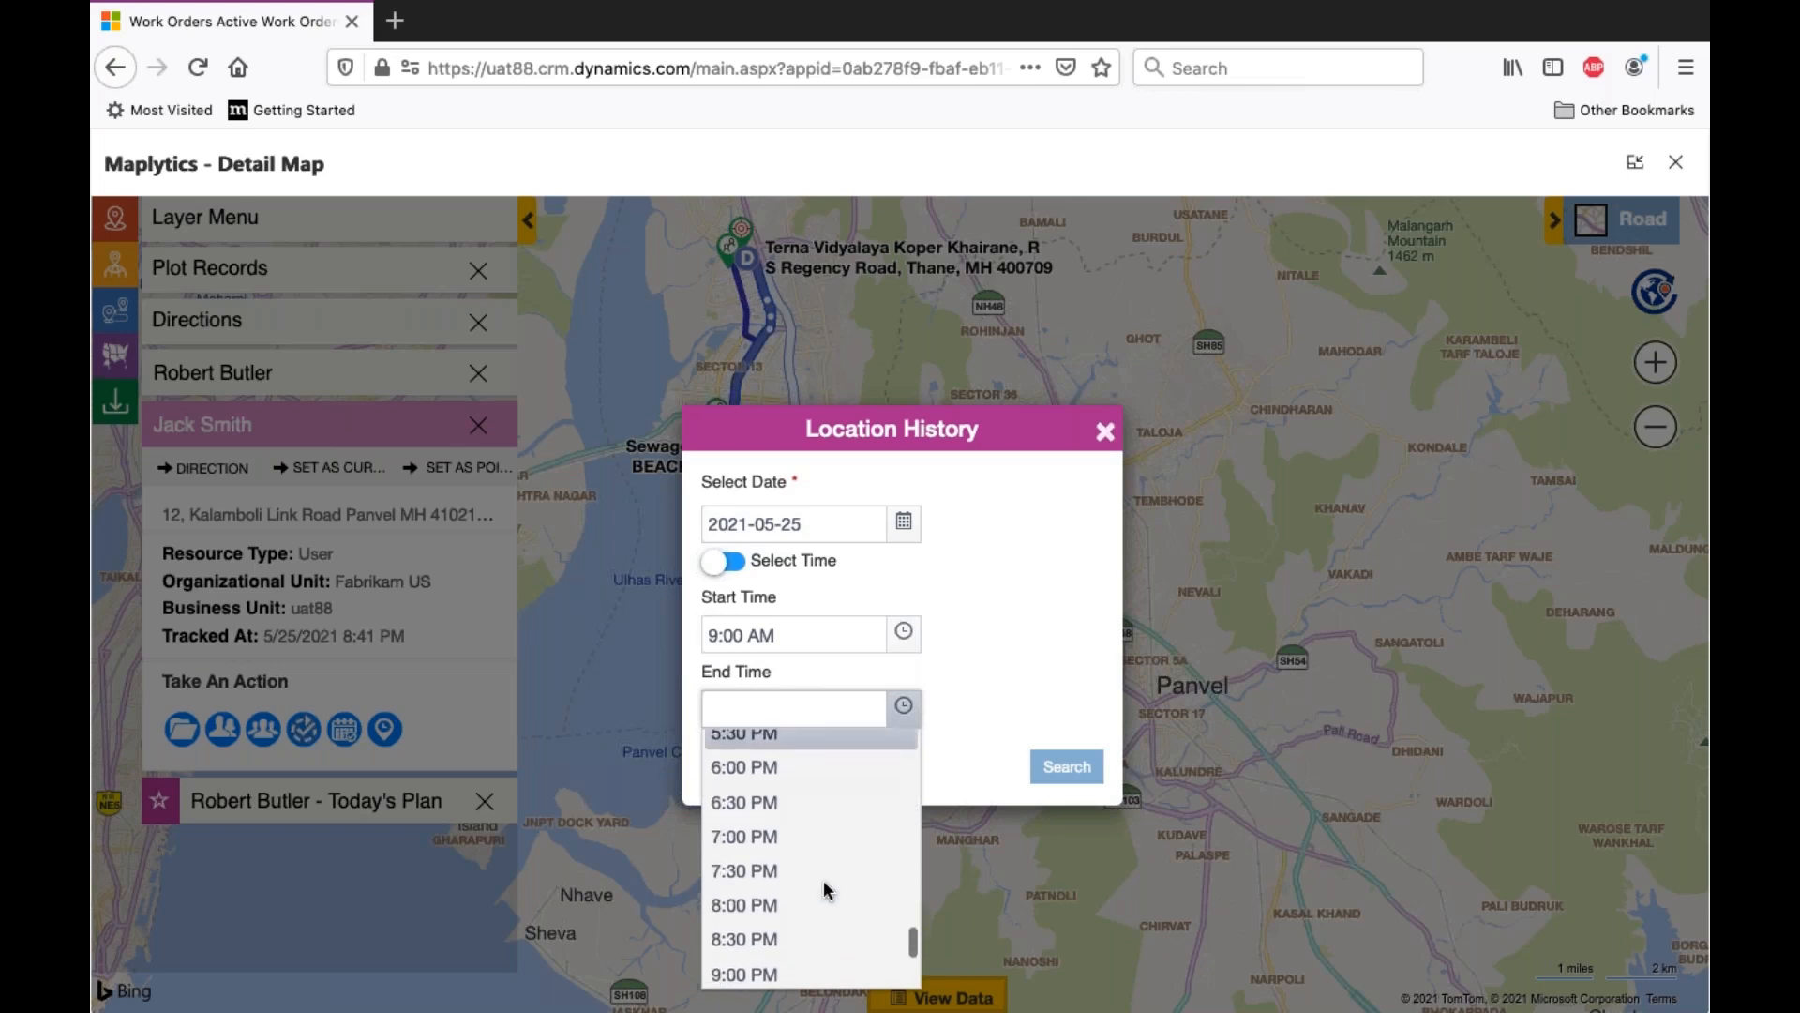
left_click(807, 902)
left_click(1066, 767)
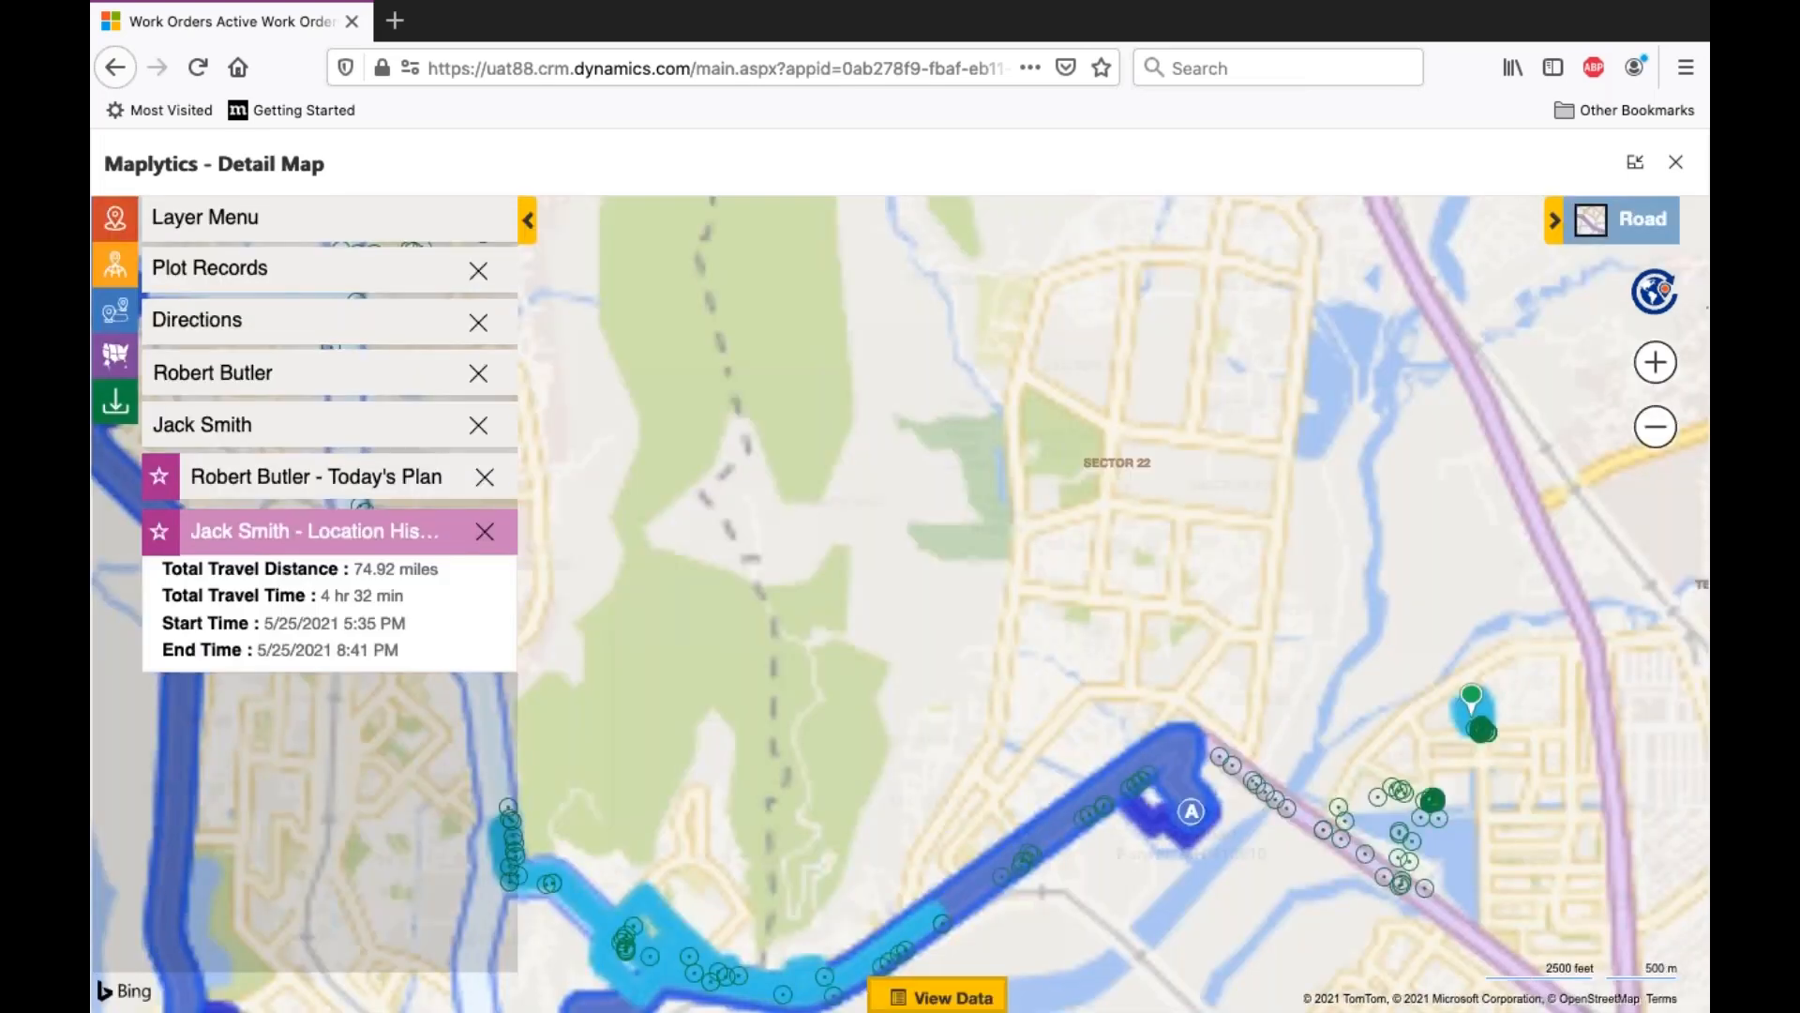
- Examine the plotted location history path between the Kalamboli area and Turbhe Industrial Park alongside the planned route
mouse_move(943, 677)
left_mouse_down()
mouse_move(1056, 598)
mouse_move(1219, 538)
left_mouse_up()
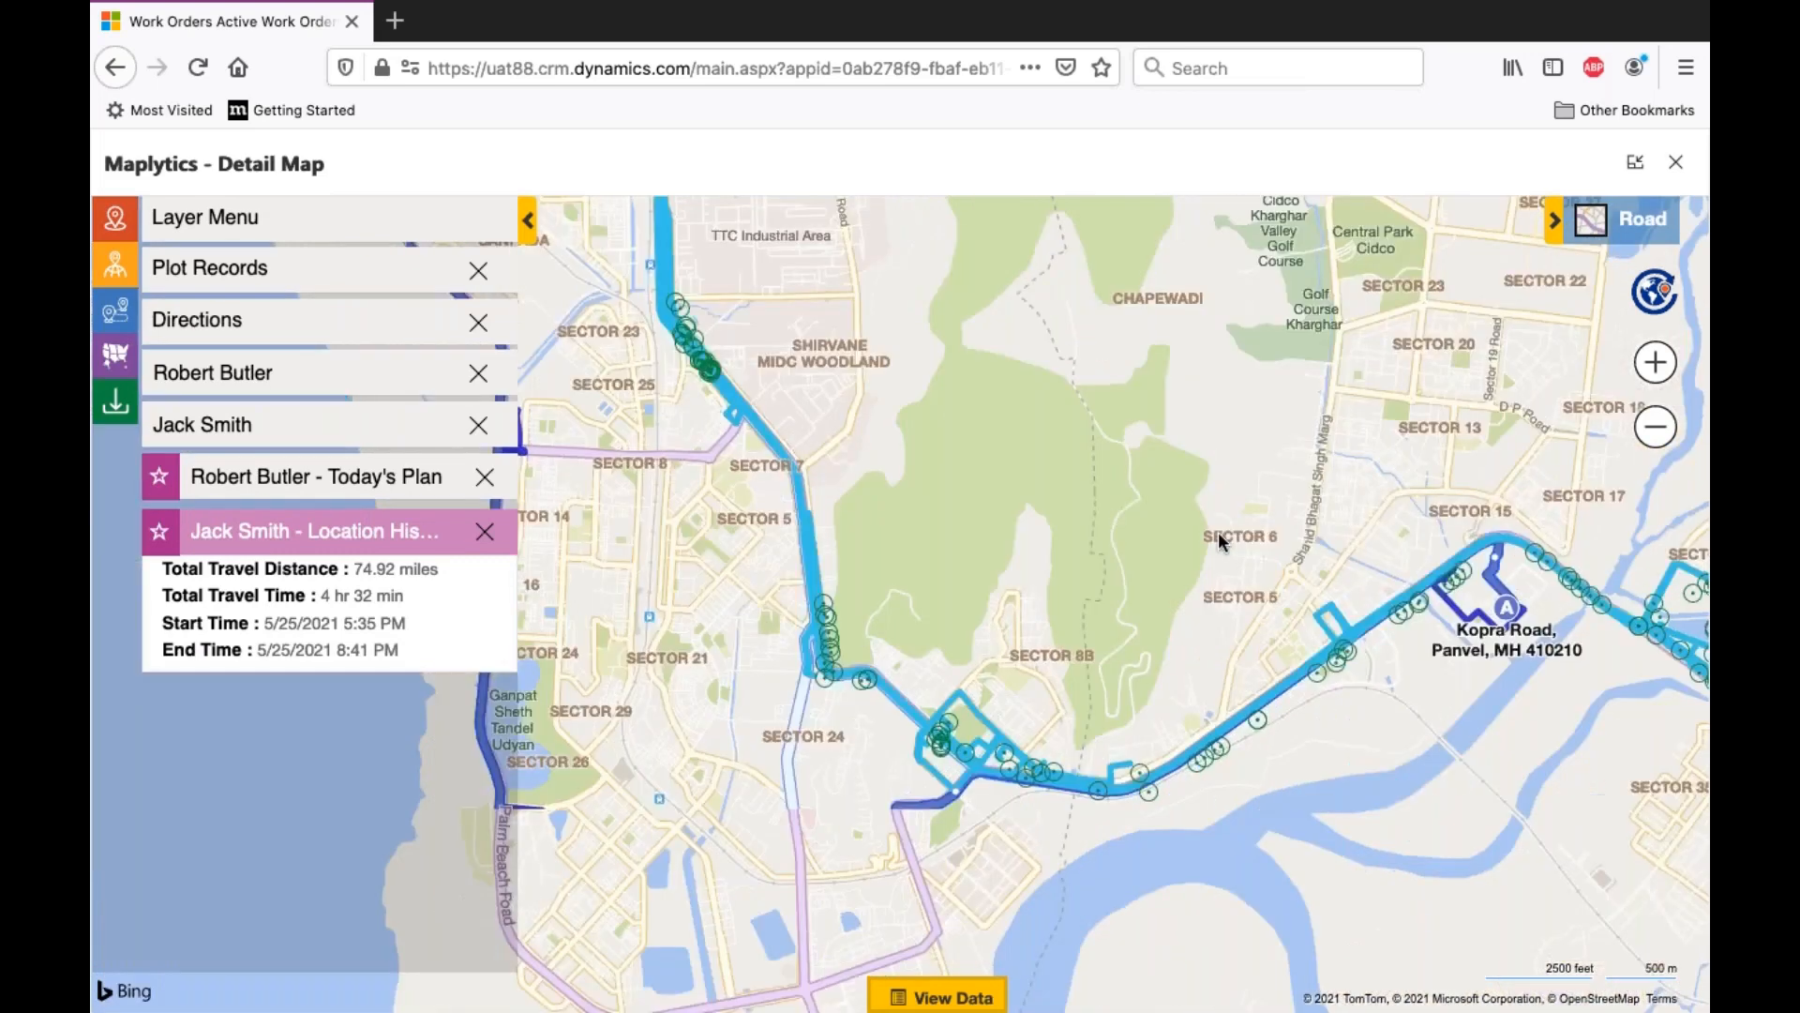
scroll(1221, 542, "down", 2)
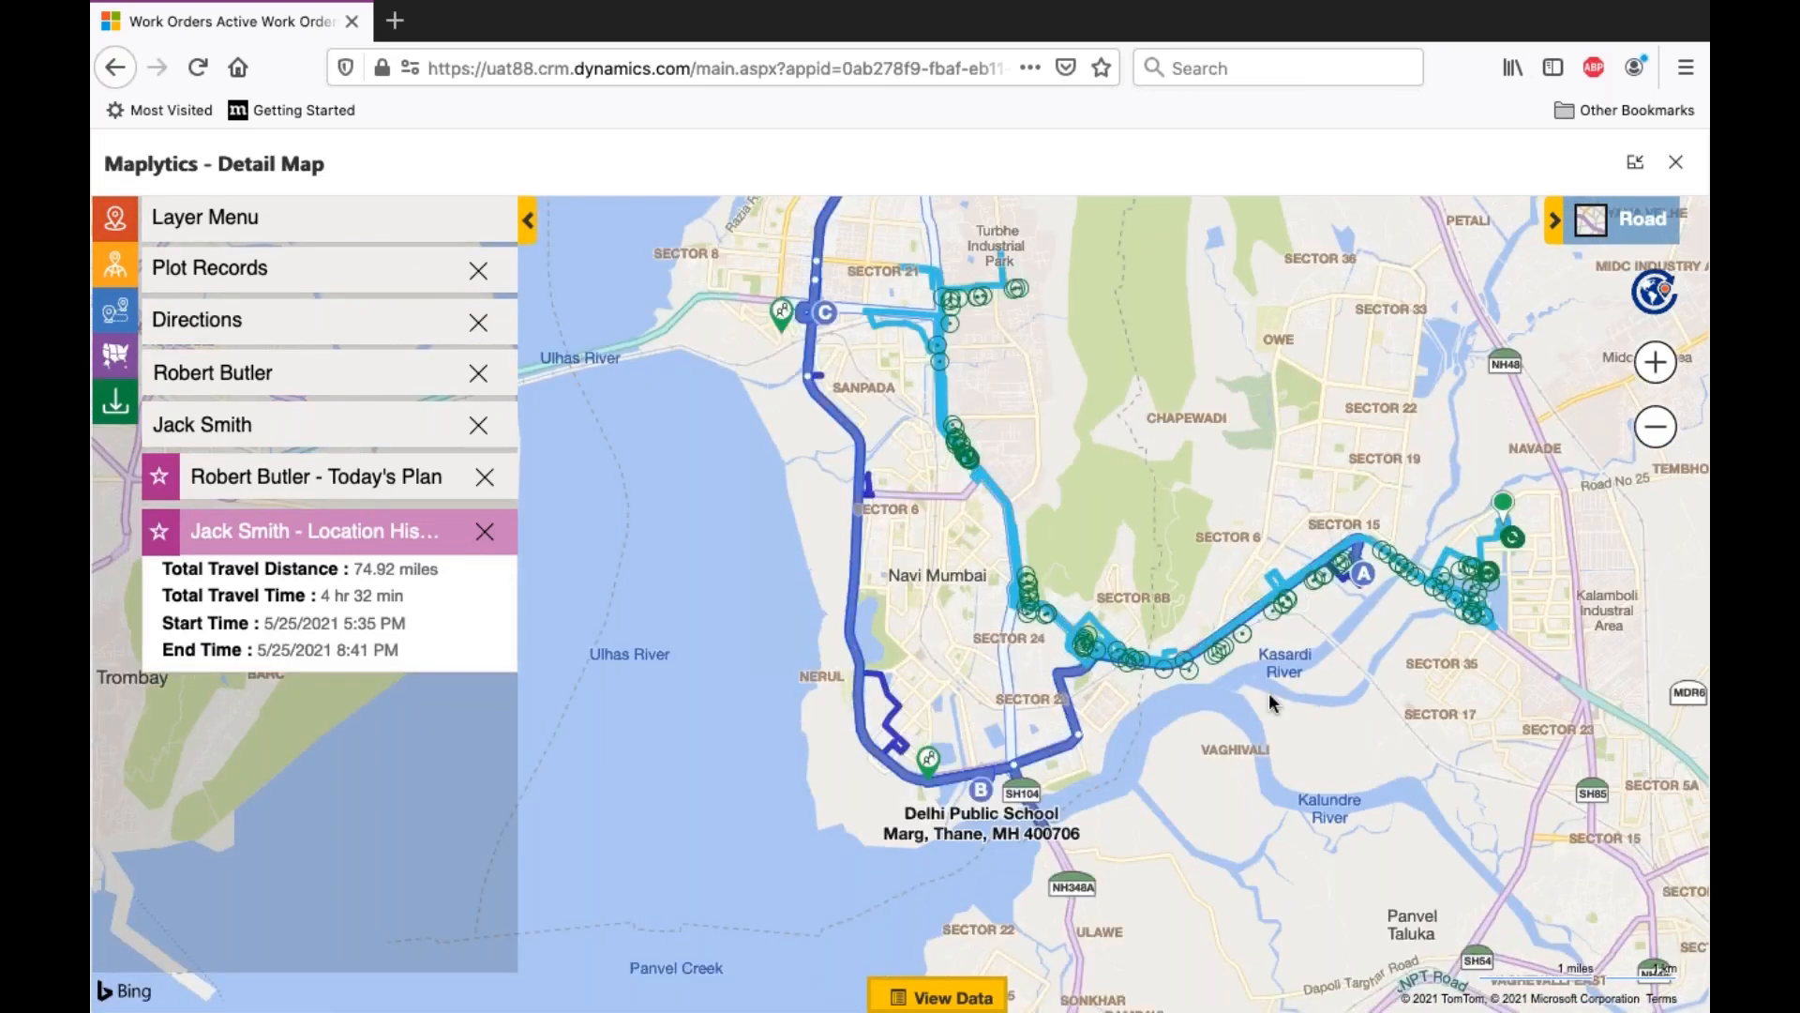
left_click_drag(1270, 696, 1159, 865)
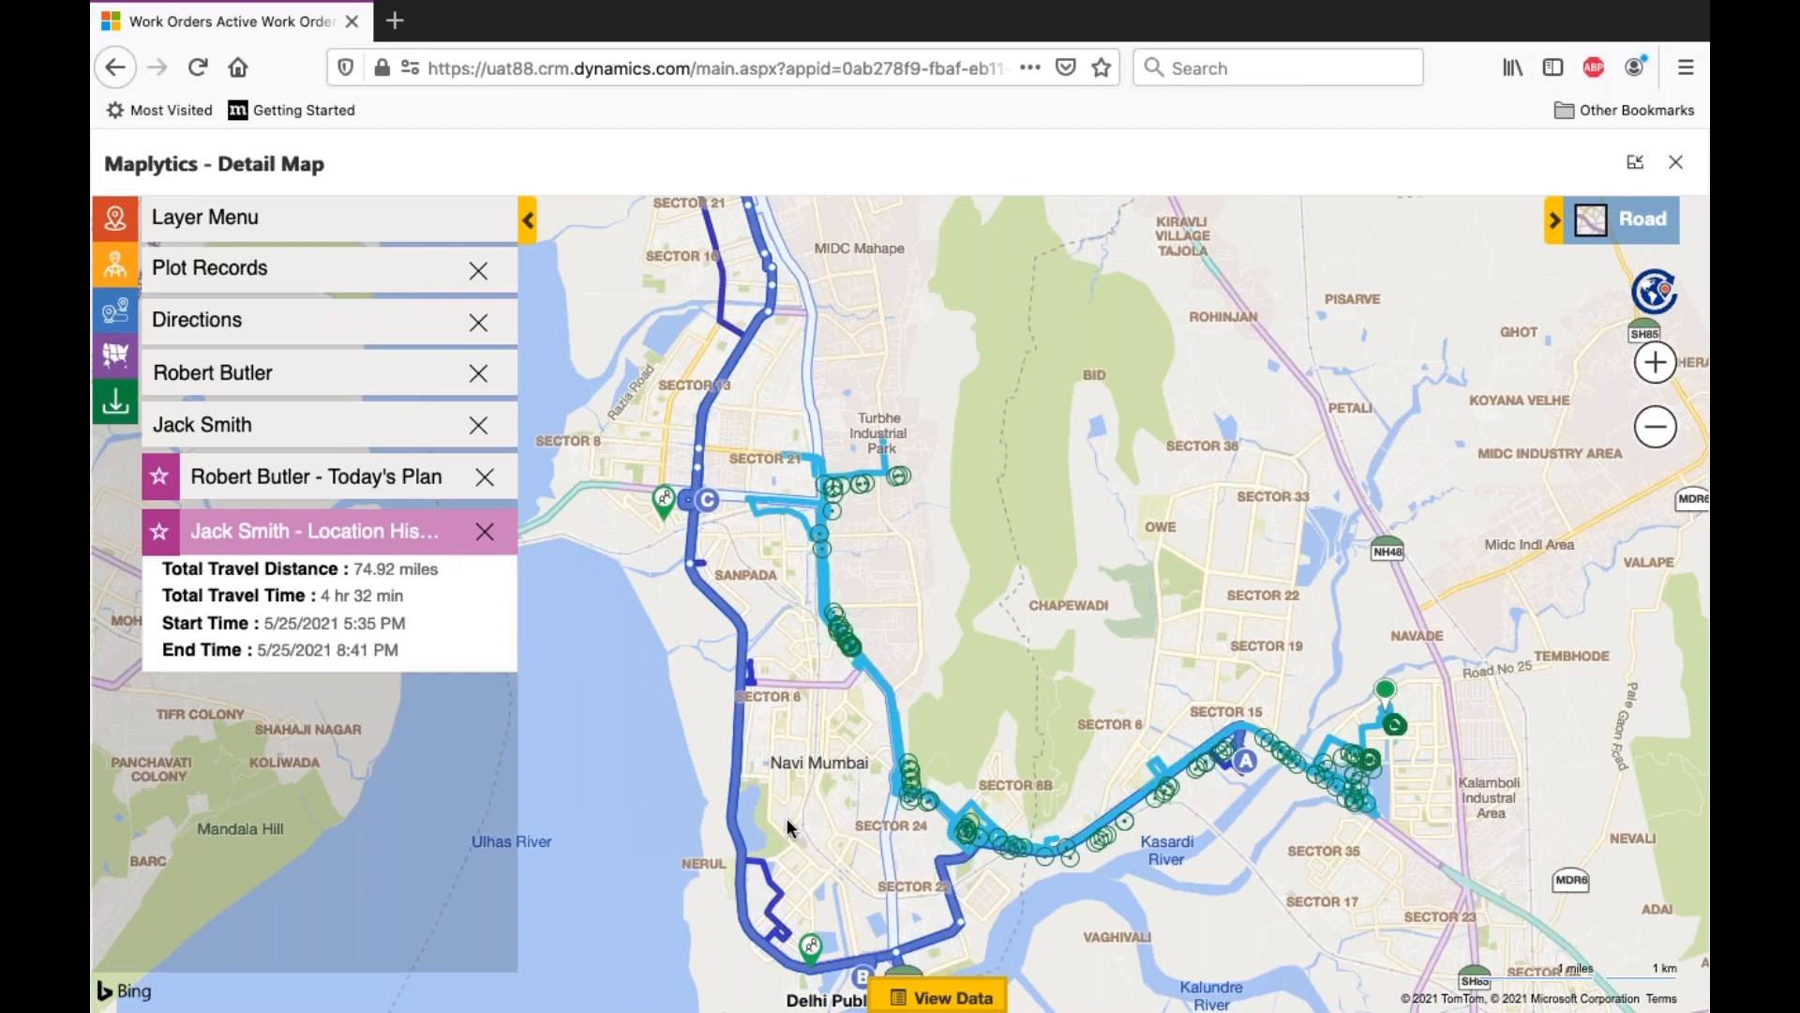
- View the directions for today's plan with its list of plotted routes, and return to the layer list
left_click(307, 320)
left_click(322, 377)
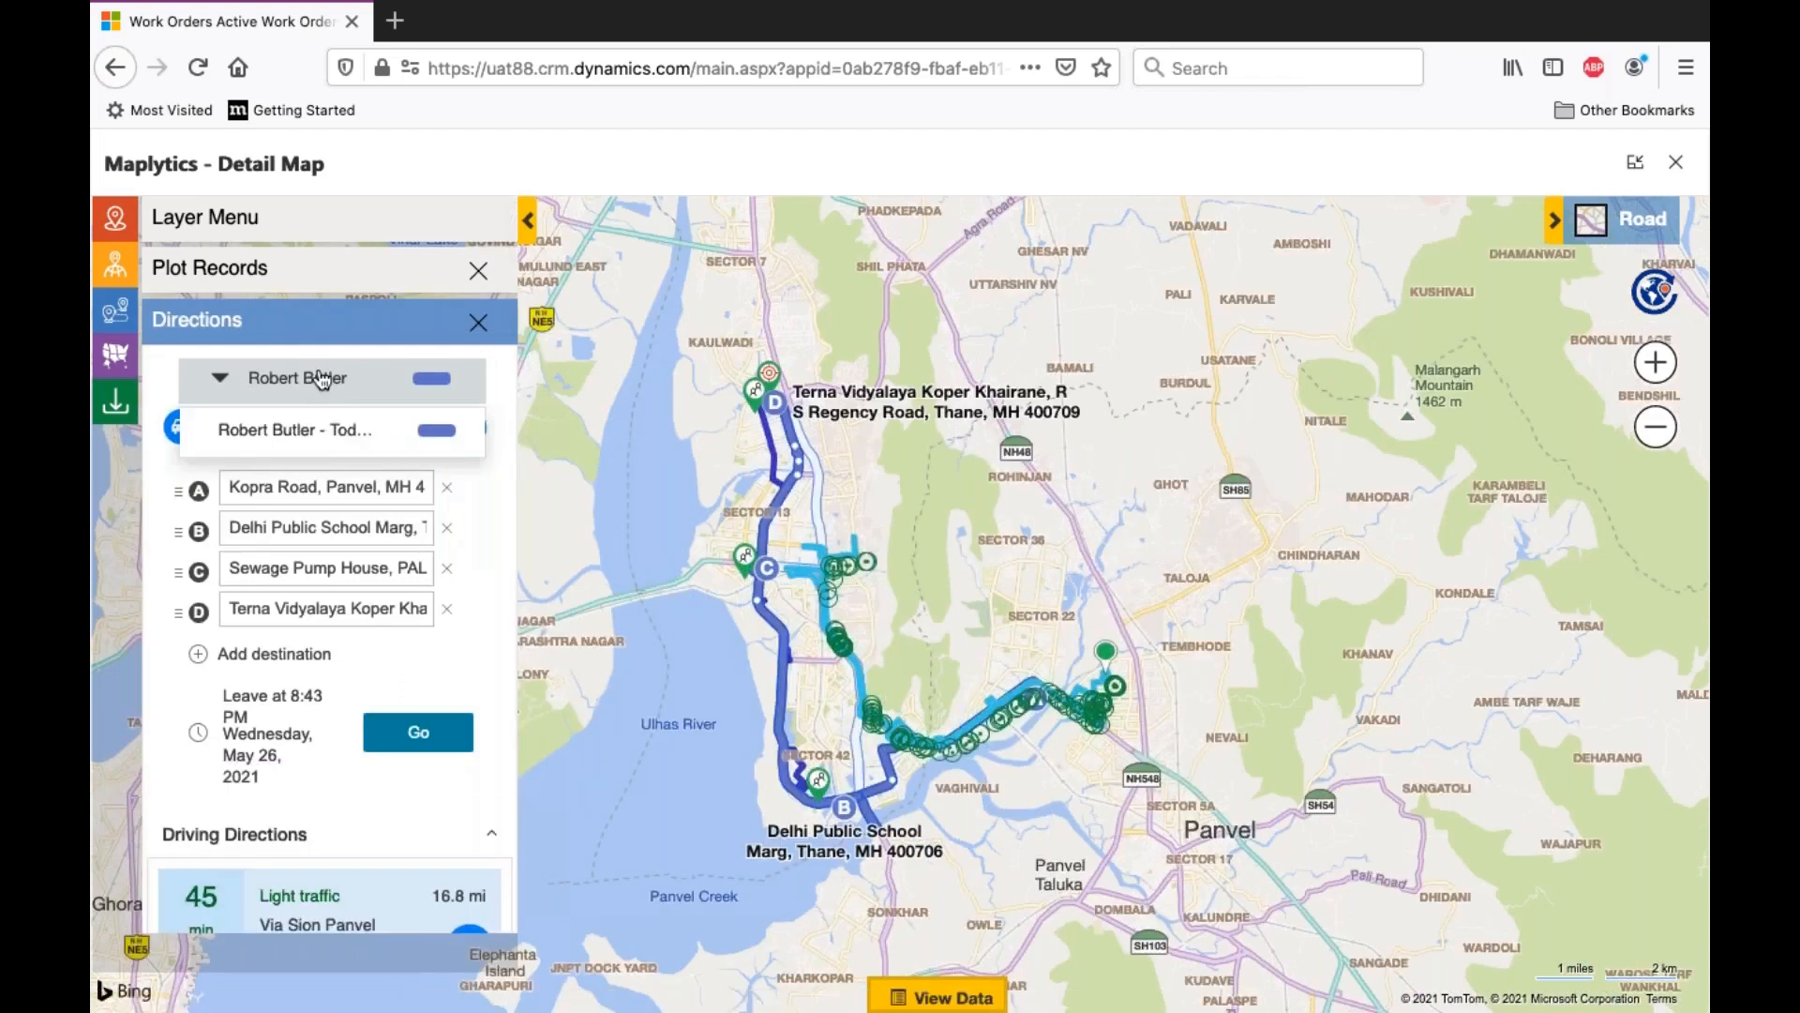
left_click(480, 580)
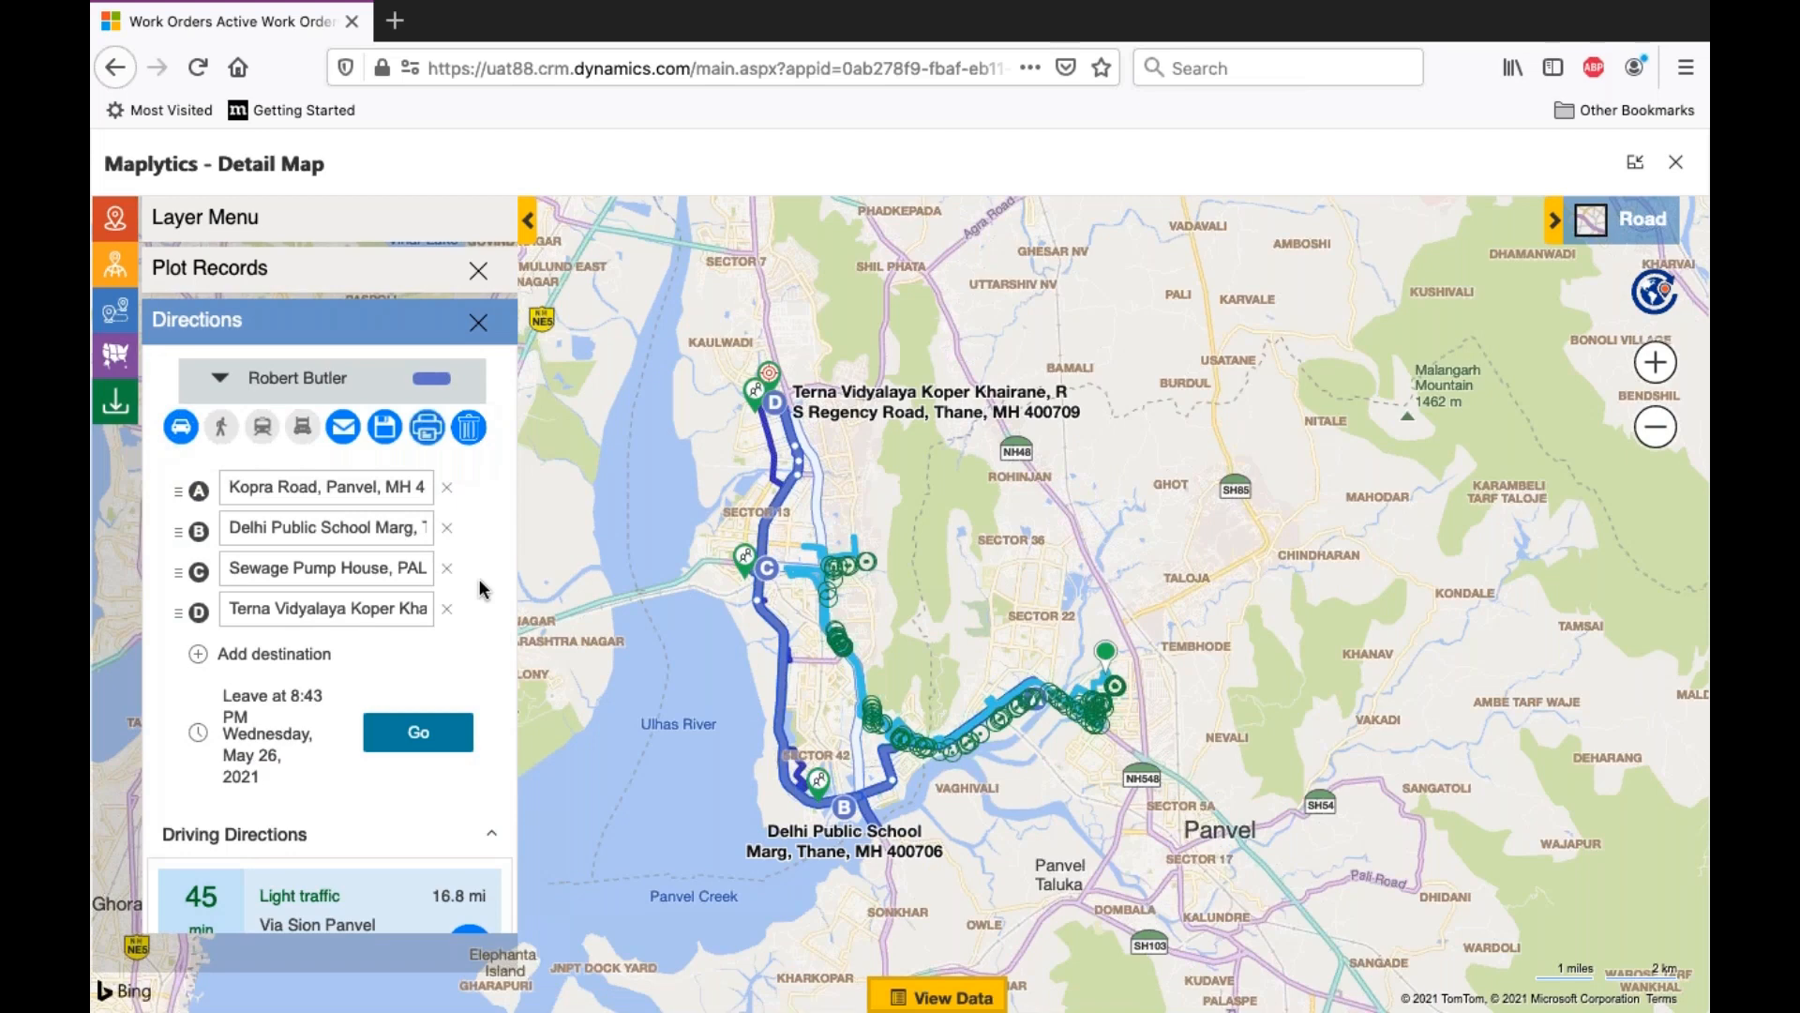
left_click(410, 213)
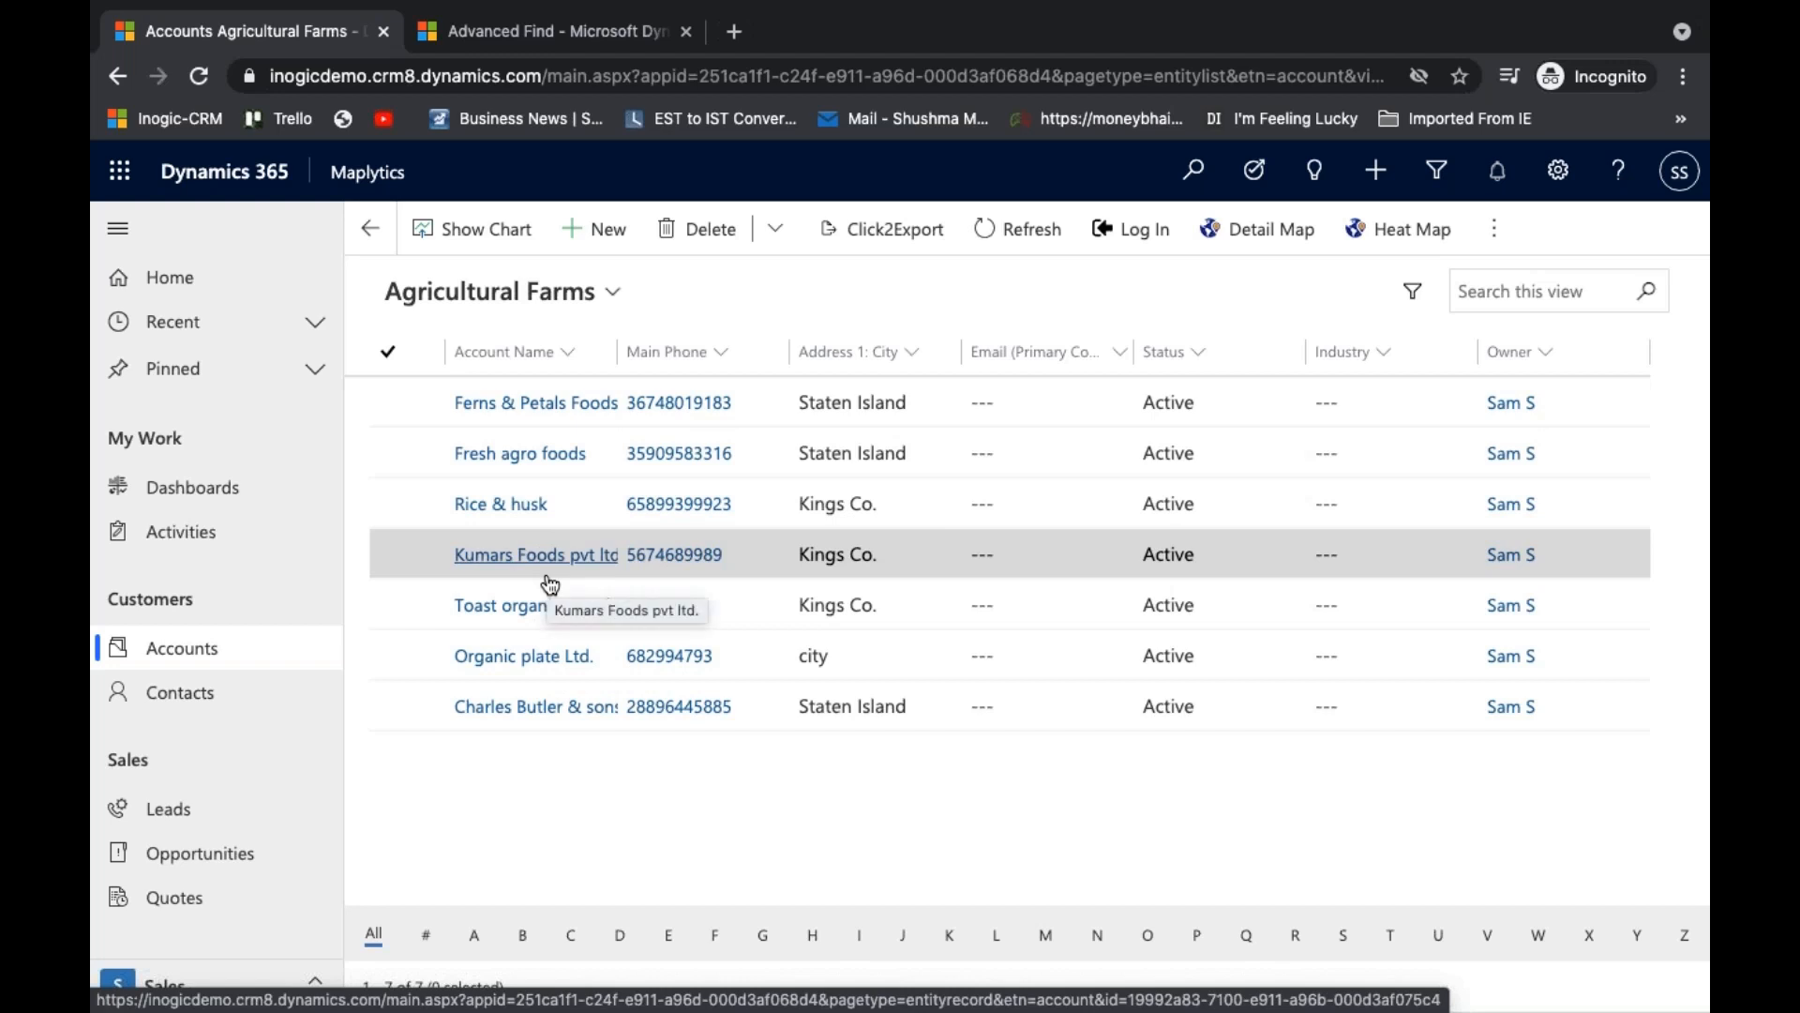
- In the Agricultural Farms accounts view in Dynamics 365, select all accounts and open them in an enlarged Land Area Mapping window
left_click(392, 356)
left_click(392, 356)
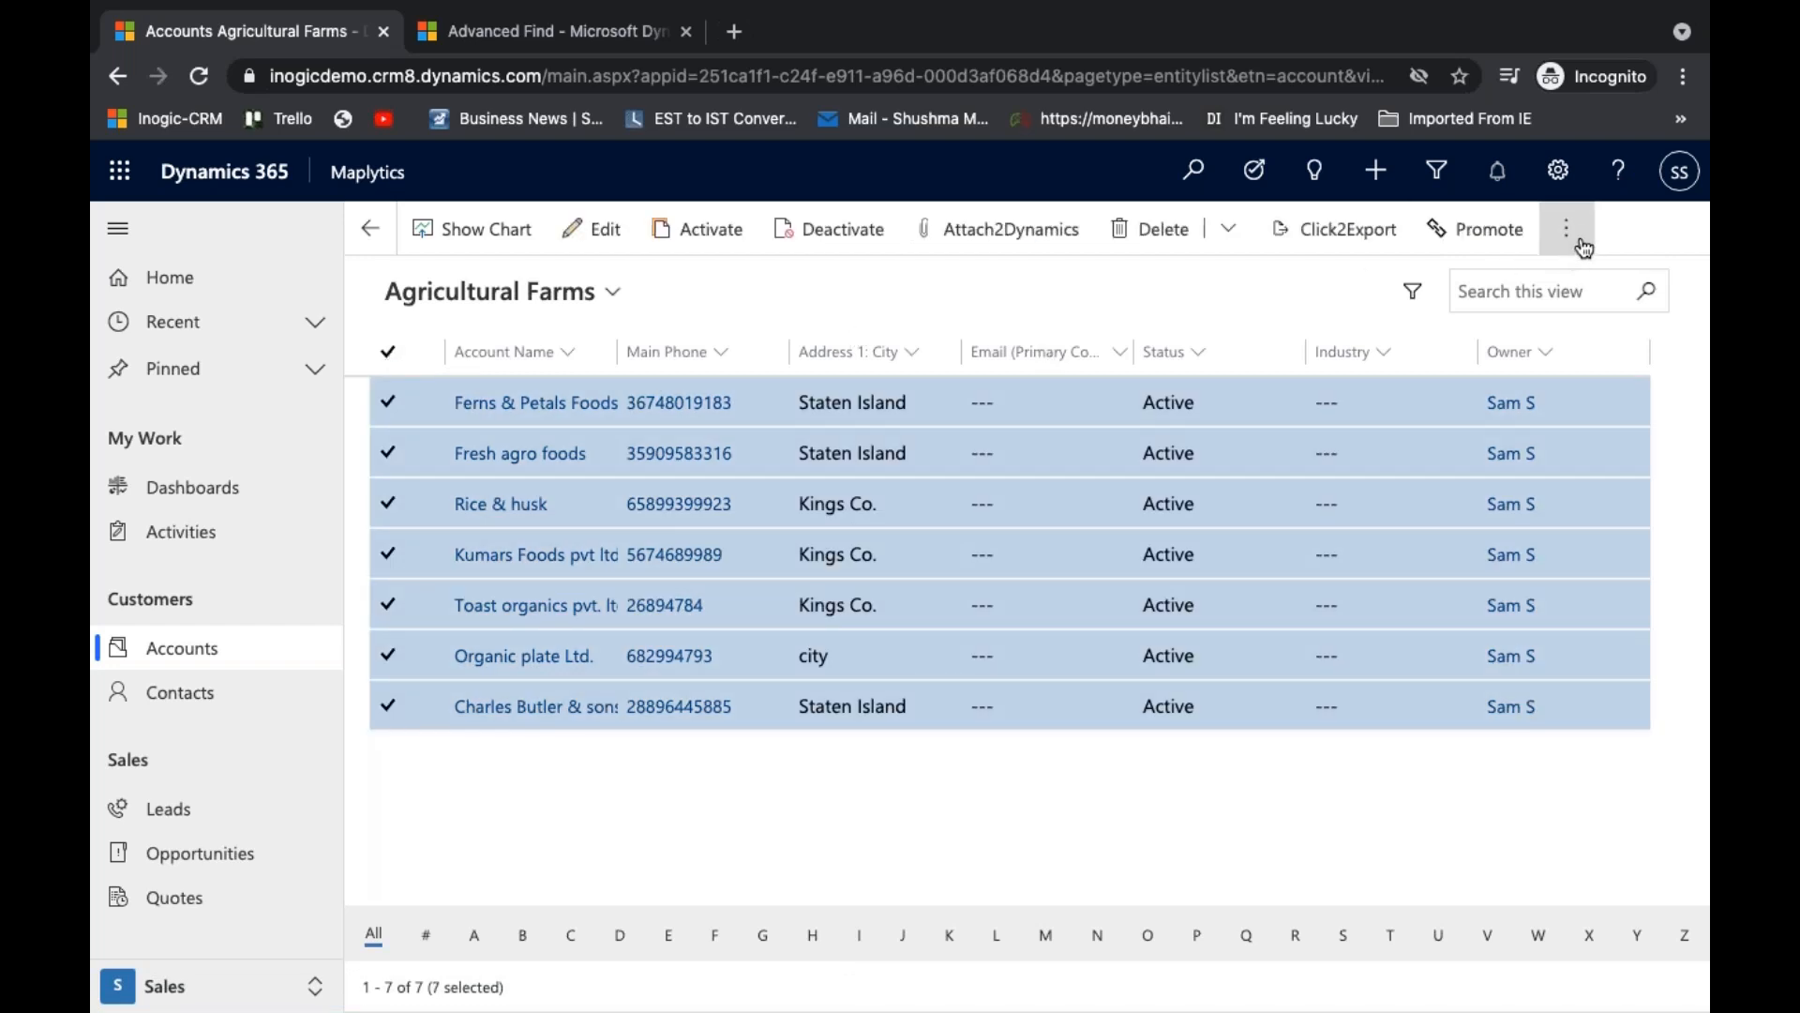
left_click(1566, 230)
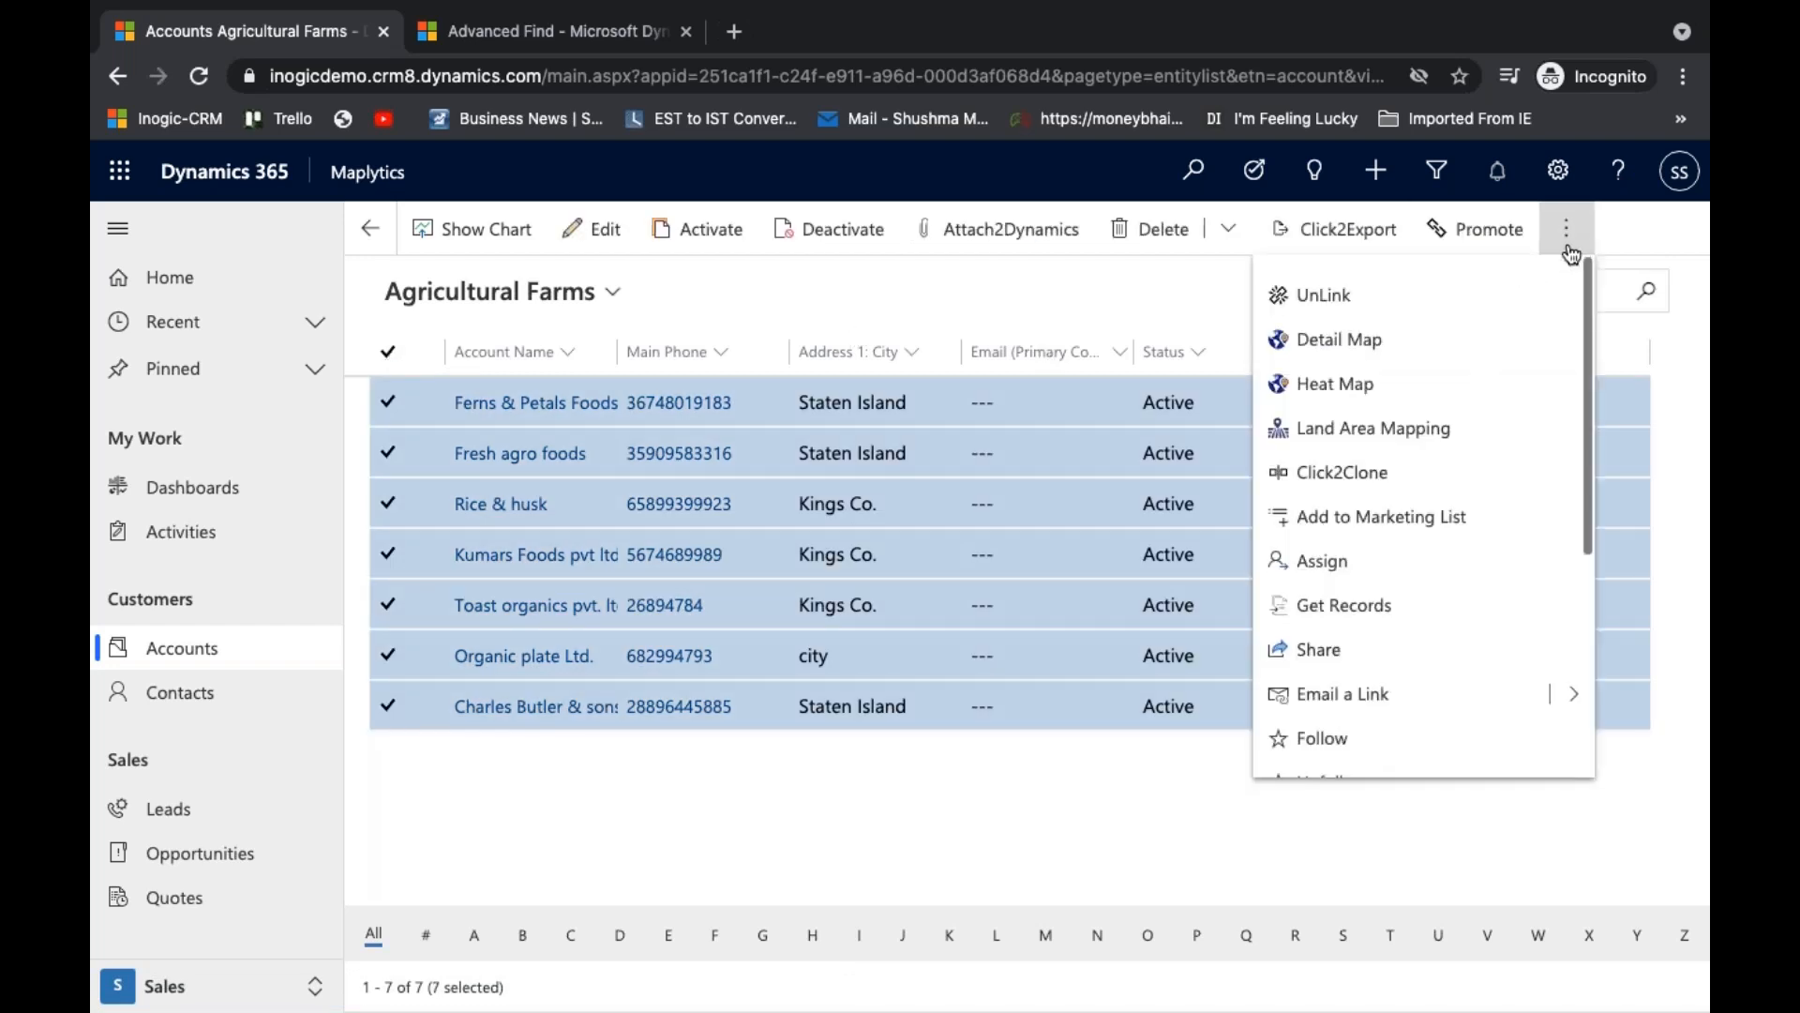
left_click(1451, 435)
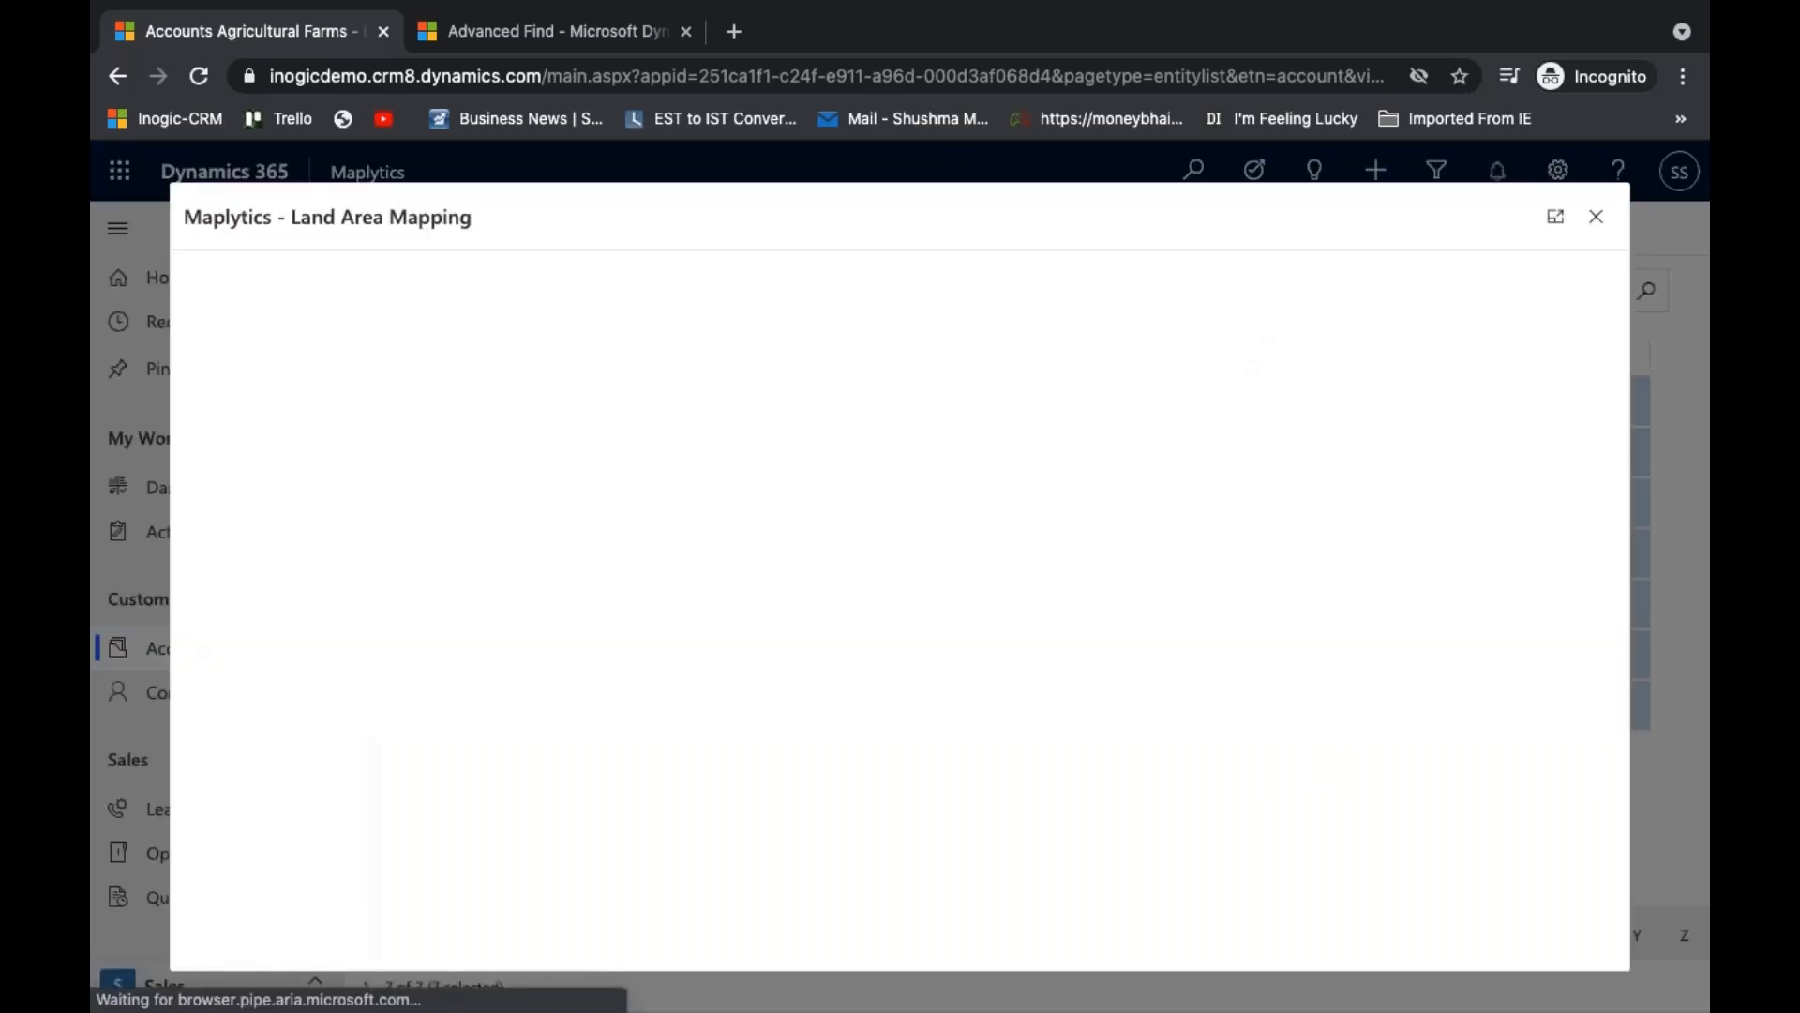
left_click(1553, 219)
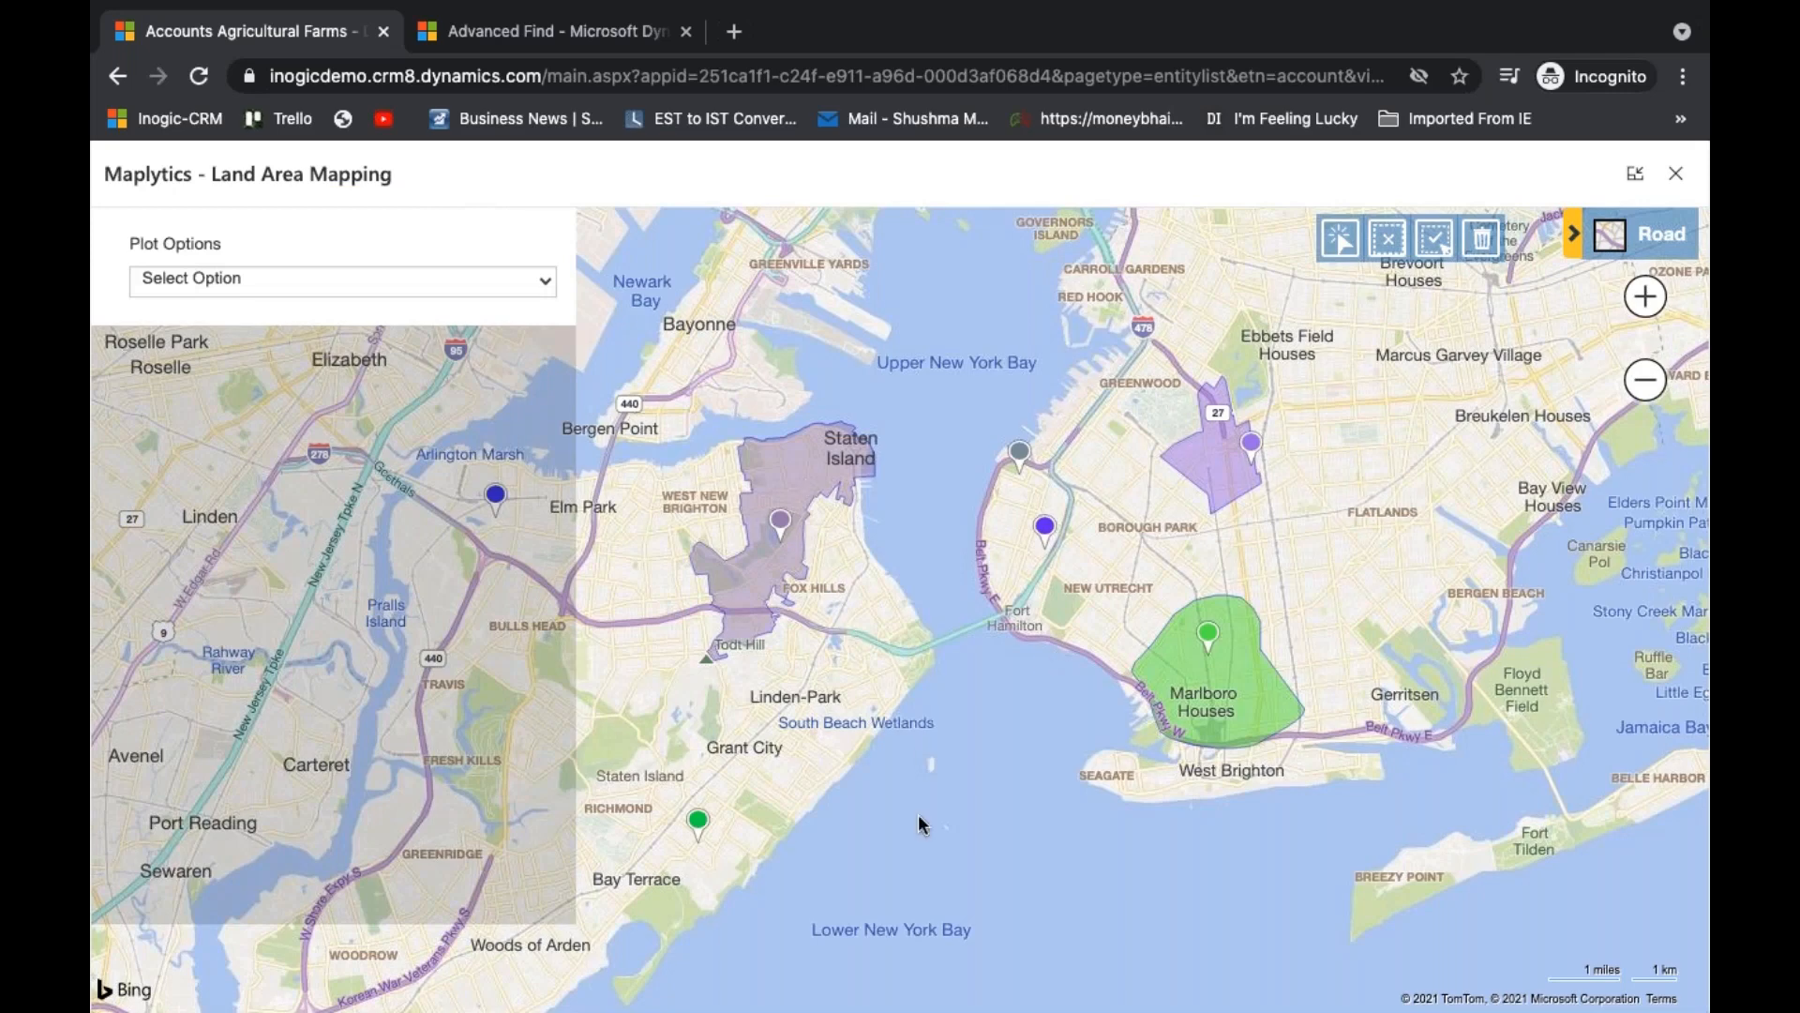
- Set the land area plot option to Shape File
left_click_drag(961, 816, 1029, 816)
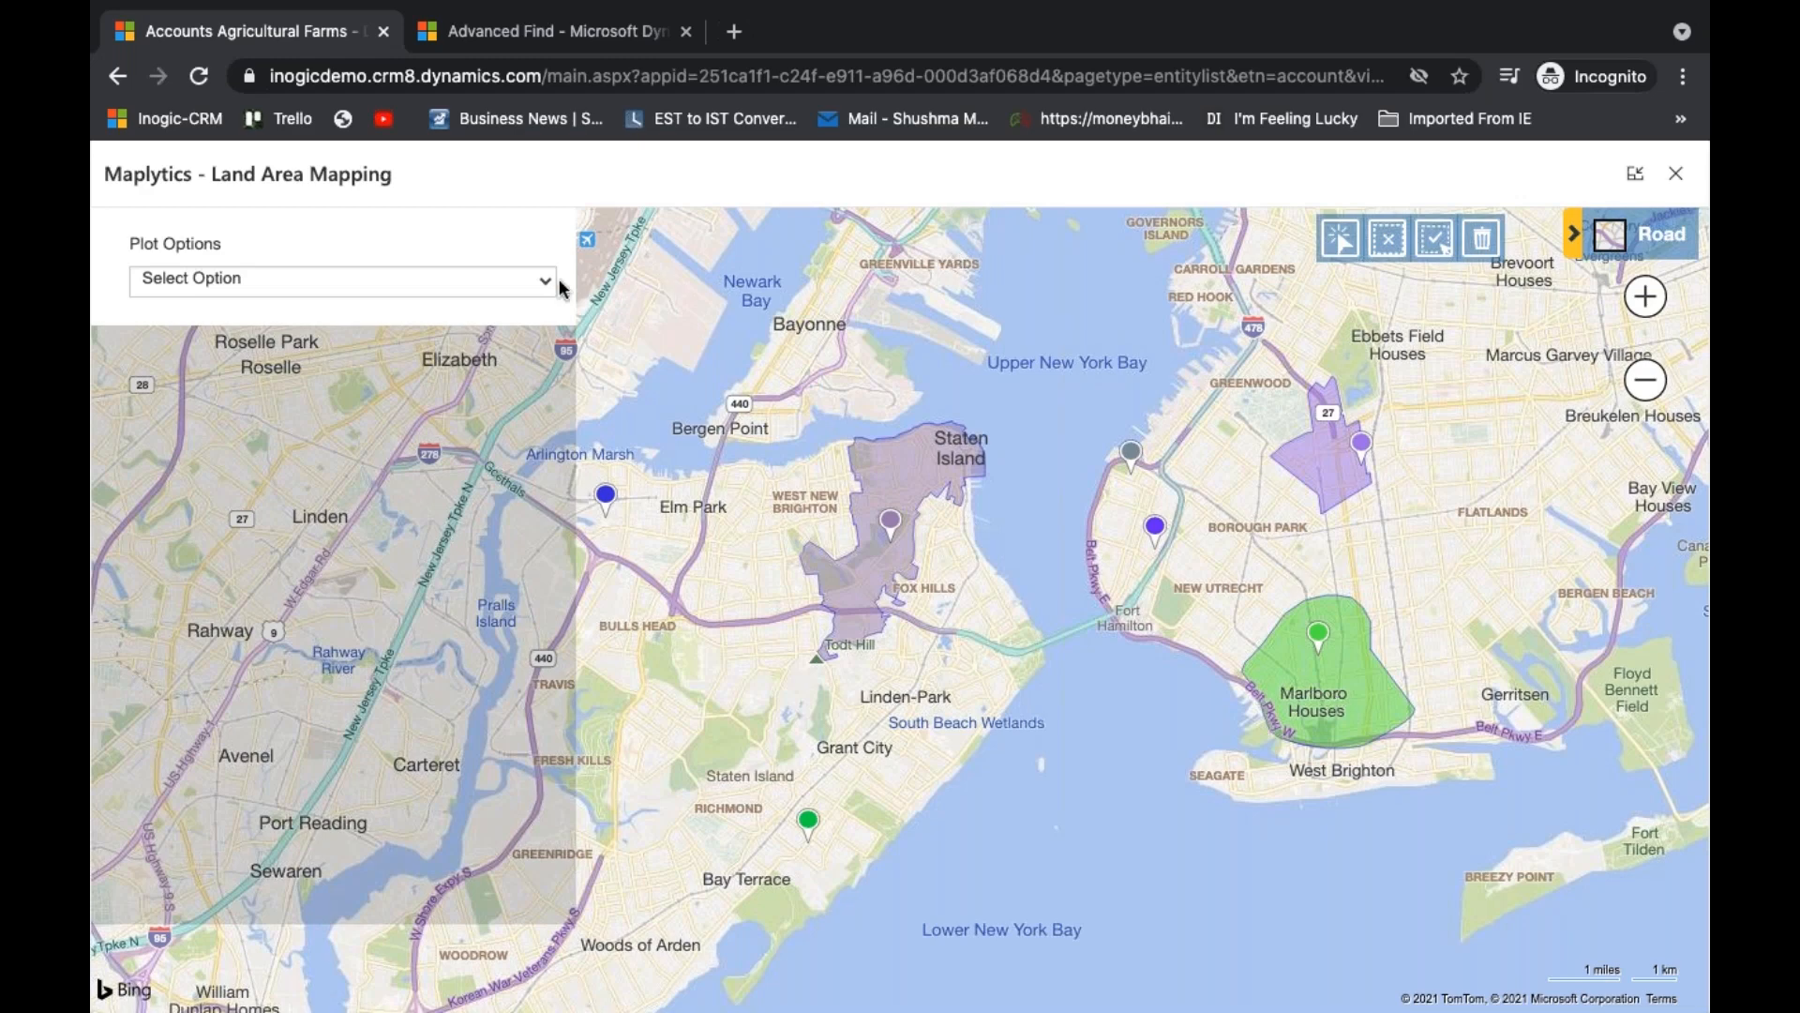
left_click(530, 282)
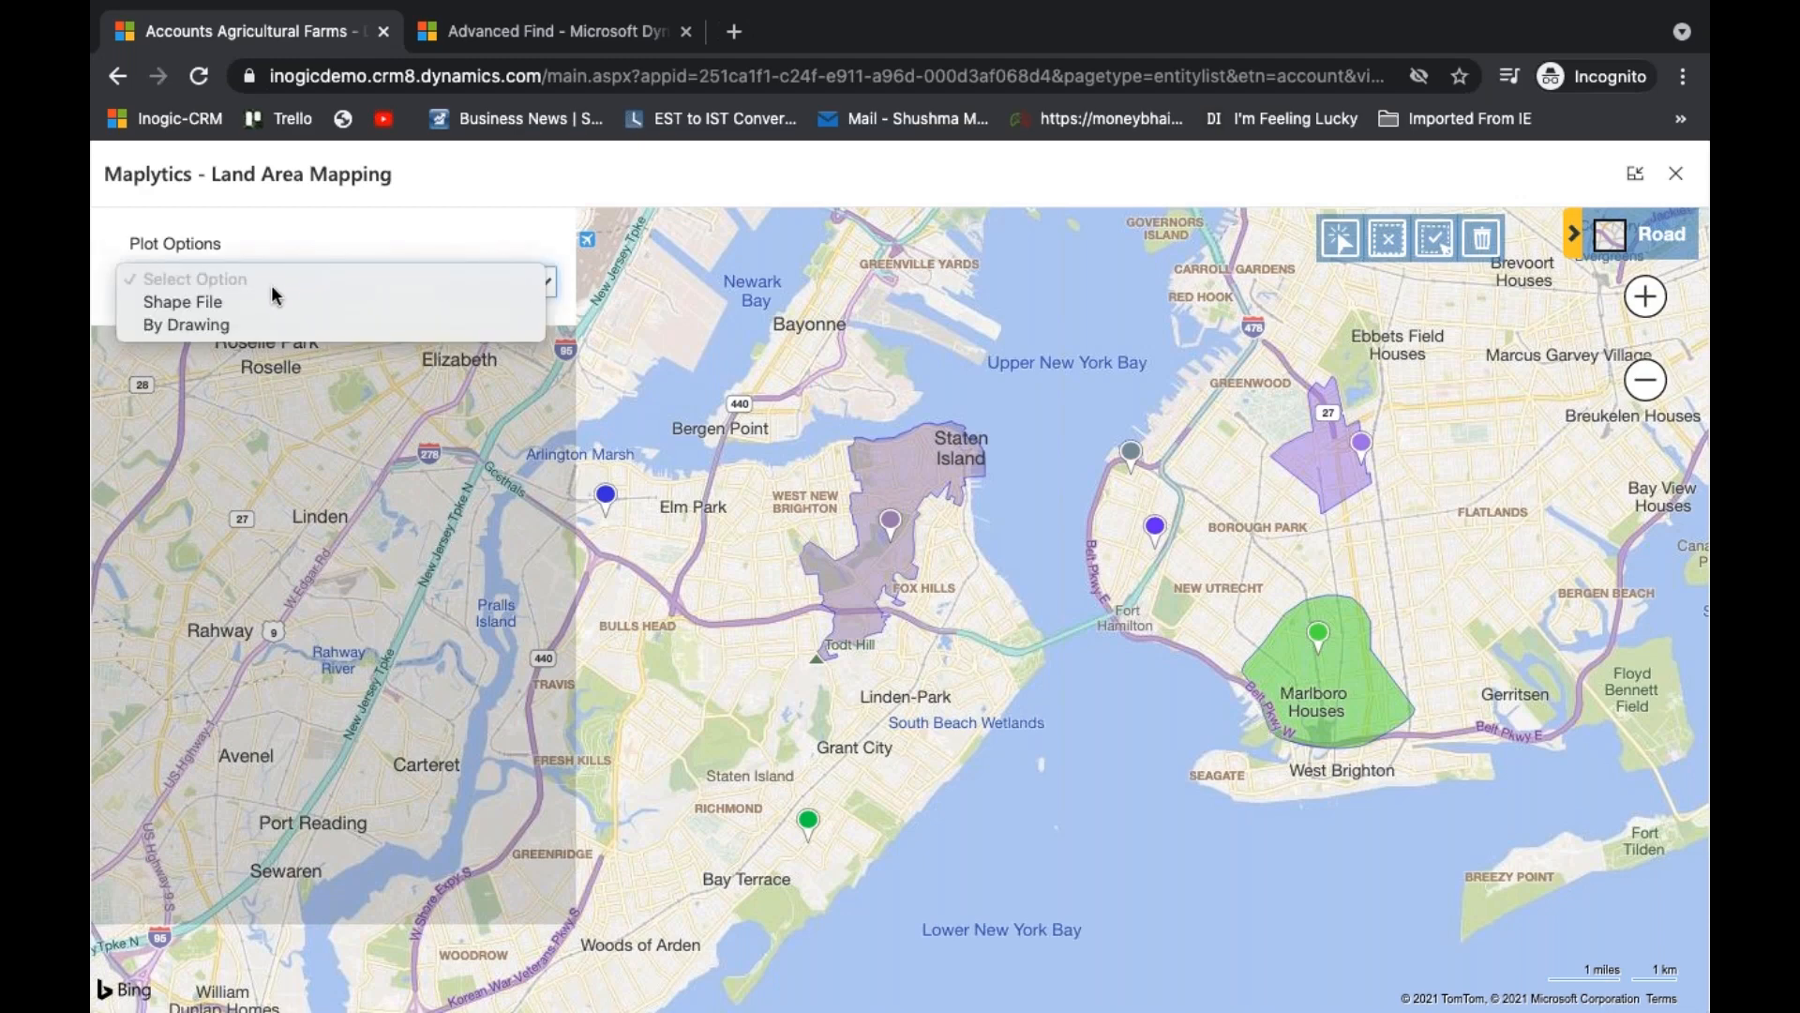
left_click(212, 300)
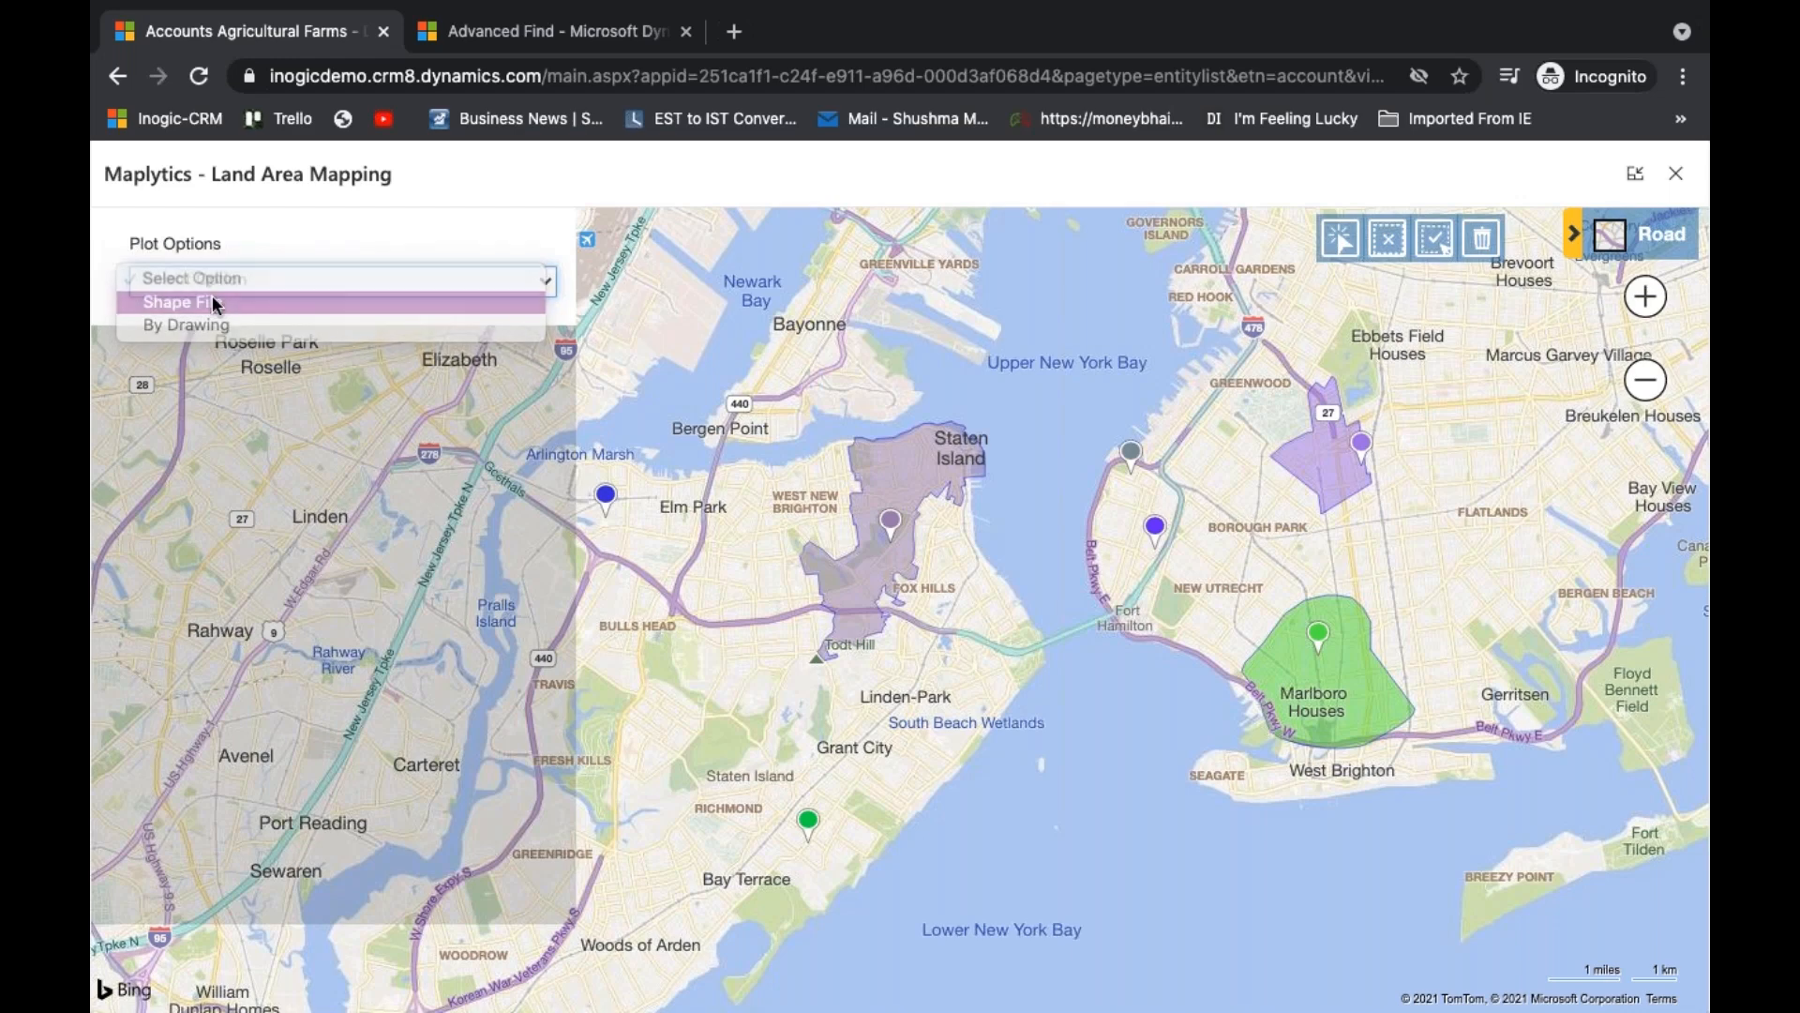
- Load the NewYork-PO...AL CODES.zip file from FOLDERS > Maplytics > Shape, Excel files > USA and plot its regions on the map
left_click(202, 336)
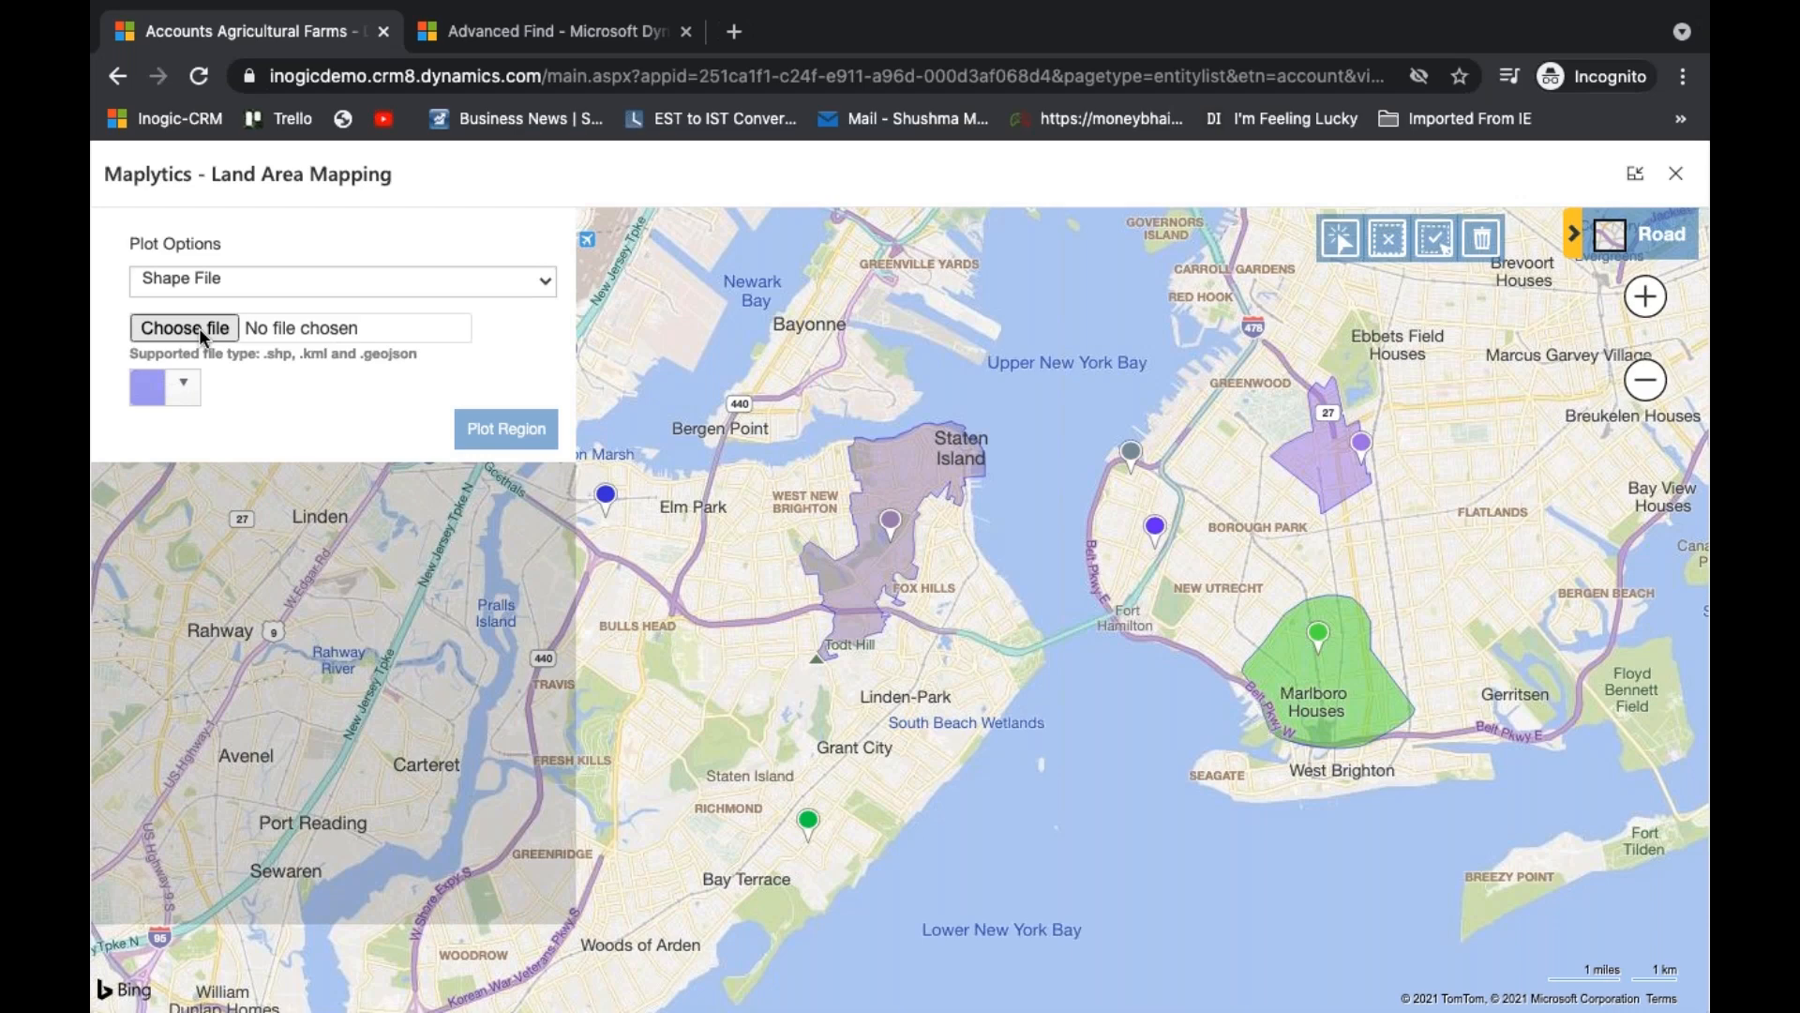
left_click(199, 328)
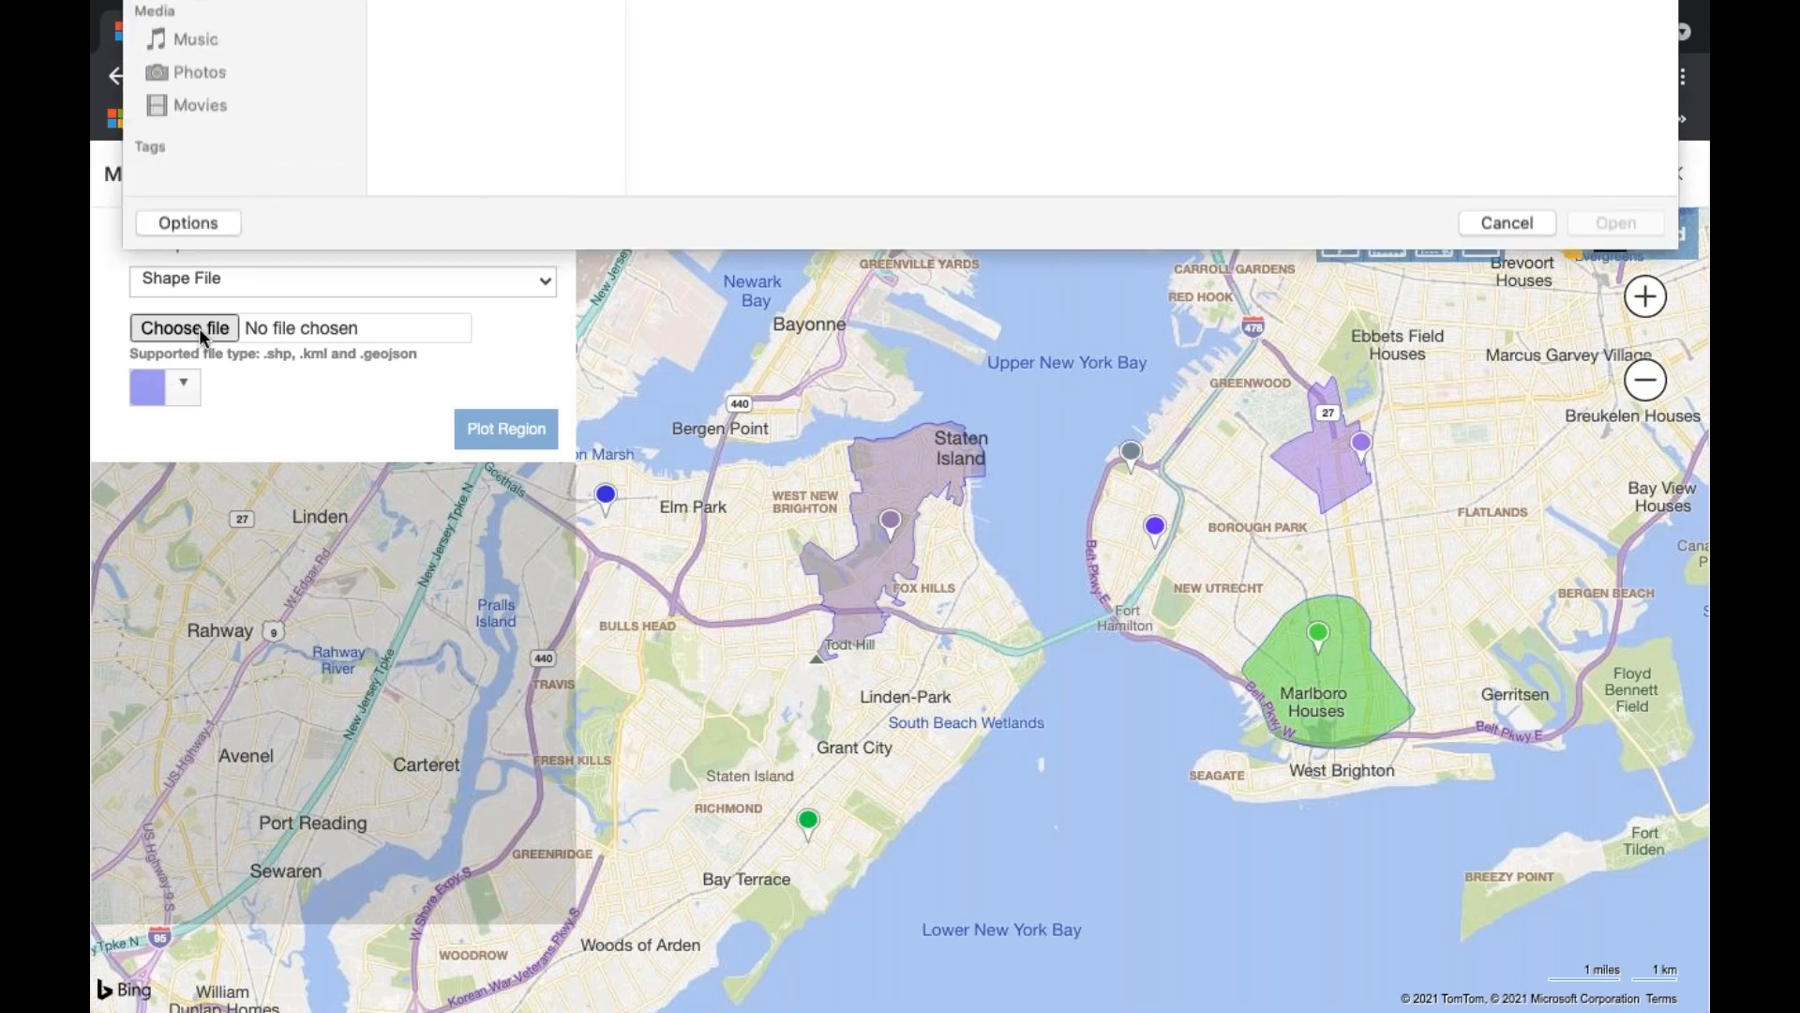
left_click(488, 63)
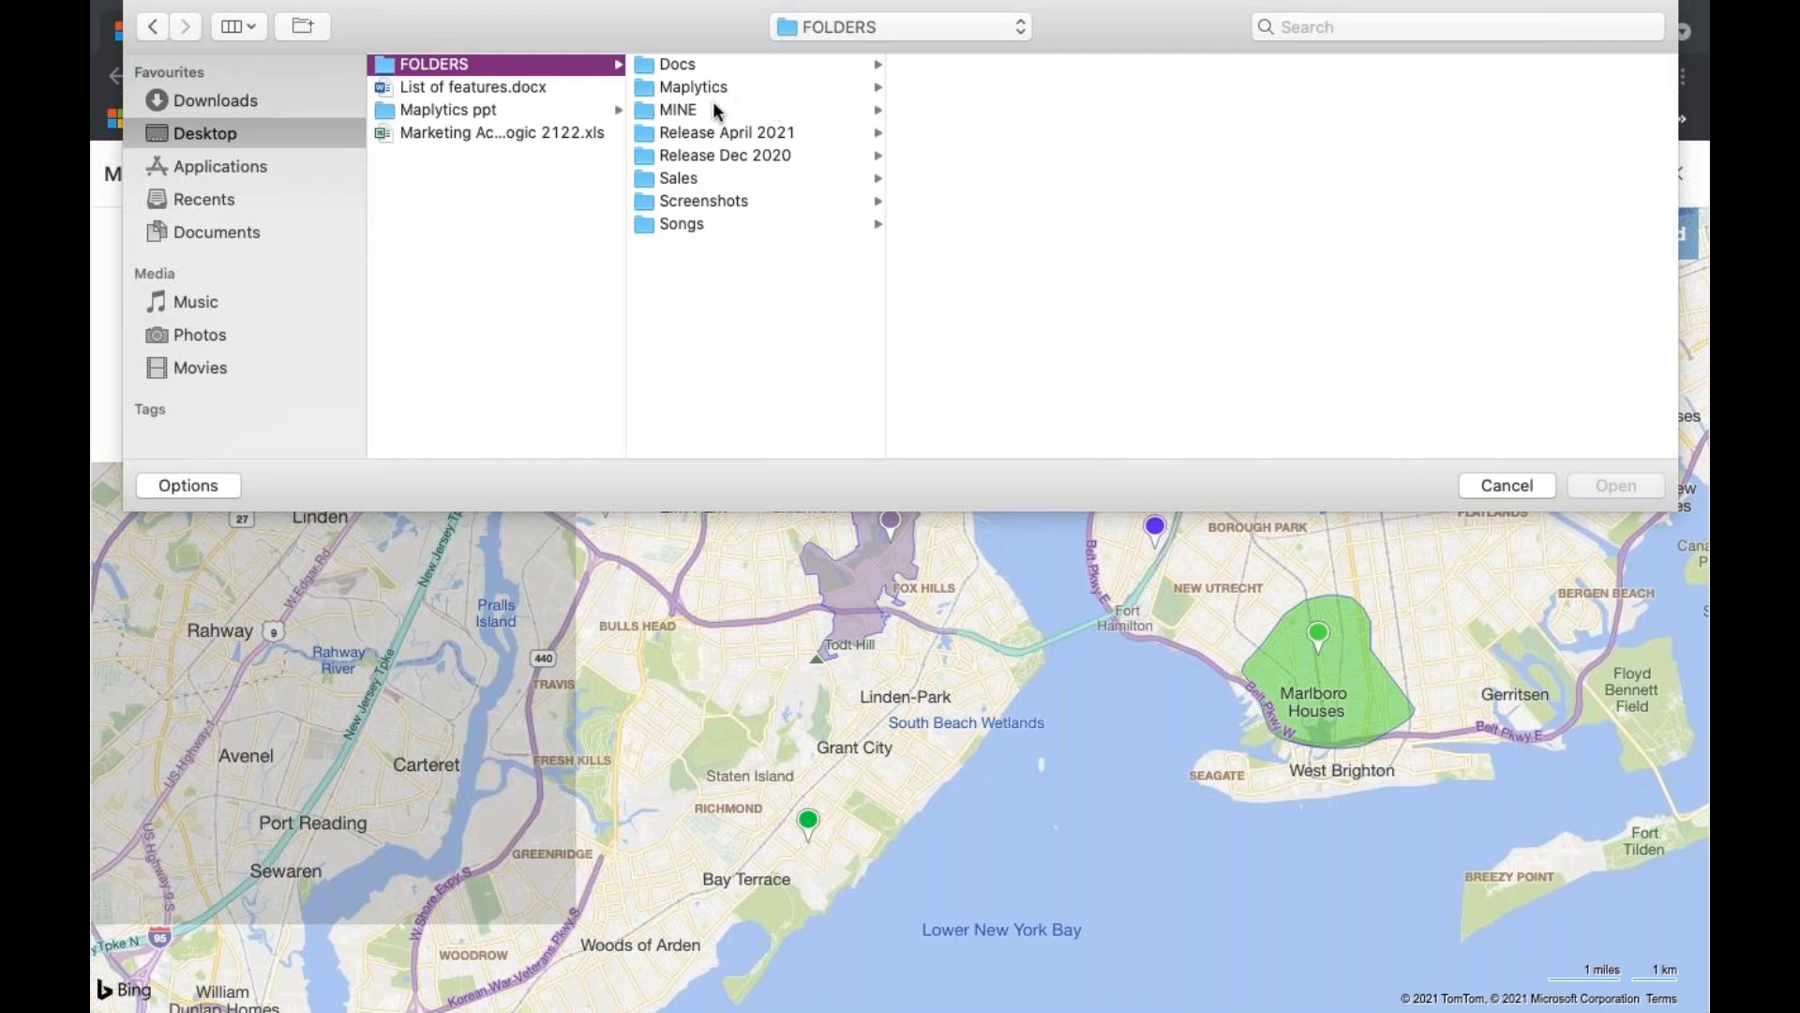
left_click(734, 86)
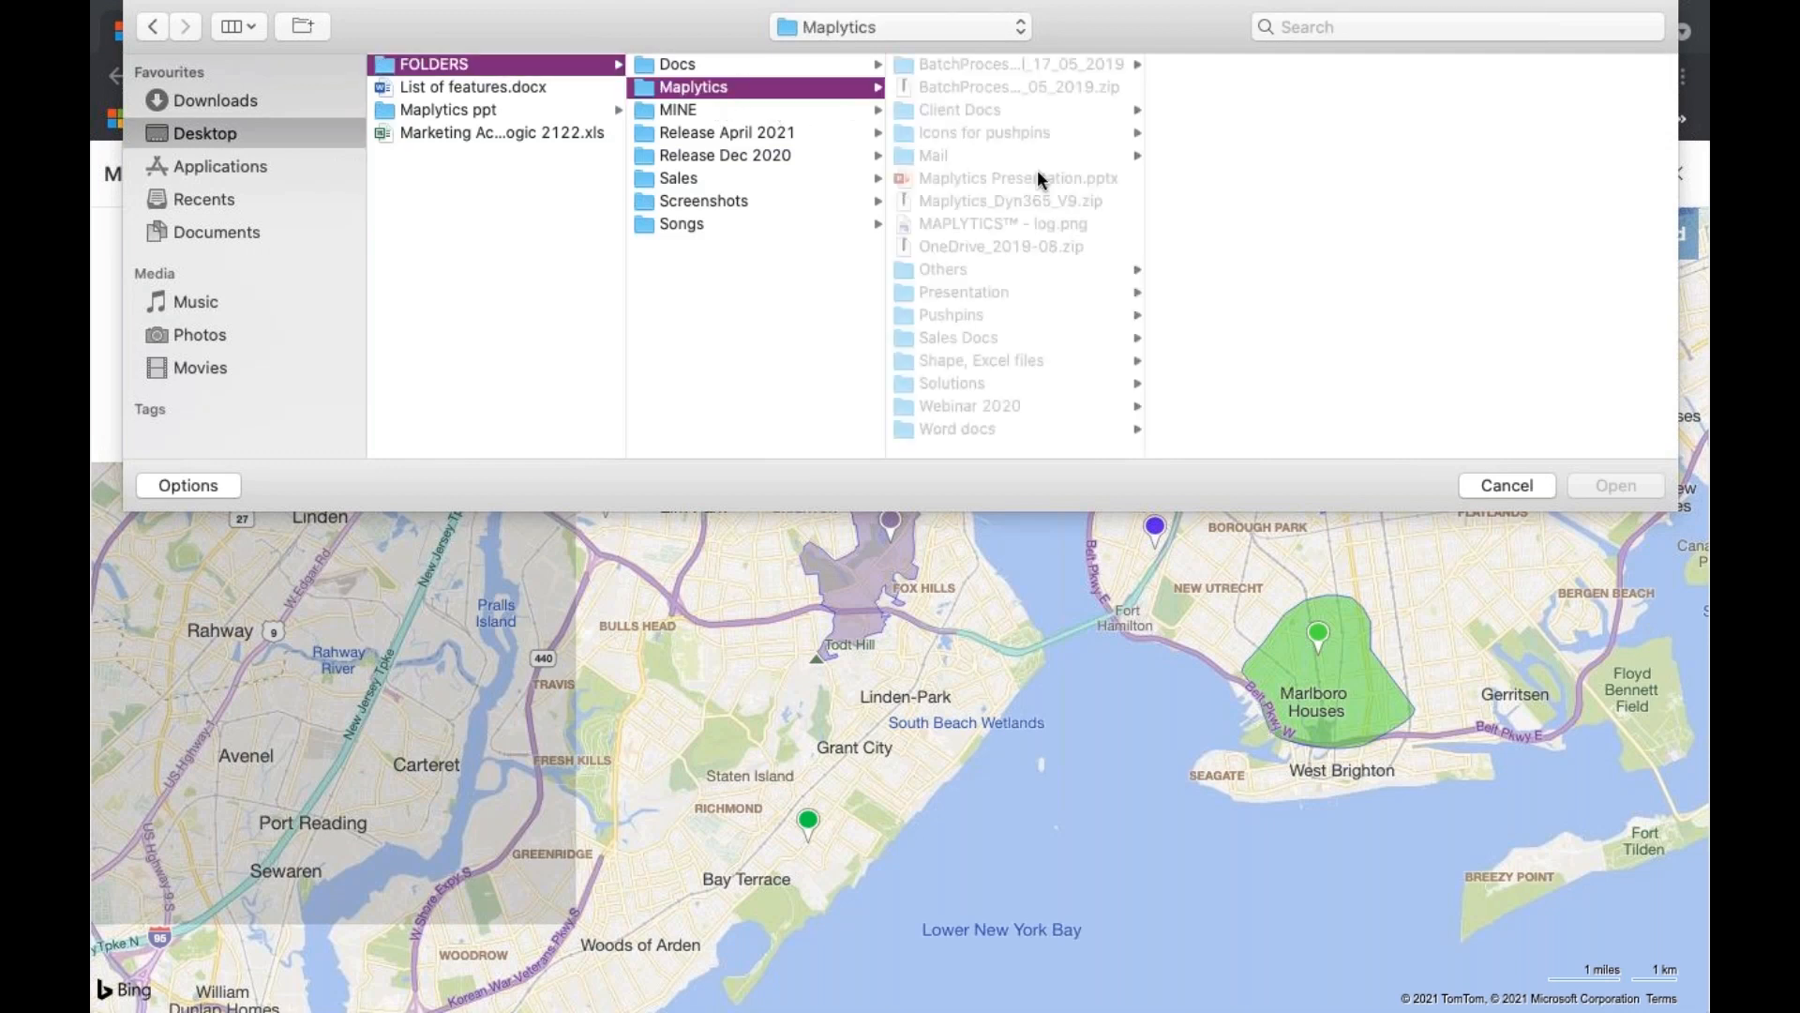
left_click(1010, 360)
left_click(1218, 110)
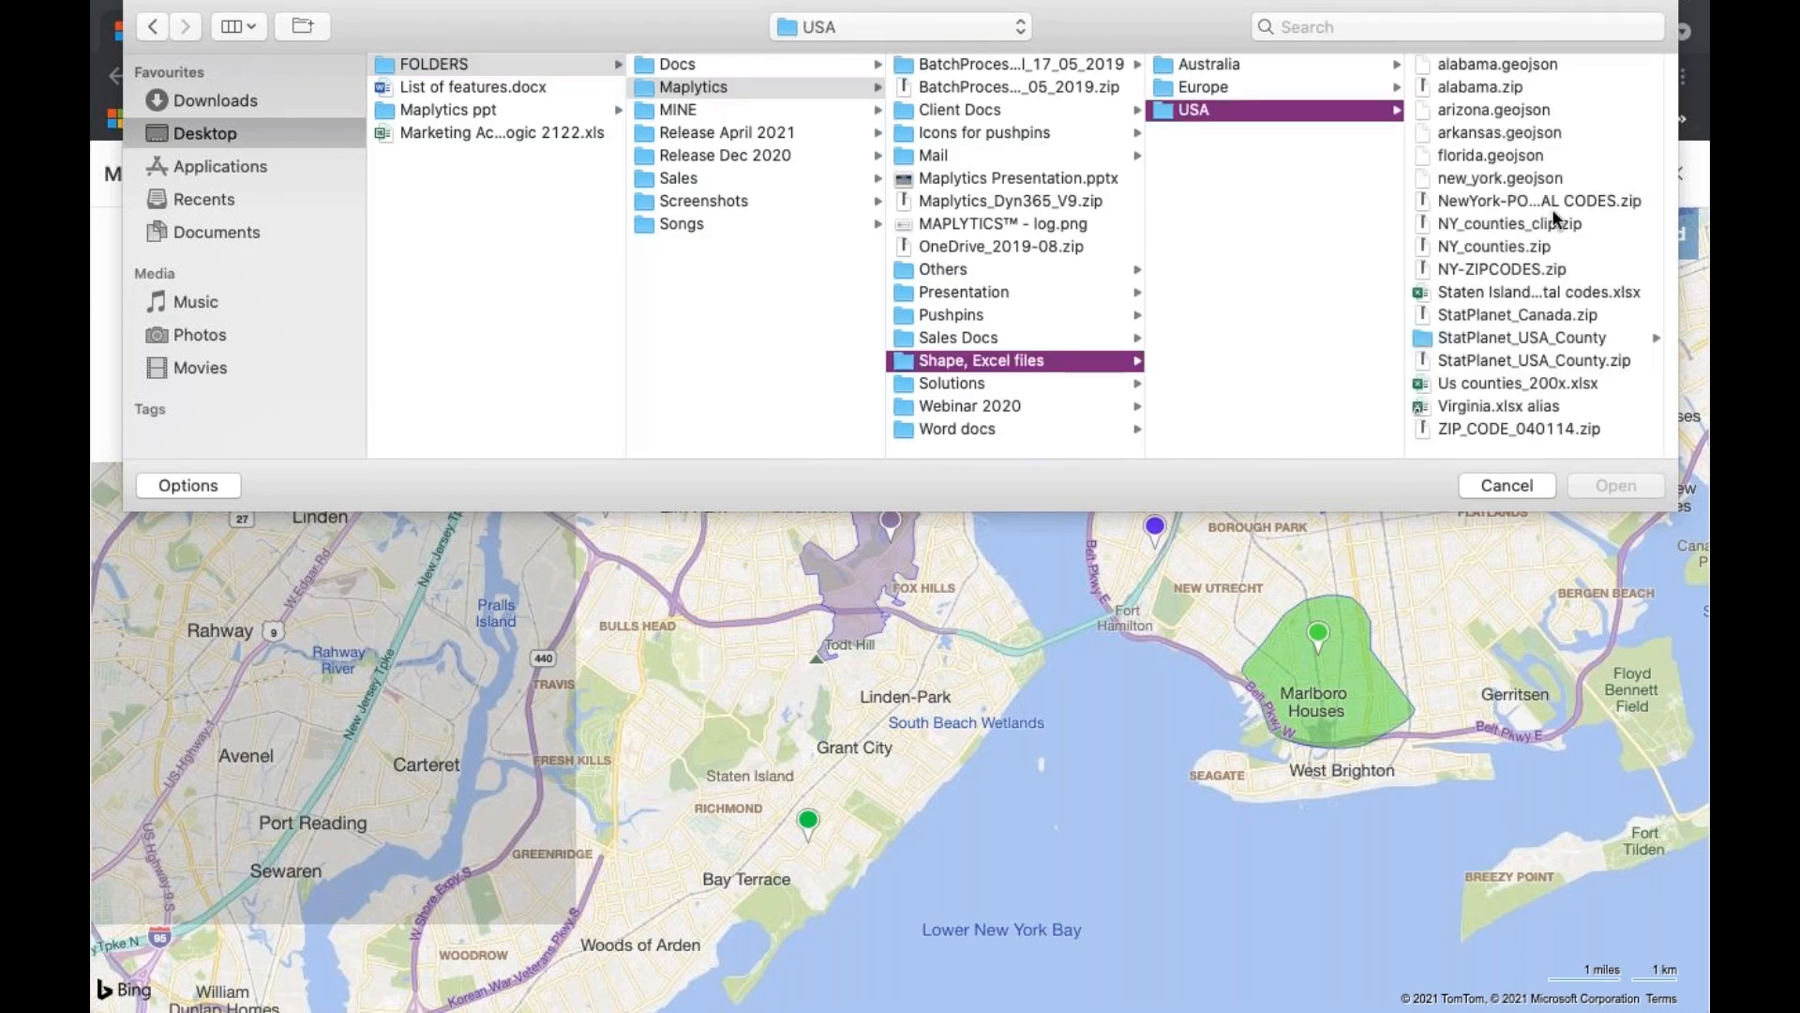
left_click(1553, 210)
left_click(1611, 488)
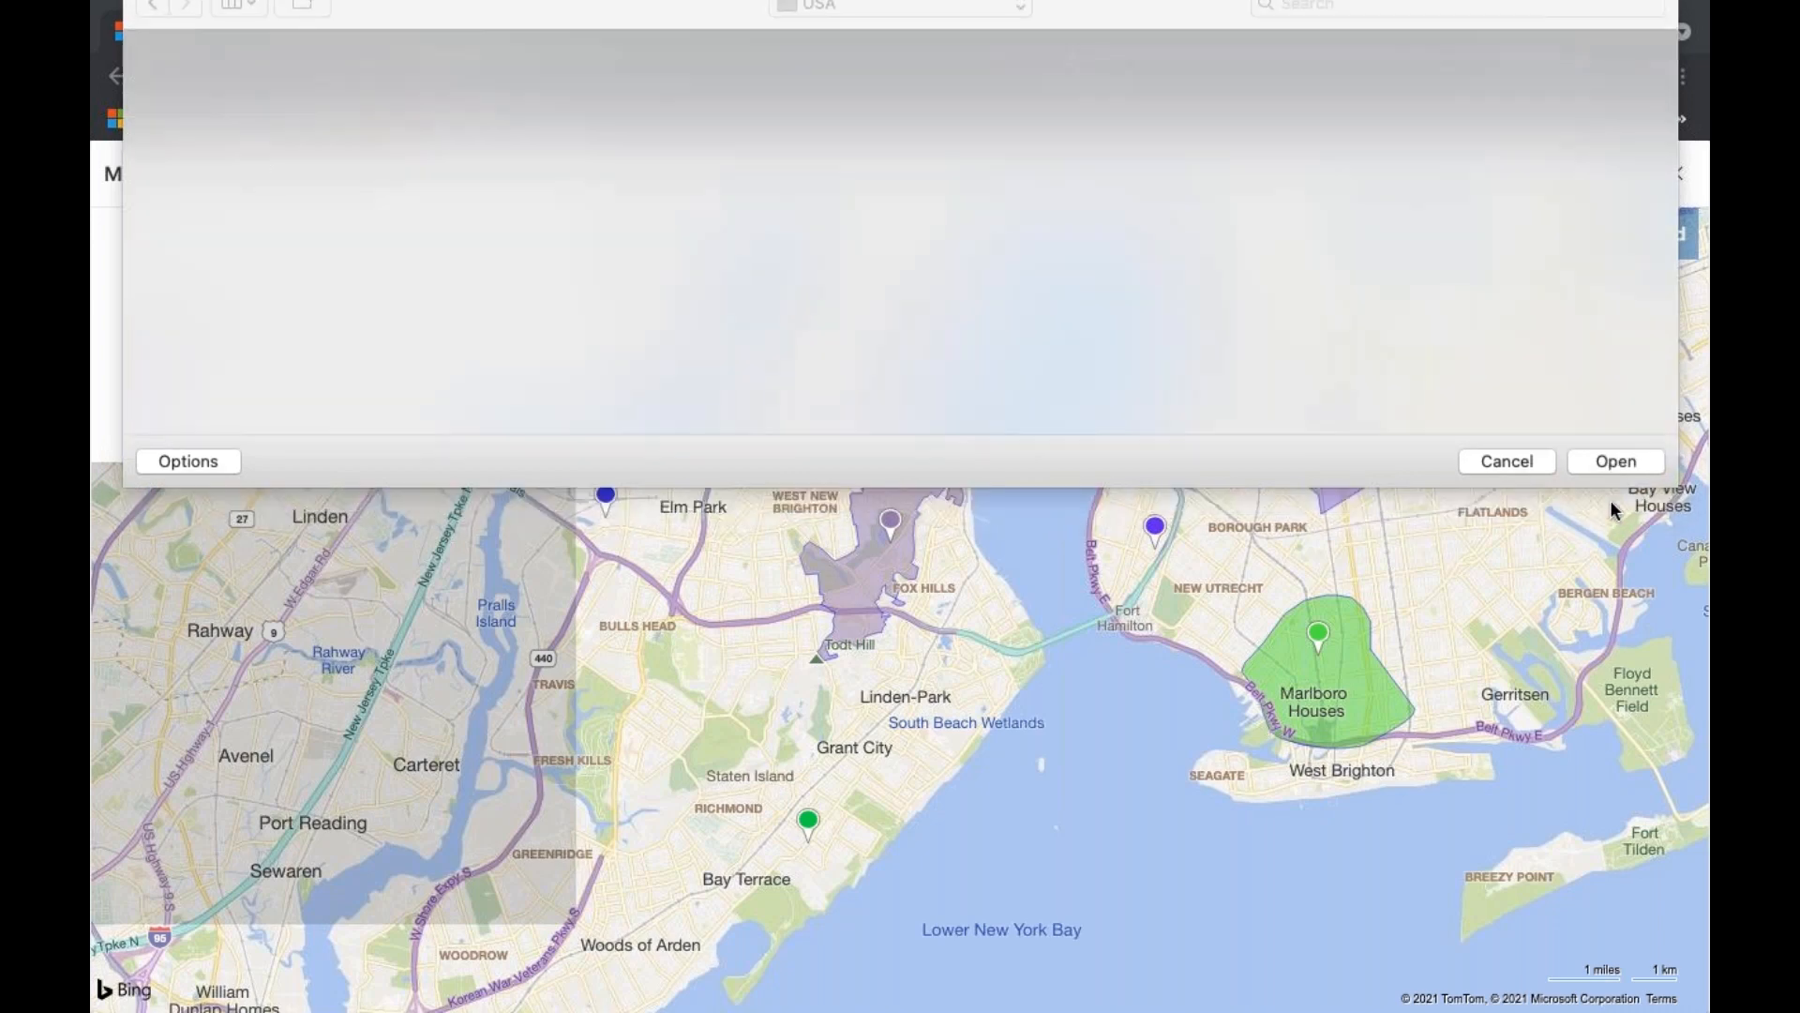
left_click(531, 431)
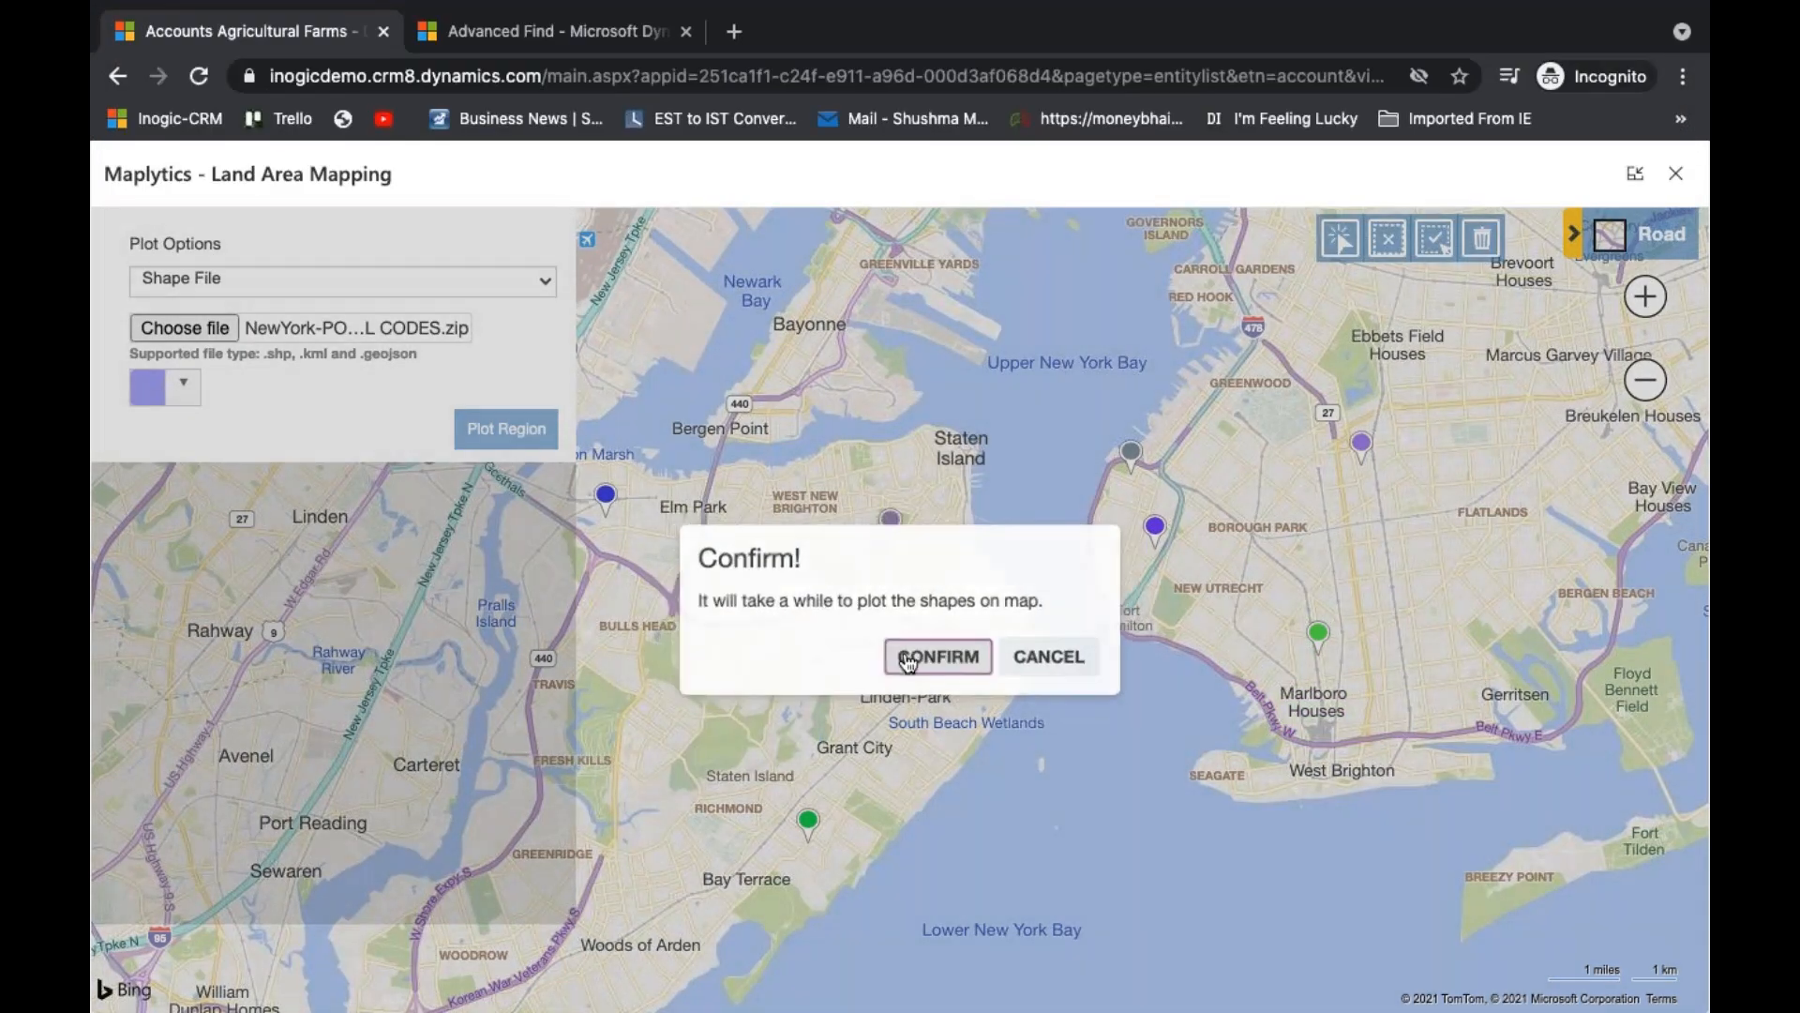
left_click(908, 660)
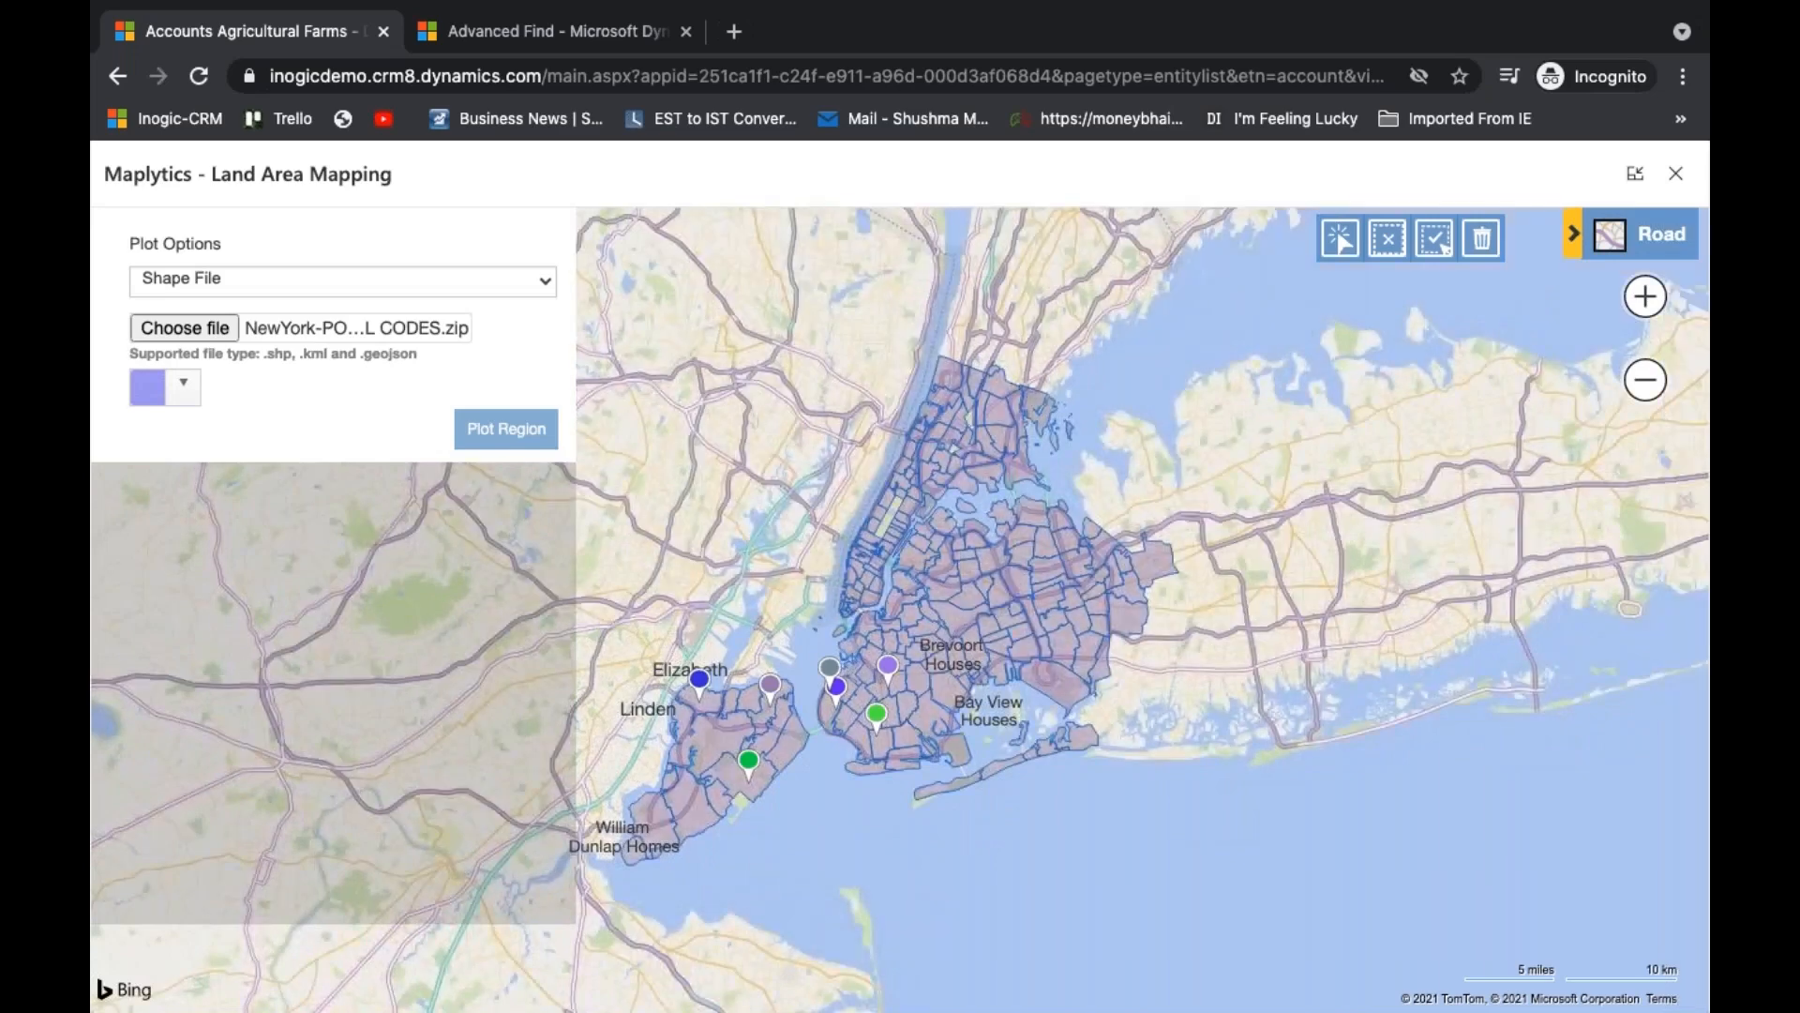
- Change the fill colour of the plotted New York regions to turquoise, rgba(56, 239, 218, 0.5)
left_click(186, 392)
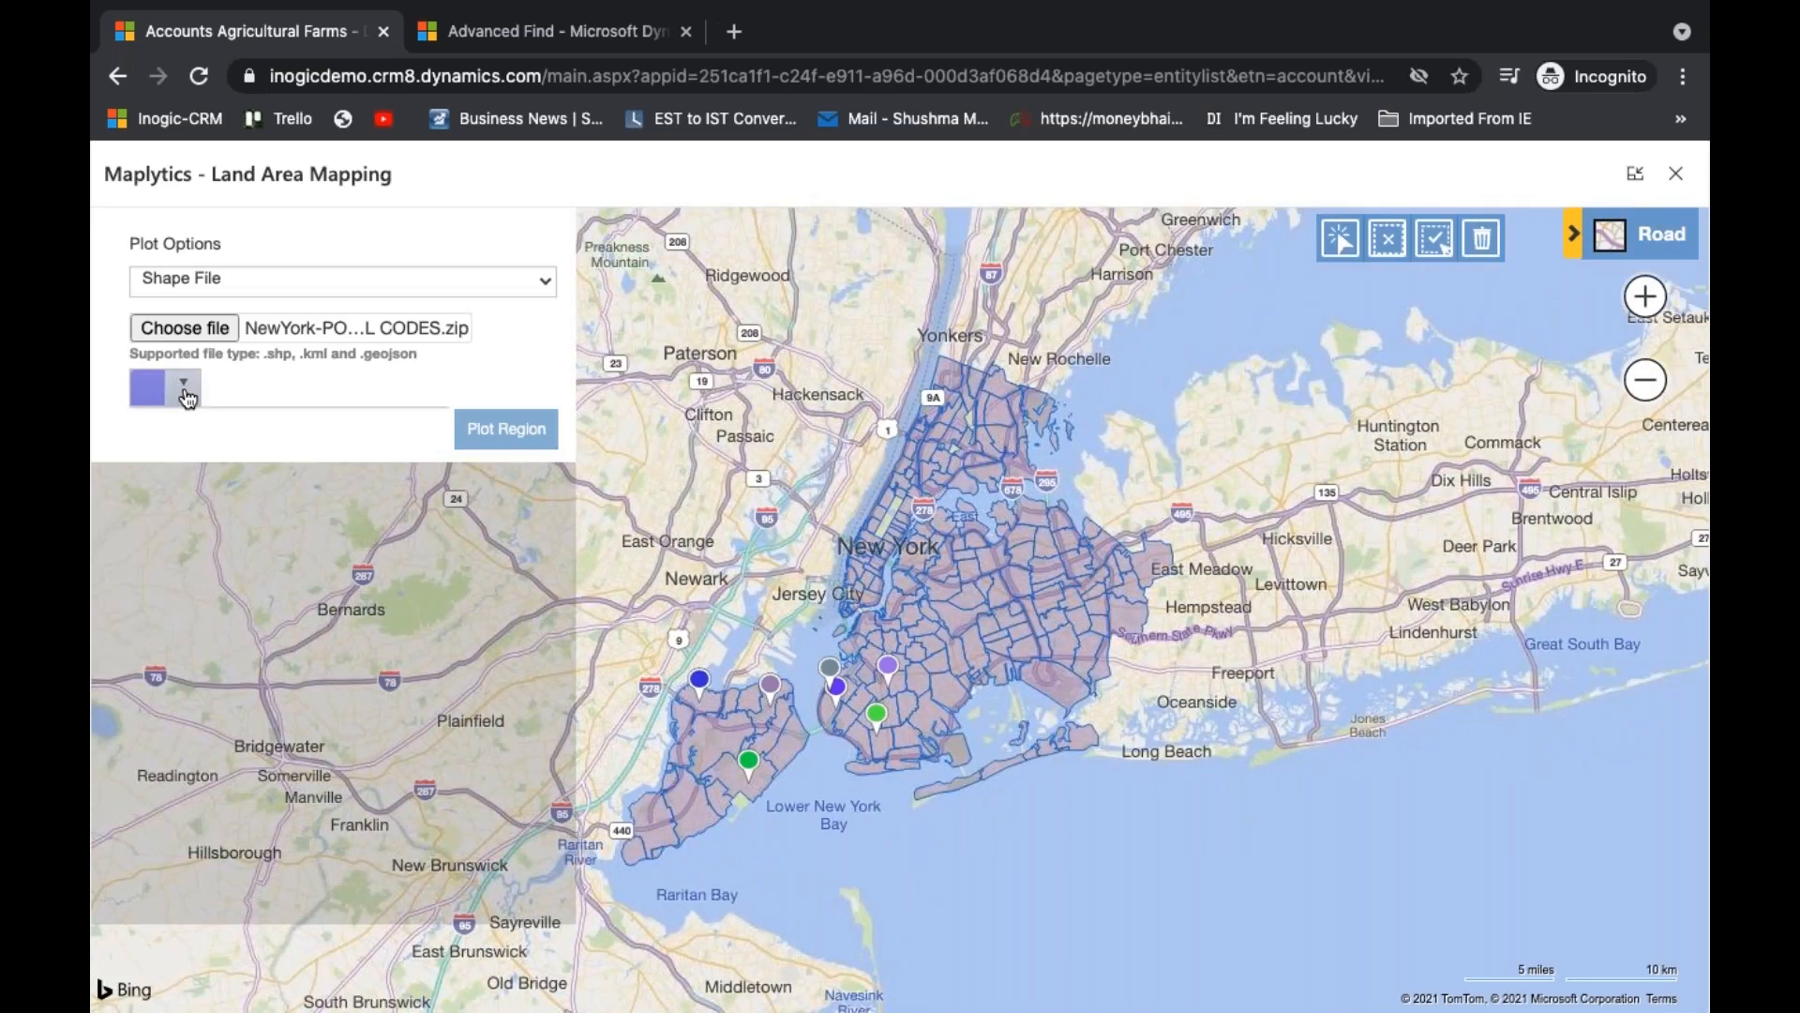
left_click(285, 694)
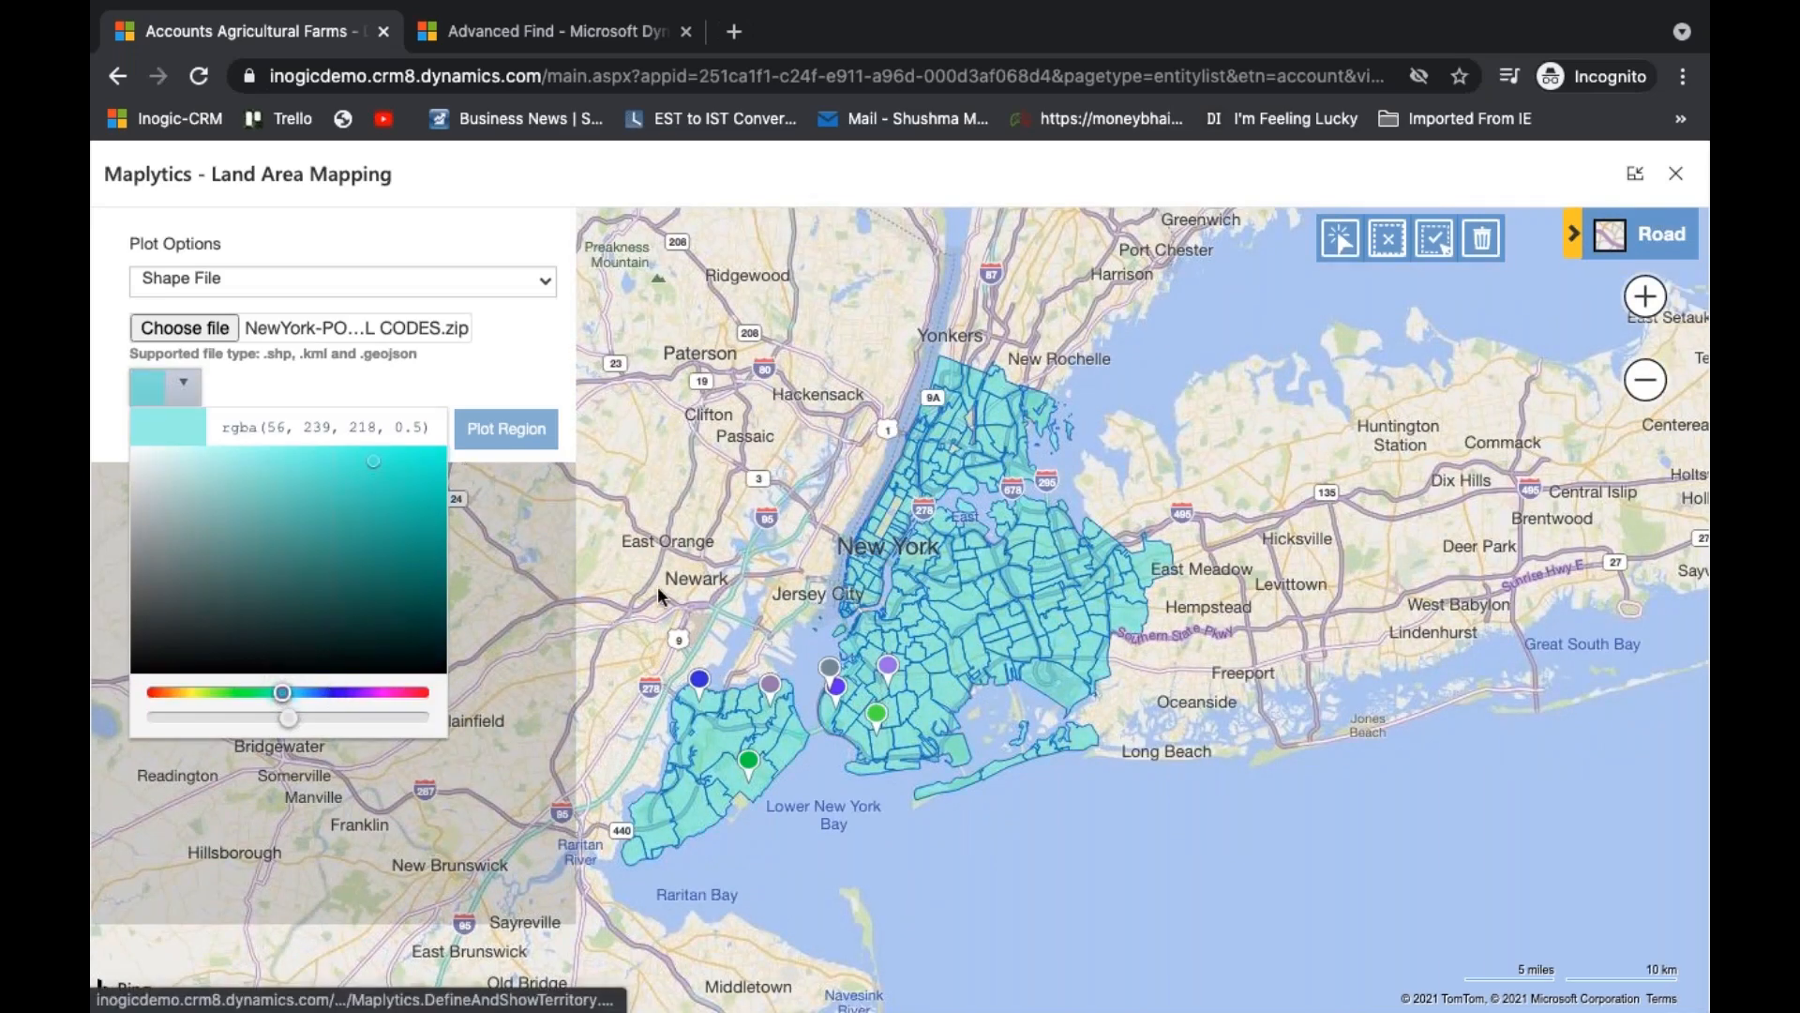
left_click_drag(666, 588, 865, 442)
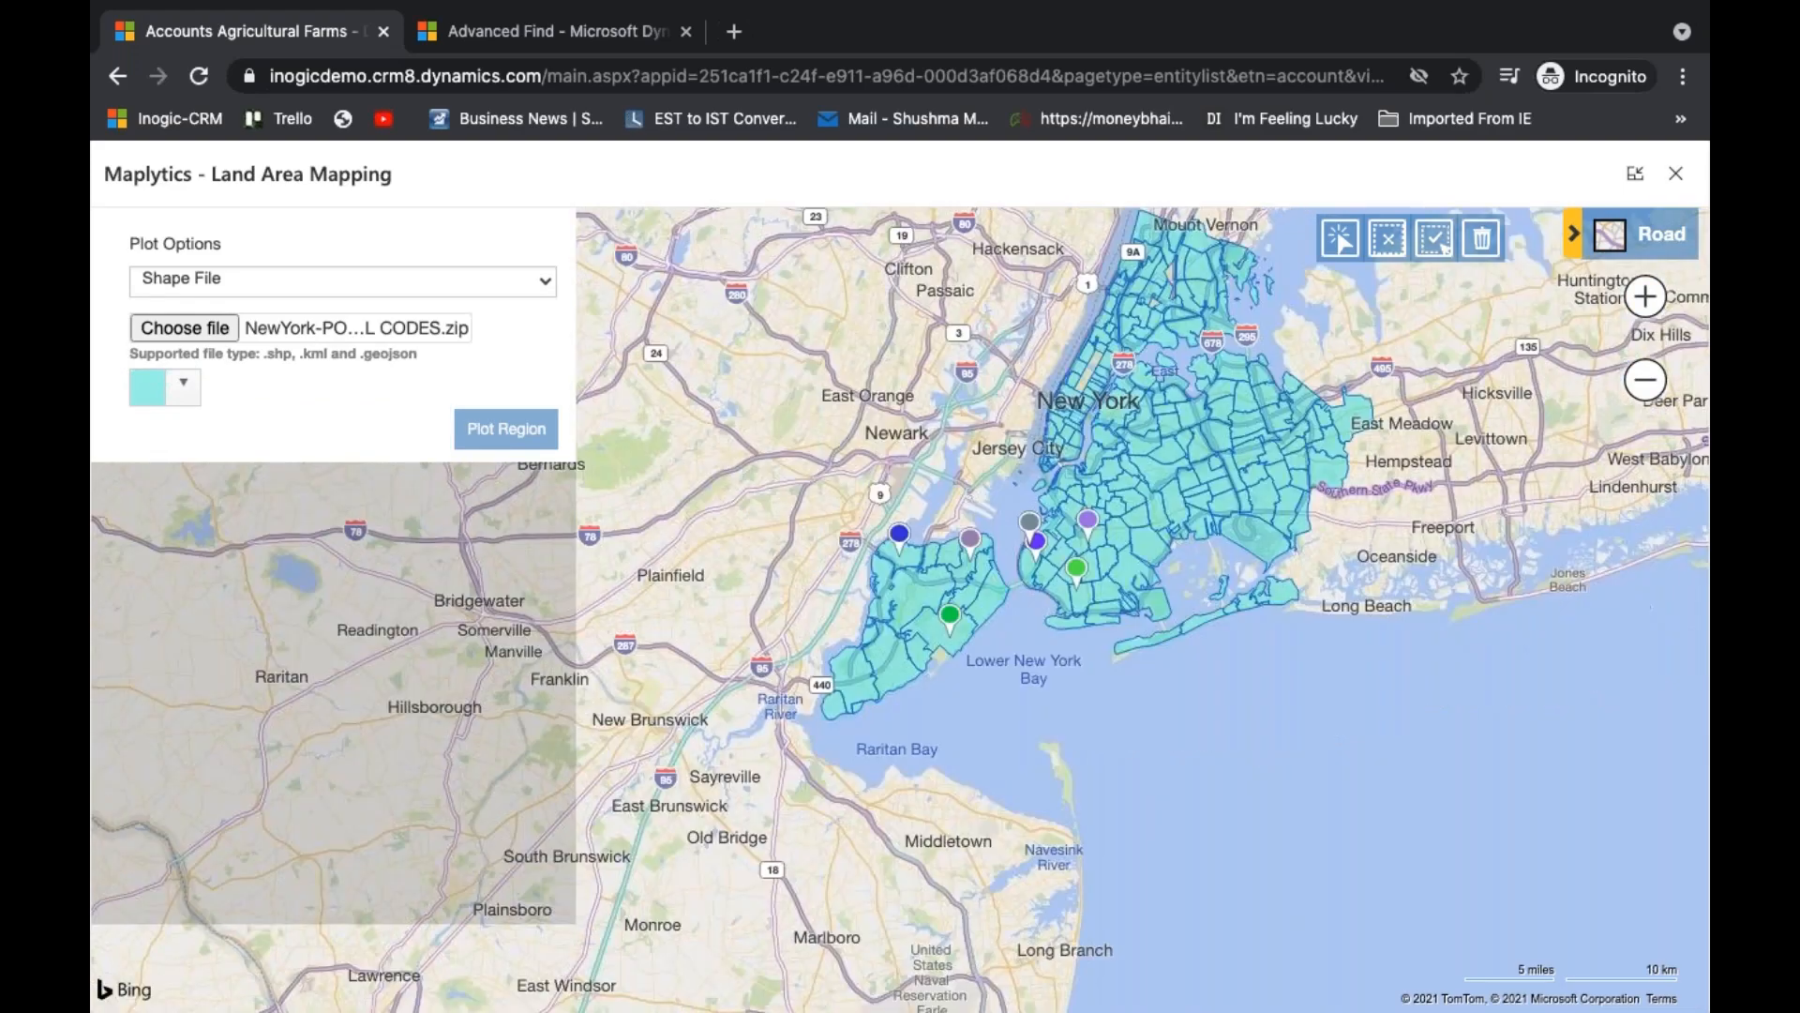
- Select the Richmond region around the green pin on Staten Island and open its Assign Land form
scroll(1072, 588, "up", 2)
left_click_drag(1072, 587, 1069, 662)
scroll(1069, 662, "up", 2)
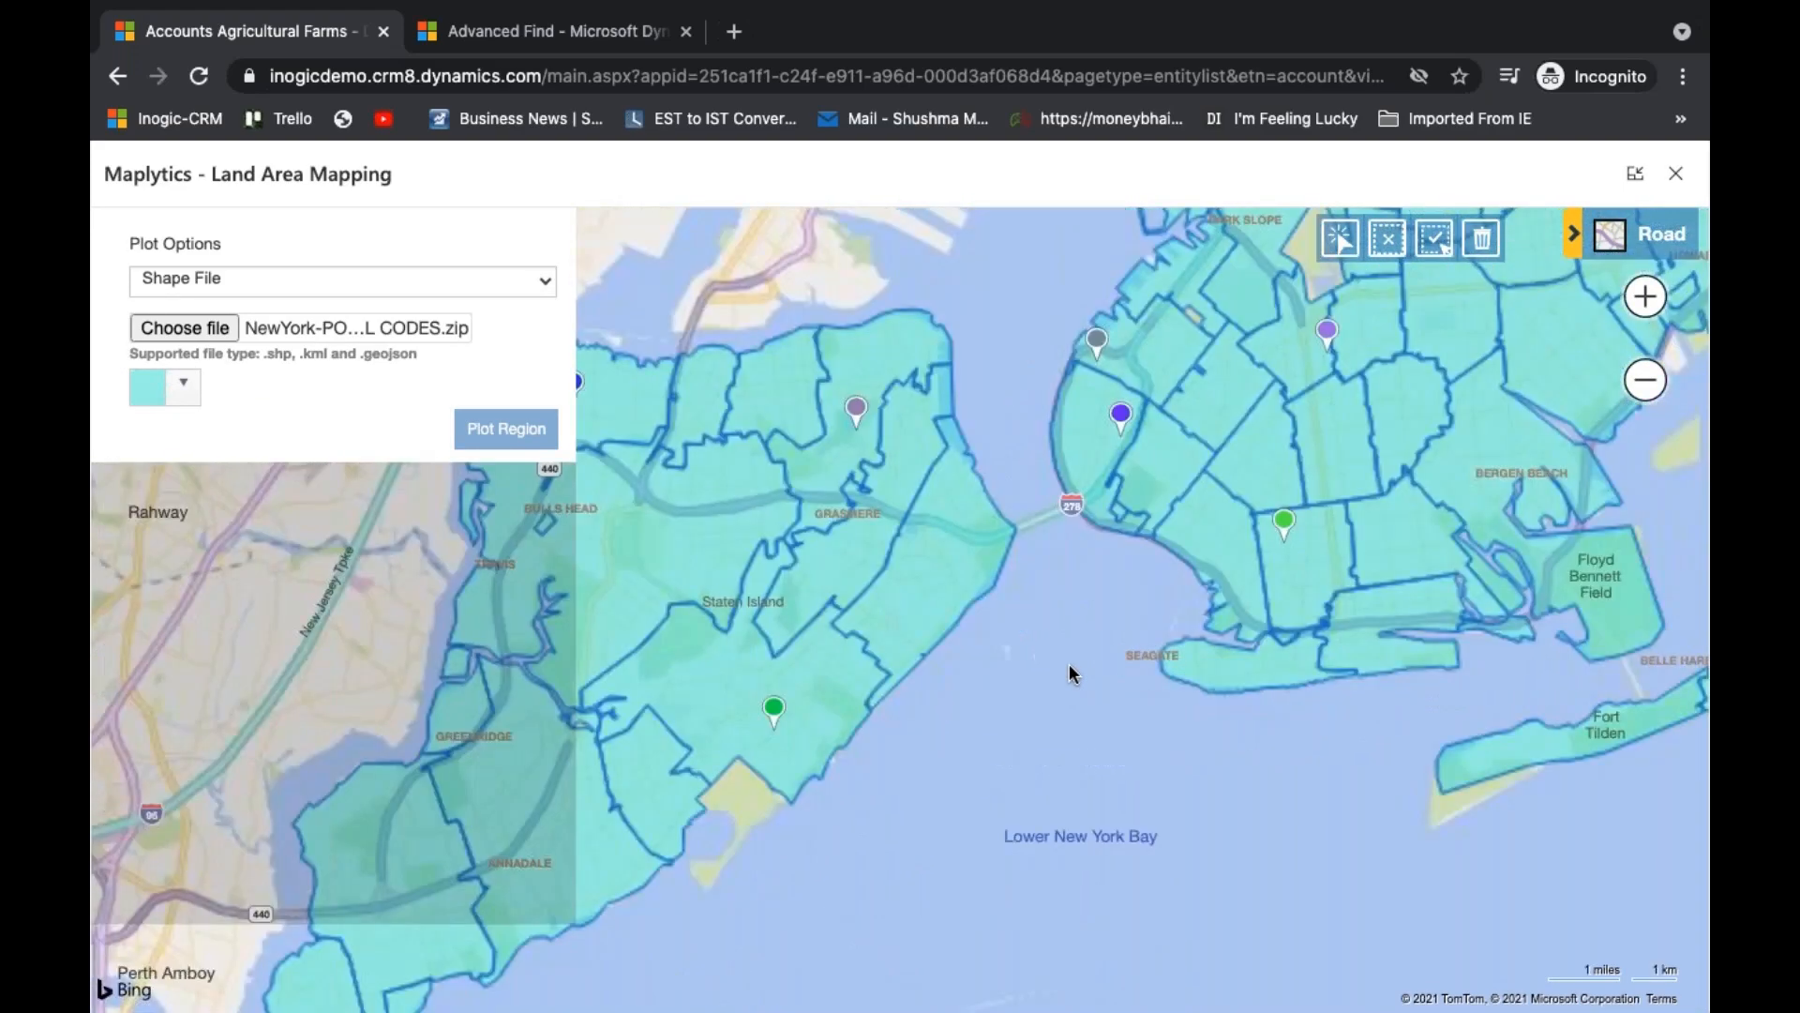
left_click(1336, 242)
left_click(818, 715)
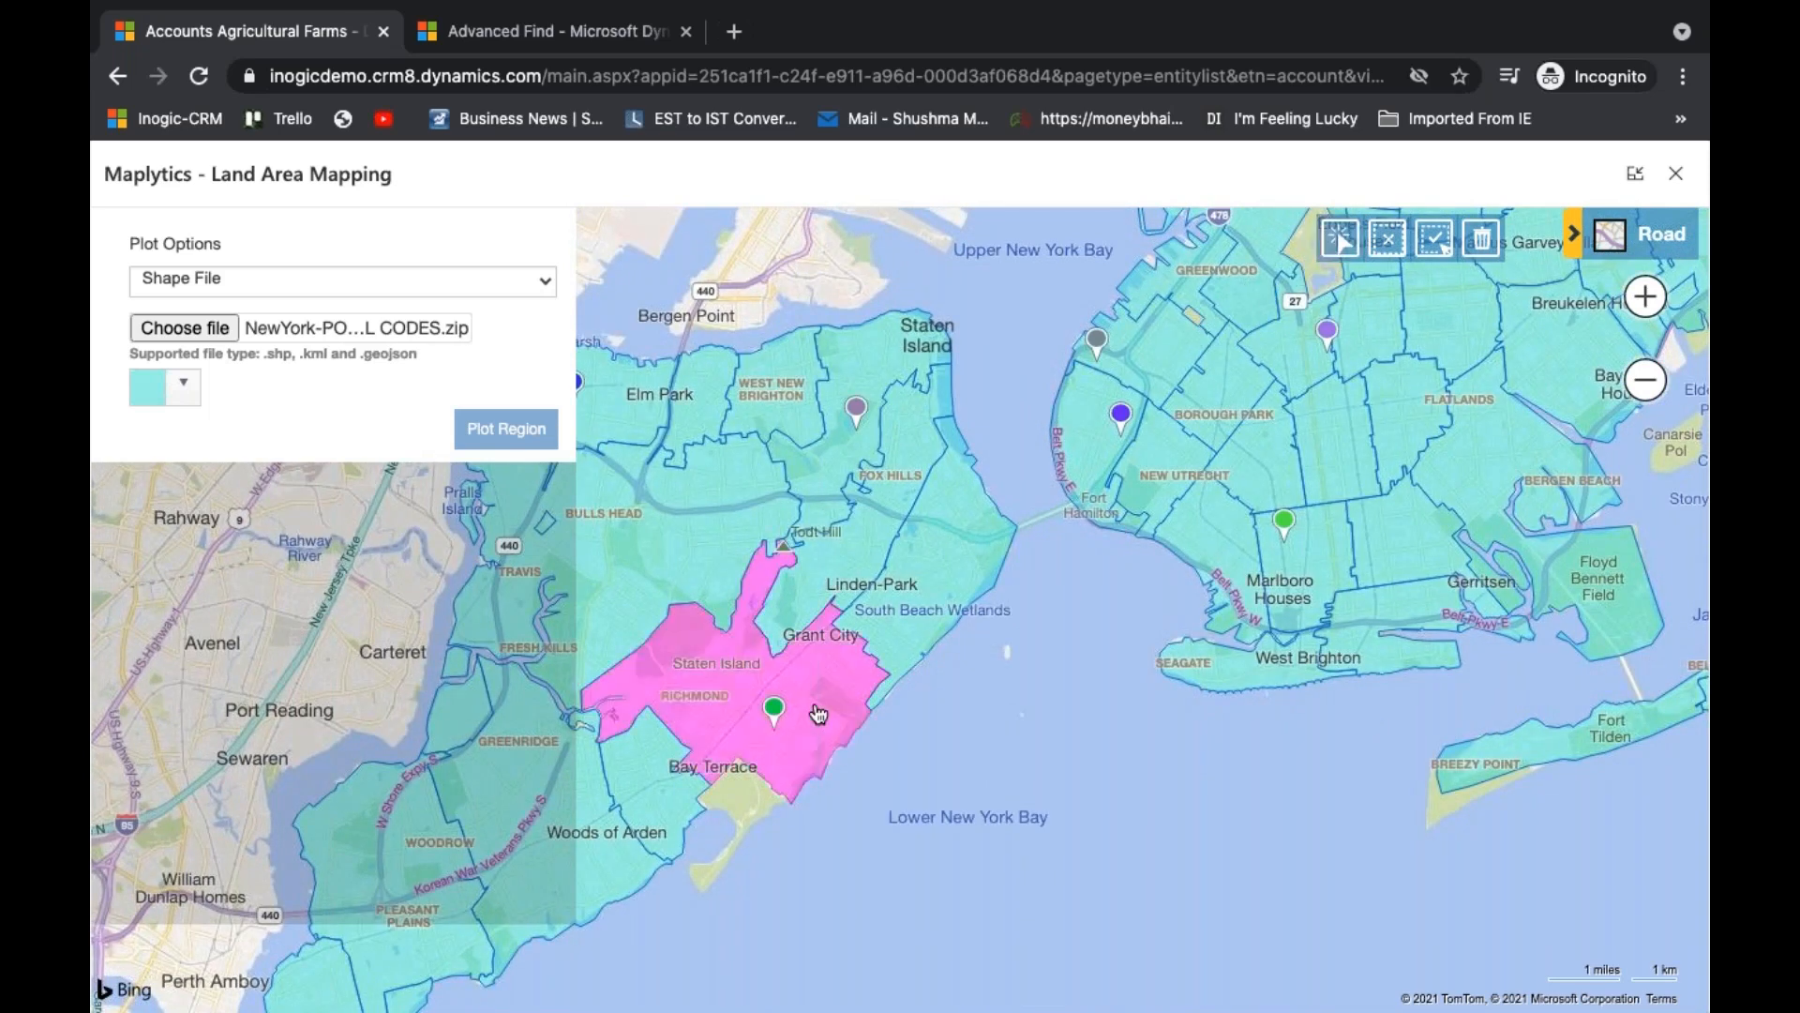
mouse_move(784, 719)
left_click(881, 712)
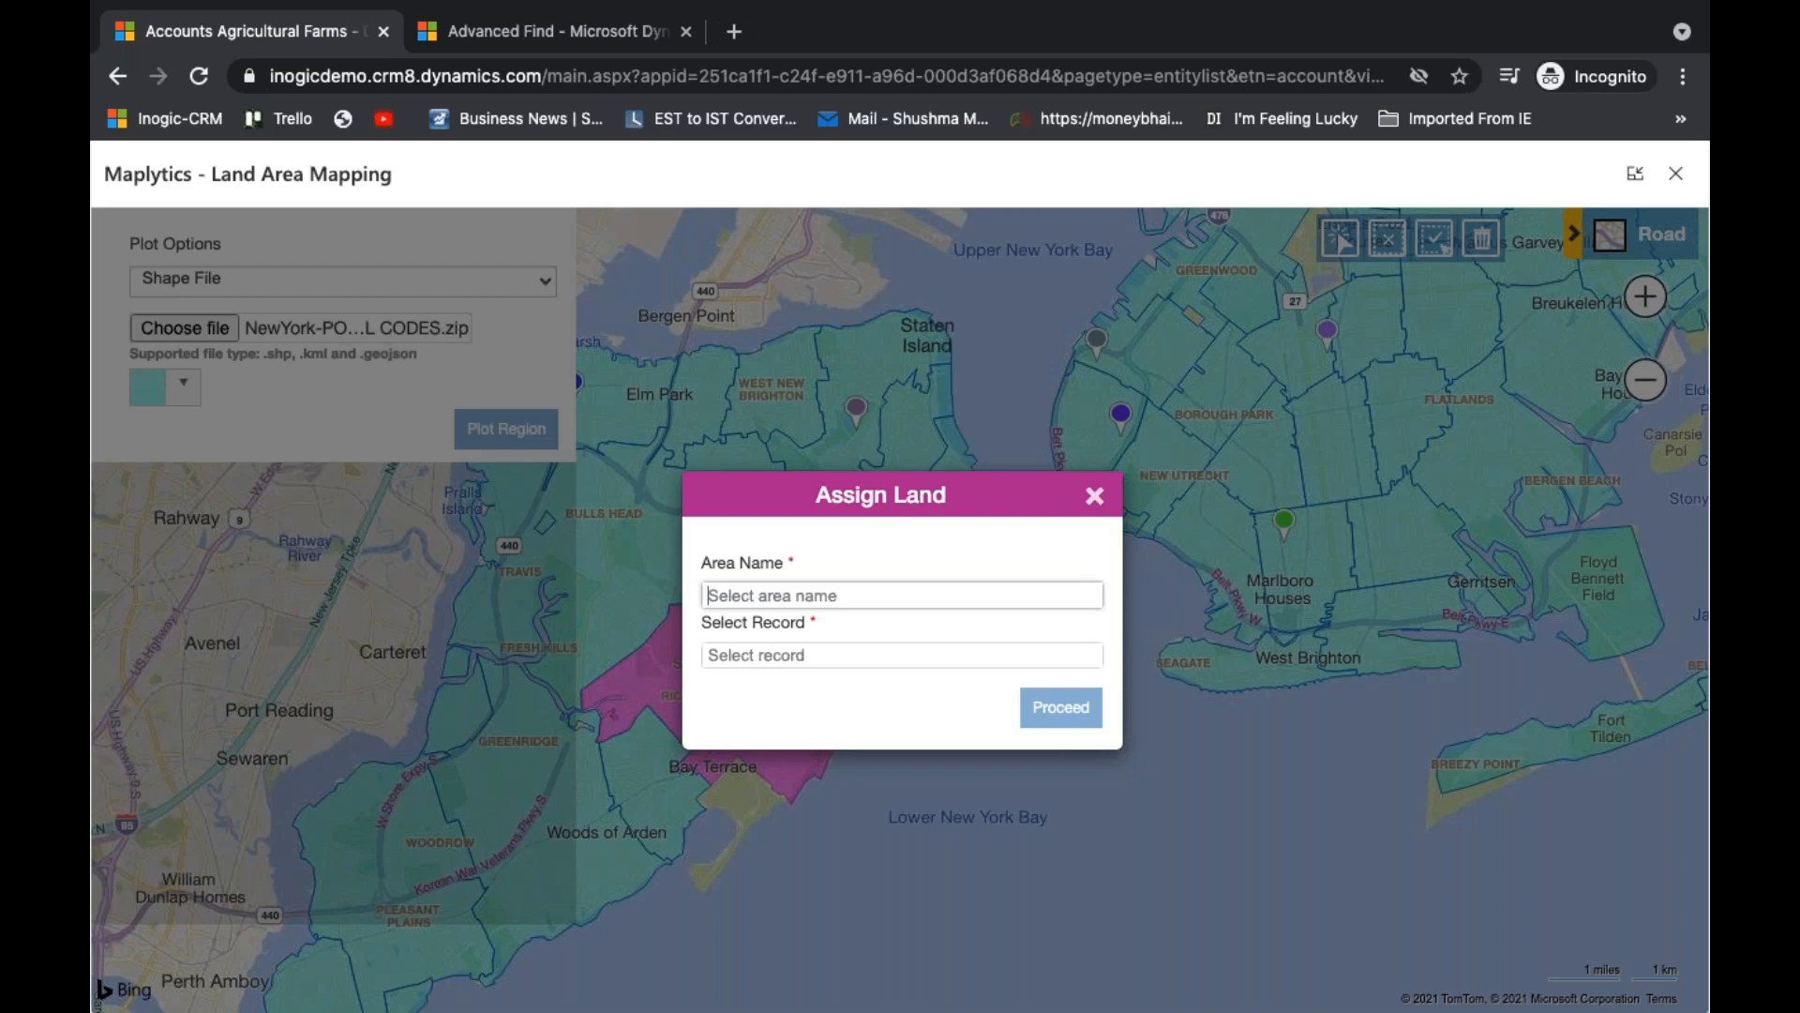
- Choose Fresh agro foods as the record for the selected land, then dismiss the form without proceeding and clear the region selection
left_click(879, 647)
key("BackSpace")
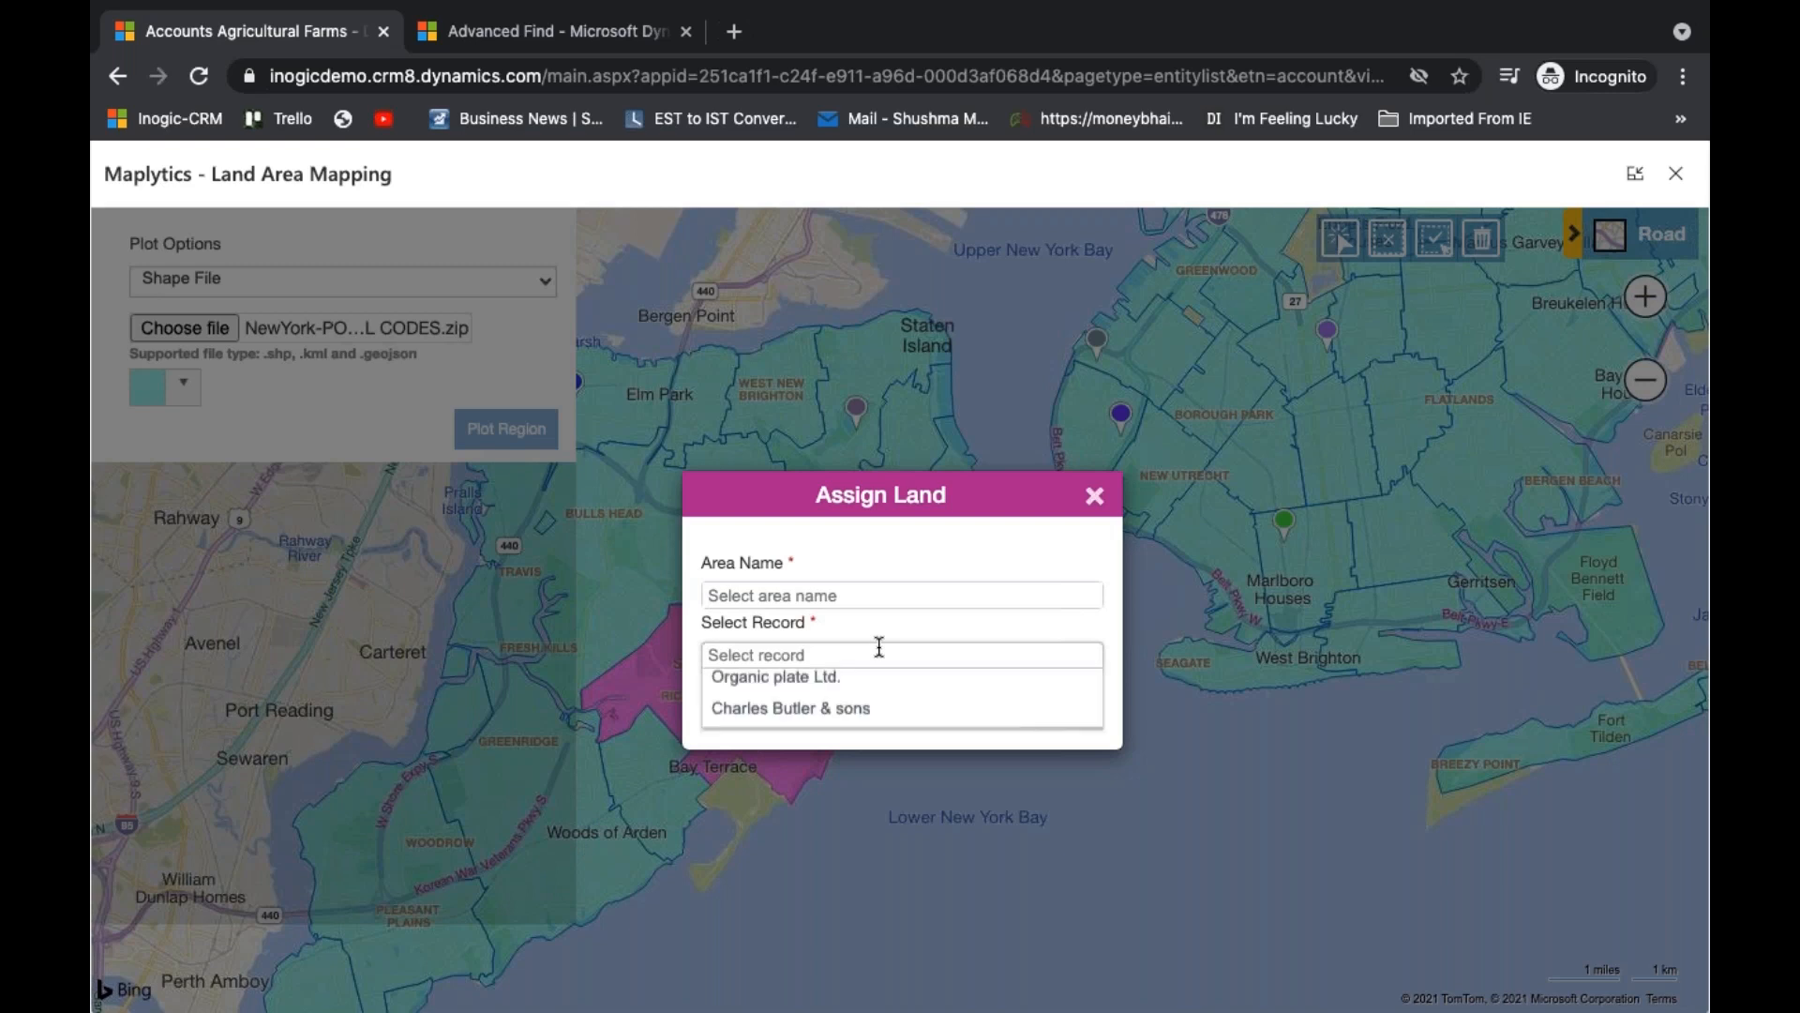
left_click(793, 721)
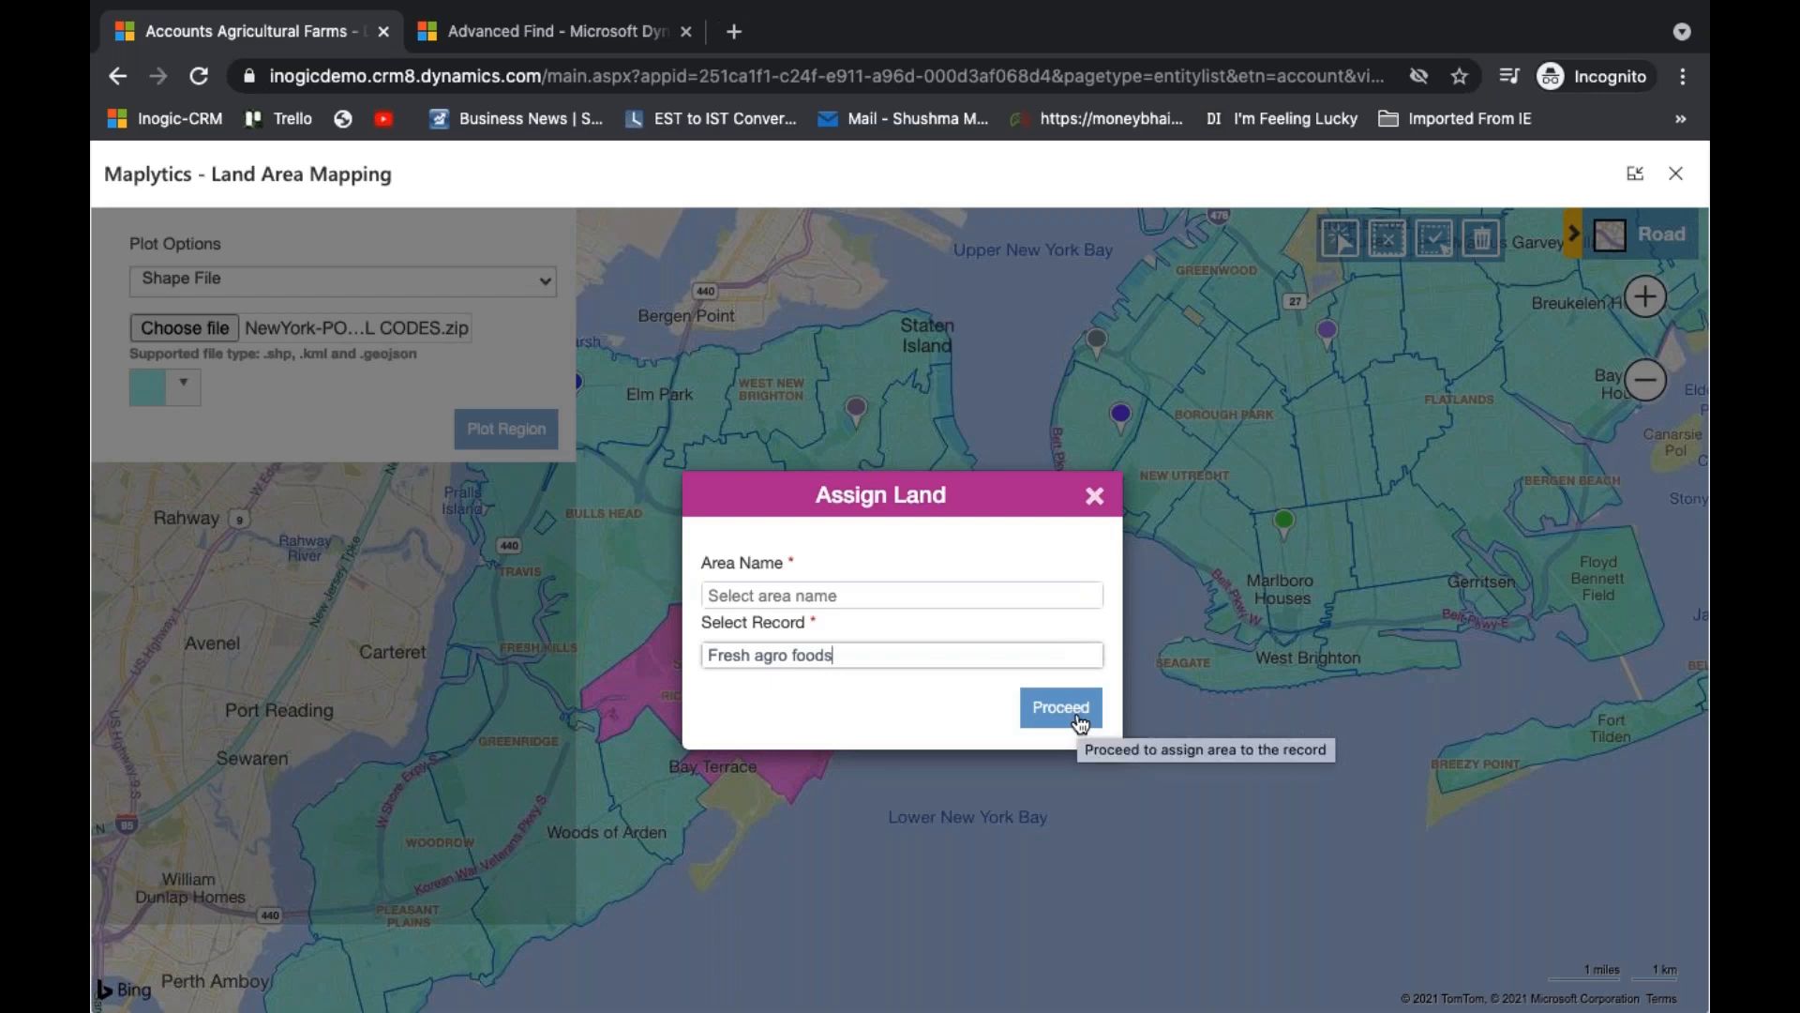
left_click(1095, 497)
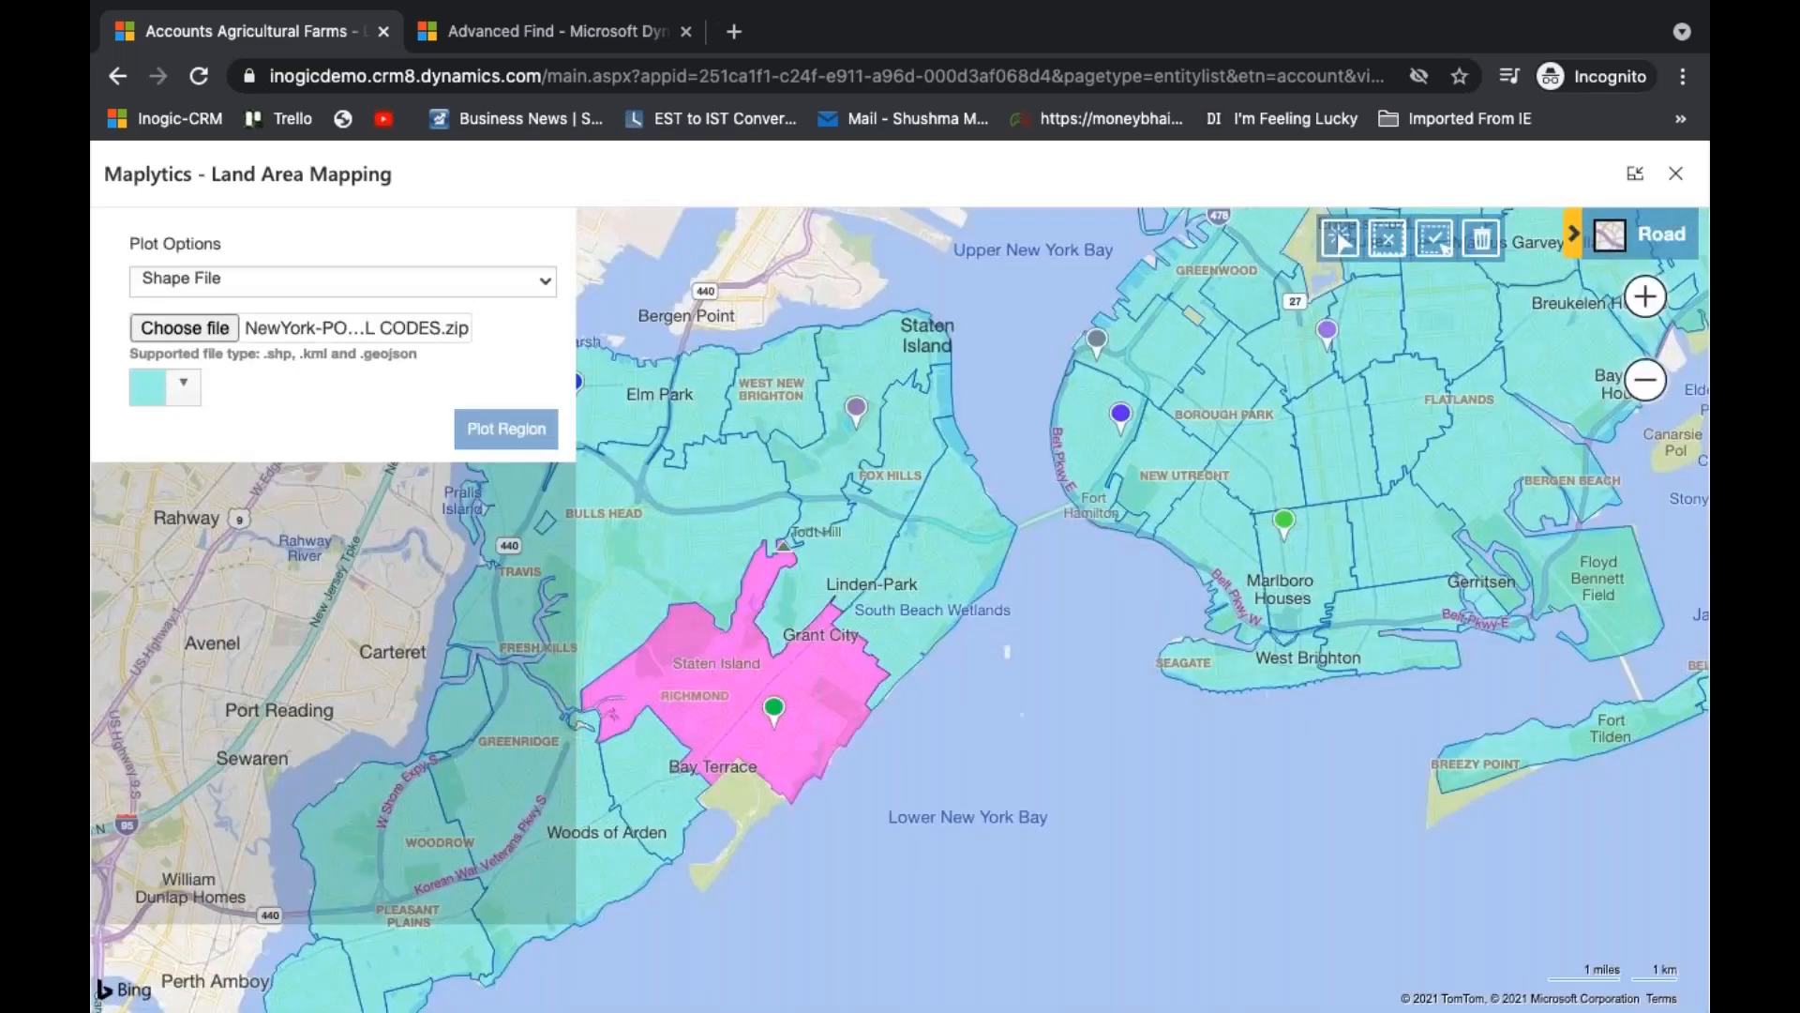
left_click(1390, 236)
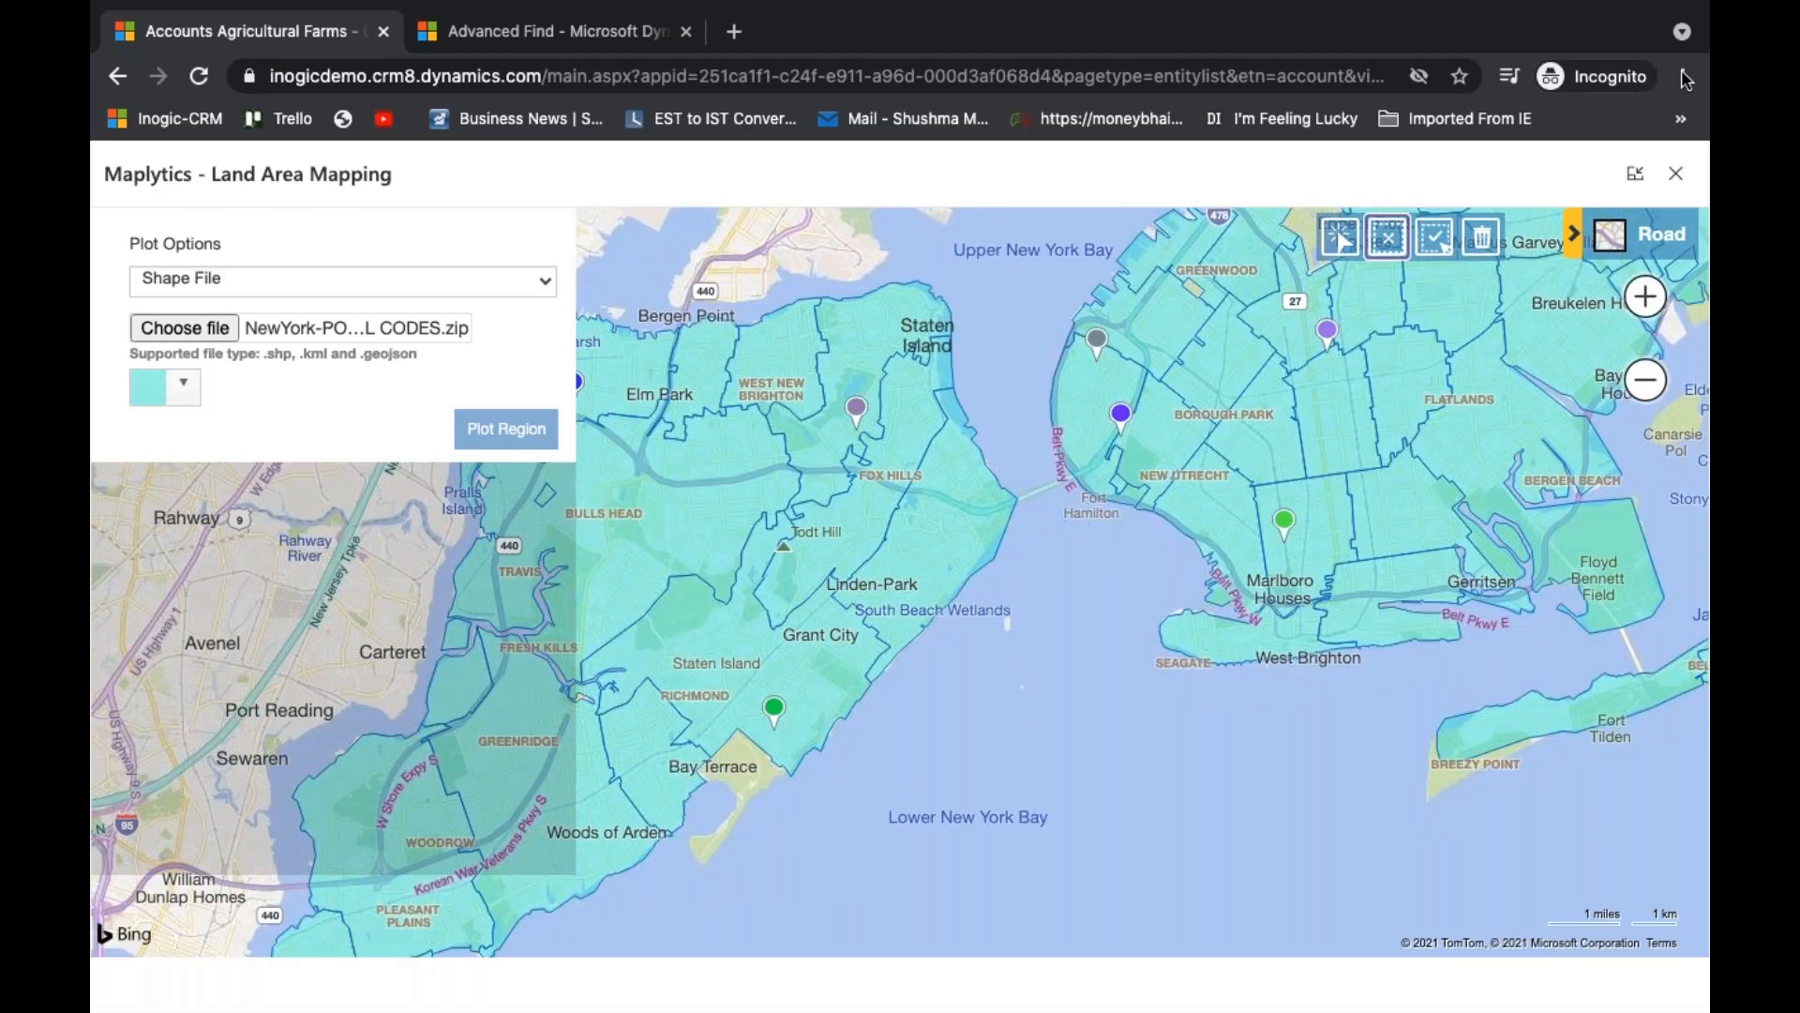
- Close the Land Area Mapping window and deselect all accounts in the Agricultural Farms view
left_click(1675, 172)
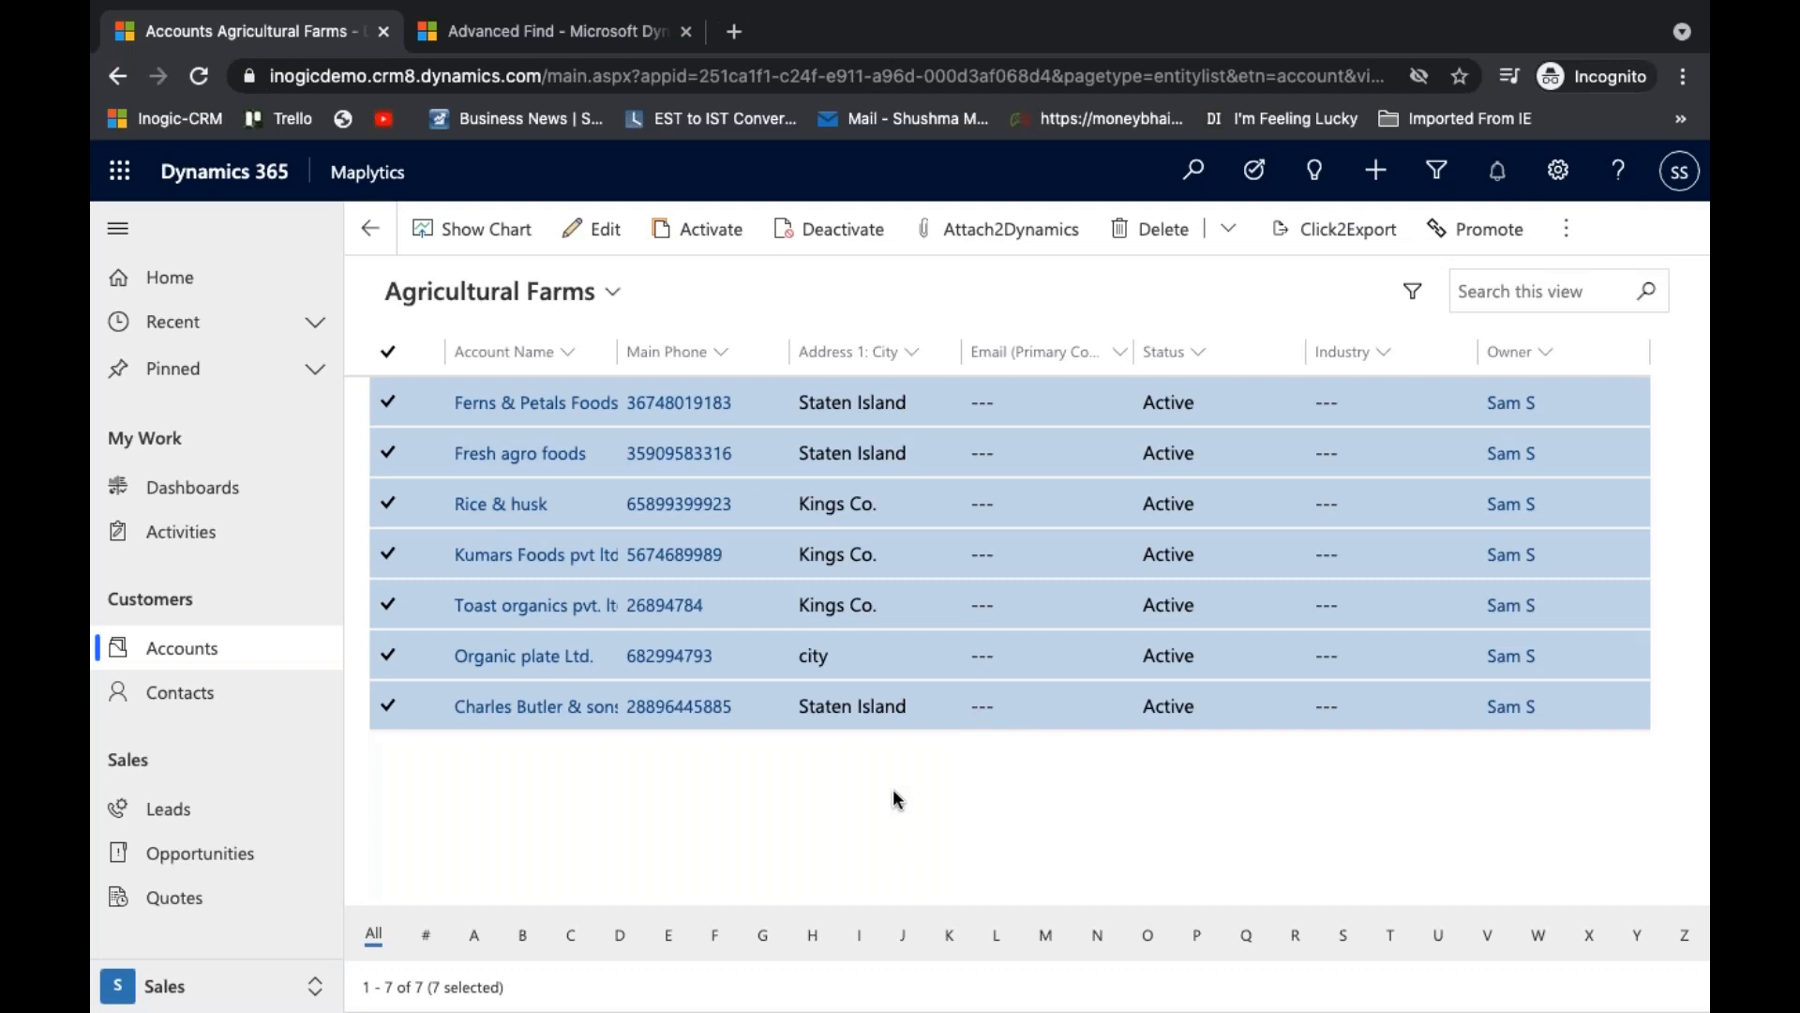
left_click(386, 356)
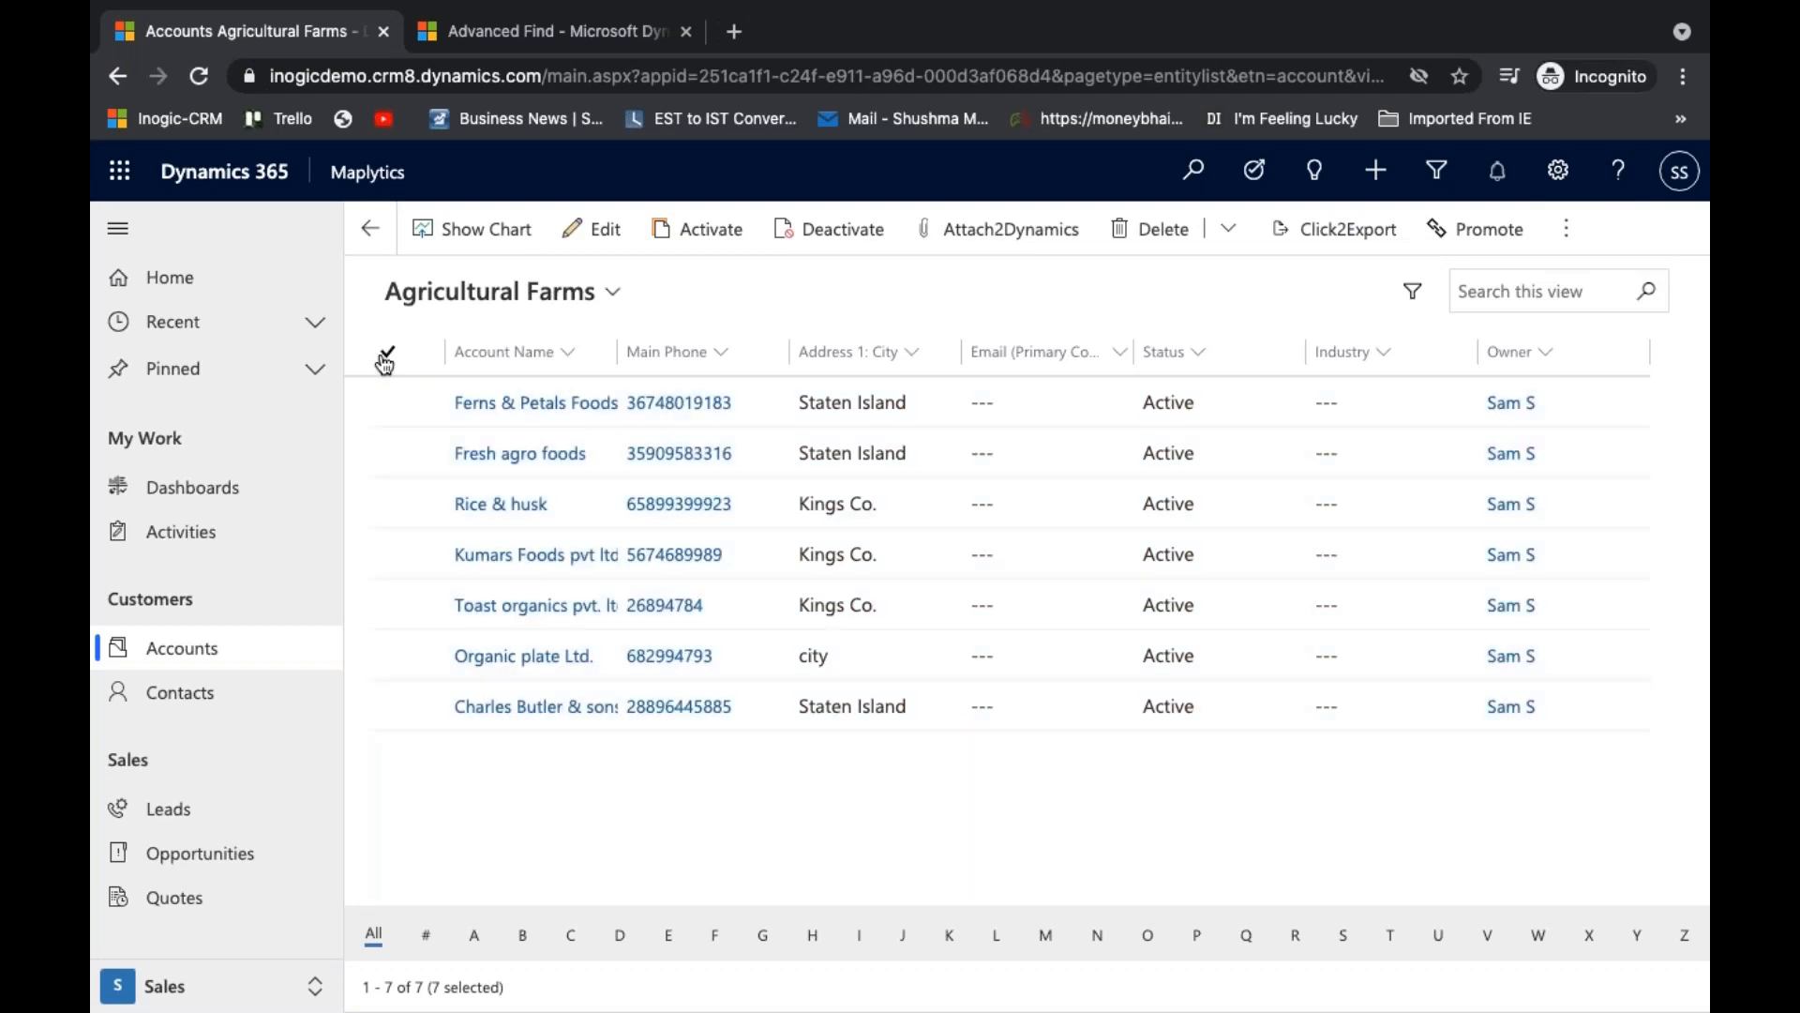
- Open the Kumars Foods pvt ltd. account record and launch its Land Area Mapping in an enlarged window
left_click(716, 559)
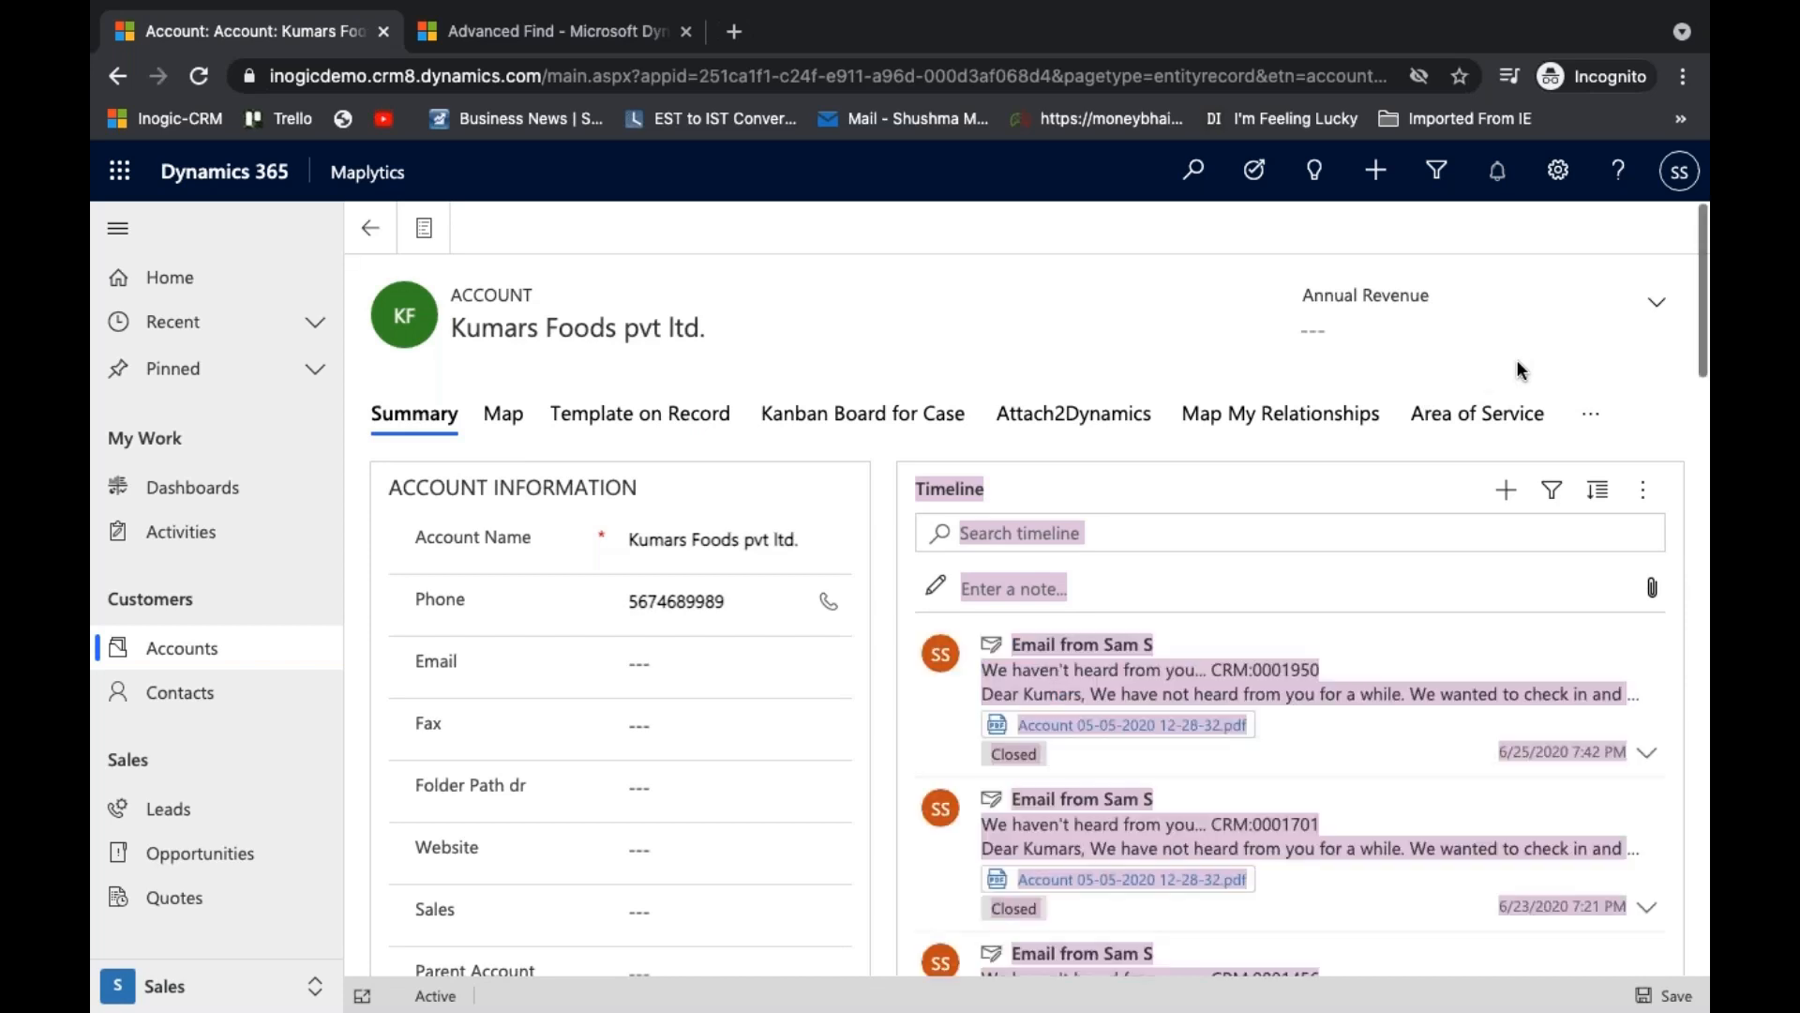
left_click(1553, 230)
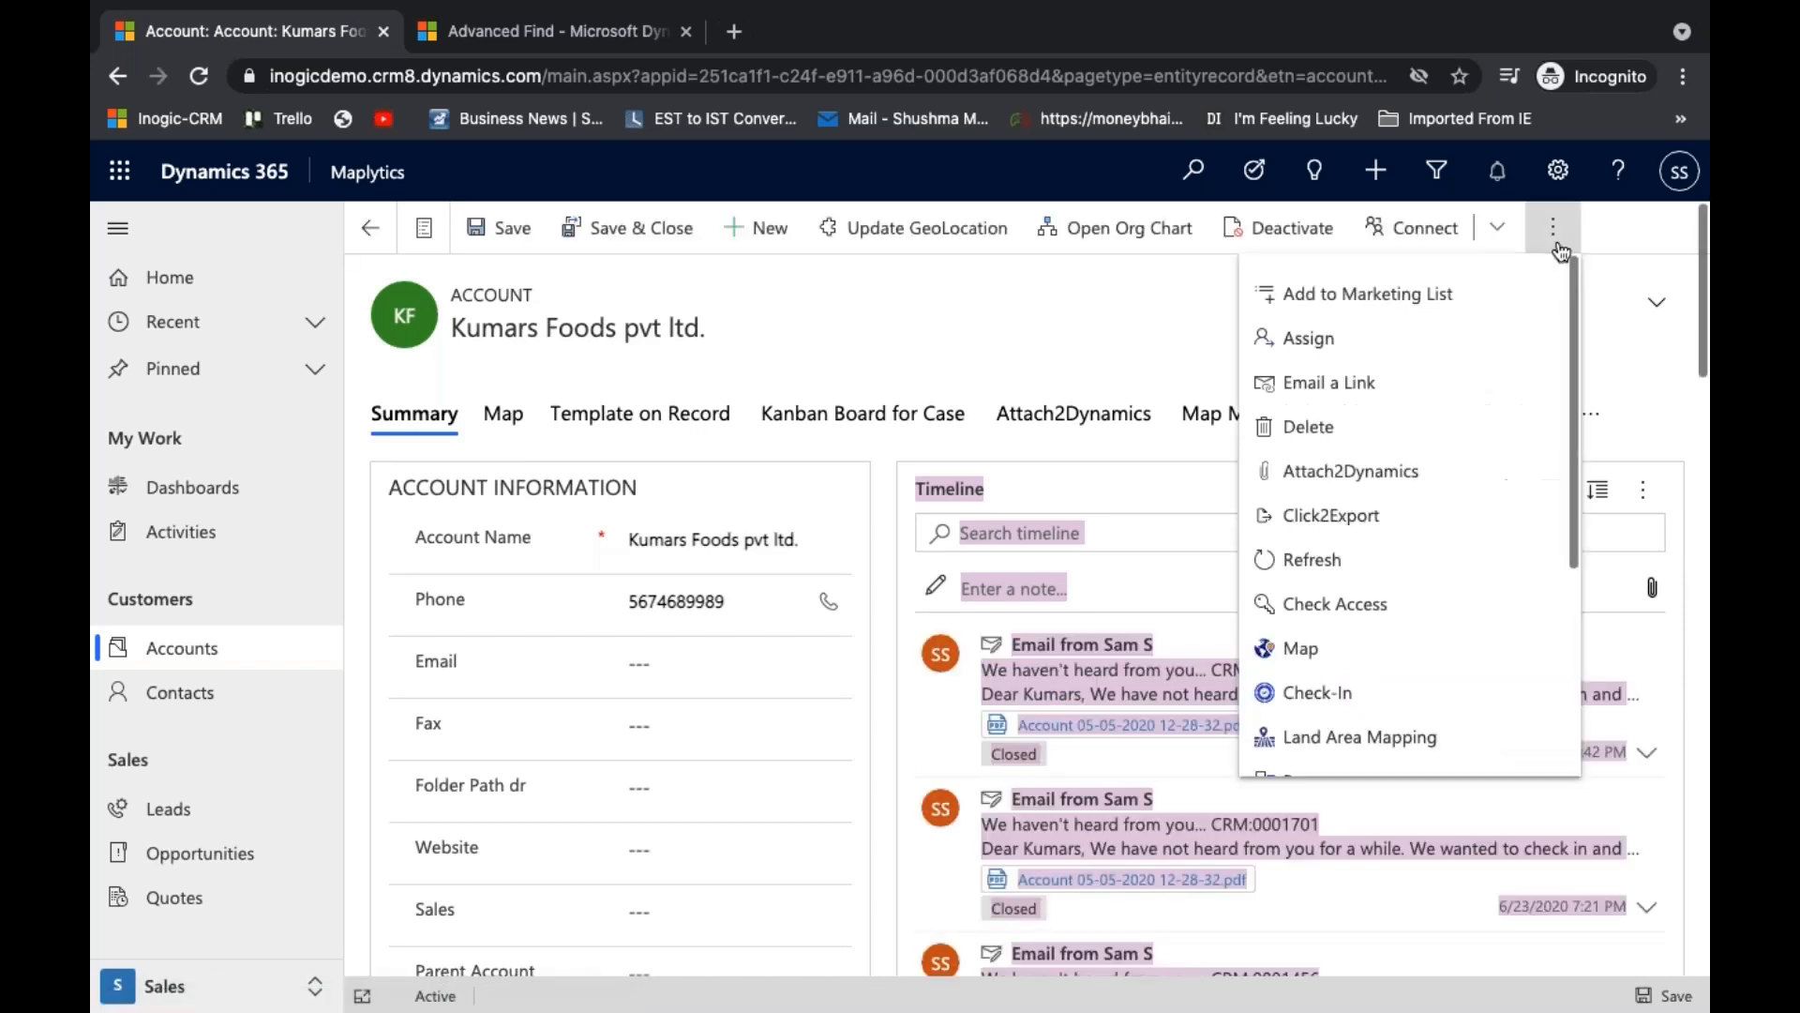
left_click(1360, 737)
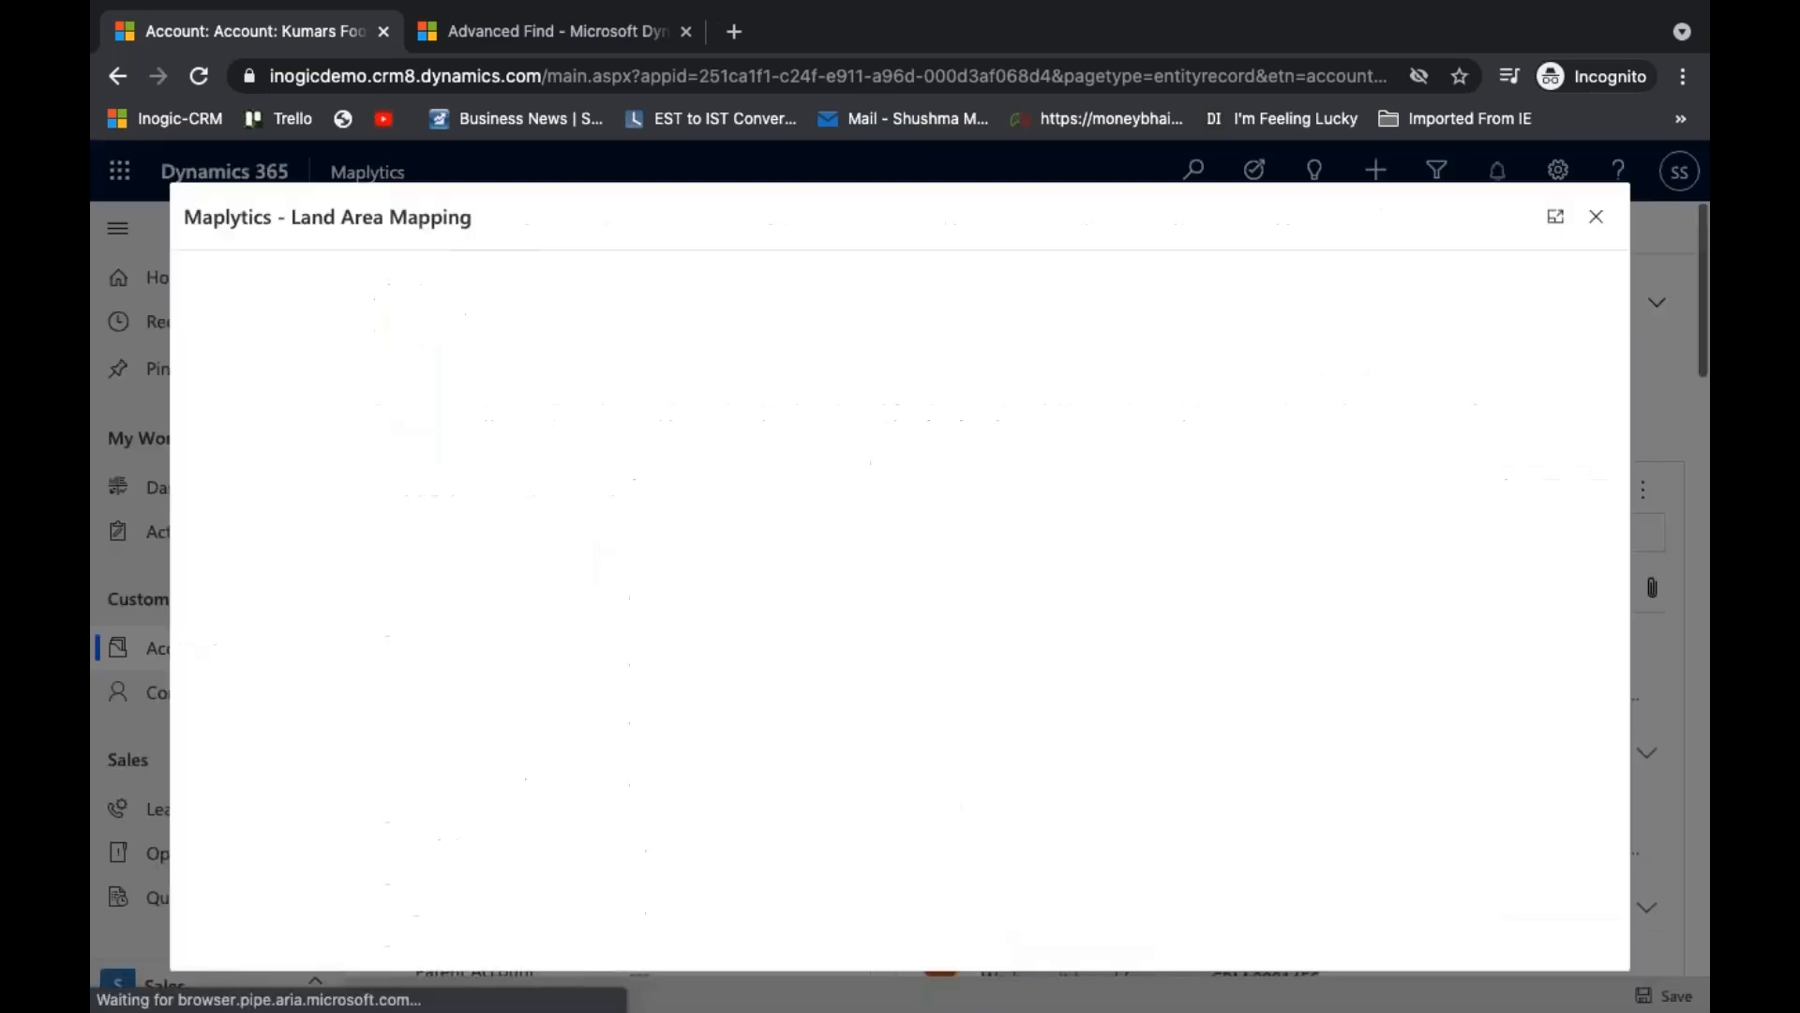
left_click(1556, 217)
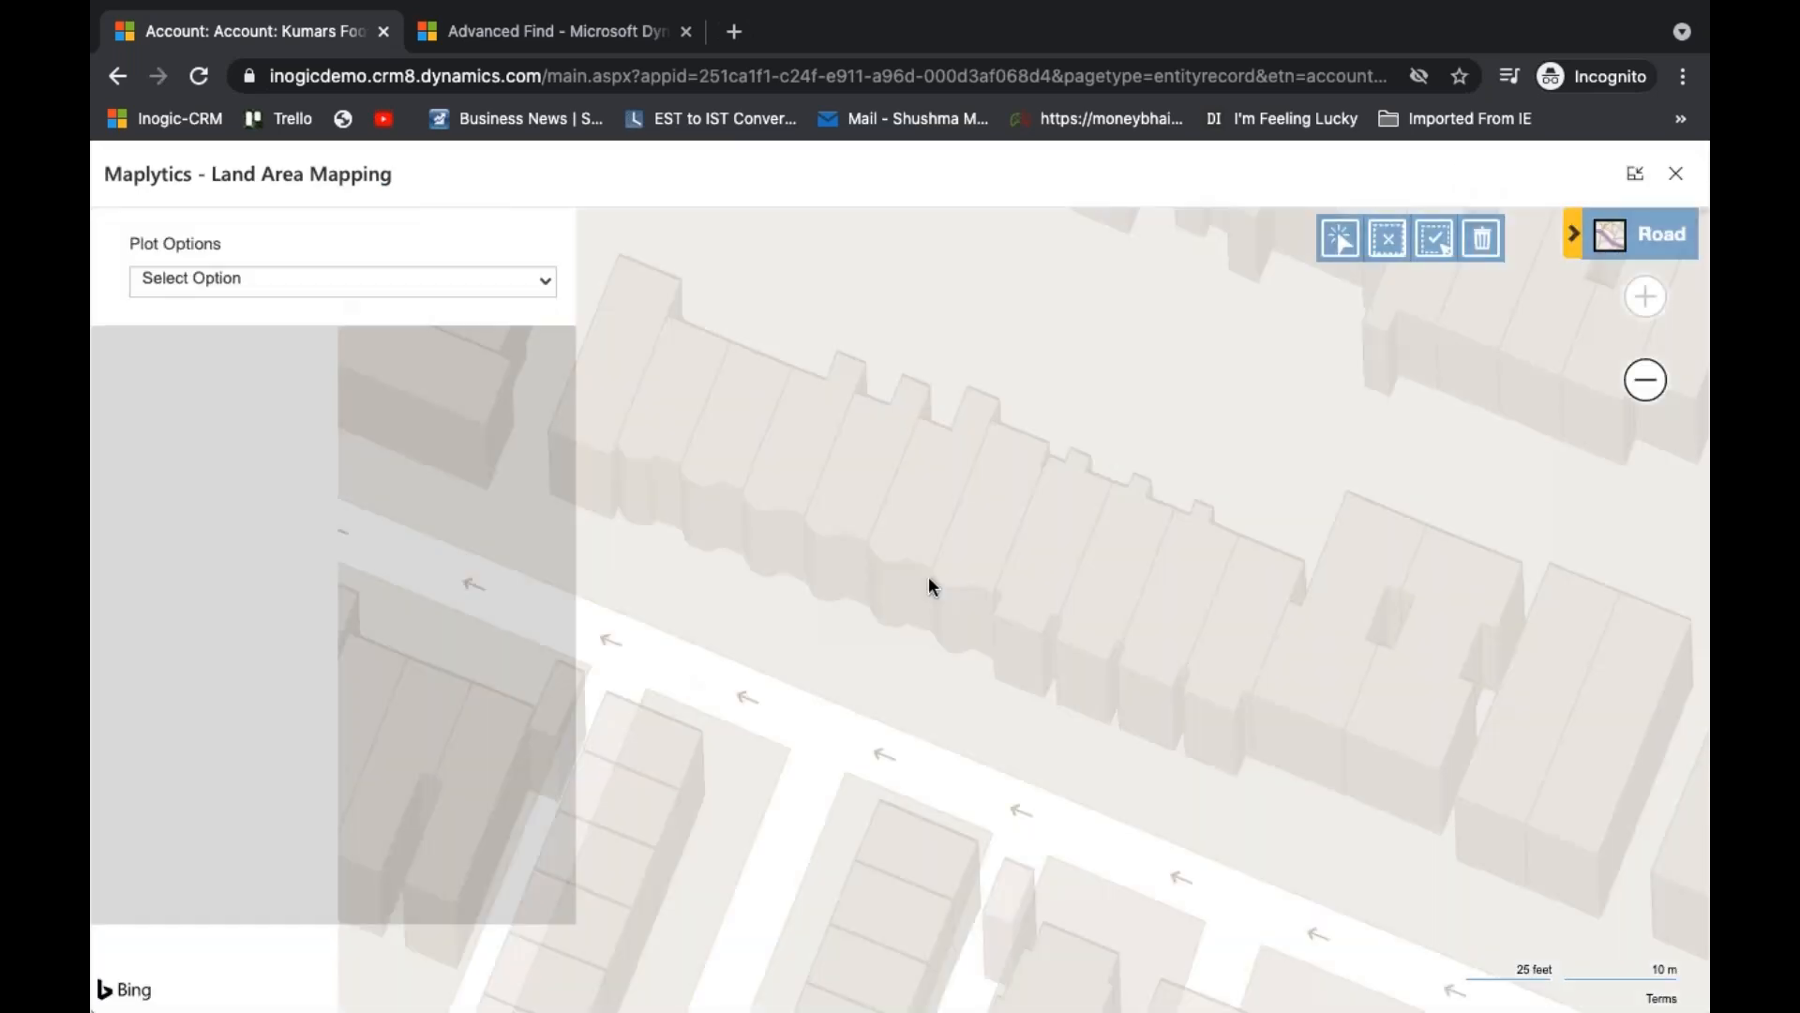
- Using the By Drawing plot option, draw a four-cornered polygon around the pin, bounded by Colonial Rd, Bay Ridge Ave, 2nd Ave and 67th St
scroll(913, 616, "down", 3)
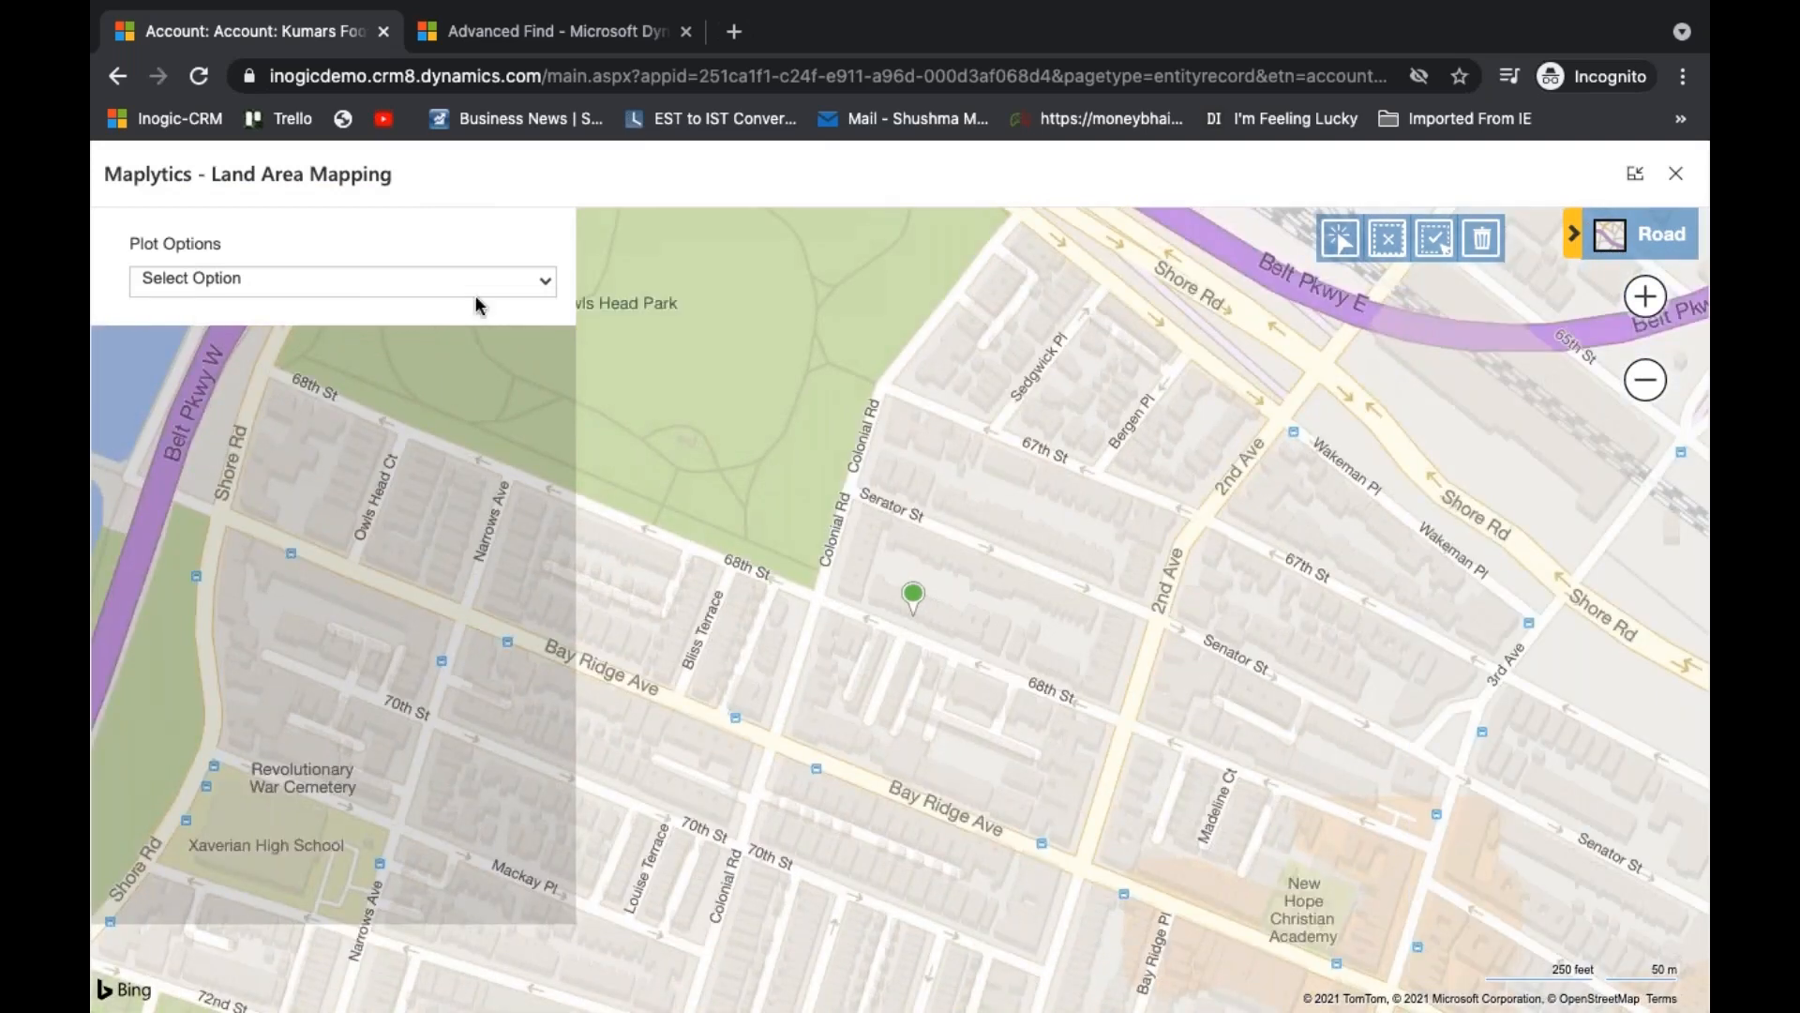
left_click(513, 286)
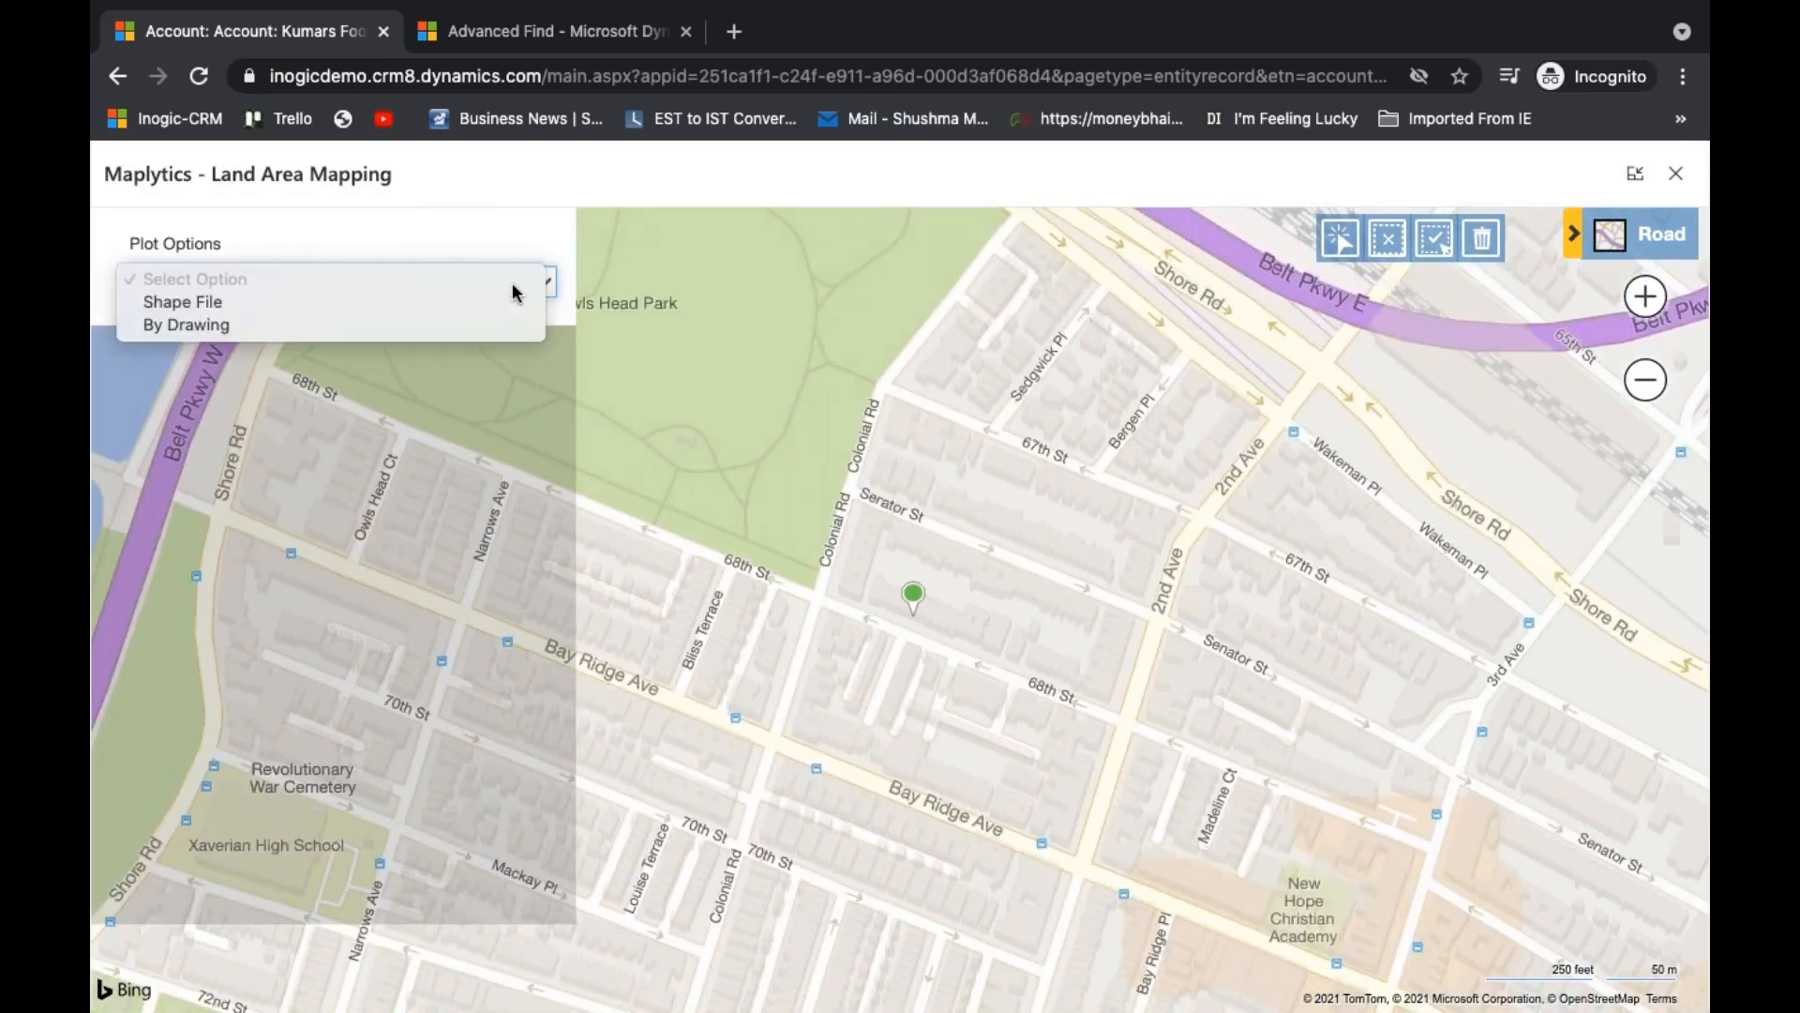
left_click(387, 320)
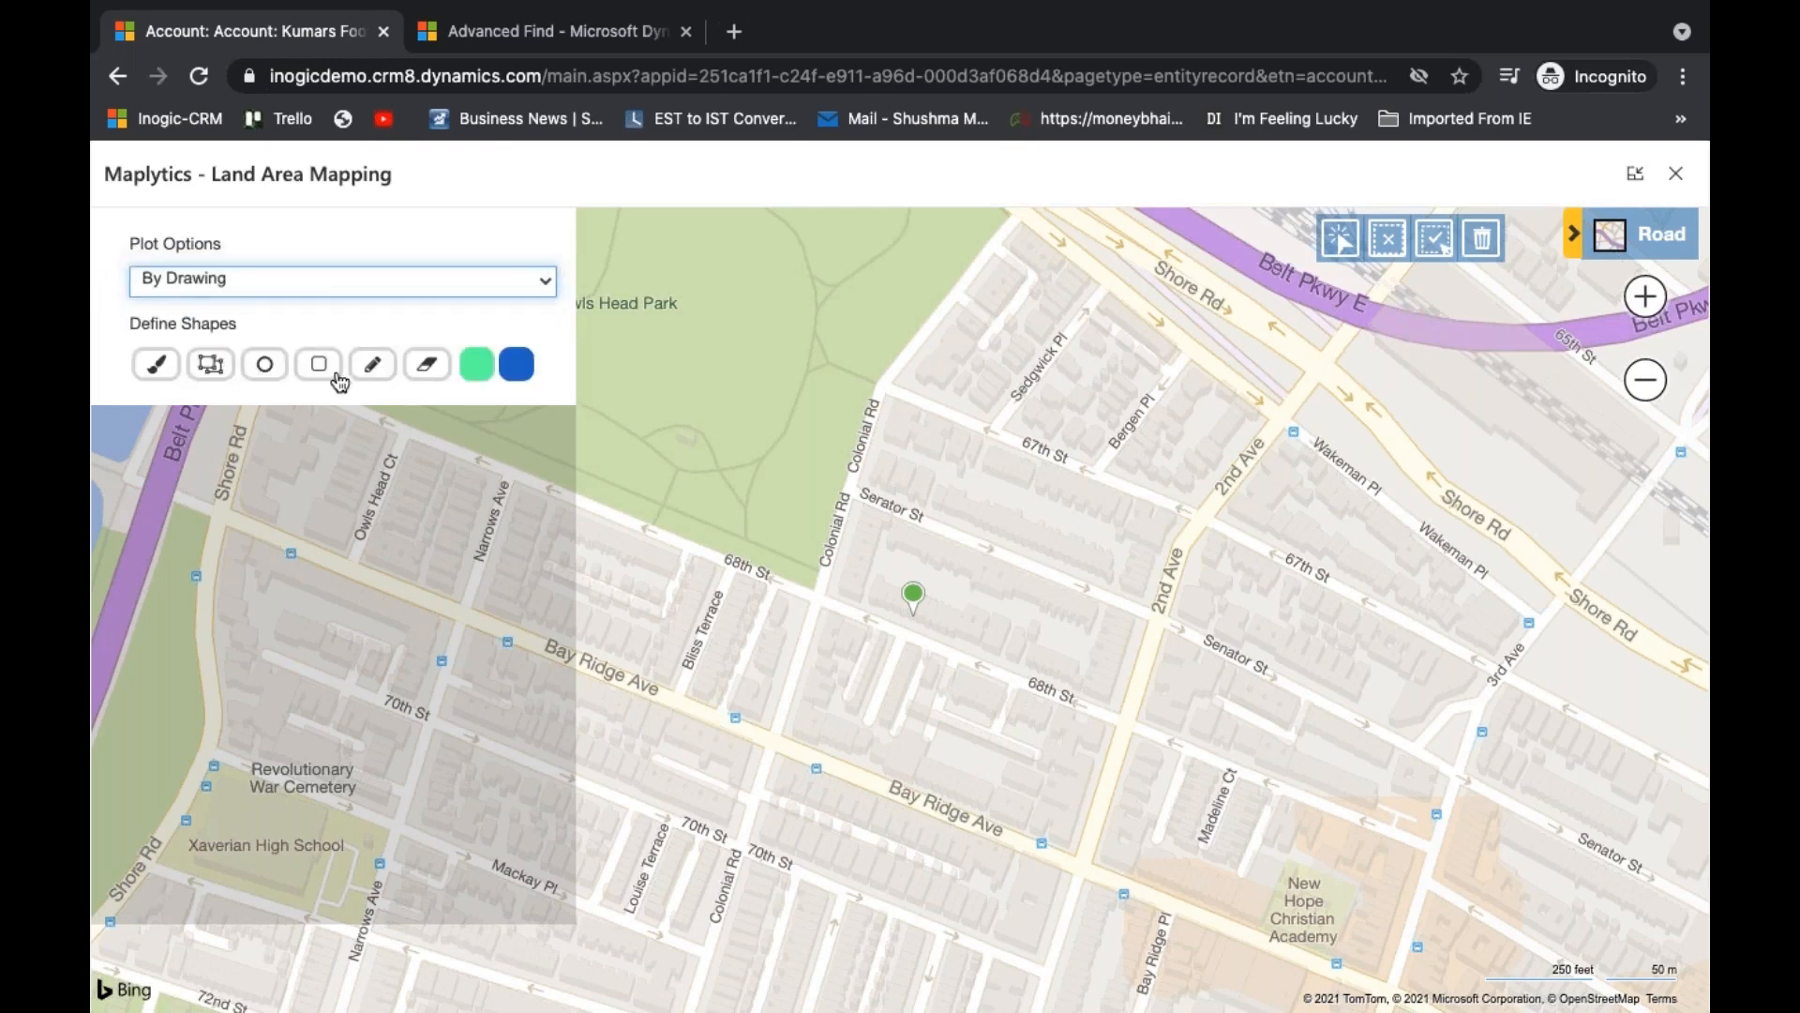
left_click(212, 367)
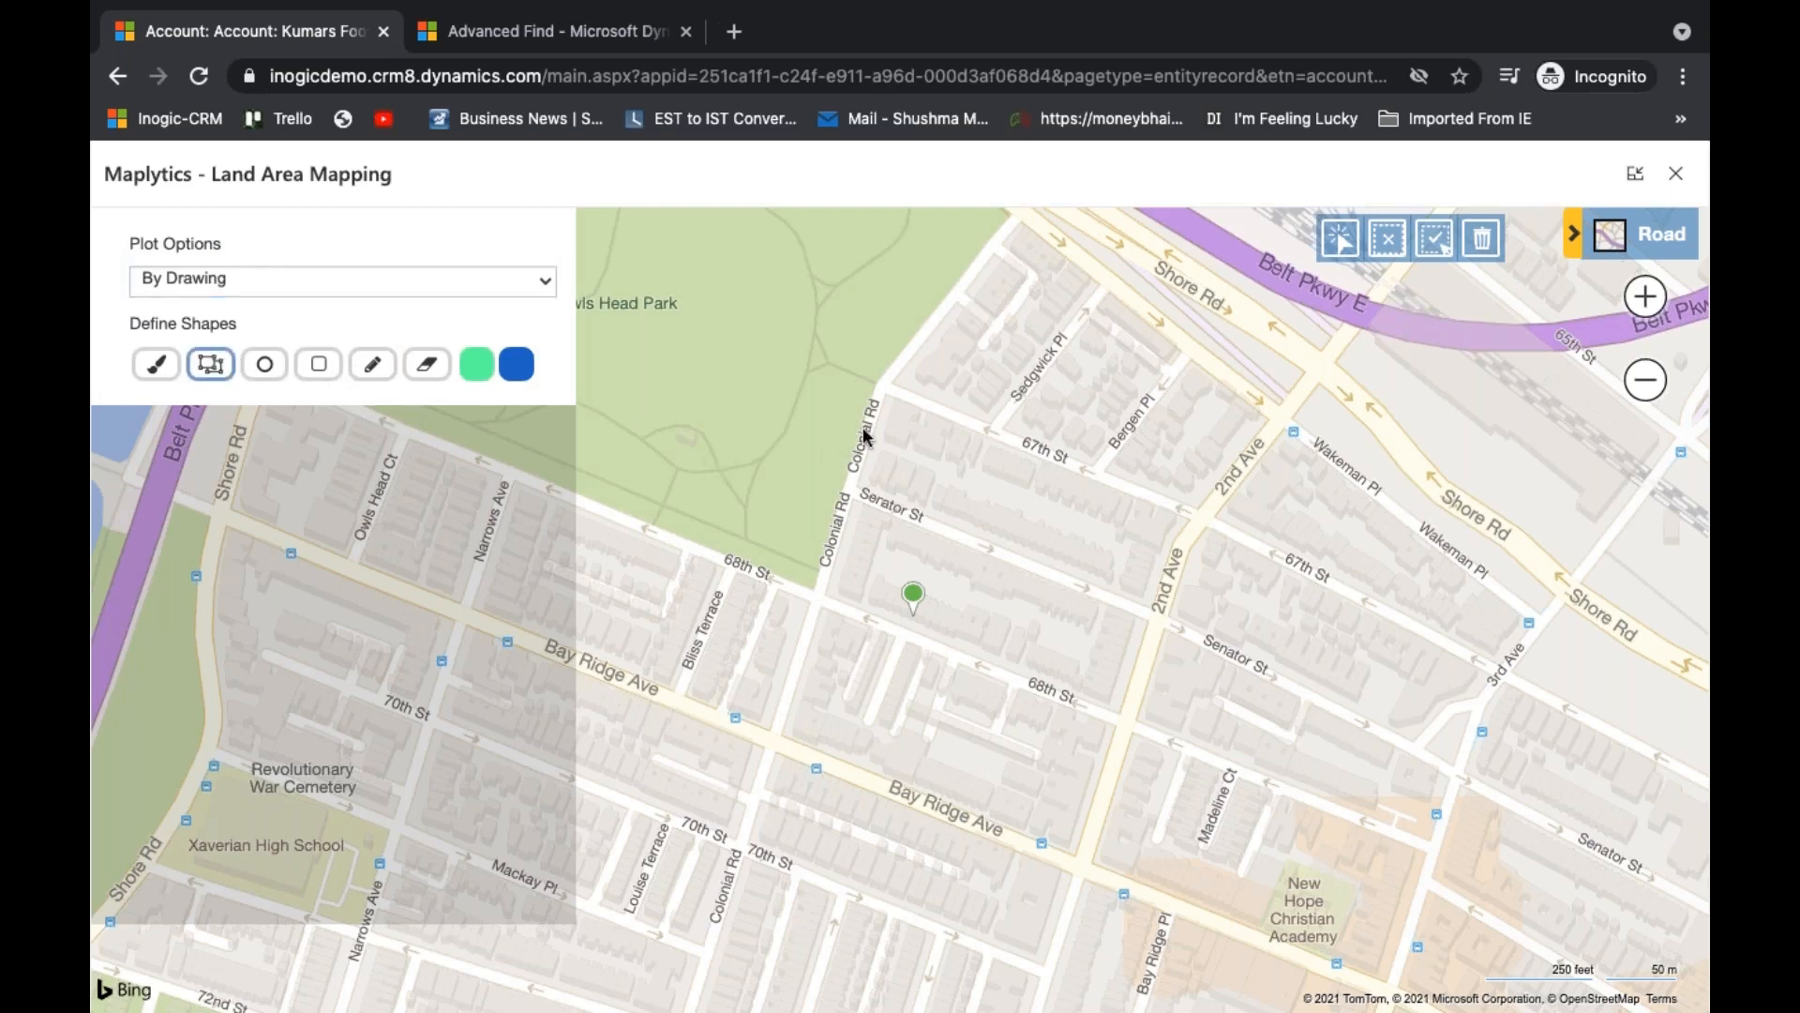
left_click(881, 390)
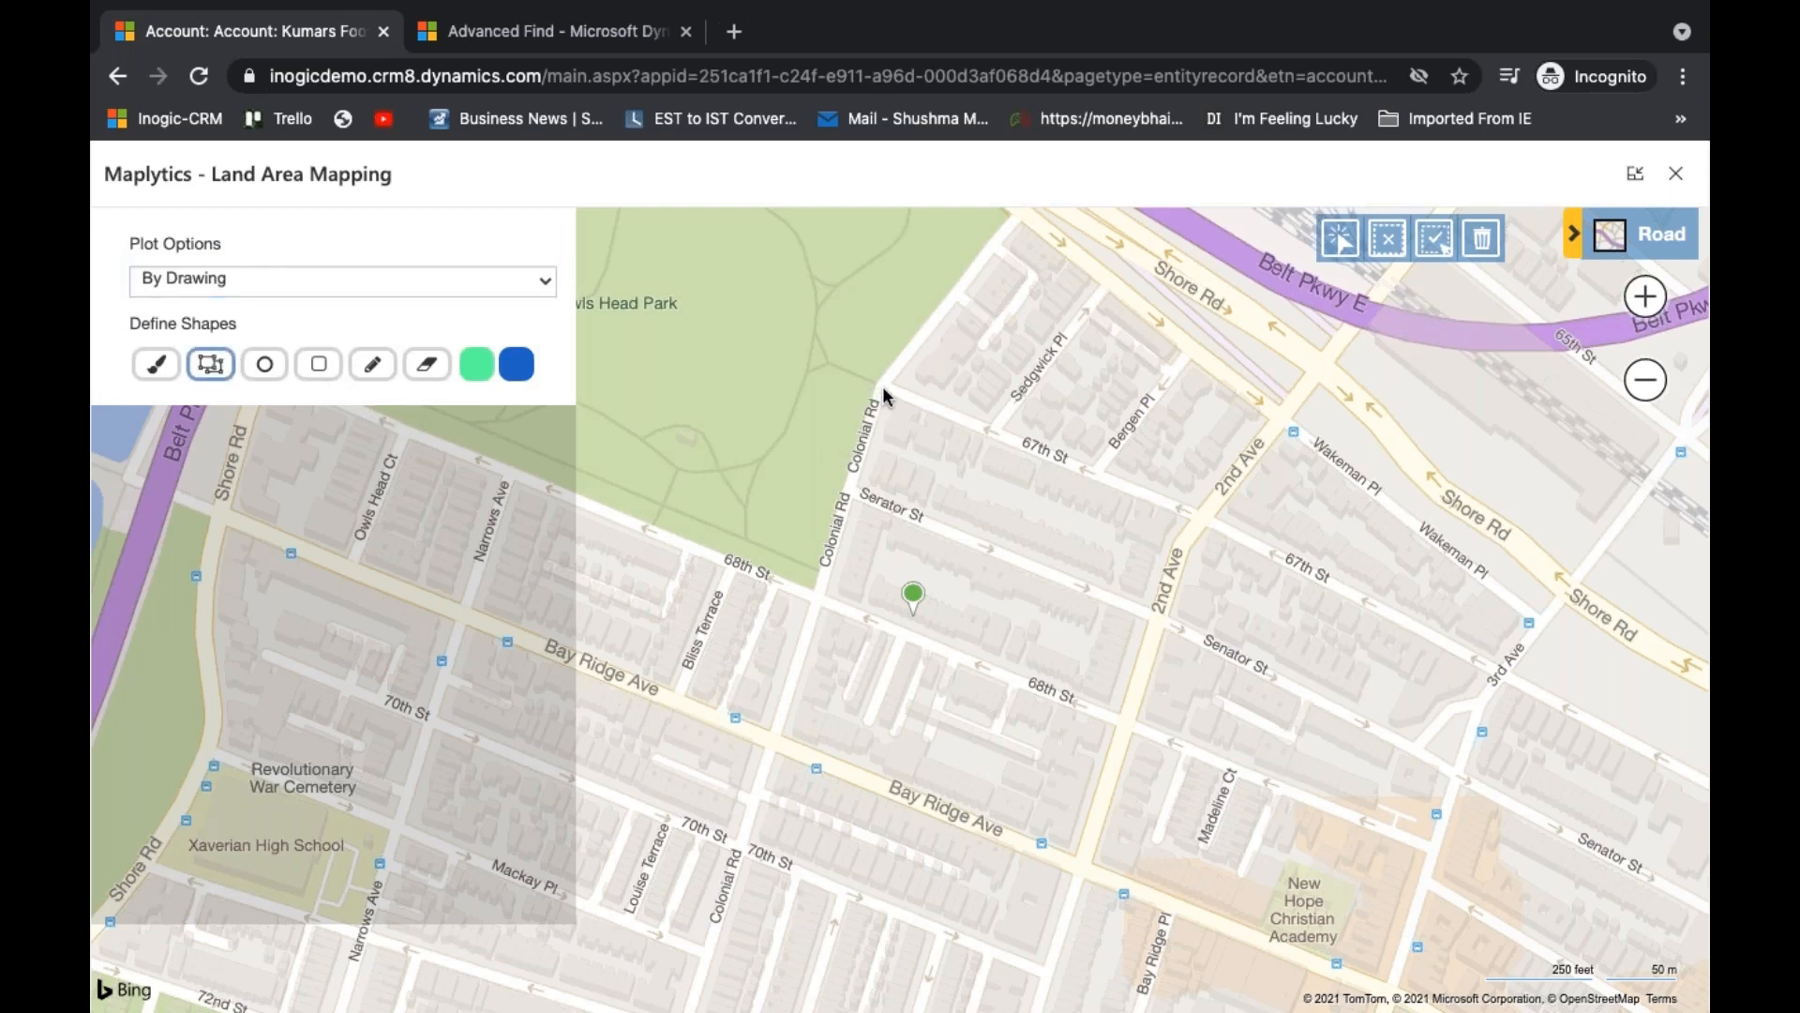
left_click(775, 746)
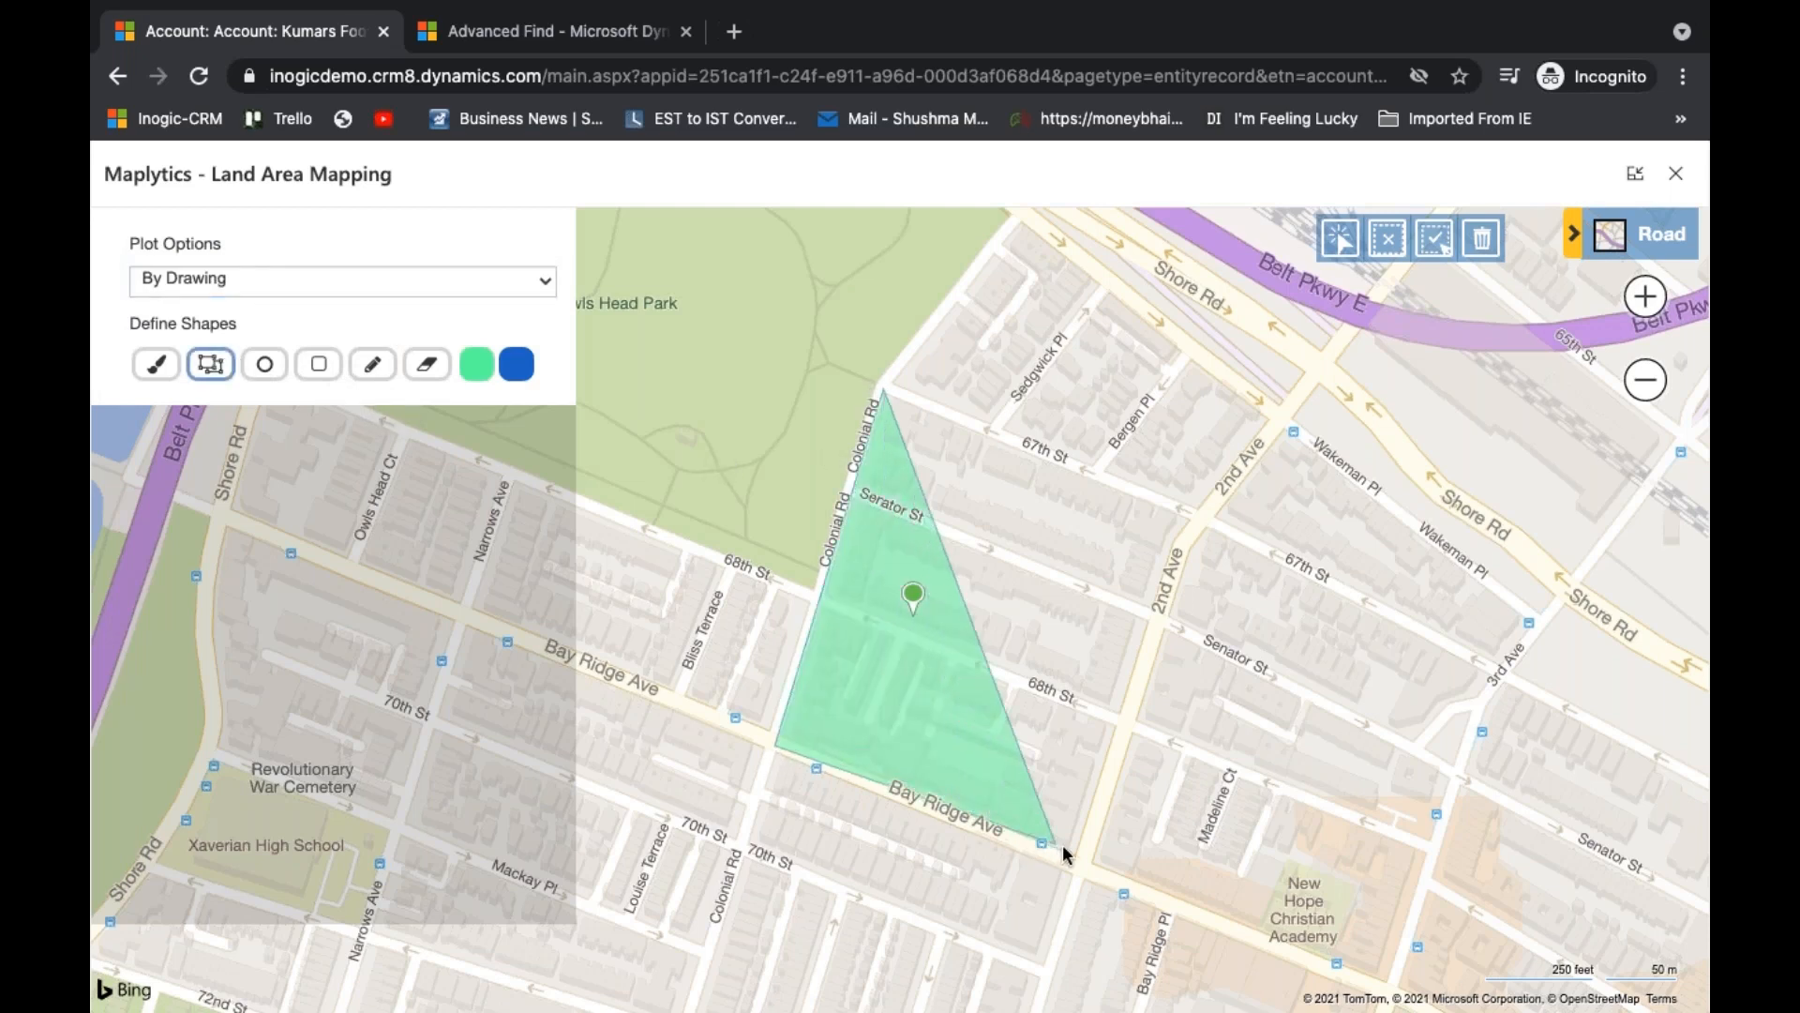
left_click(1075, 865)
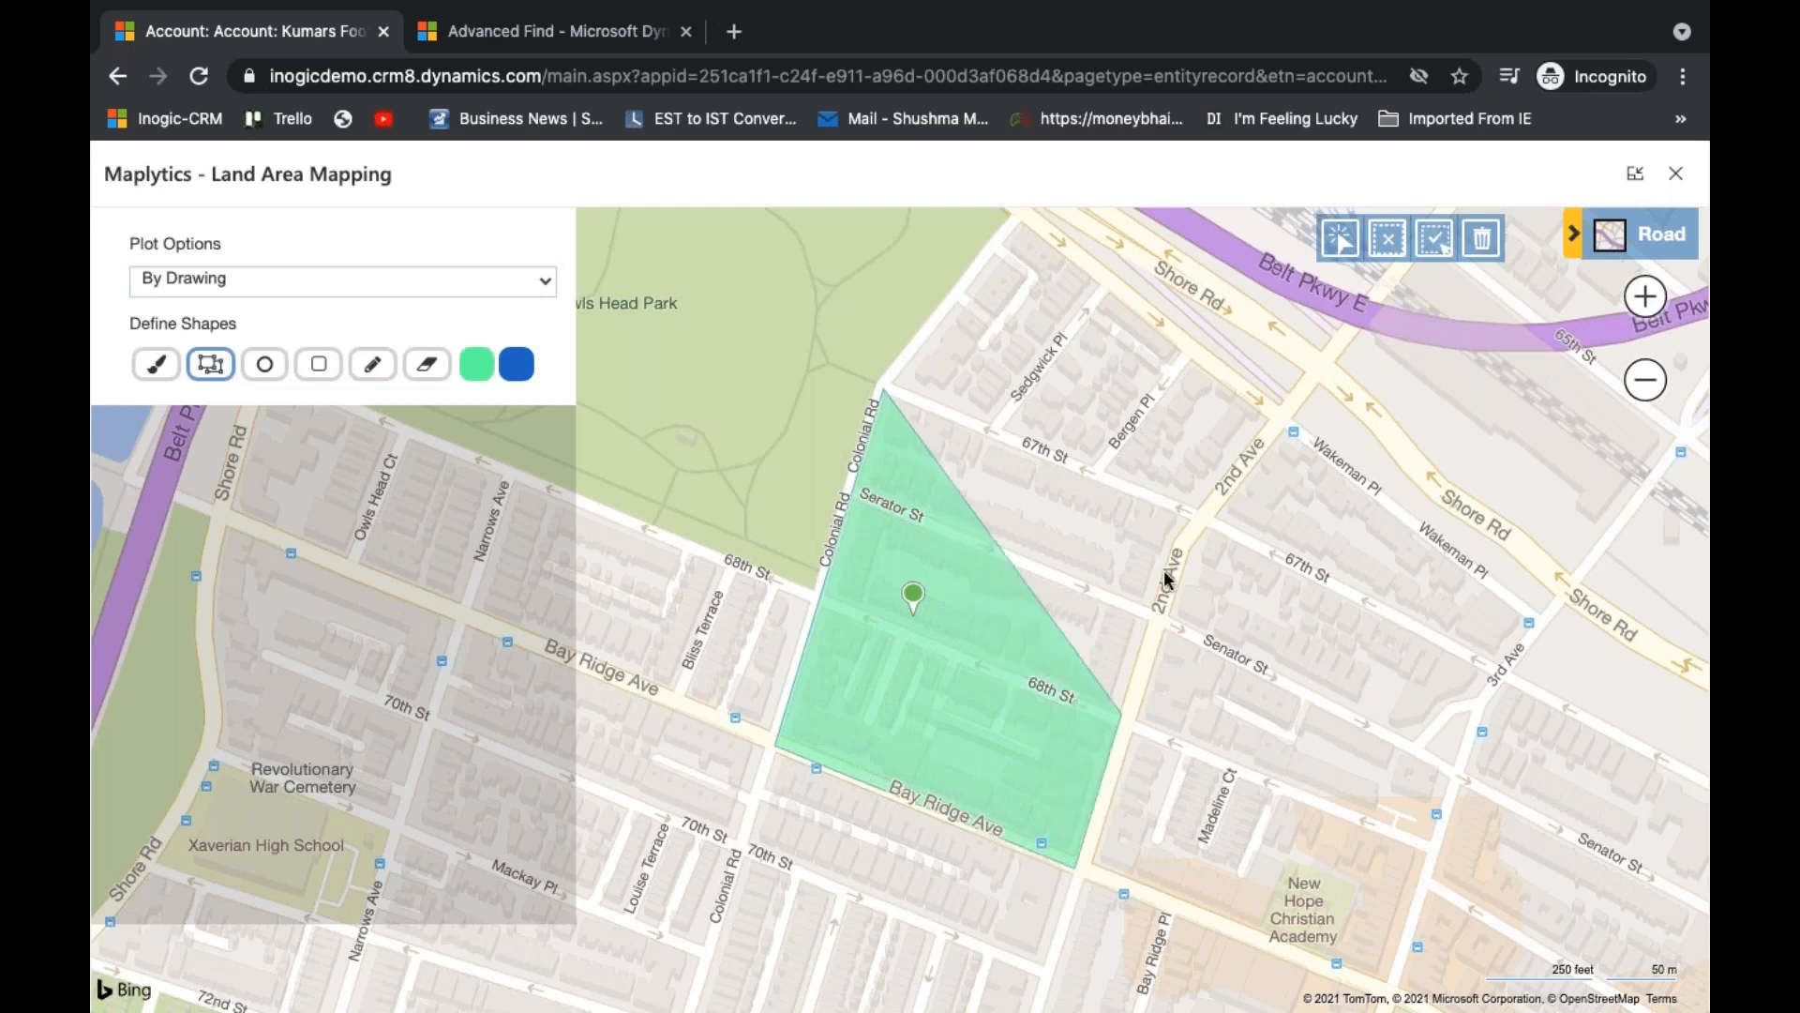
double_click(1197, 512)
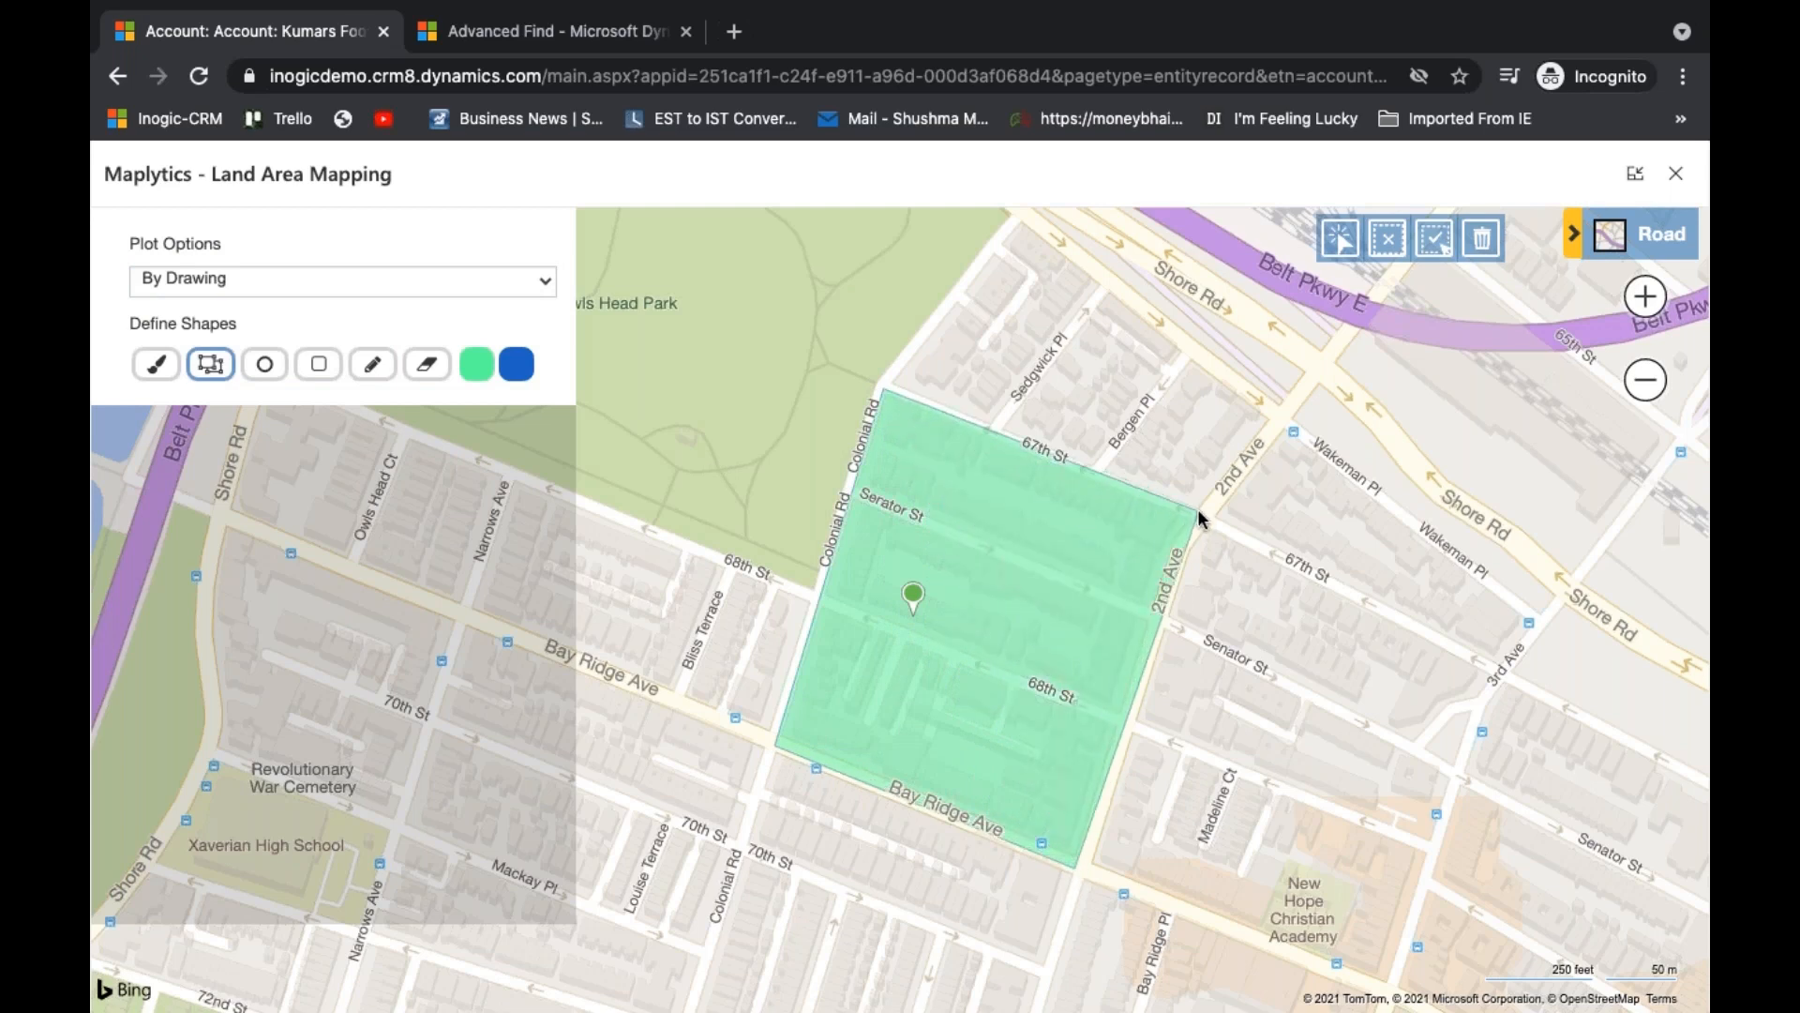
- Select the drawn polygon and assign it to the account with the land name "Land area"
left_click(1345, 233)
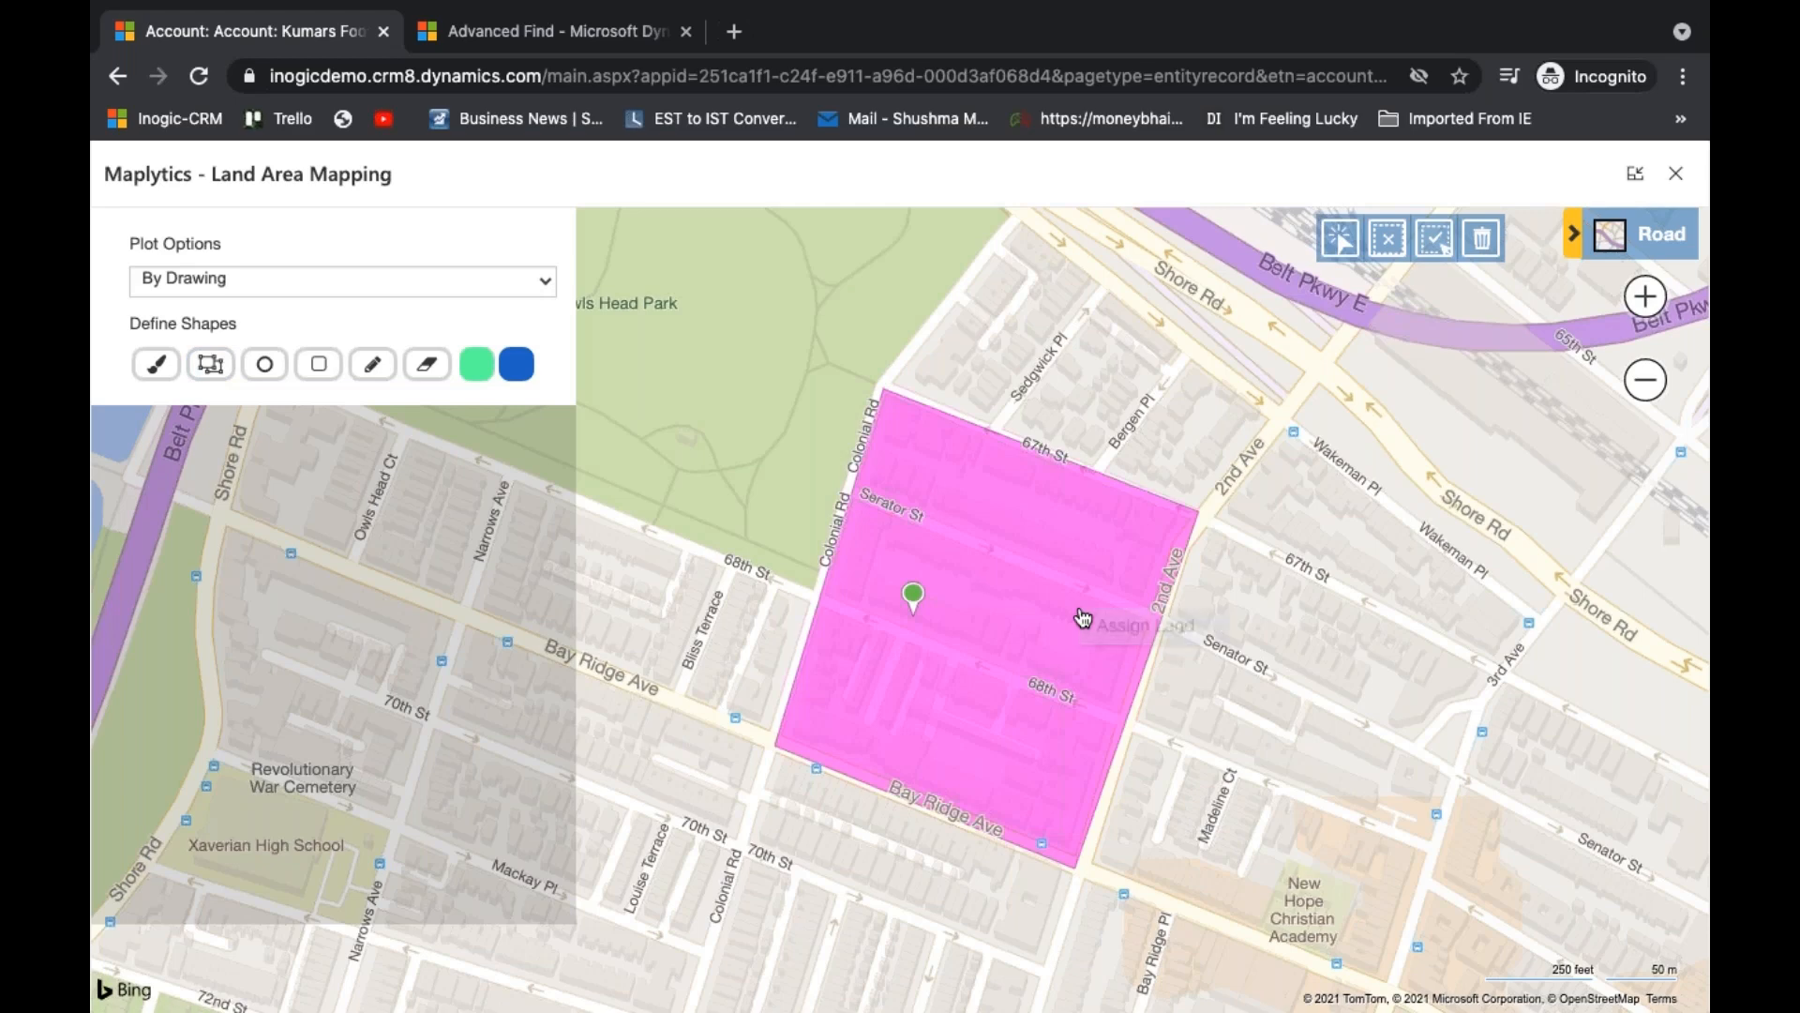
left_click(1078, 614)
left_click(1053, 605)
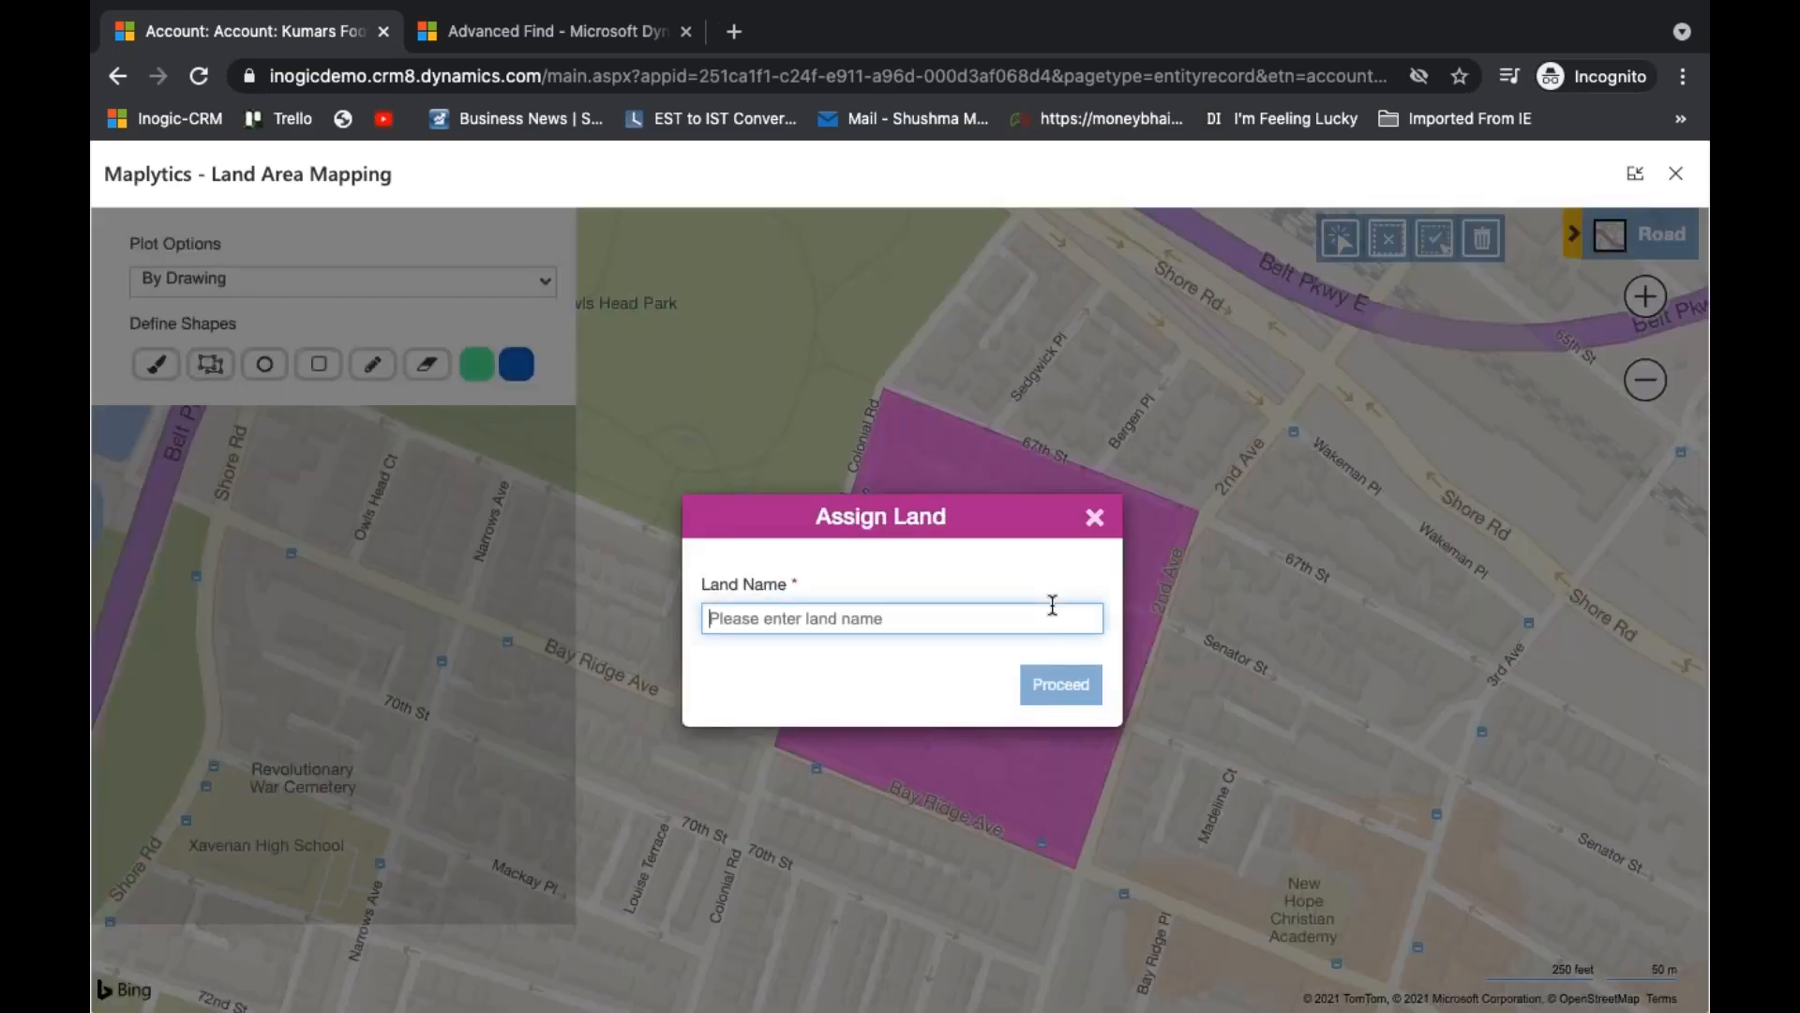
type("Land are")
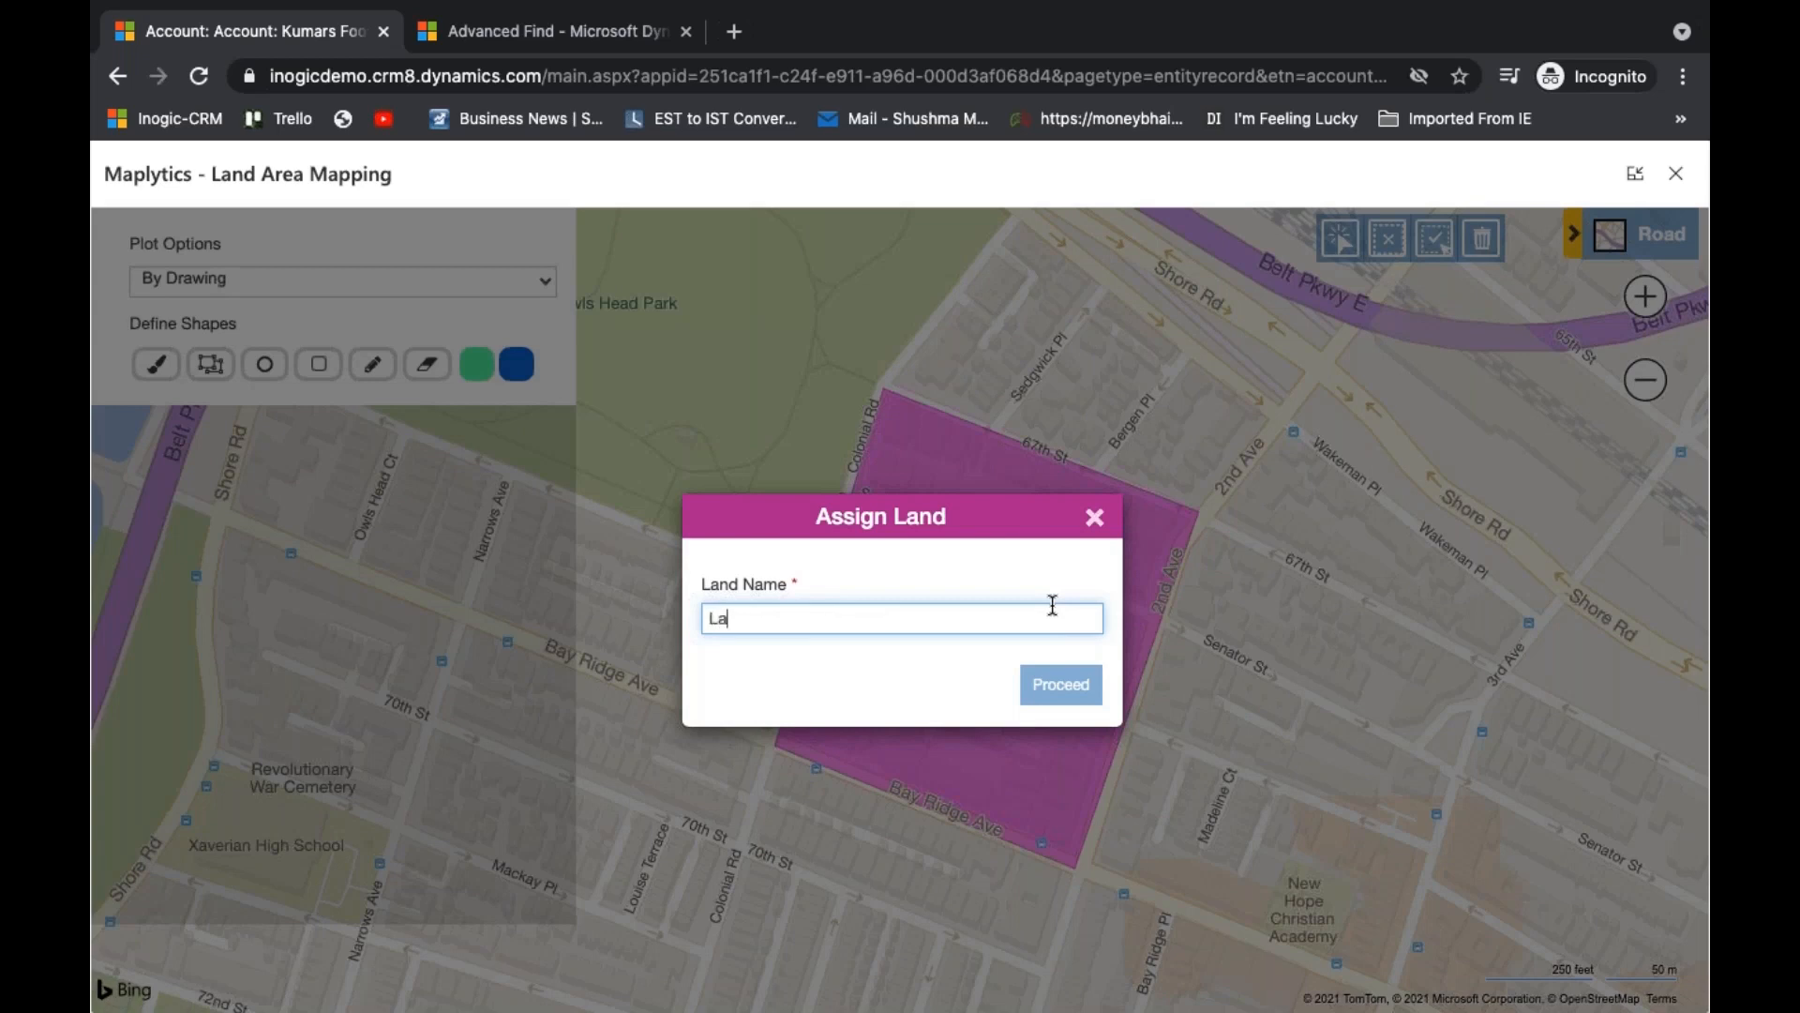
type("a")
left_click(1093, 691)
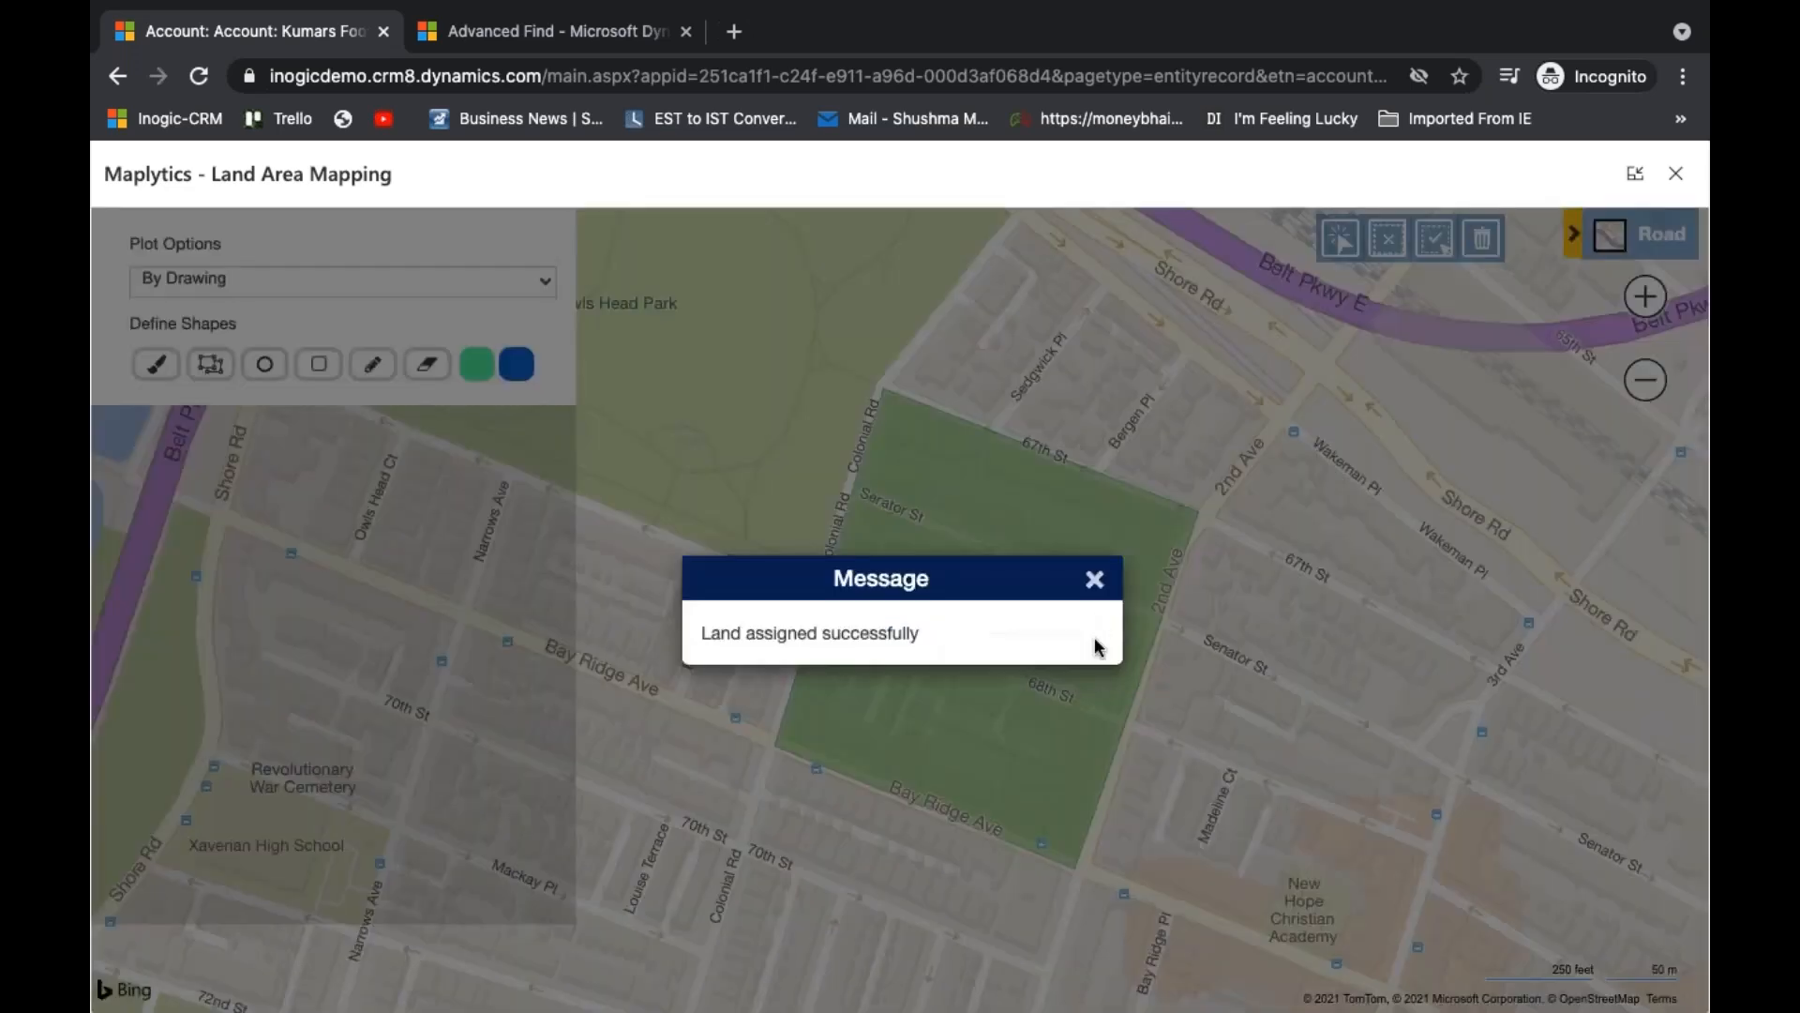
left_click(1094, 579)
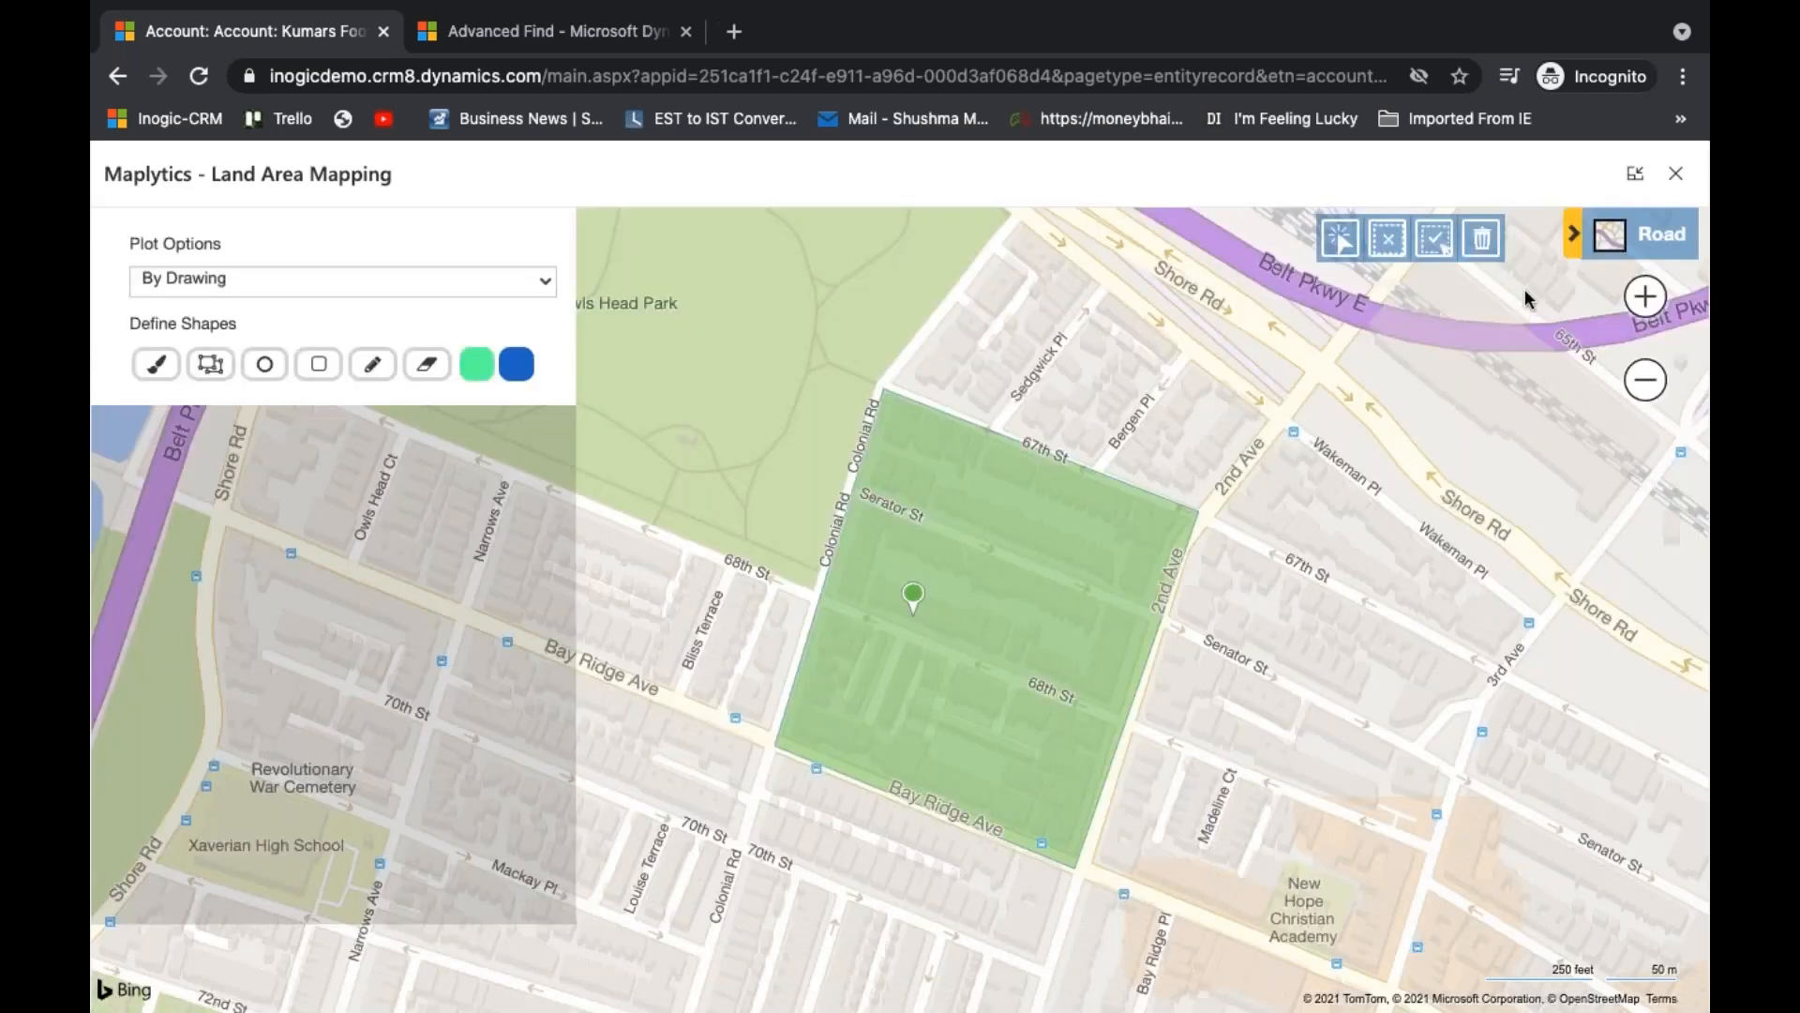
- Return to the Agricultural Farms accounts list and open the Detail Map in an enlarged window
left_click(1677, 176)
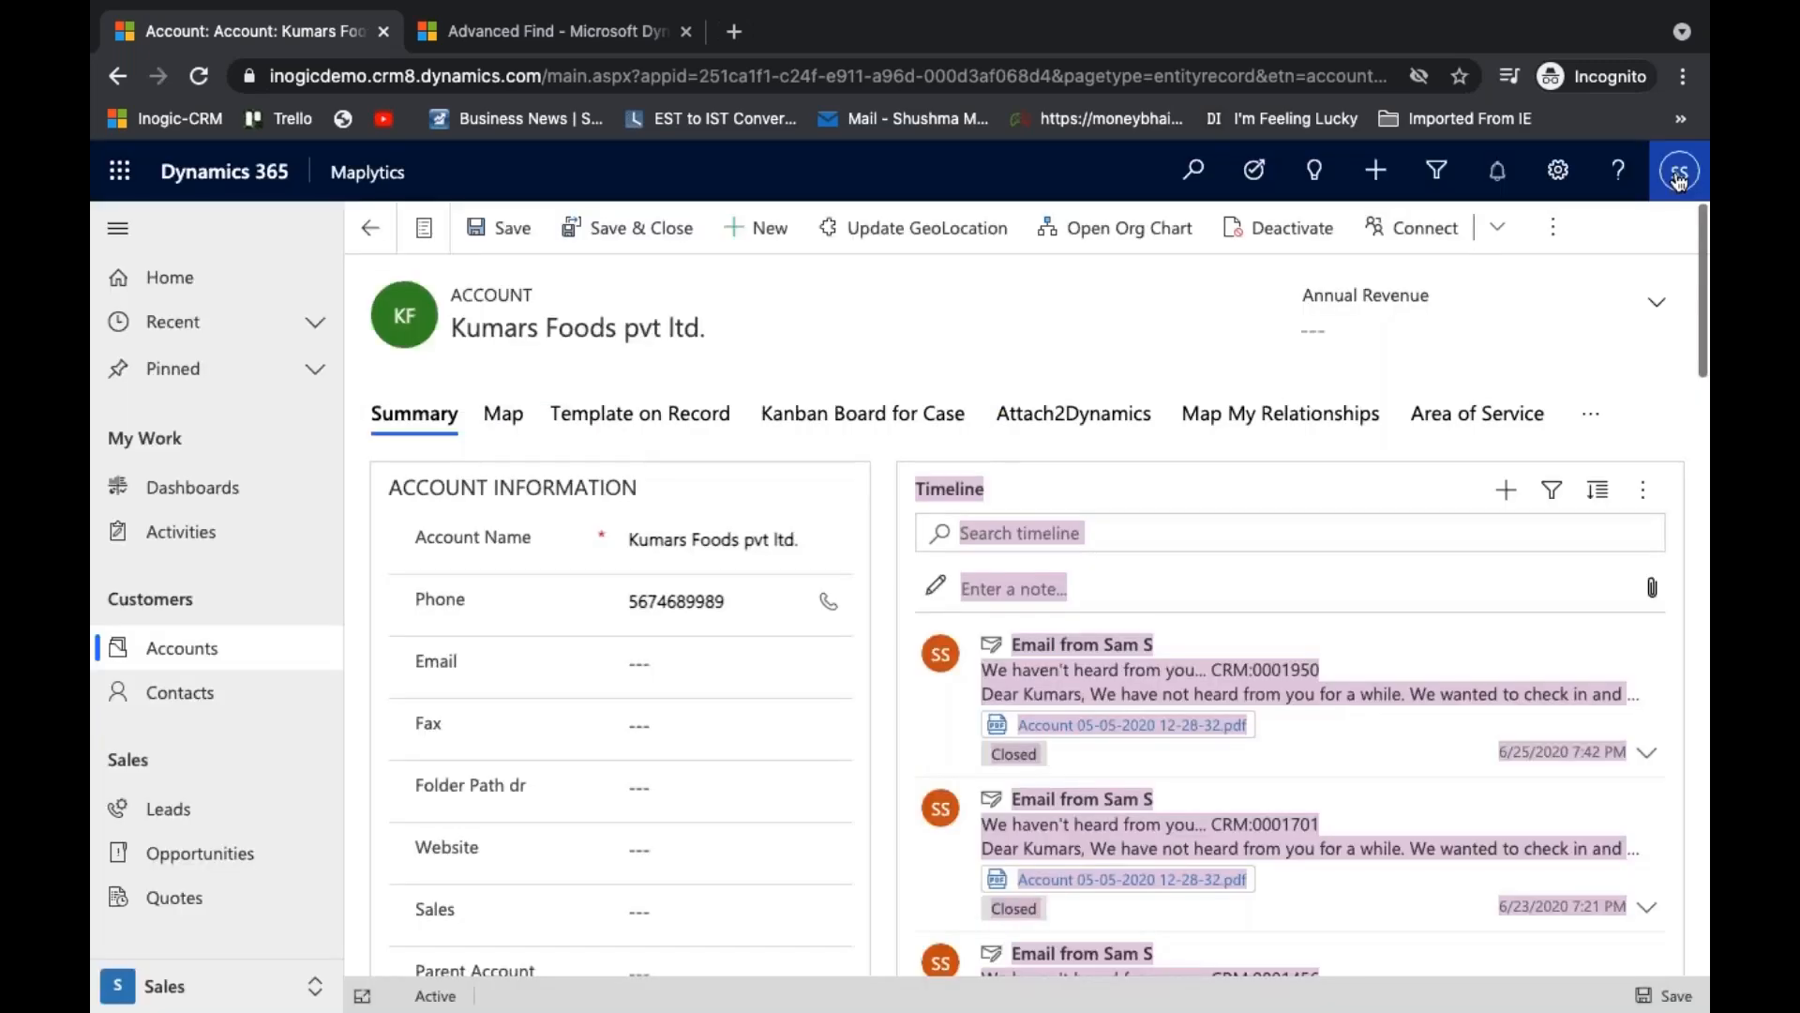
left_click(371, 237)
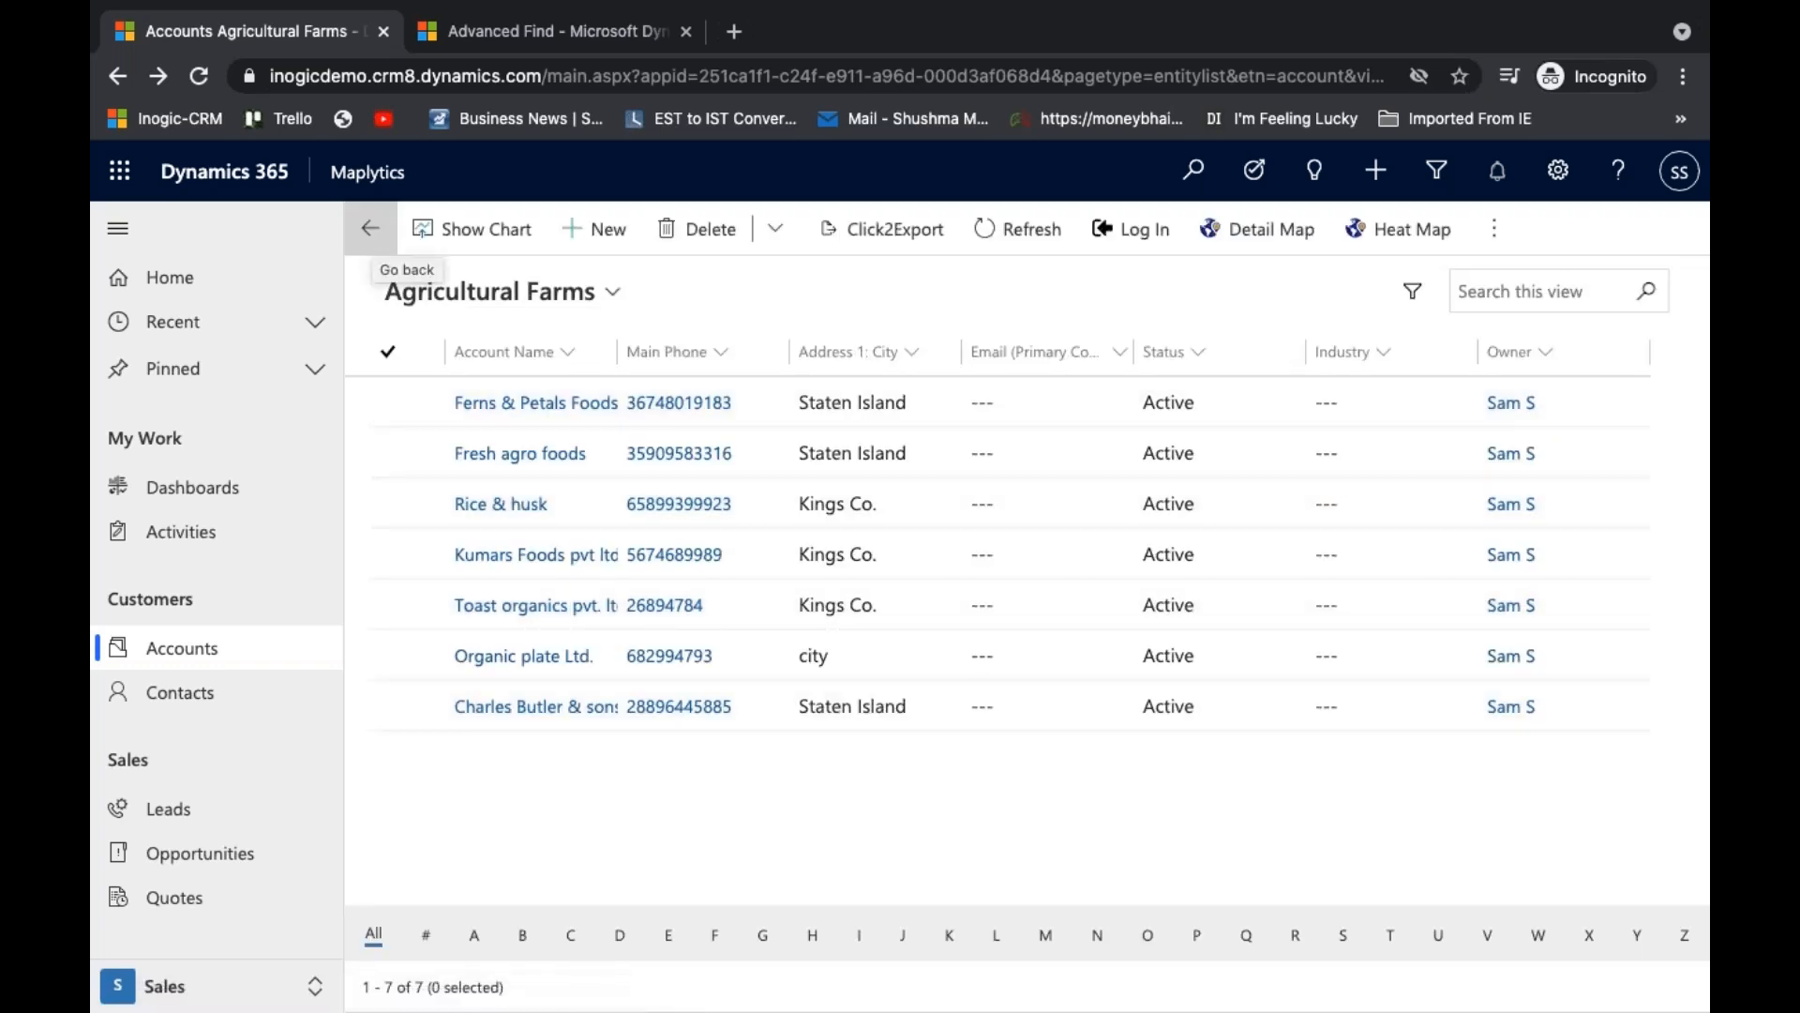
left_click(1270, 231)
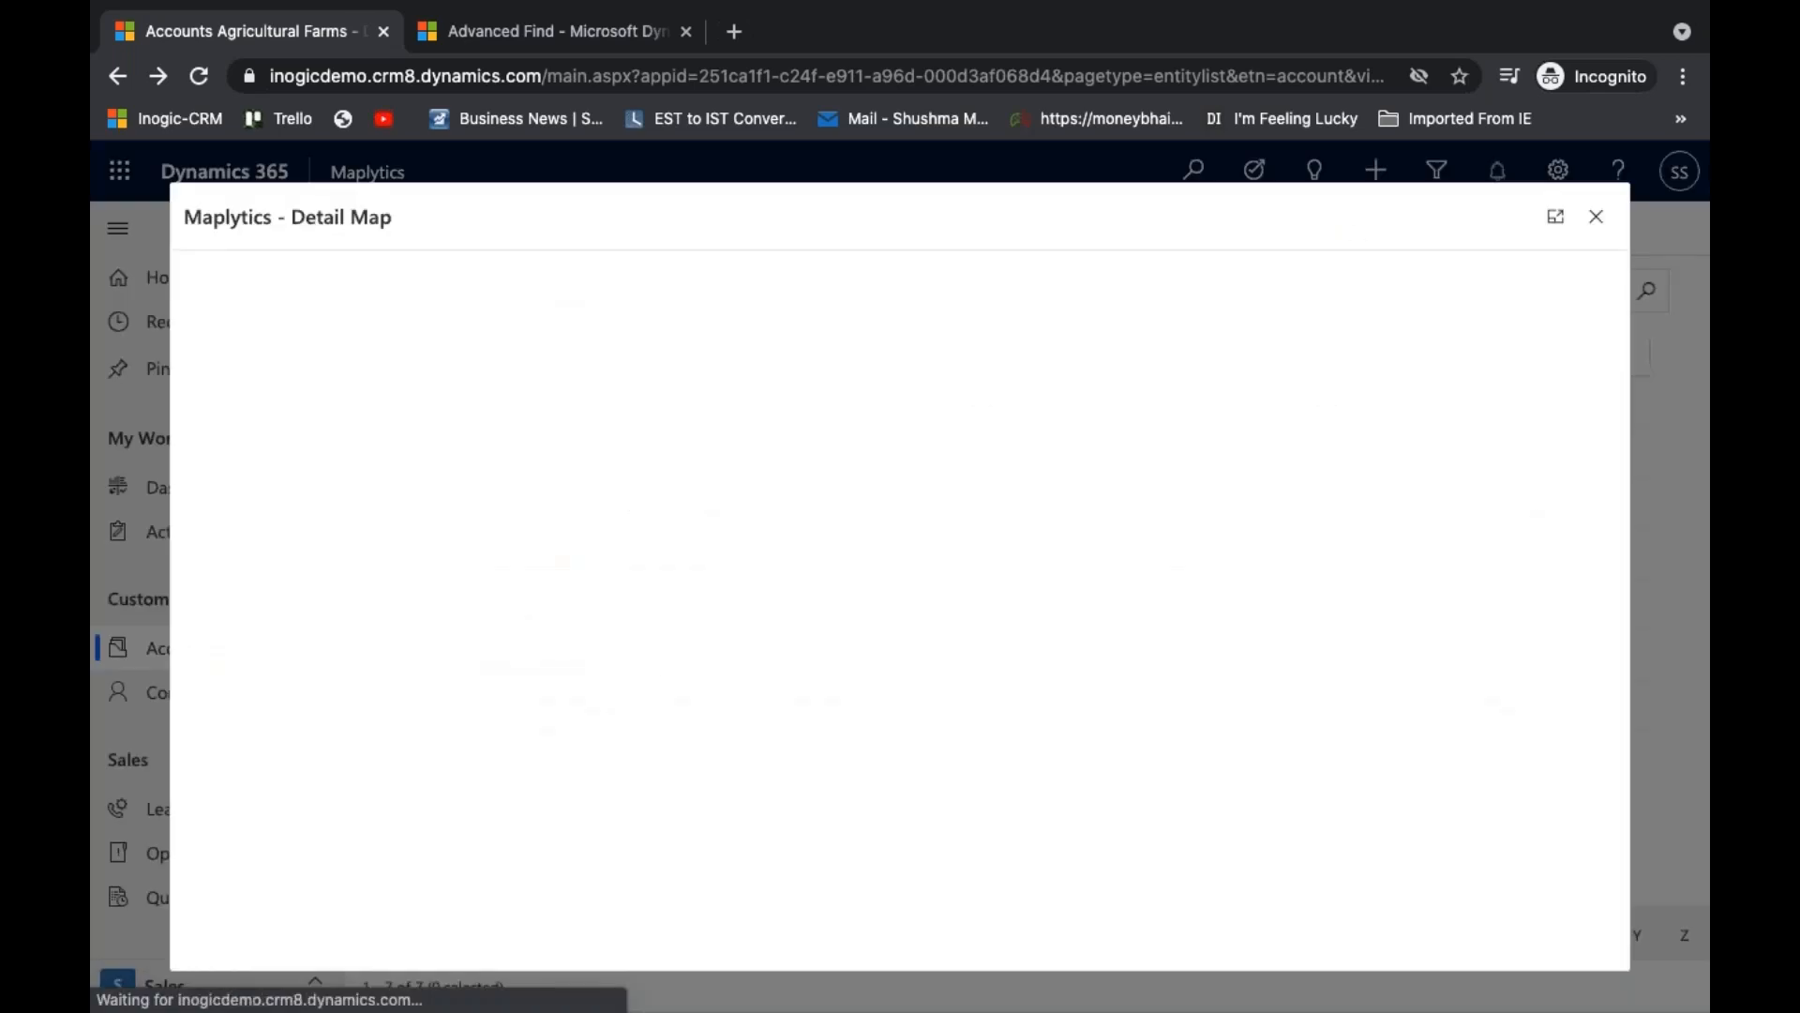
left_click(1556, 216)
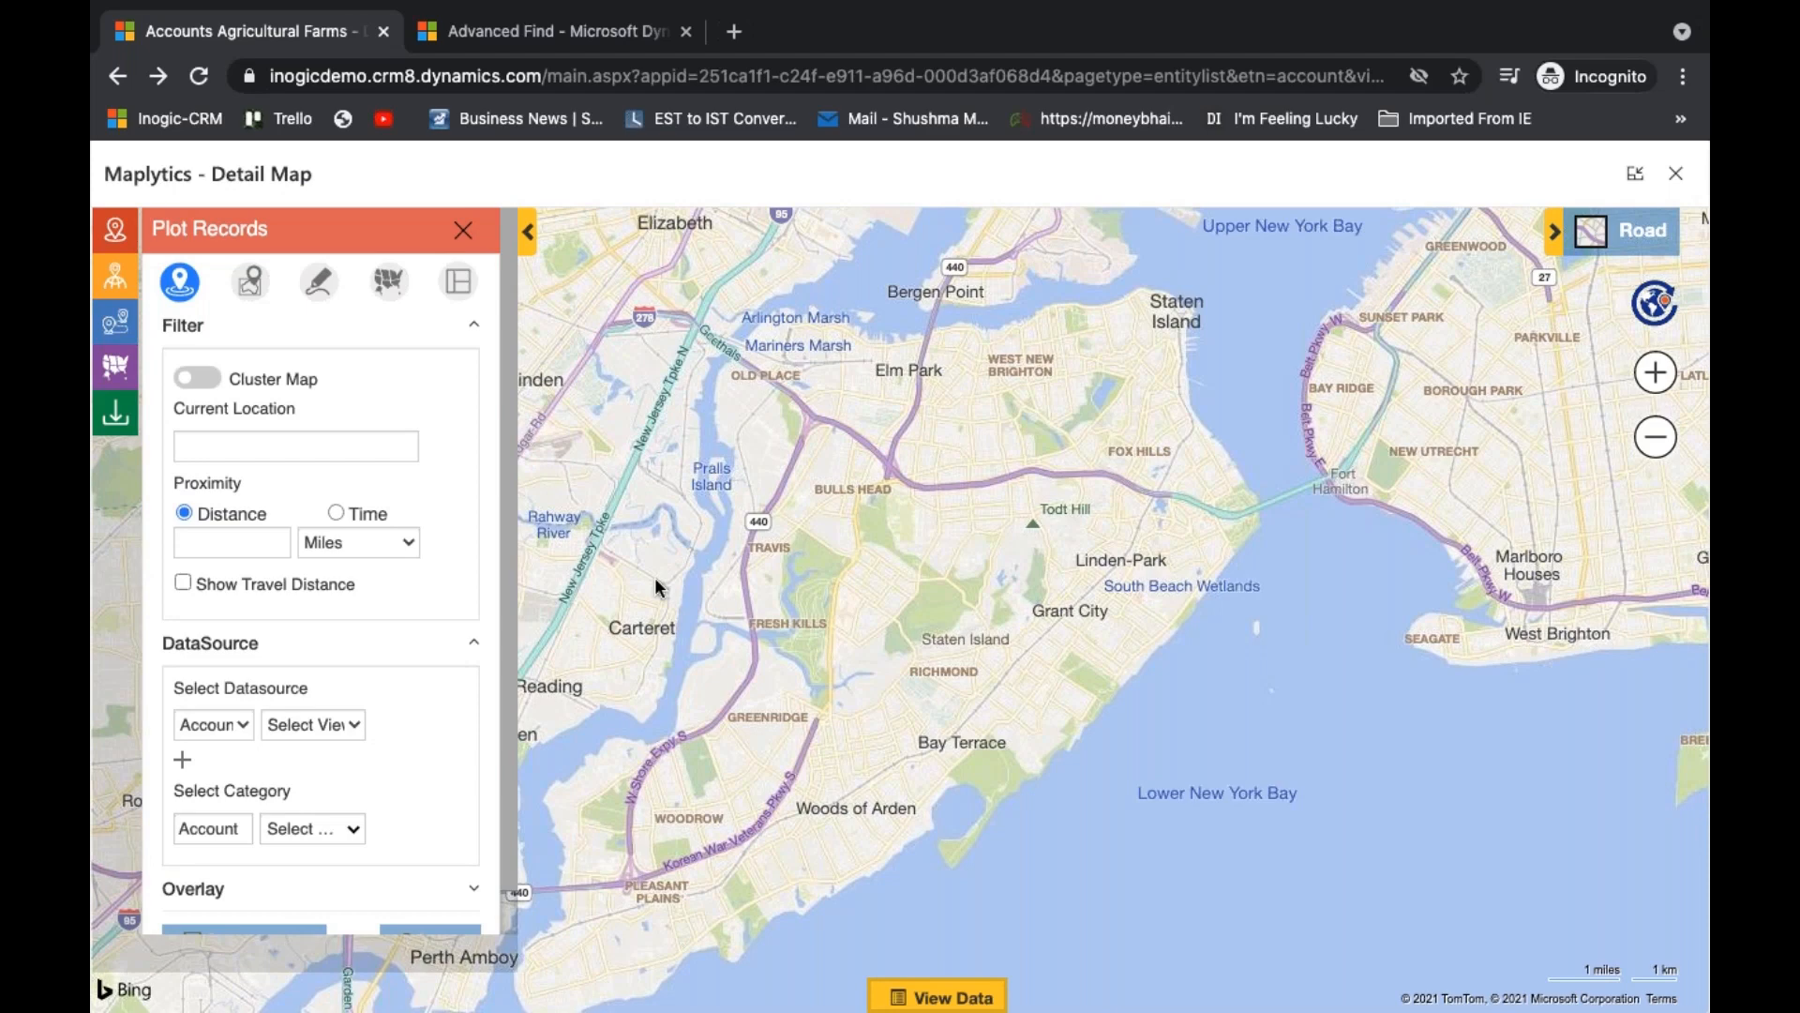
- Plot the accounts from the Agricultural Farms view on the Detail Map
left_click(336, 723)
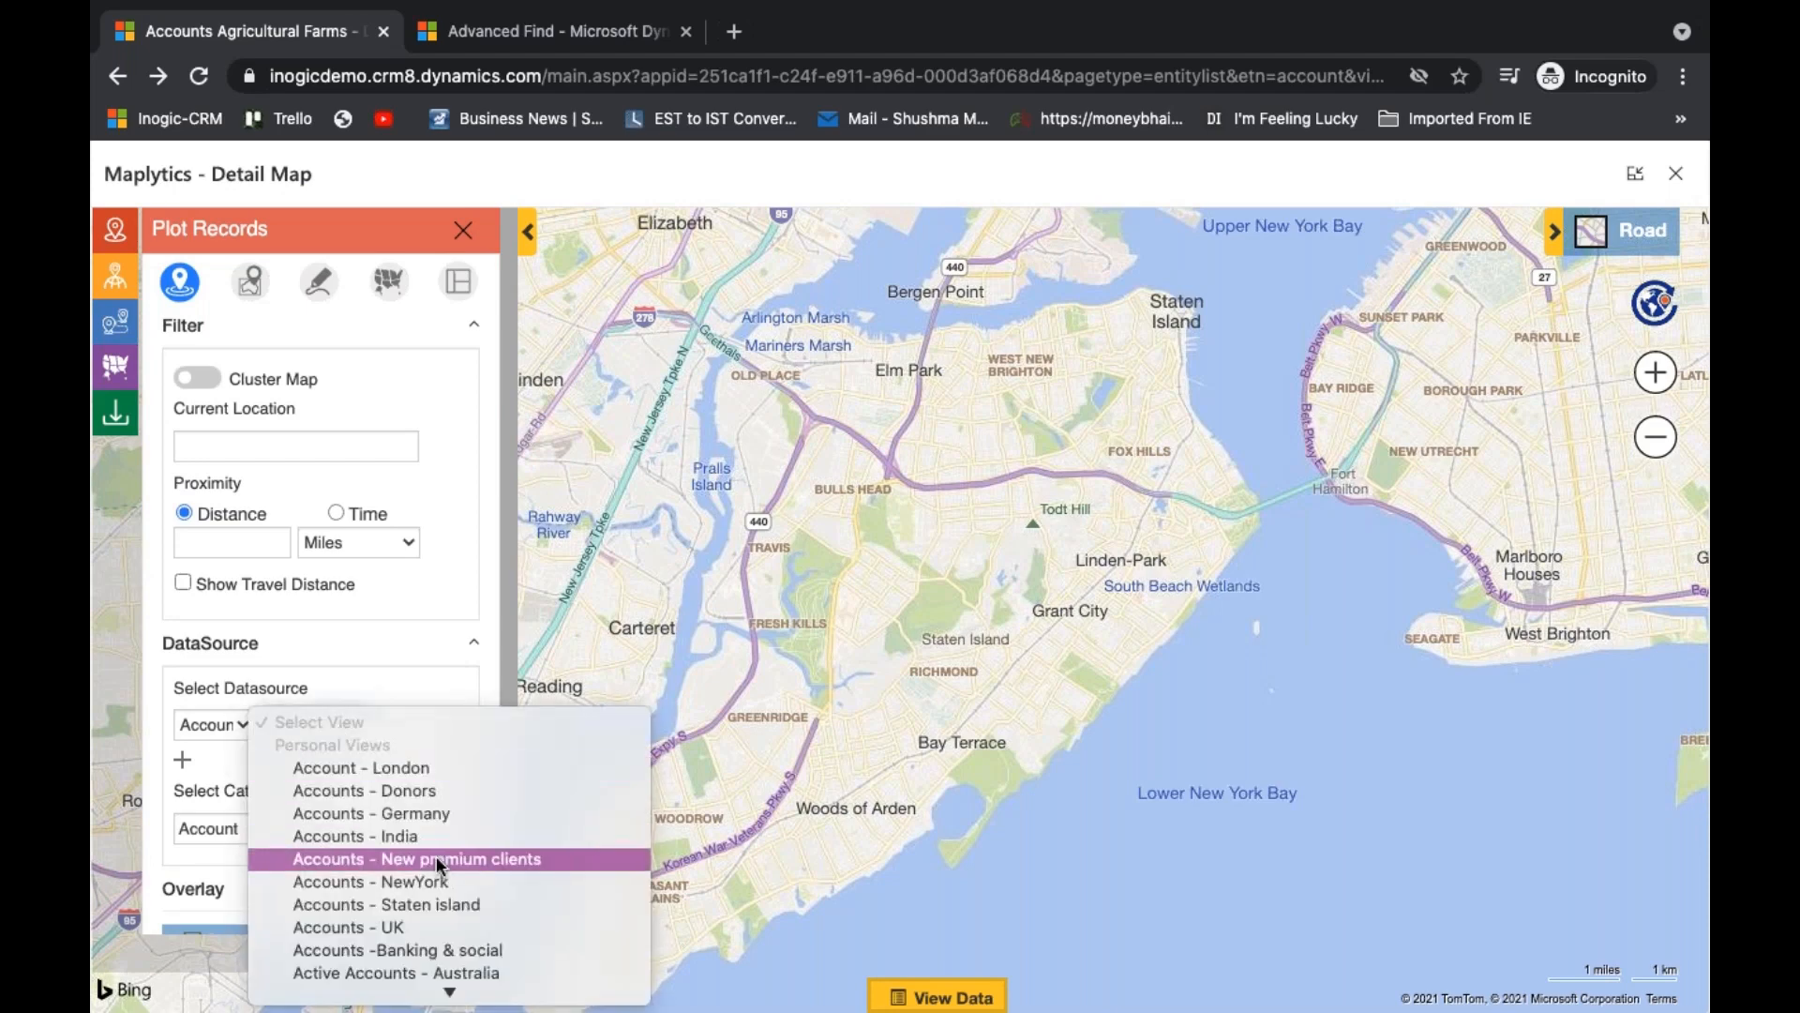
scroll(436, 857, "down", 5)
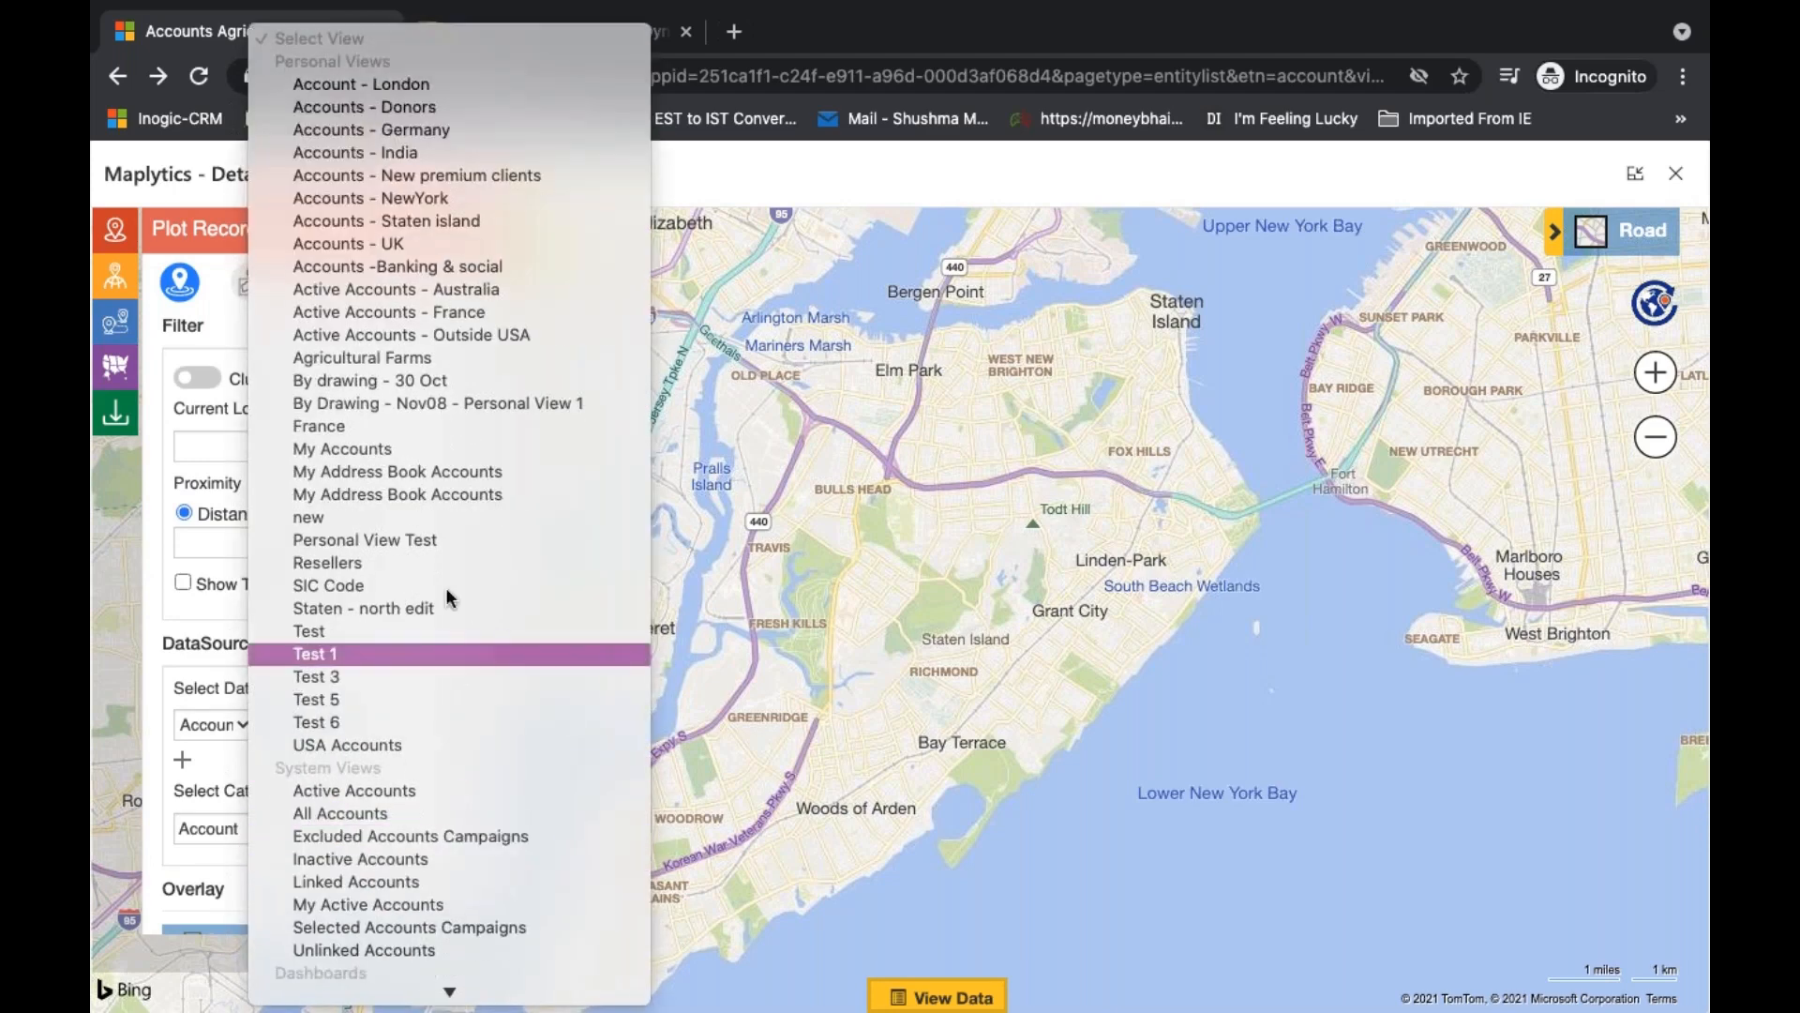
left_click(398, 358)
scroll(394, 755, "down", 1)
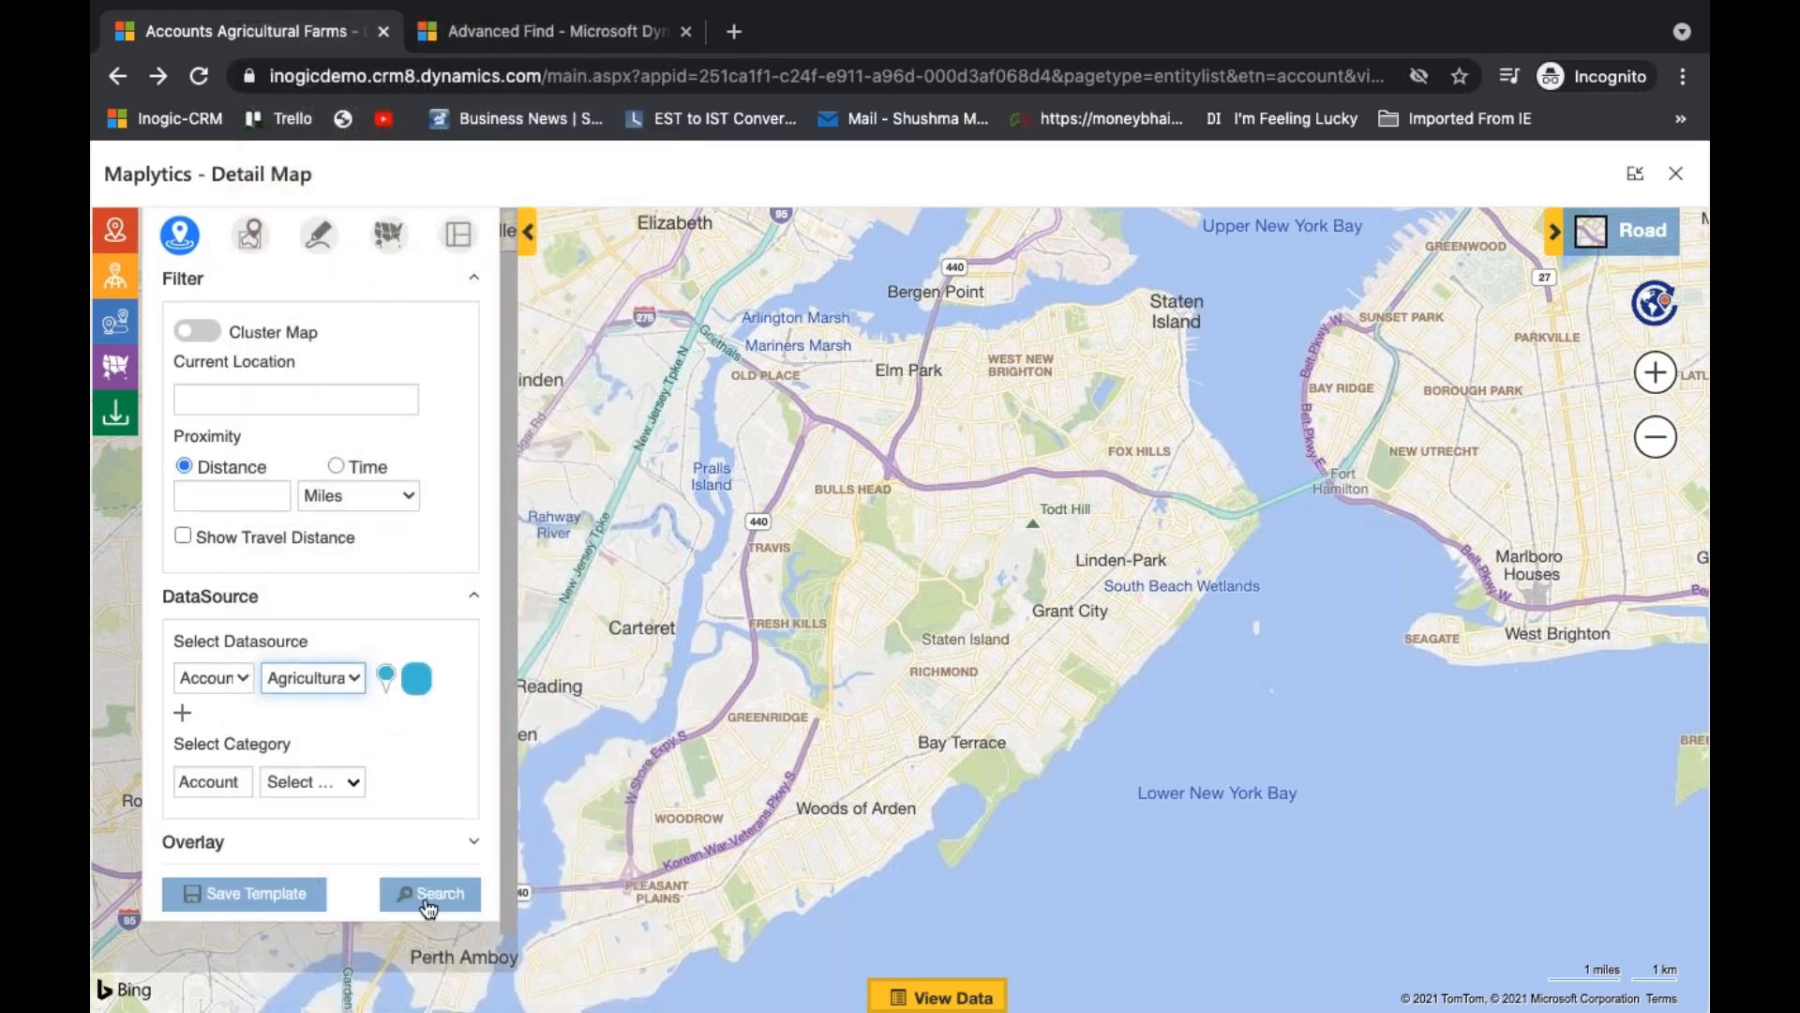
left_click(429, 893)
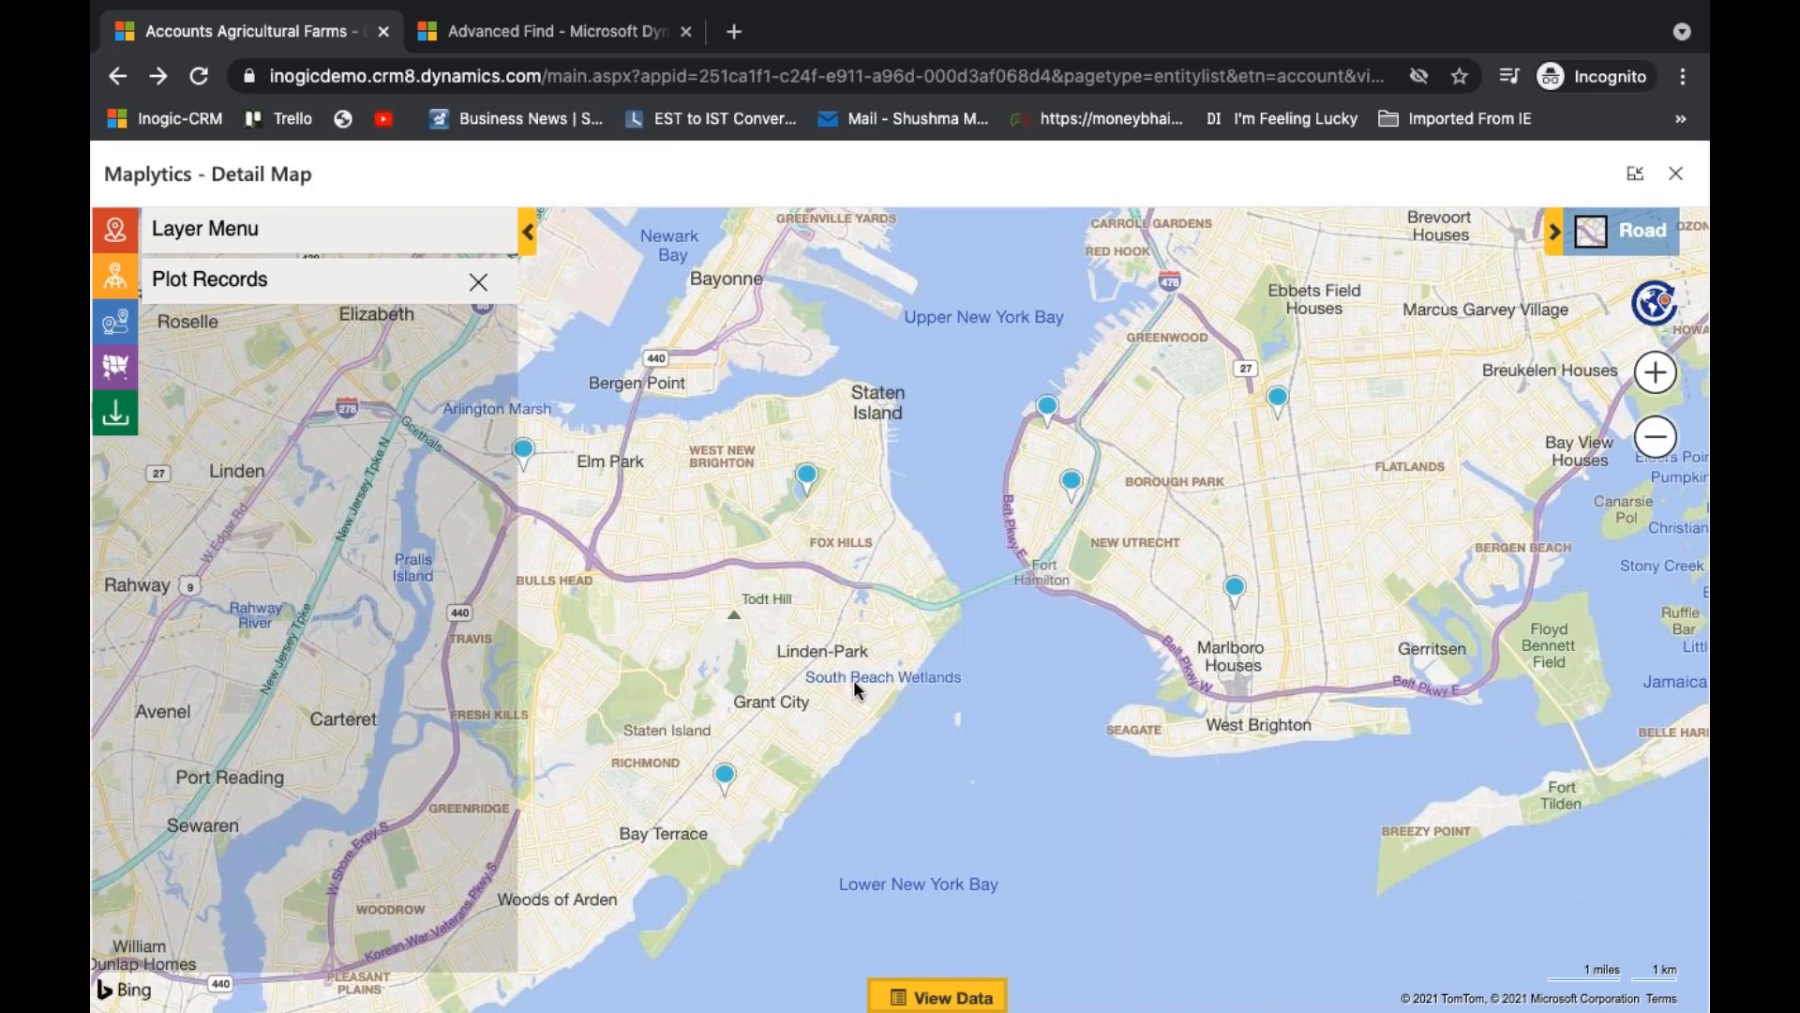
- Show the land area of the Organic plate Ltd. account on the map
mouse_move(1236, 598)
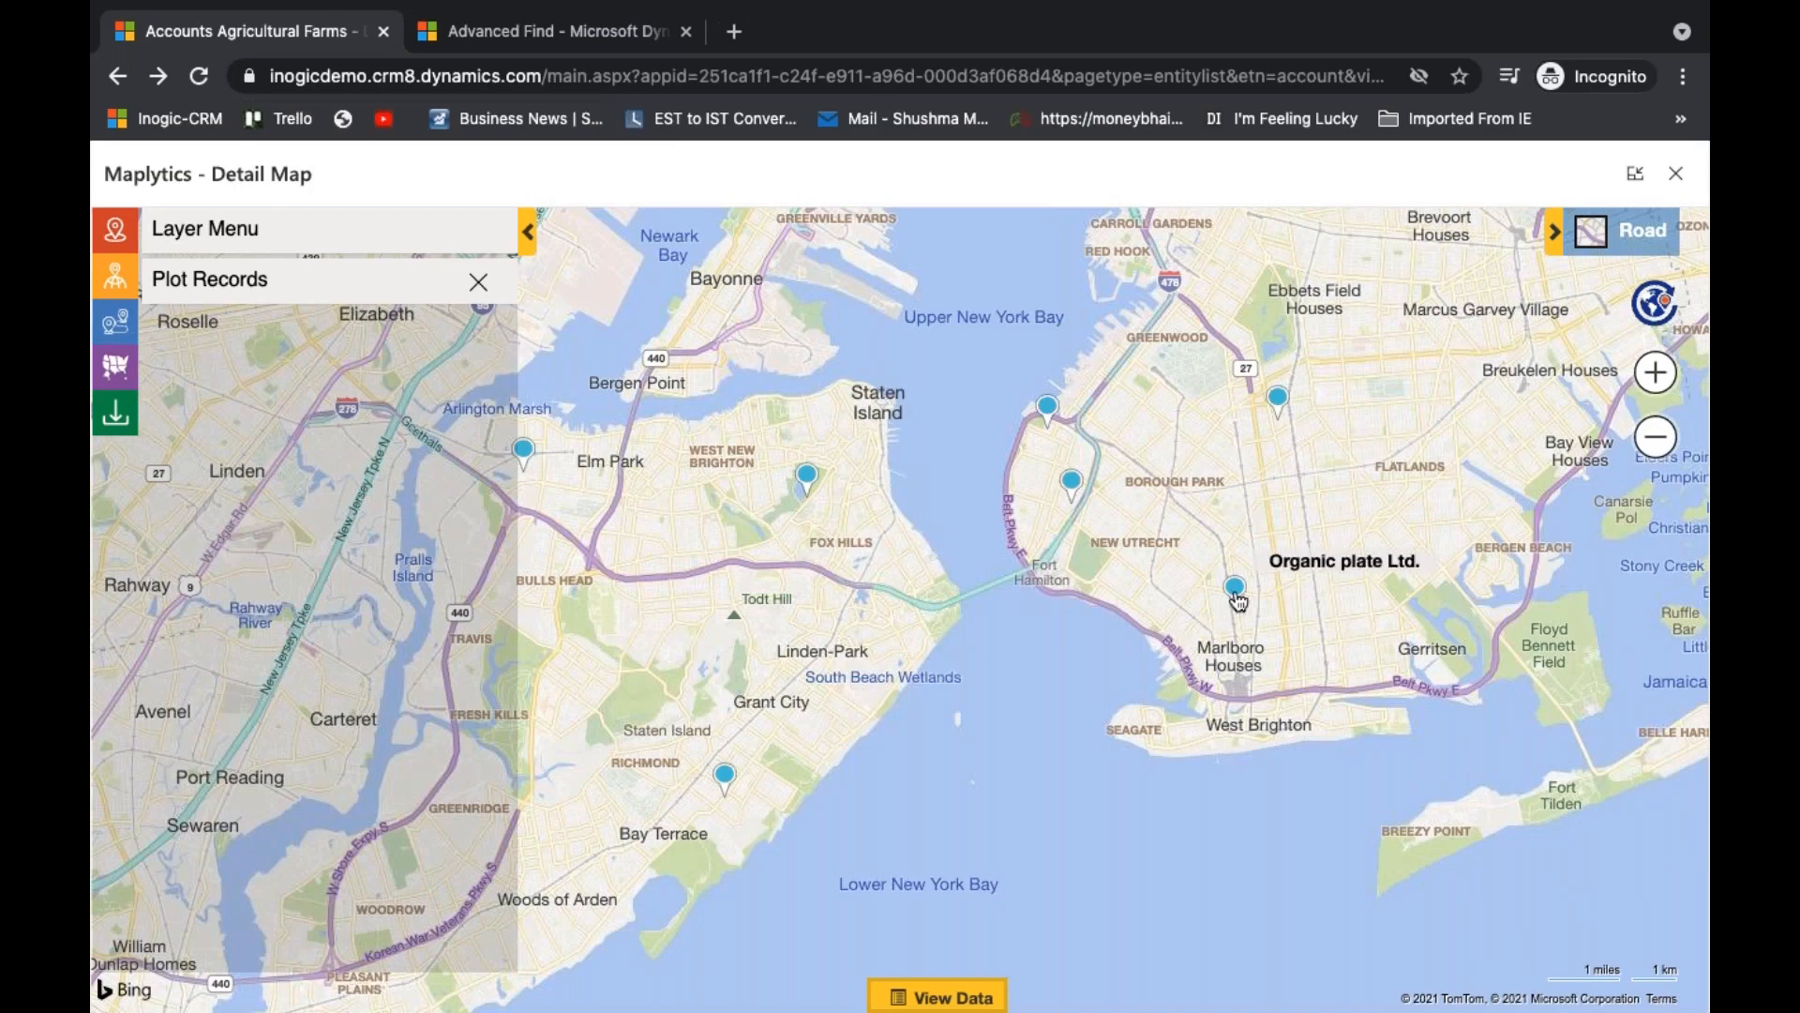
right_click(1236, 595)
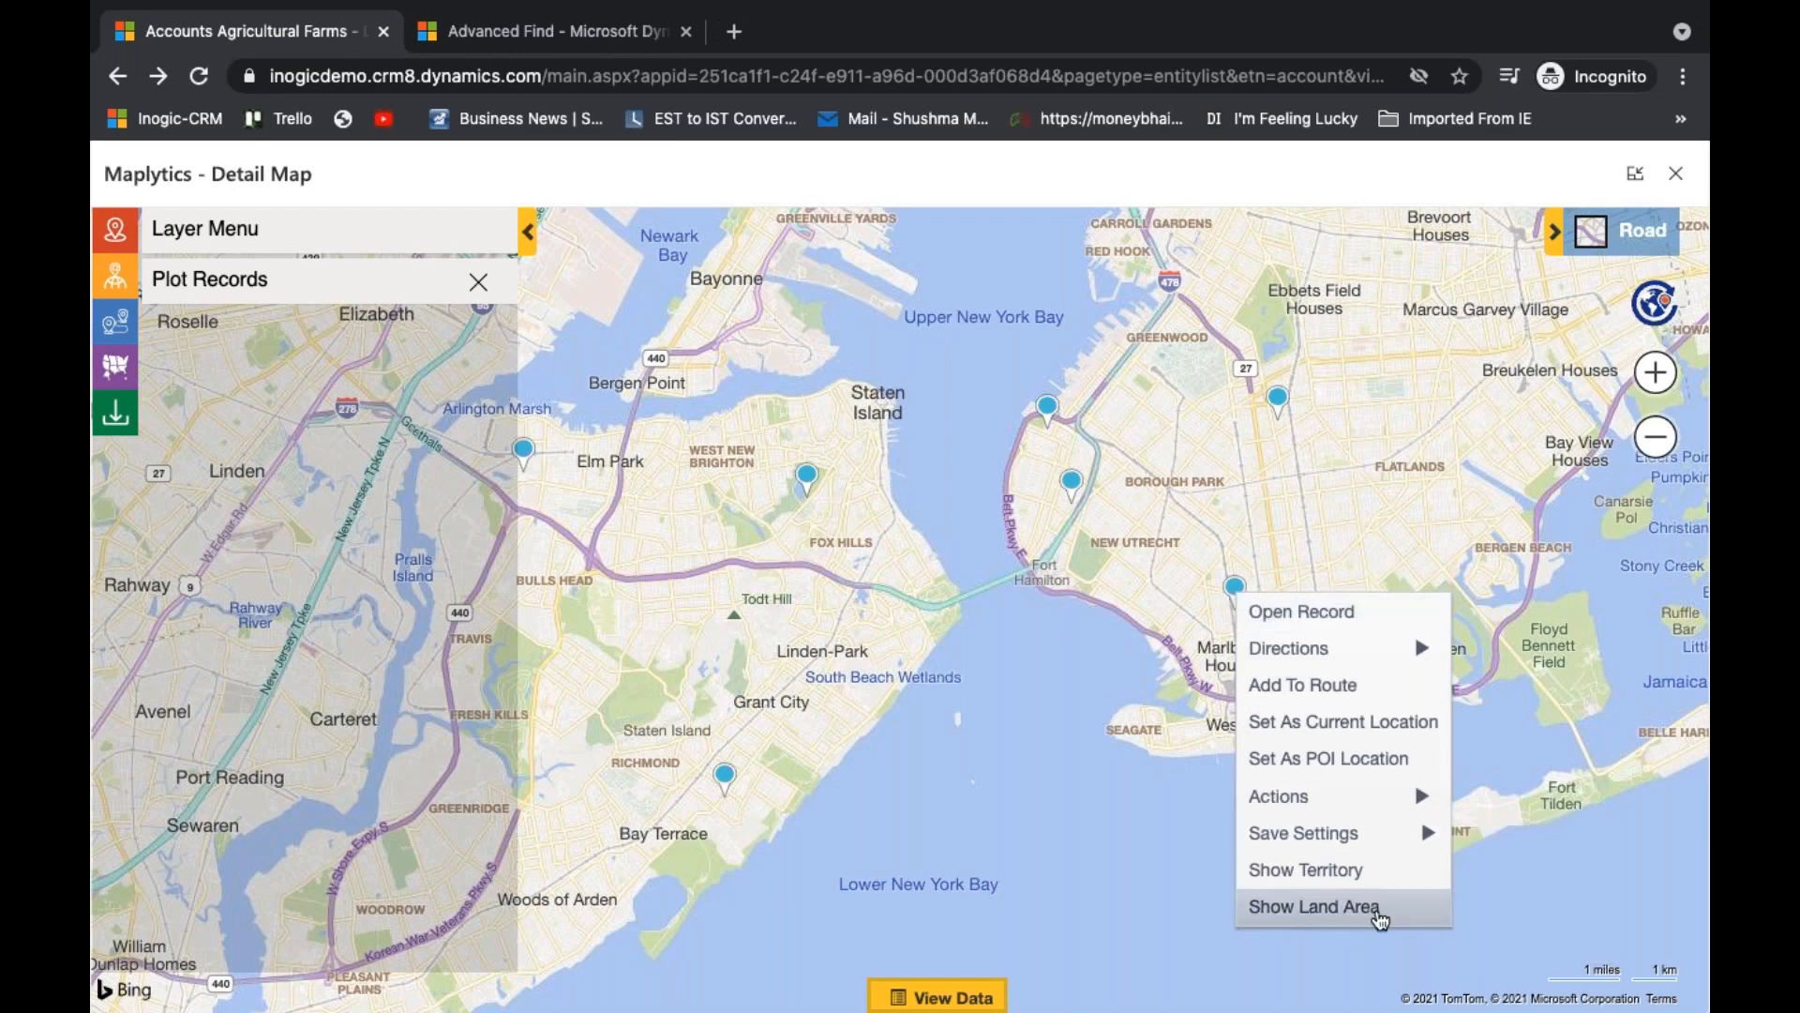
left_click(1314, 906)
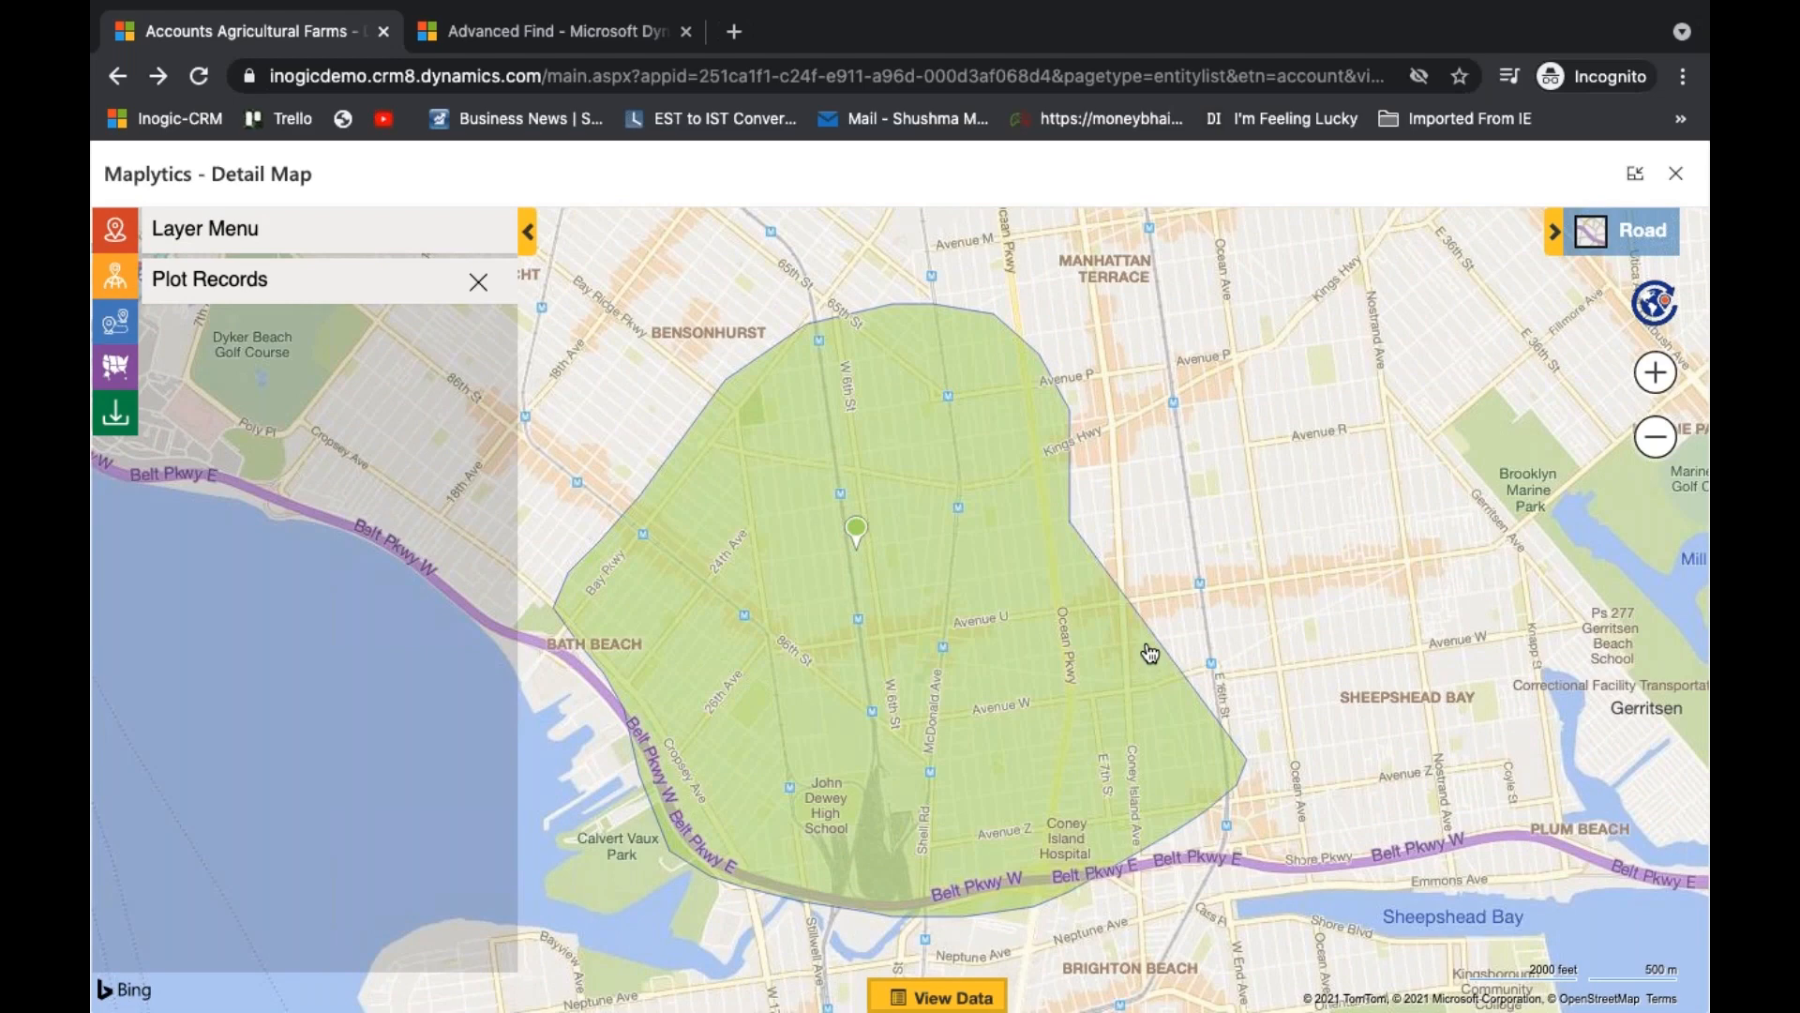
scroll(997, 814, "down", 2)
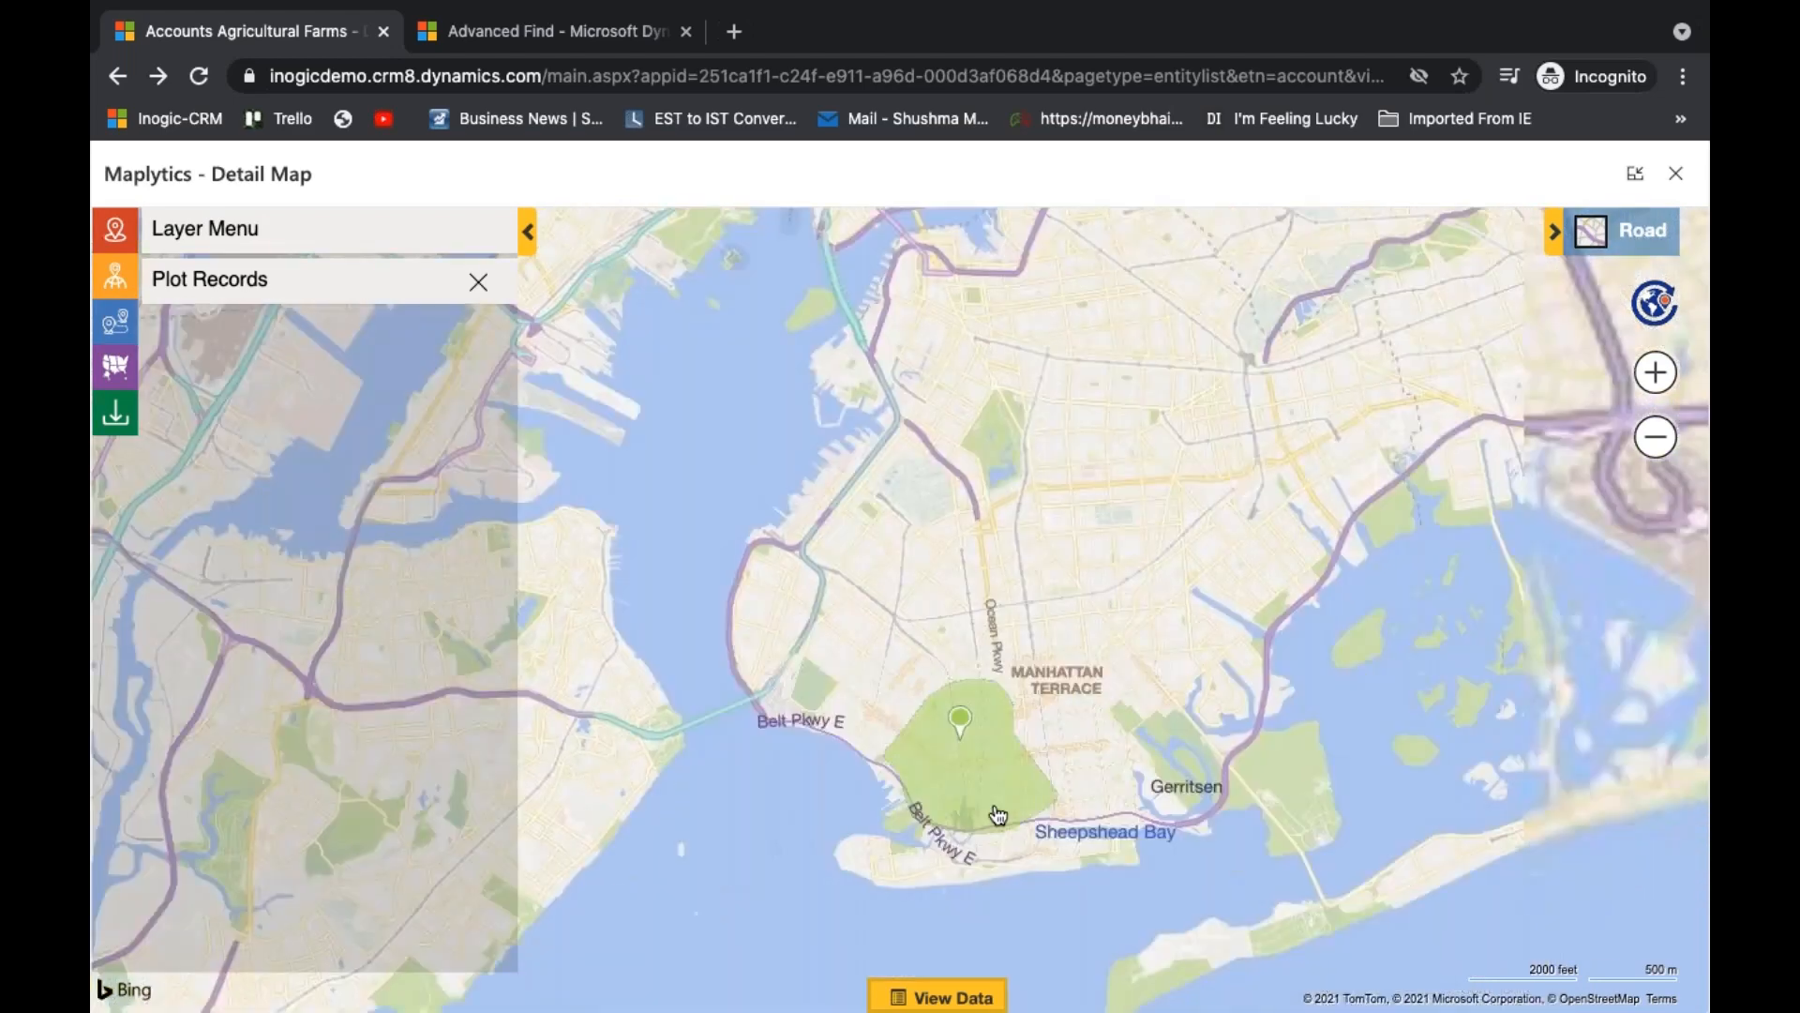
- Show the land area of the Rice & husk account and check the options available for its pin
mouse_move(1004, 539)
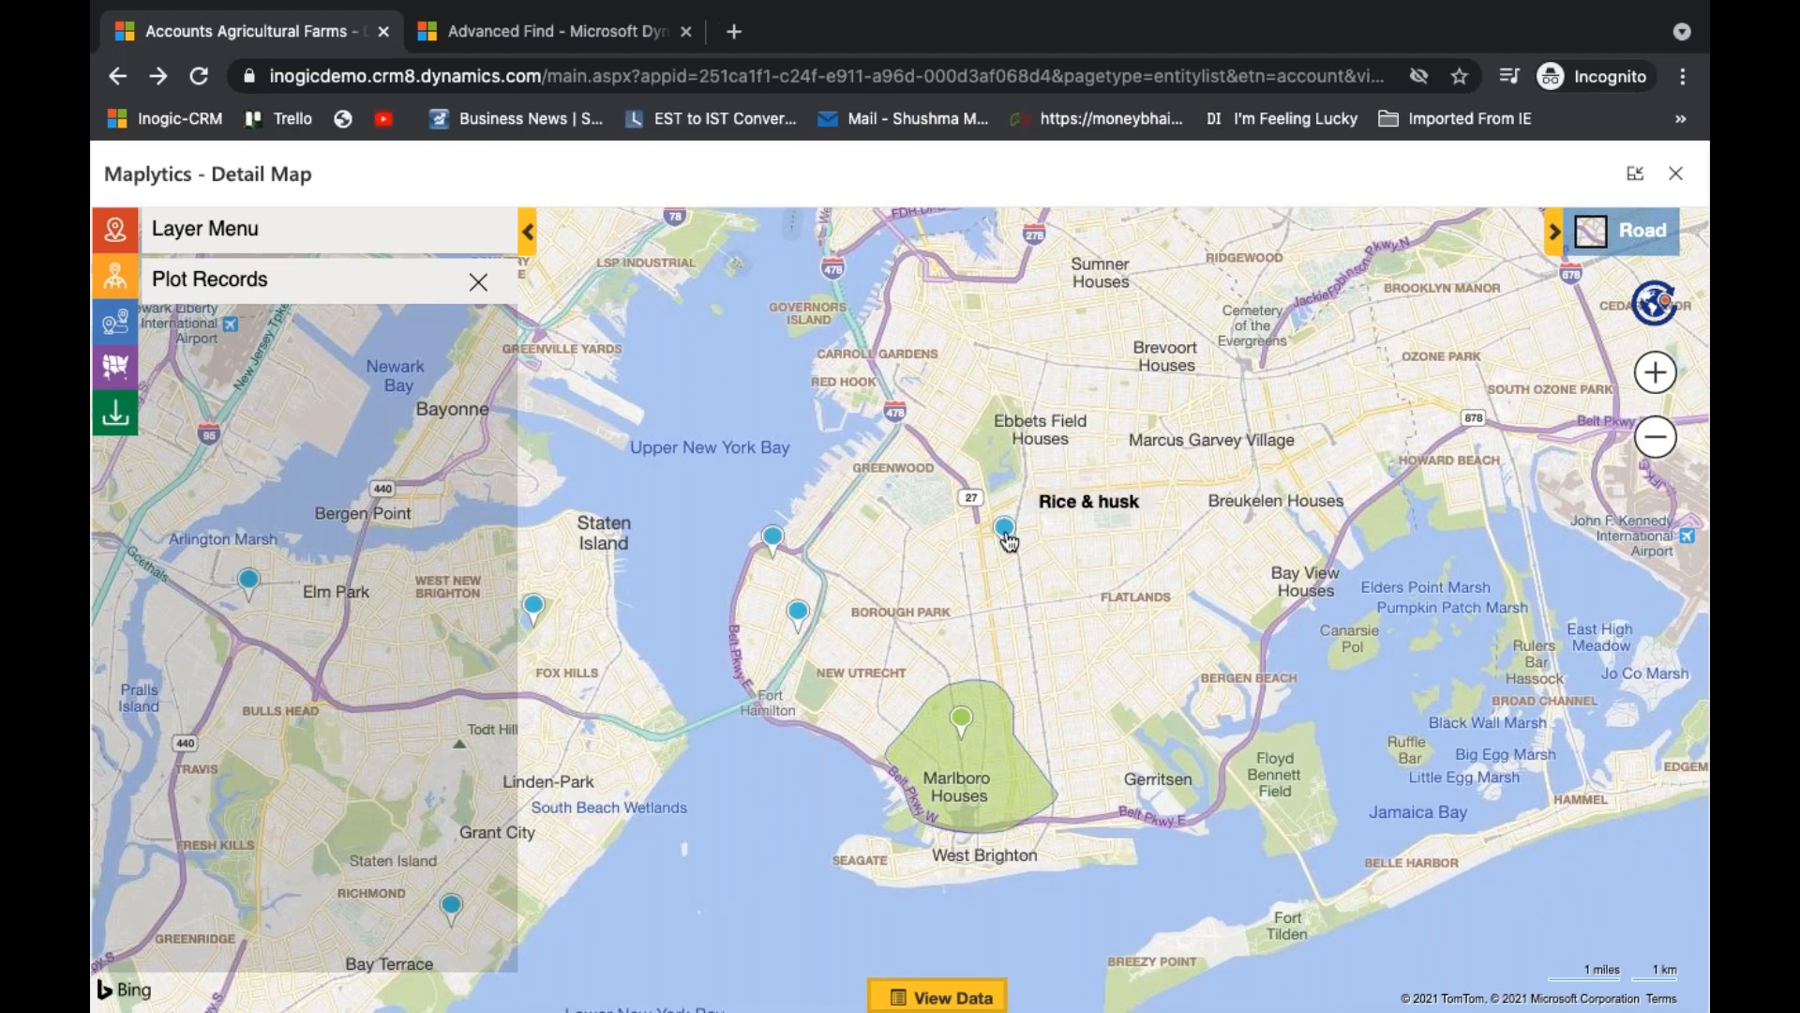
right_click(1005, 530)
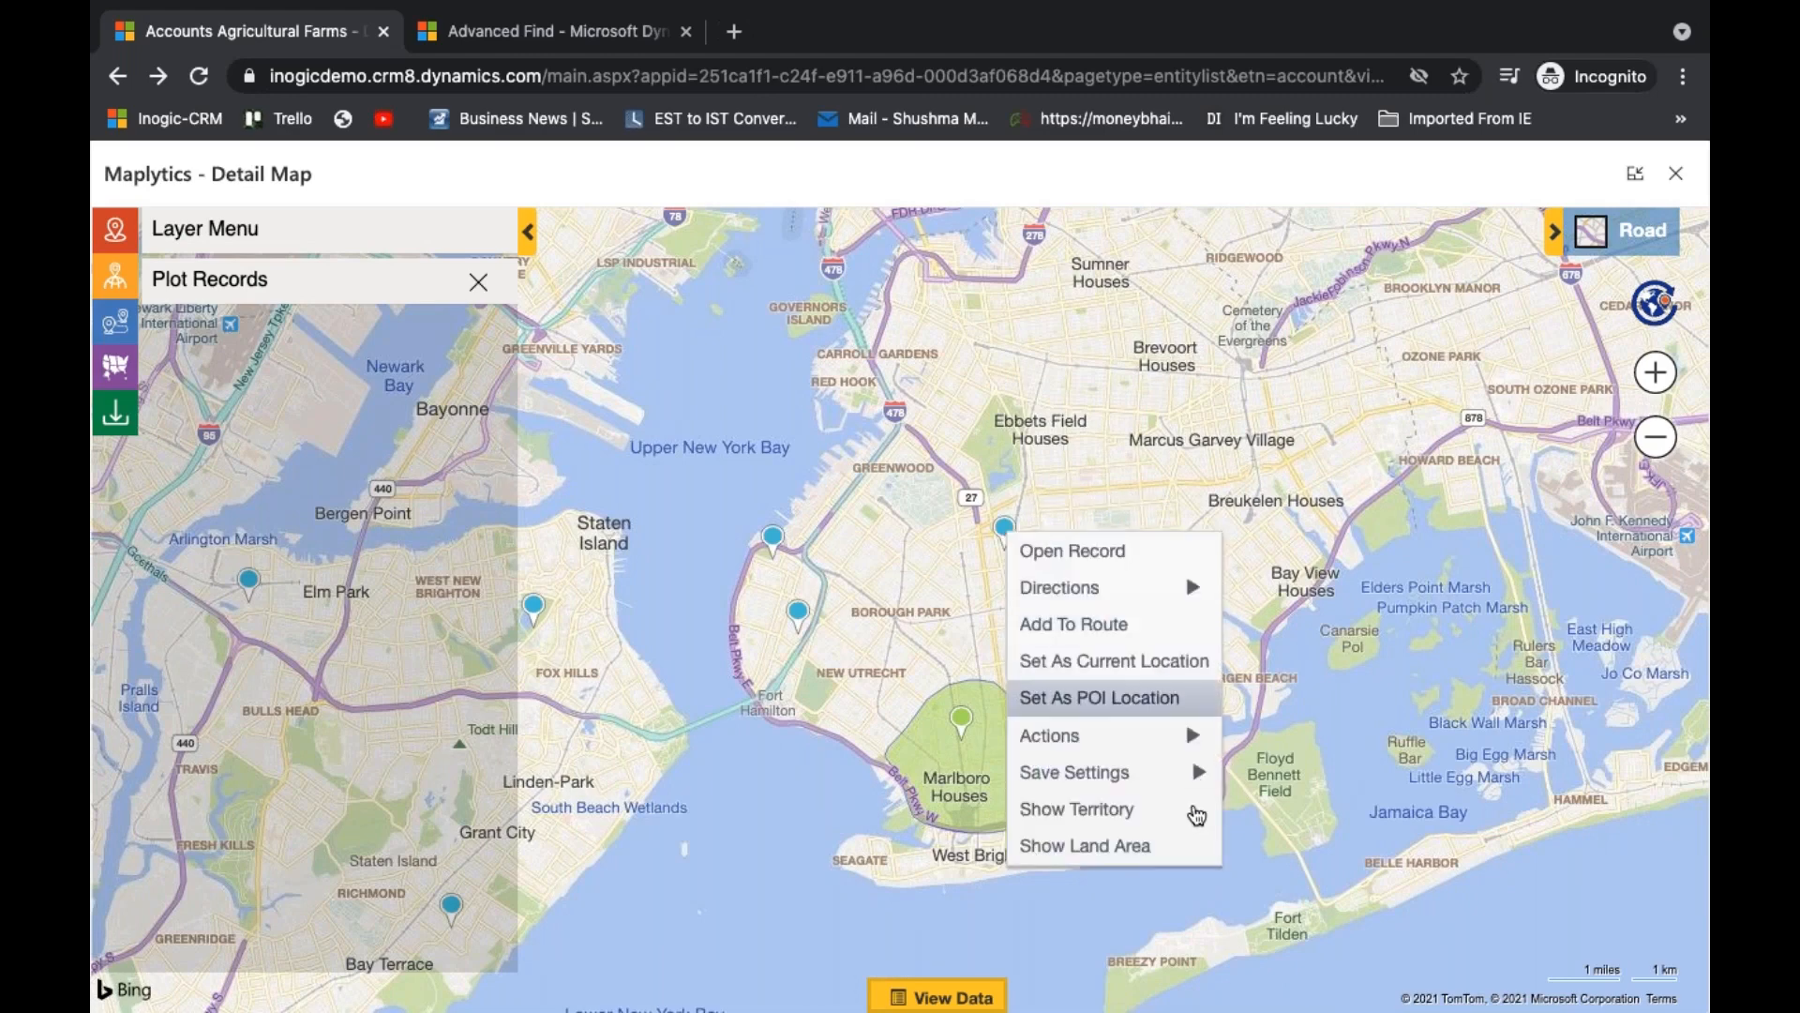
left_click(1085, 845)
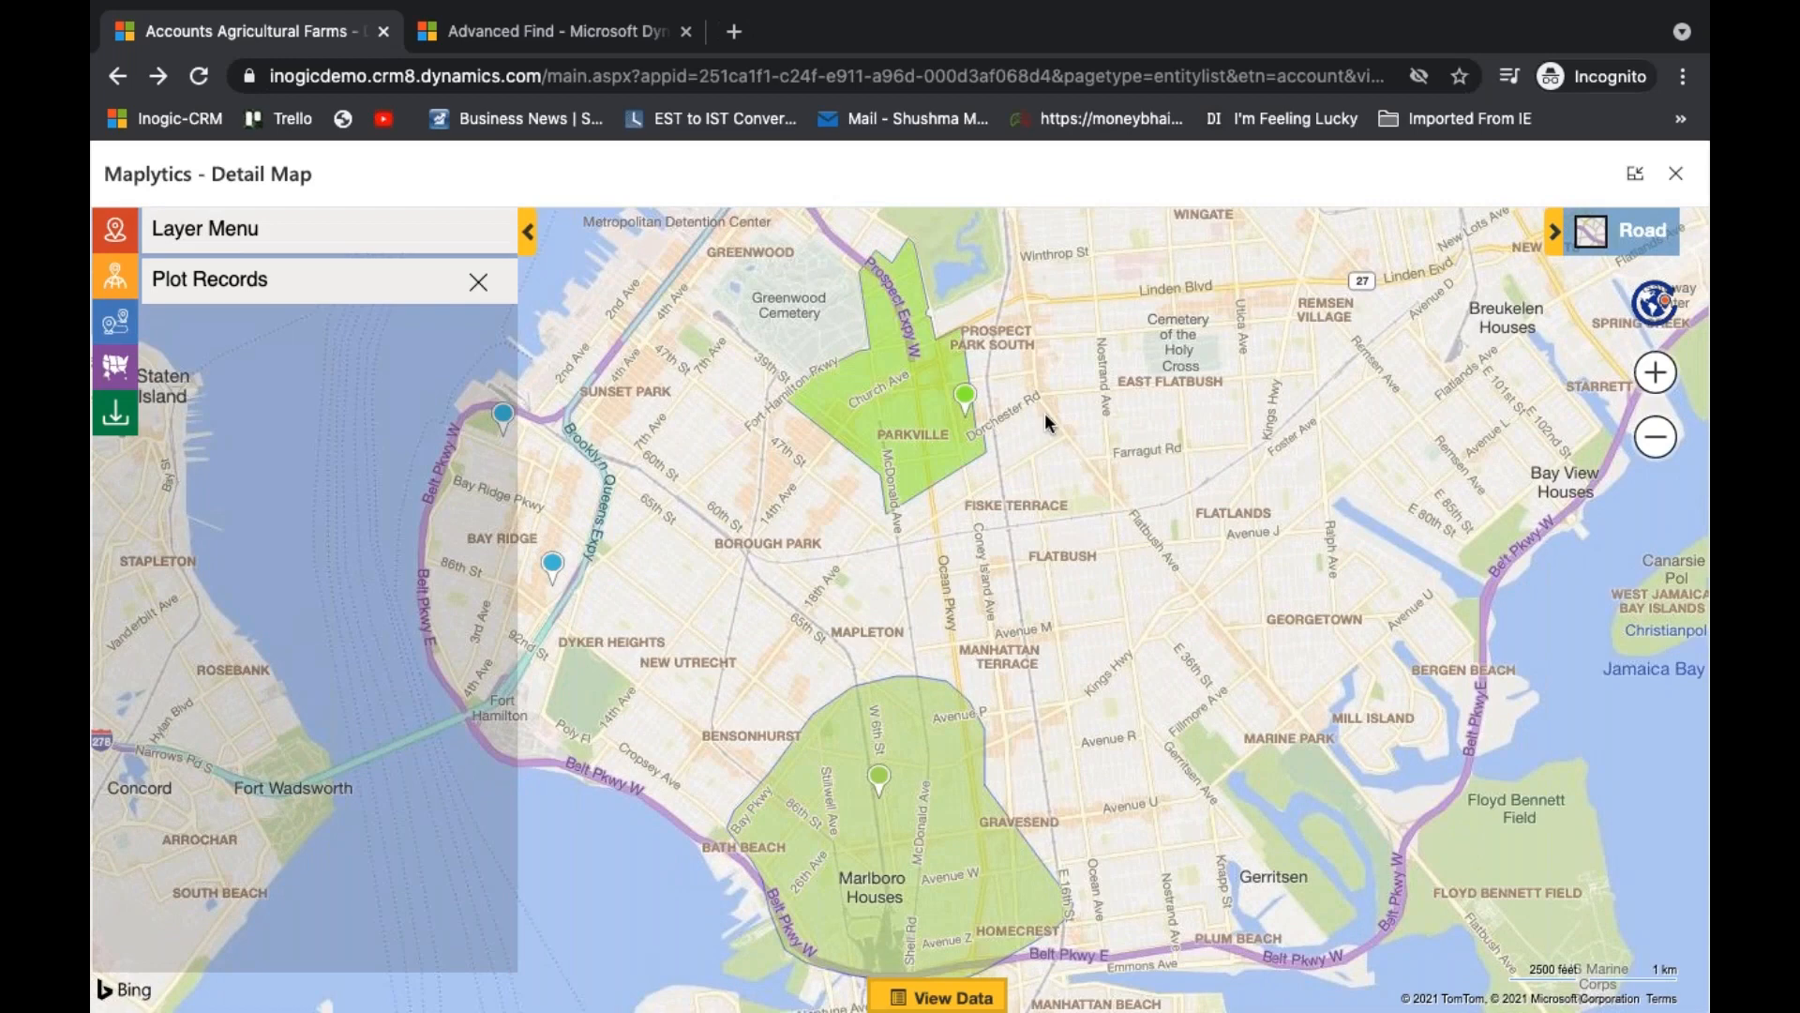
mouse_move(974, 404)
right_click(969, 404)
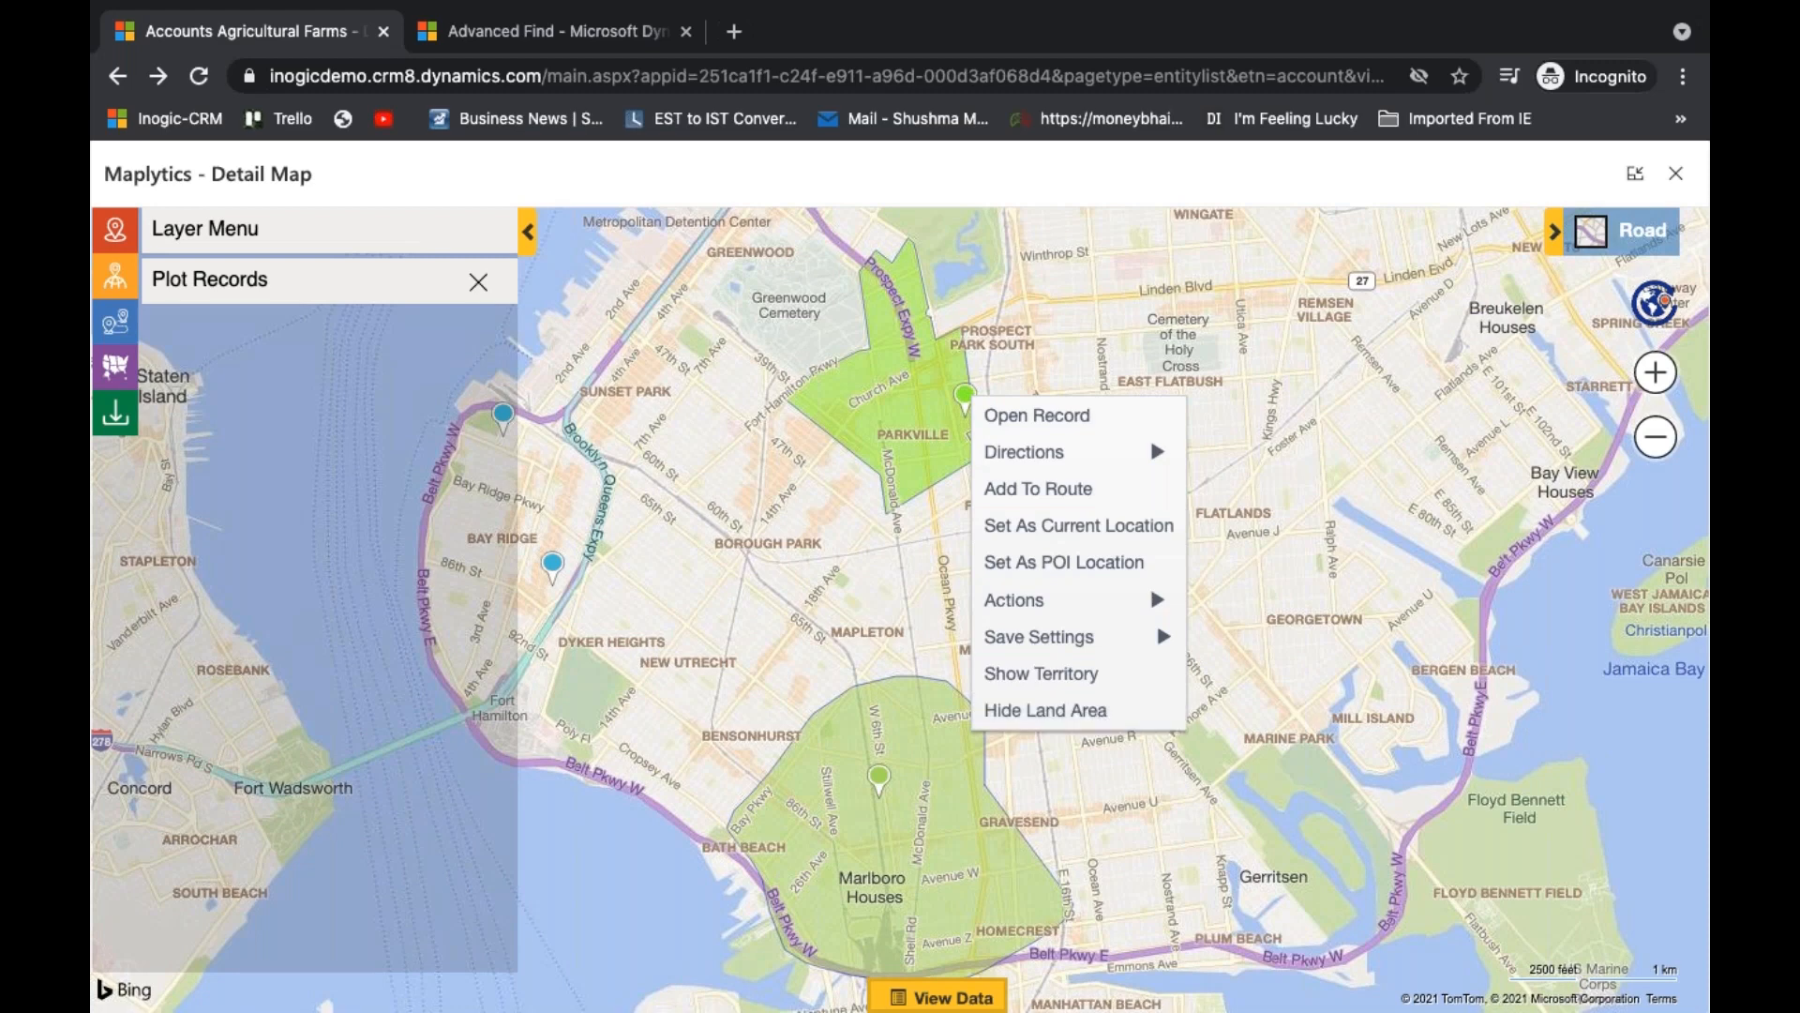
- Turn on the Show Land Area layer for the plotted Agricultural Farms records
left_click(451, 237)
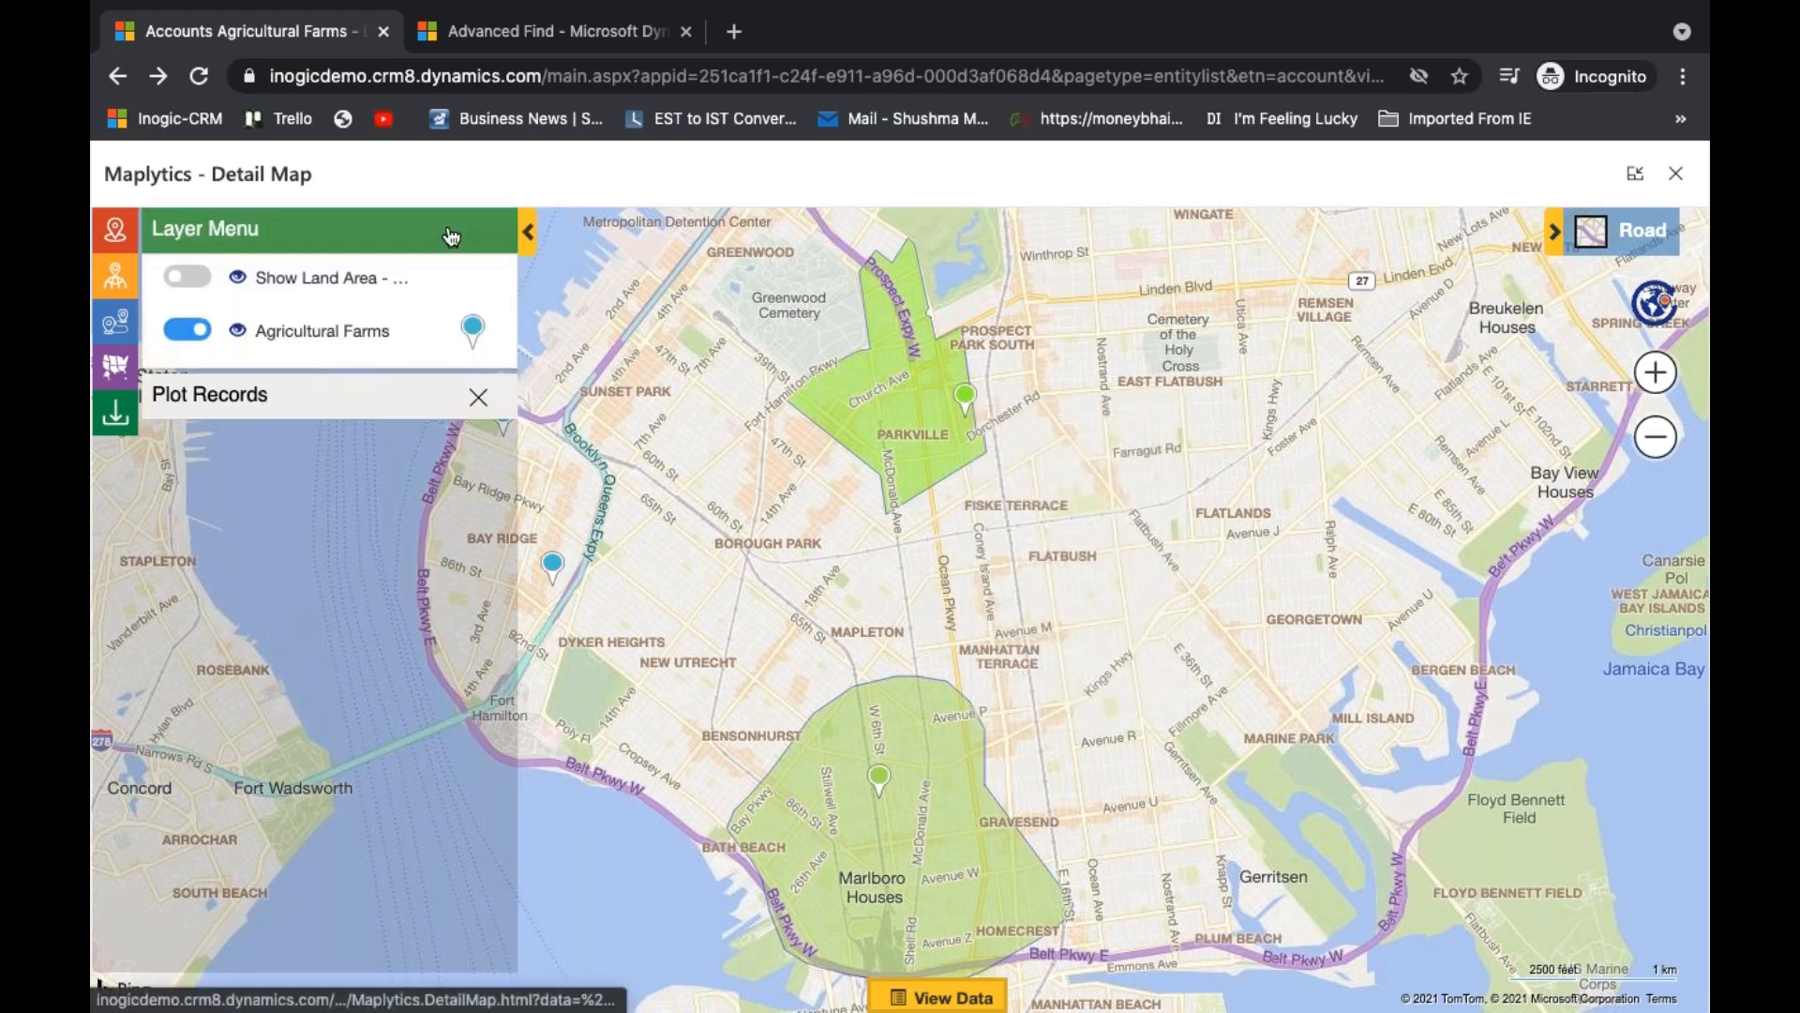
left_click_drag(782, 561, 1180, 475)
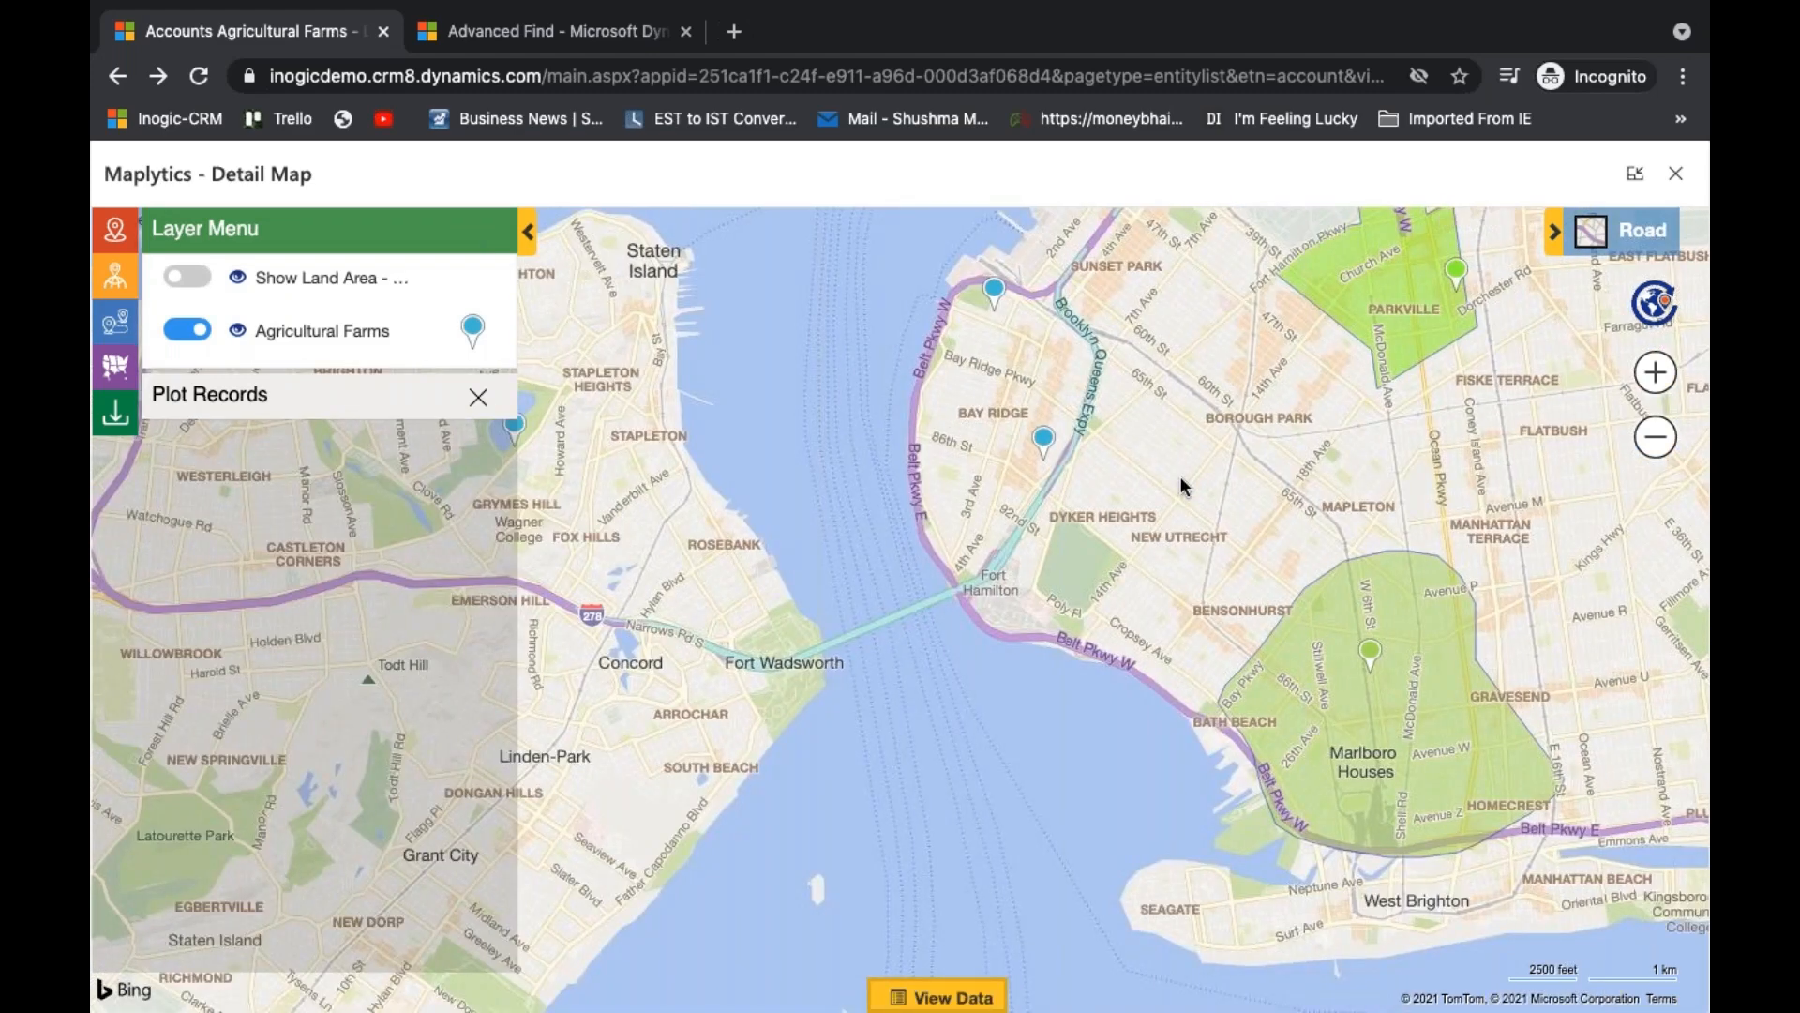
scroll(1179, 476, "down", 1)
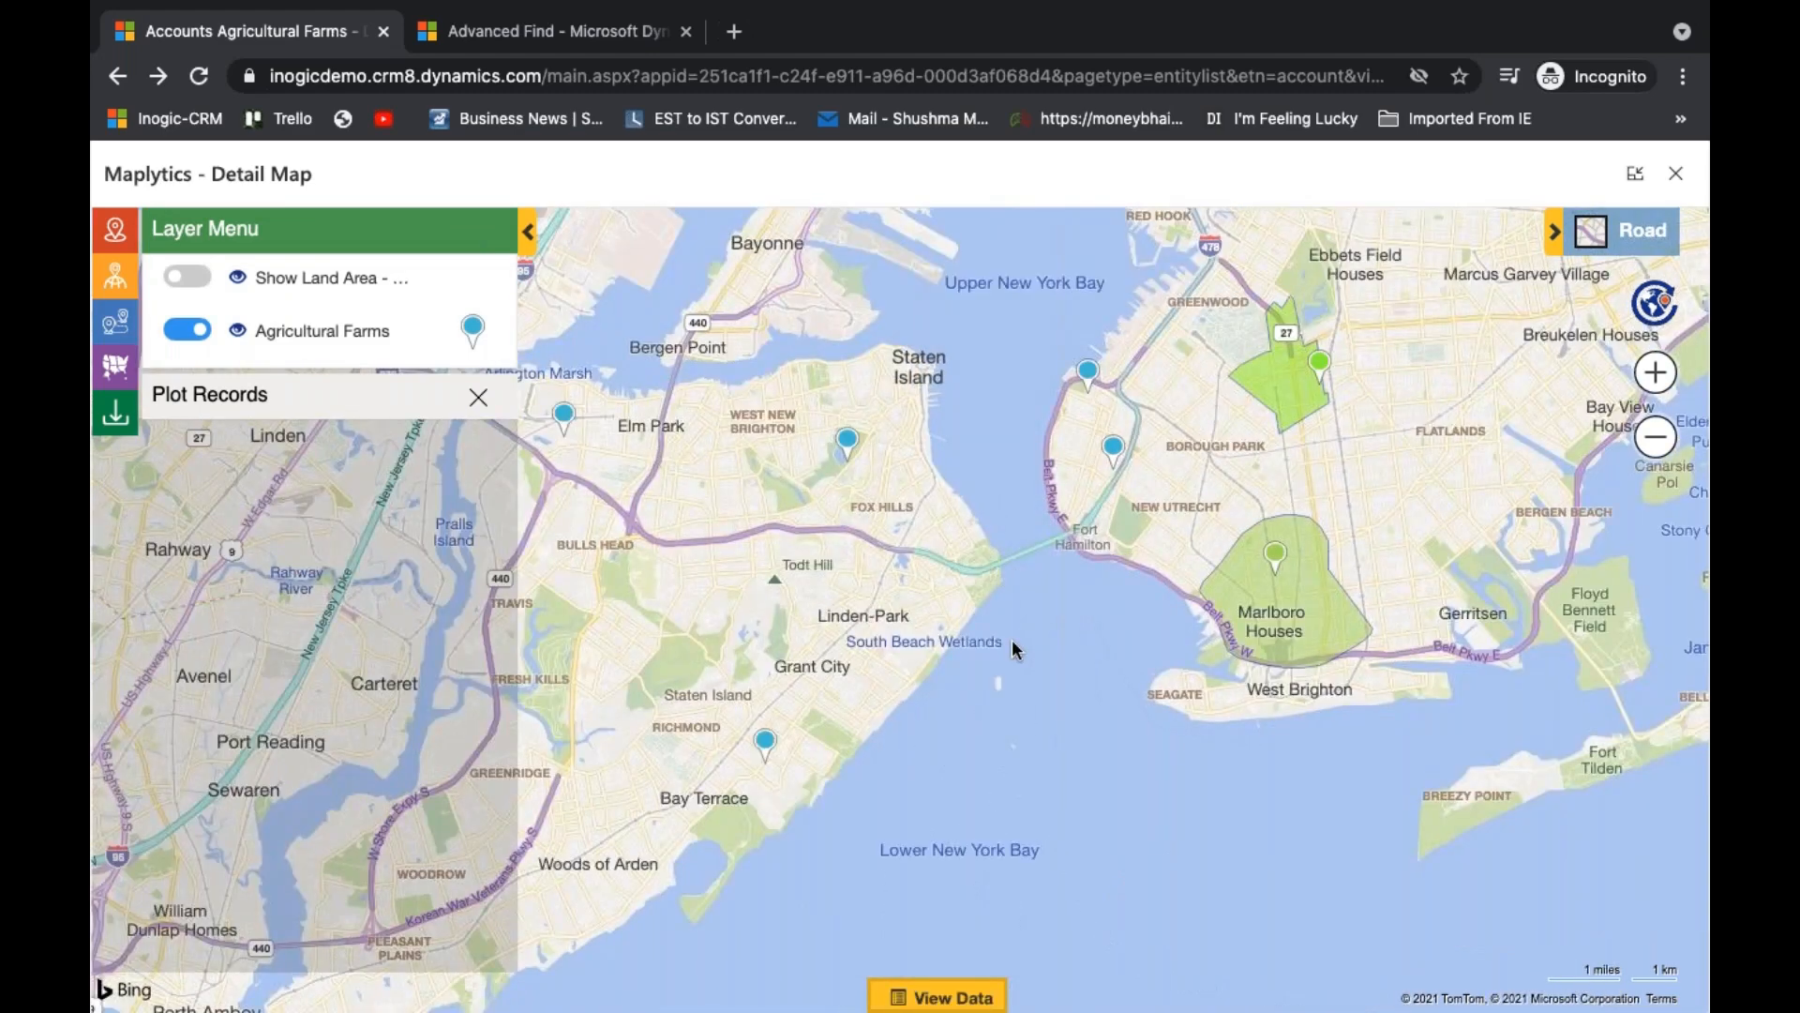
left_click(193, 286)
left_click(916, 673)
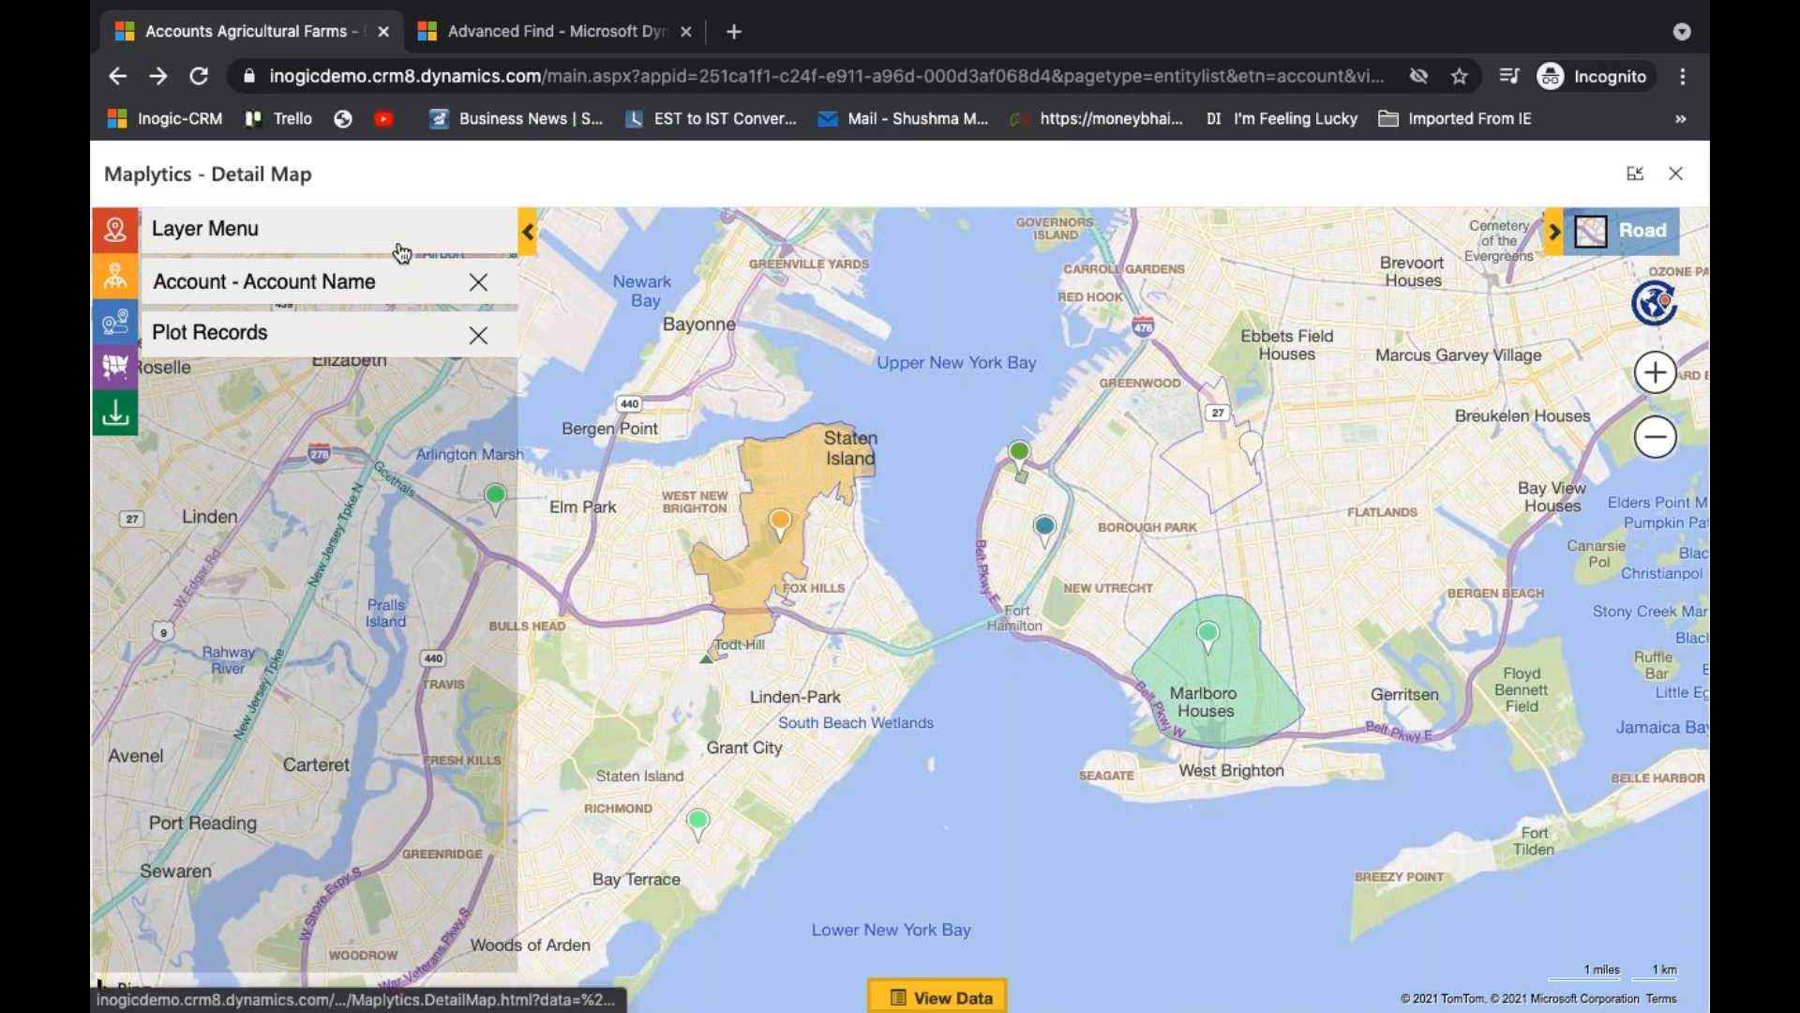
- Examine the summary details of the 10301 land area and of the Organic plate 1 land area, hiding the data grid each time
mouse_move(771, 586)
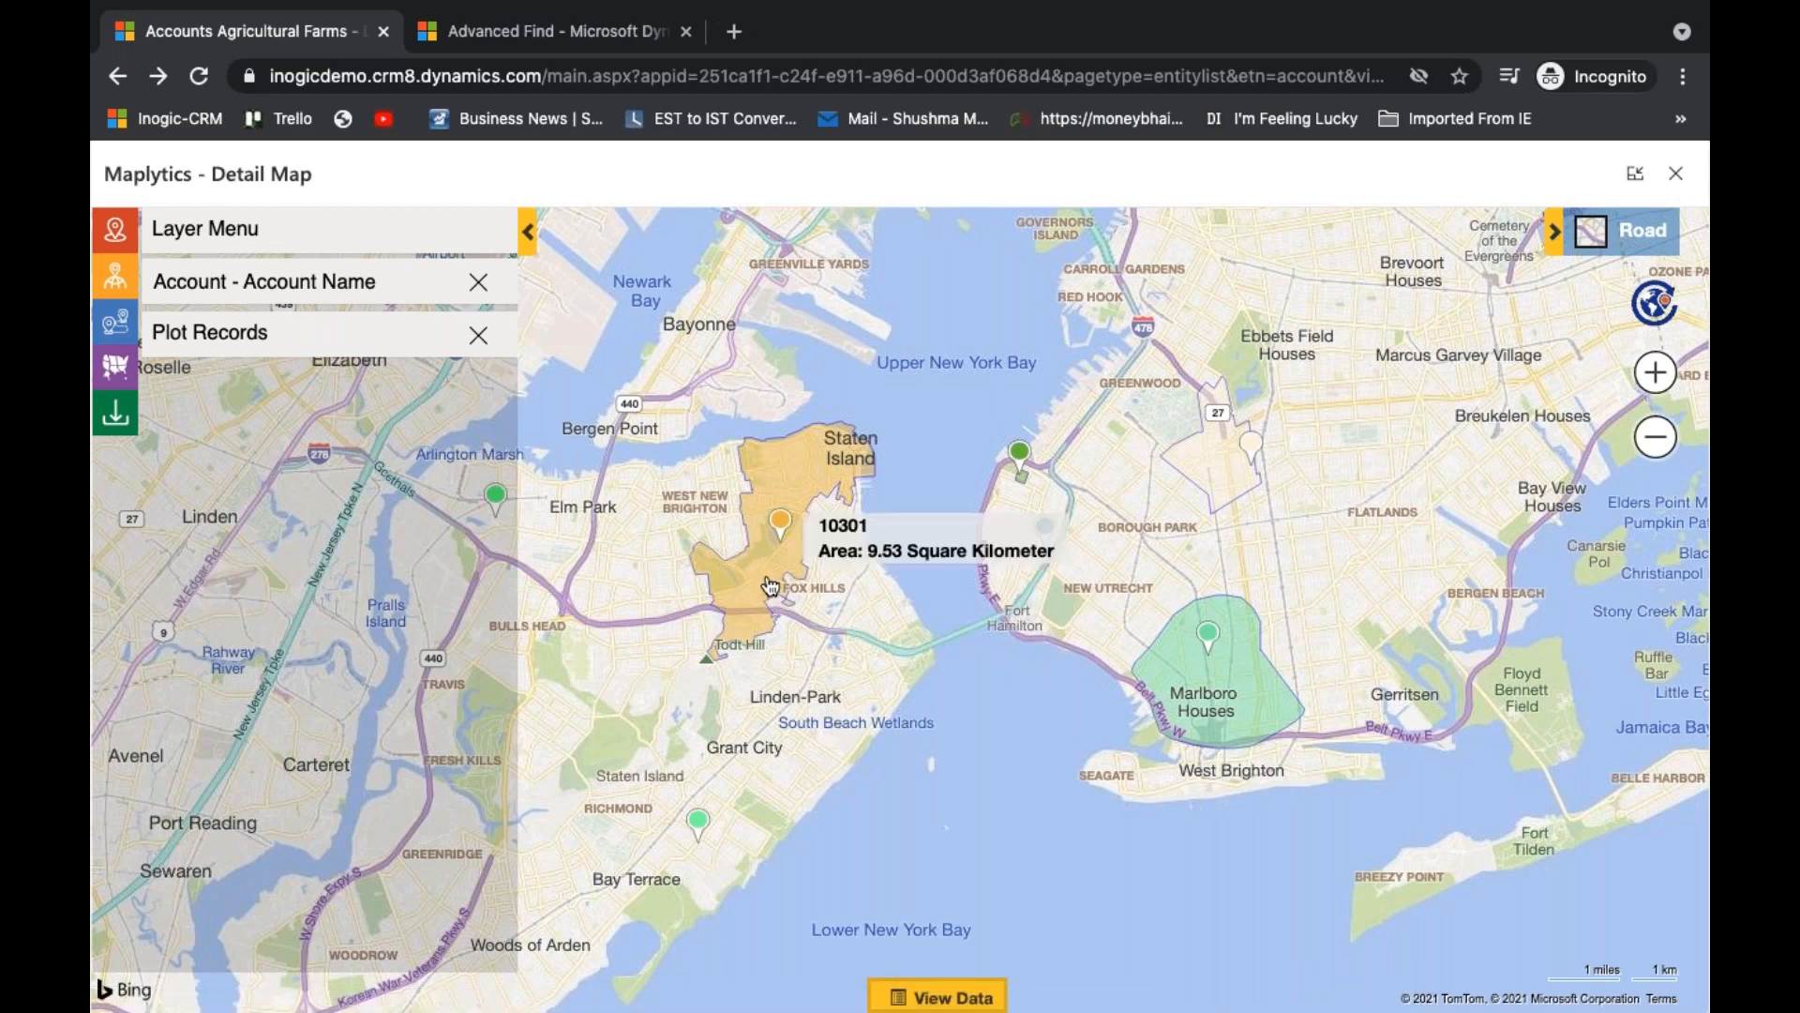
left_click(770, 586)
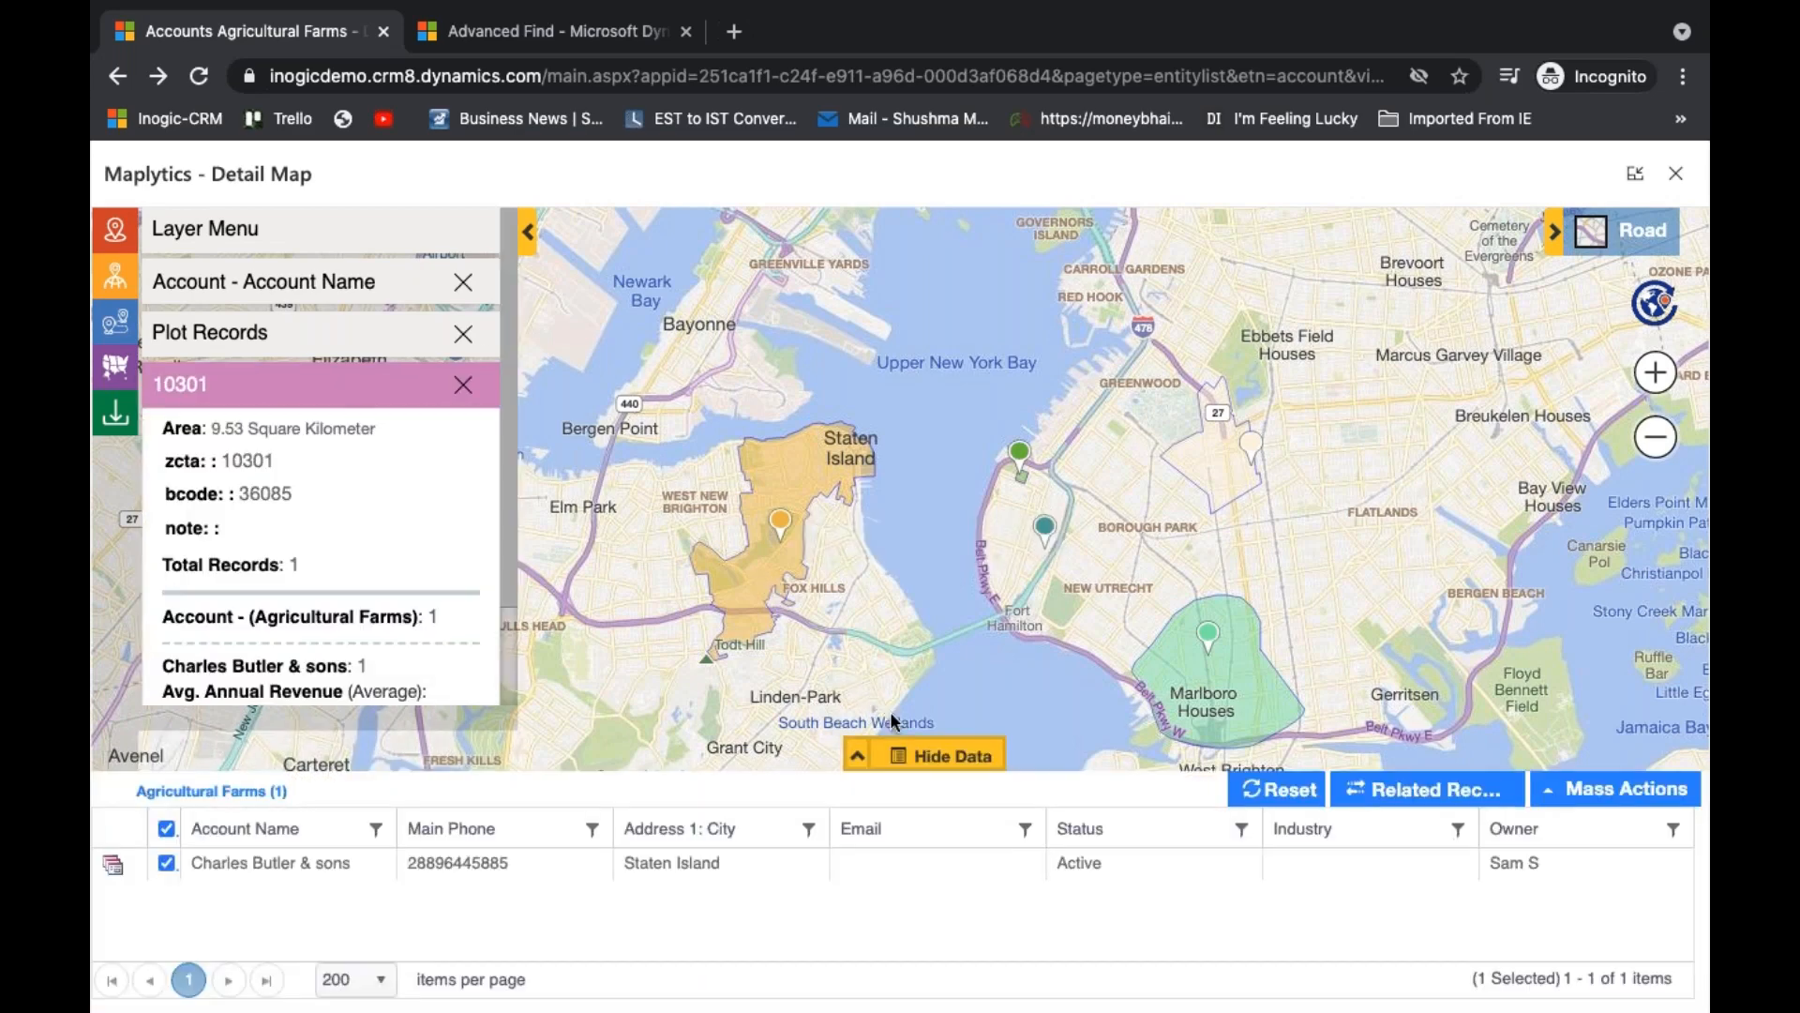
left_click(919, 762)
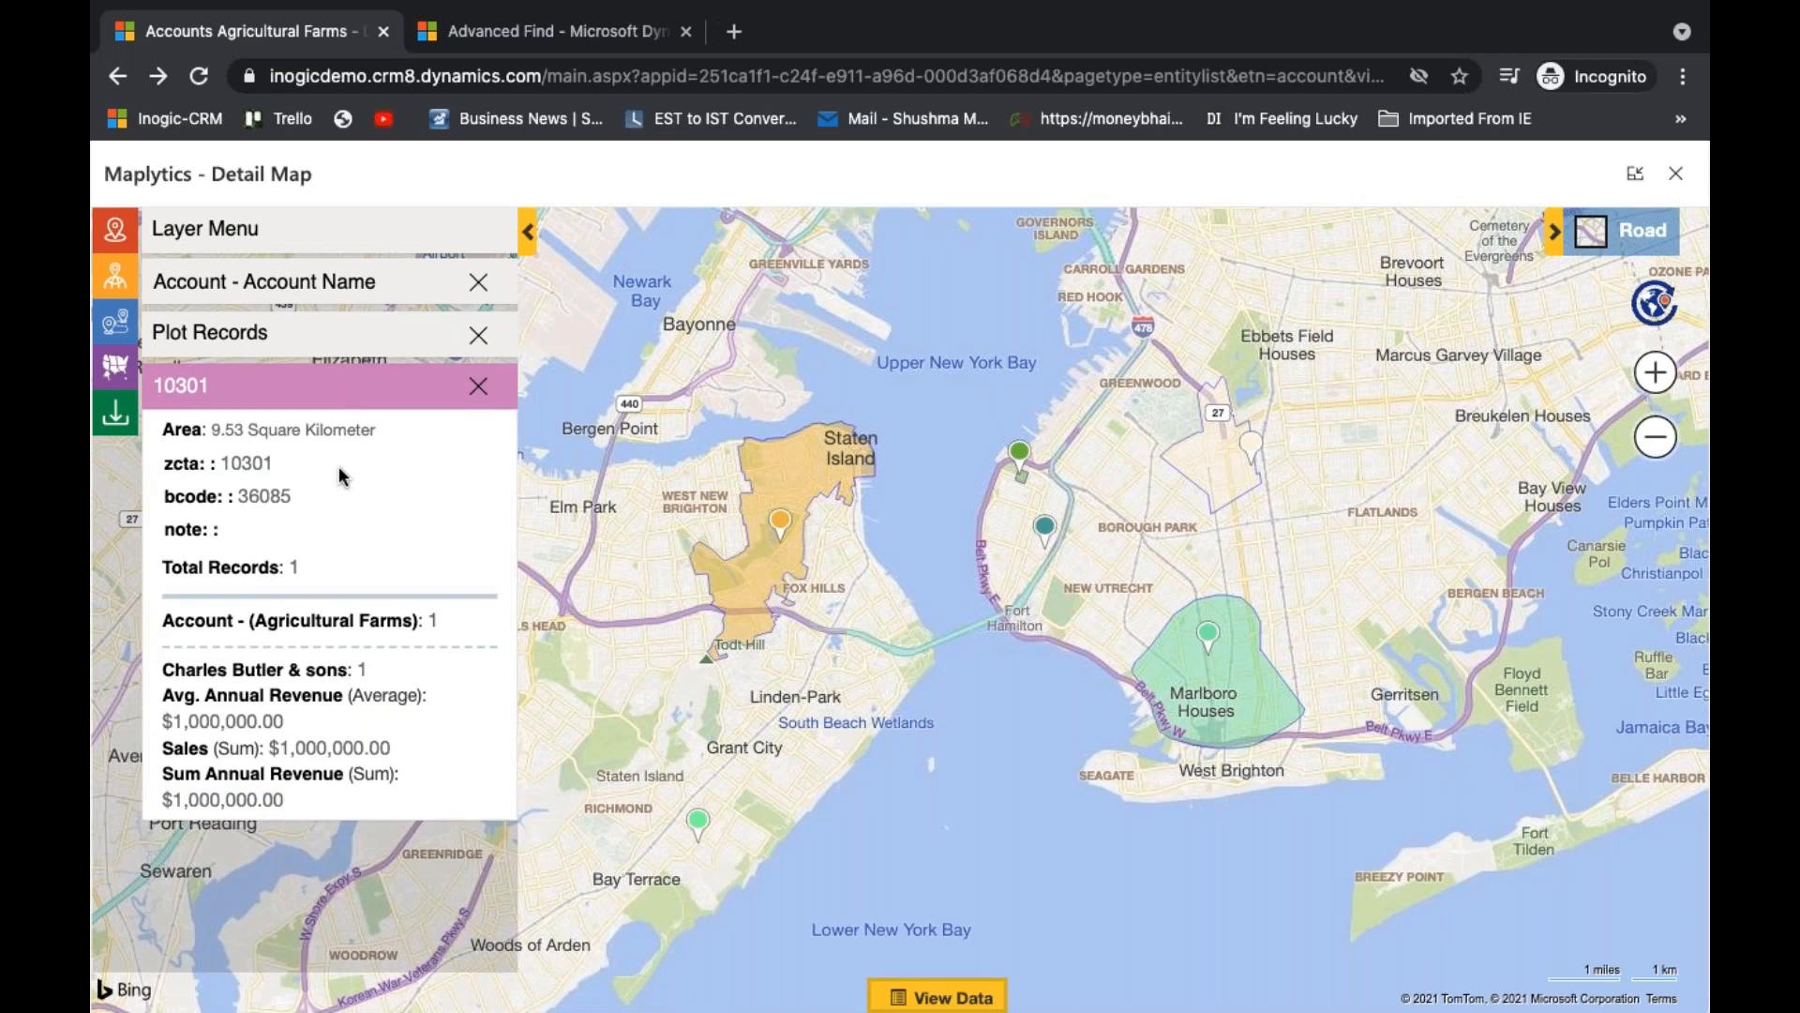
mouse_move(1240, 687)
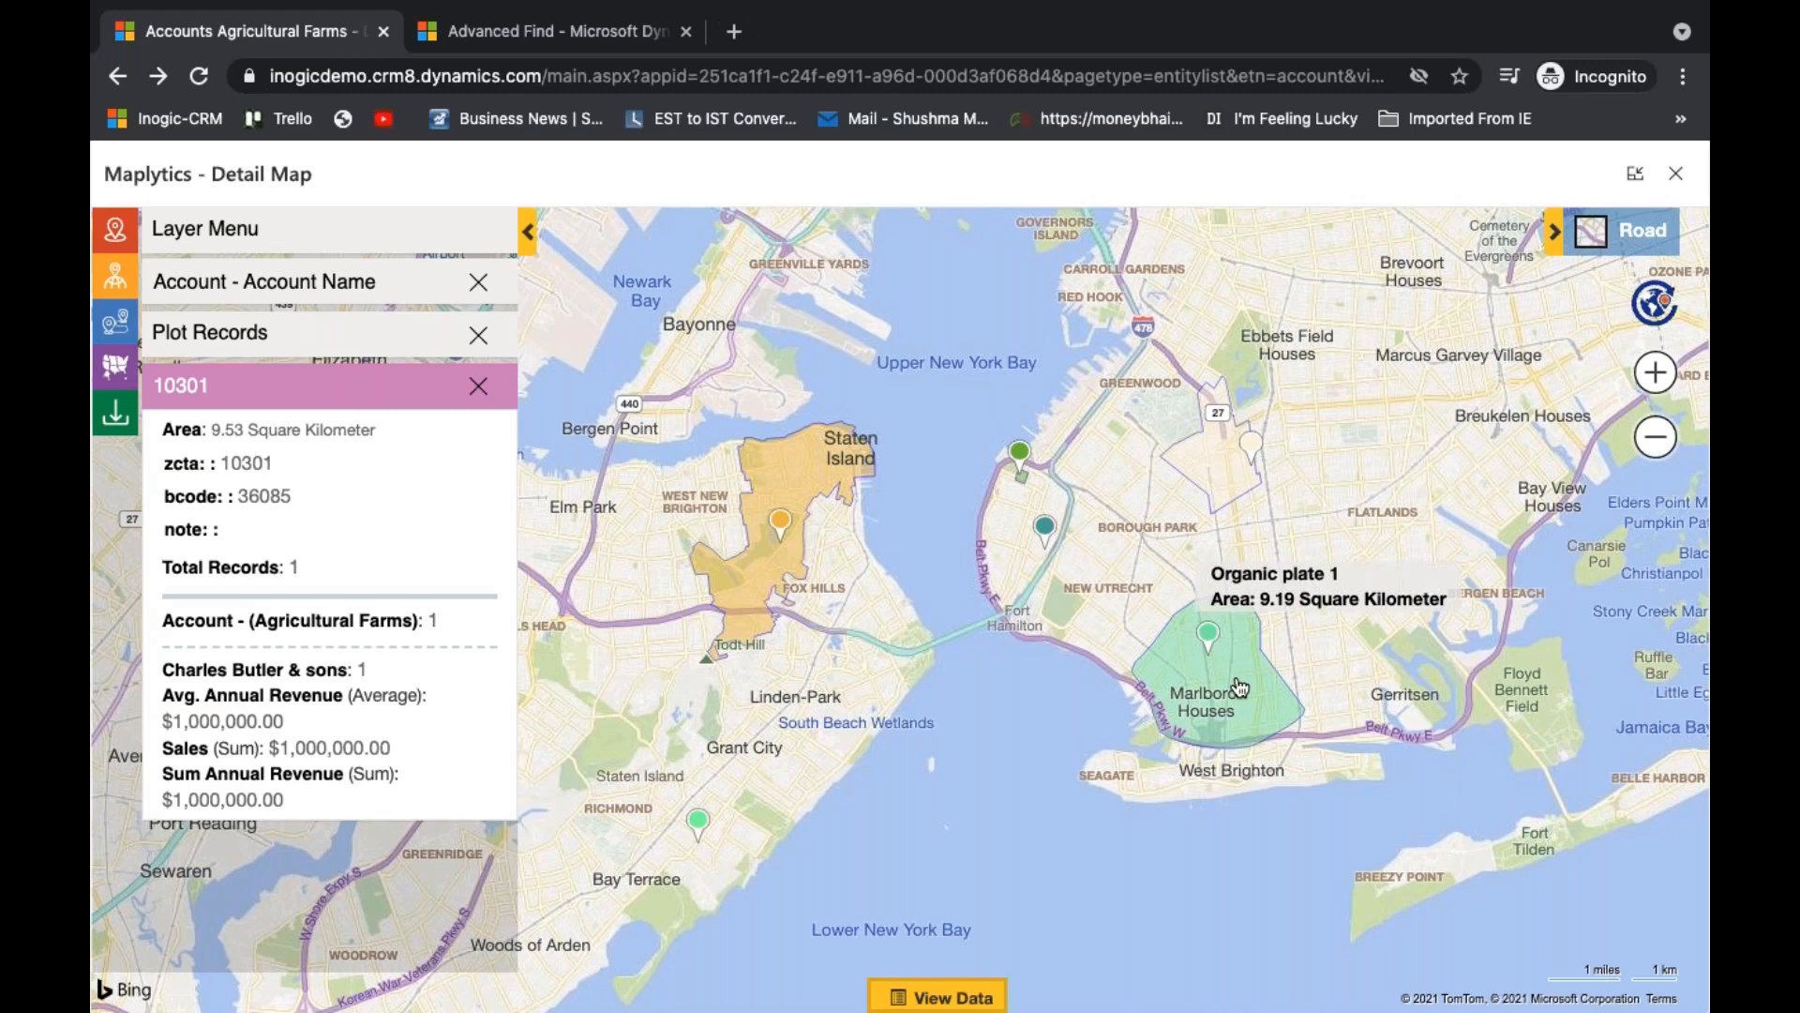
left_click(1240, 688)
left_click(941, 766)
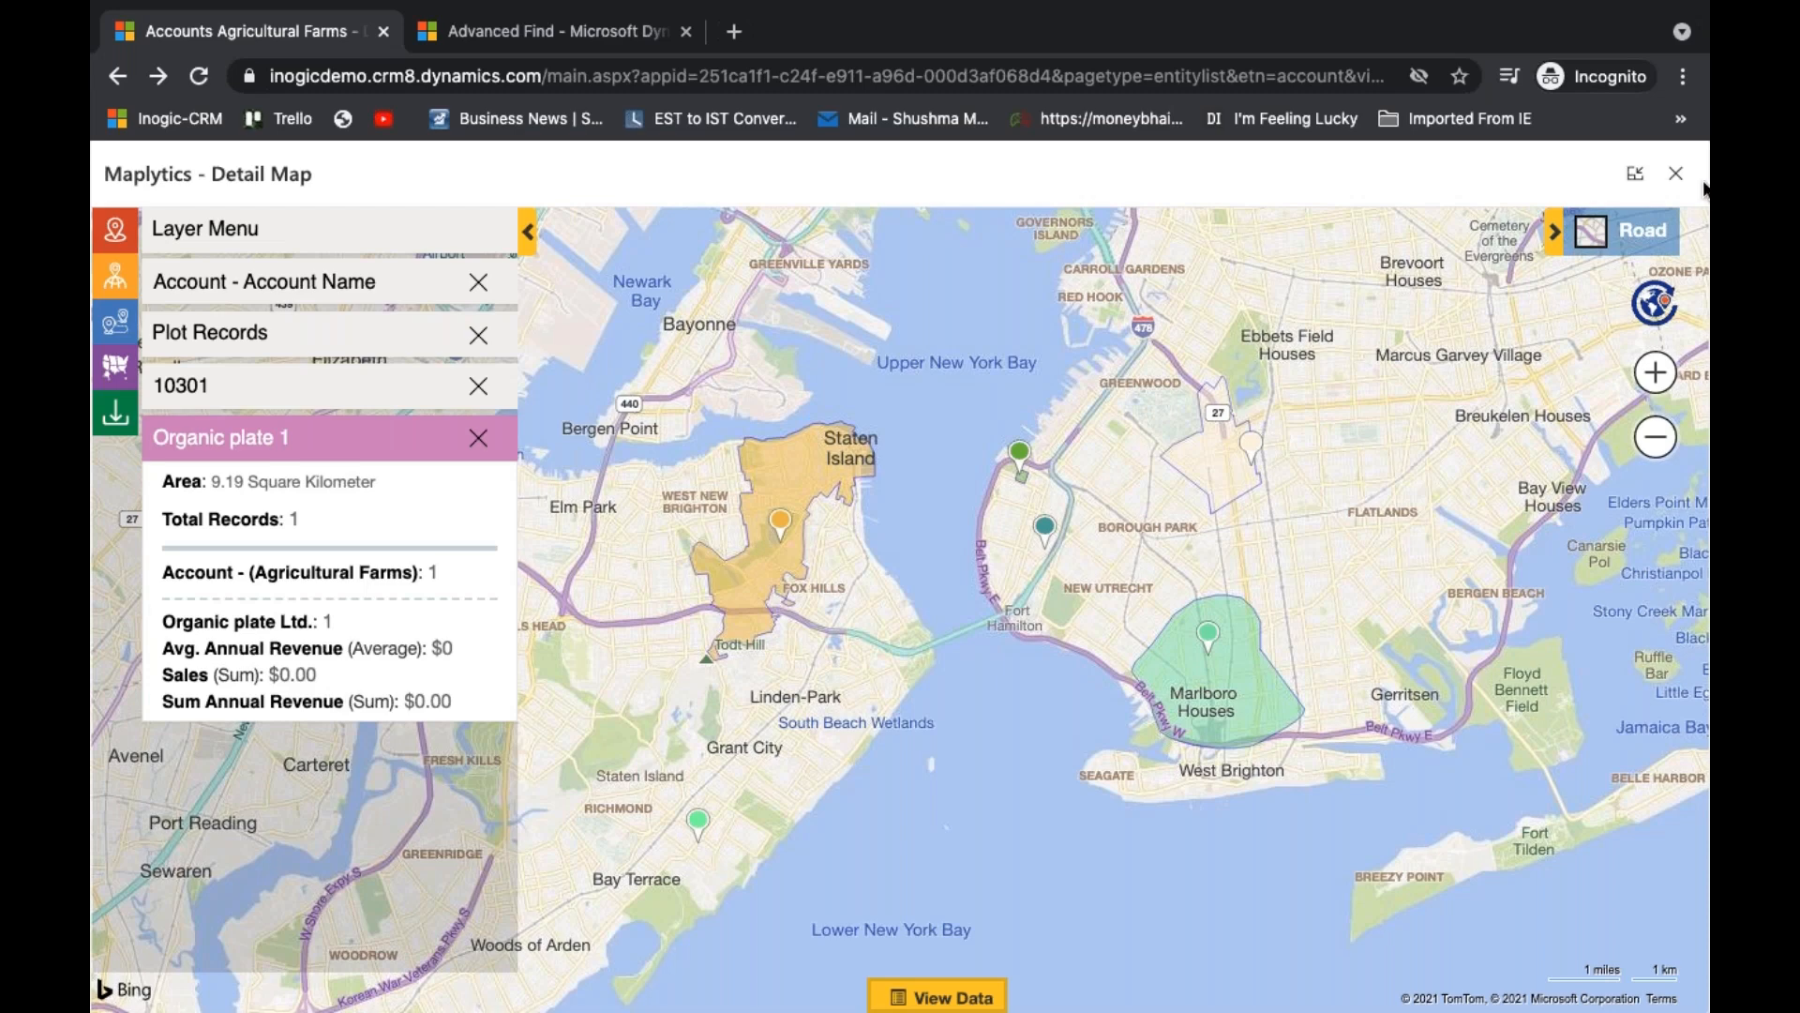
- Close the Detail Map and switch the app from the Sales area to the Settings area
left_click(1676, 174)
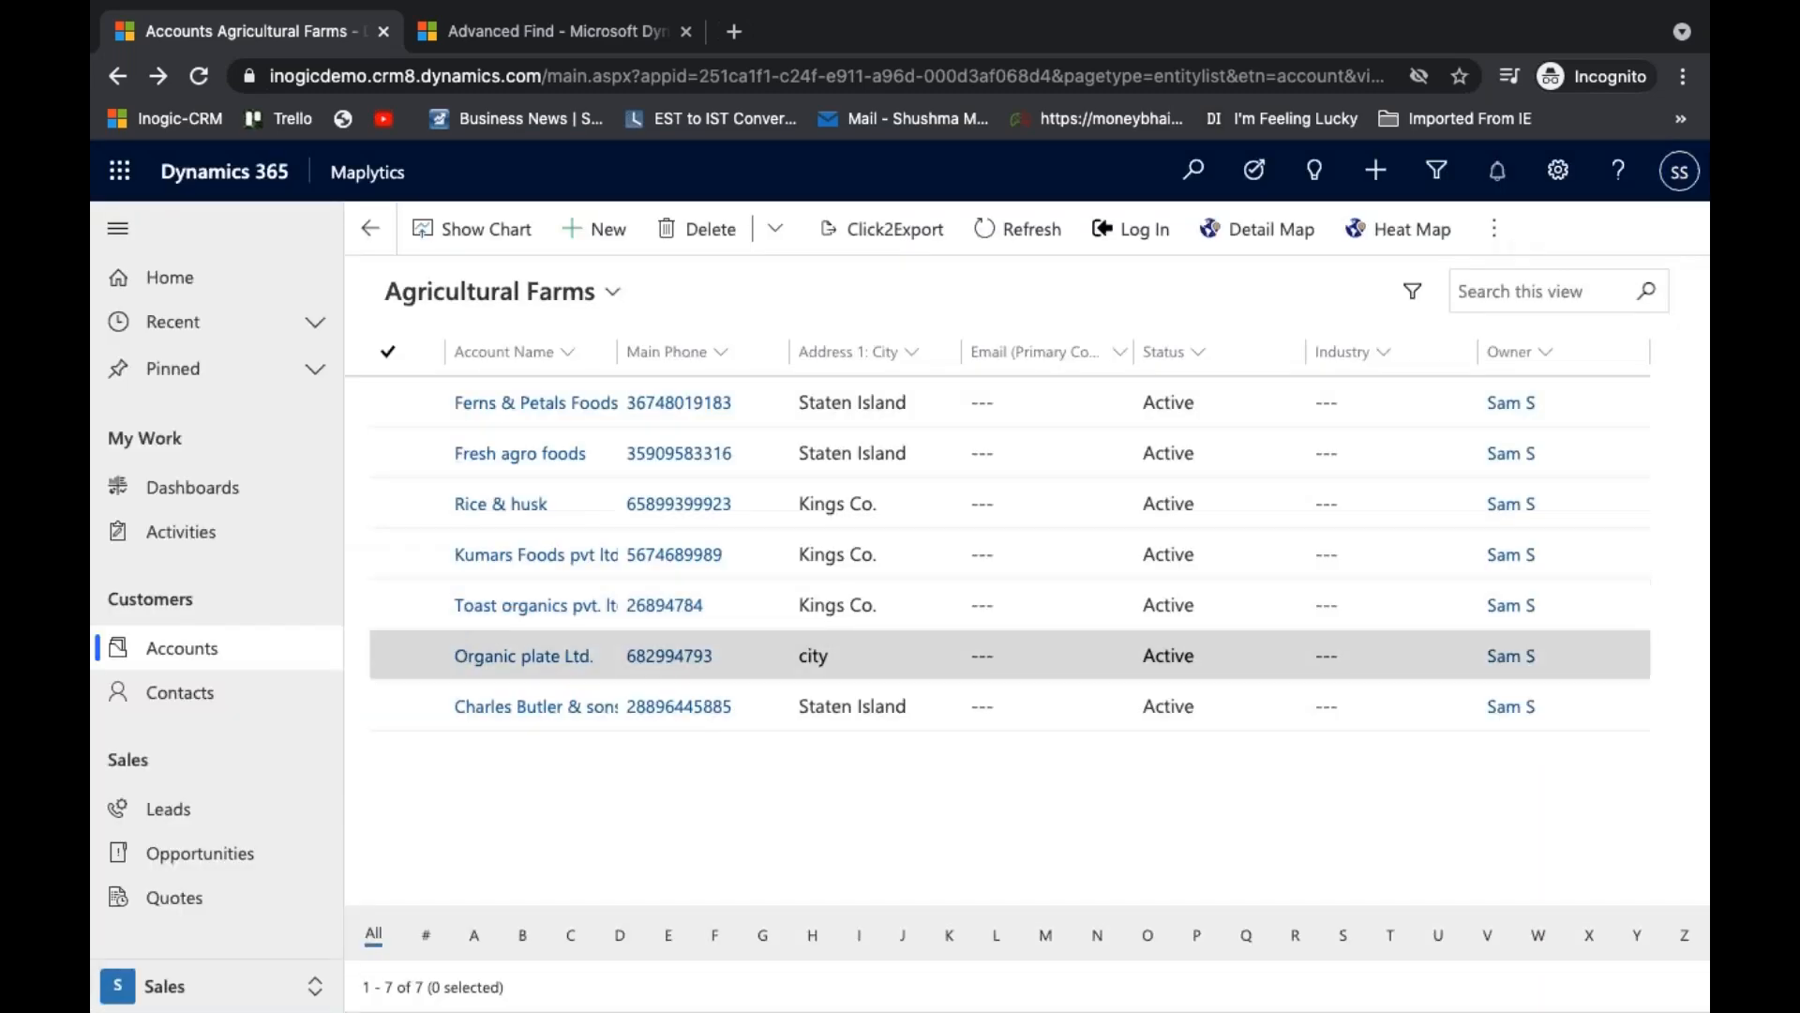
left_click(301, 990)
left_click(289, 952)
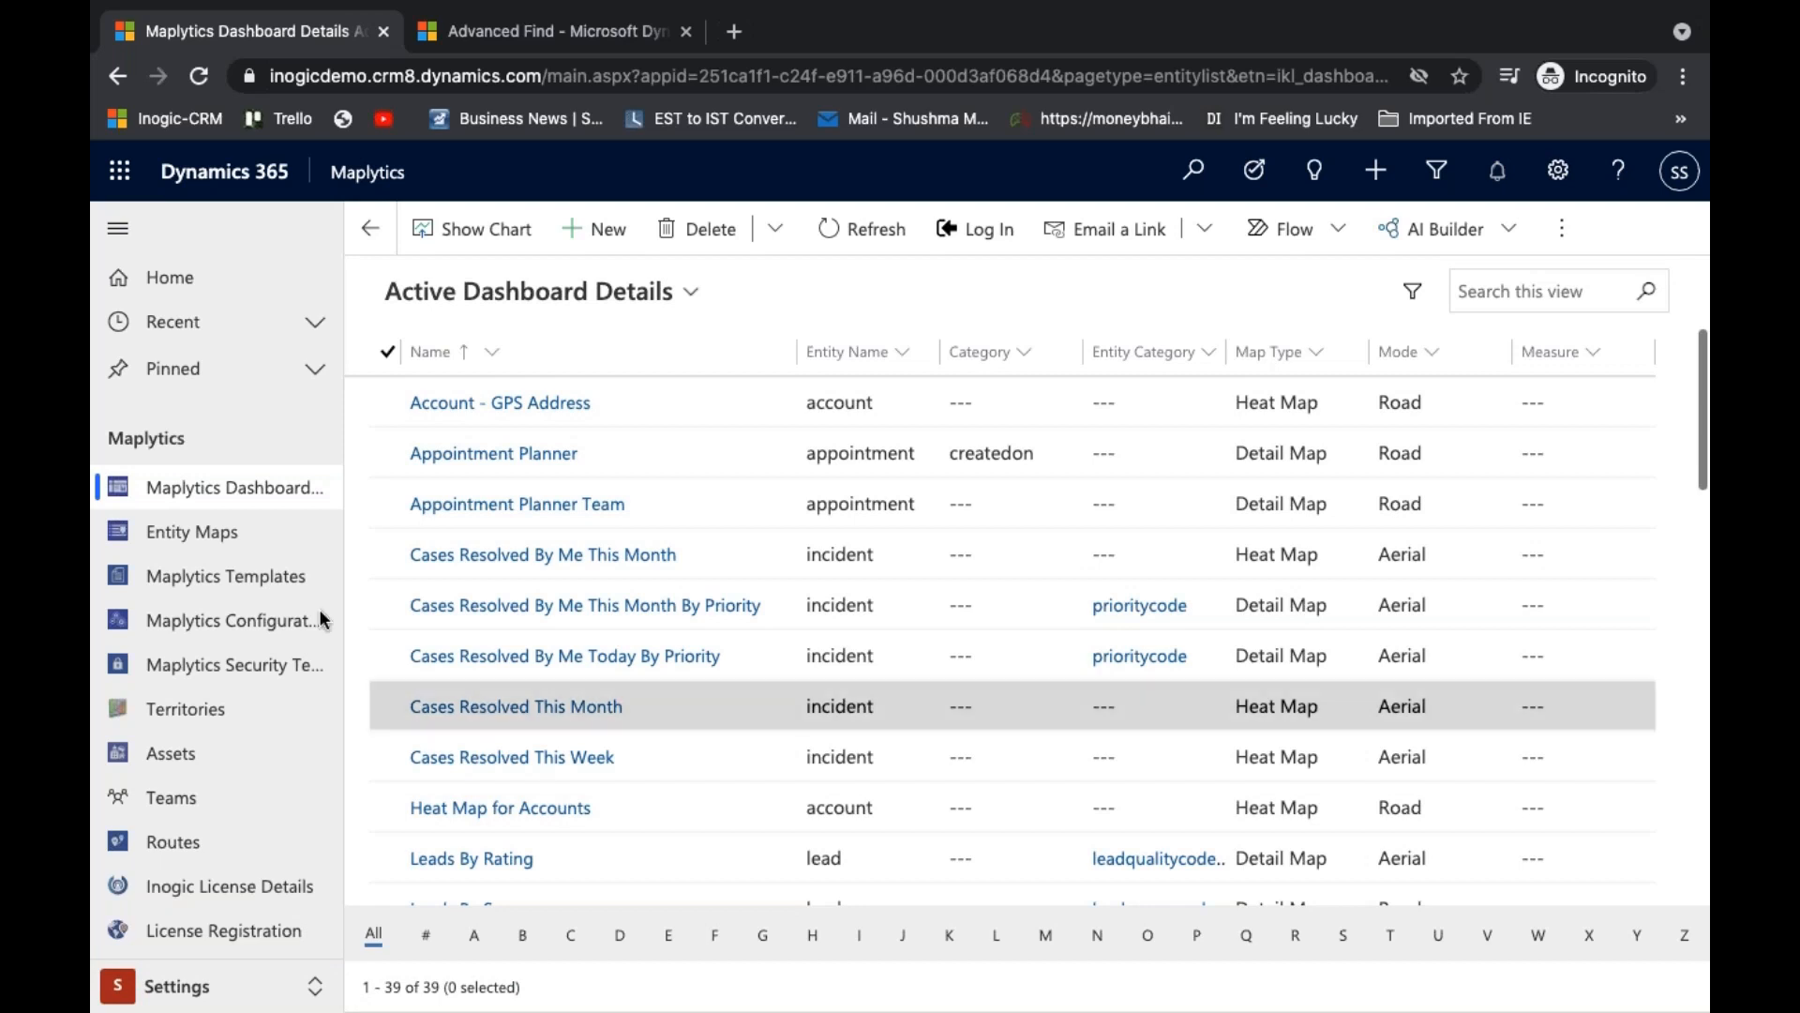
- Open the account record in Entity Maps and display its Territory Assignment Rules
left_click(272, 540)
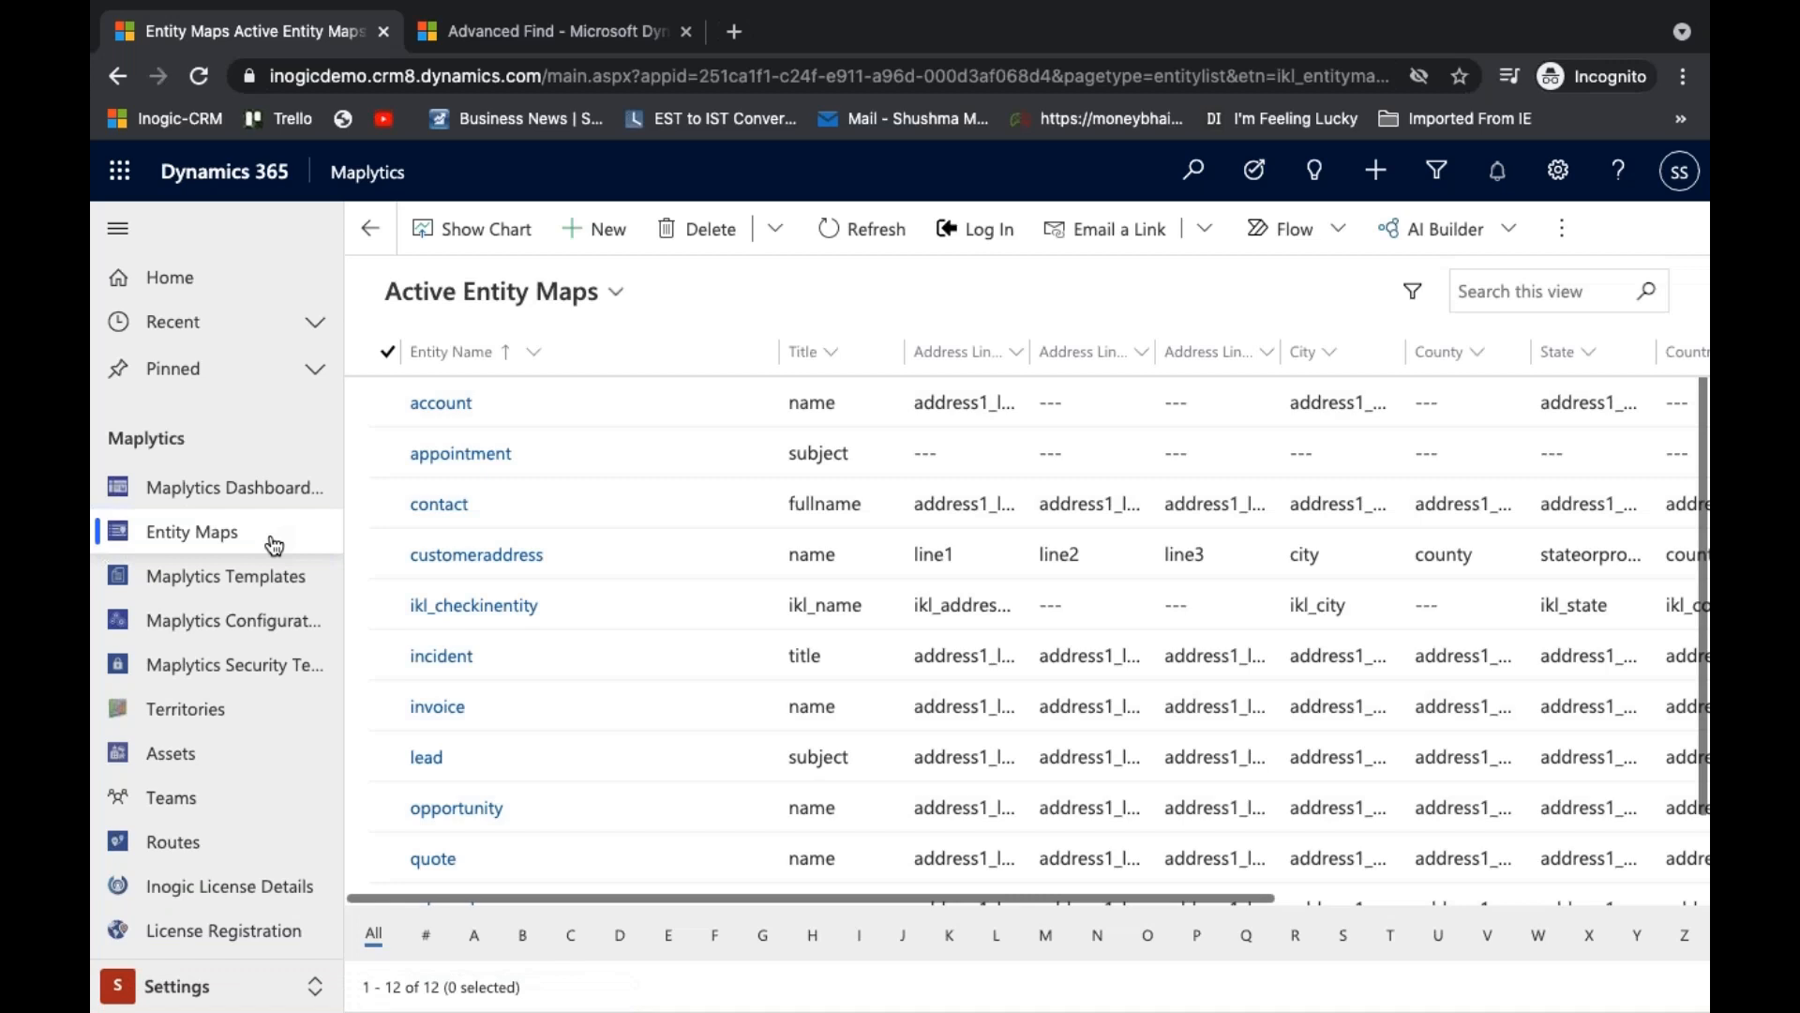
double_click(695, 395)
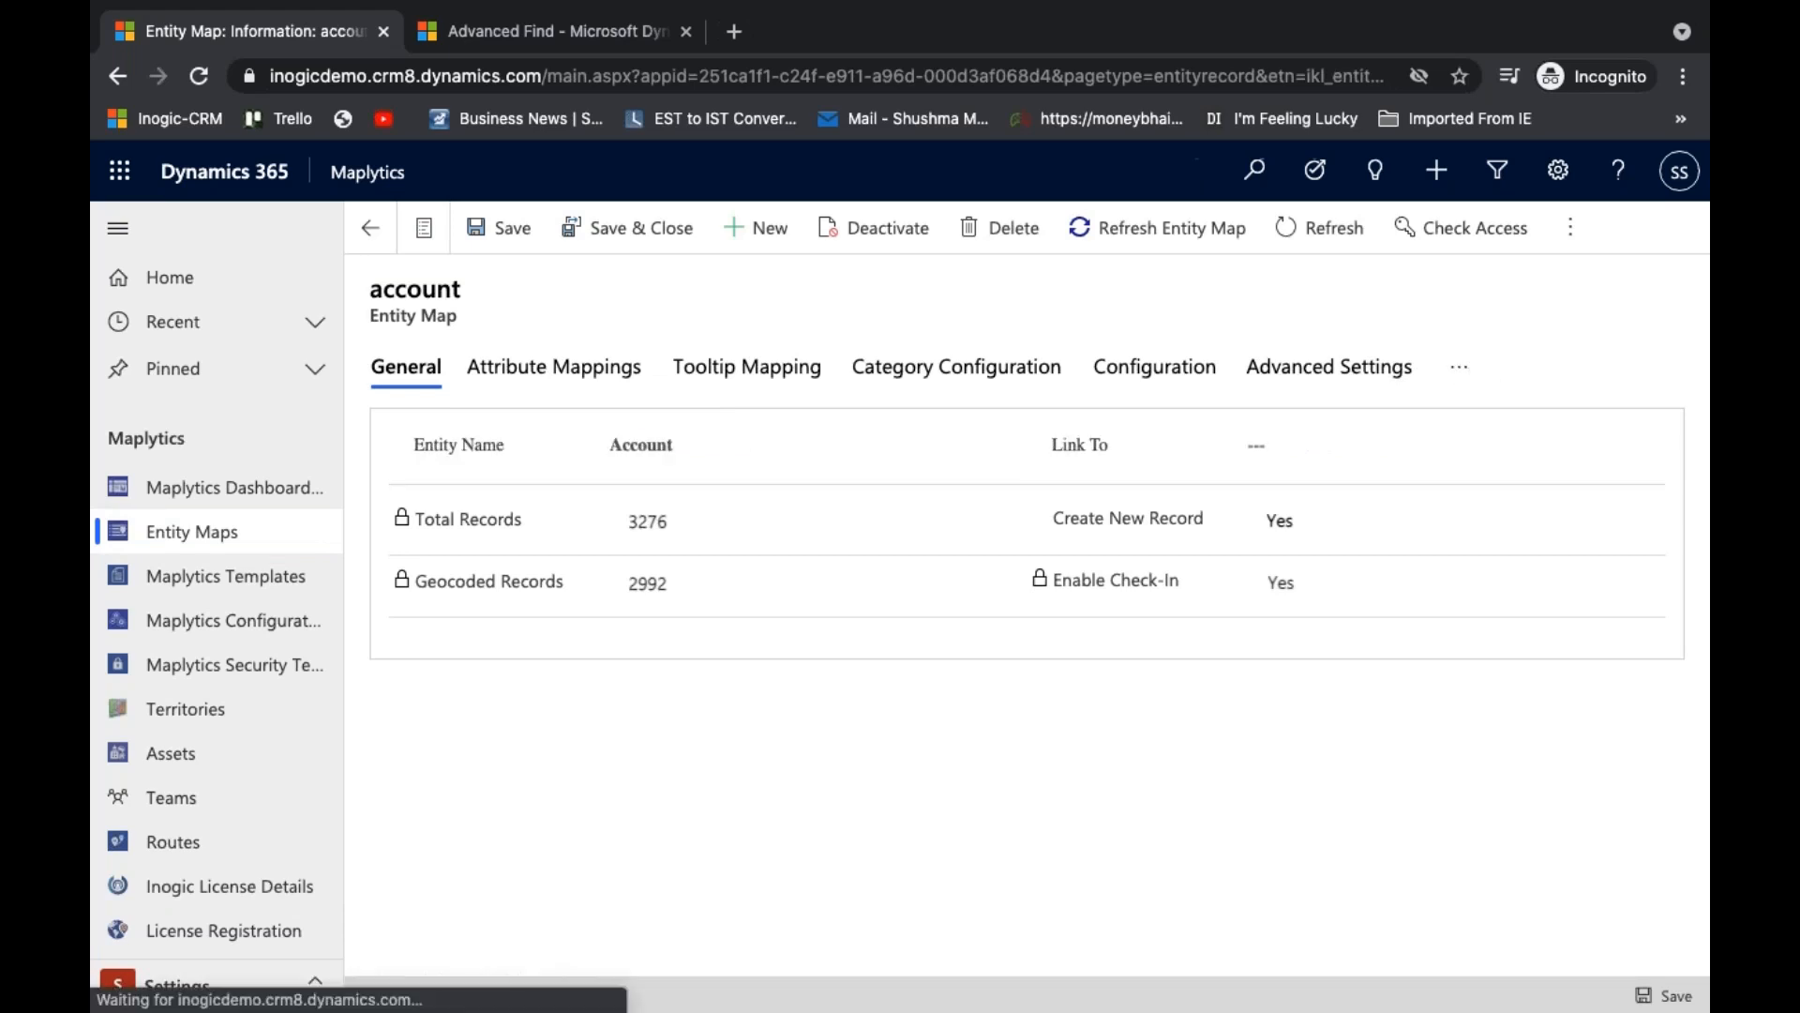
left_click(1459, 366)
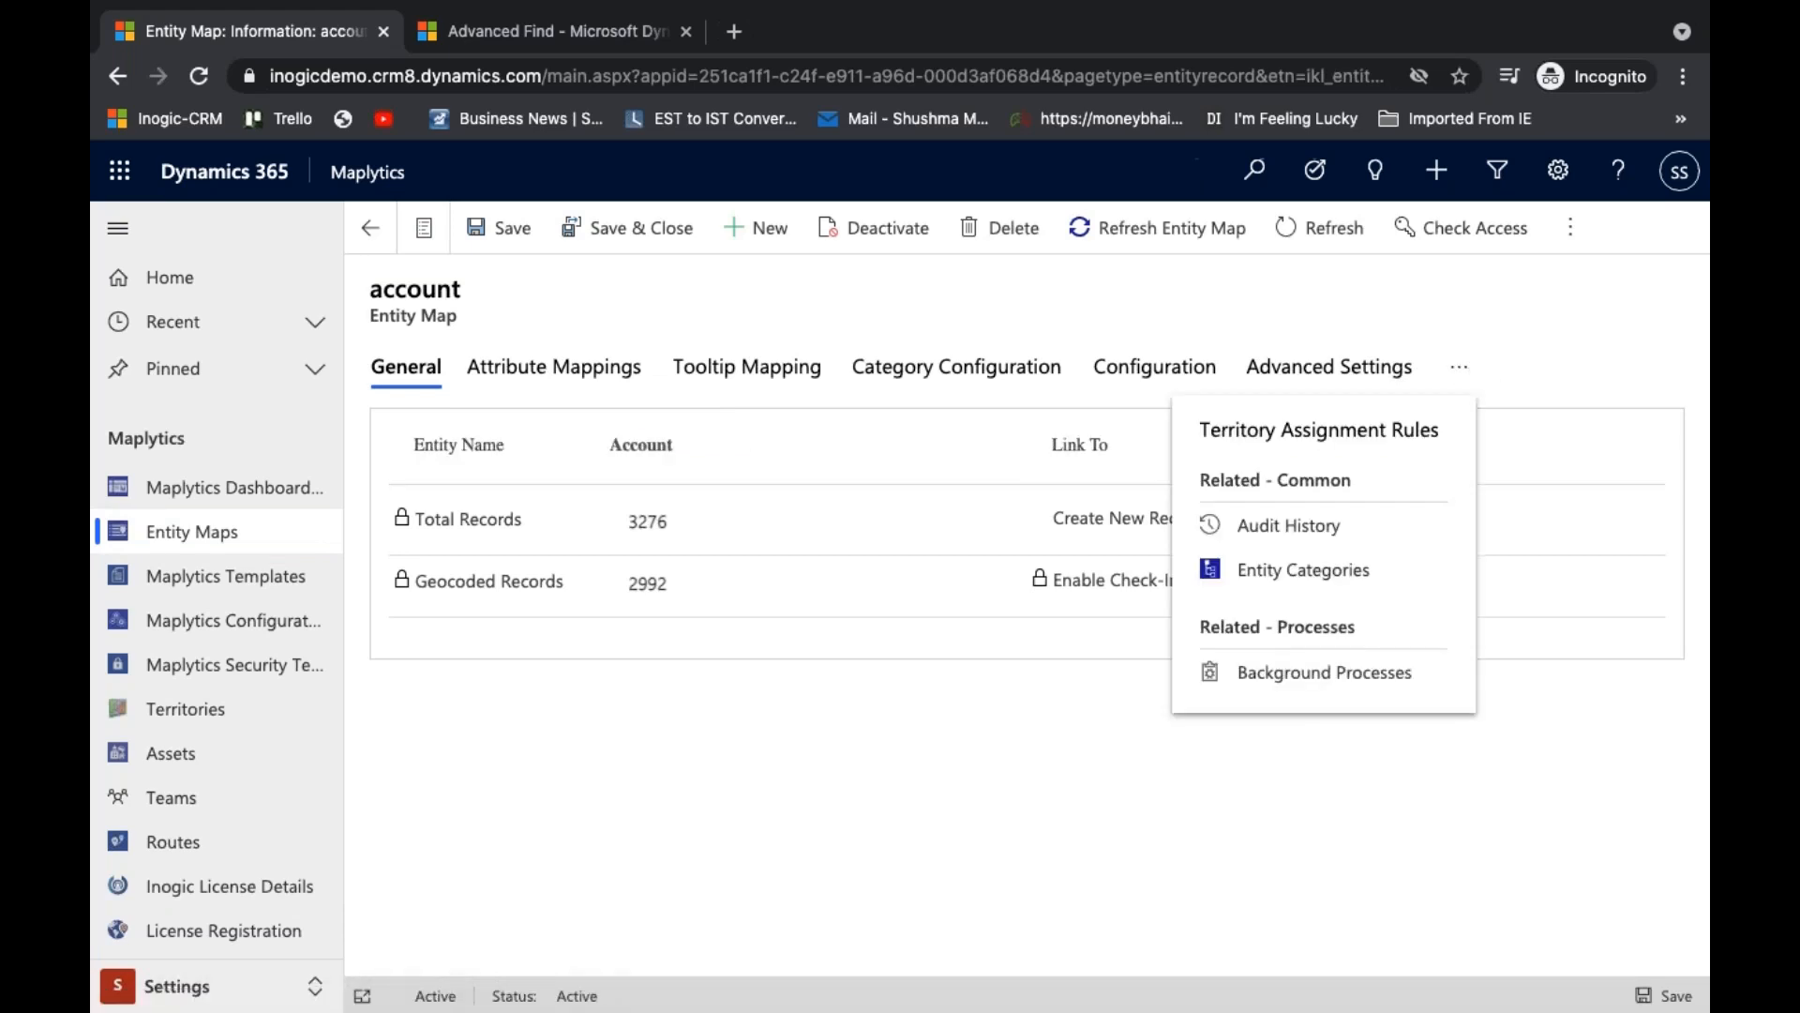
left_click(1425, 427)
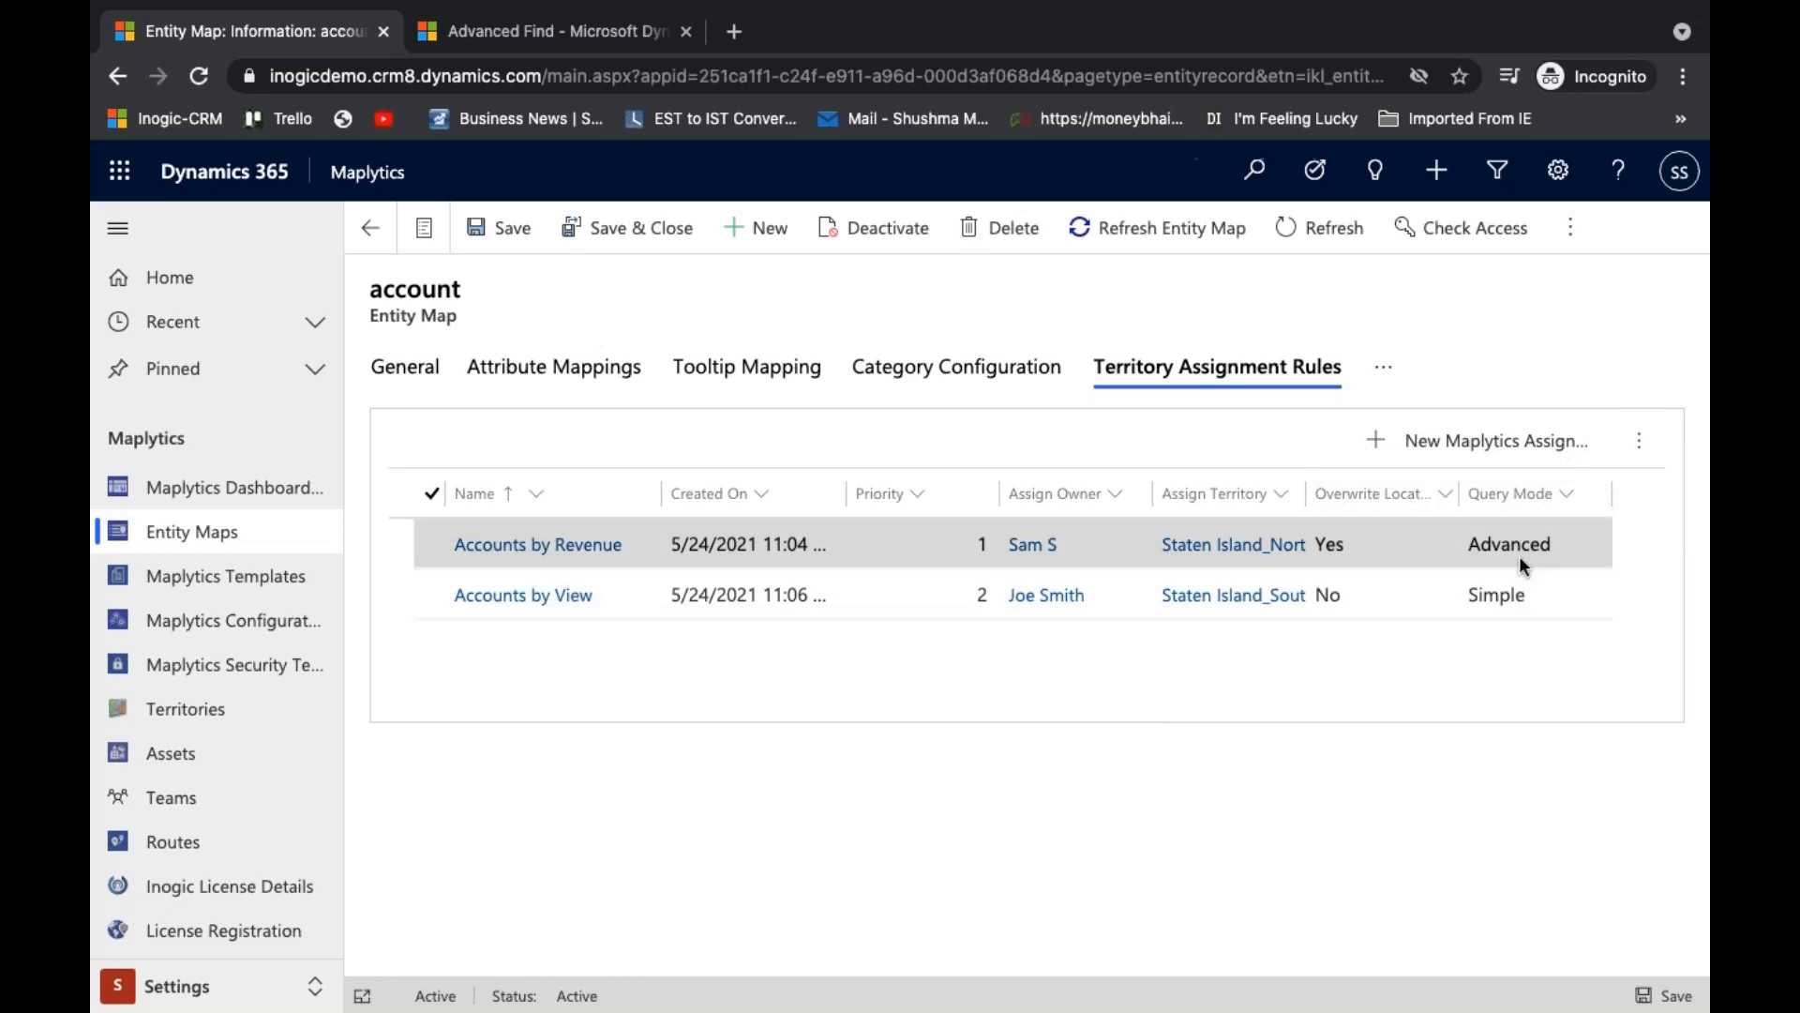
- Open the Accounts by View rule and display its Assignment Rule settings
left_click(876, 609)
double_click(876, 605)
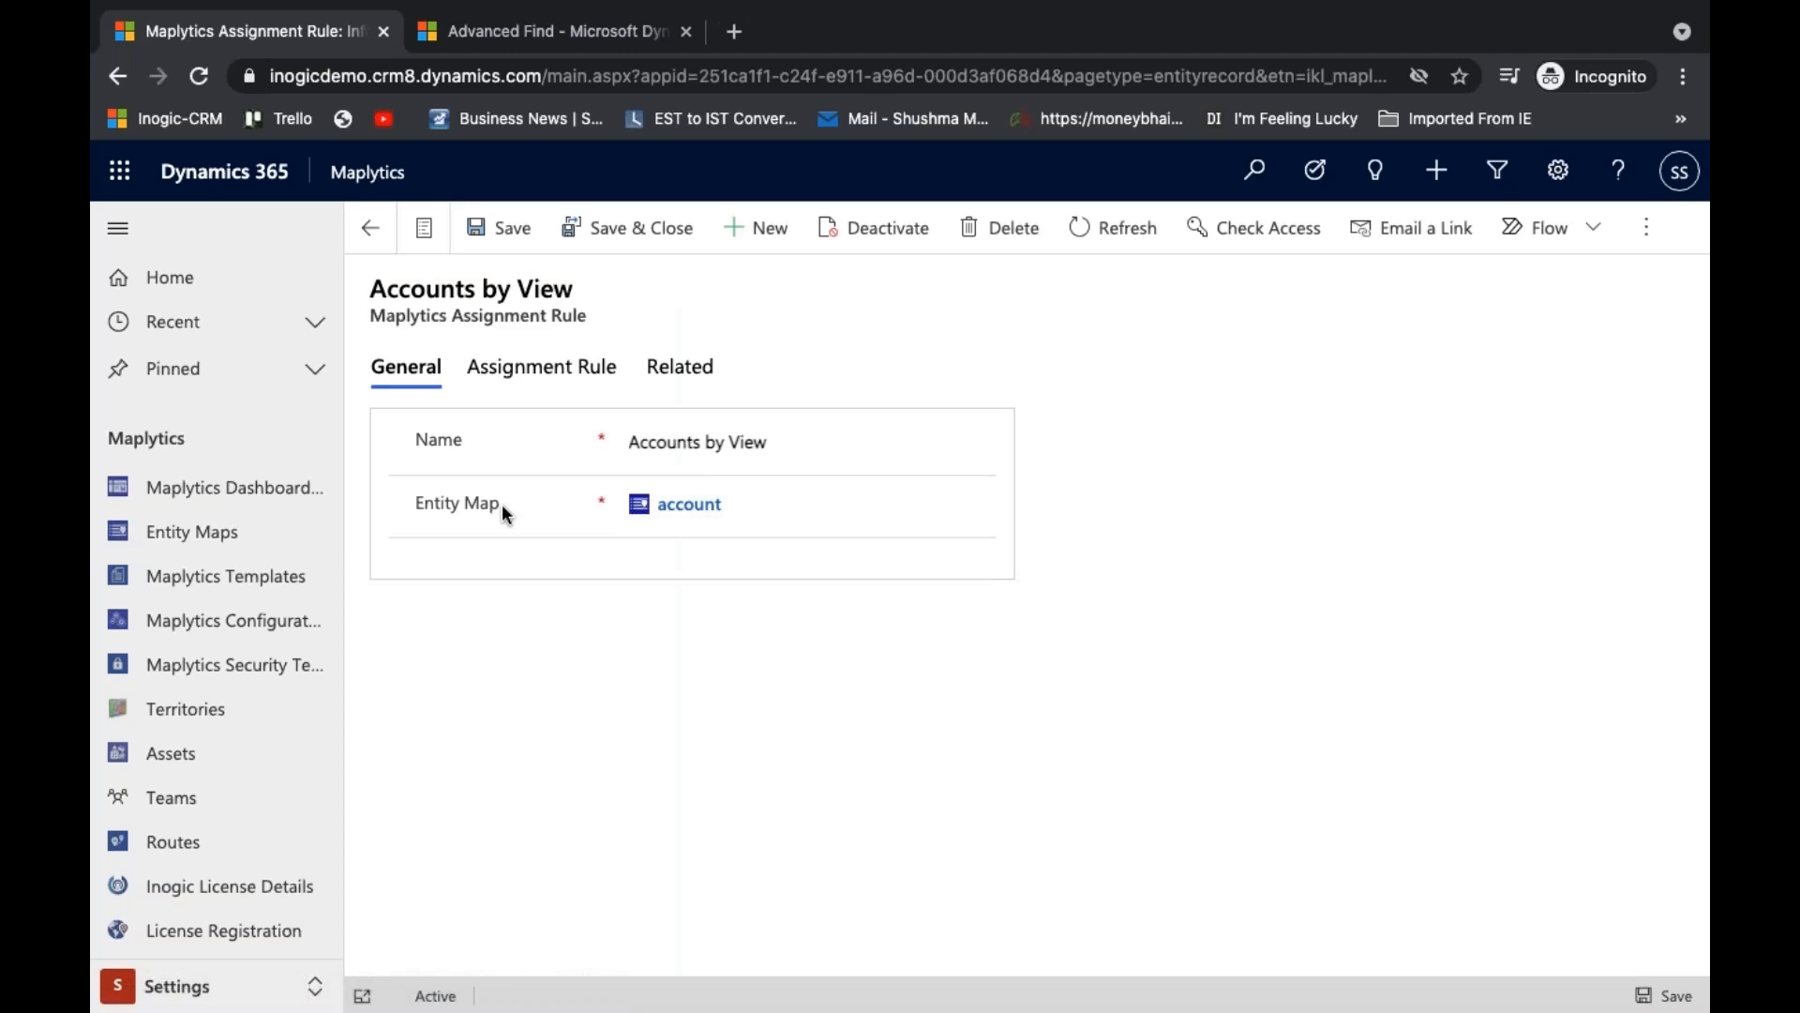
mouse_move(504, 510)
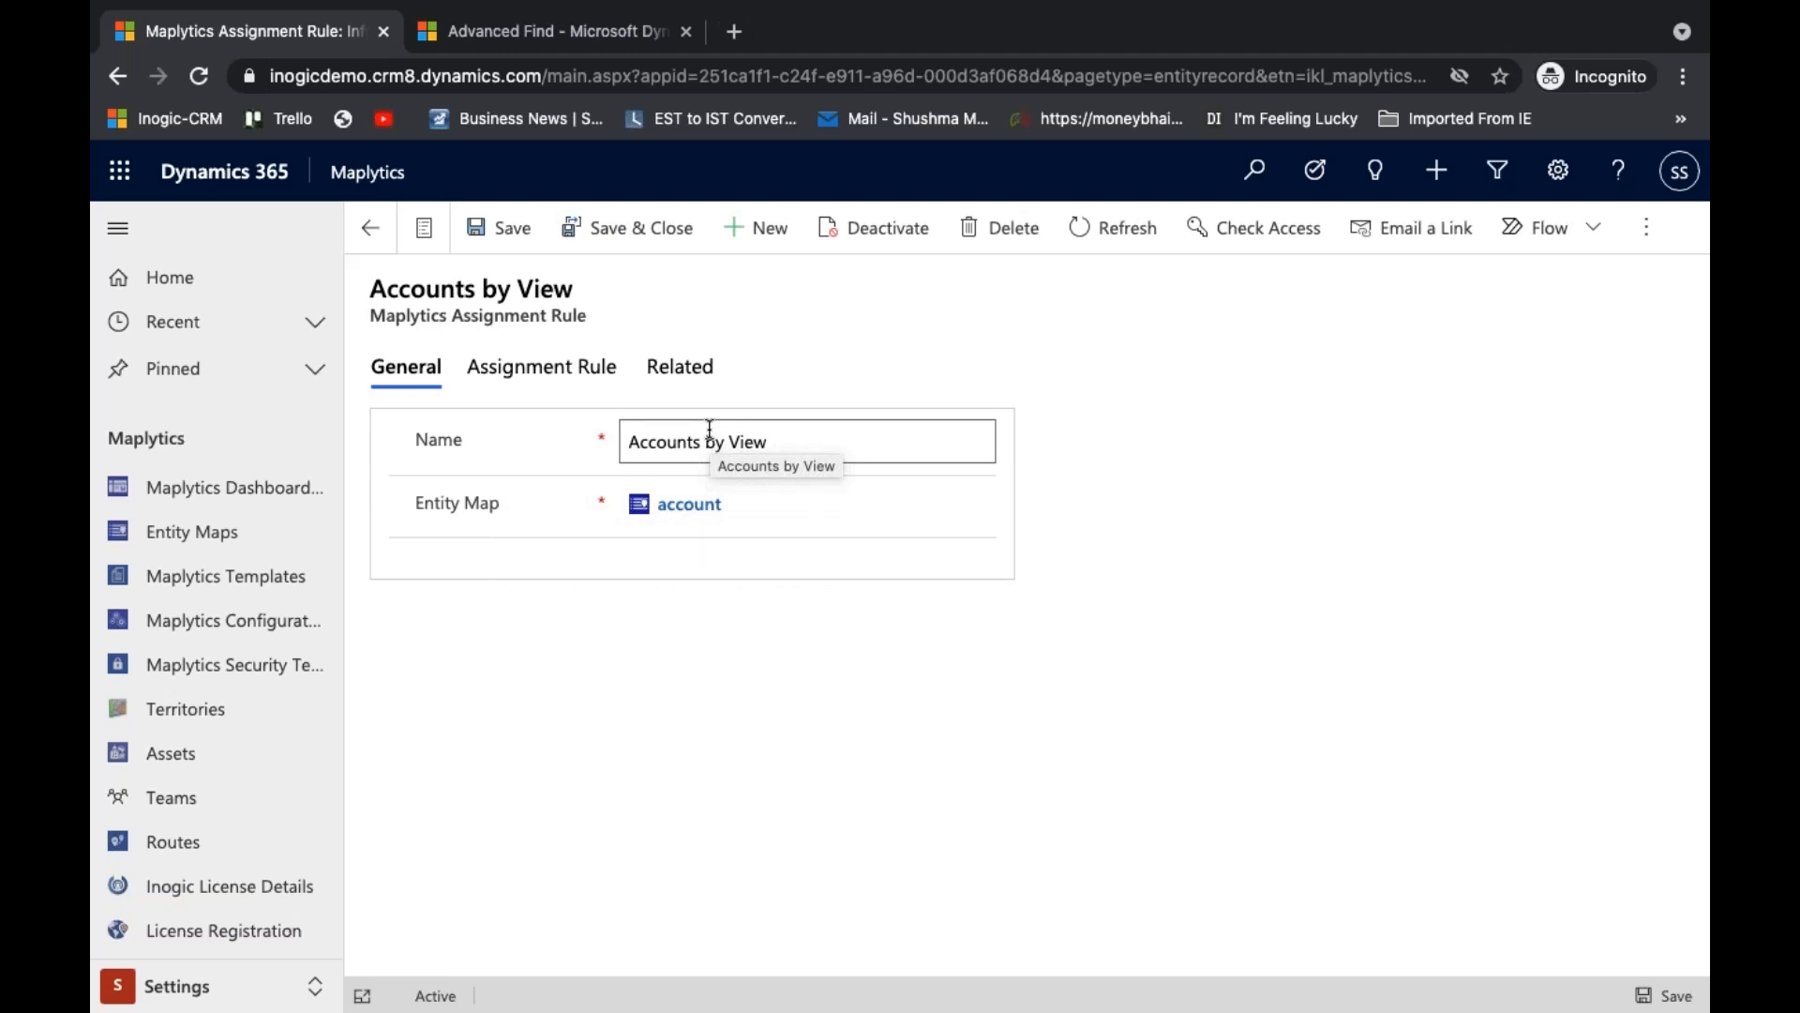
left_click(588, 367)
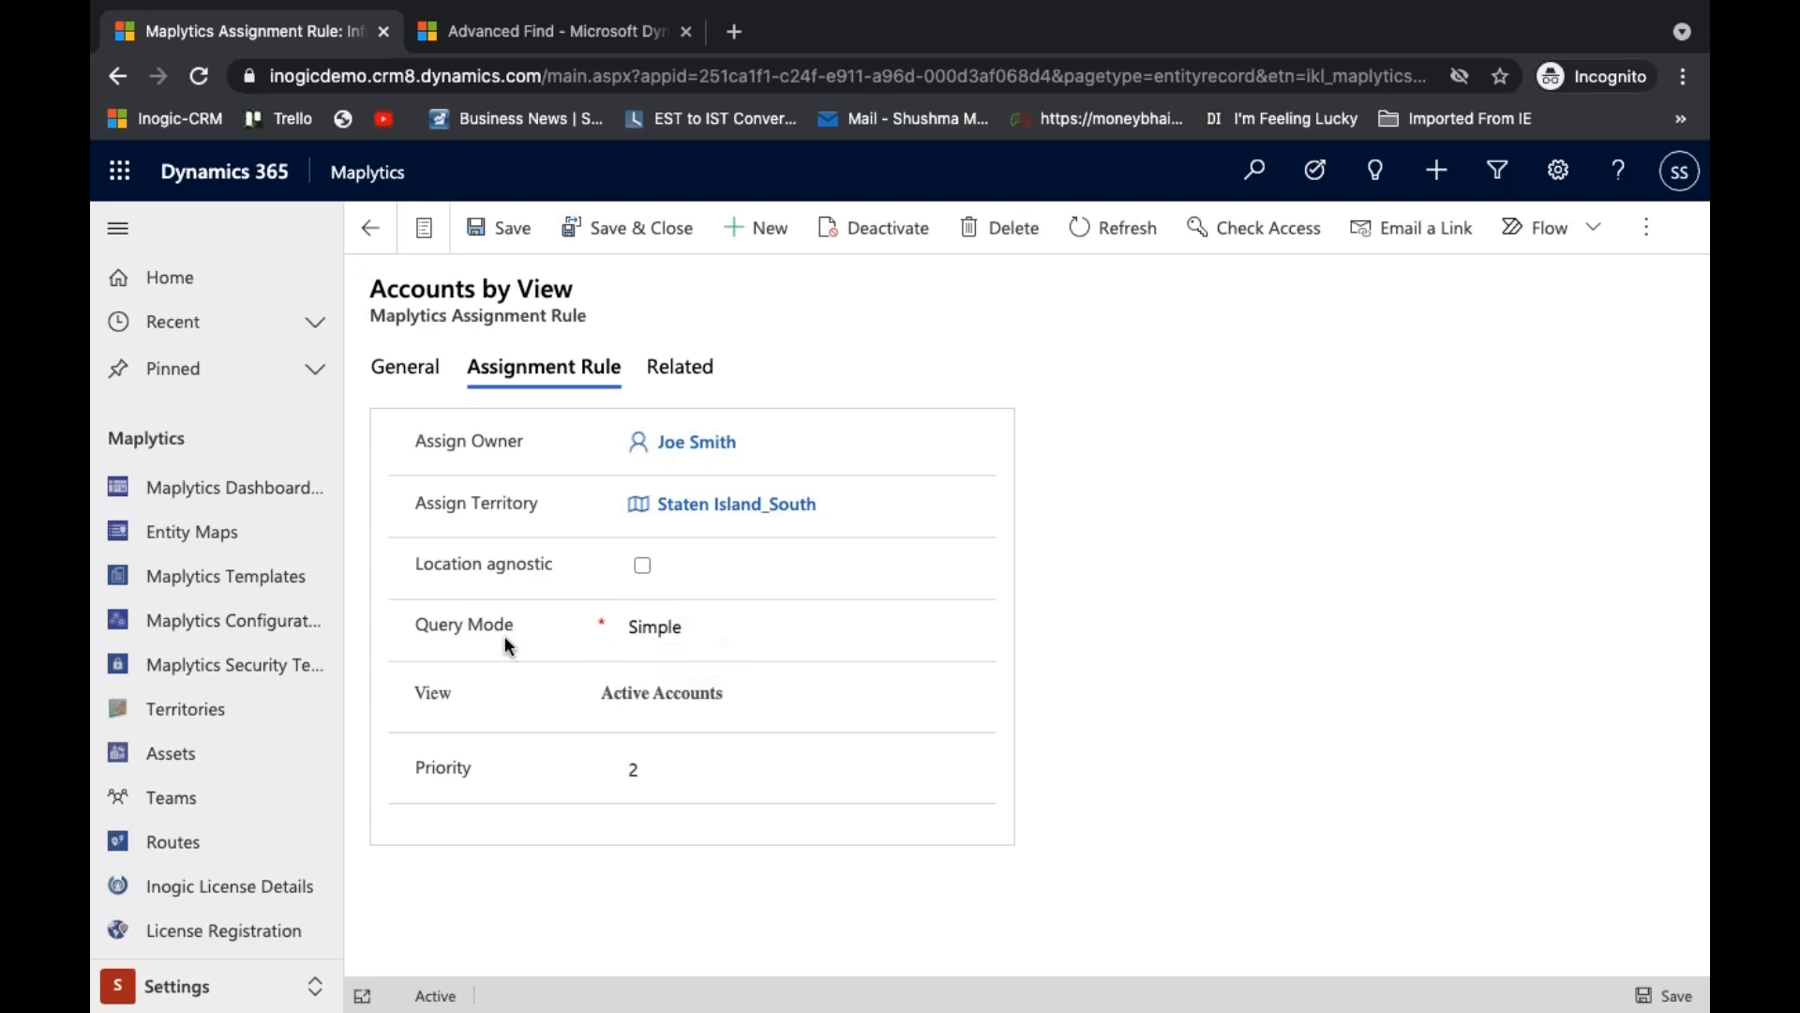
- Examine the rule's Query Mode options and selectable views, keeping Simple and Active Accounts, and return to the account entity map
left_click(718, 631)
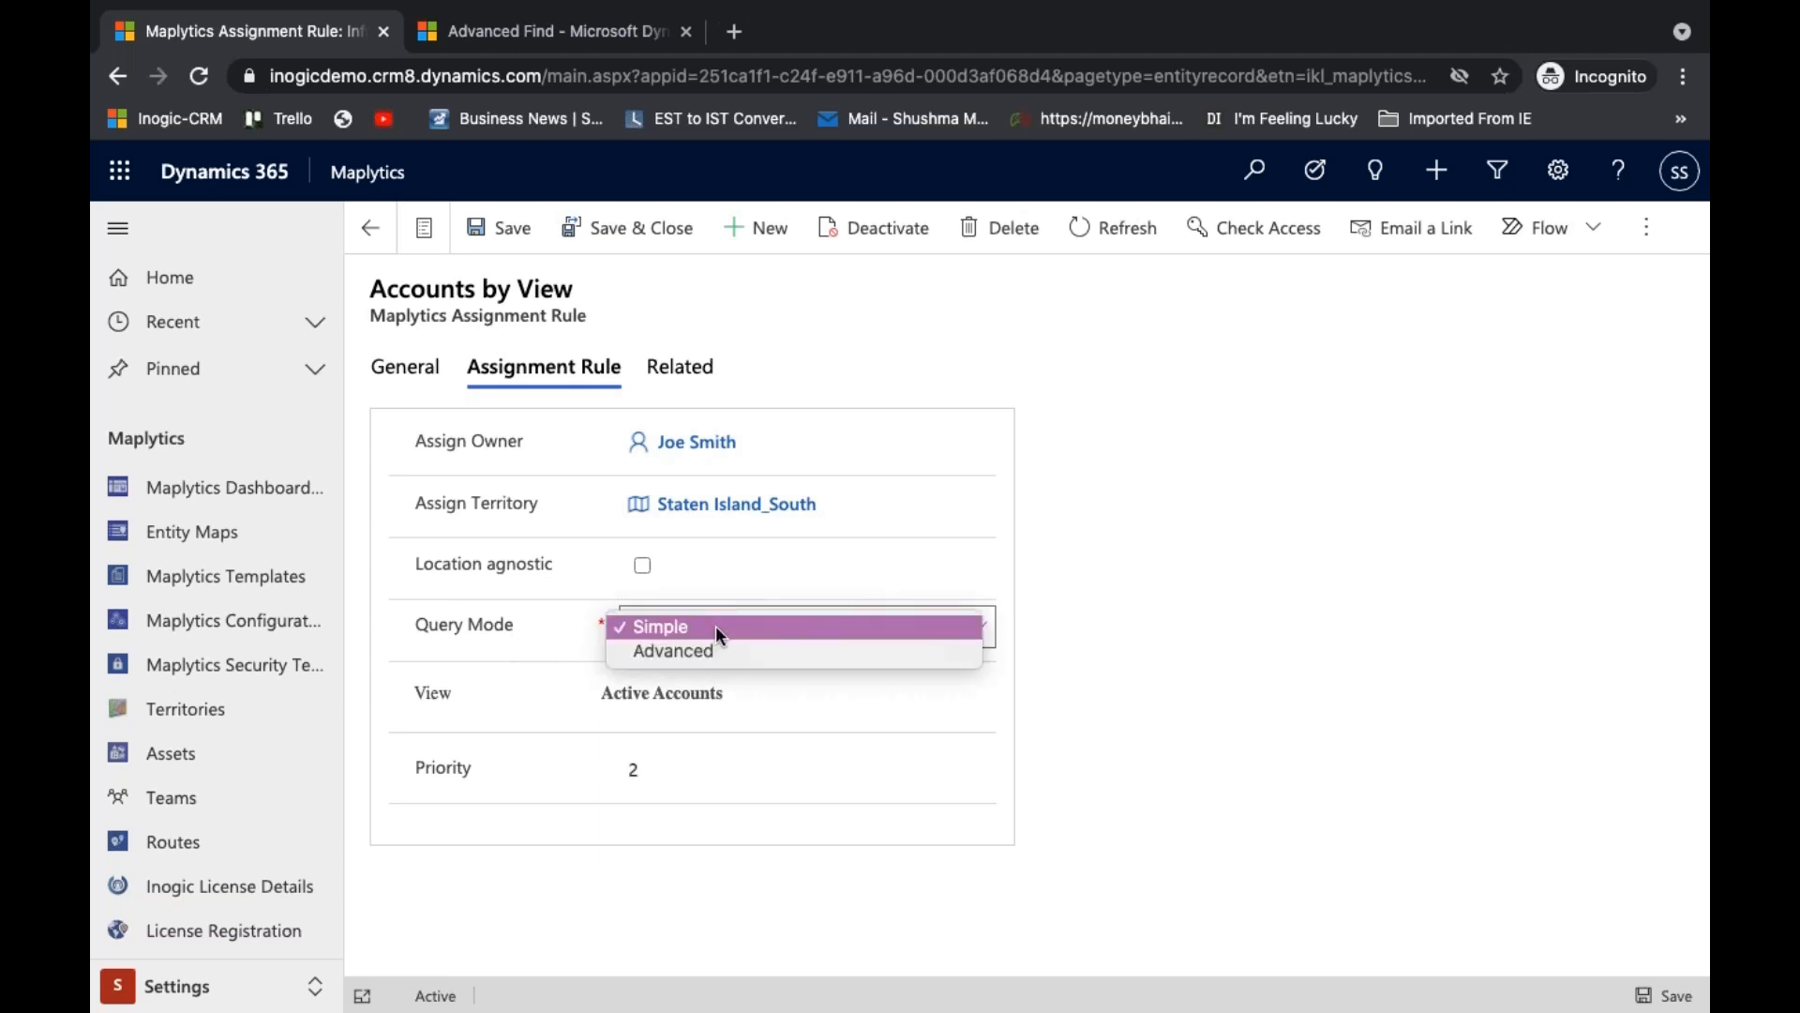
left_click(679, 628)
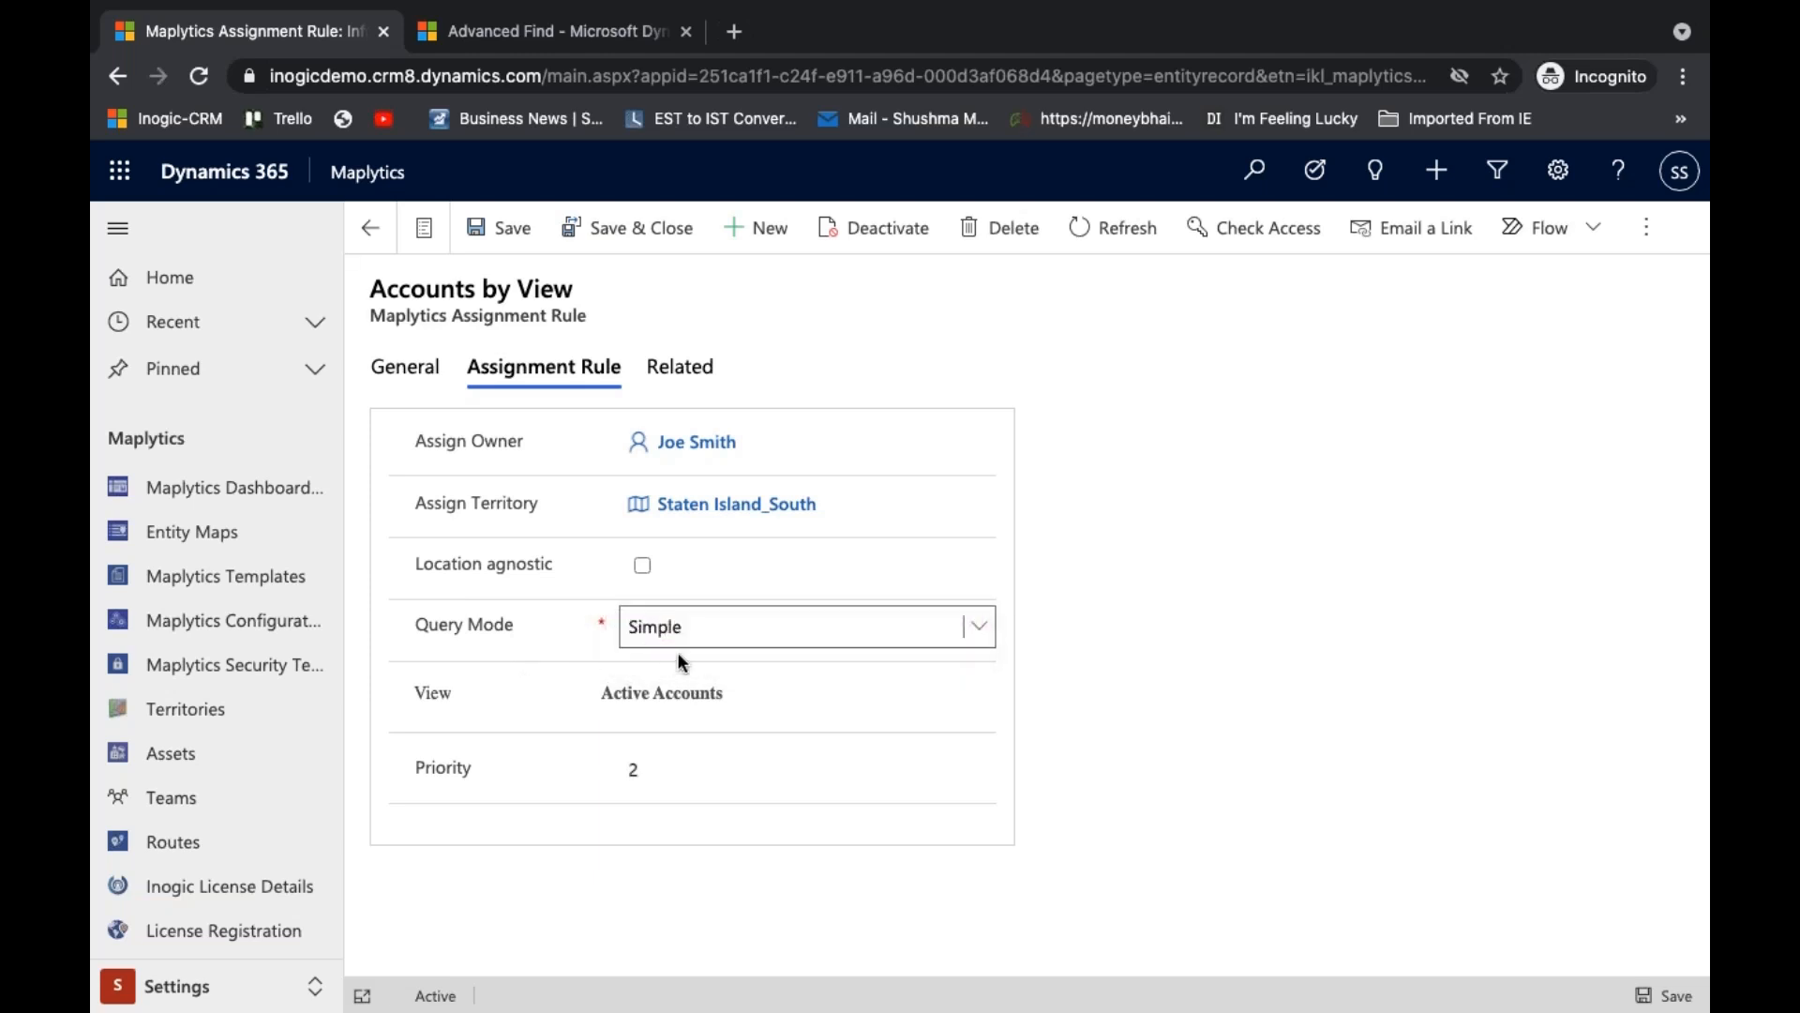
left_click(734, 692)
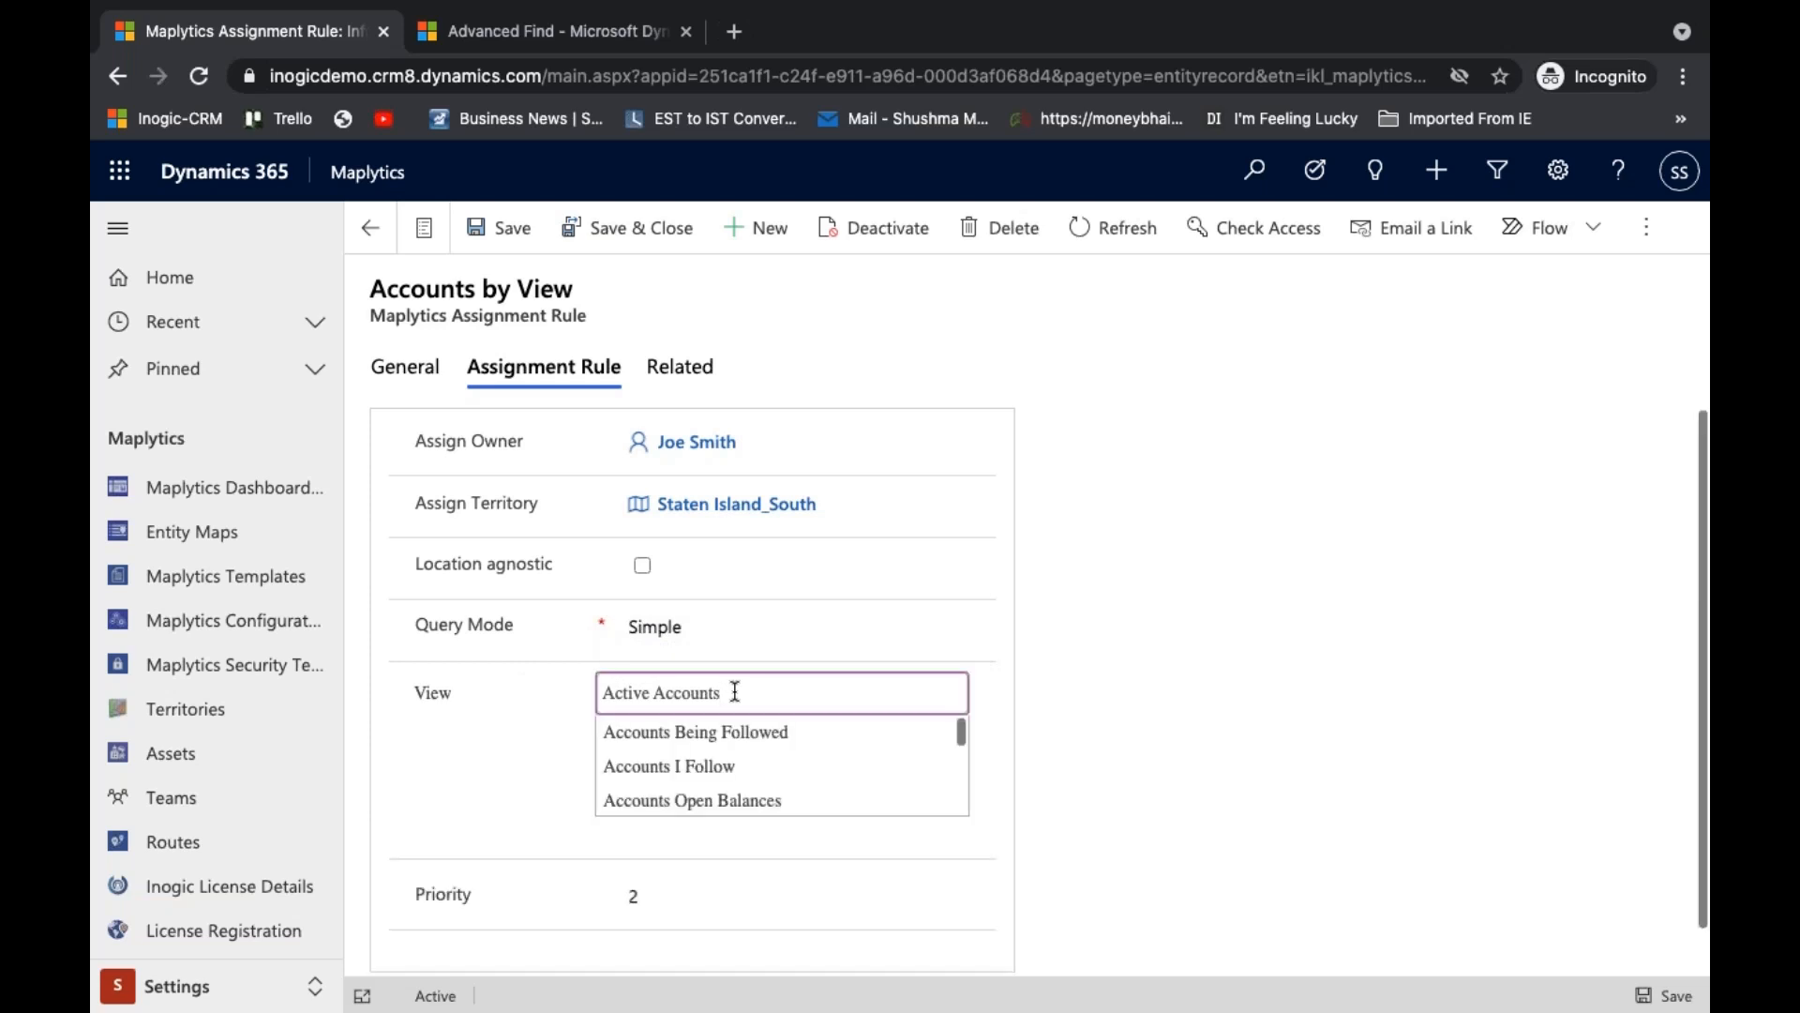
scroll(736, 769, "down", 5)
left_click(1107, 638)
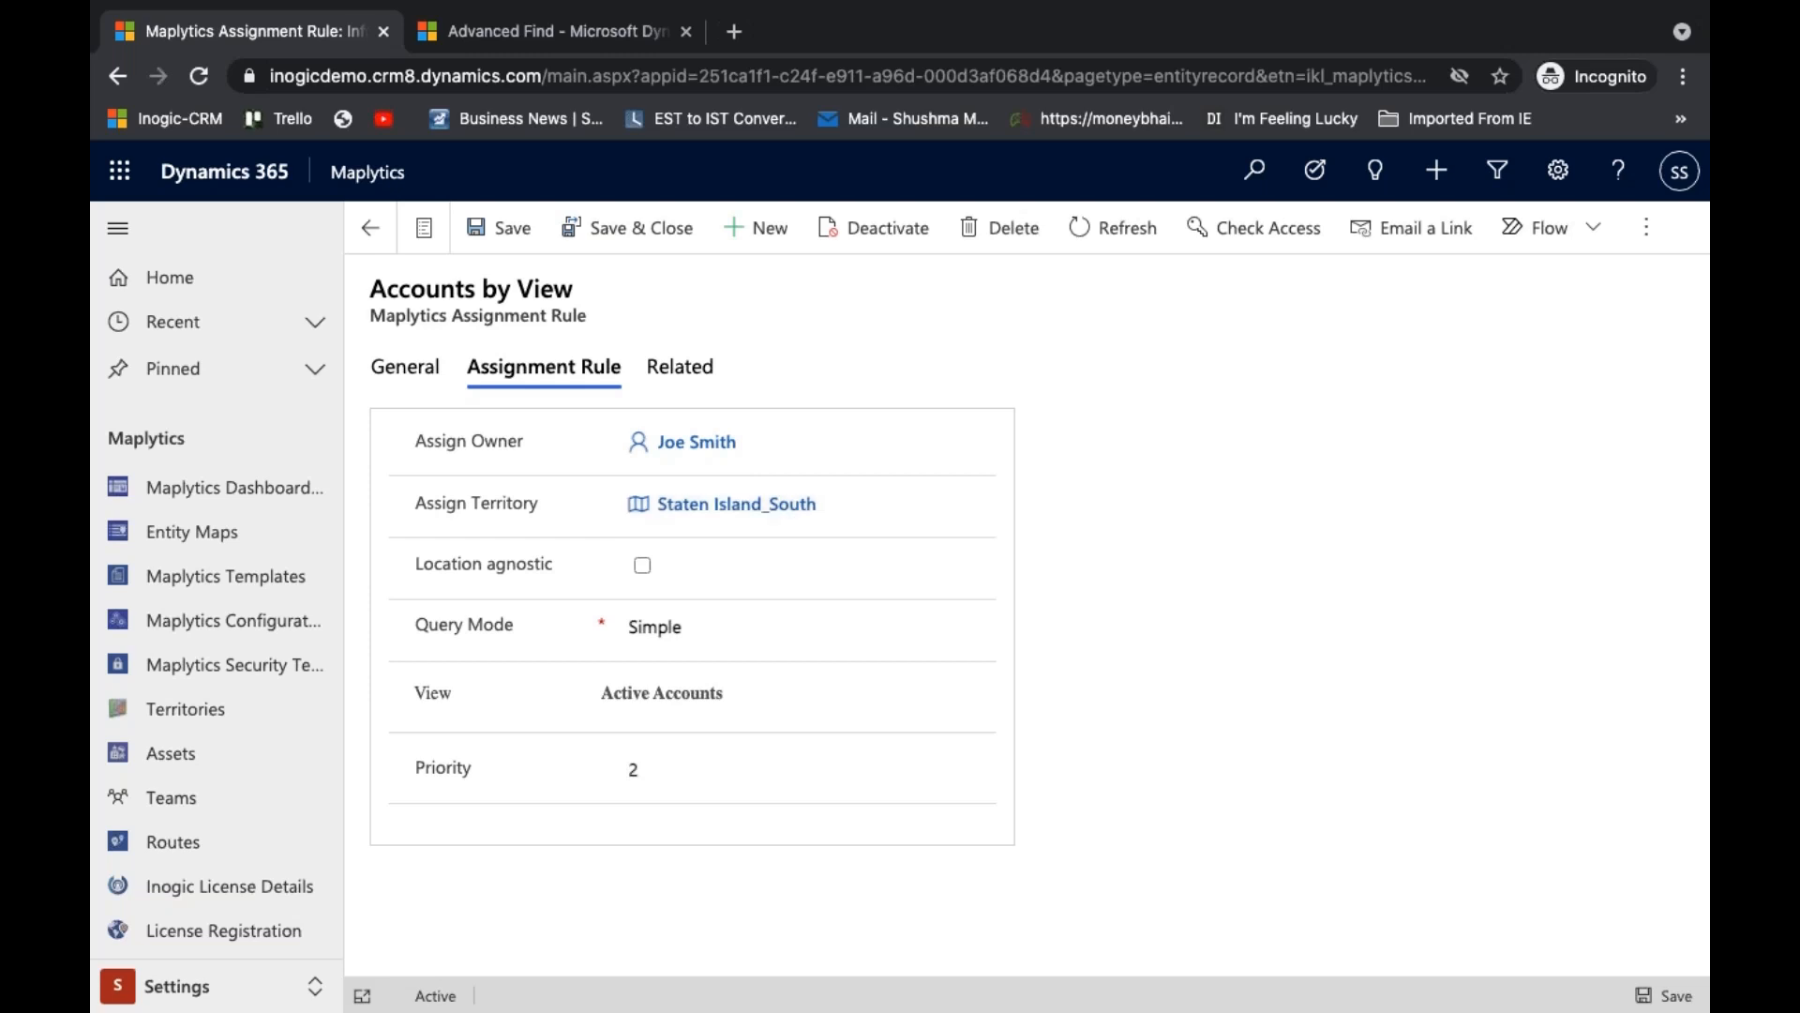
left_click(372, 235)
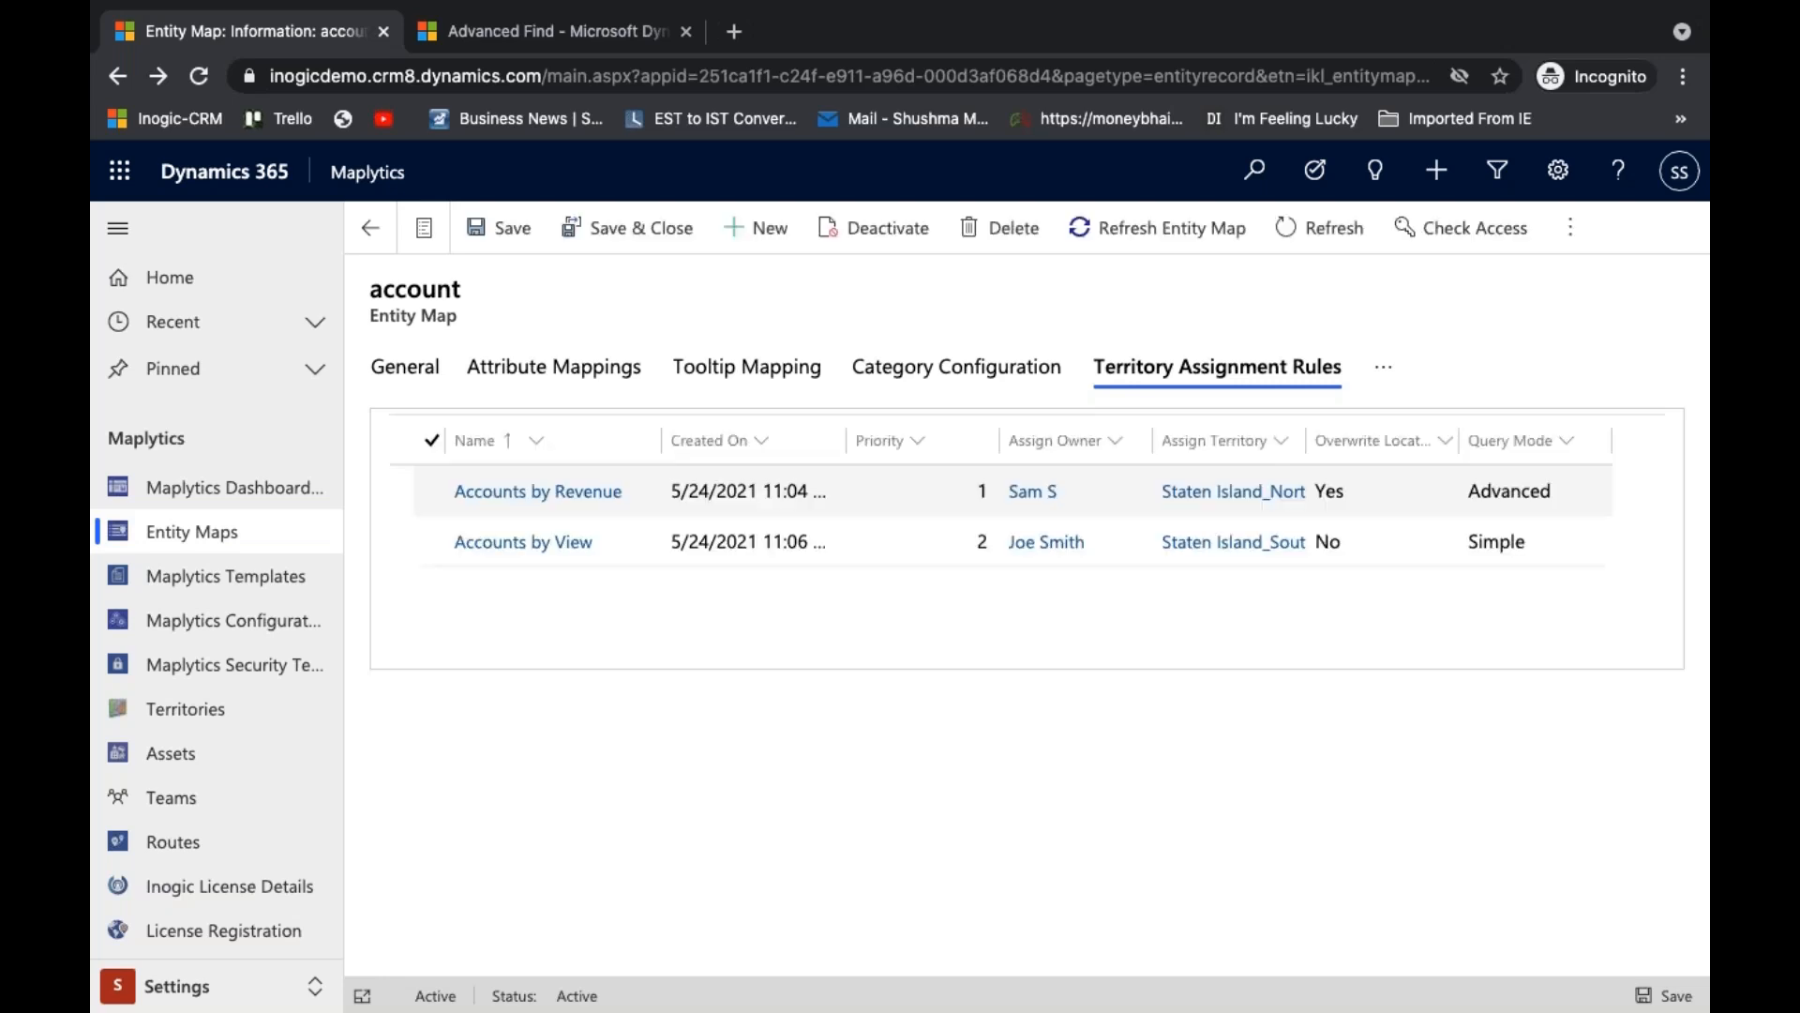
- Open the Accounts by Revenue rule and display its Assignment Rule settings
left_click(905, 544)
double_click(902, 537)
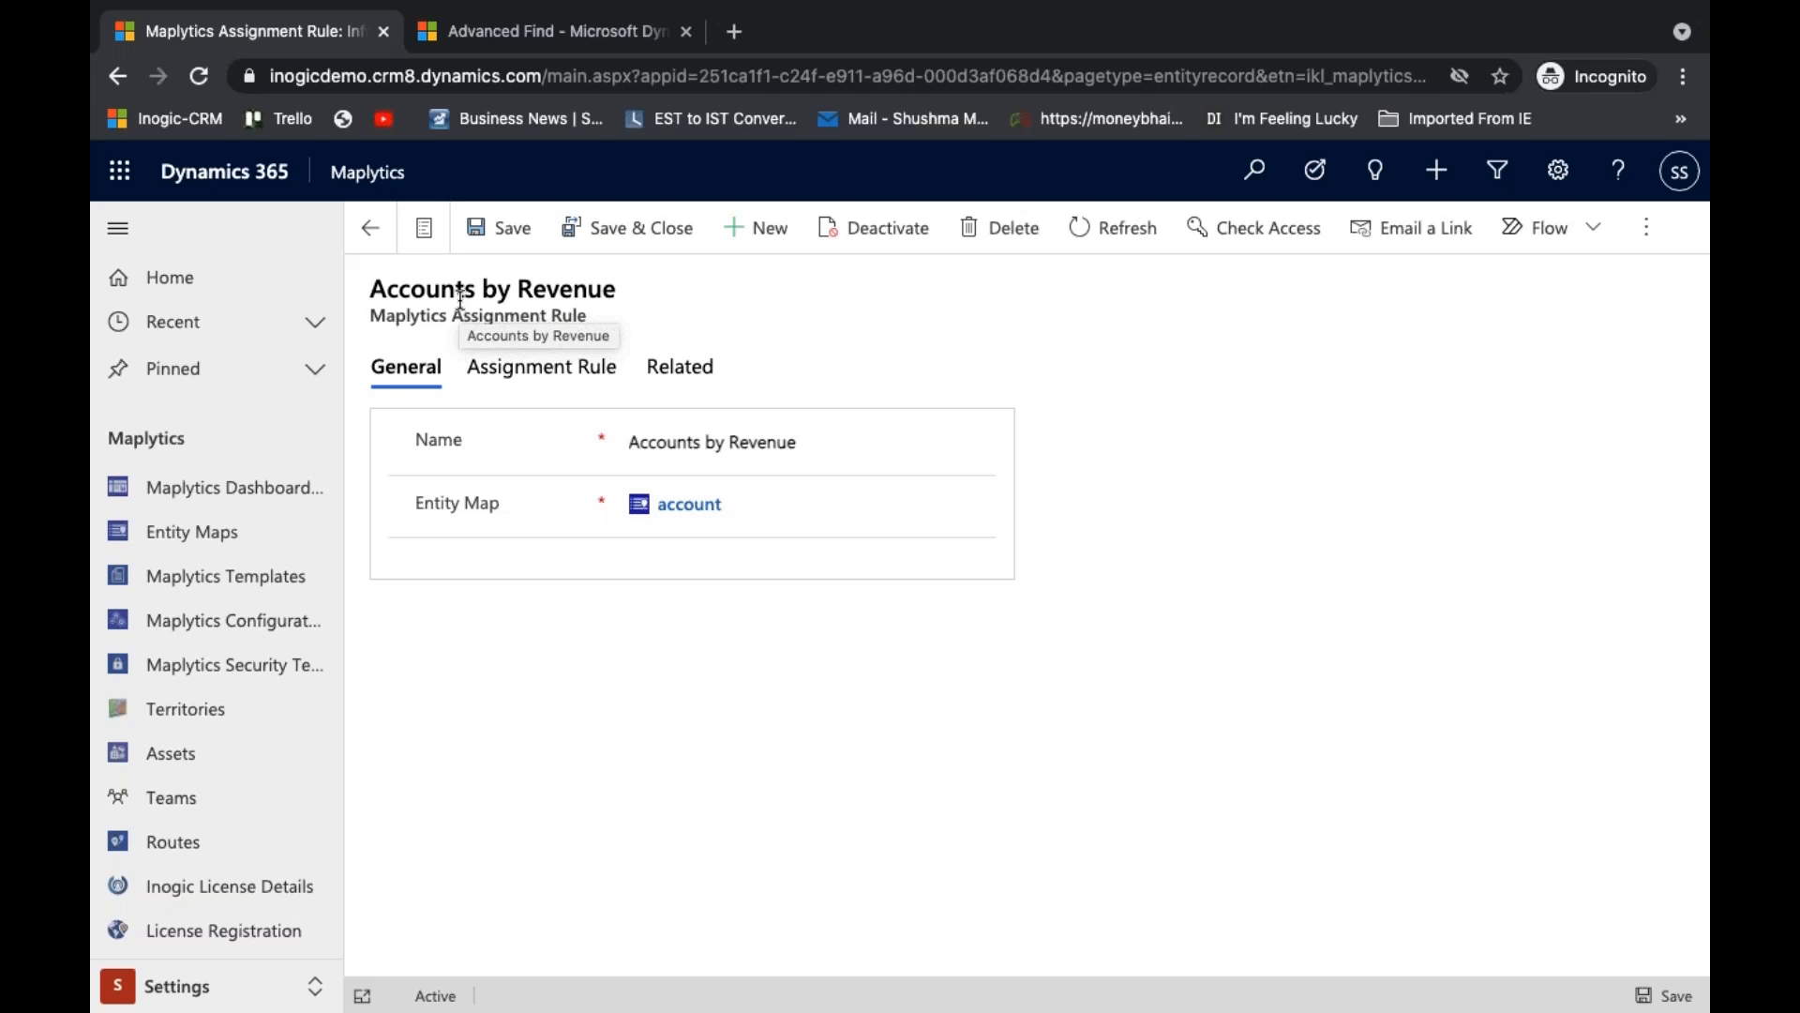
left_click(495, 374)
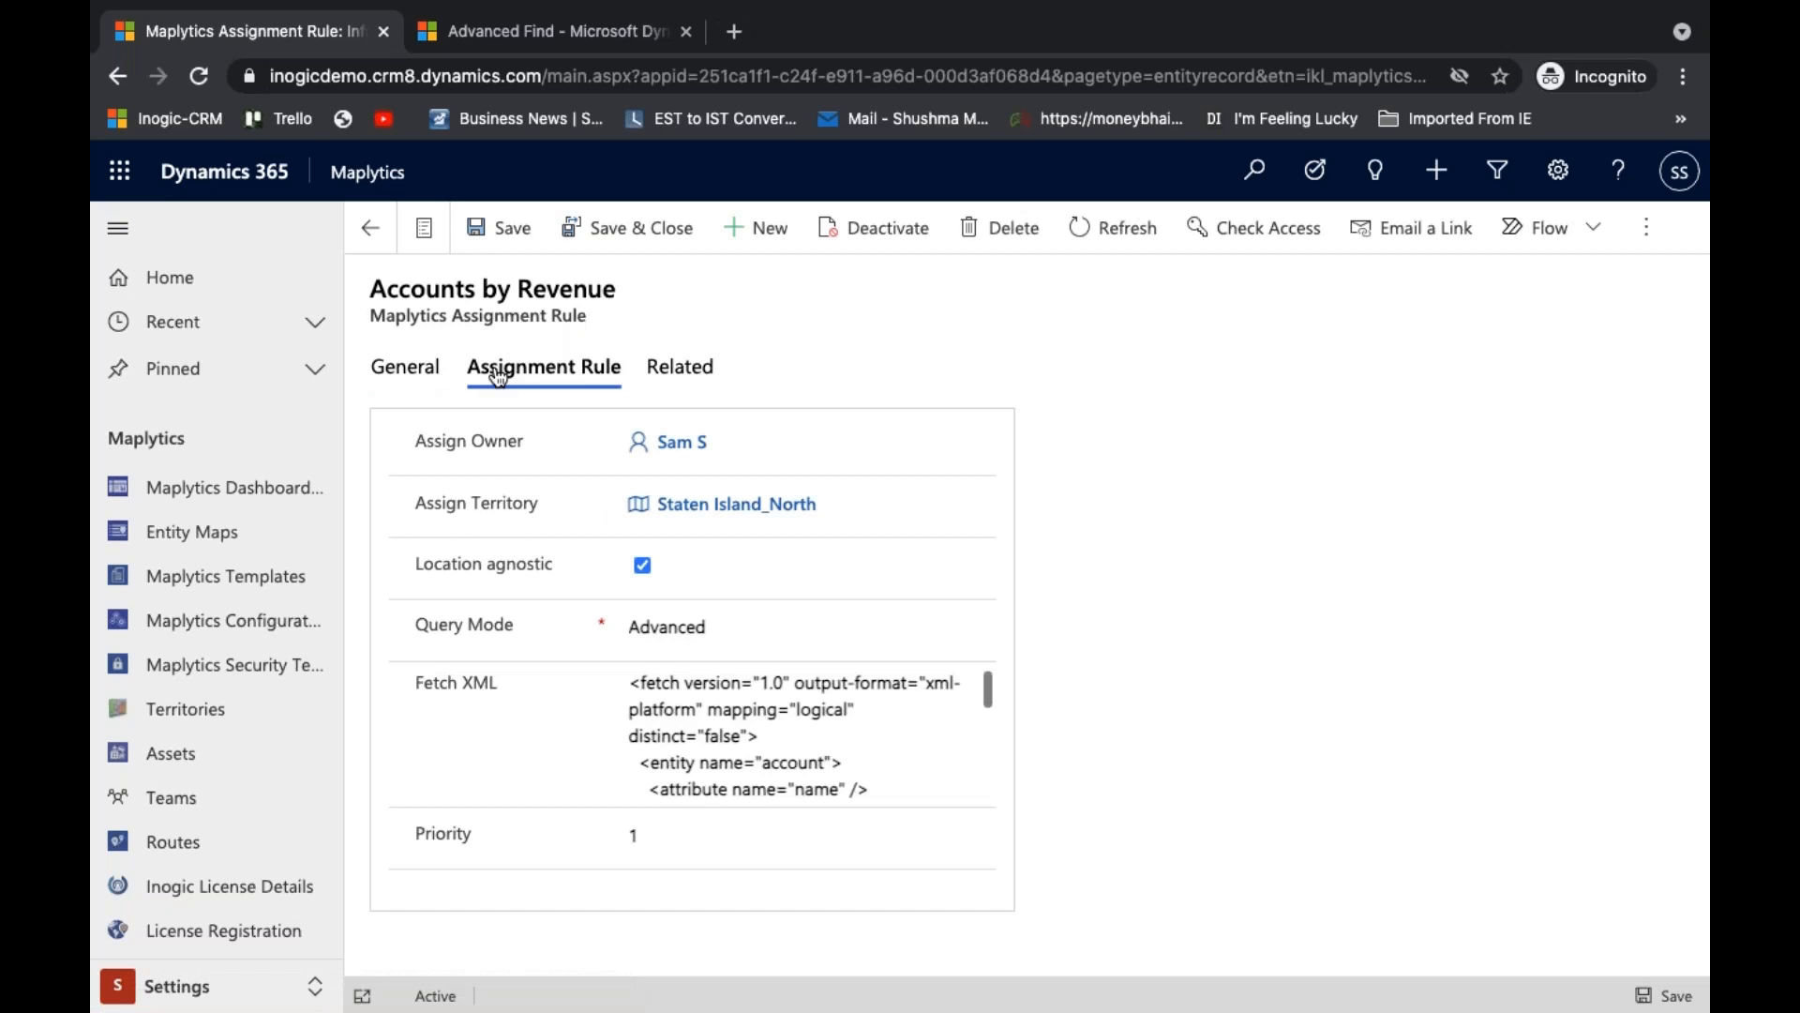
- Examine the rule's assigned owner, territory, Query Mode options and Fetch XML condition, keeping Query Mode as Advanced
left_click(684, 459)
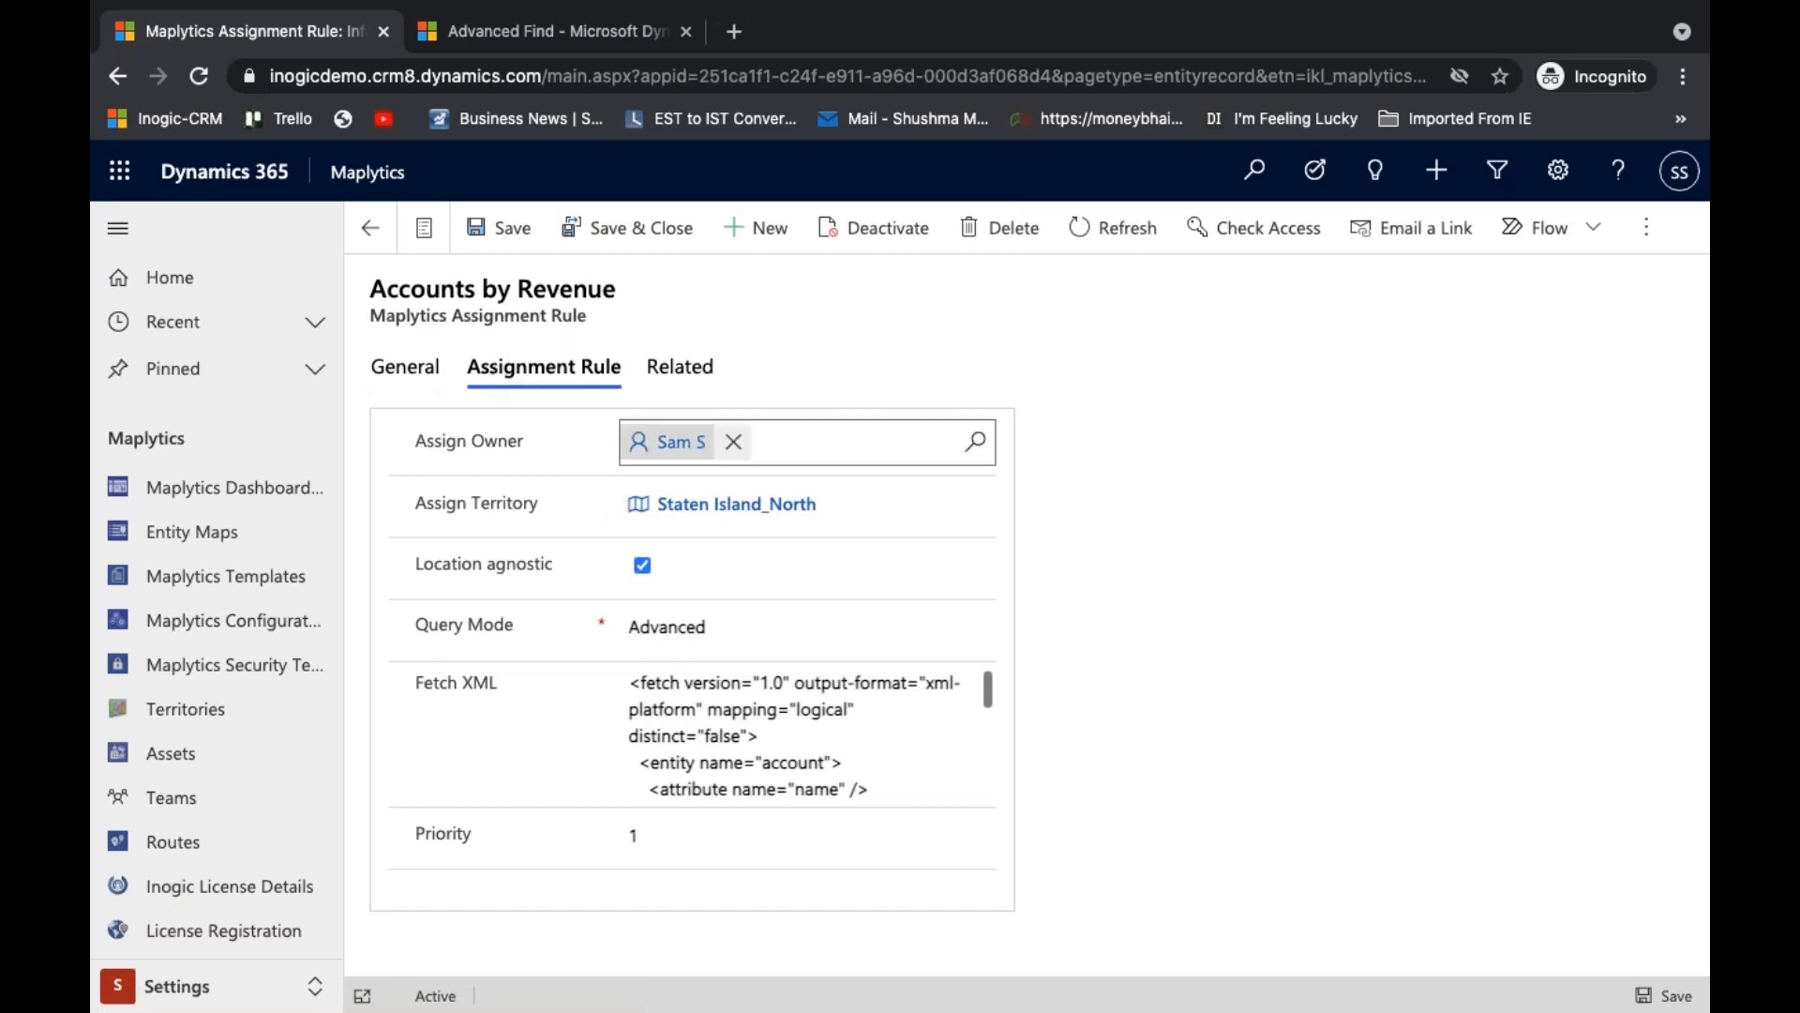
left_click(764, 514)
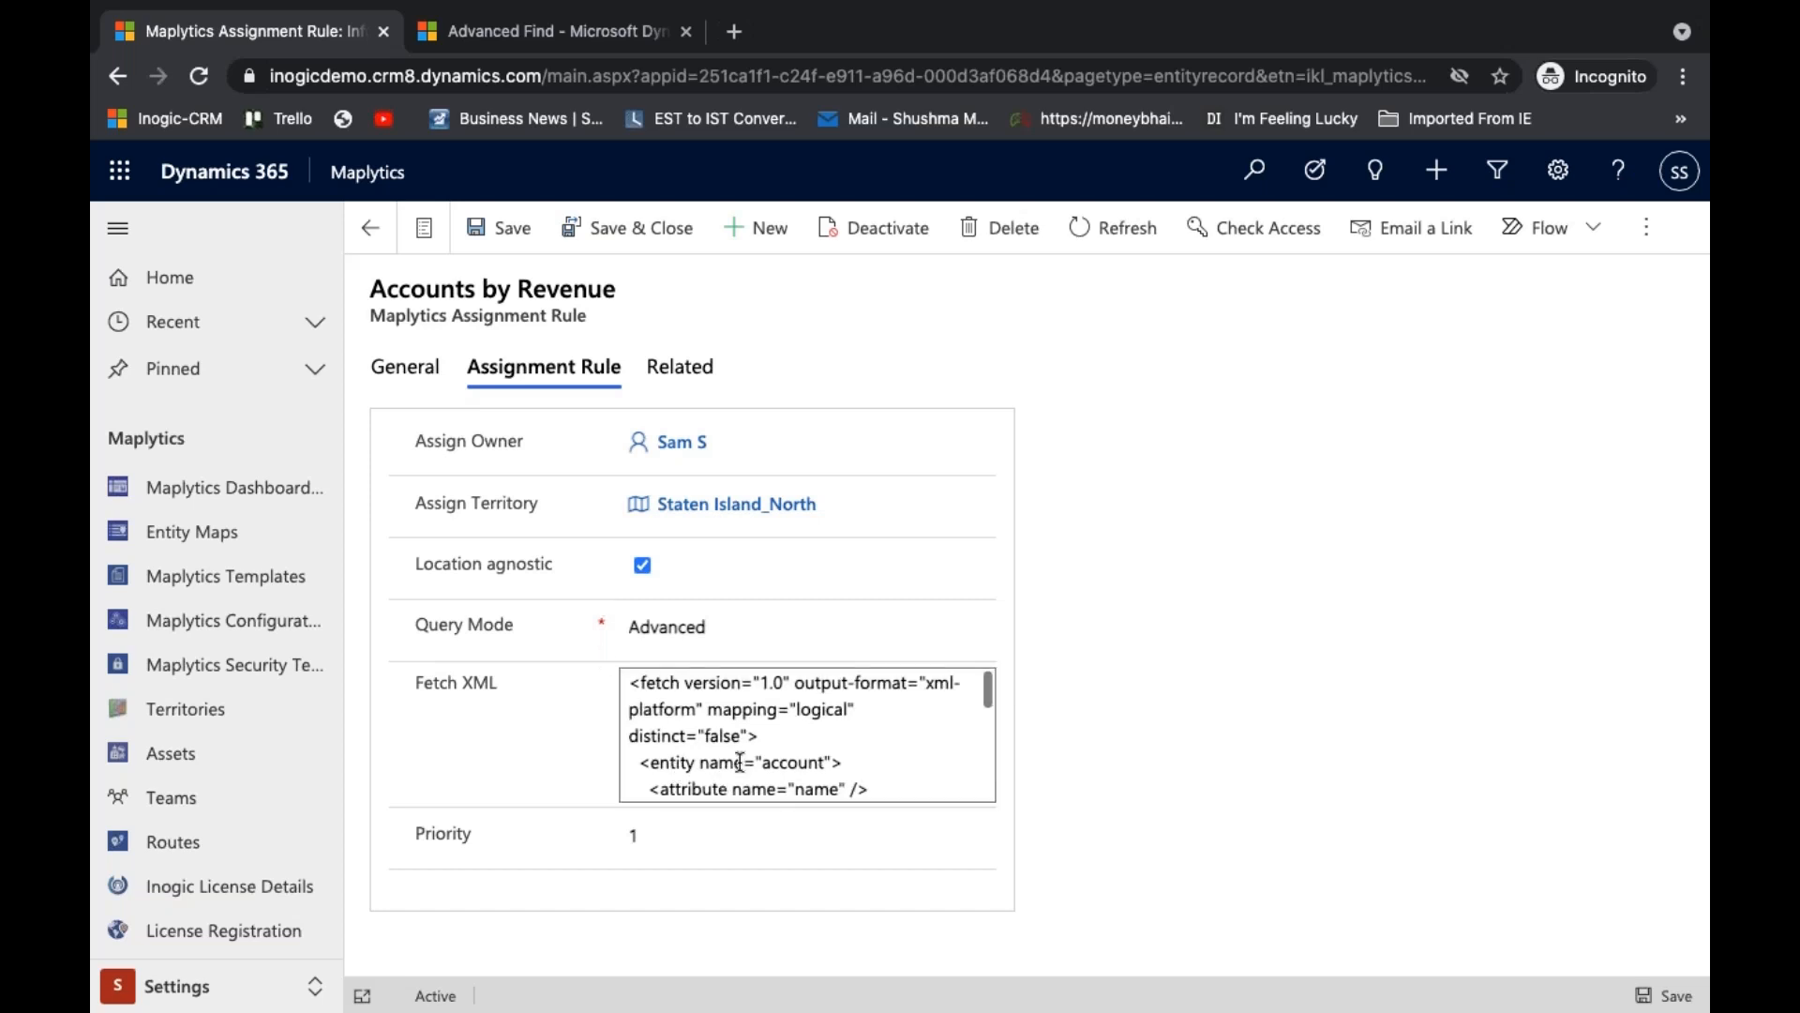
left_click(648, 628)
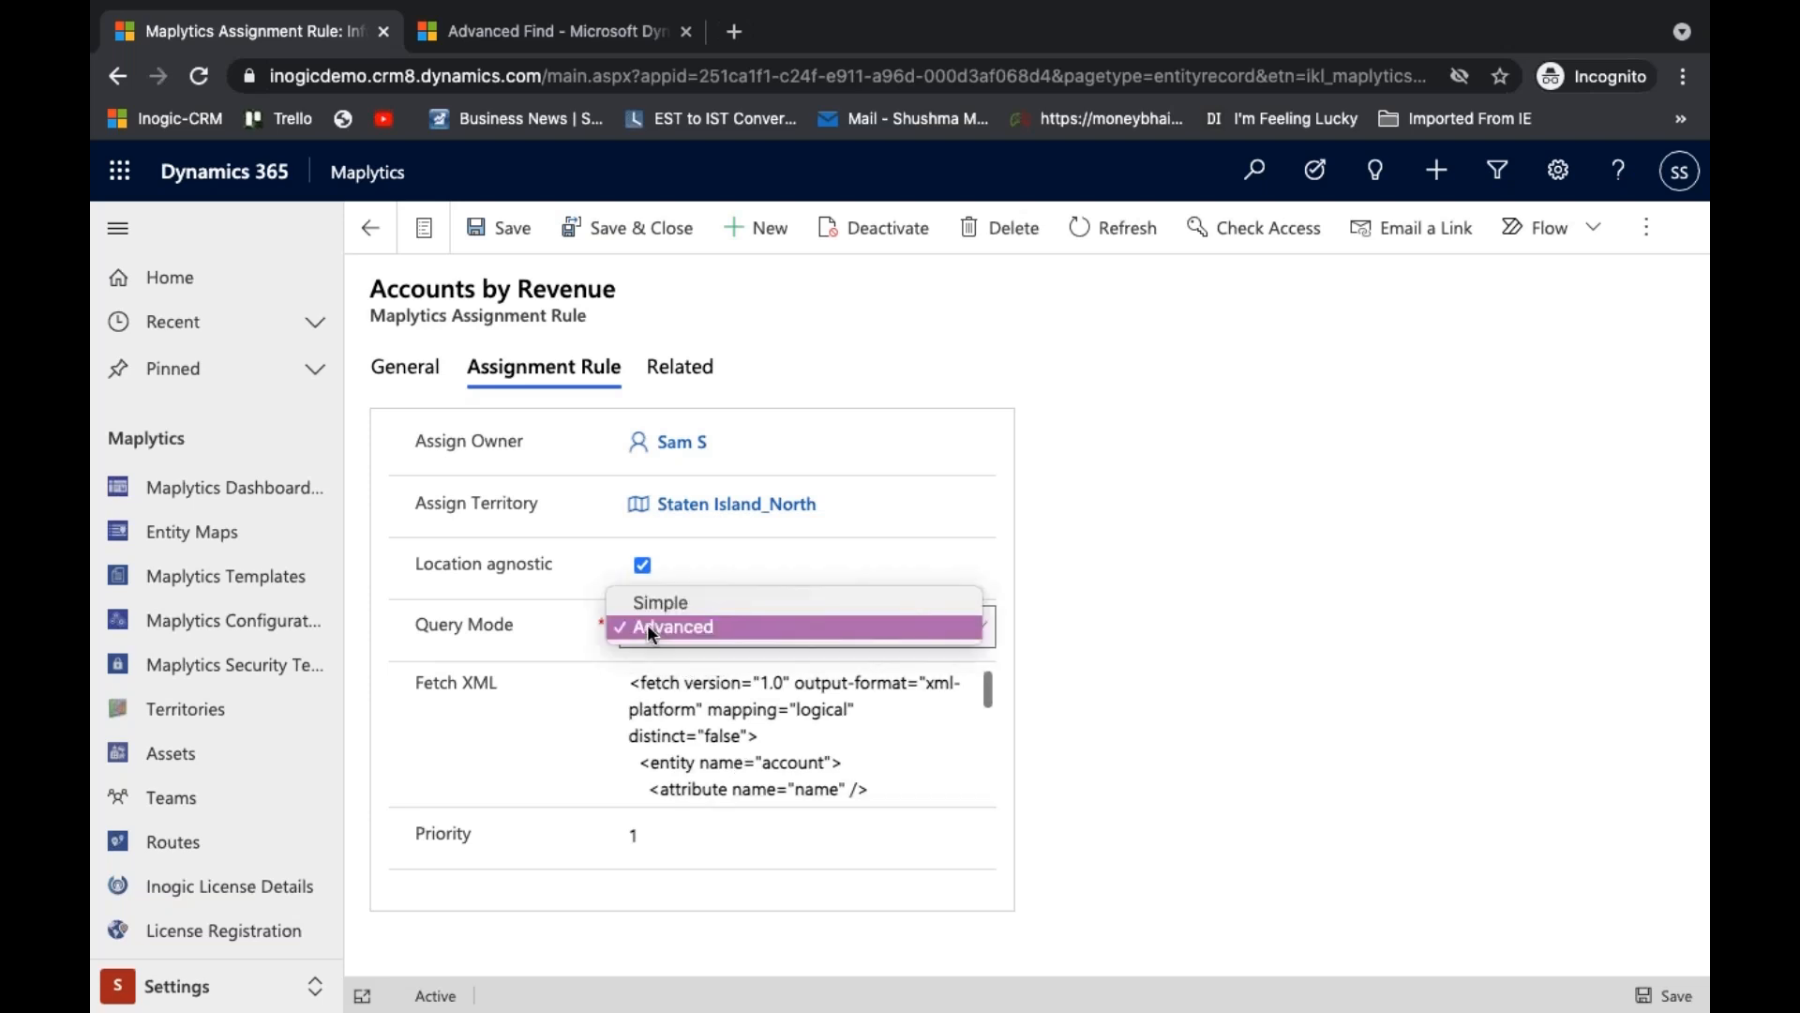
left_click(590, 647)
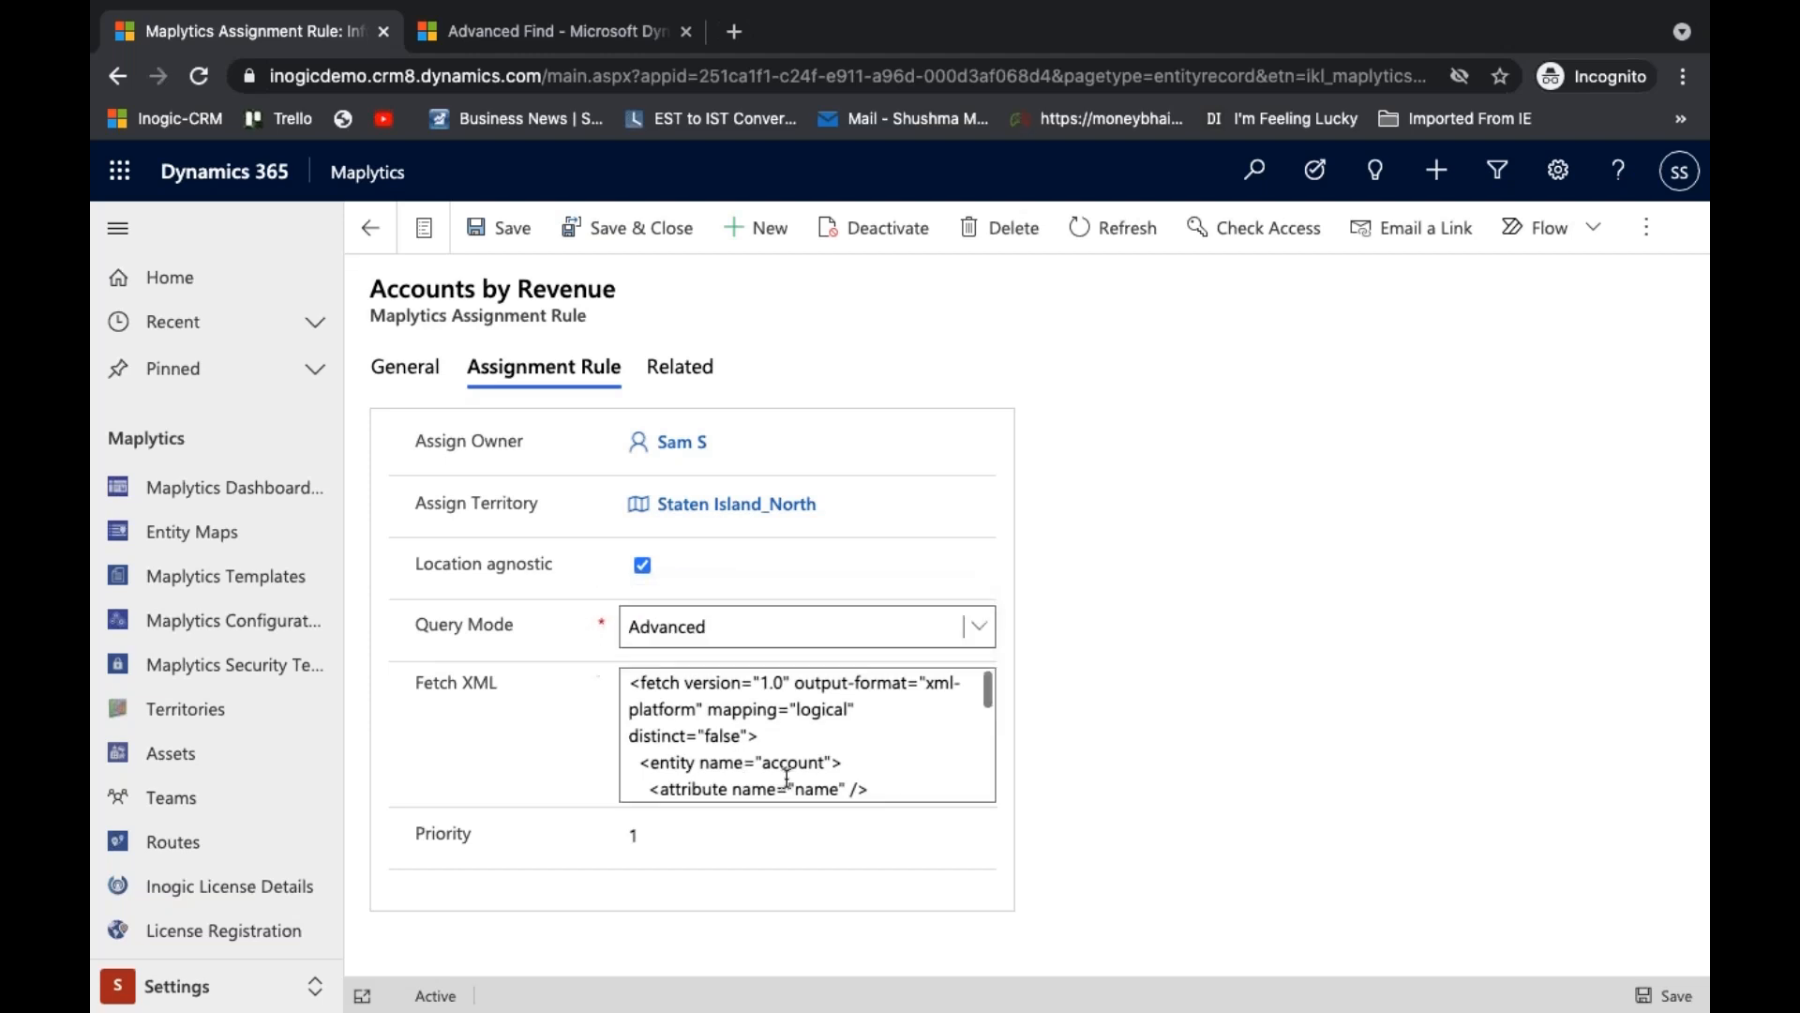
scroll(786, 778, "down", 4)
scroll(787, 777, "down", 1)
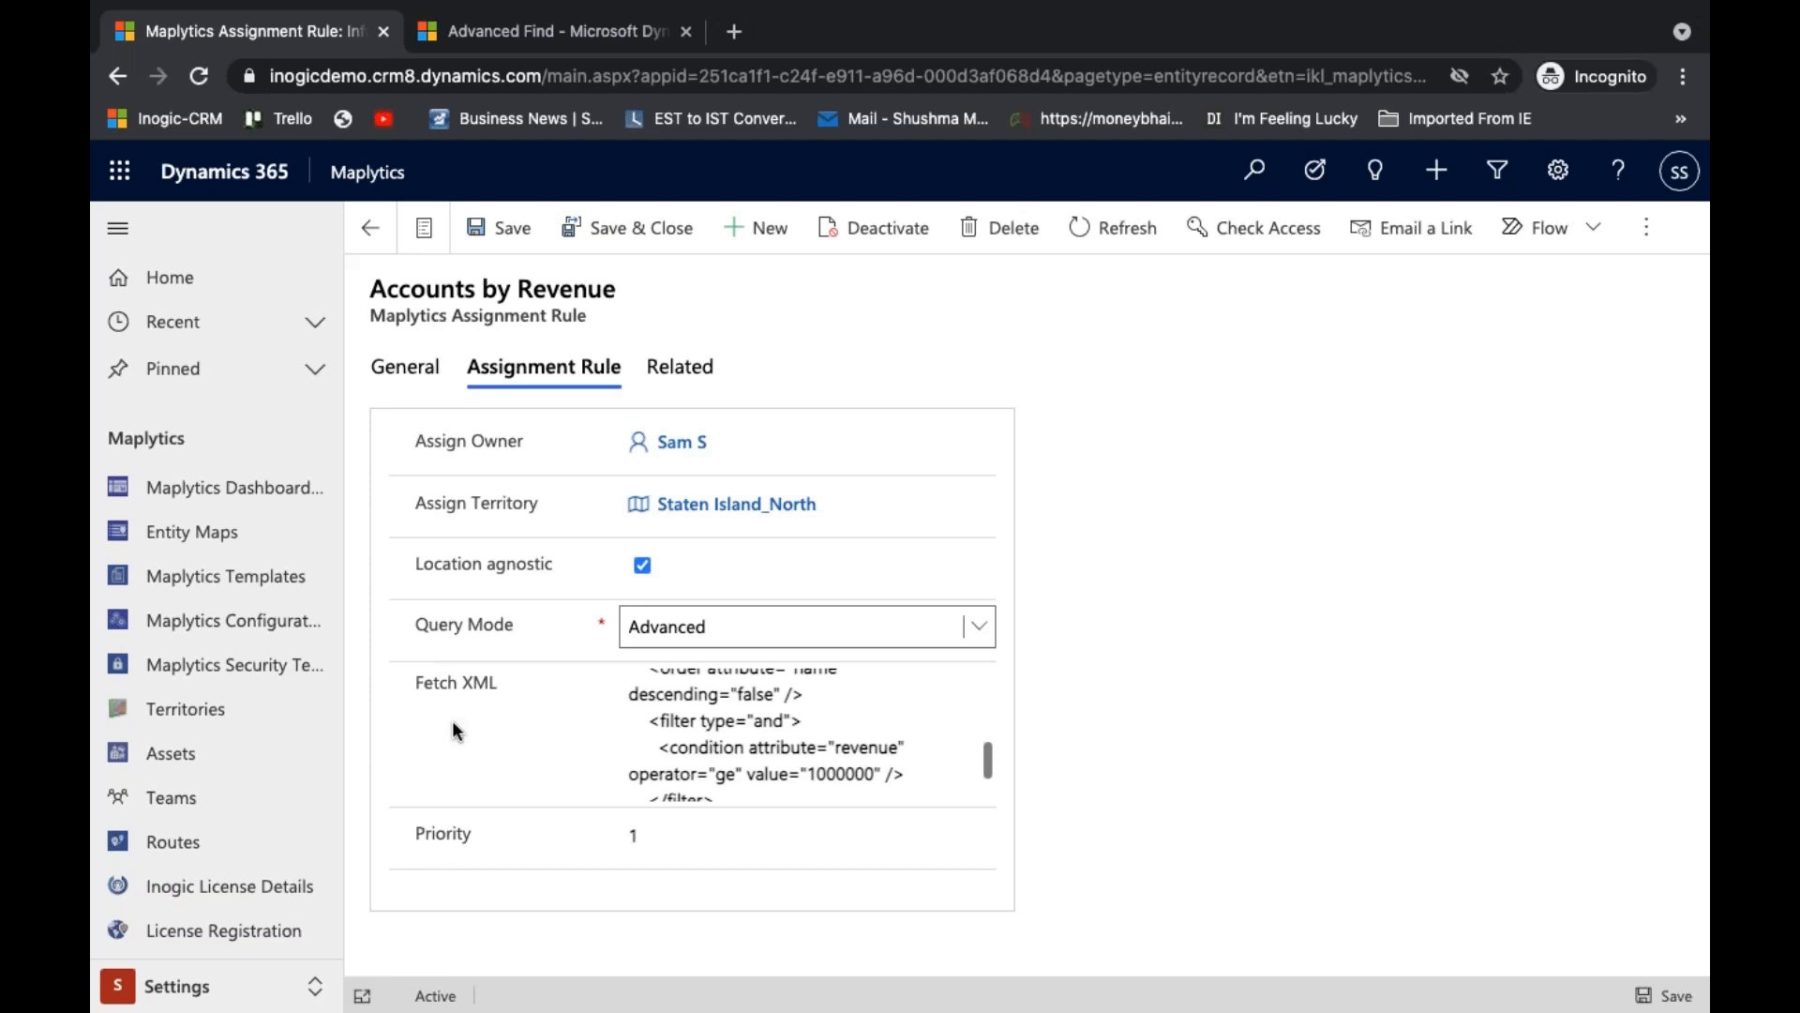
- Review the accounts' Annual Revenue condition and the Fetch XML download option in Advanced Find, and return to the assignment rule
left_click(539, 38)
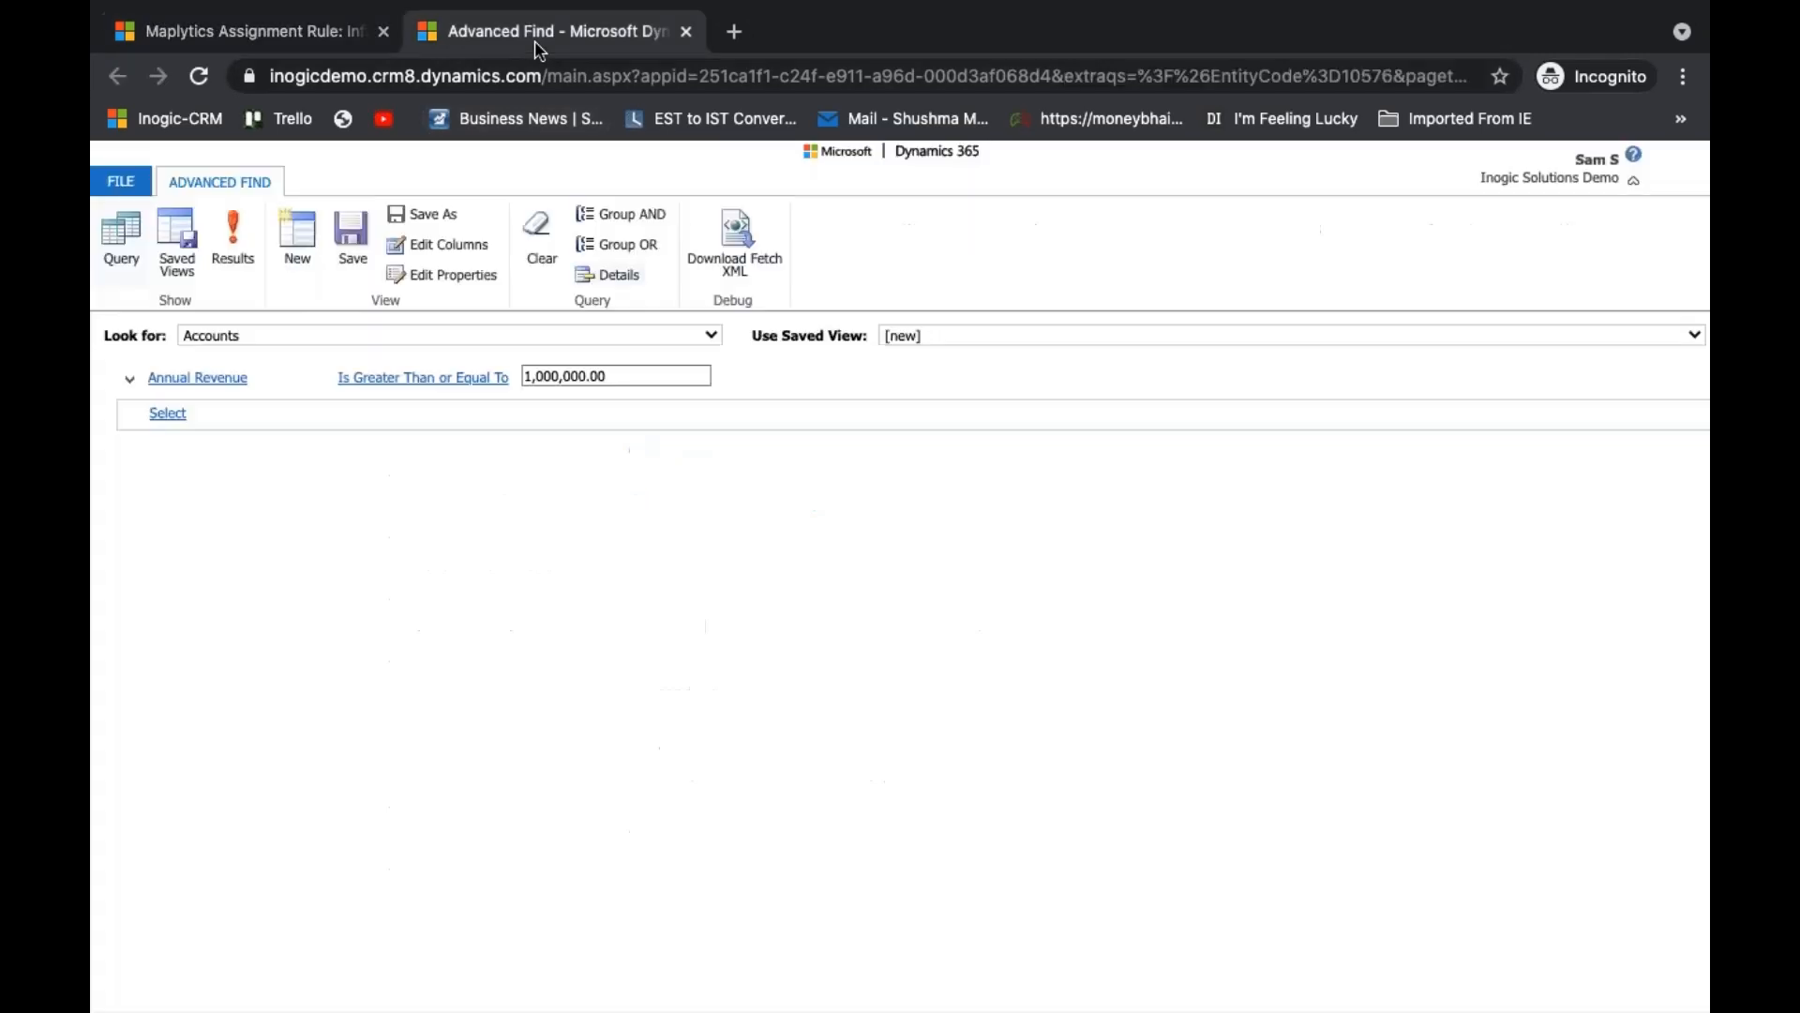
left_click(222, 377)
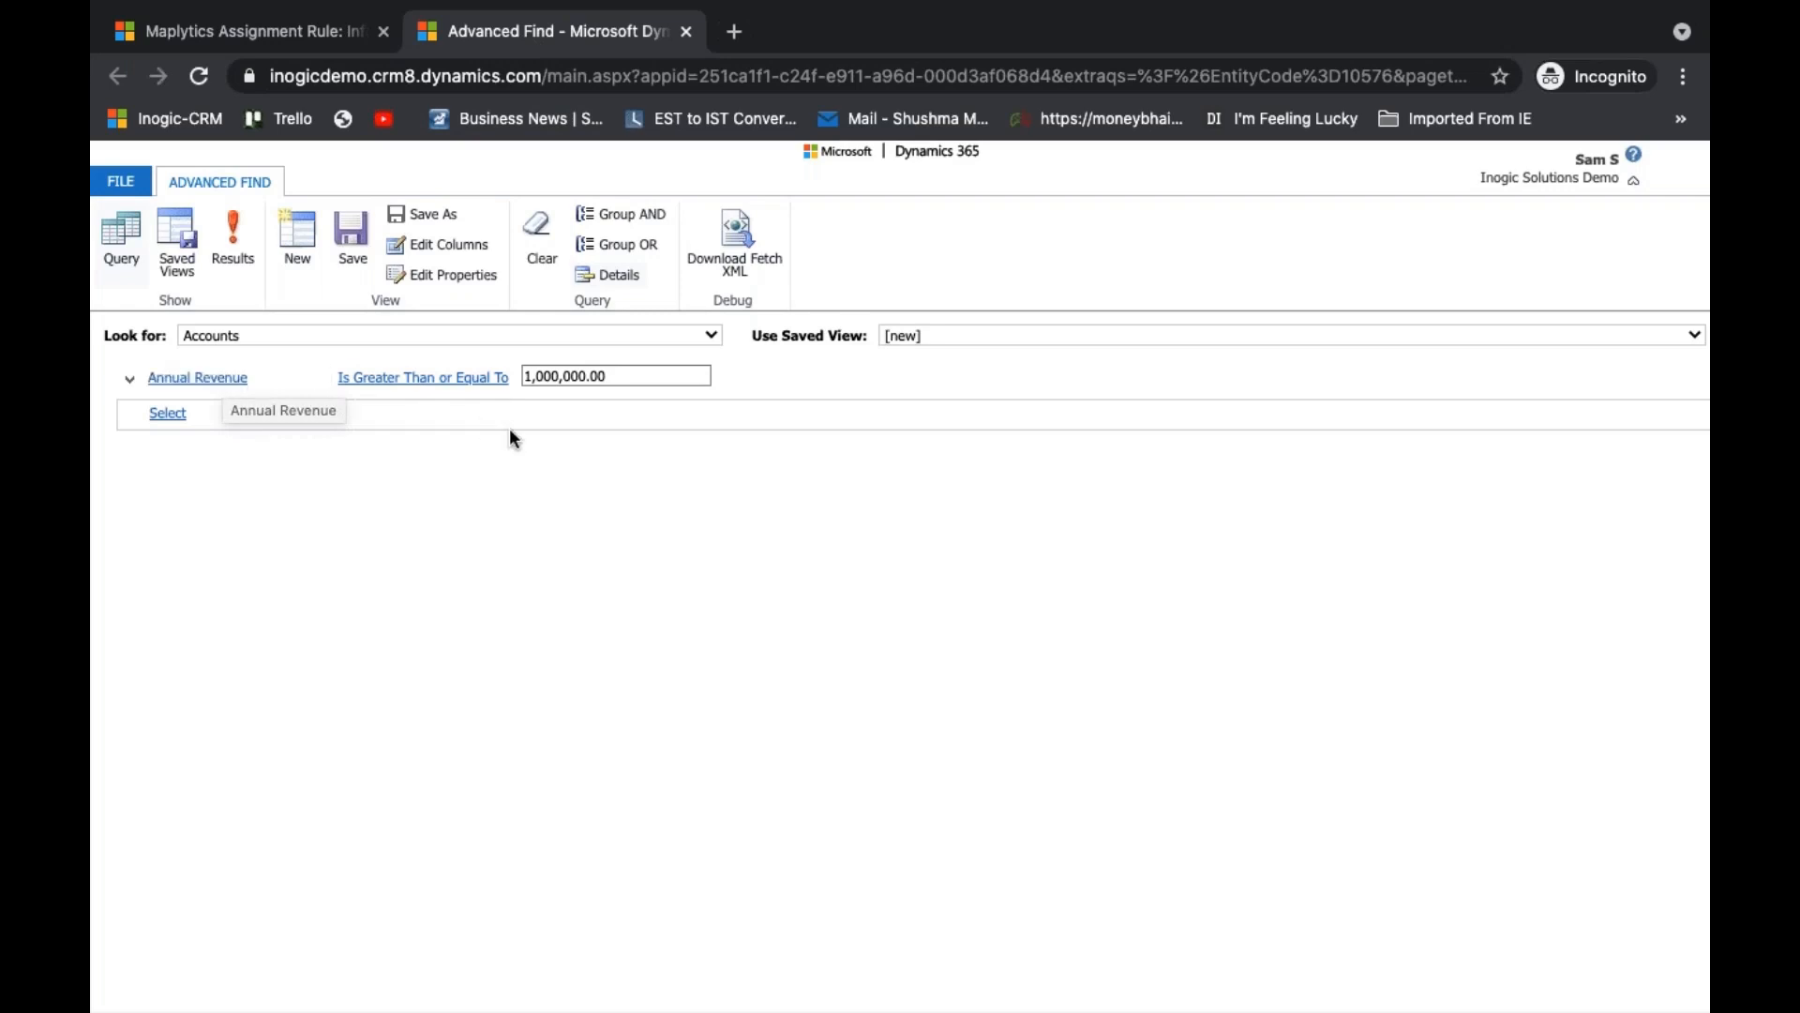
left_click(740, 244)
left_click(330, 47)
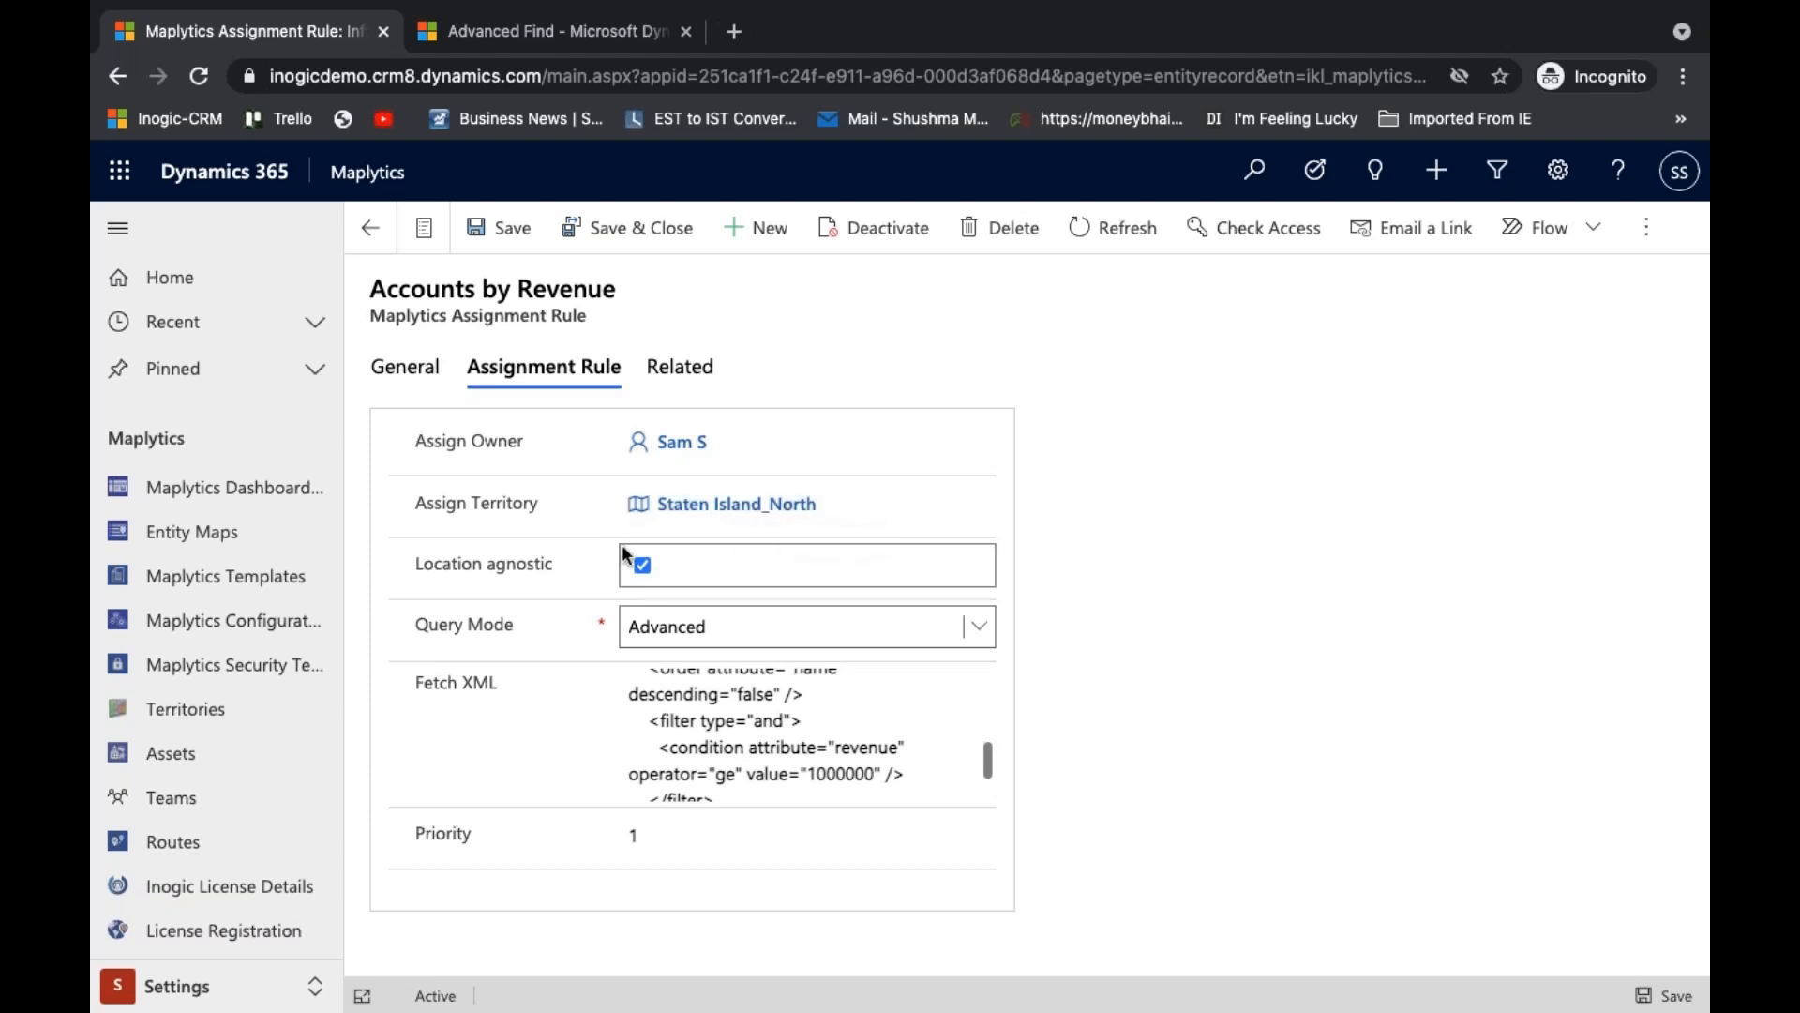
- Duplicate the assignment rule's browser tab and switch the copy from the Settings area to the Sales area
right_click(278, 43)
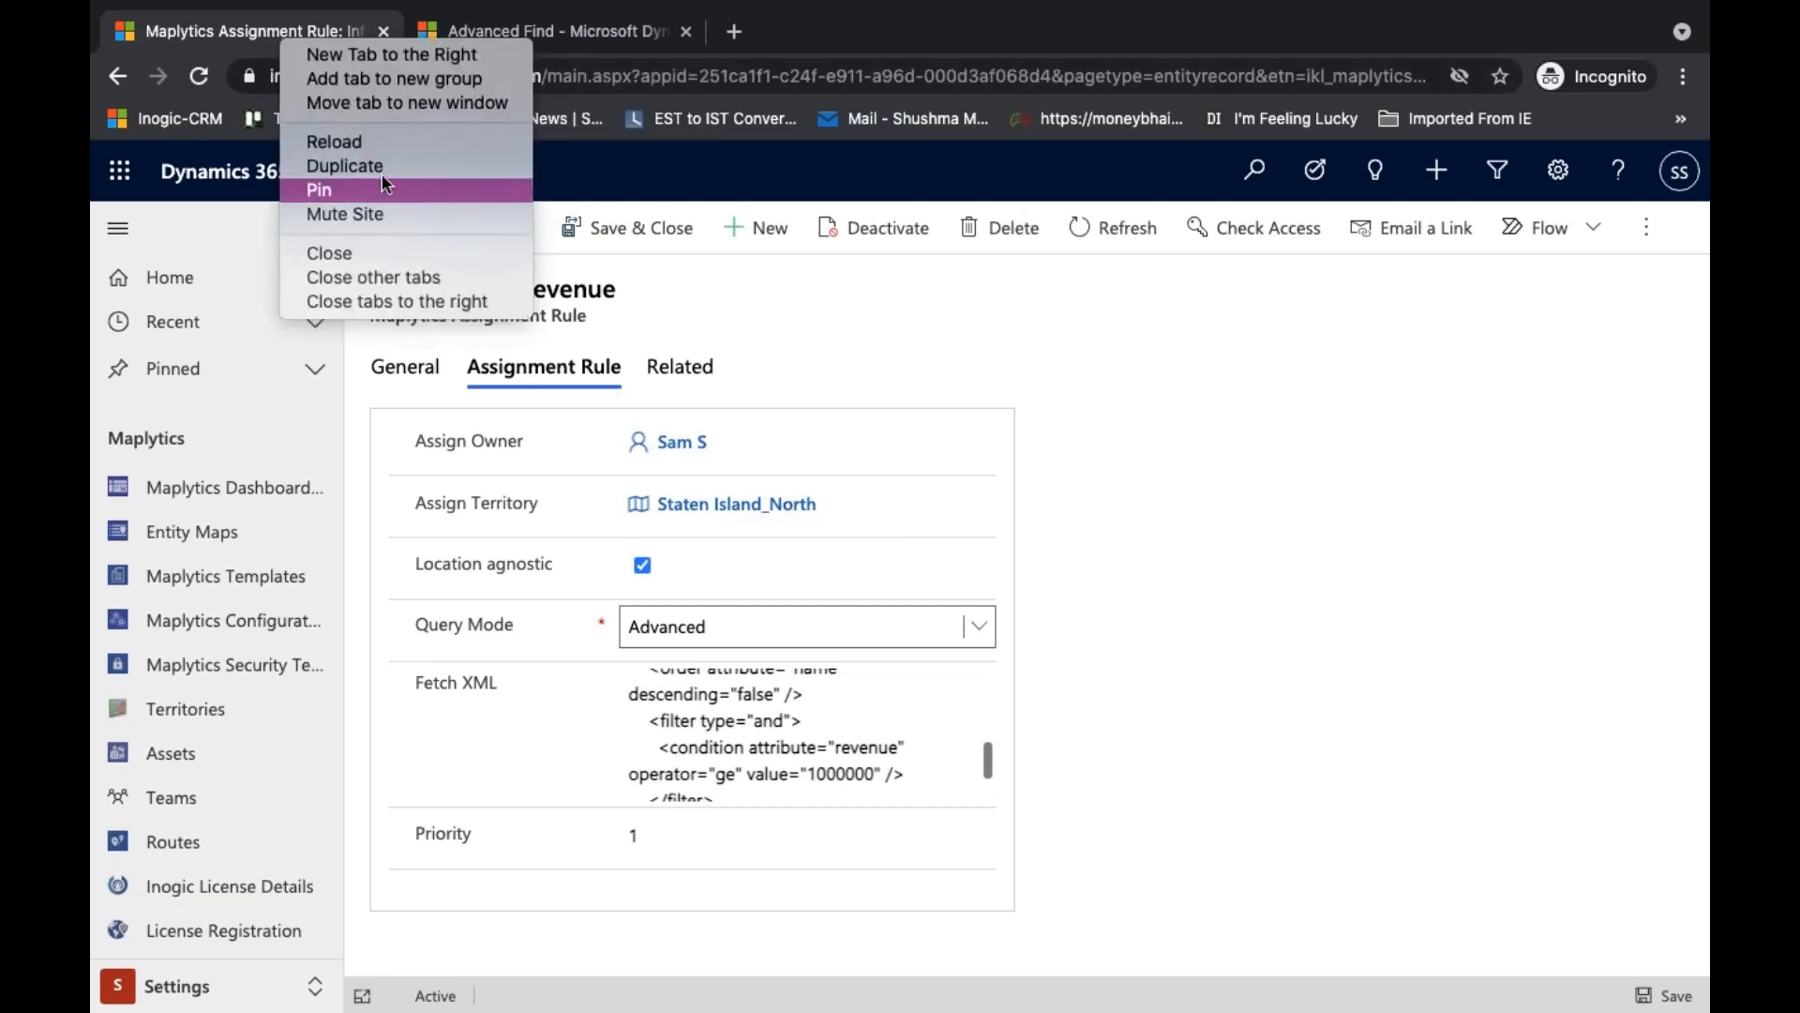
left_click(385, 171)
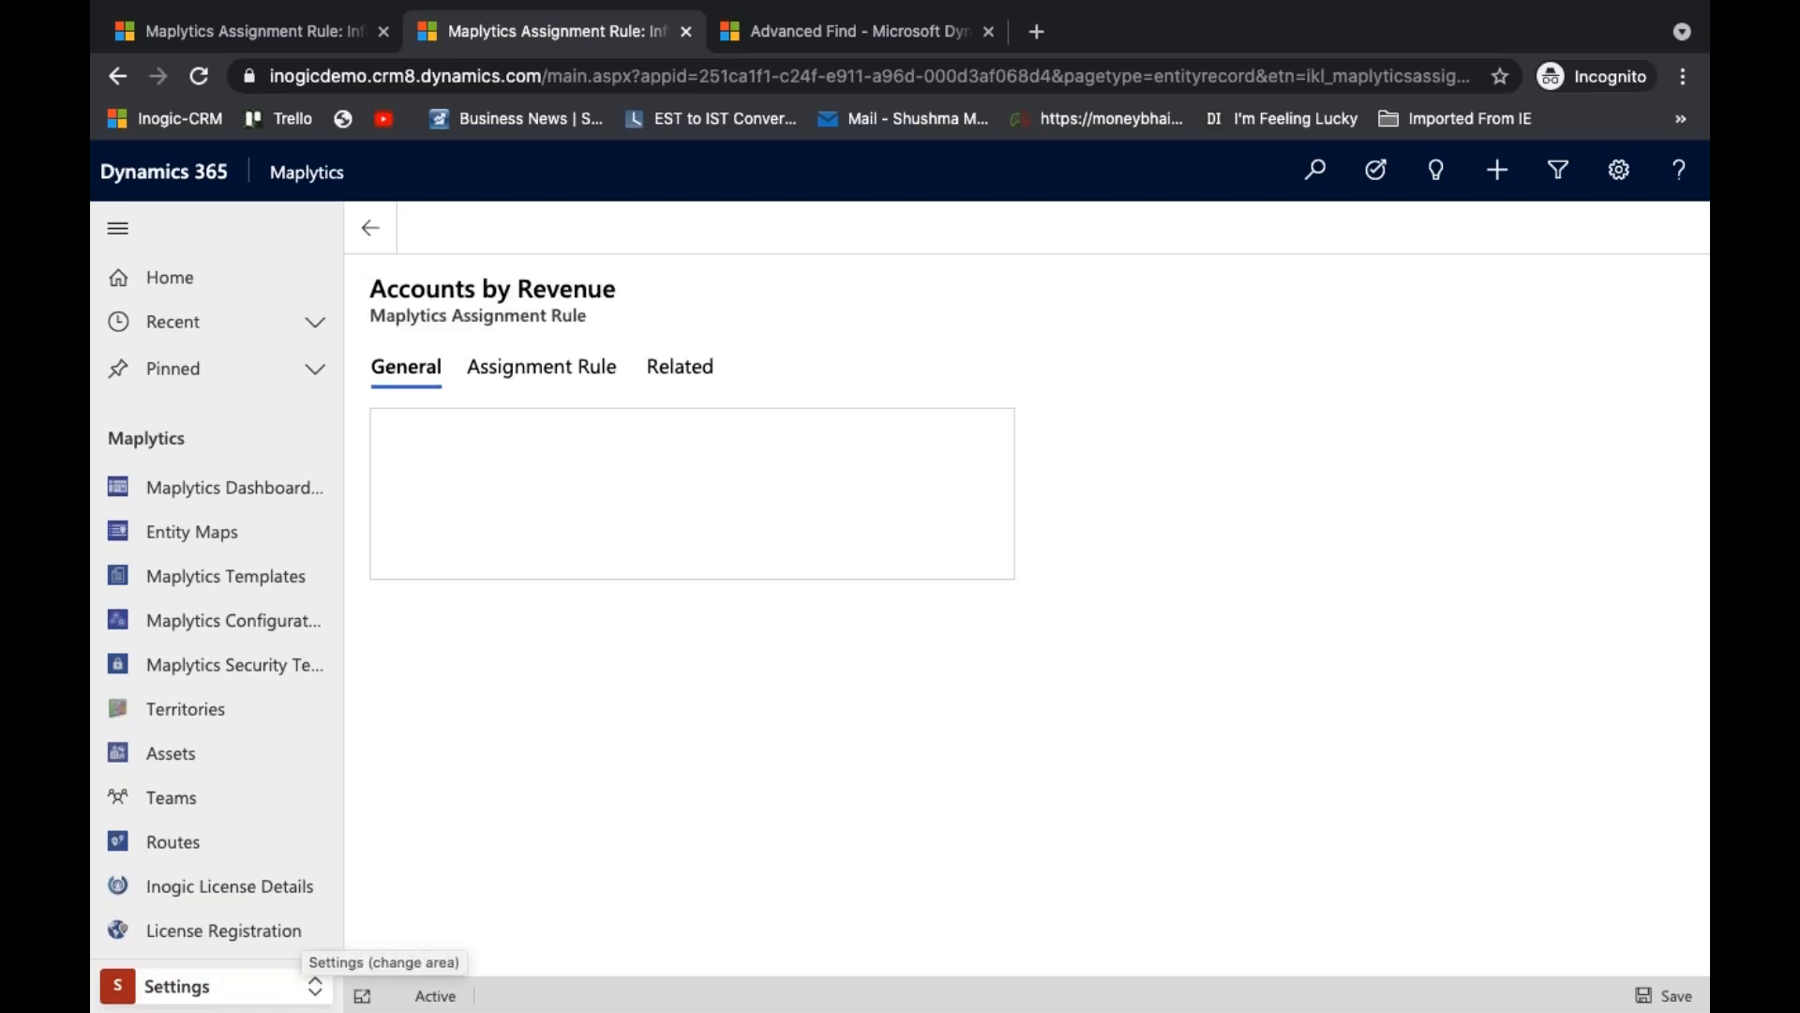
left_click(310, 983)
left_click(225, 815)
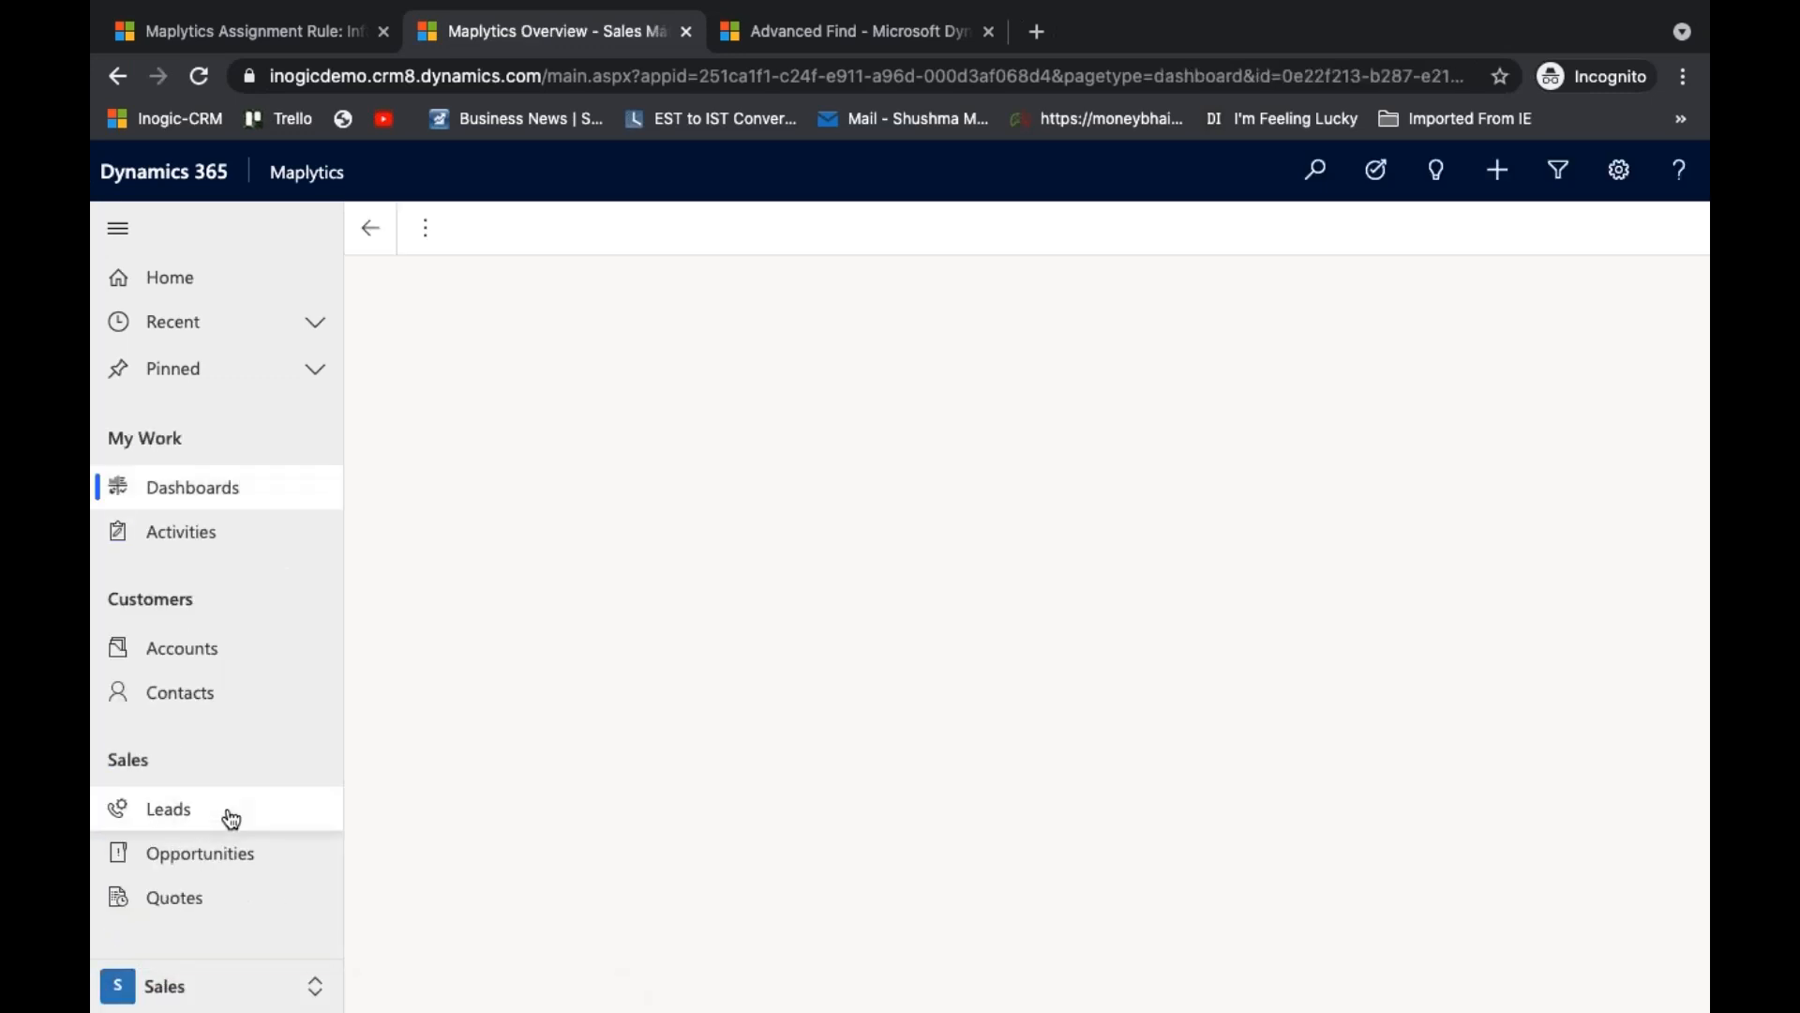
- Open the Accounts list and display its Detail Map in full screen
left_click(251, 649)
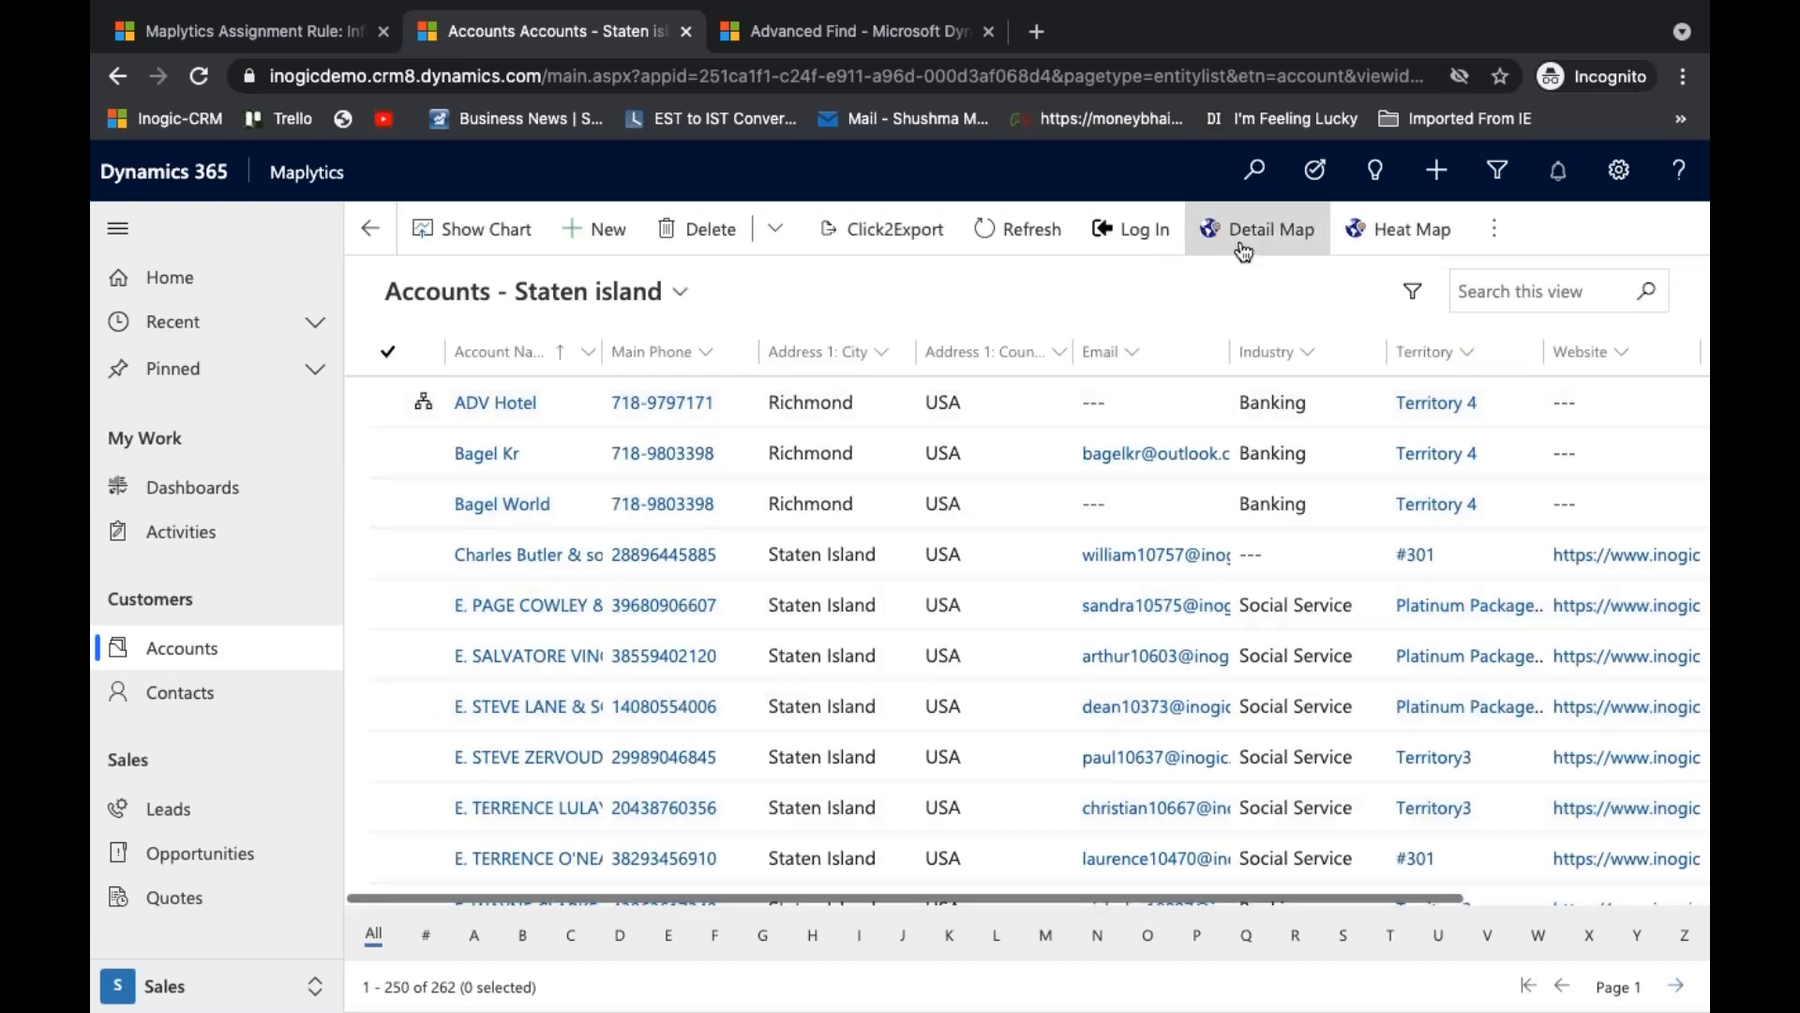
left_click(1243, 246)
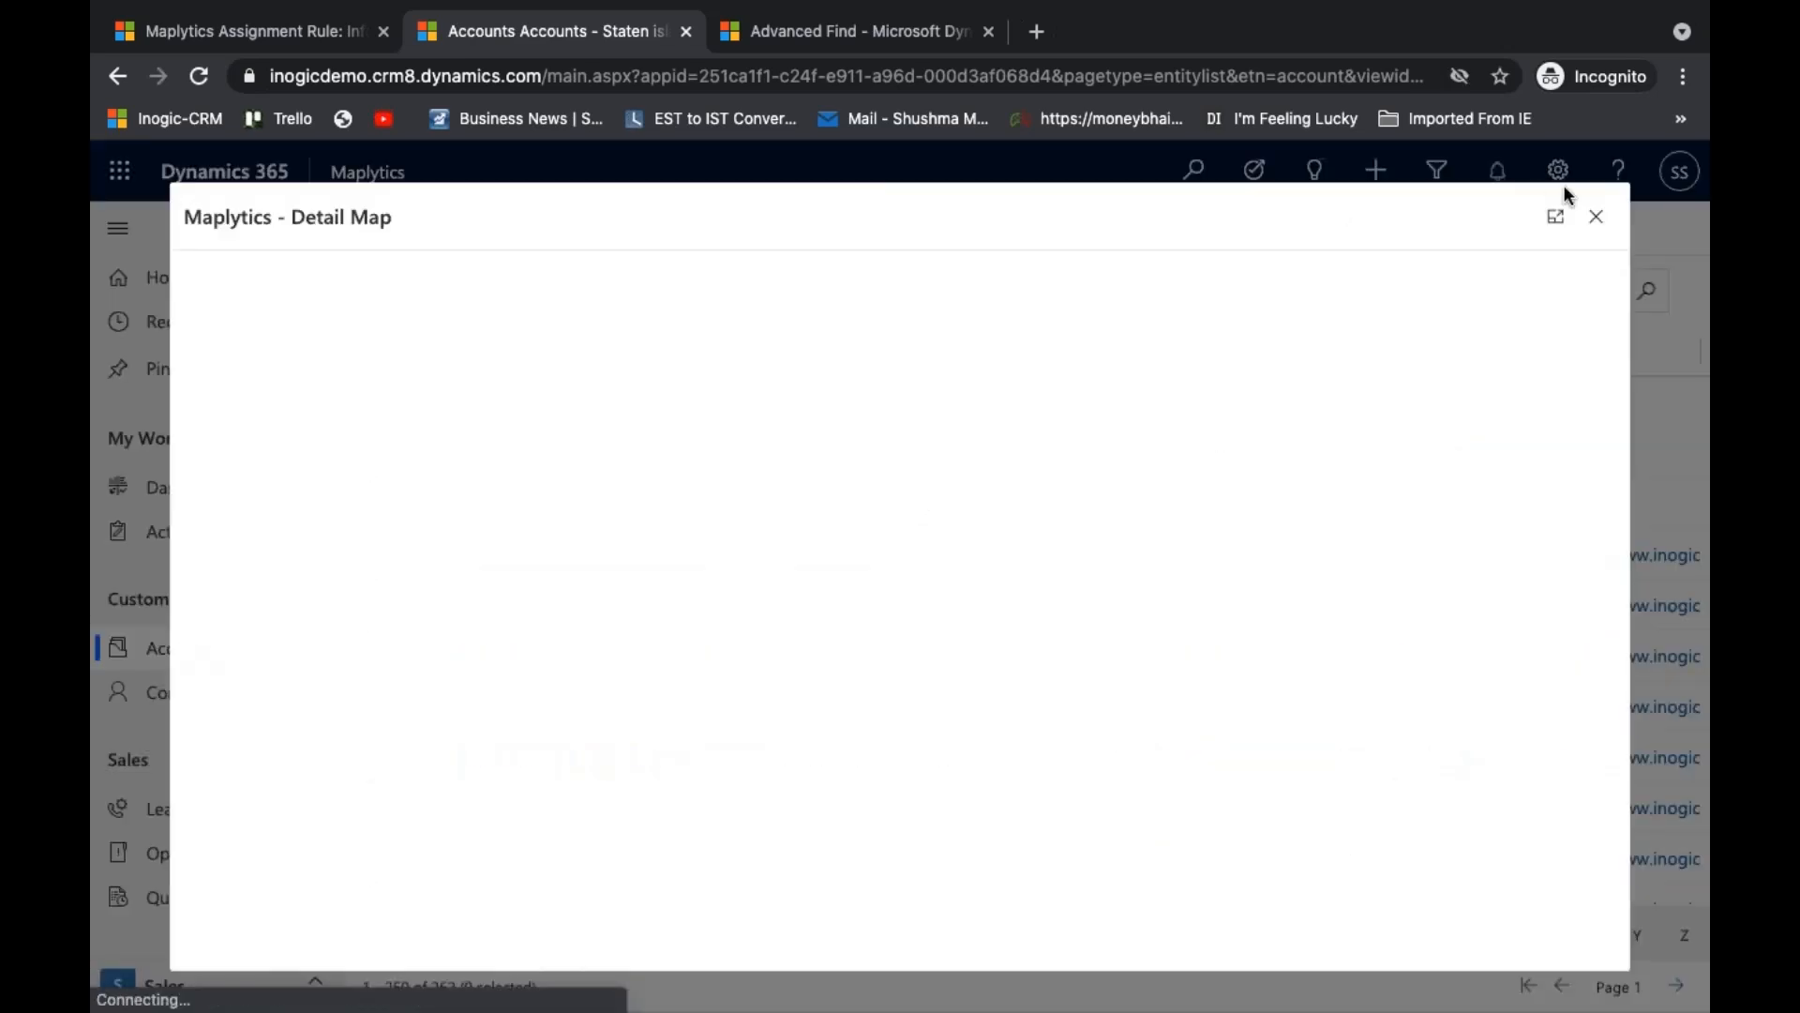
left_click(1556, 217)
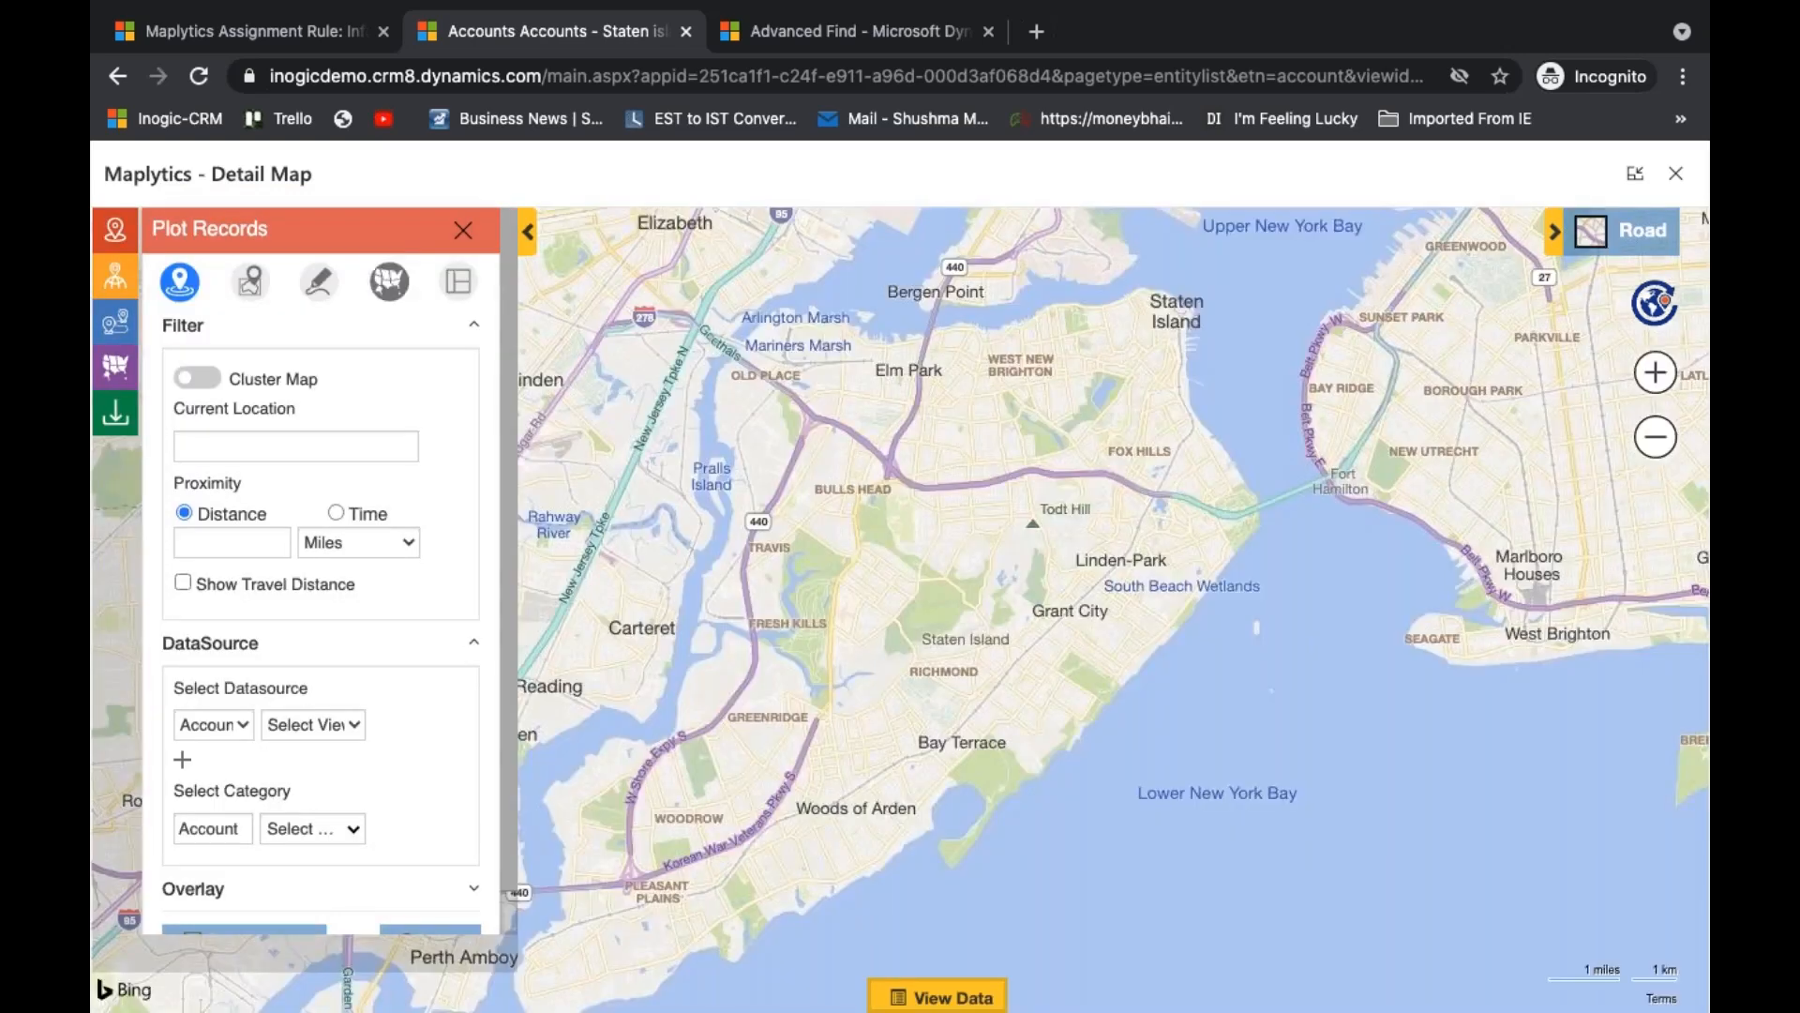
- Filter the plotted records by territory, selecting Staten Island_North
left_click(390, 283)
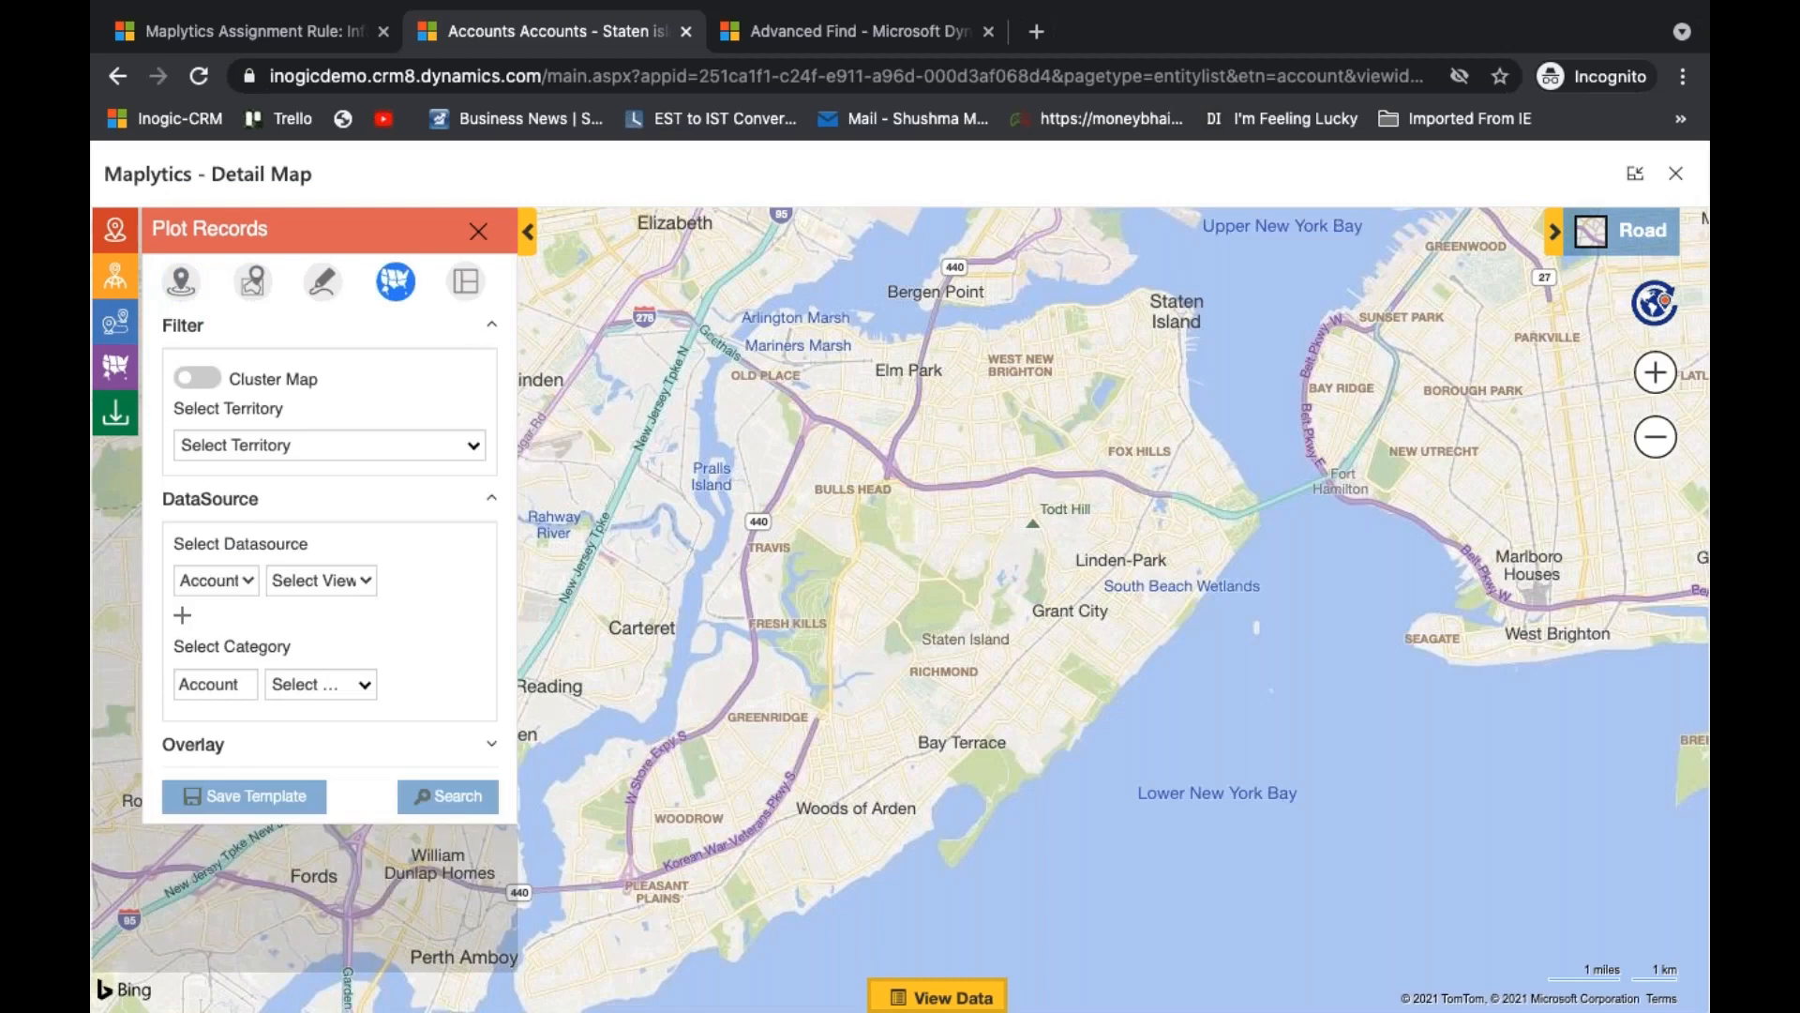
left_click(421, 447)
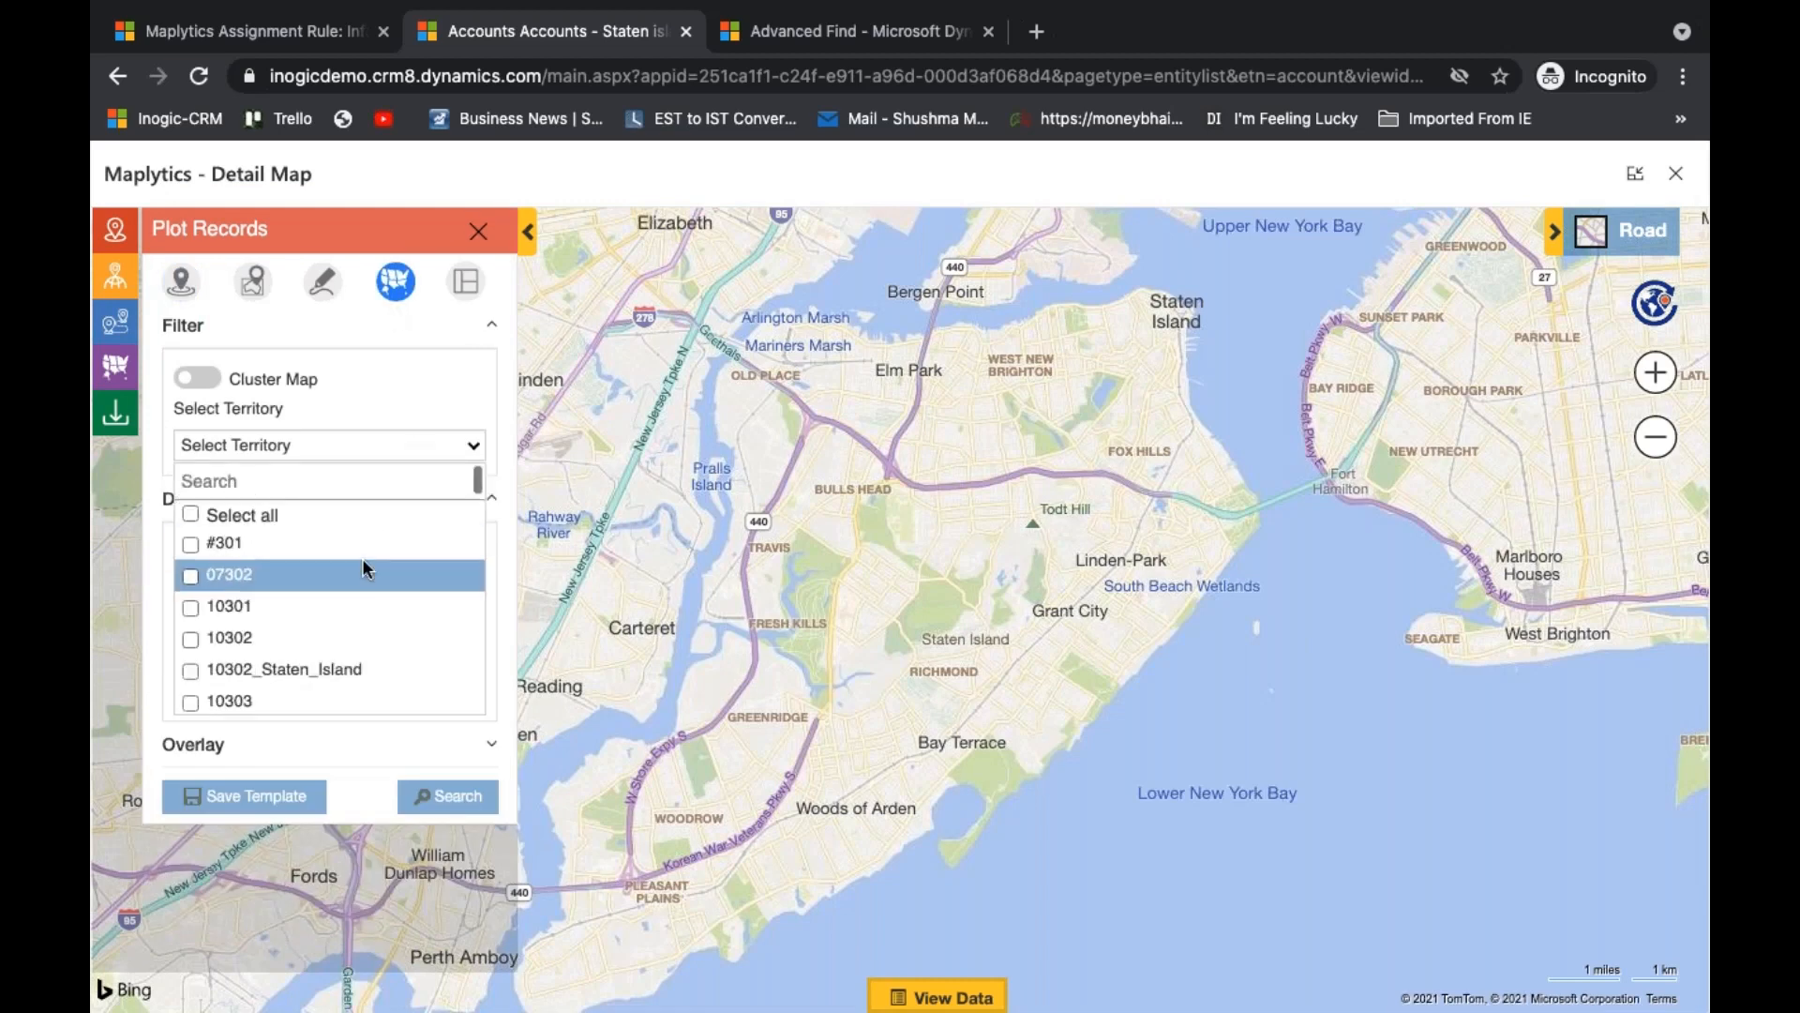
type("stat")
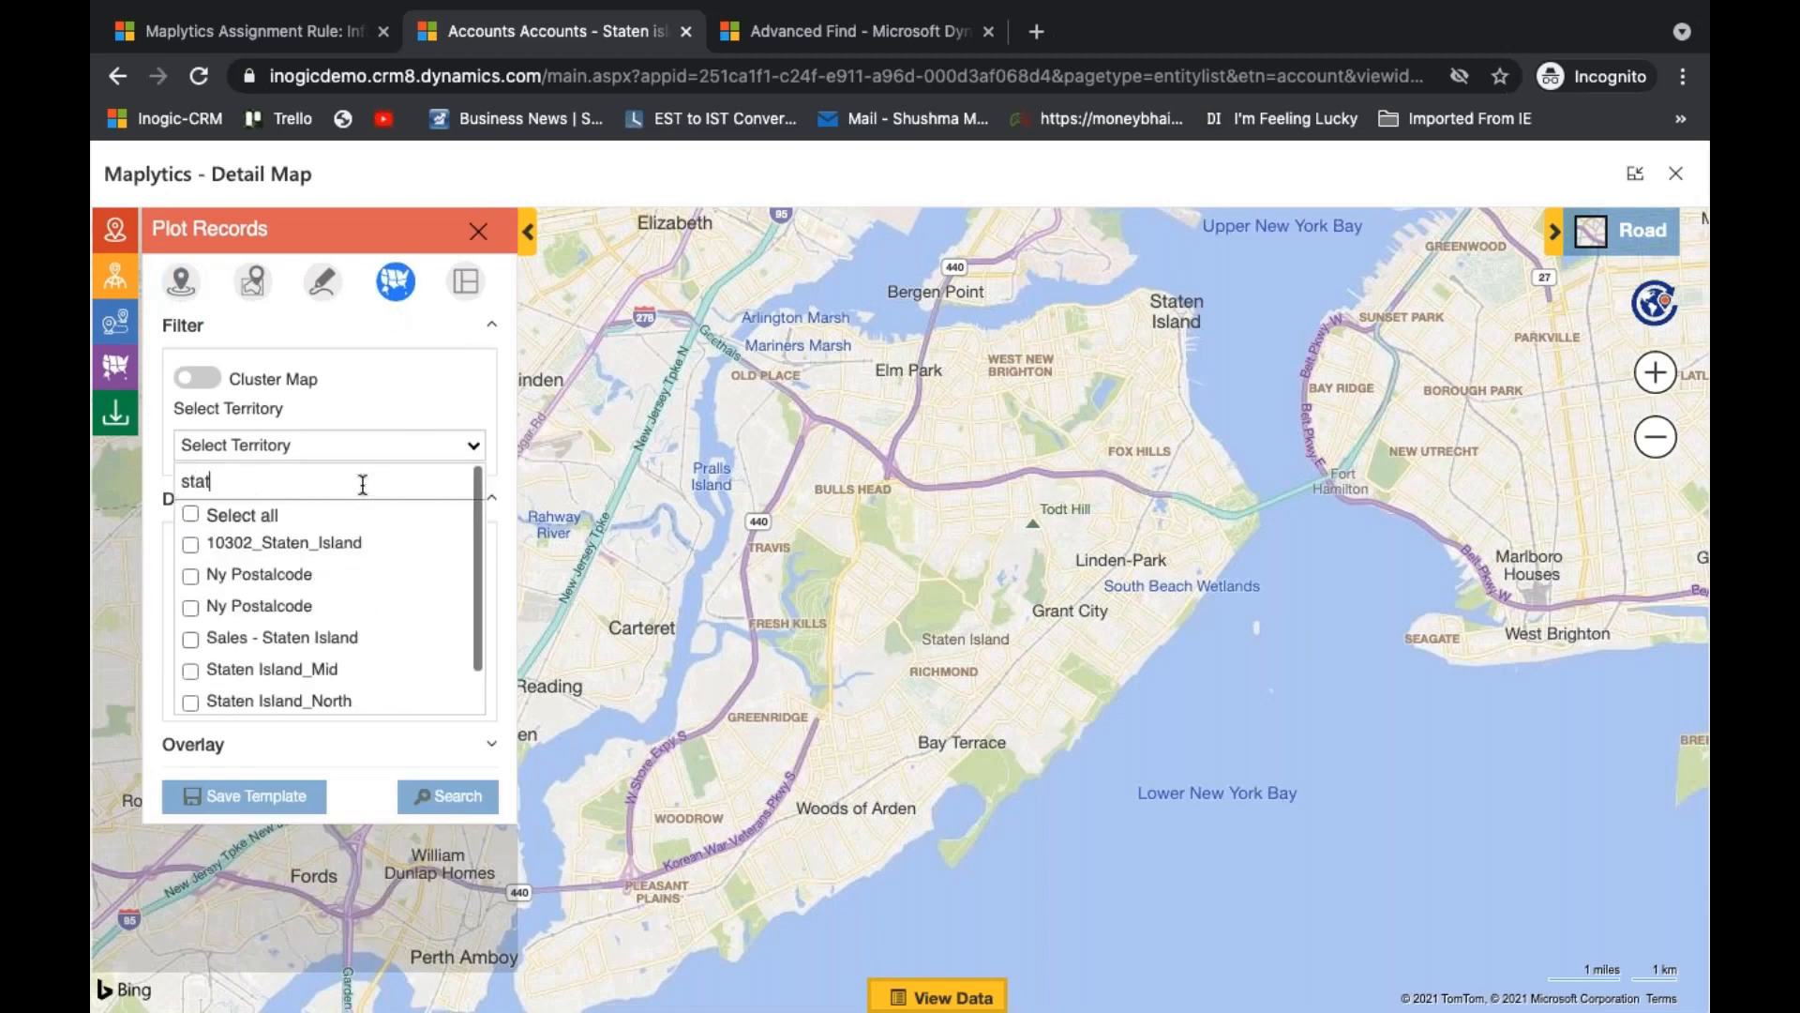
left_click(386, 637)
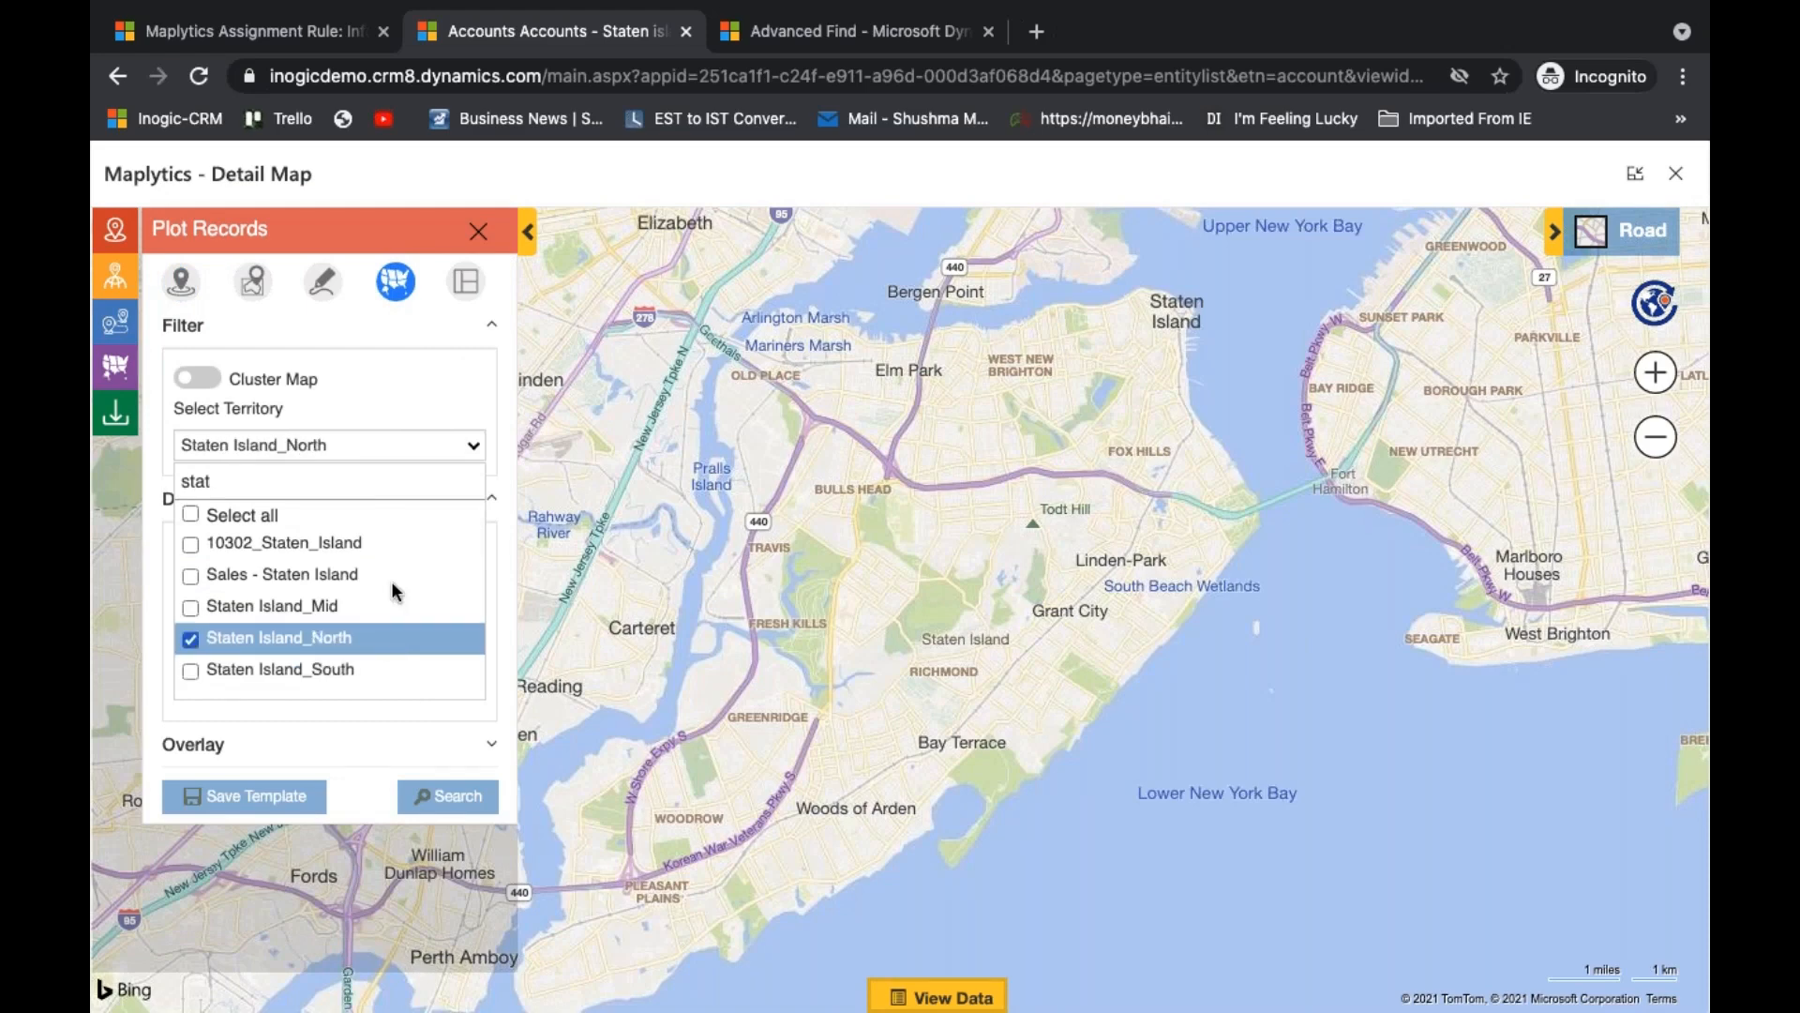
left_click(415, 387)
- Plot the Accounts - Staten island view on the map, categorised by Annual Revenue
left_click(365, 586)
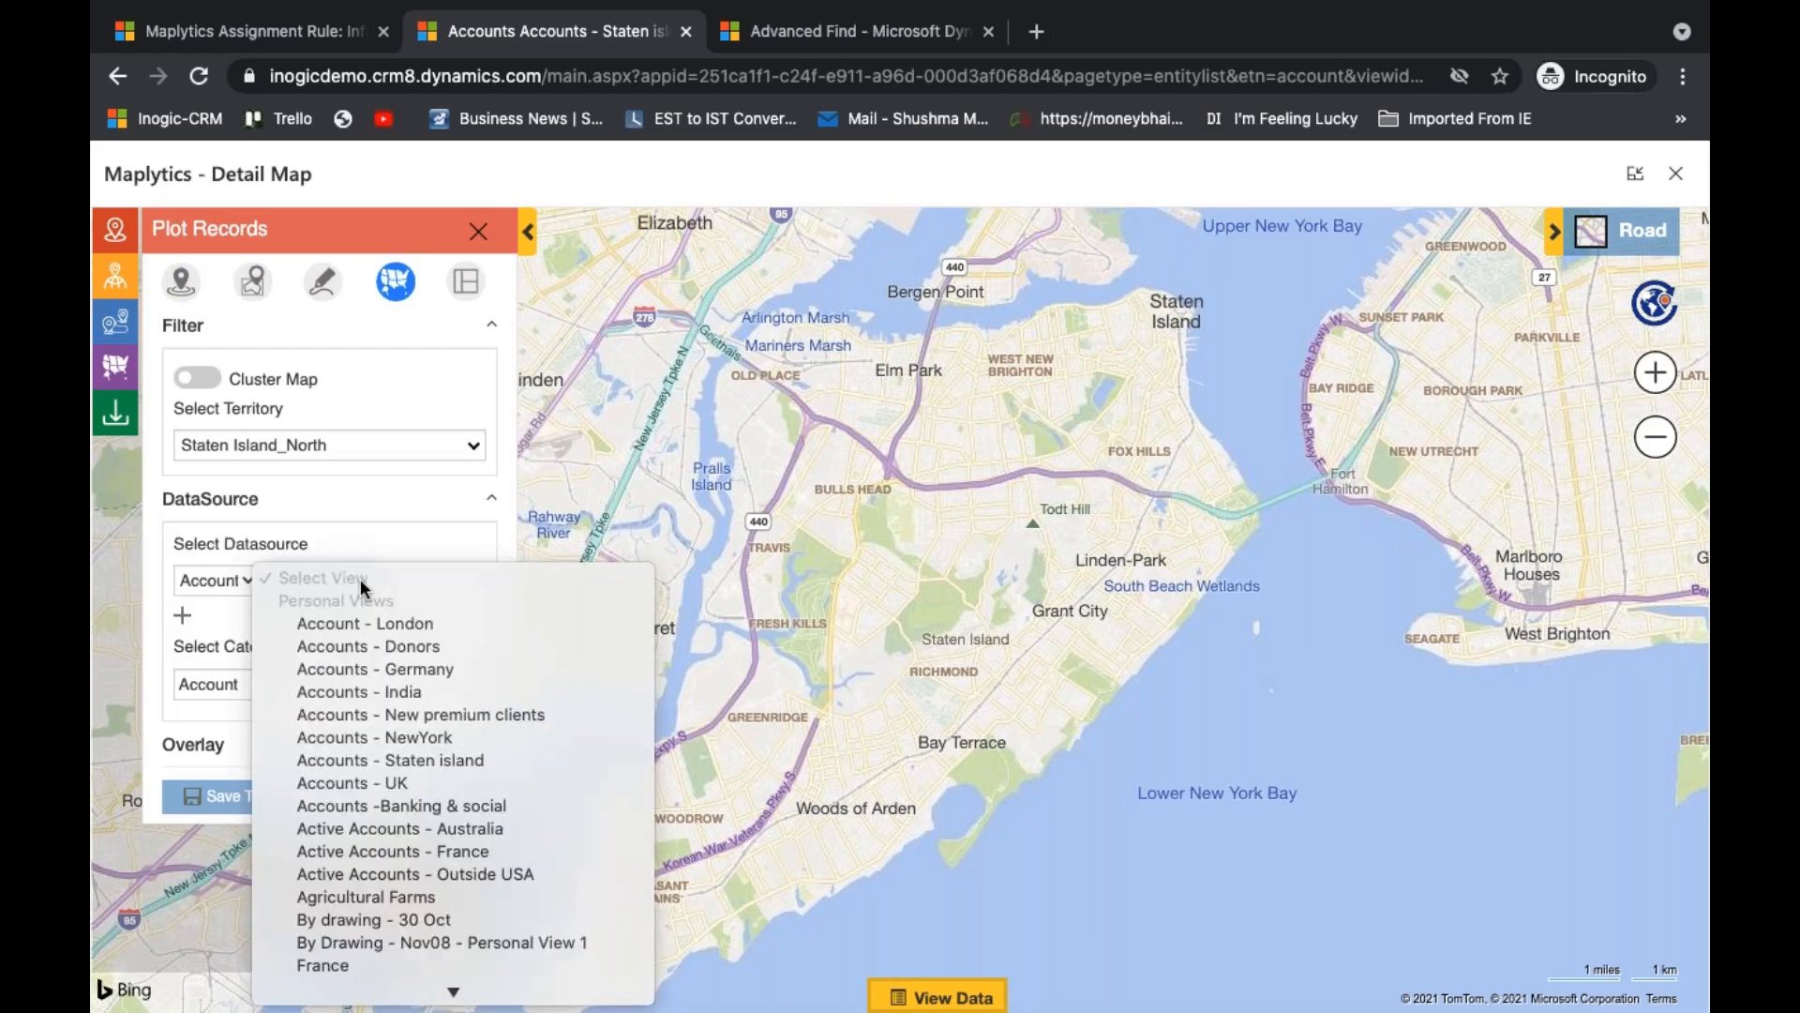
left_click(452, 759)
left_click(366, 685)
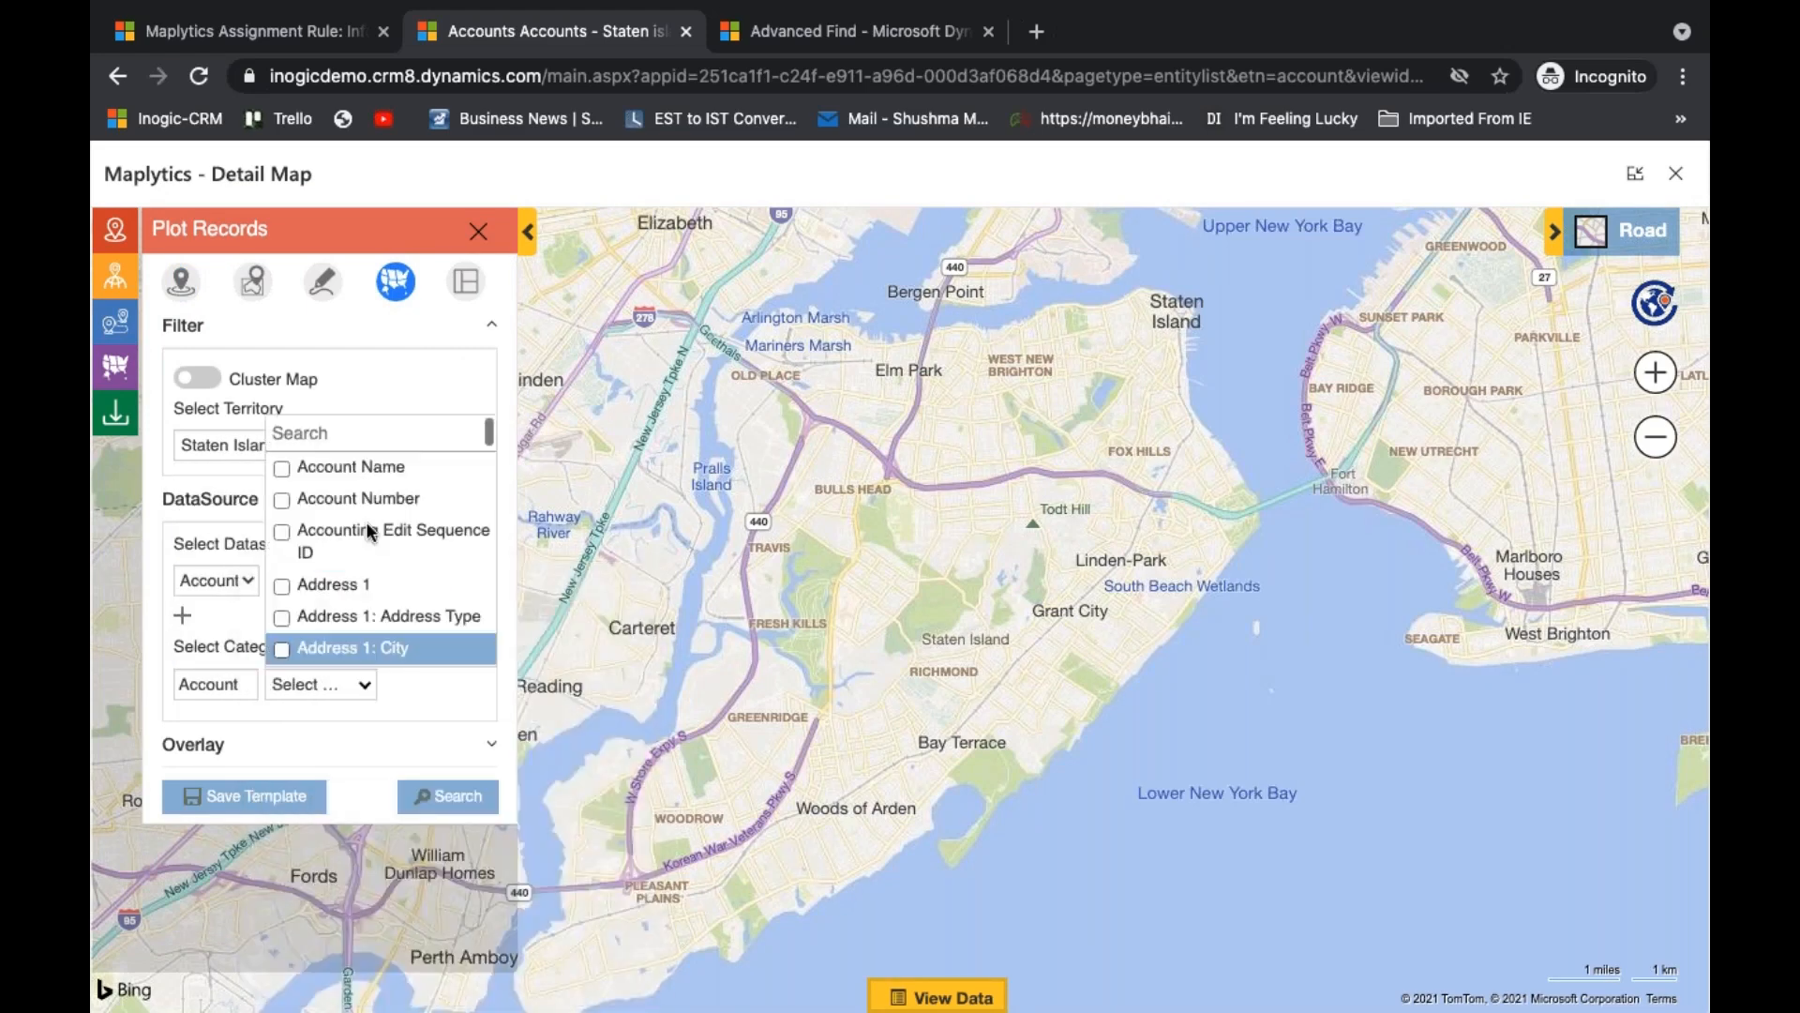
type("ann")
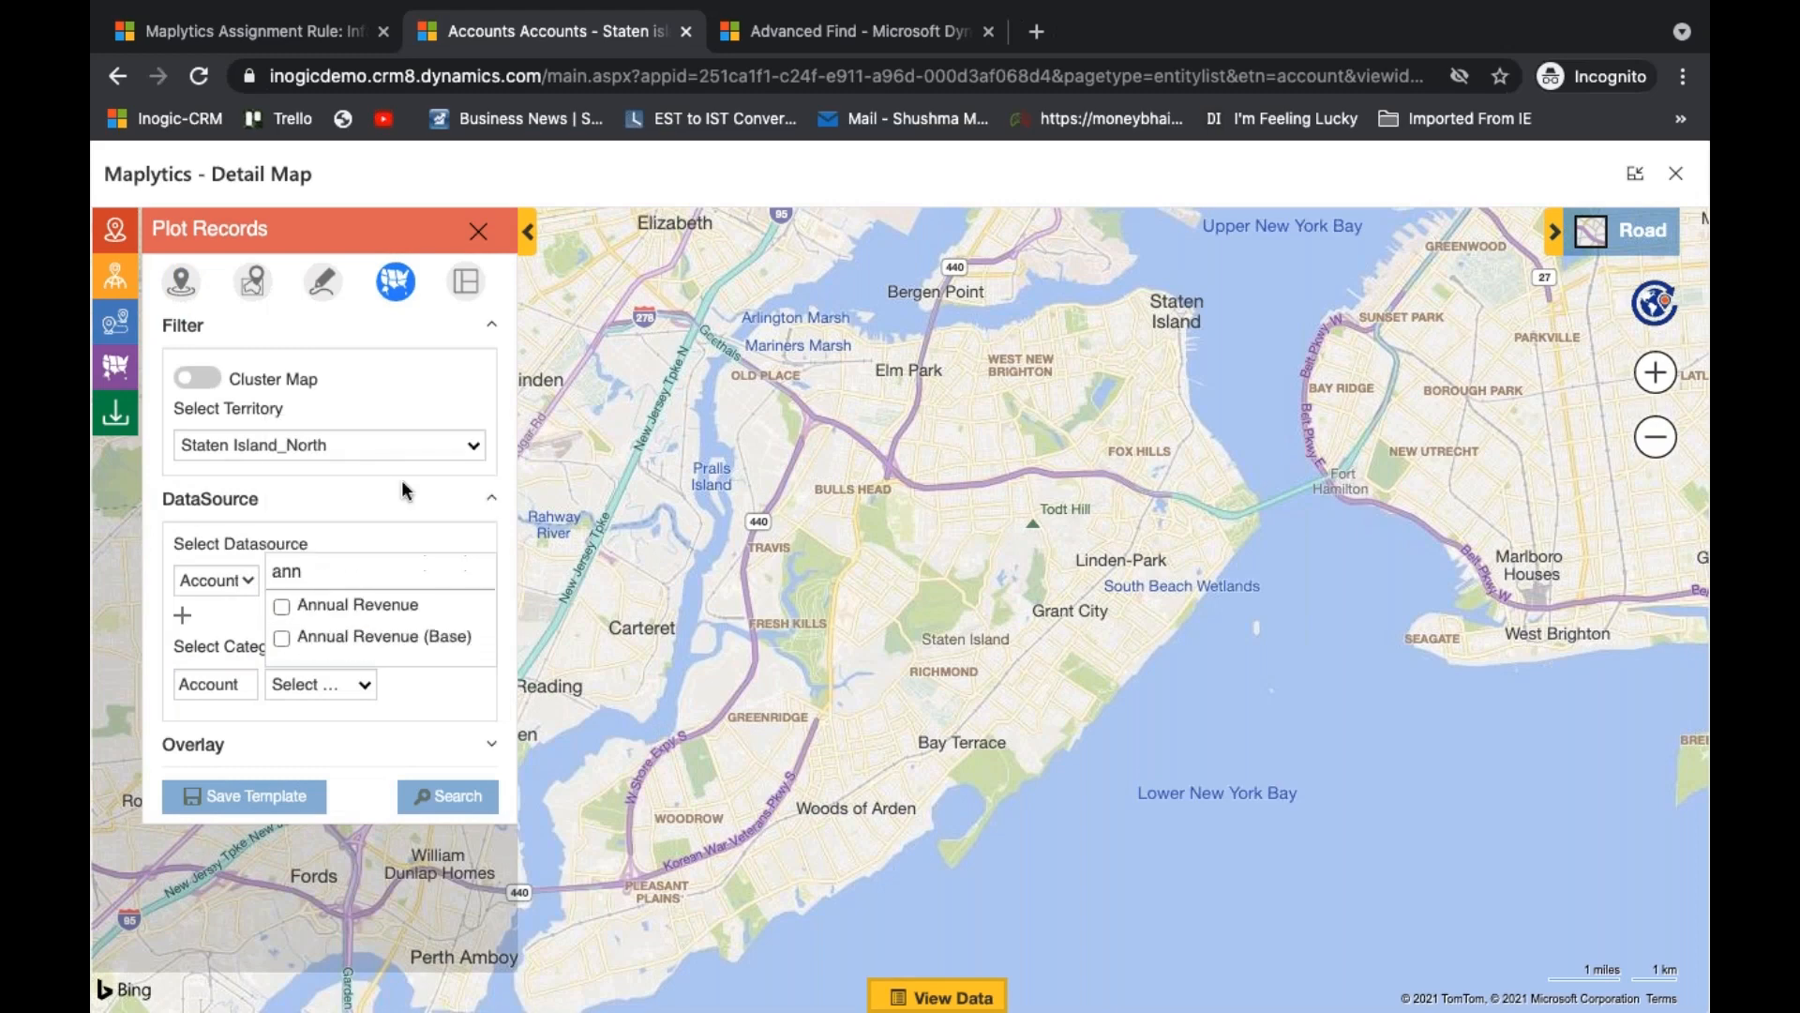
left_click(397, 600)
left_click(413, 717)
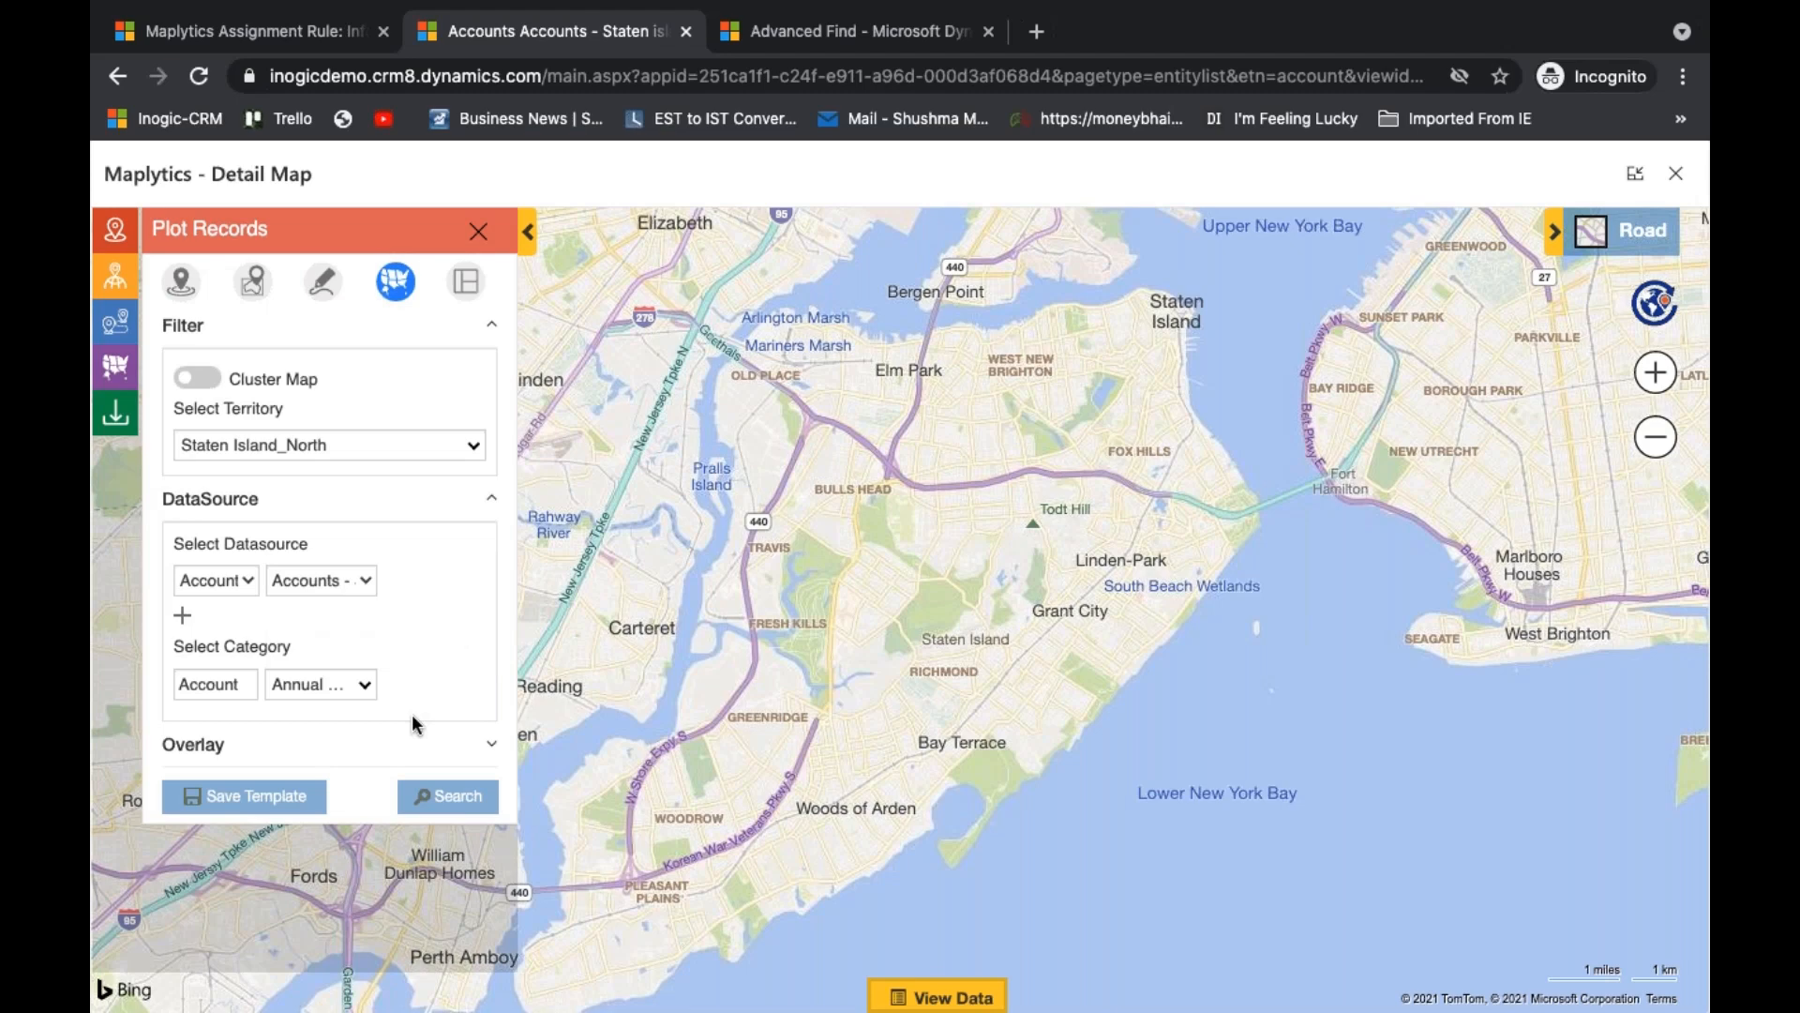
left_click(439, 798)
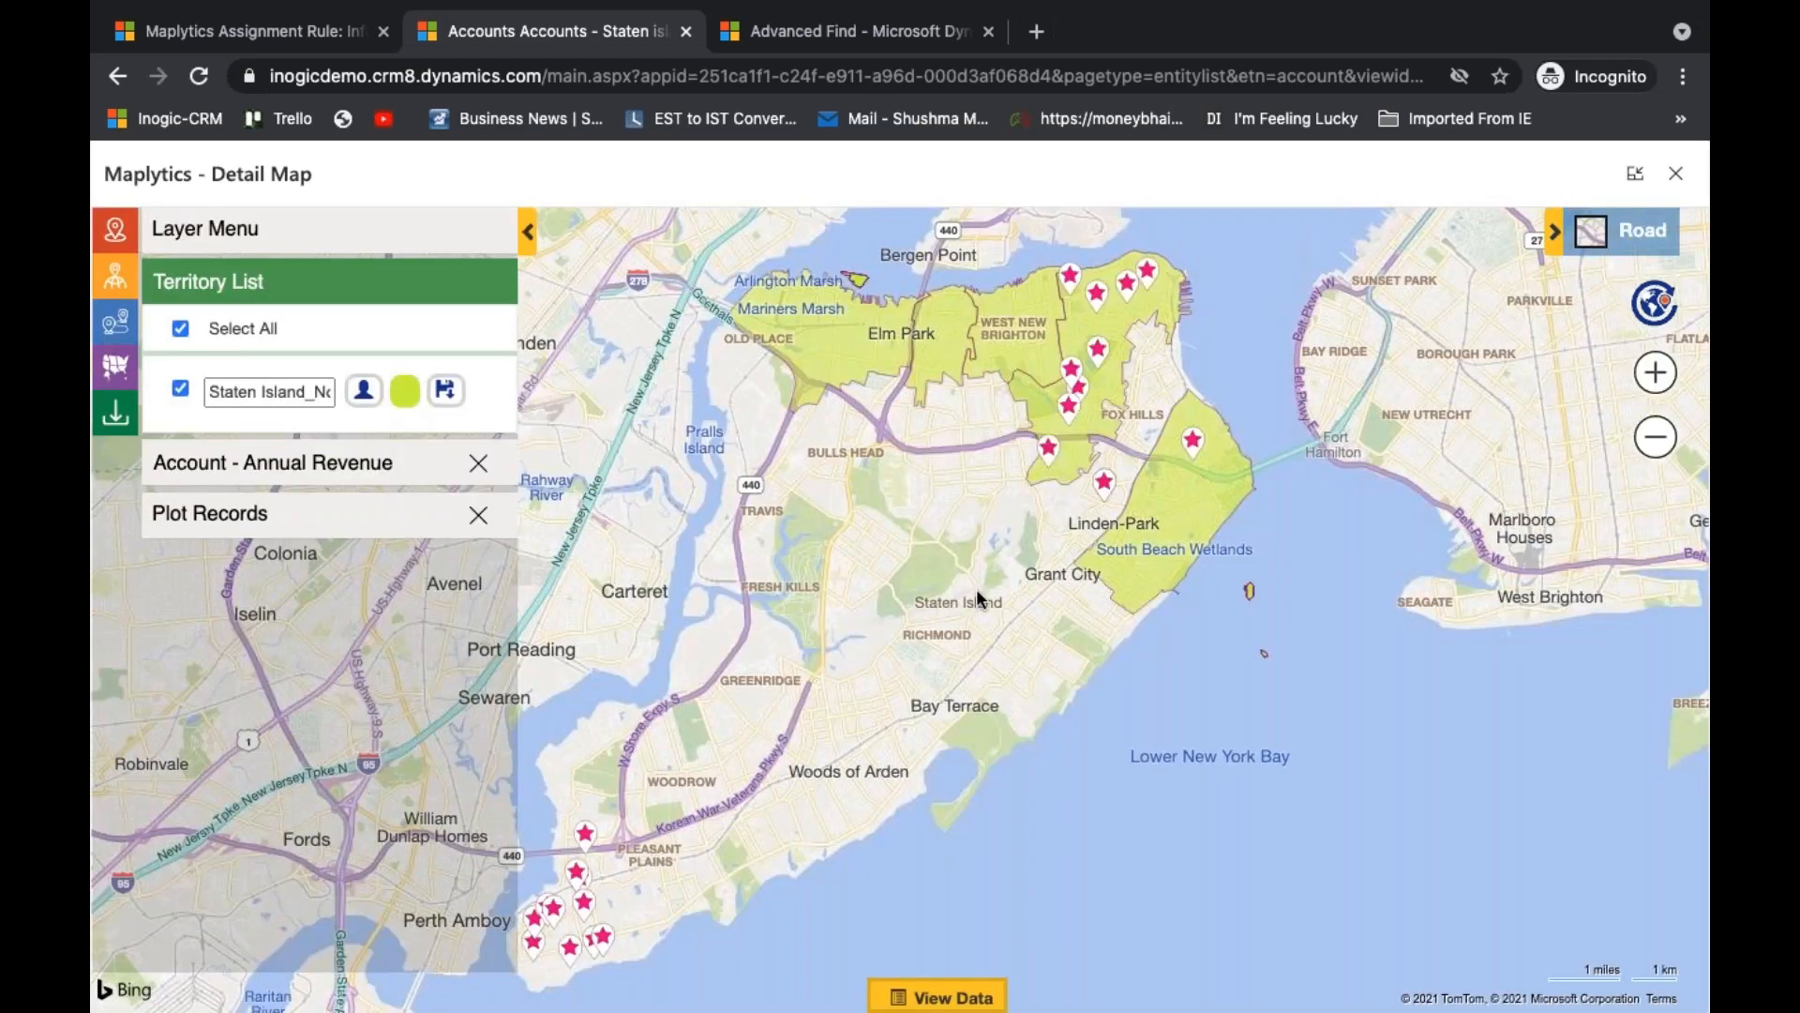
- Examine the Annual Revenue category legend, the plotted account pins' details and the Staten Island_North territory on the map
left_click_drag(978, 598, 1031, 575)
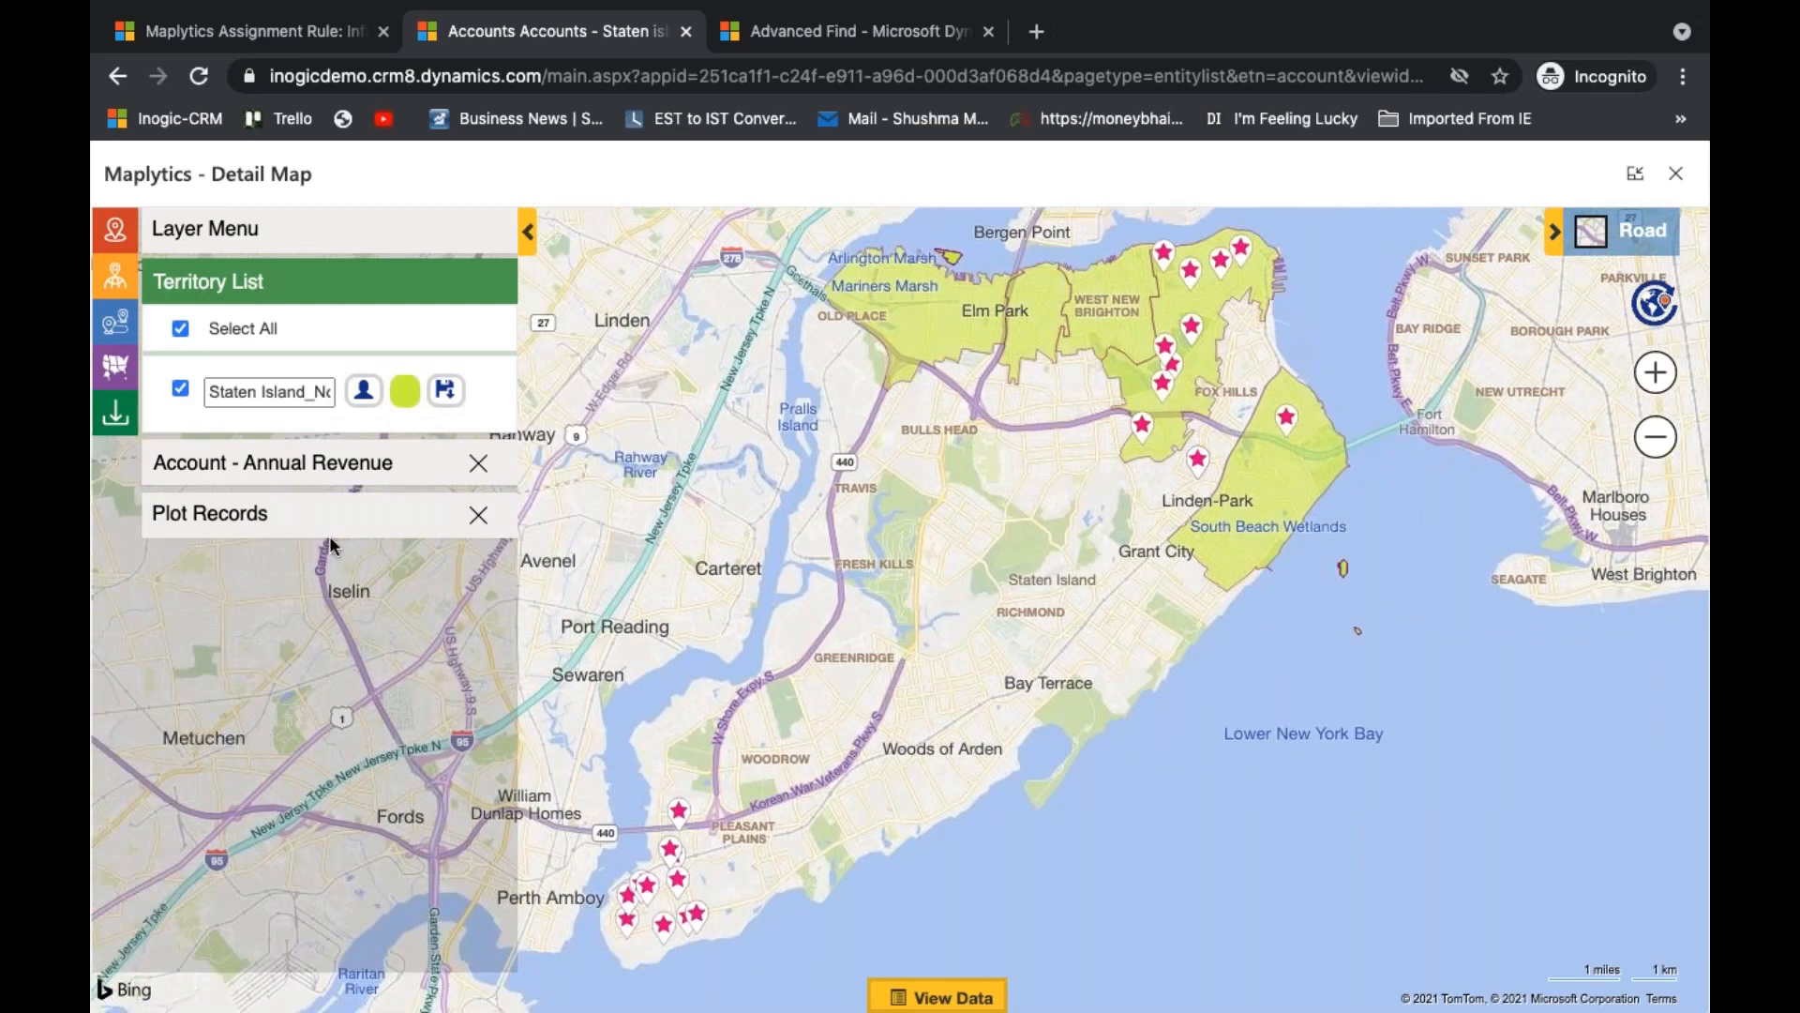
left_click(334, 464)
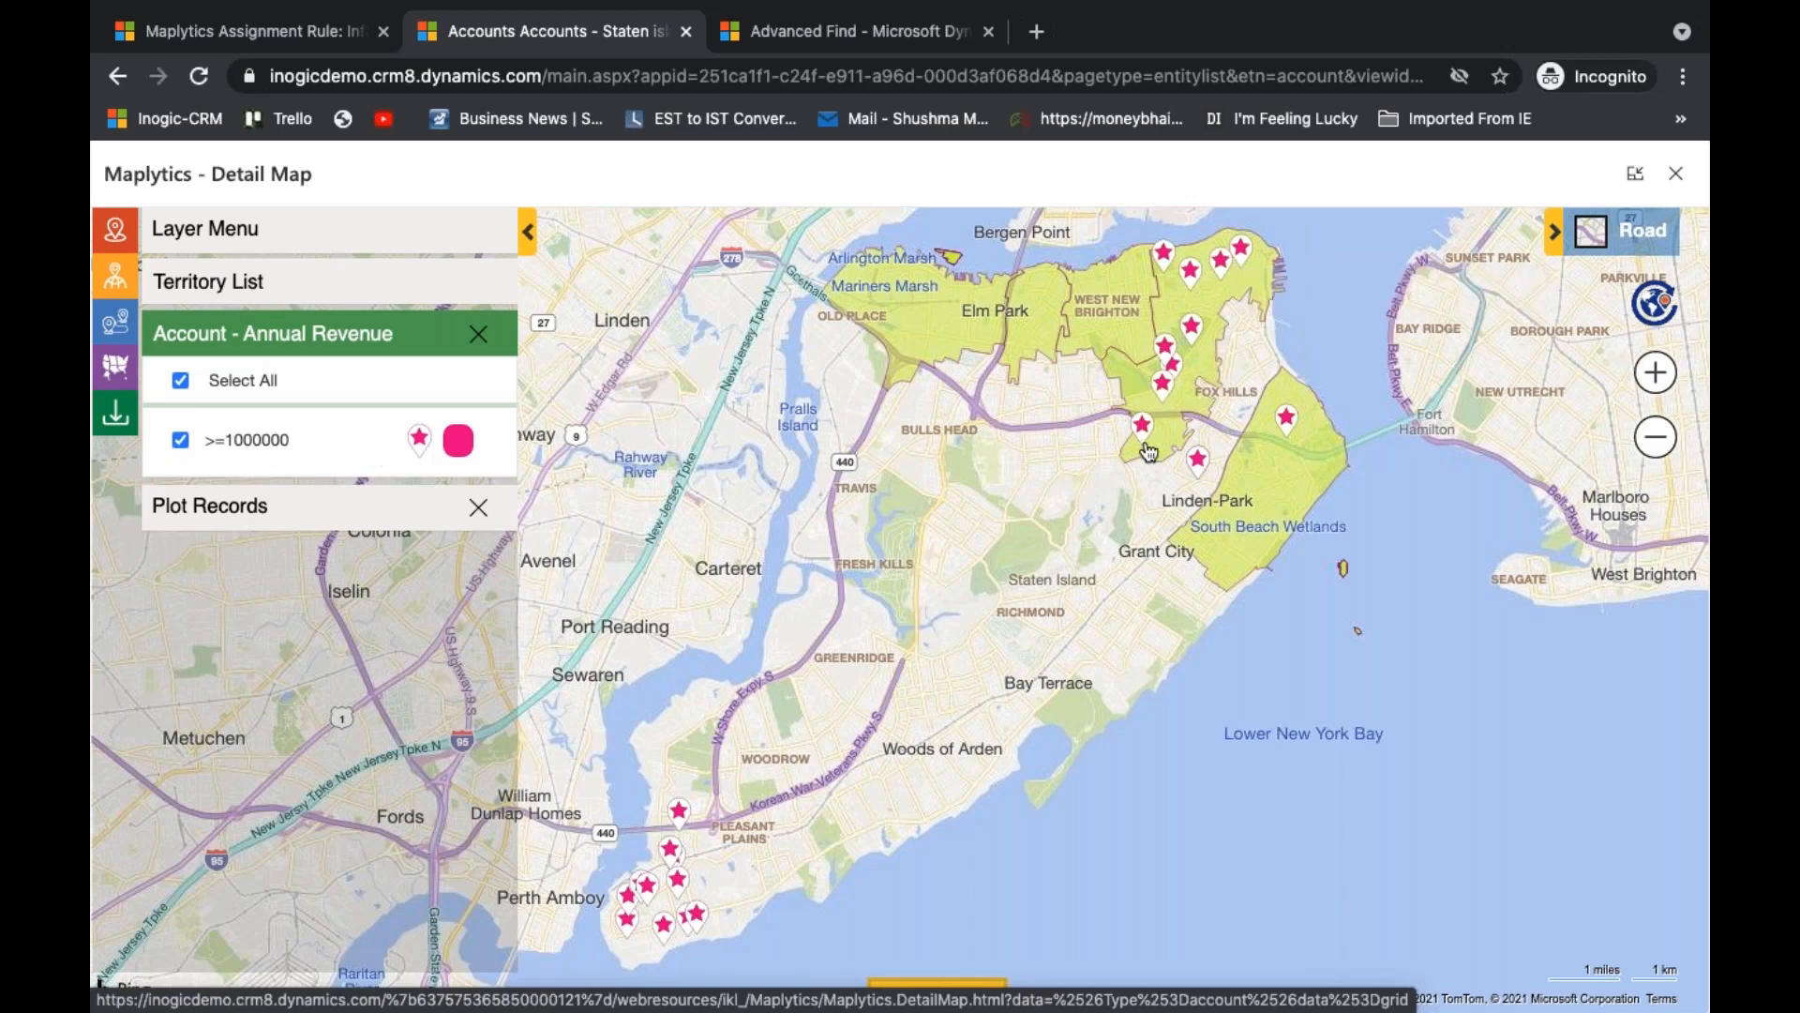
mouse_move(1149, 453)
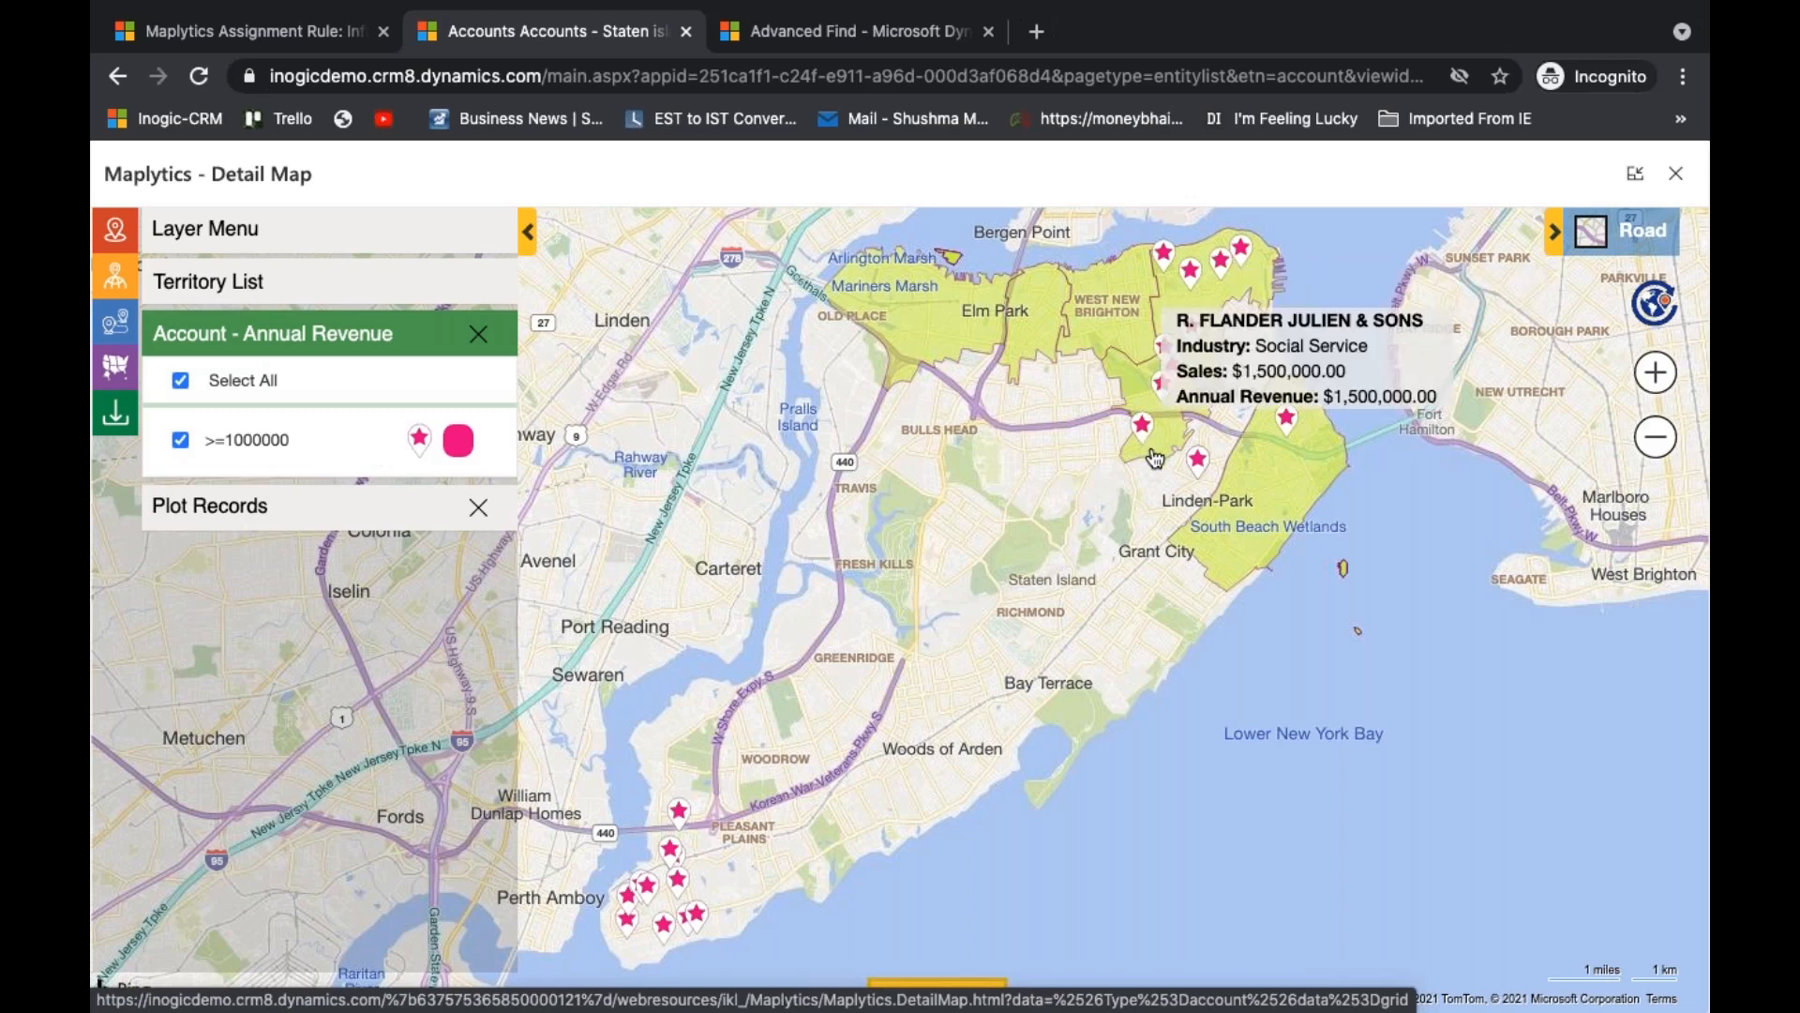
mouse_move(662, 890)
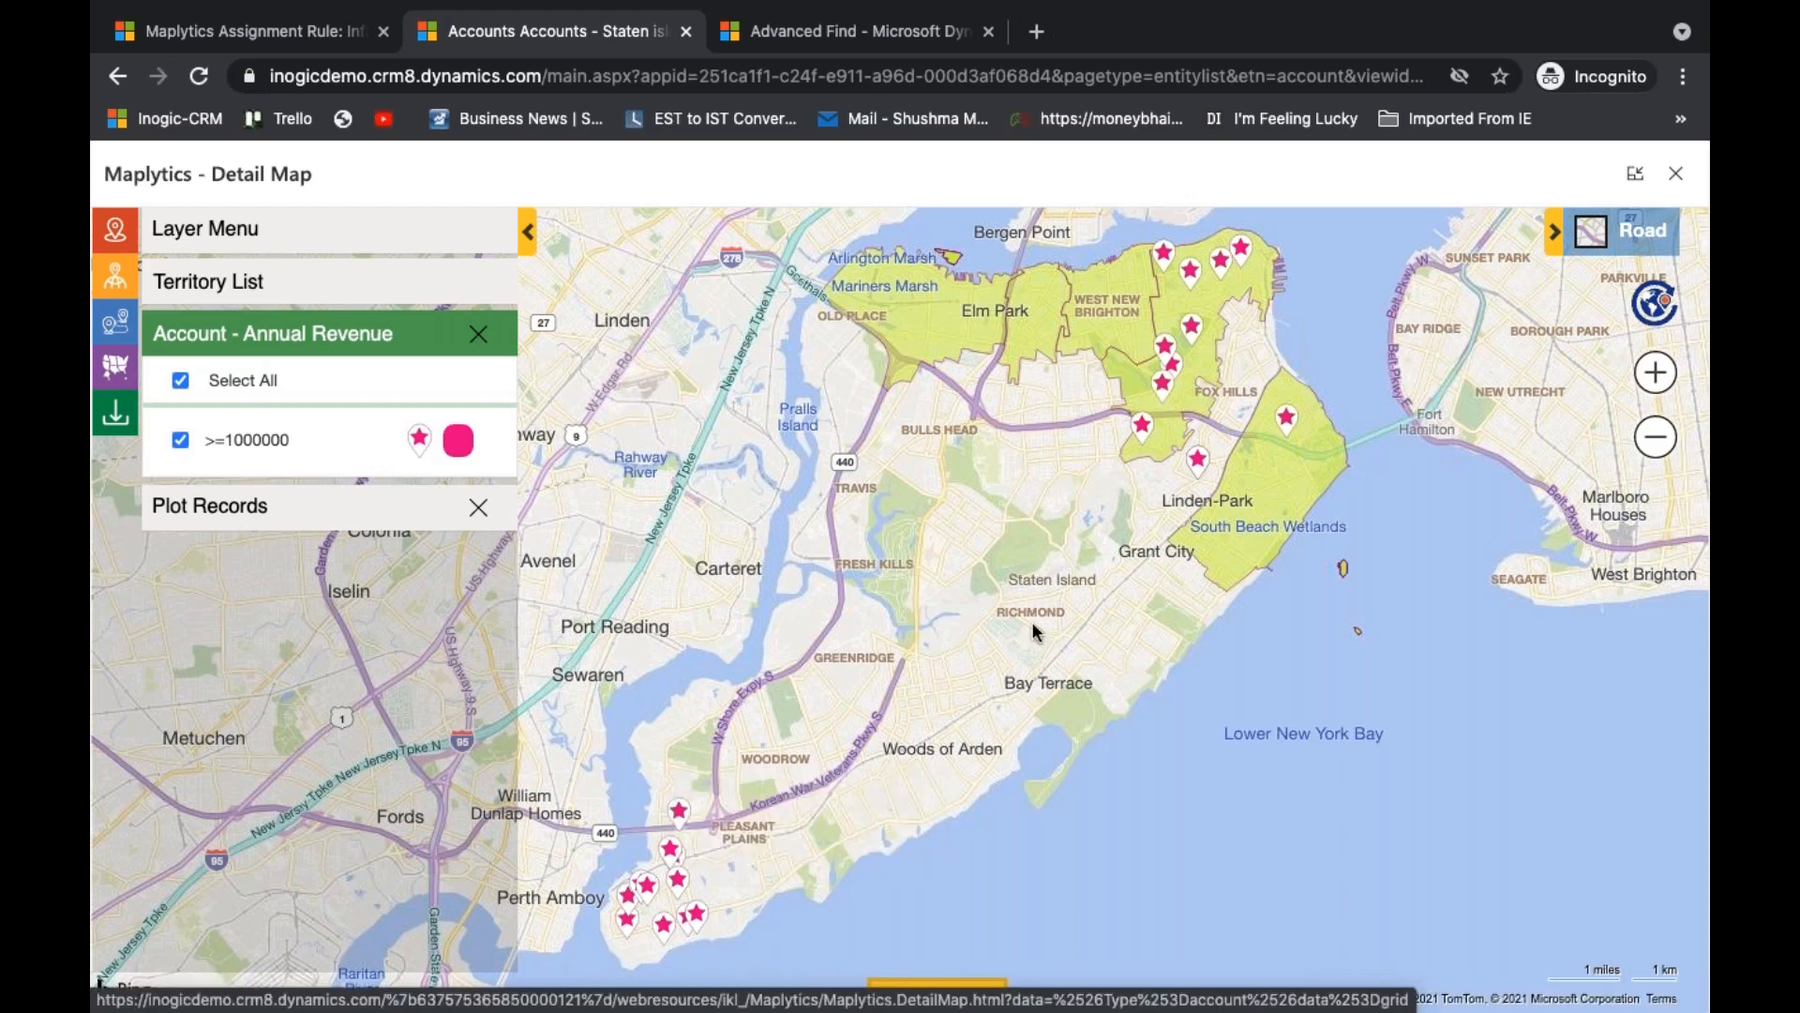
mouse_move(1248, 535)
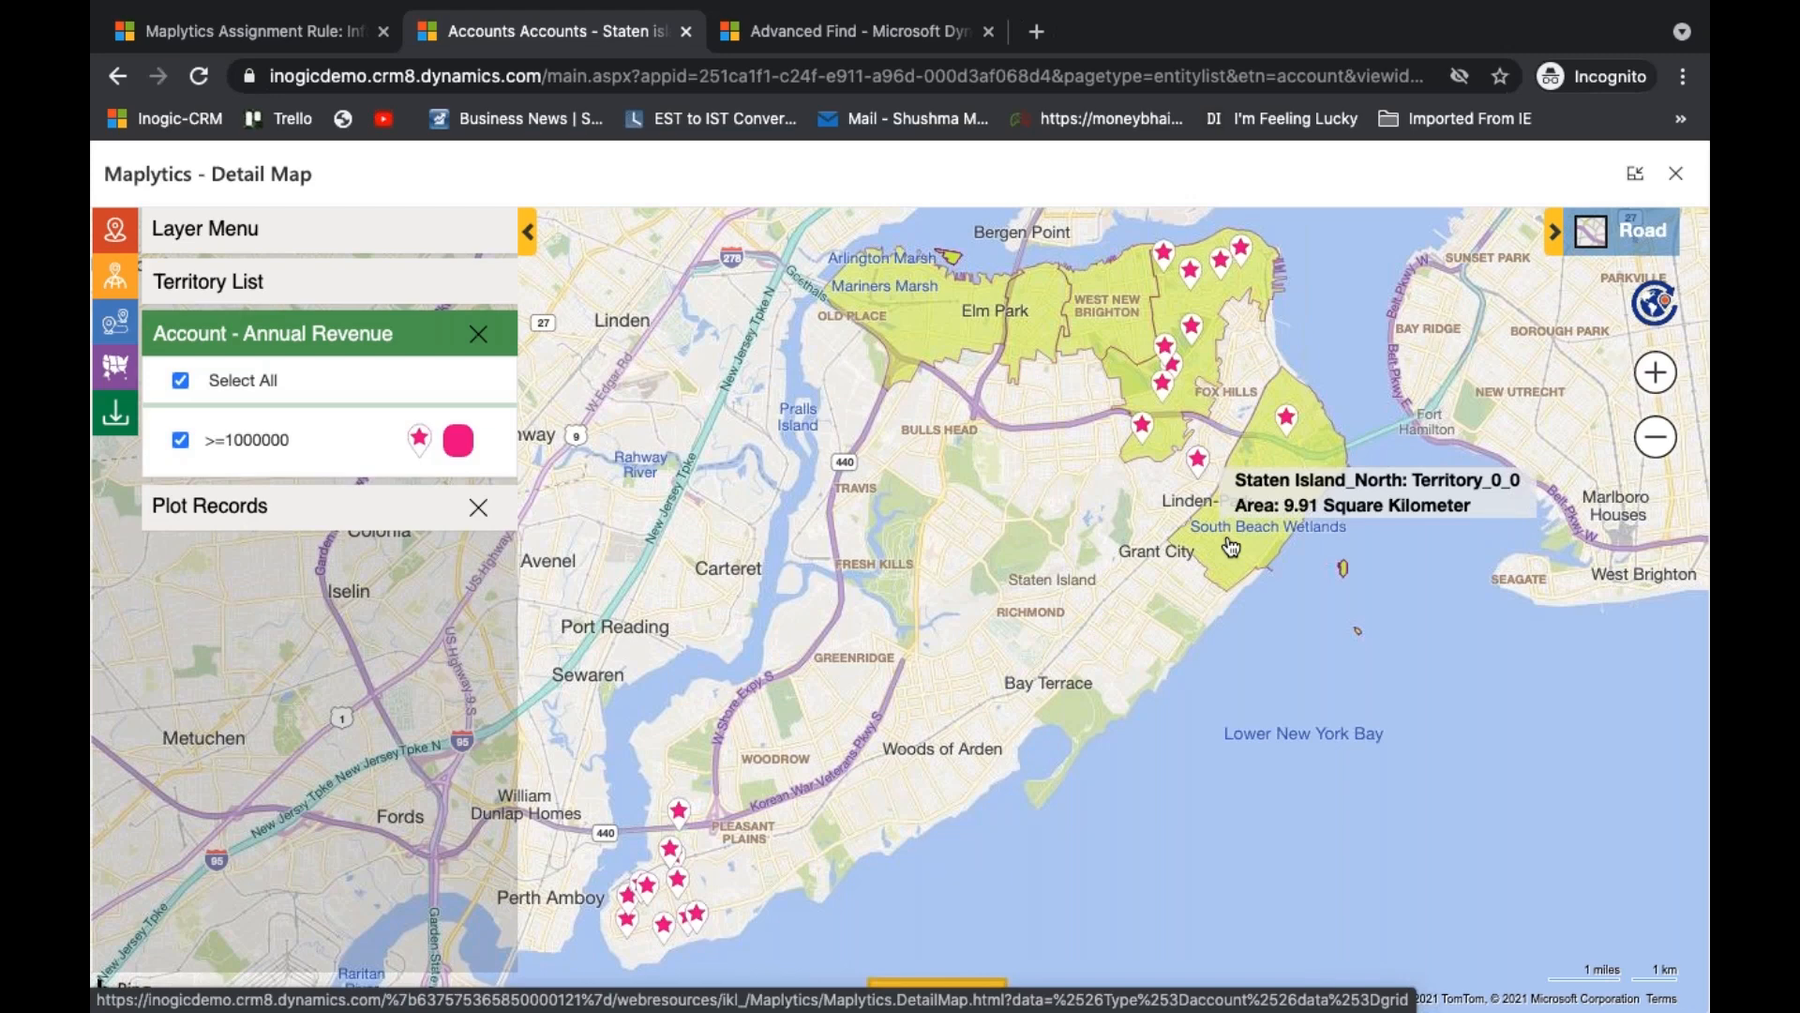
- Change the plotting territory filter from Staten Island_North to Staten Island_South
left_click(314, 513)
left_click(341, 604)
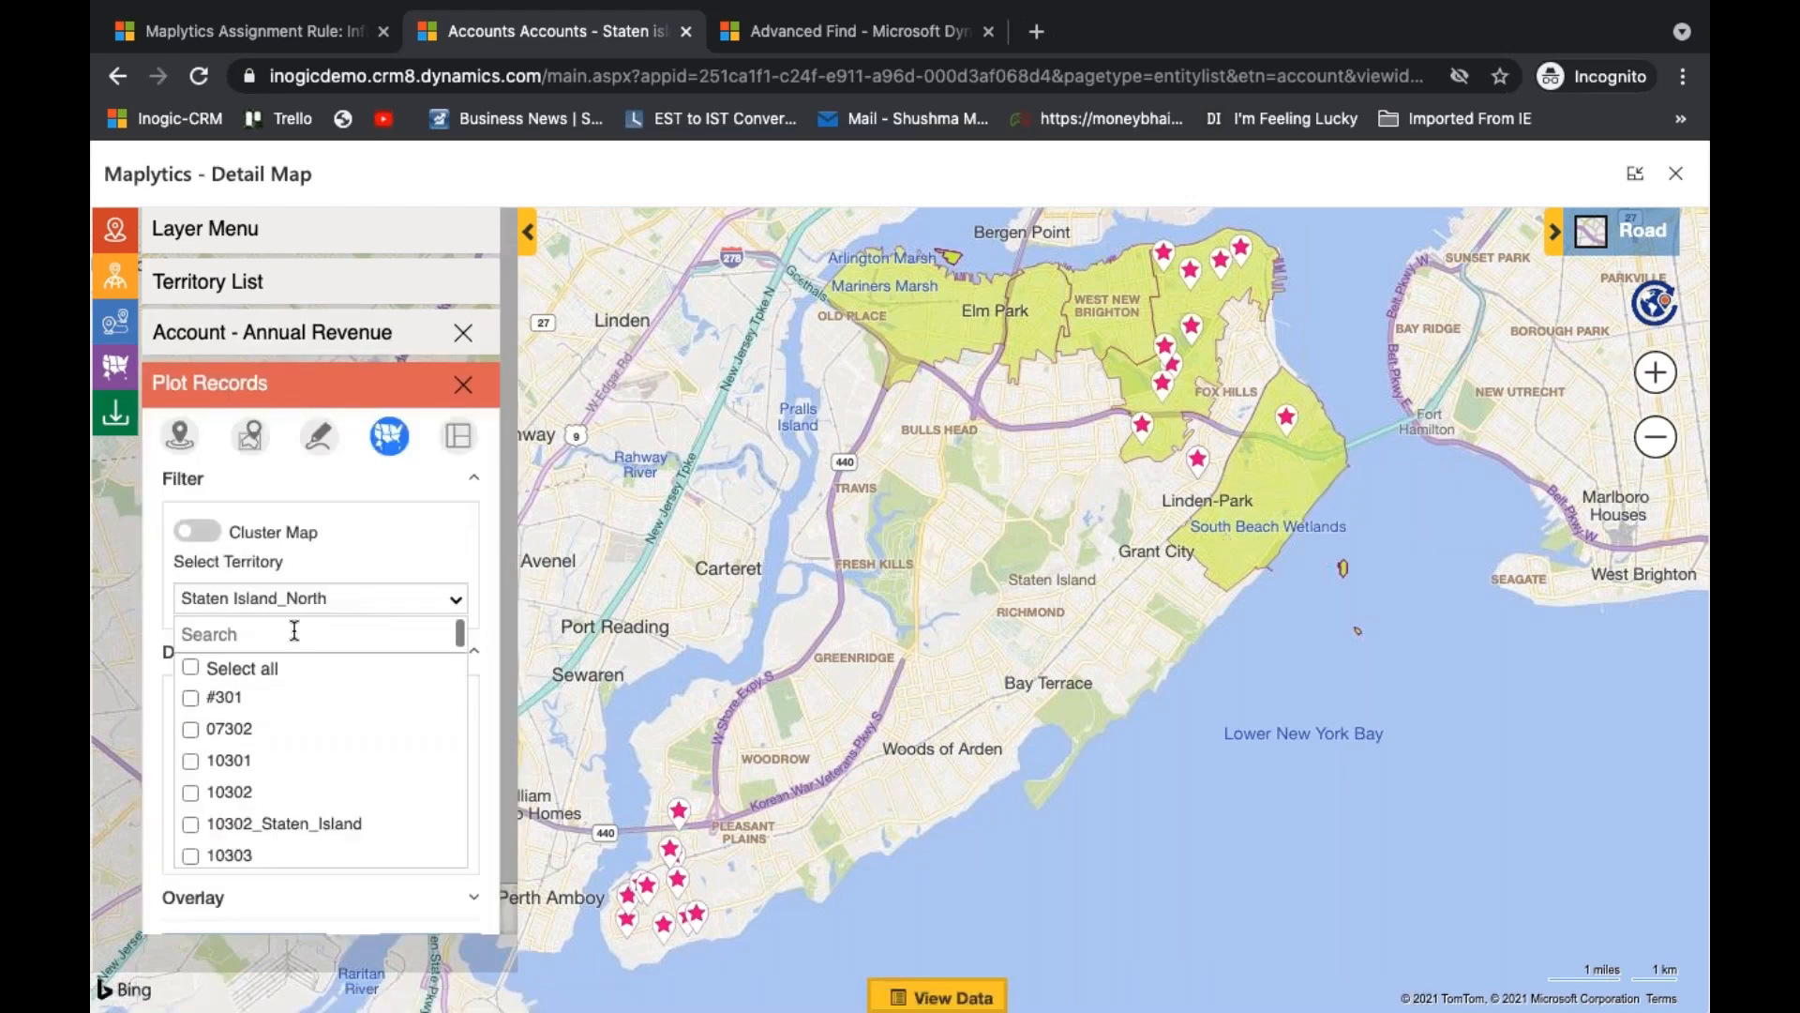
type("sta")
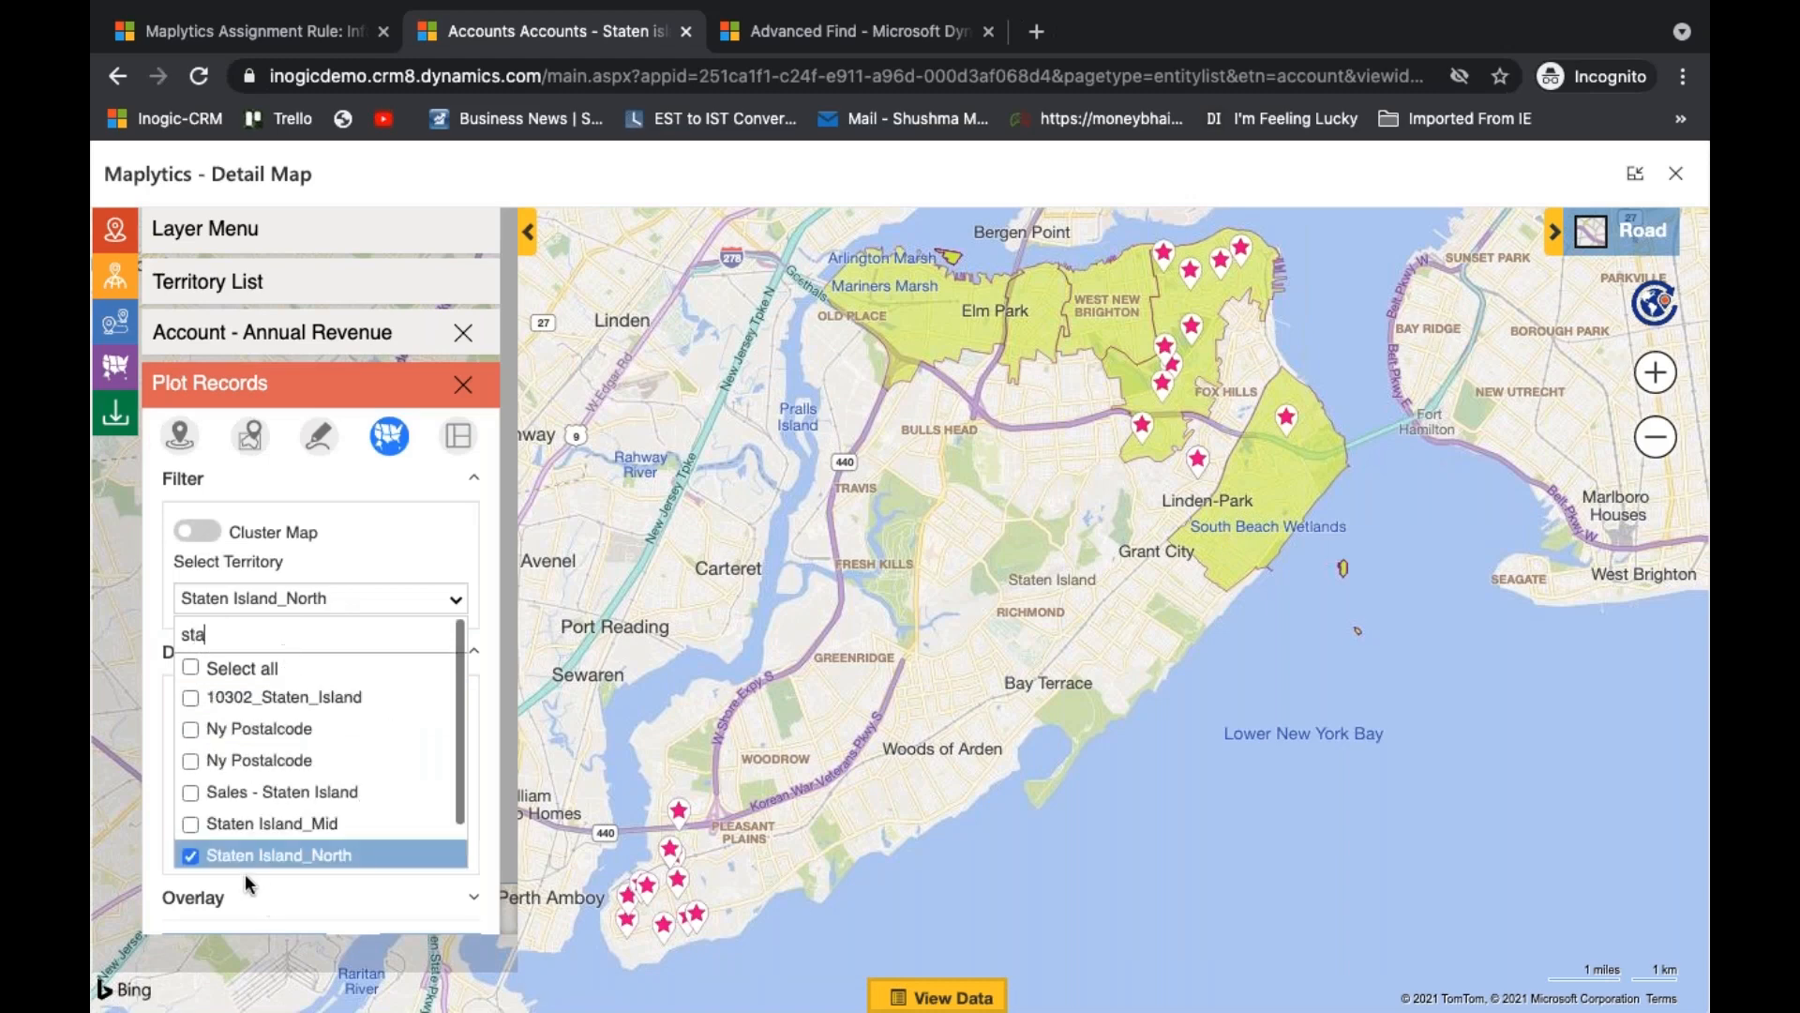
left_click(191, 857)
scroll(329, 804, "down", 1)
left_click(336, 838)
left_click(420, 597)
- Plot the accounts with the Staten Island_South territory and display the Annual Revenue category legend
scroll(433, 841, "down", 1)
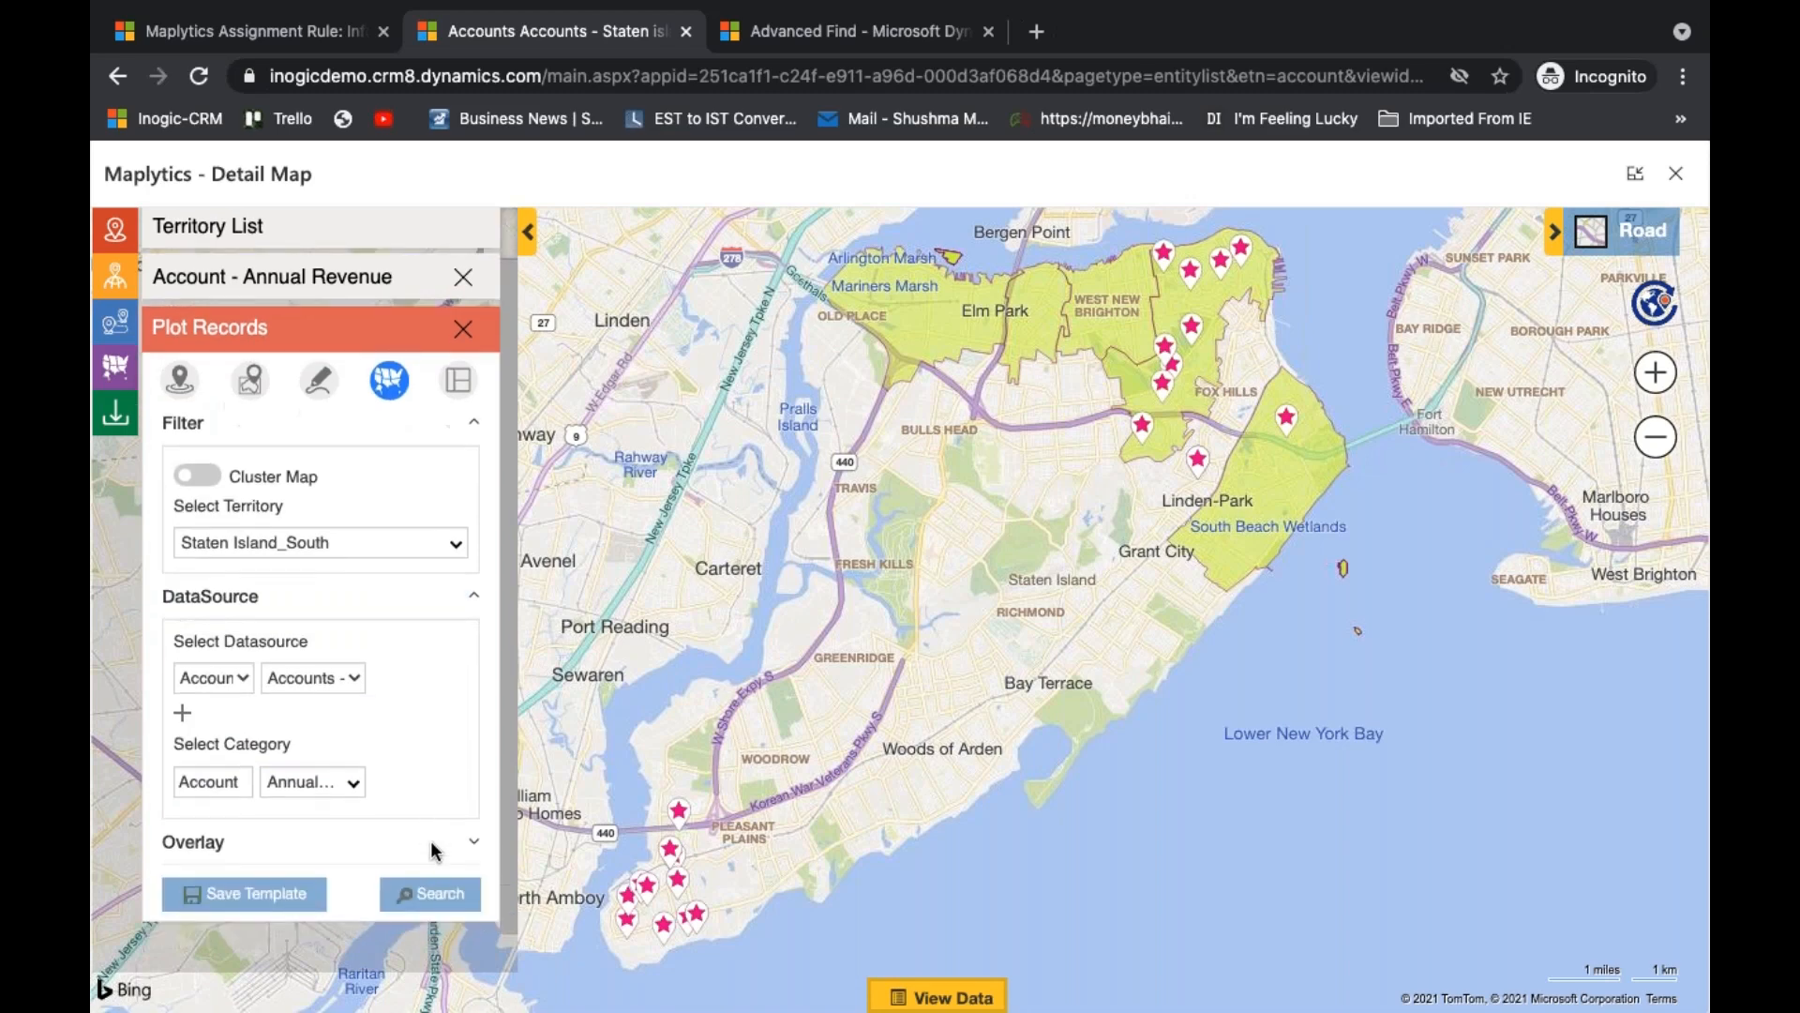
left_click(447, 895)
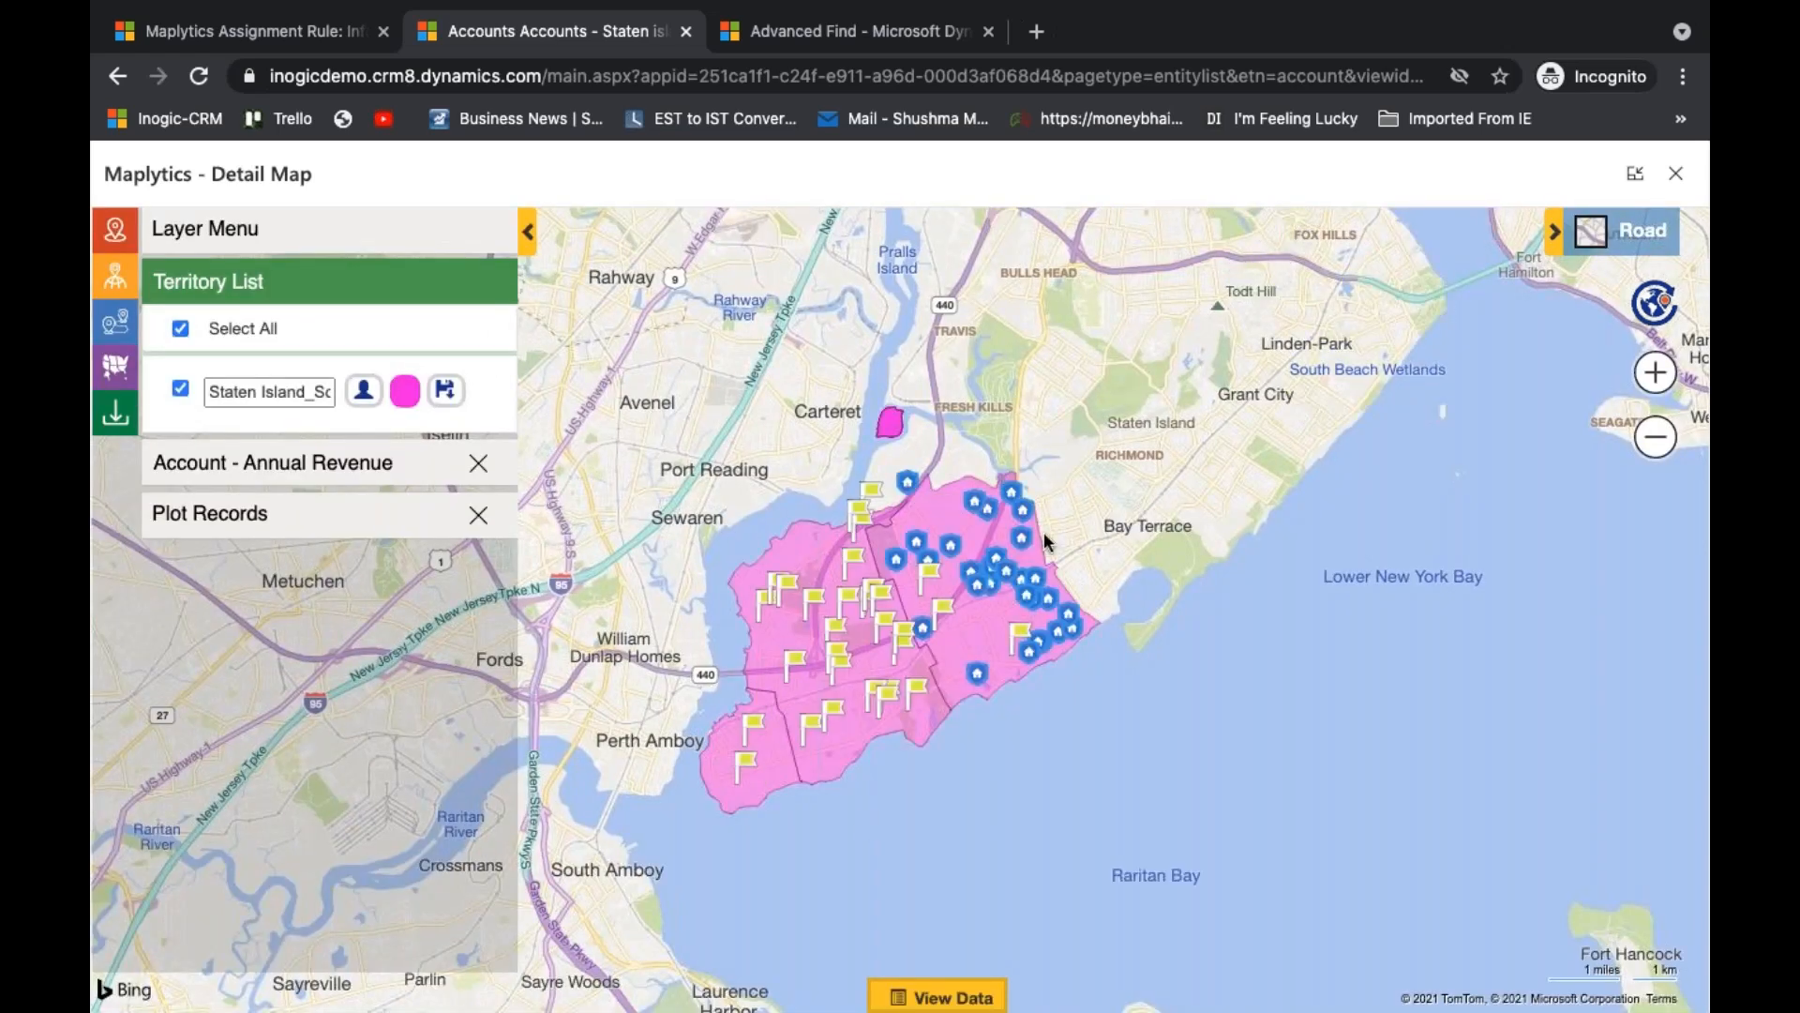
left_click(381, 466)
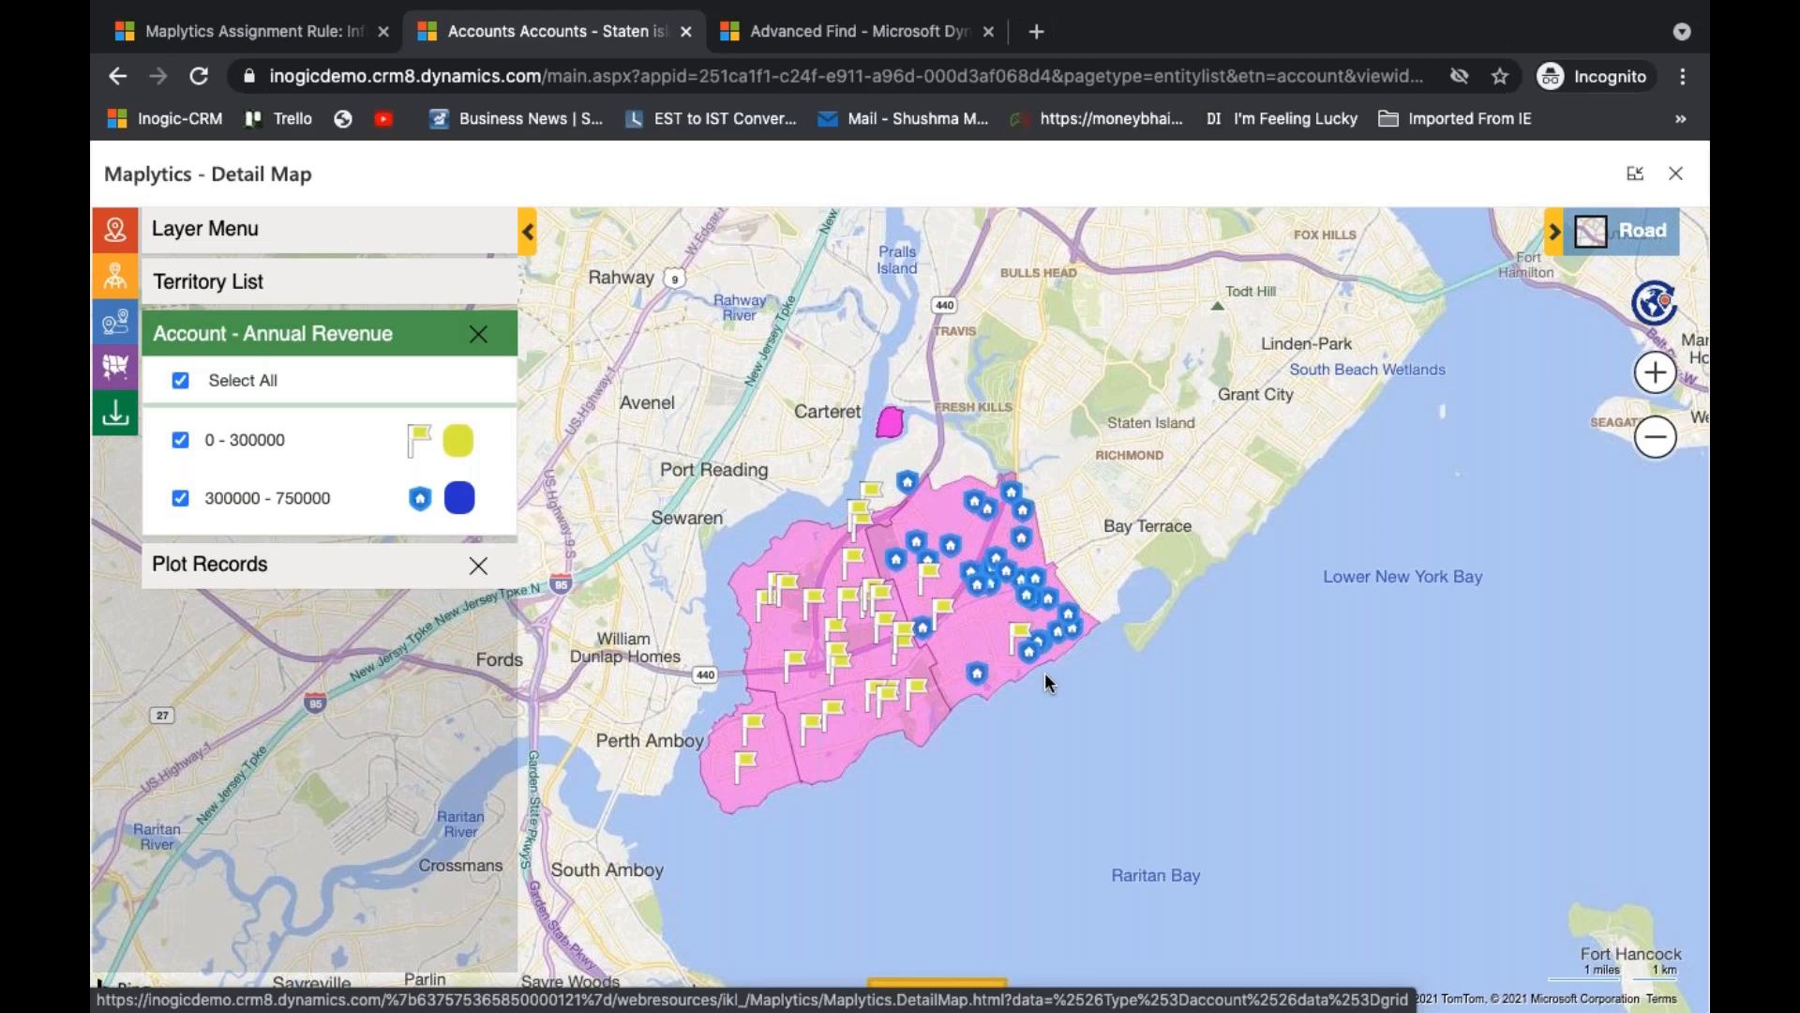
- Go back from the Accounts by Revenue rule to the account entity map and review its list of territory assignment rules
mouse_move(862, 693)
left_click(294, 34)
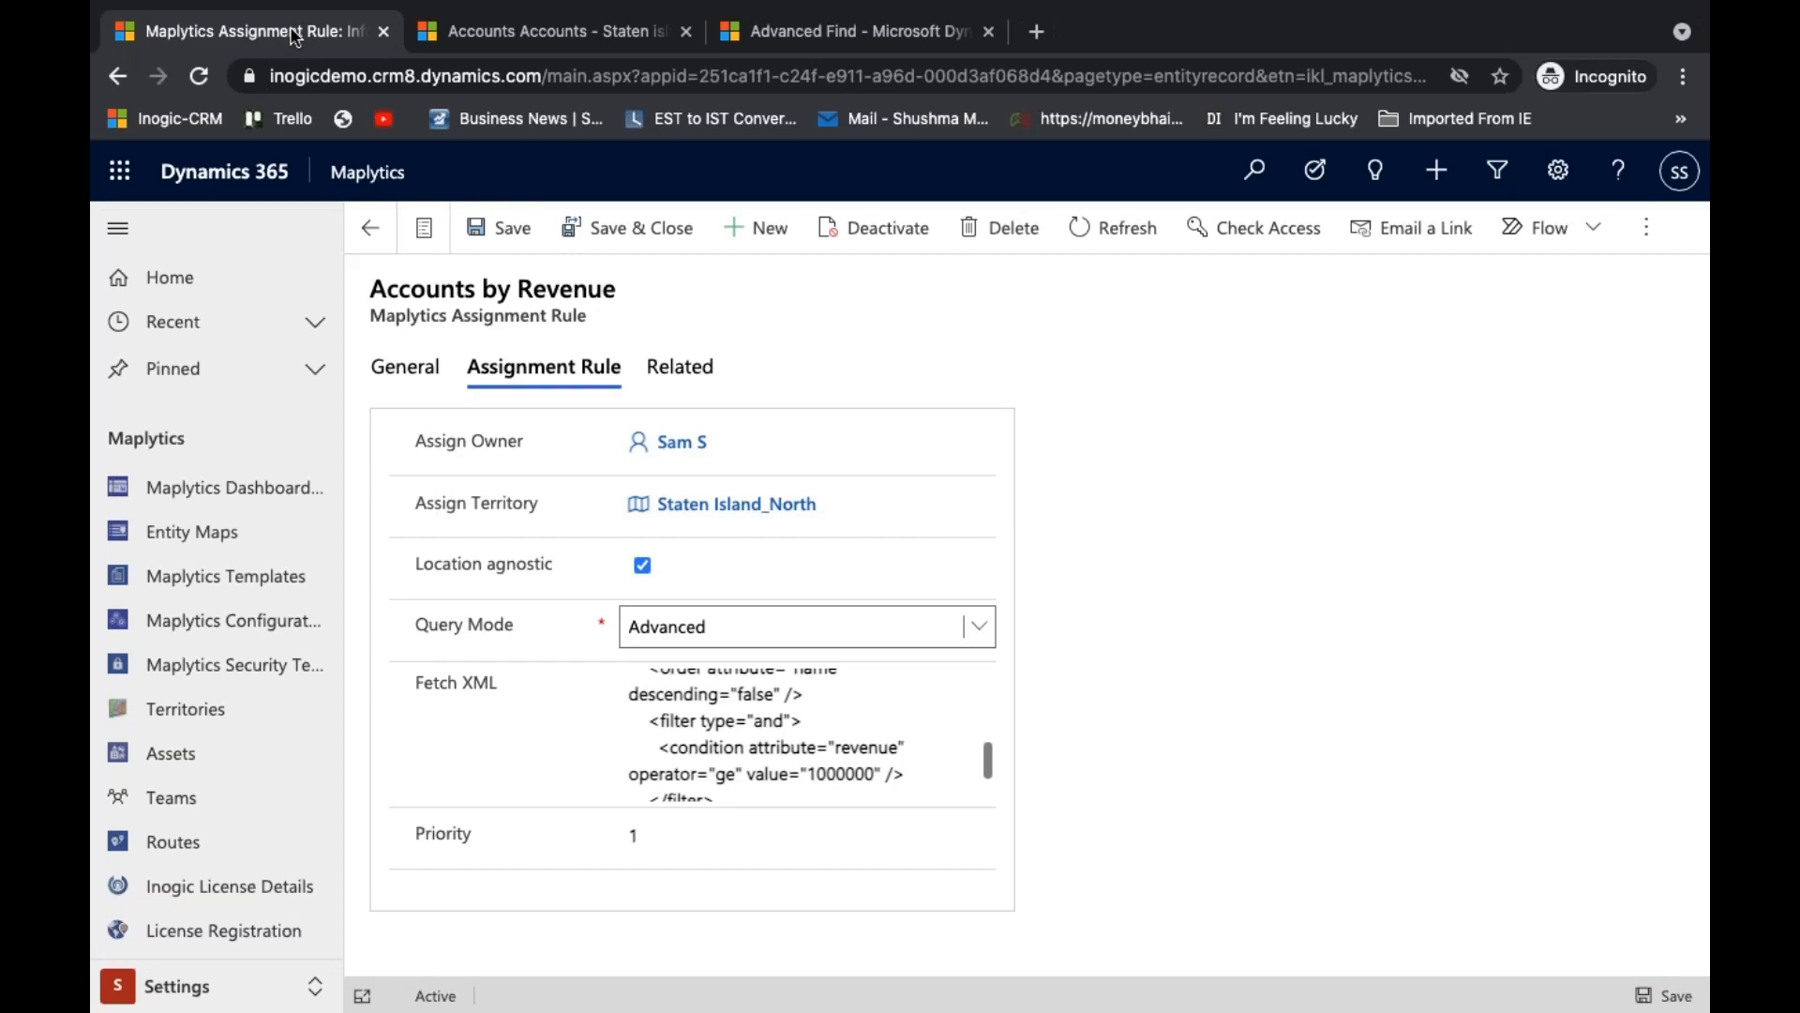
left_click(421, 366)
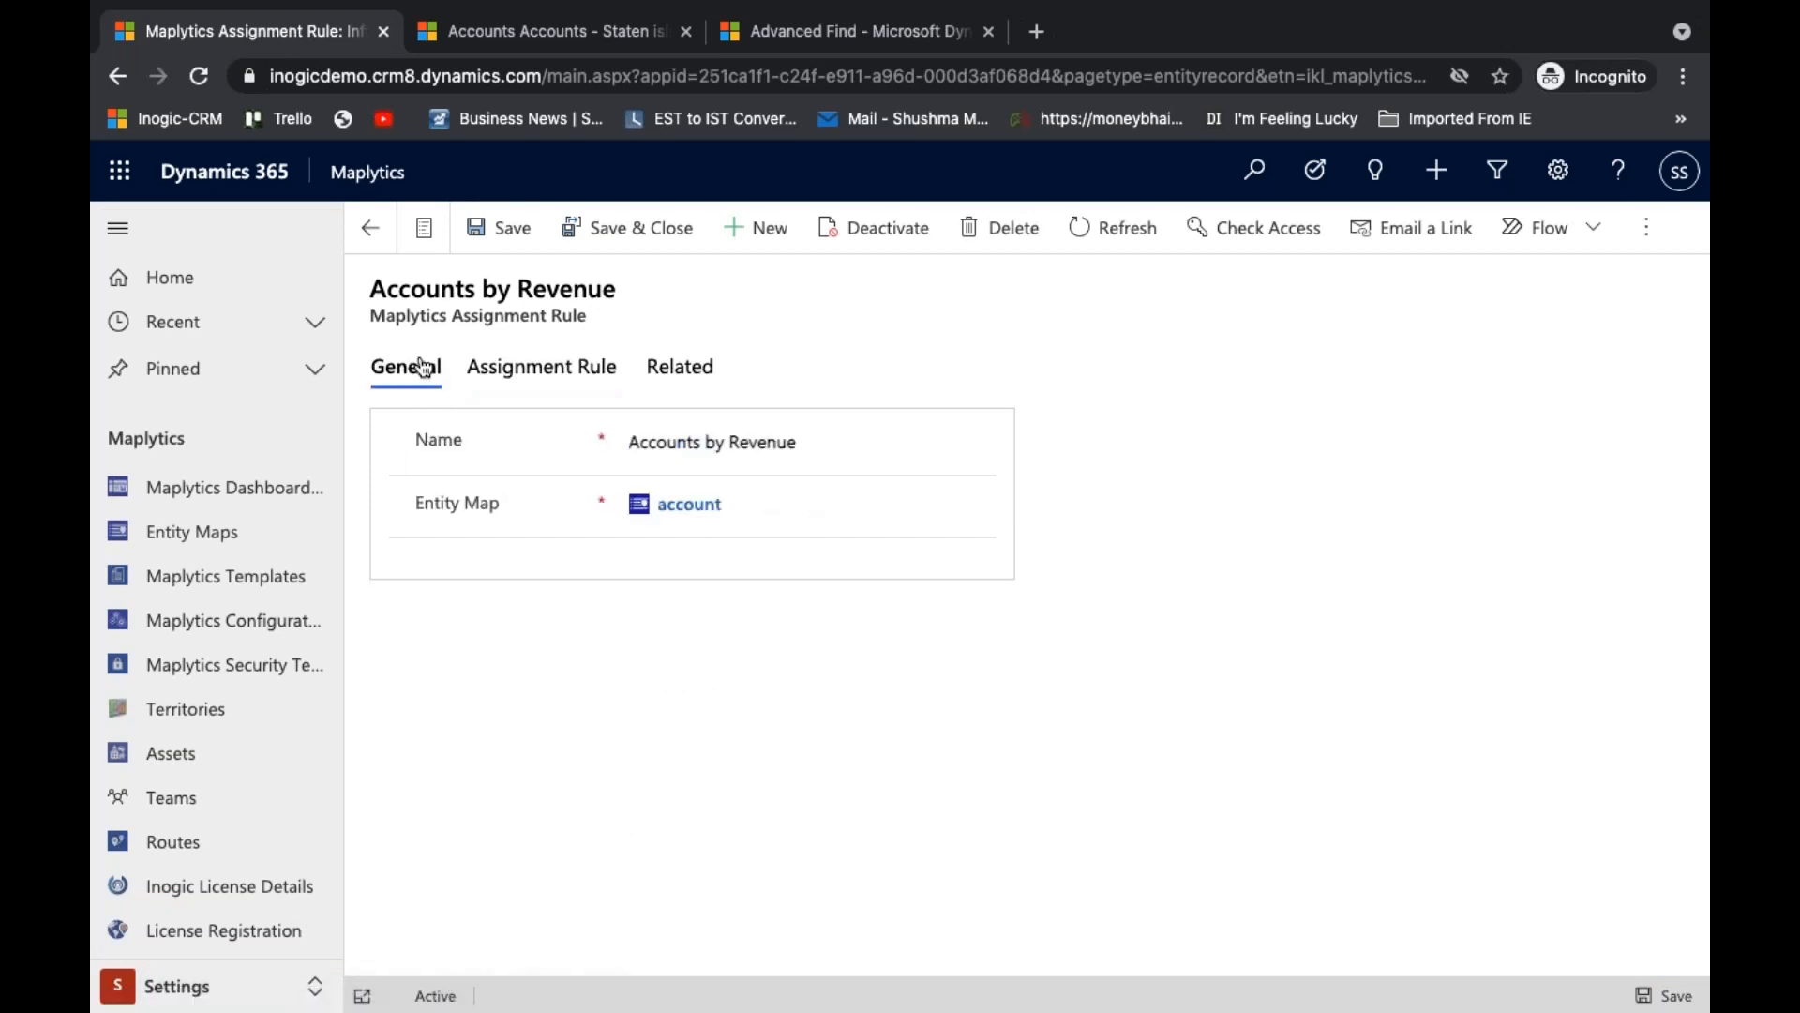
left_click(375, 231)
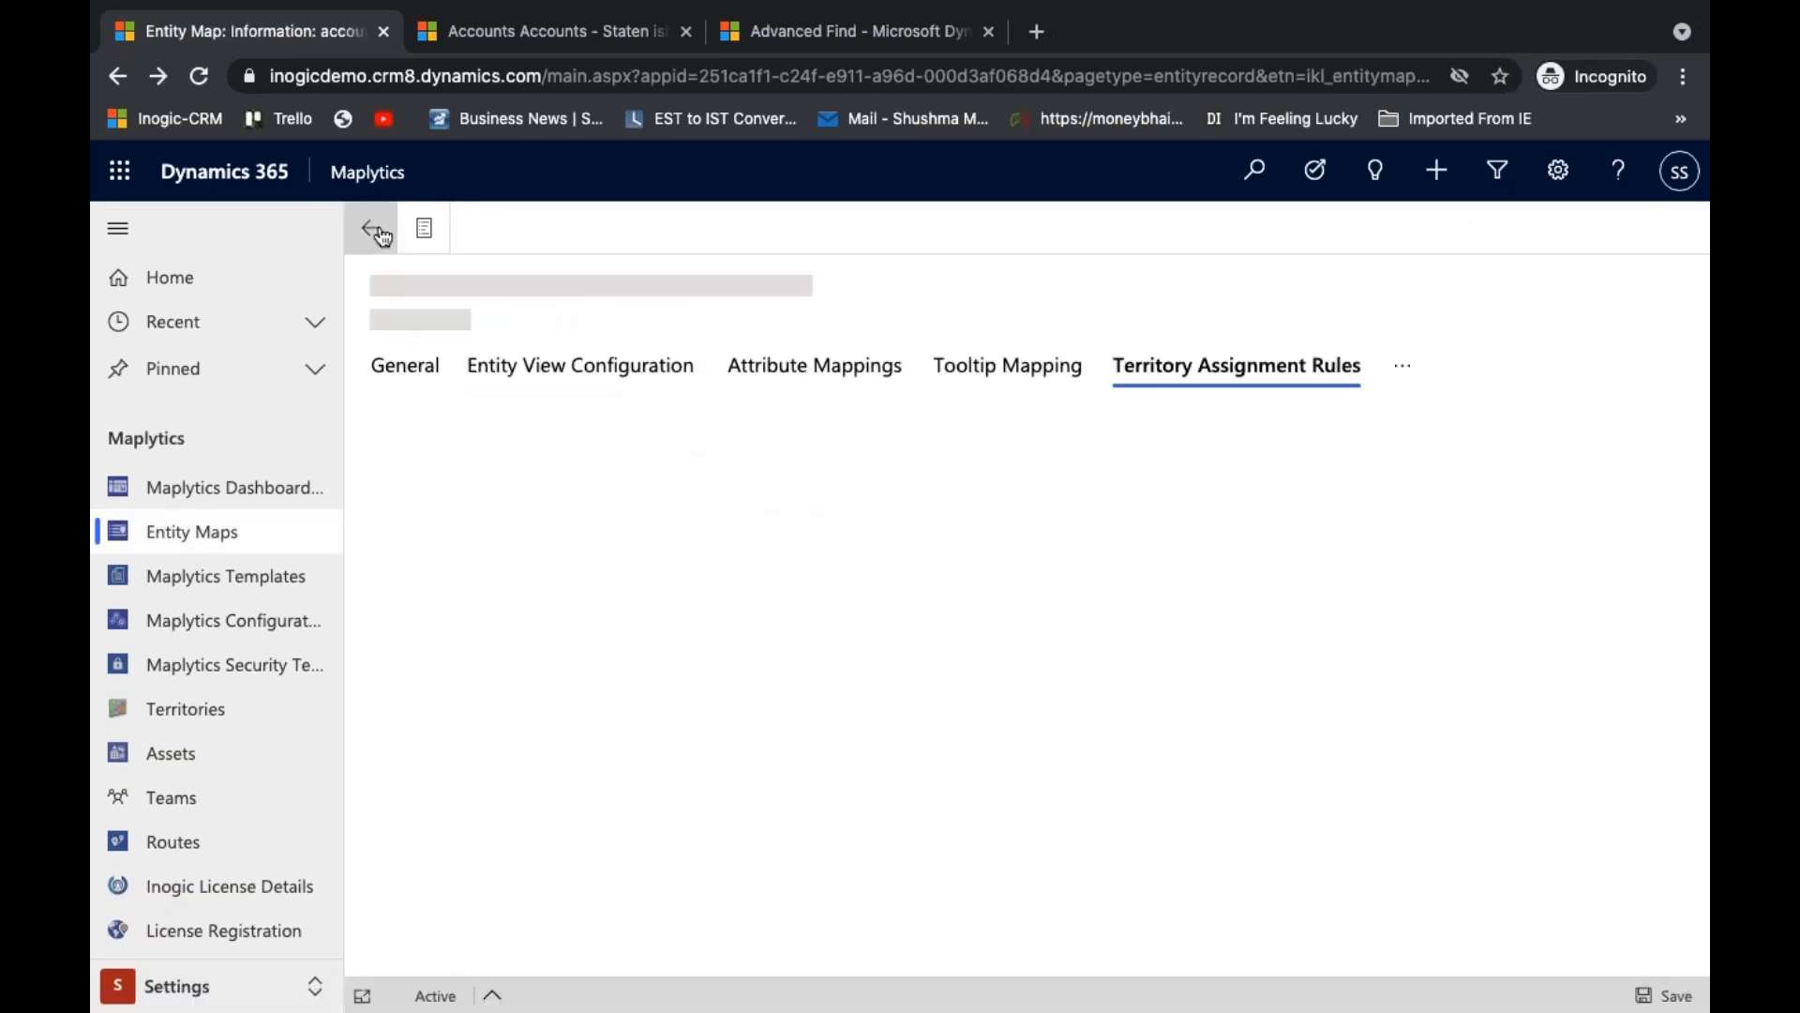
left_click(573, 35)
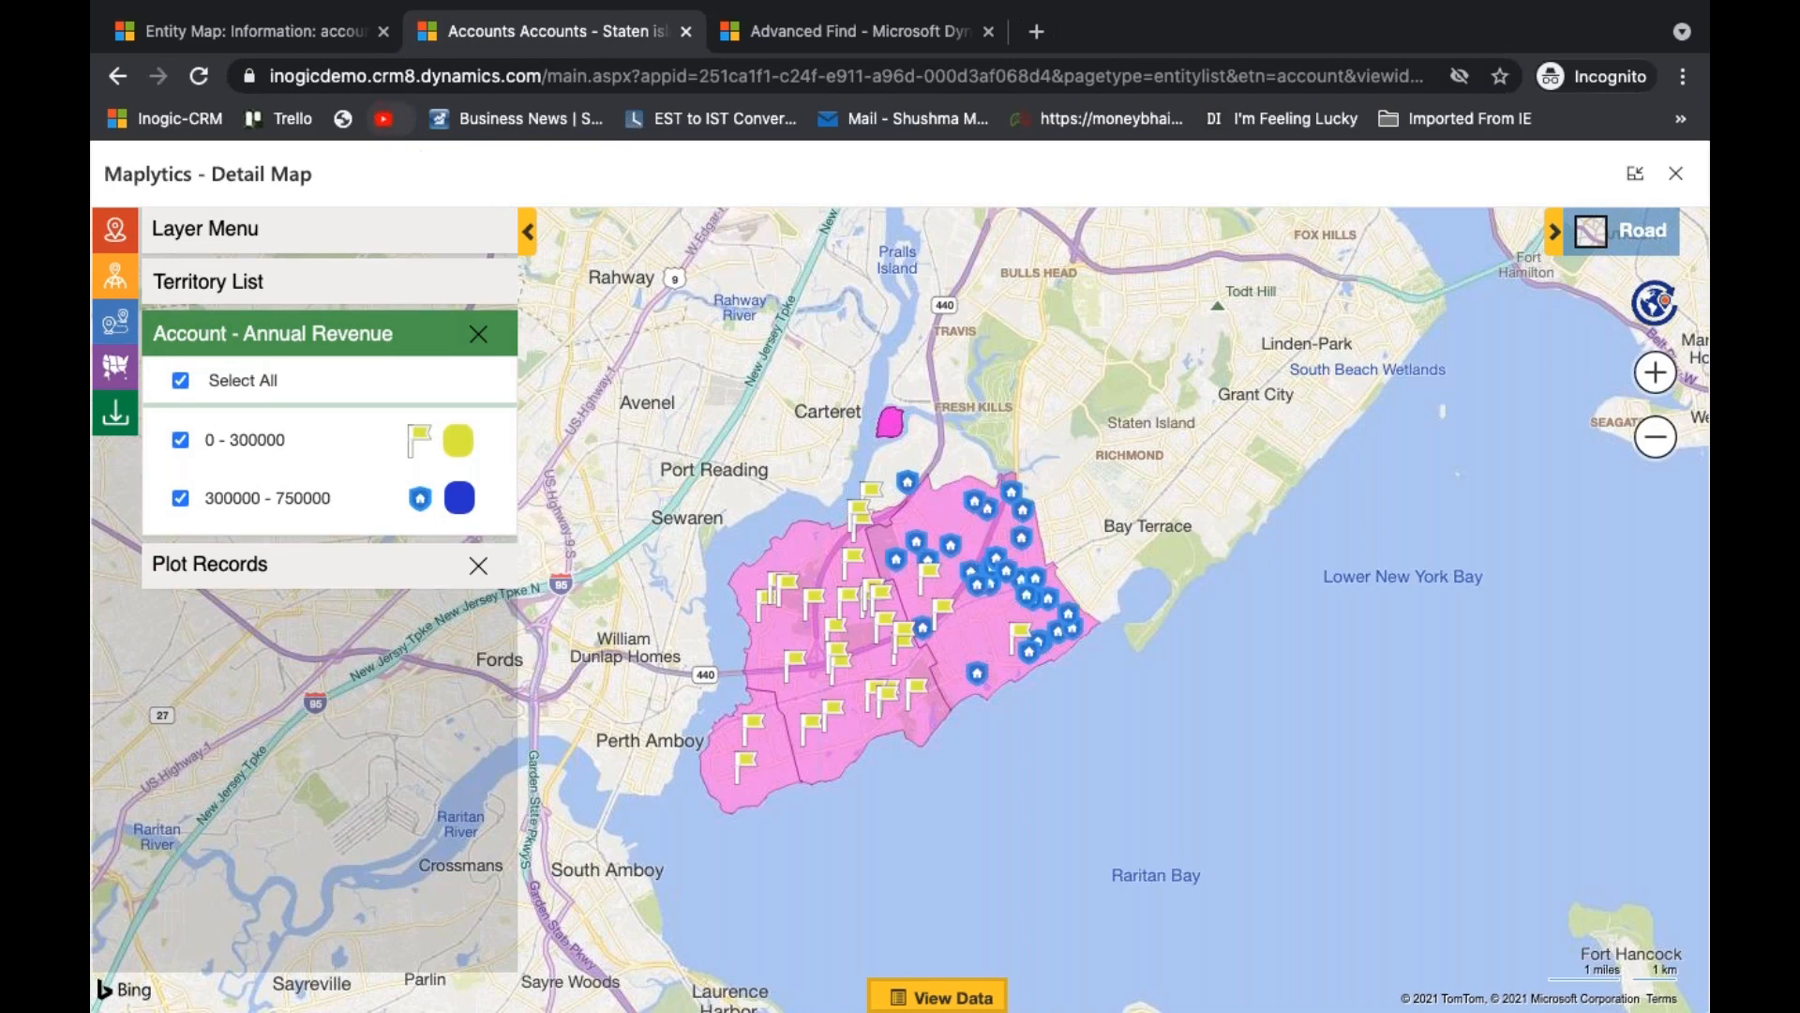
left_click(300, 33)
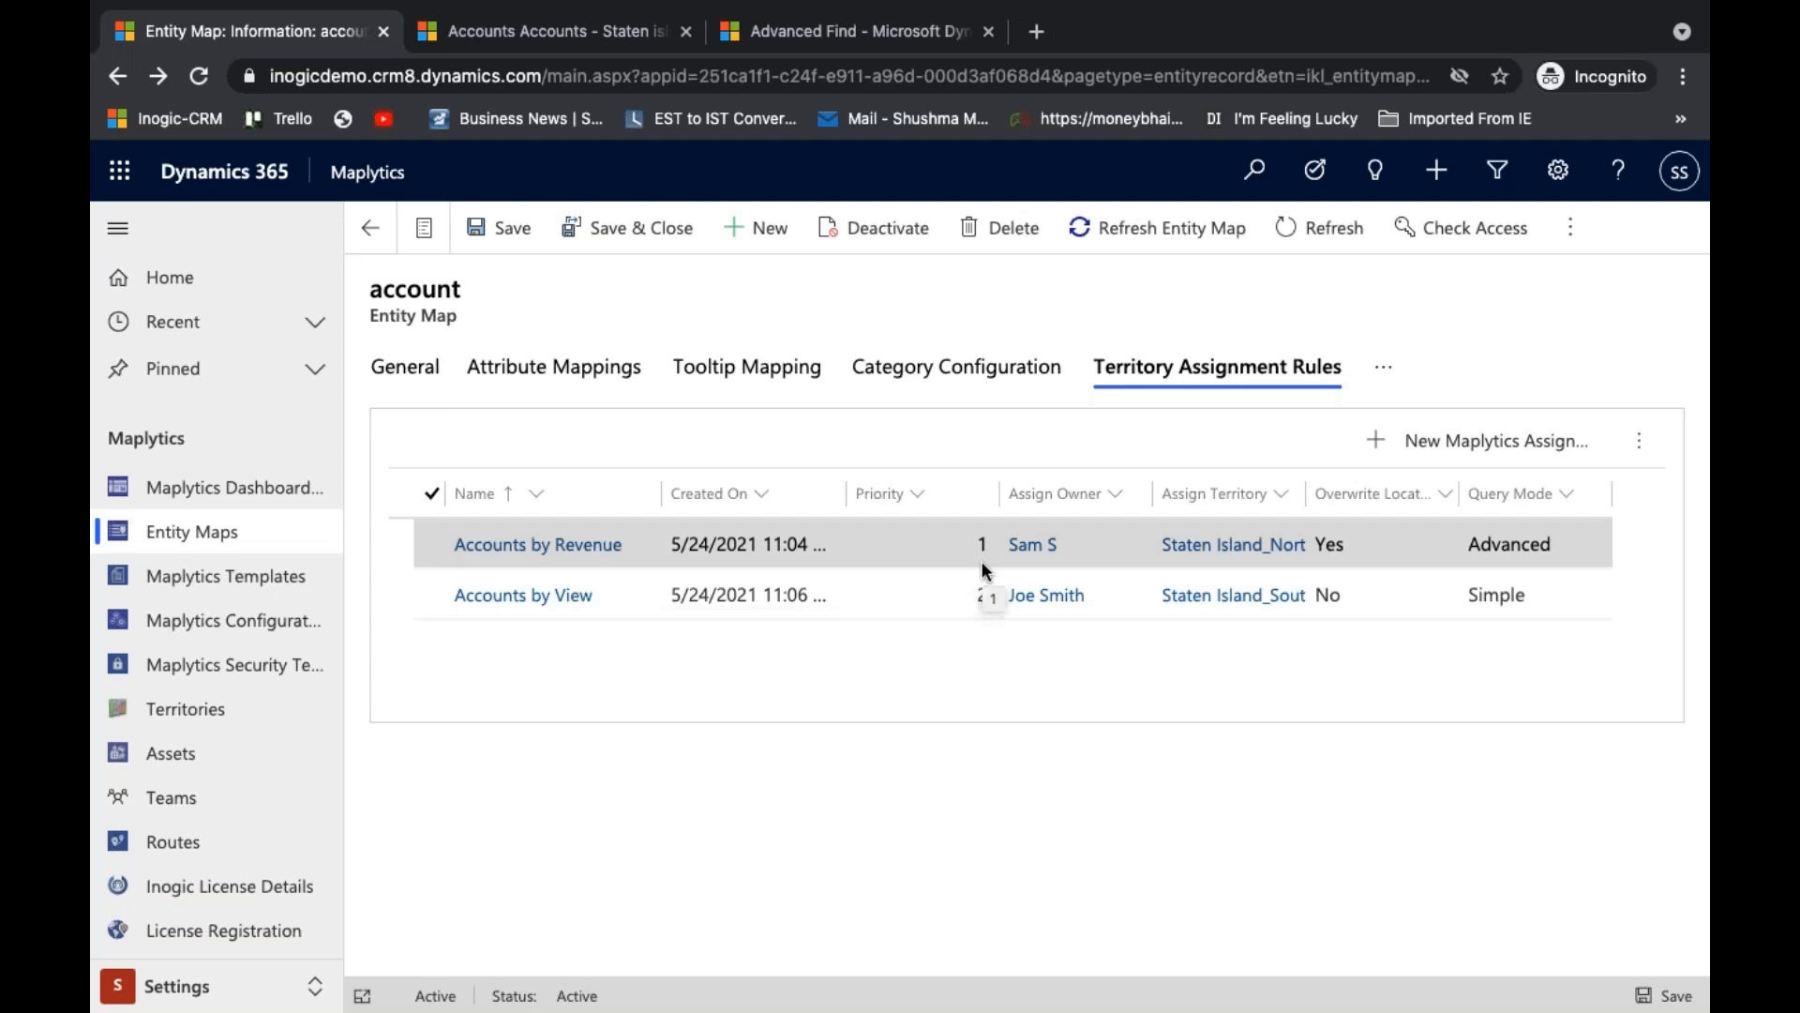
- Check the owners of two 0 - 300000 accounts plotted in Staten Island_South against the territory assignment rules
left_click(569, 38)
mouse_move(830, 744)
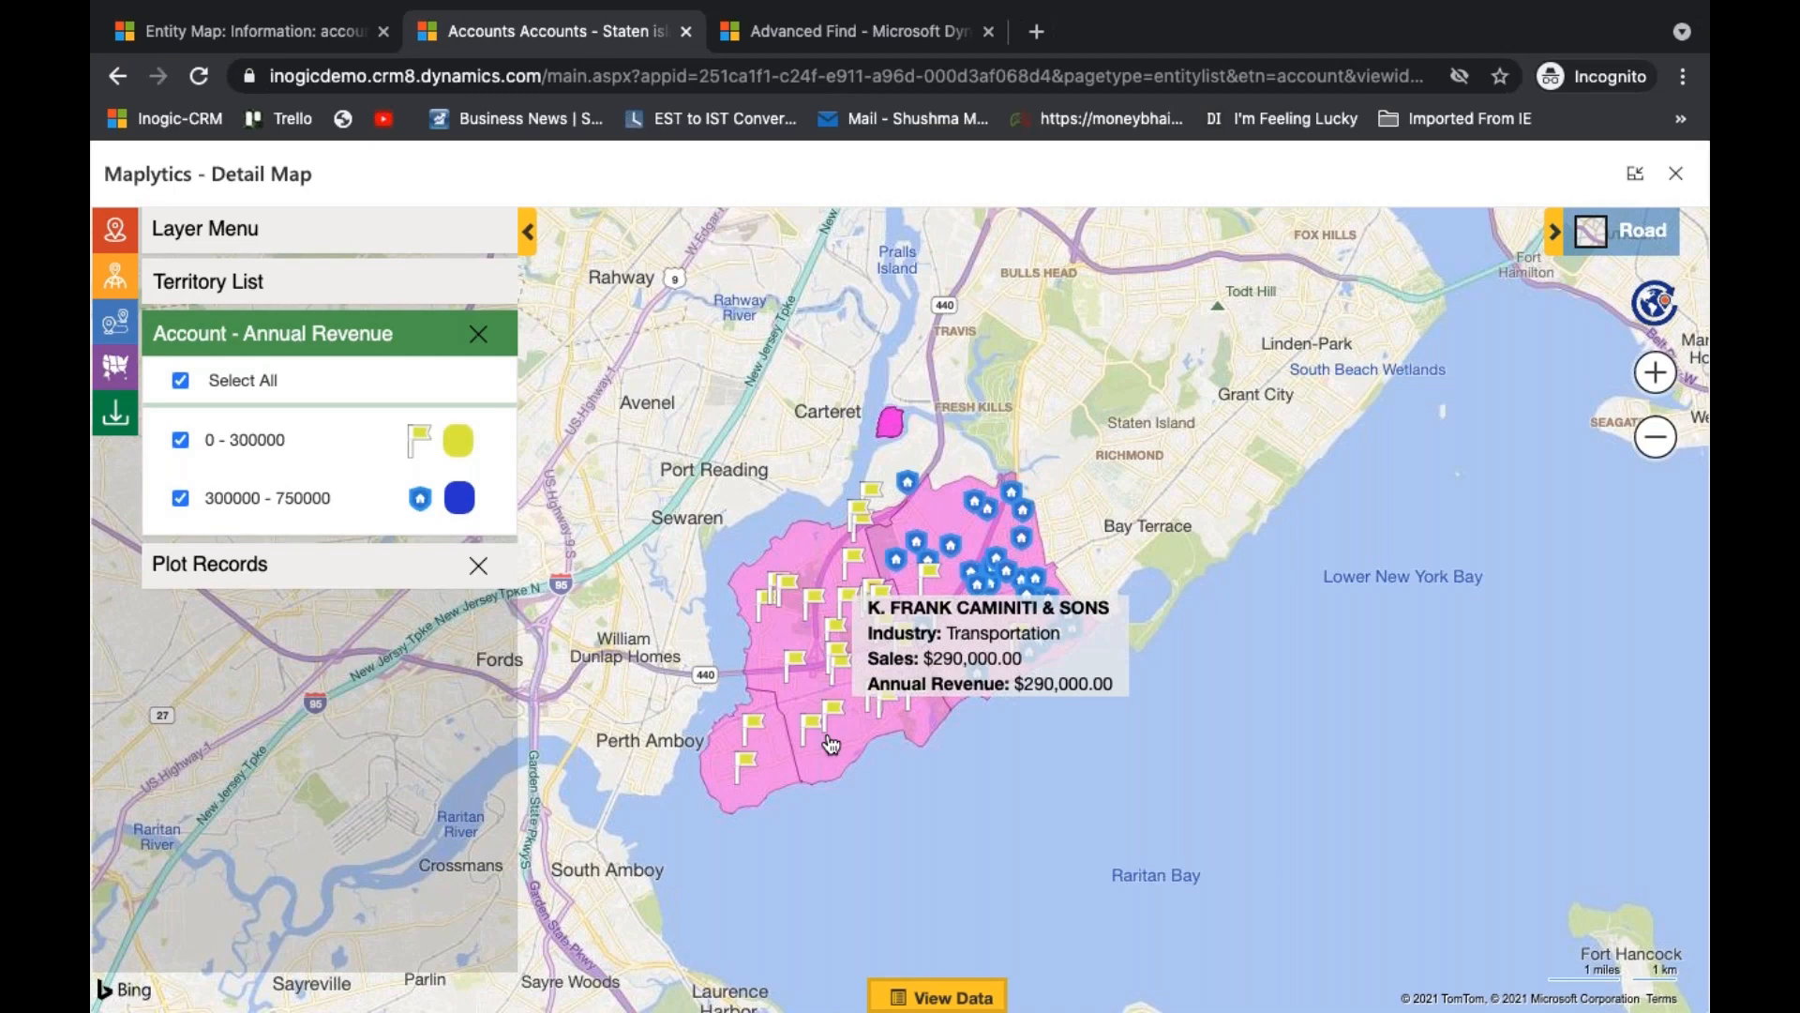
mouse_move(960, 653)
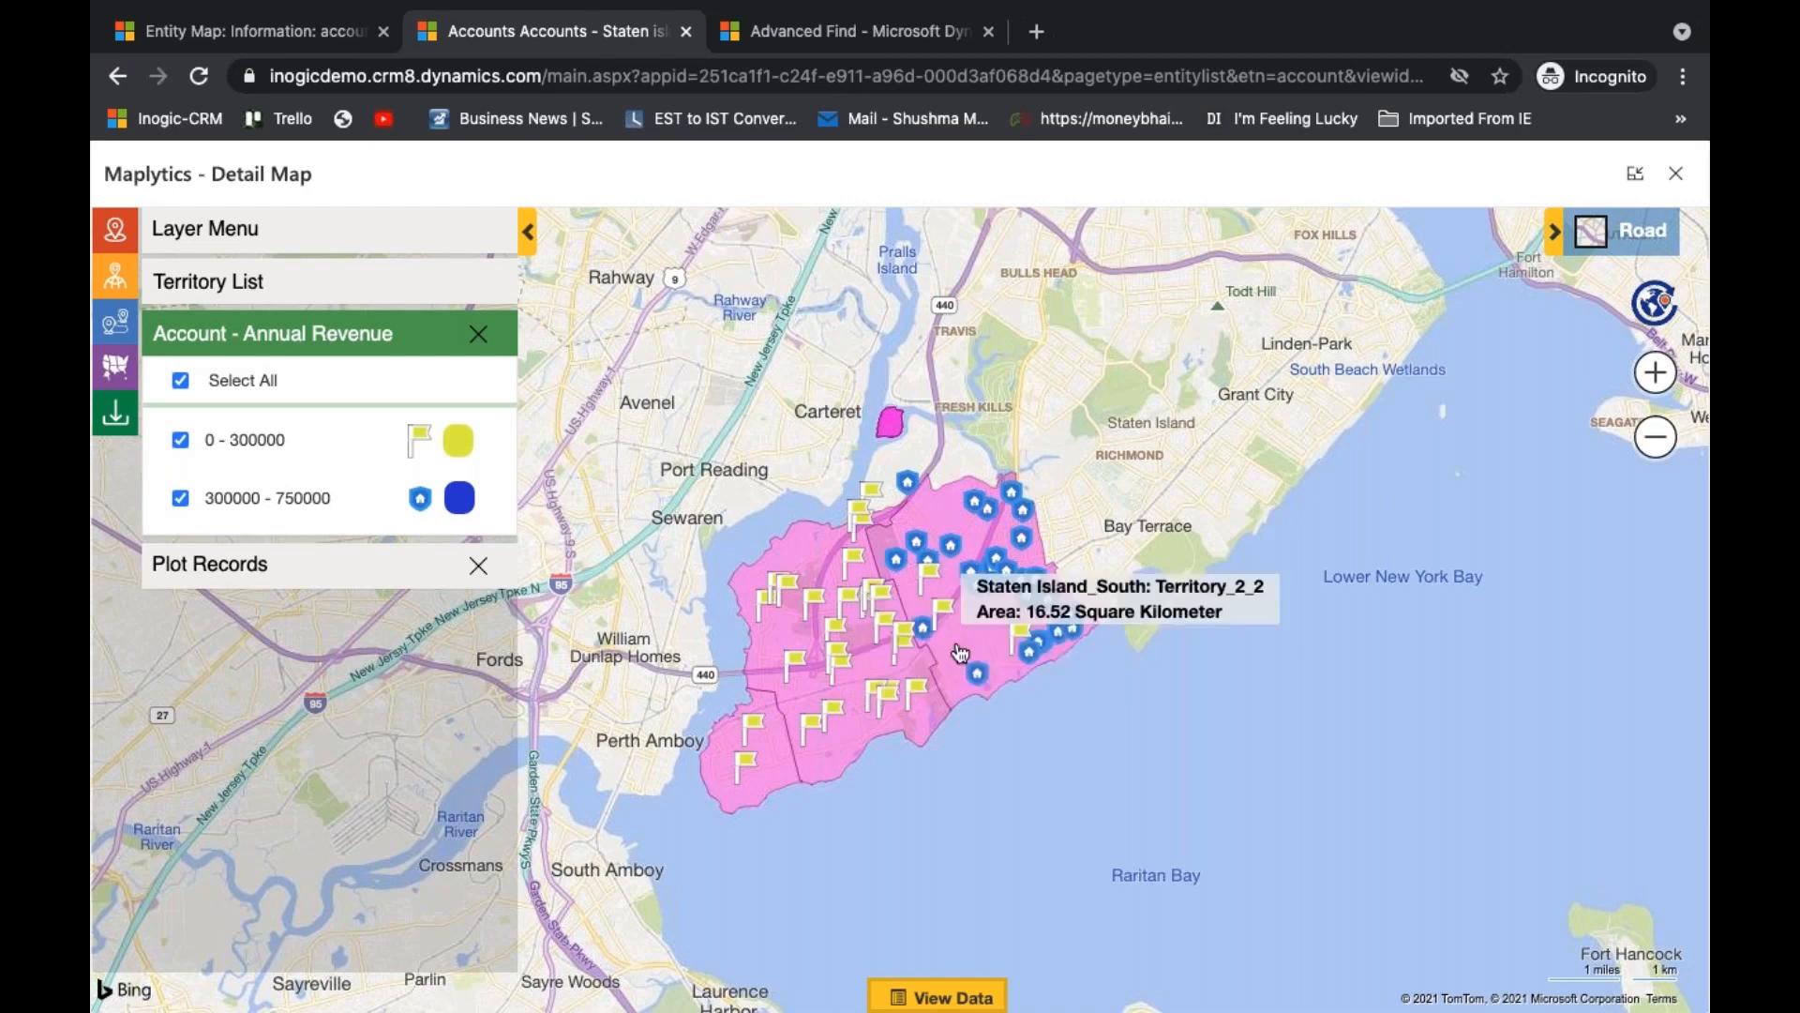
left_click(878, 497)
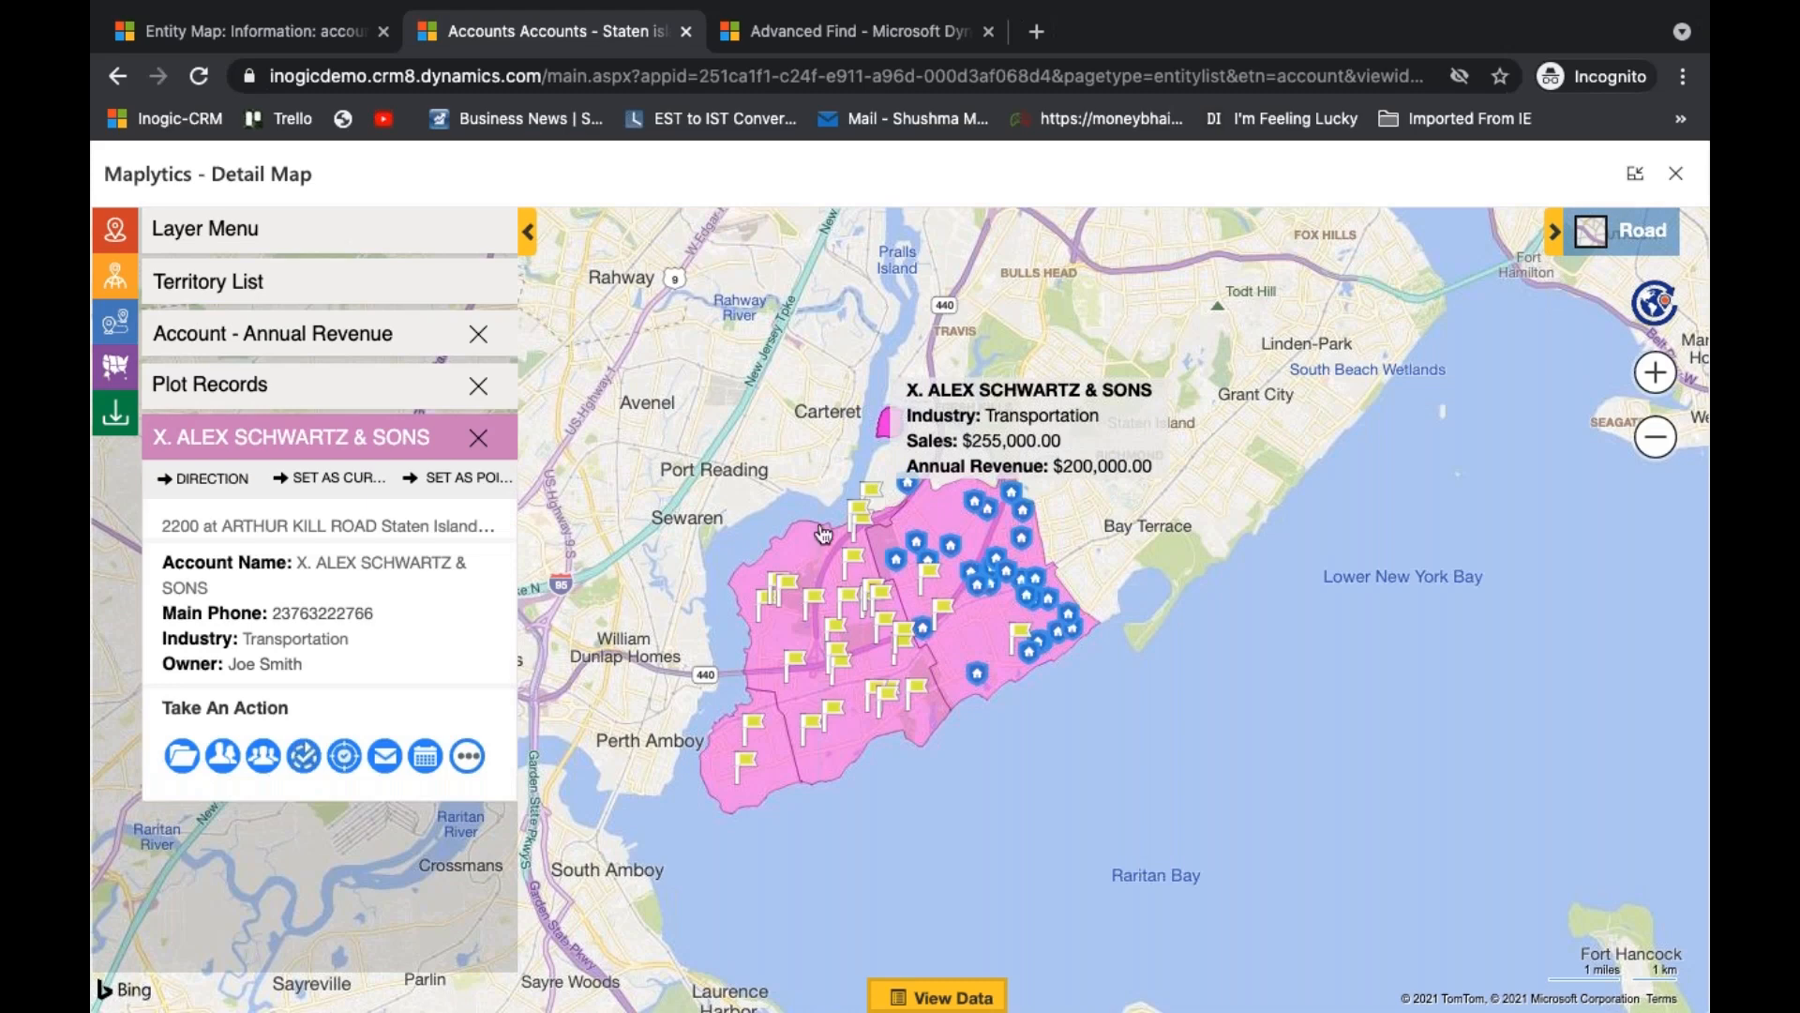
left_click(285, 42)
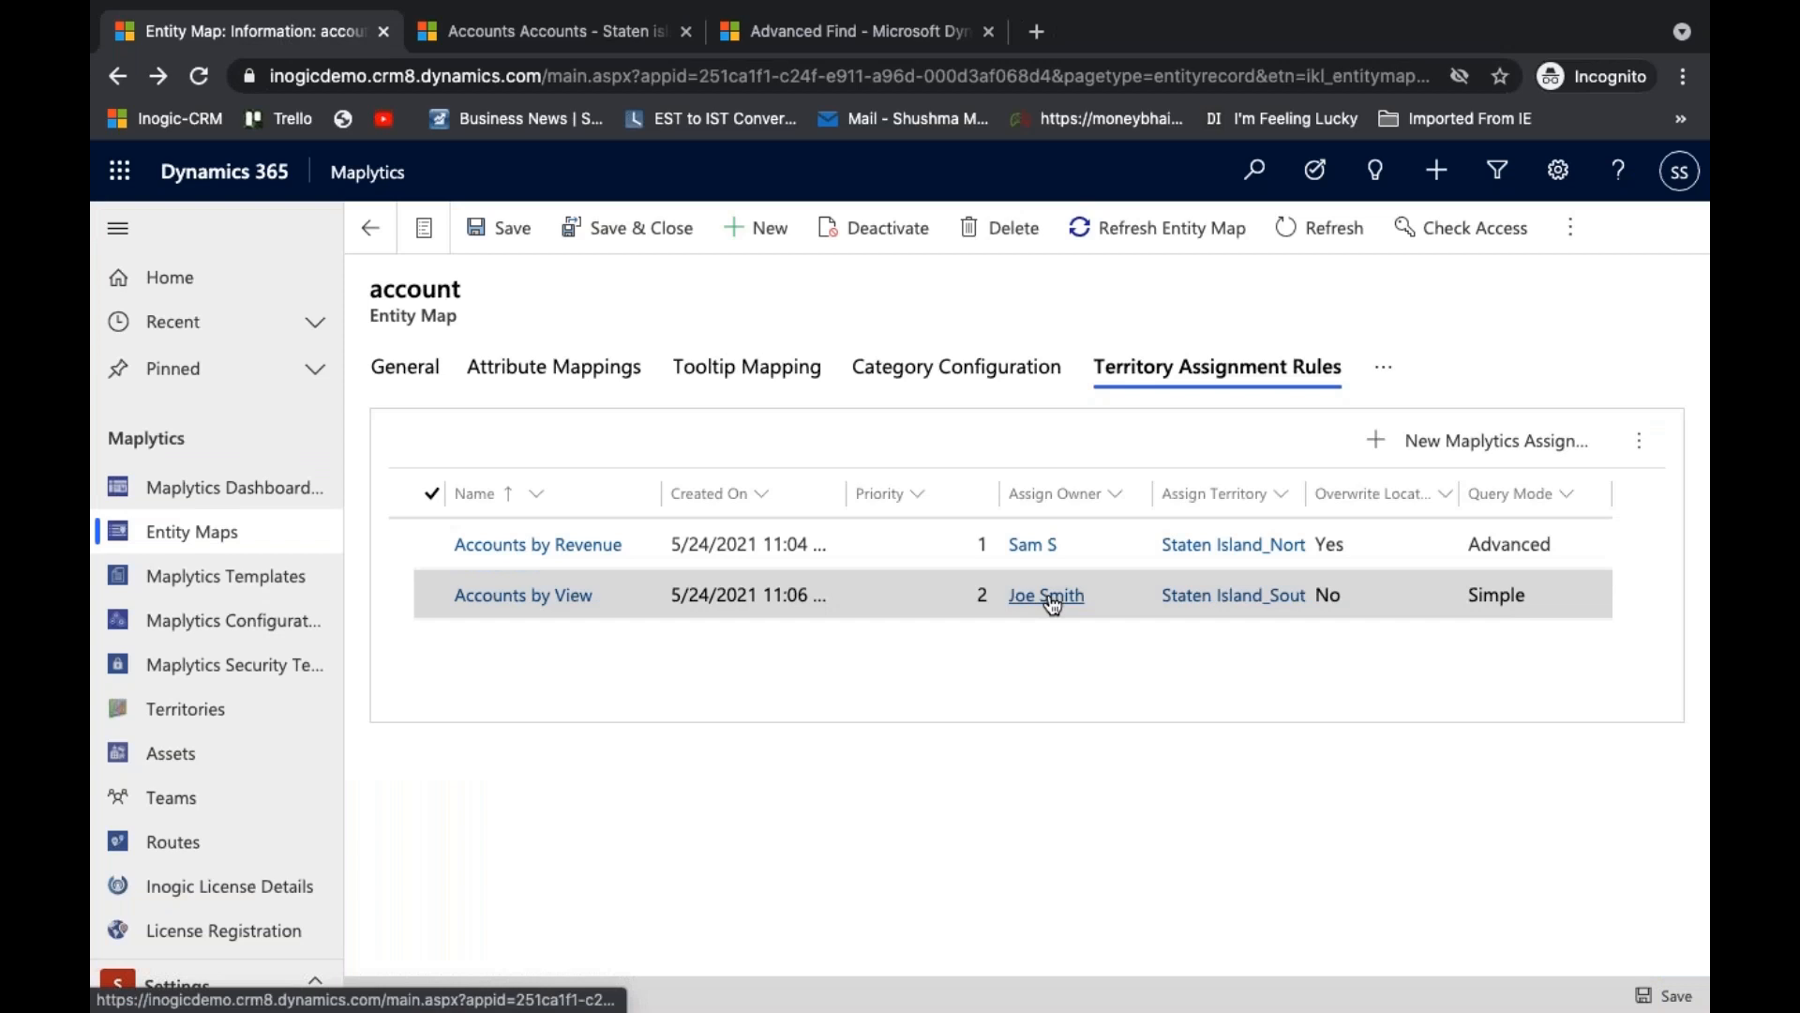
left_click(616, 34)
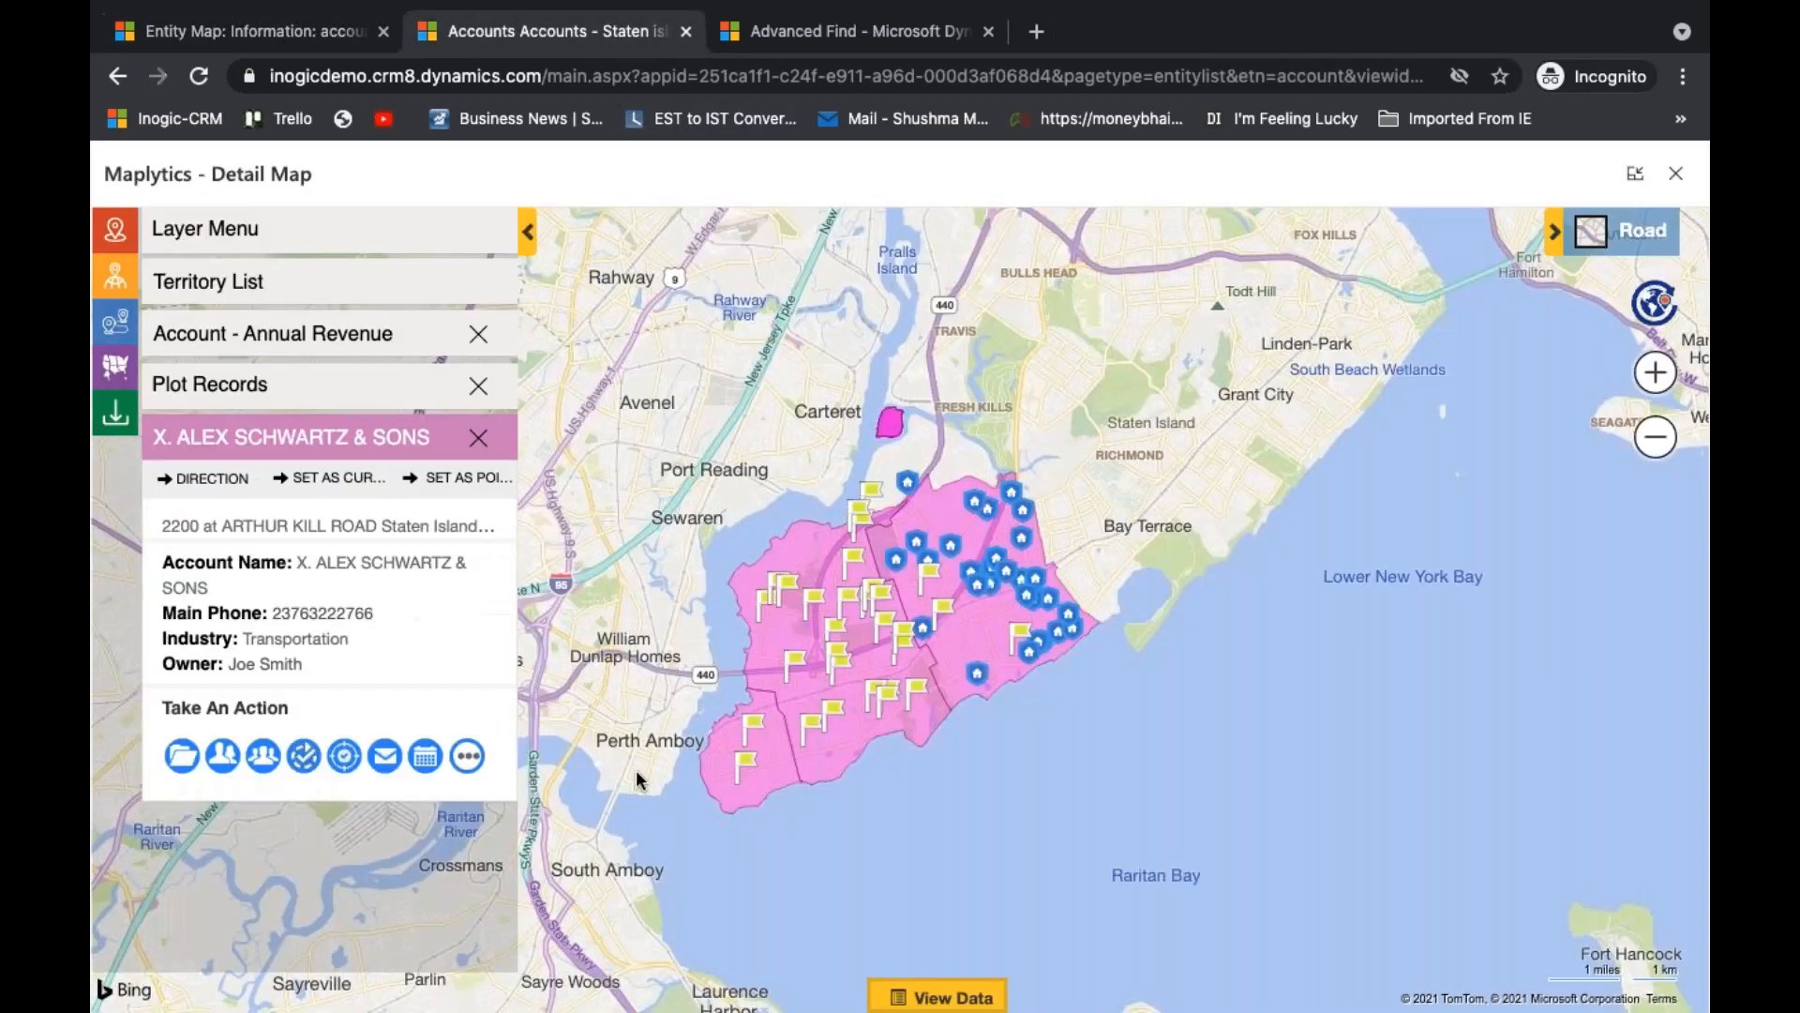
left_click(825, 601)
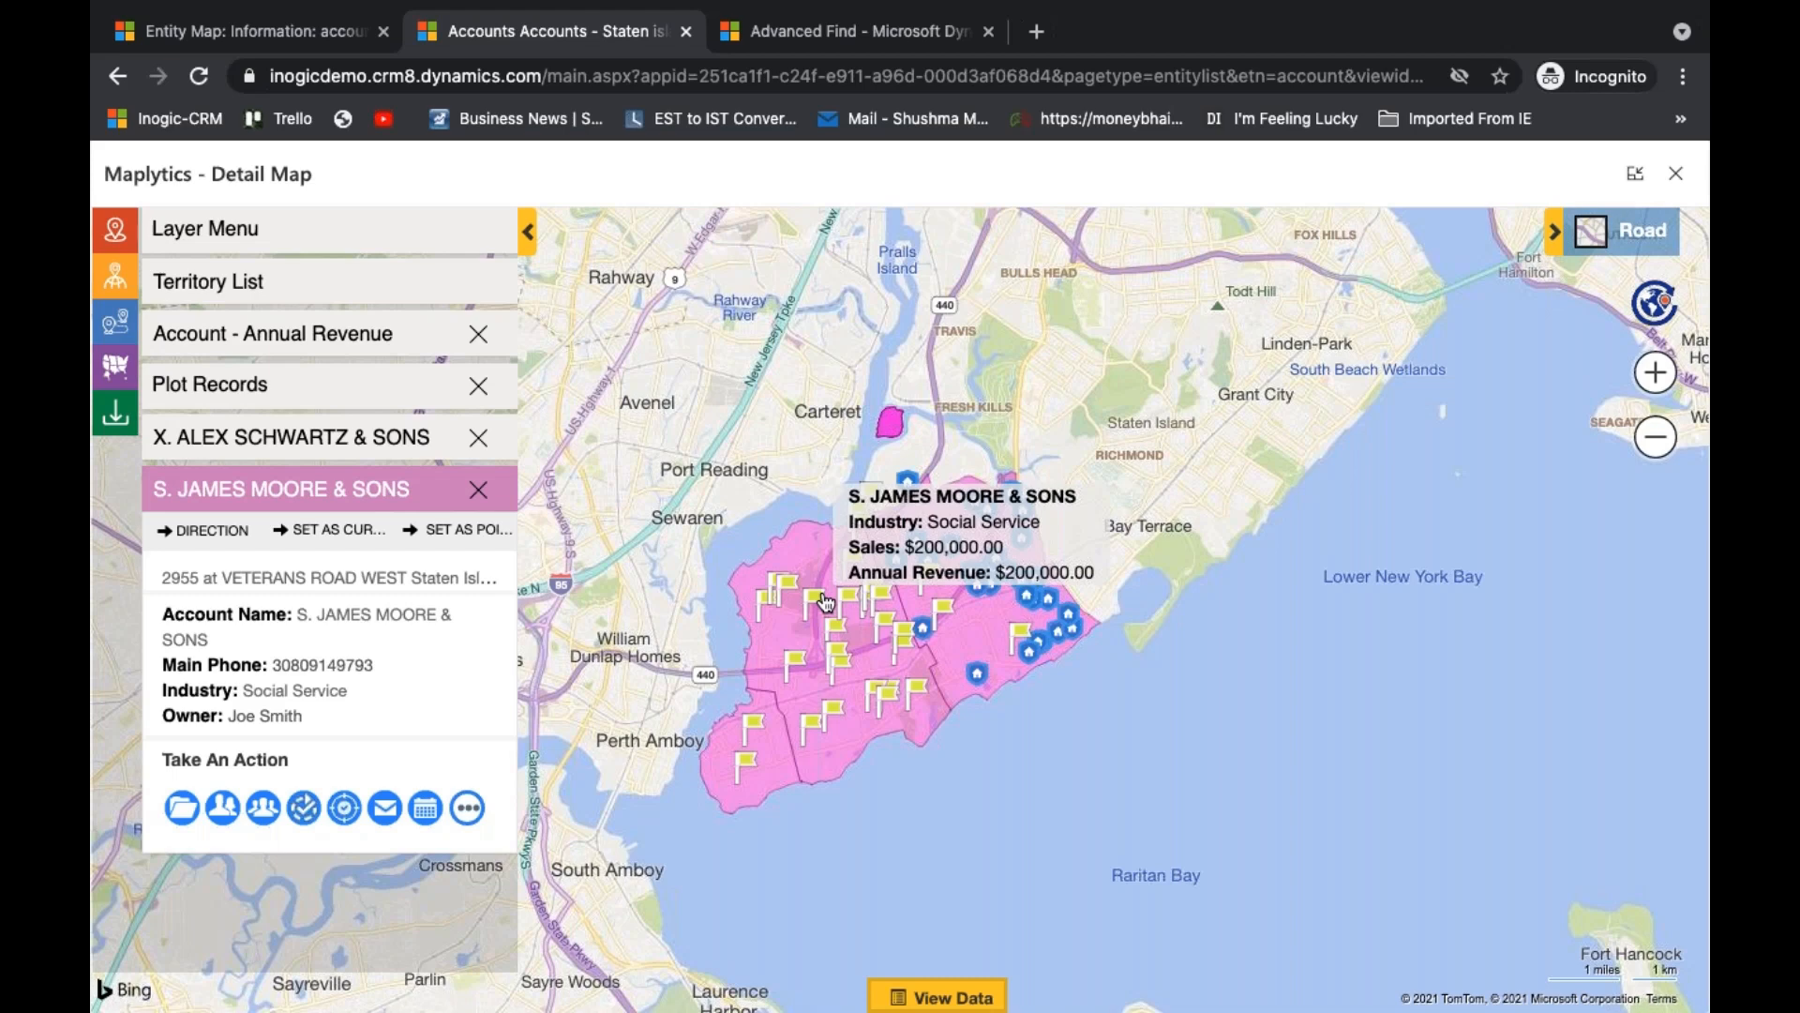
- Reset the Detail Map and plot the Accounts - Staten island view
left_click(1655, 305)
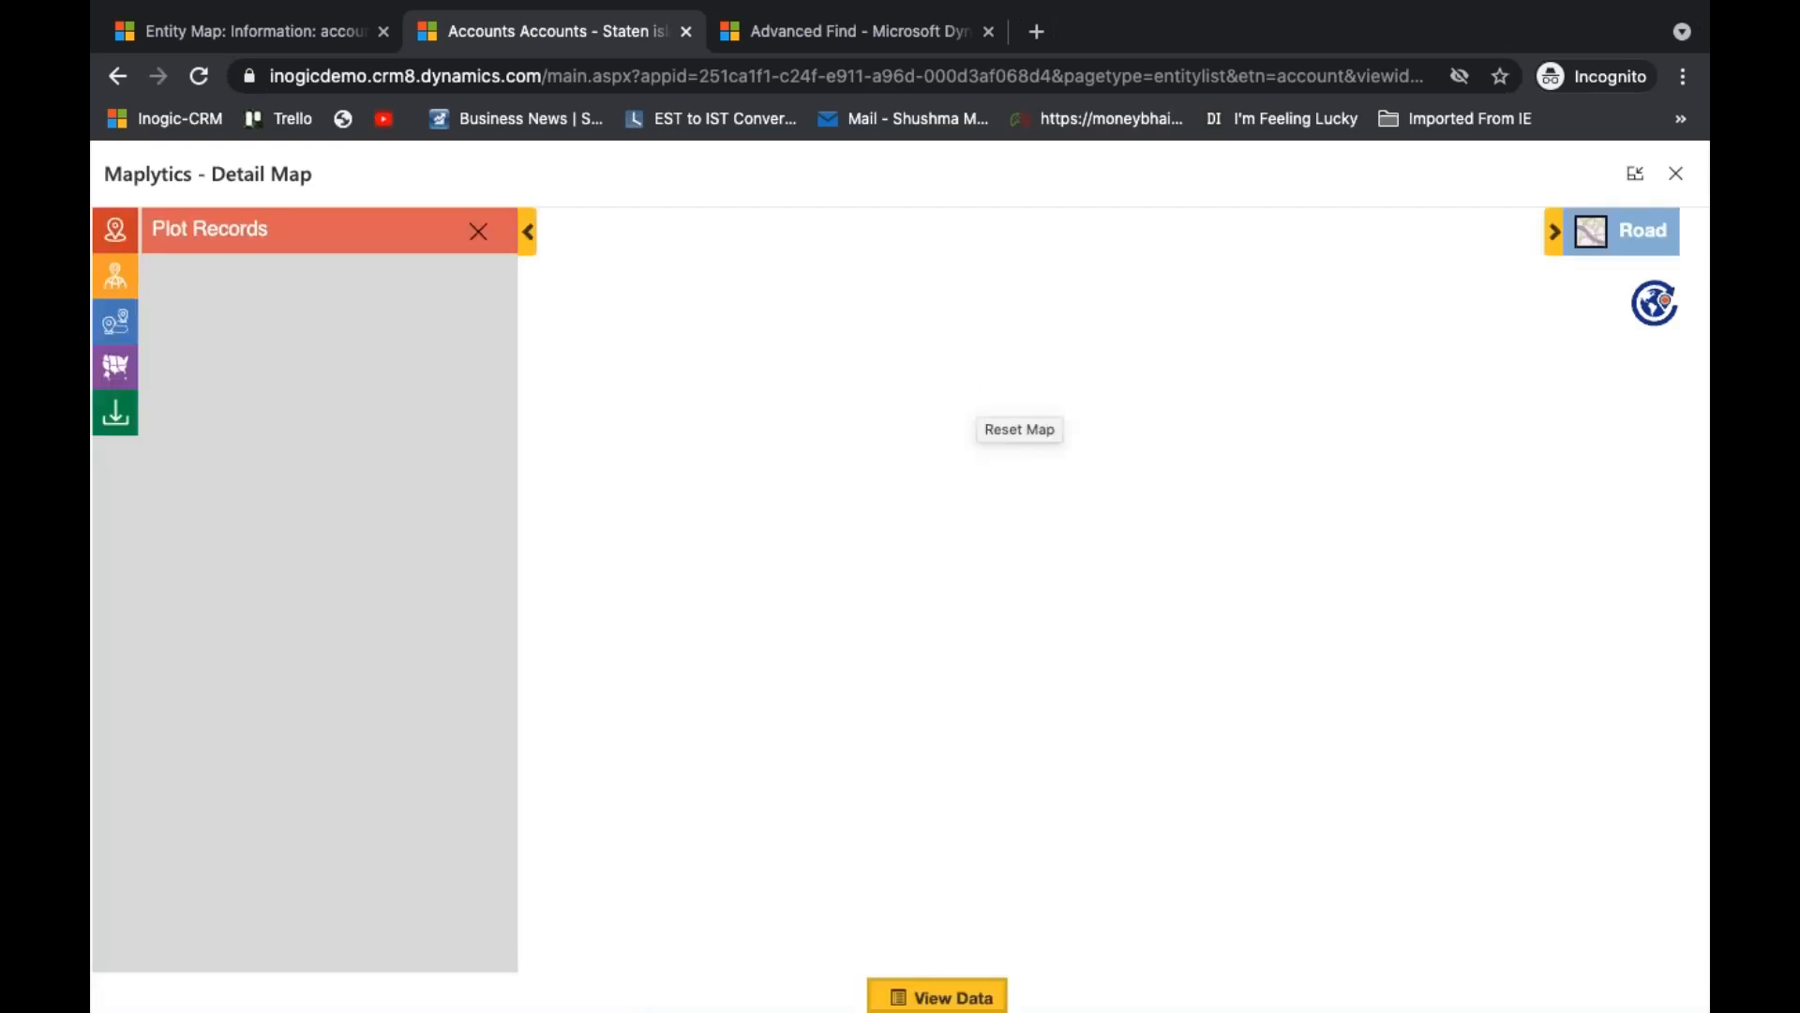
left_click(354, 720)
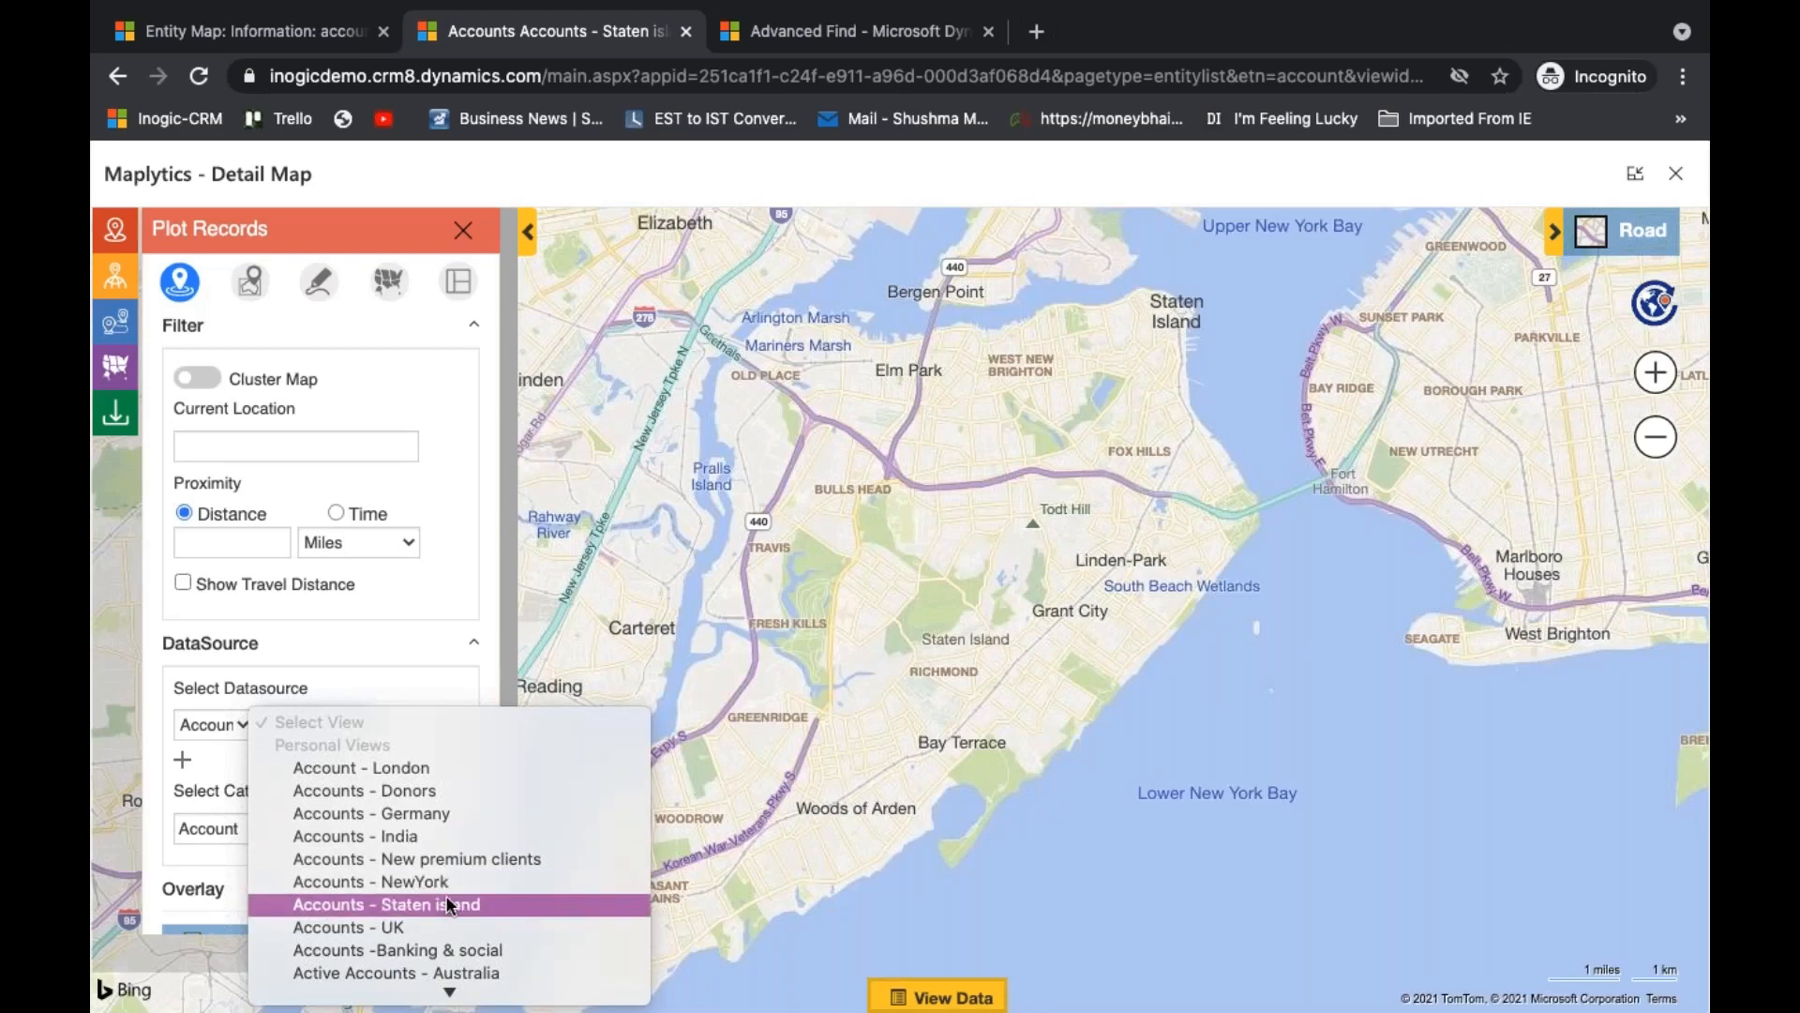
left_click(447, 904)
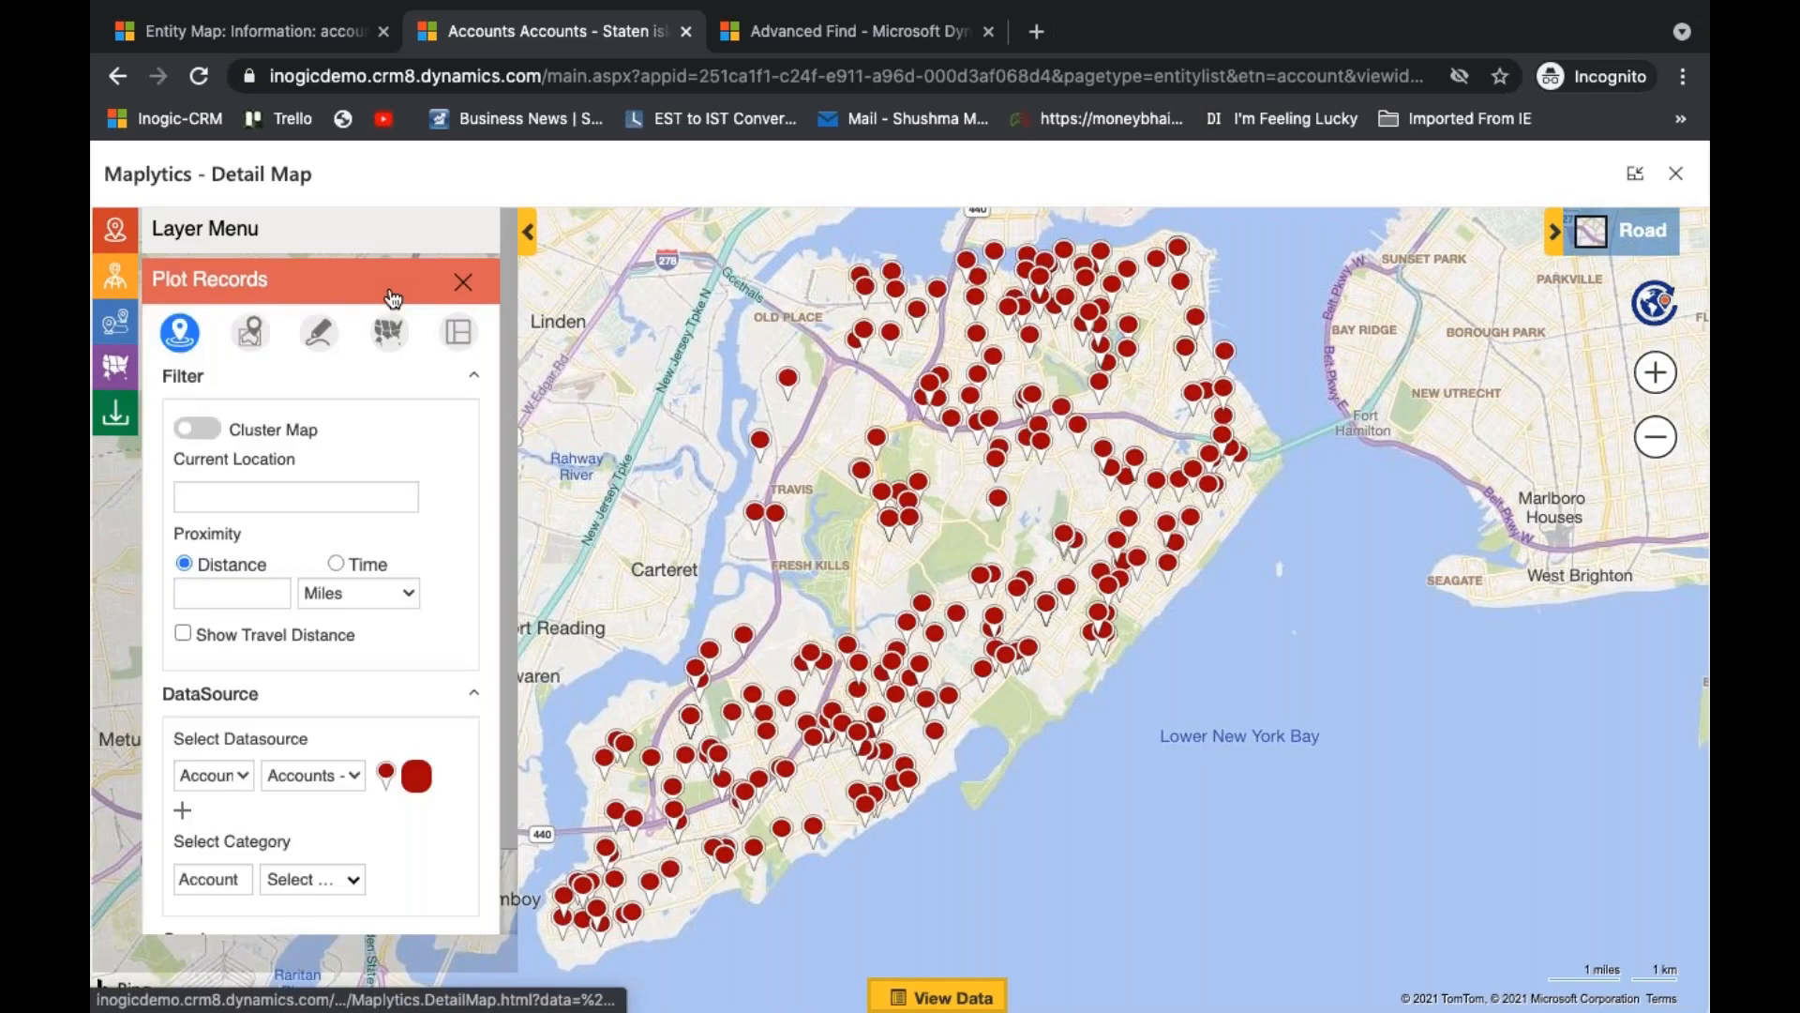
- Change the plotted accounts' pushpin colour to blue and their icon to the white pin with a small coloured marker
left_click(417, 778)
left_click(417, 717)
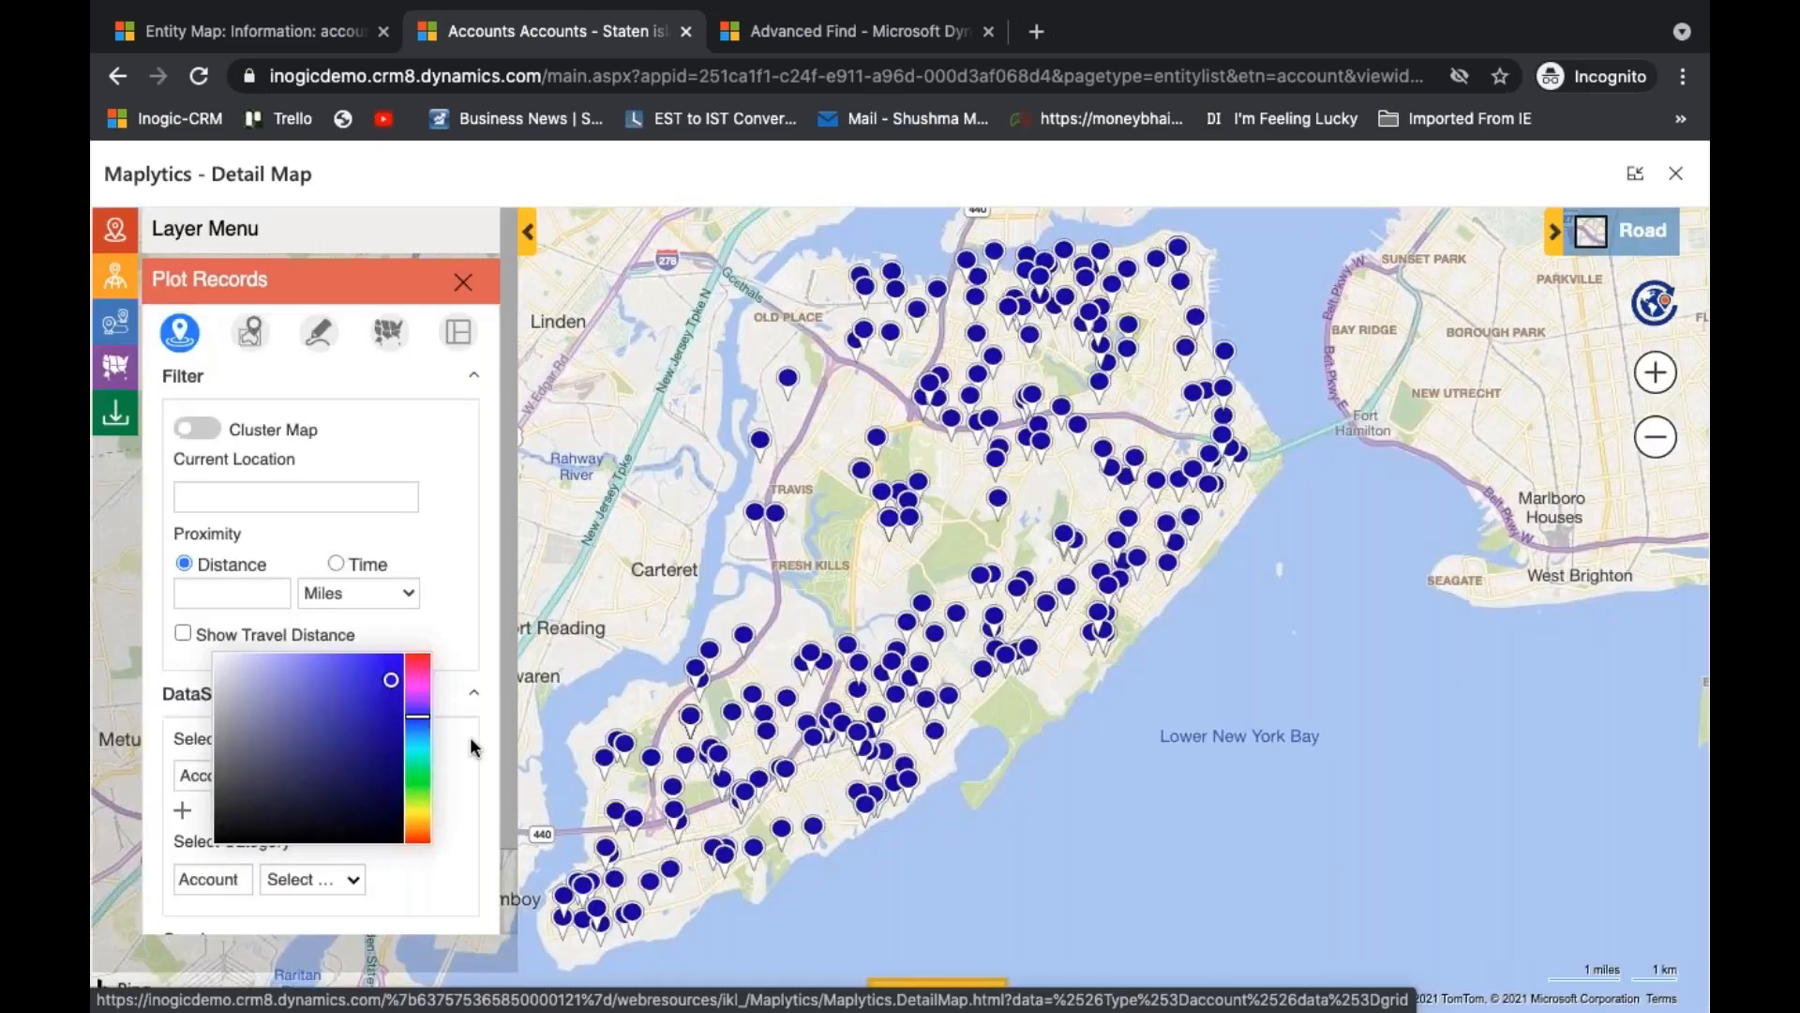
left_click(389, 773)
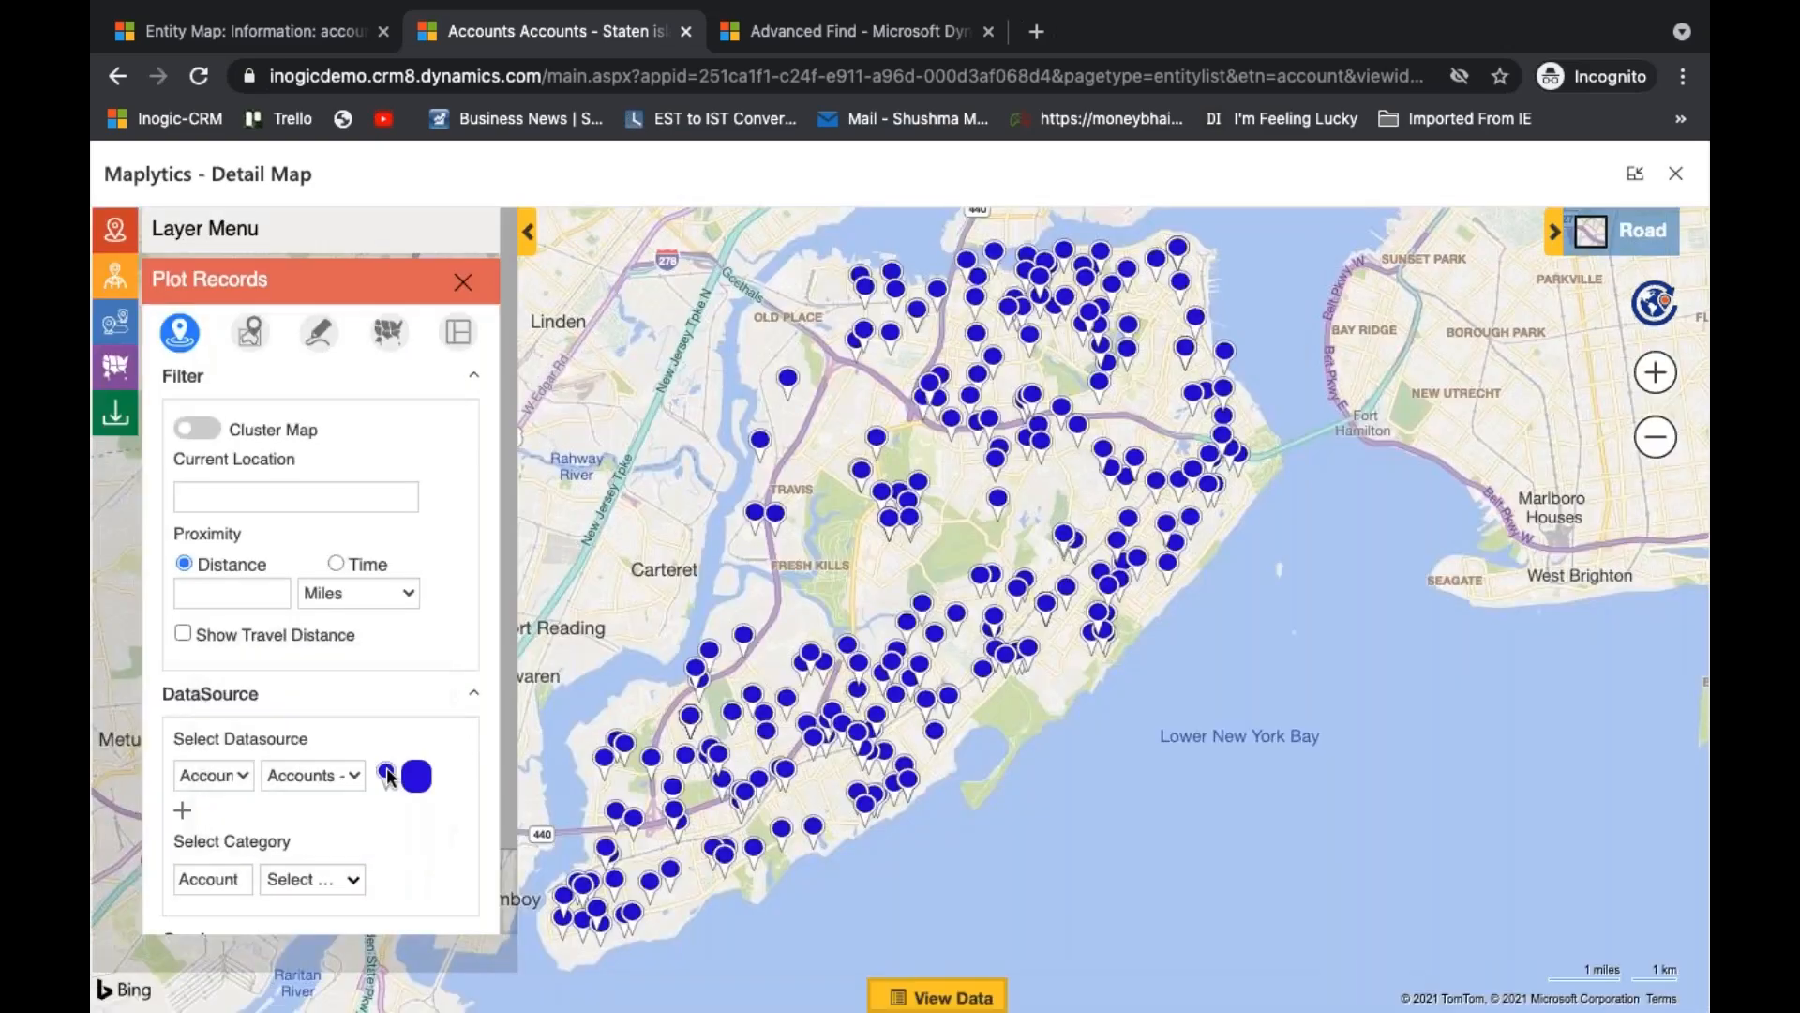
left_click(394, 643)
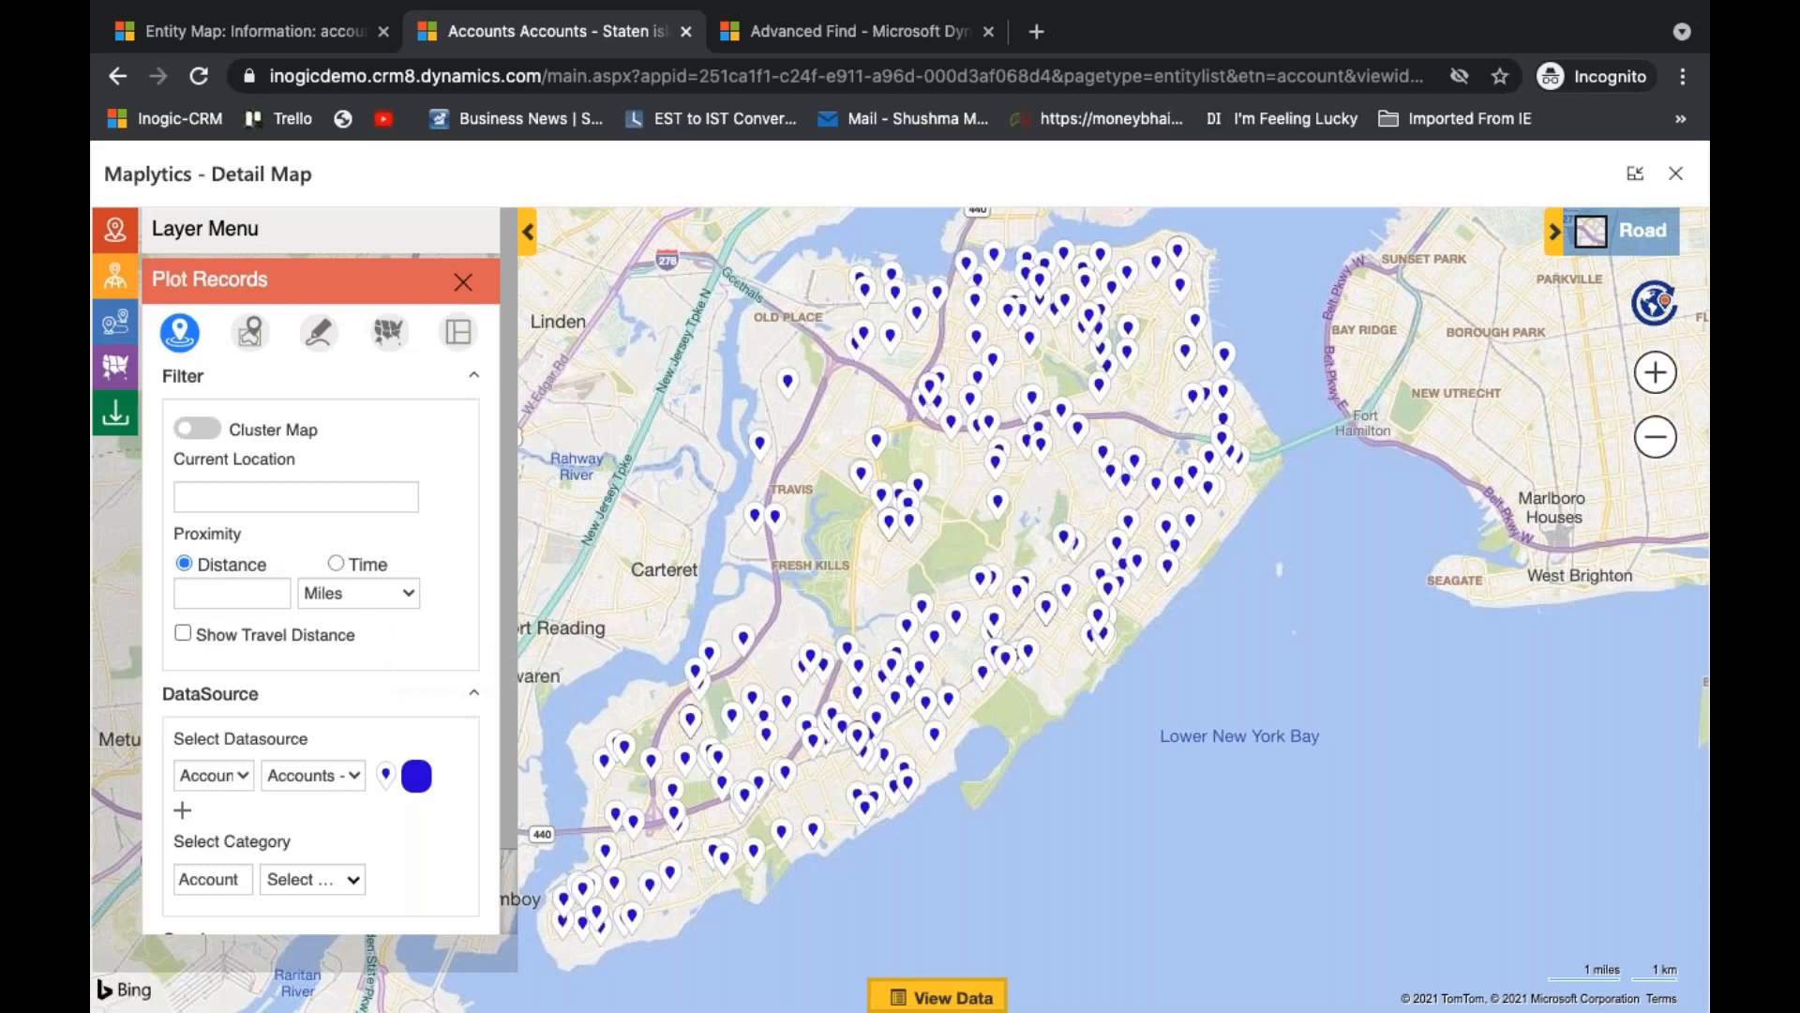
- Categorise the plotted accounts by Industry, run the plotting search and display the Account - Industry legend
scroll(440, 717, "down", 1)
left_click(351, 782)
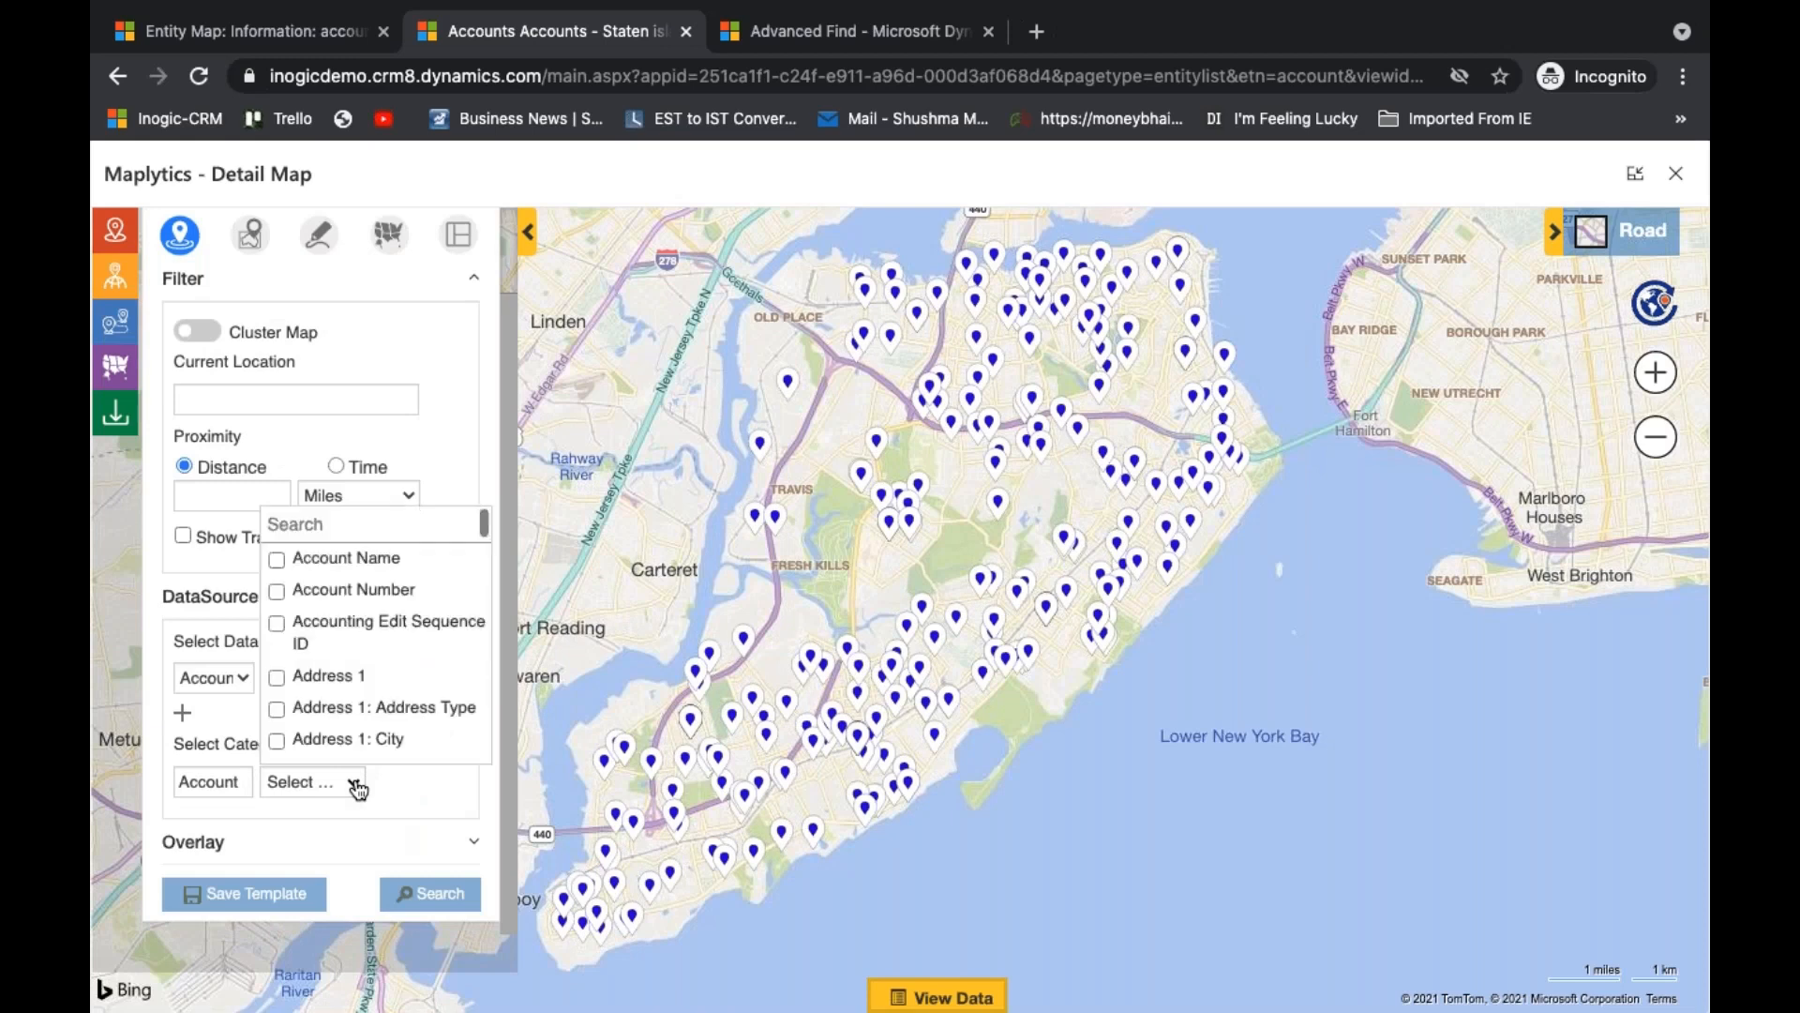
type("inds")
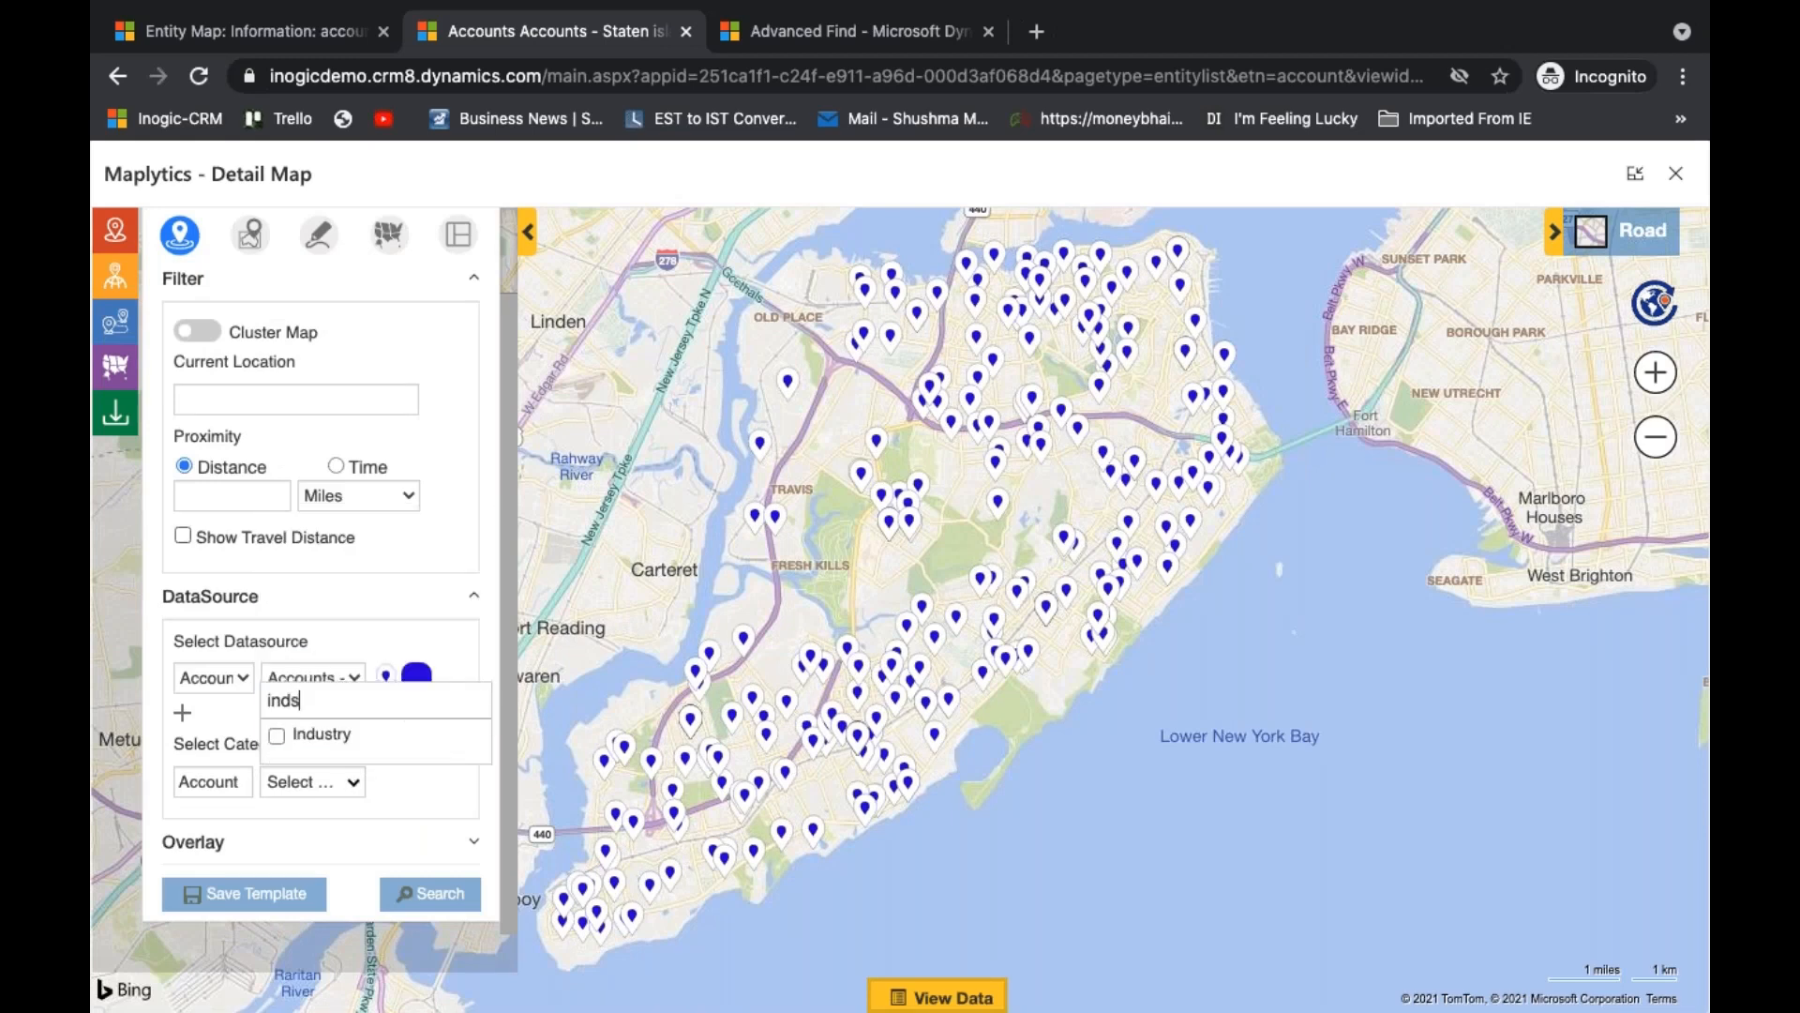
key("BackSpace")
type("us")
left_click(307, 735)
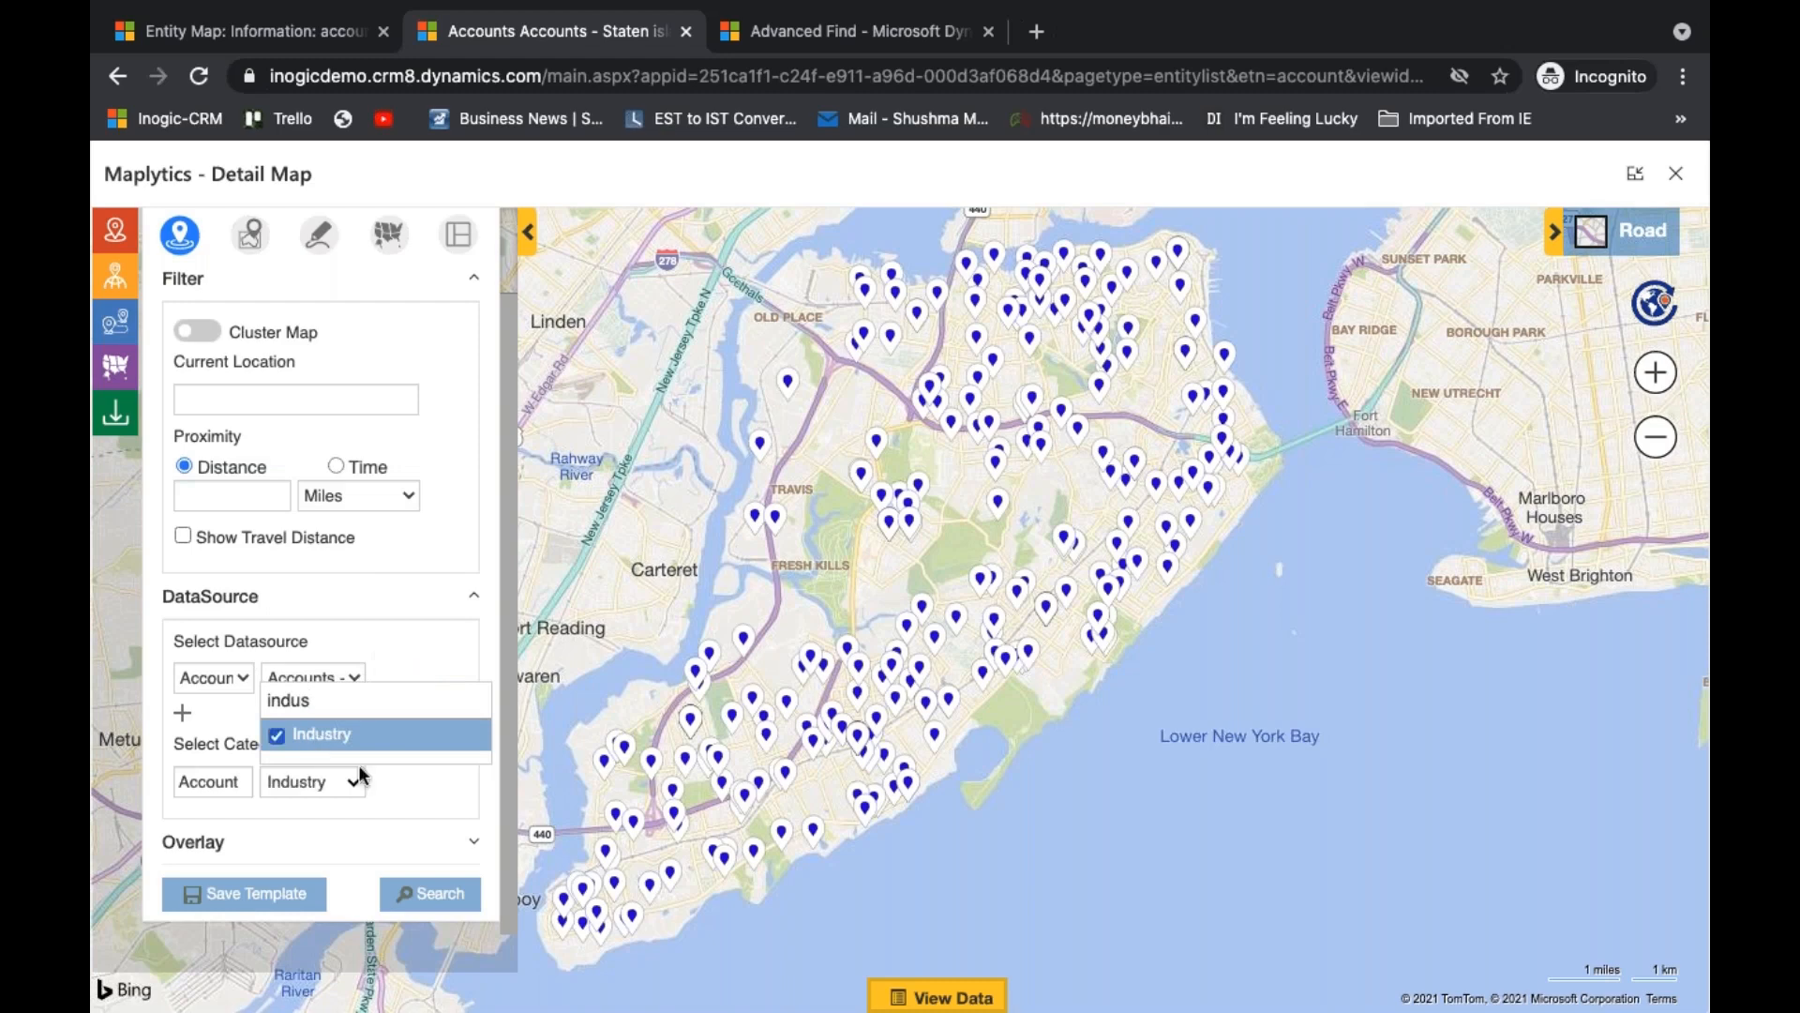
left_click(429, 892)
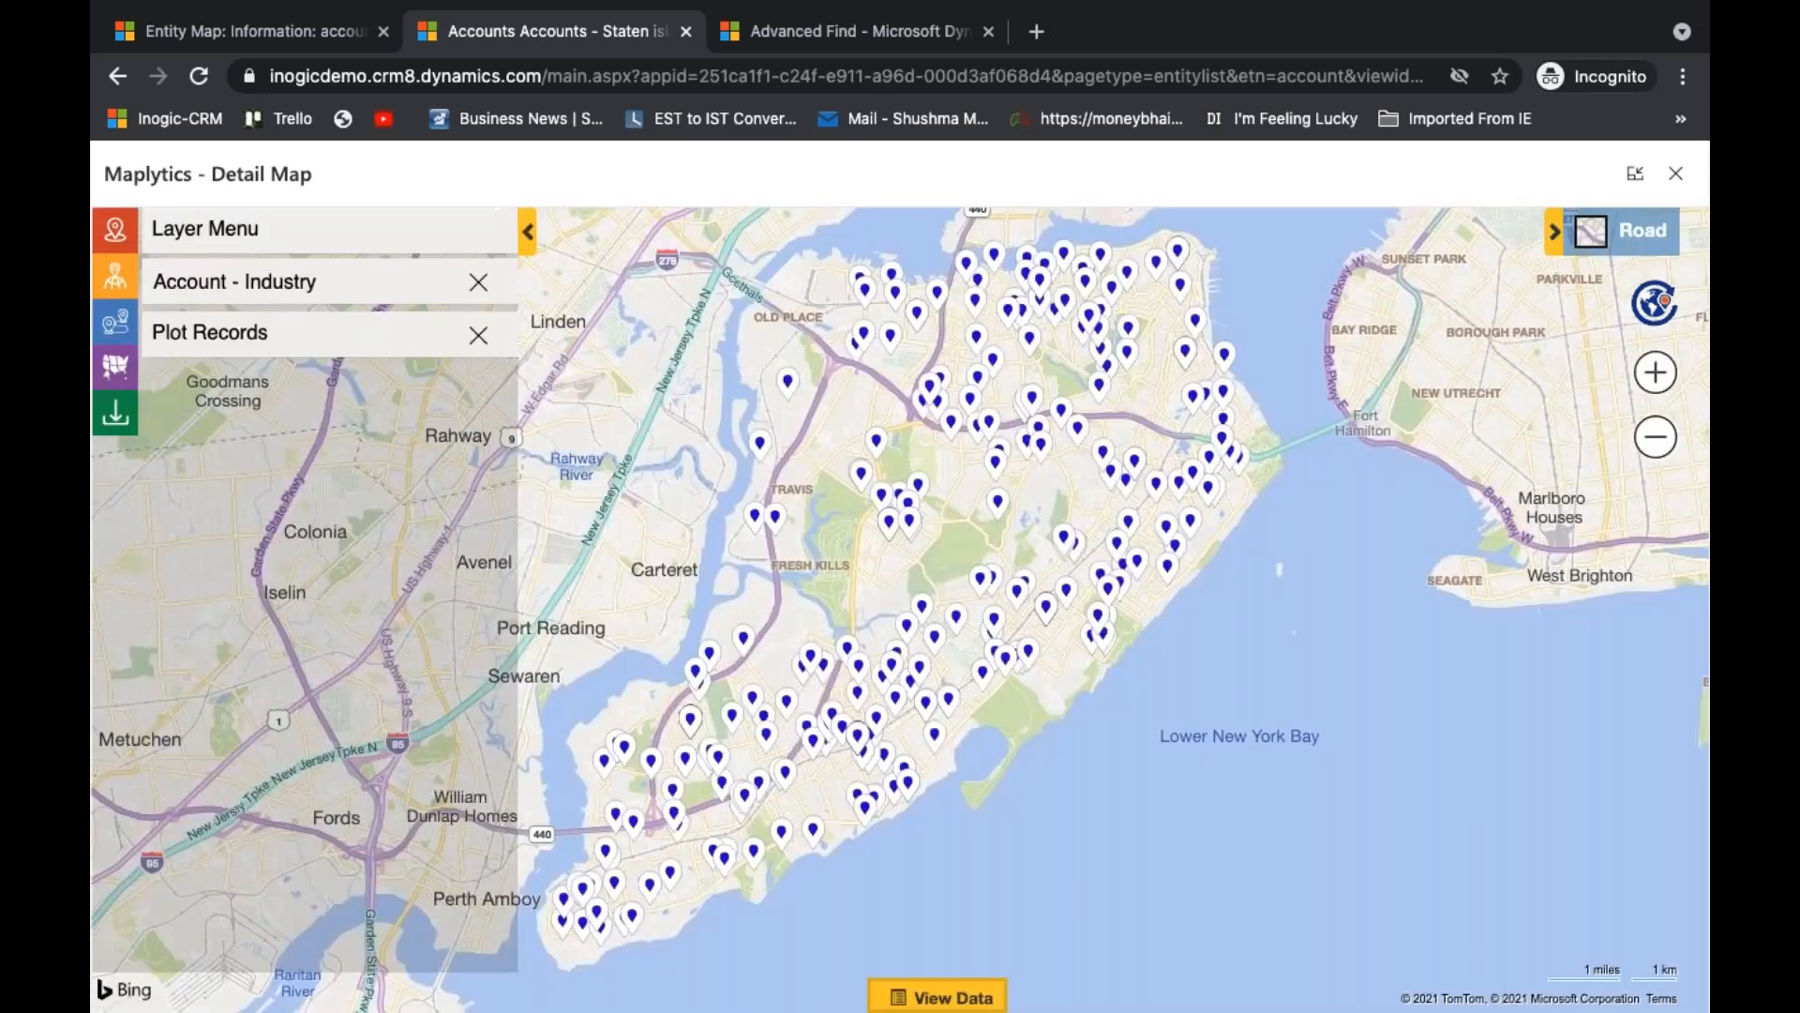
left_click(395, 289)
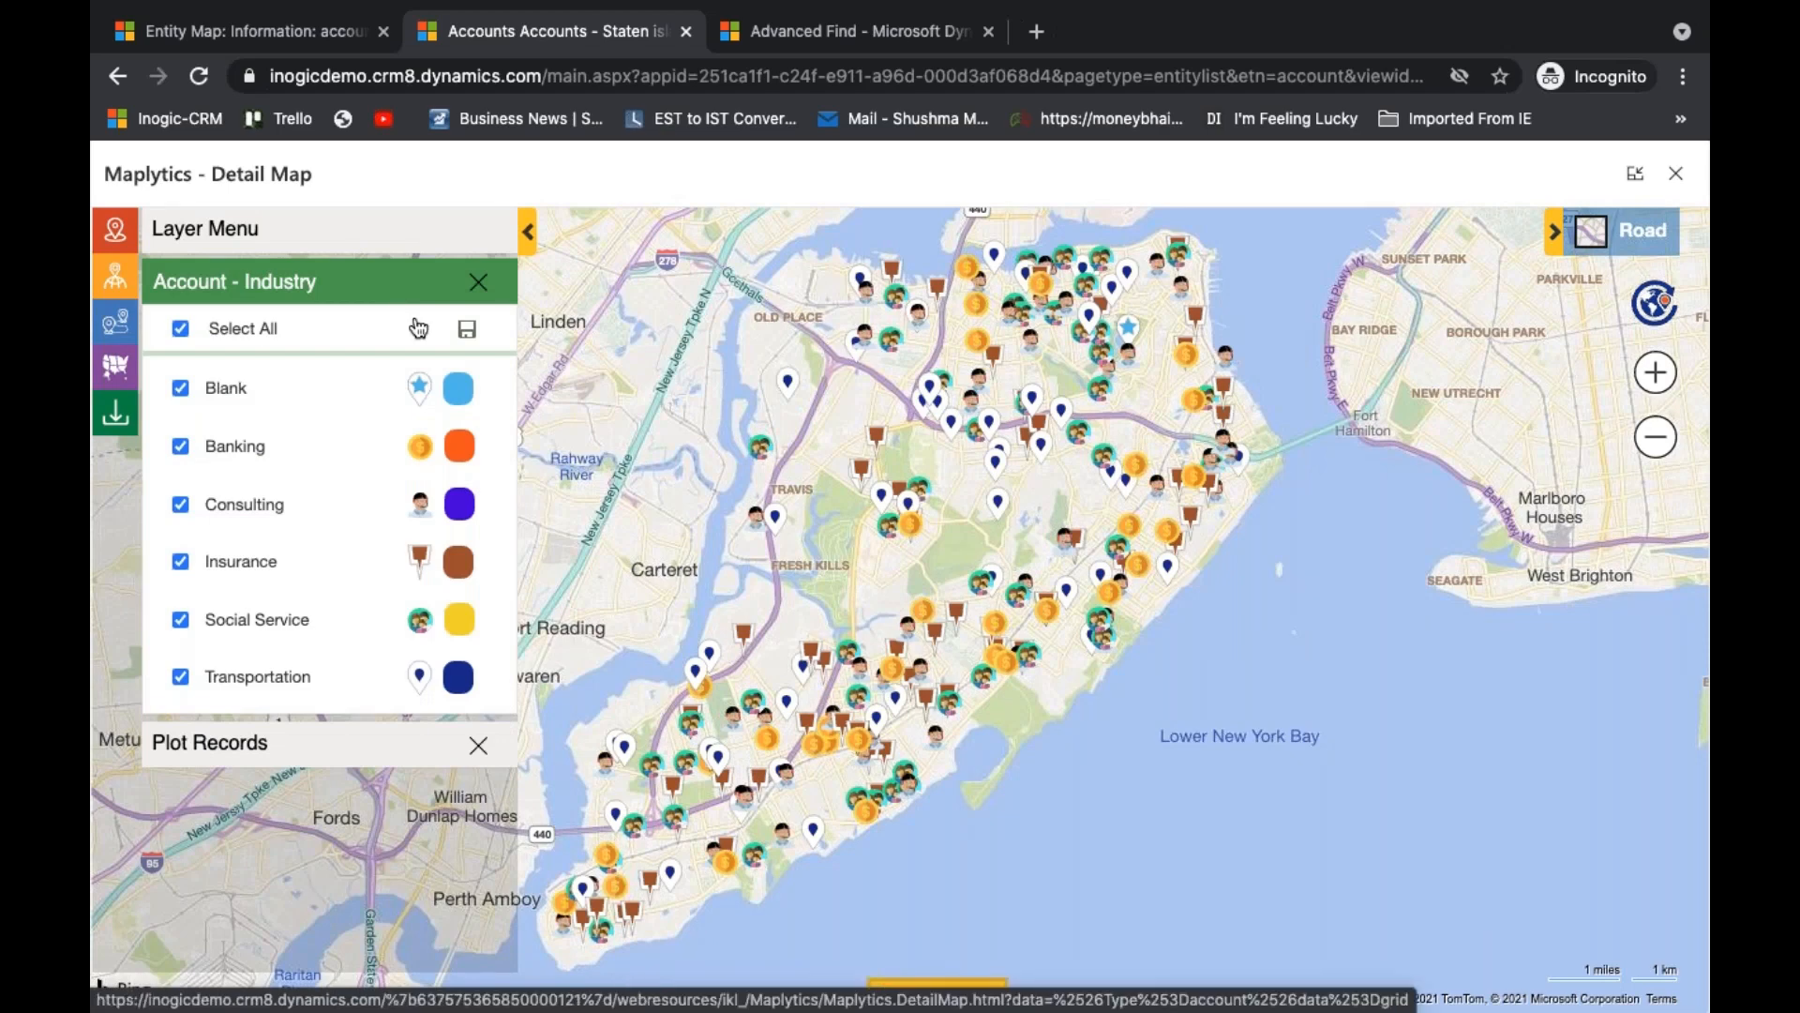
- Set the Insurance category's colour to magenta and its icon to the white pin with a small coloured marker
left_click(460, 574)
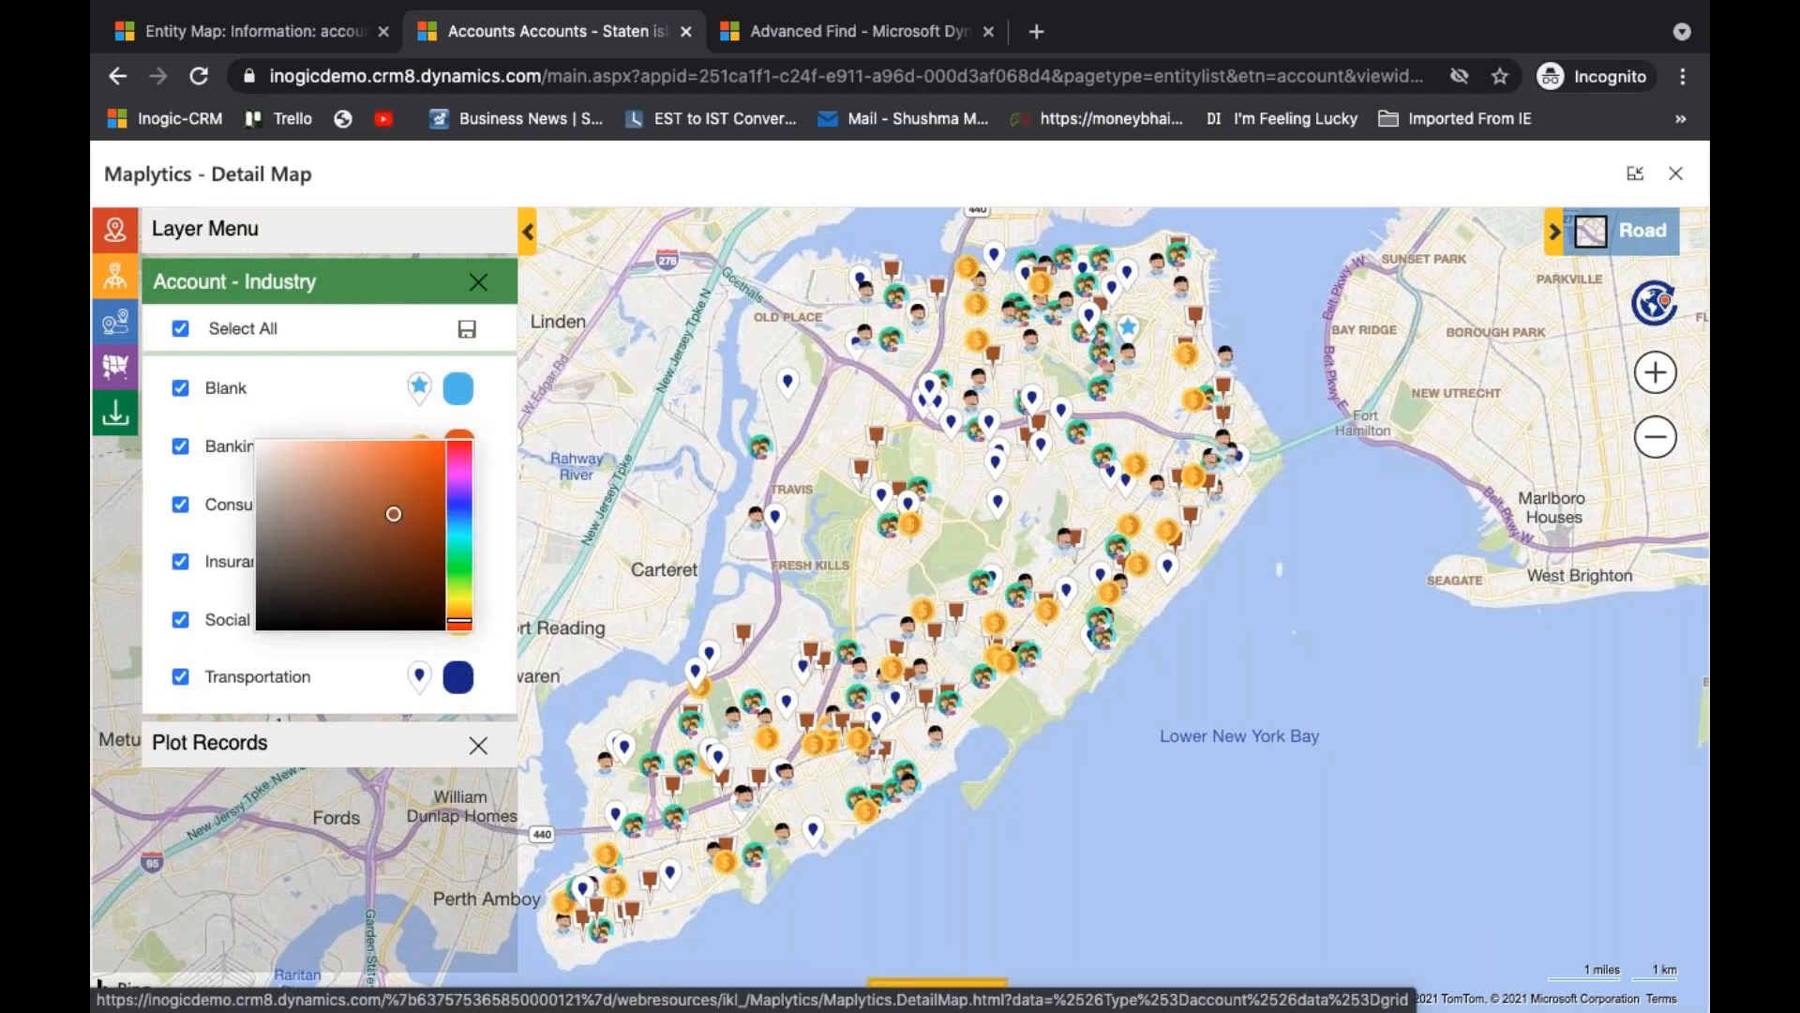
left_click(460, 474)
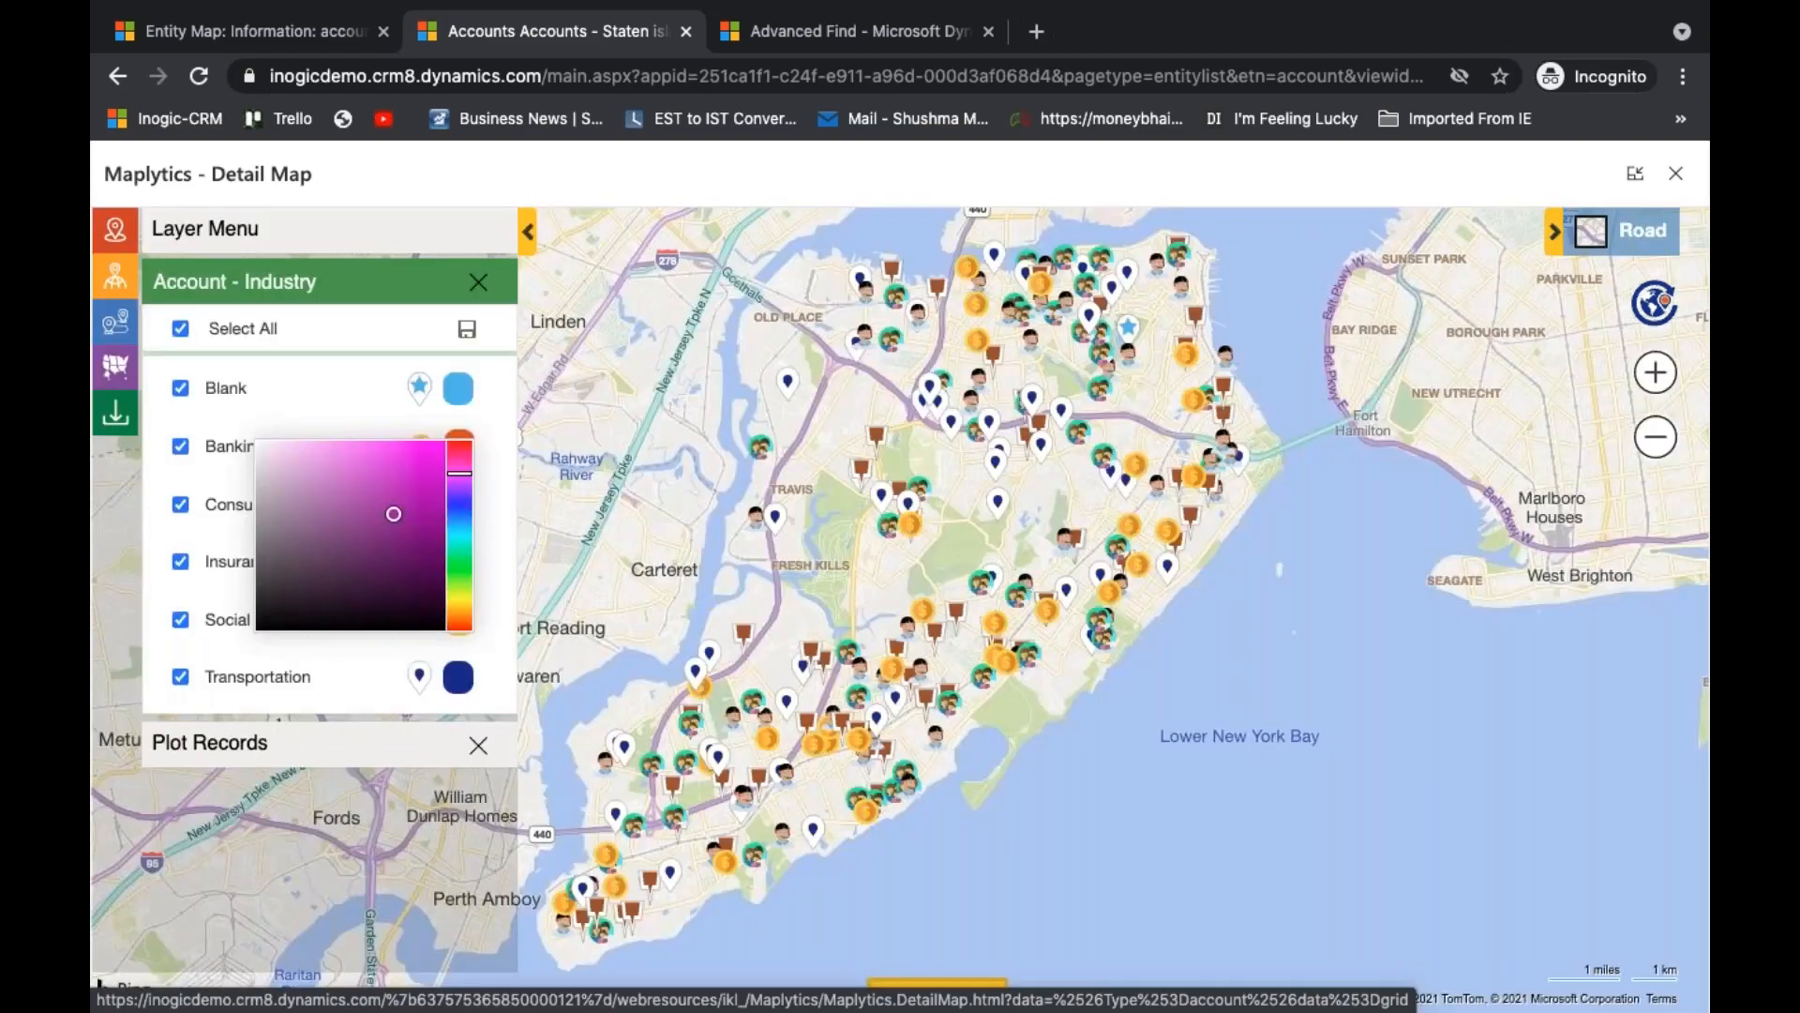
left_click(421, 465)
left_click(499, 551)
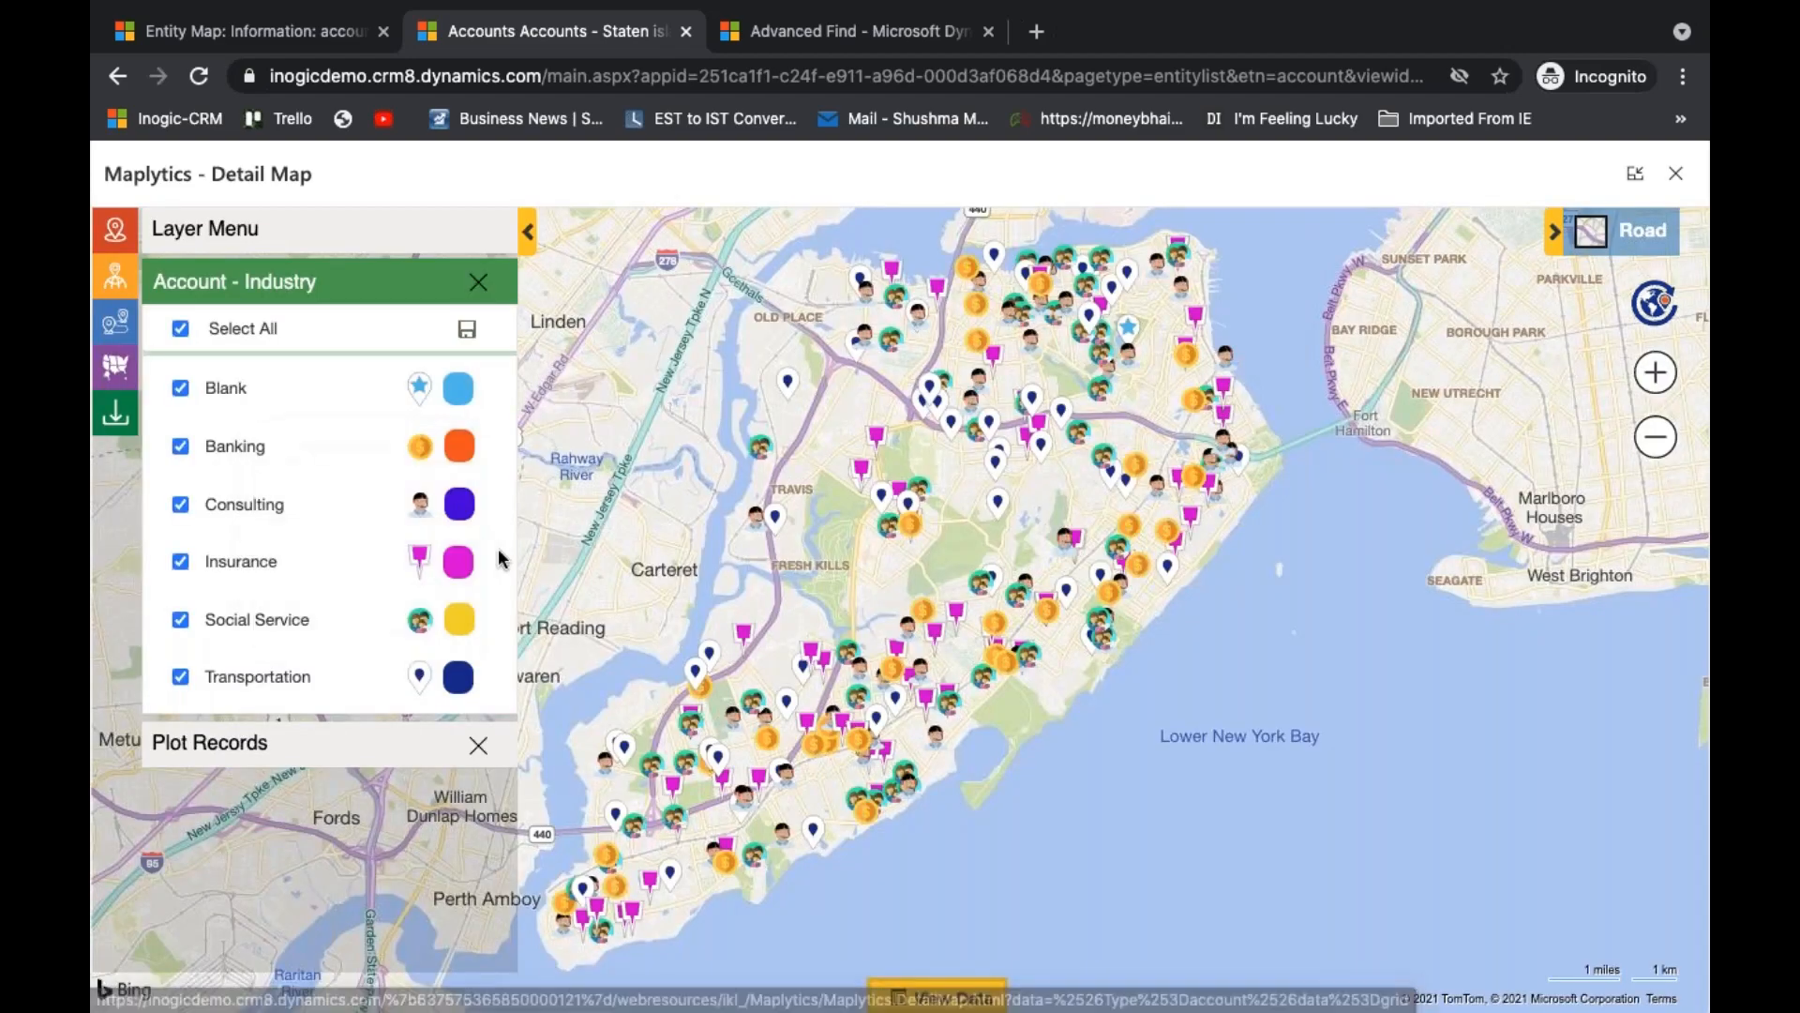
left_click(420, 561)
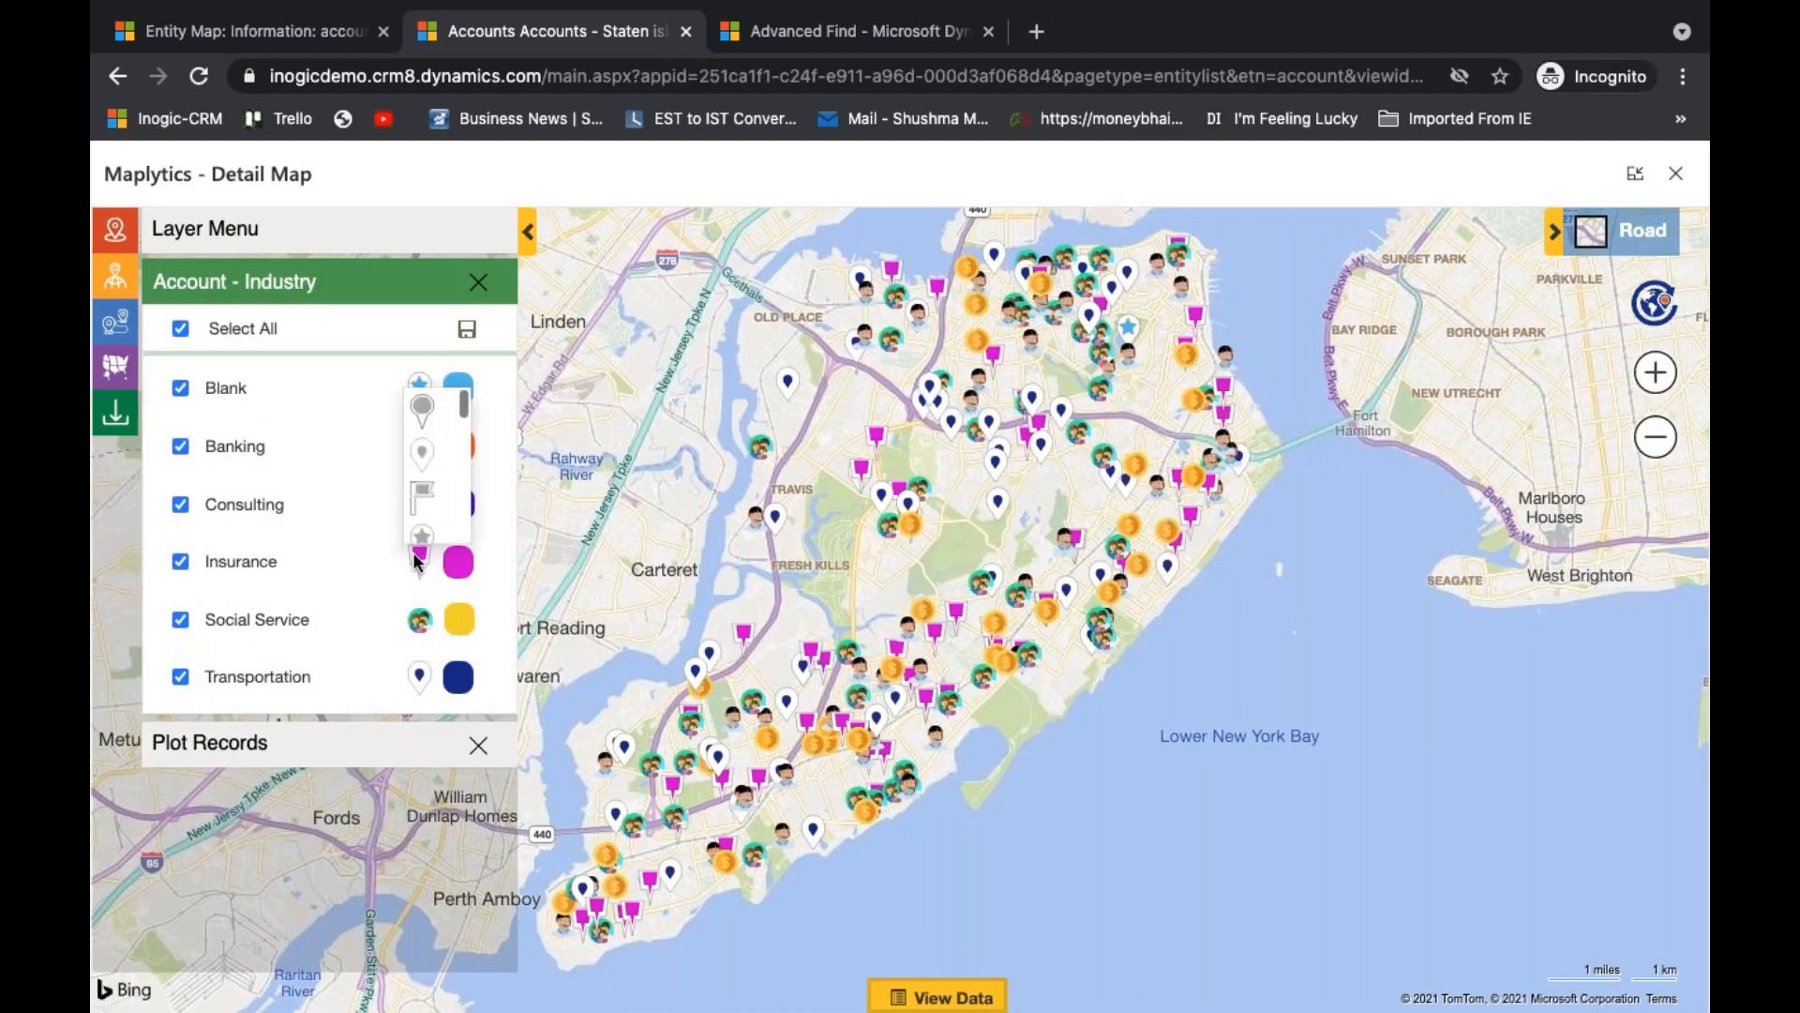
left_click(422, 457)
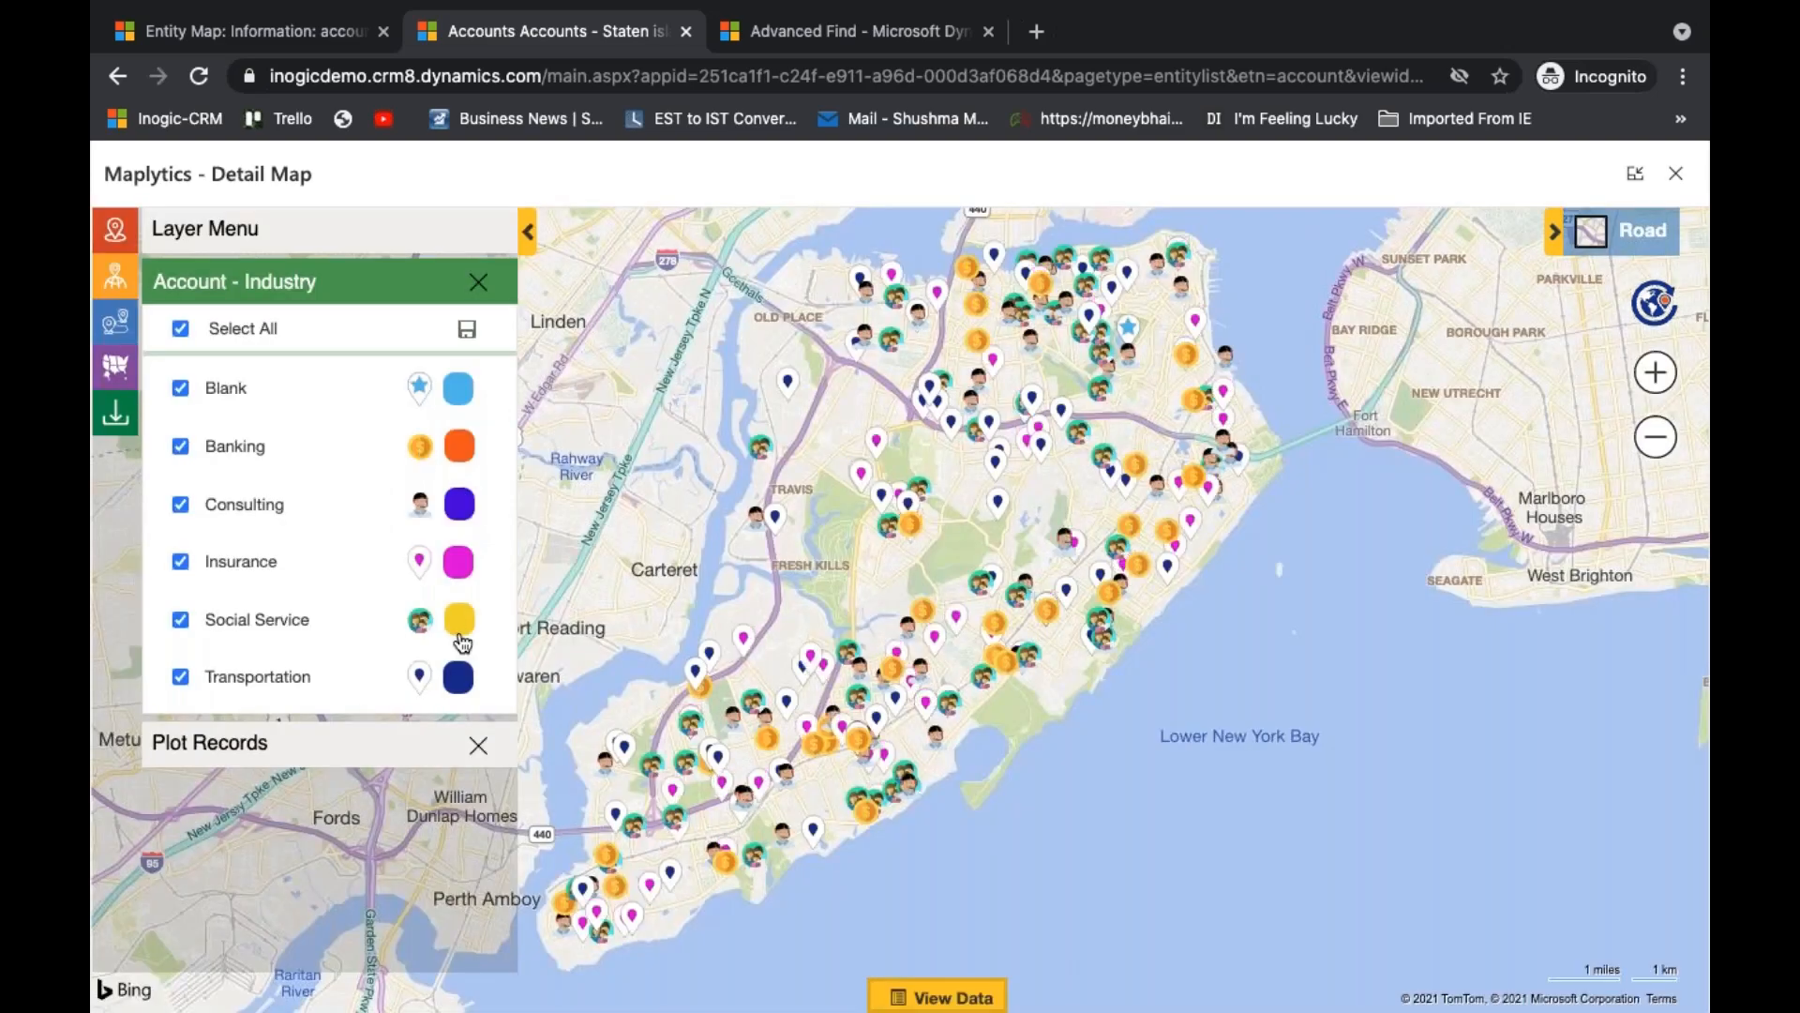
- Set the Transportation category's colour to yellow and its icon to the flag, and check a Transportation account's tooltip
left_click(462, 671)
left_click(456, 580)
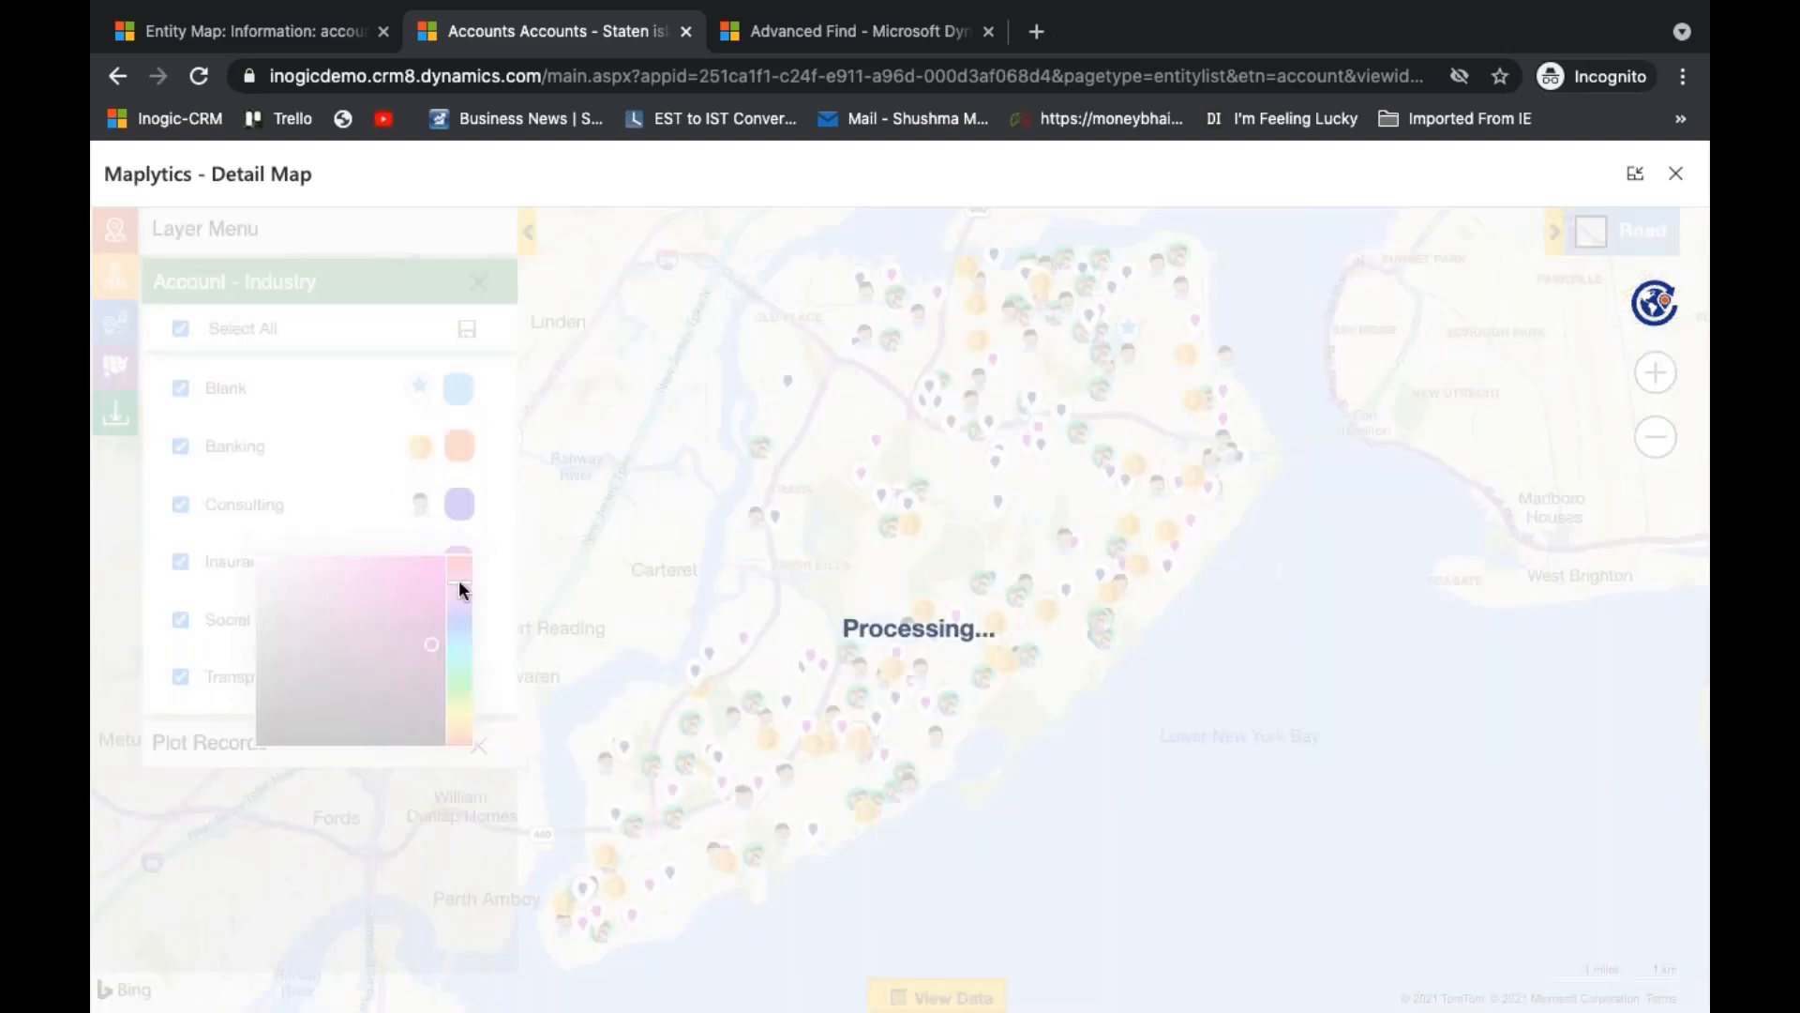
left_click(459, 716)
left_click(424, 579)
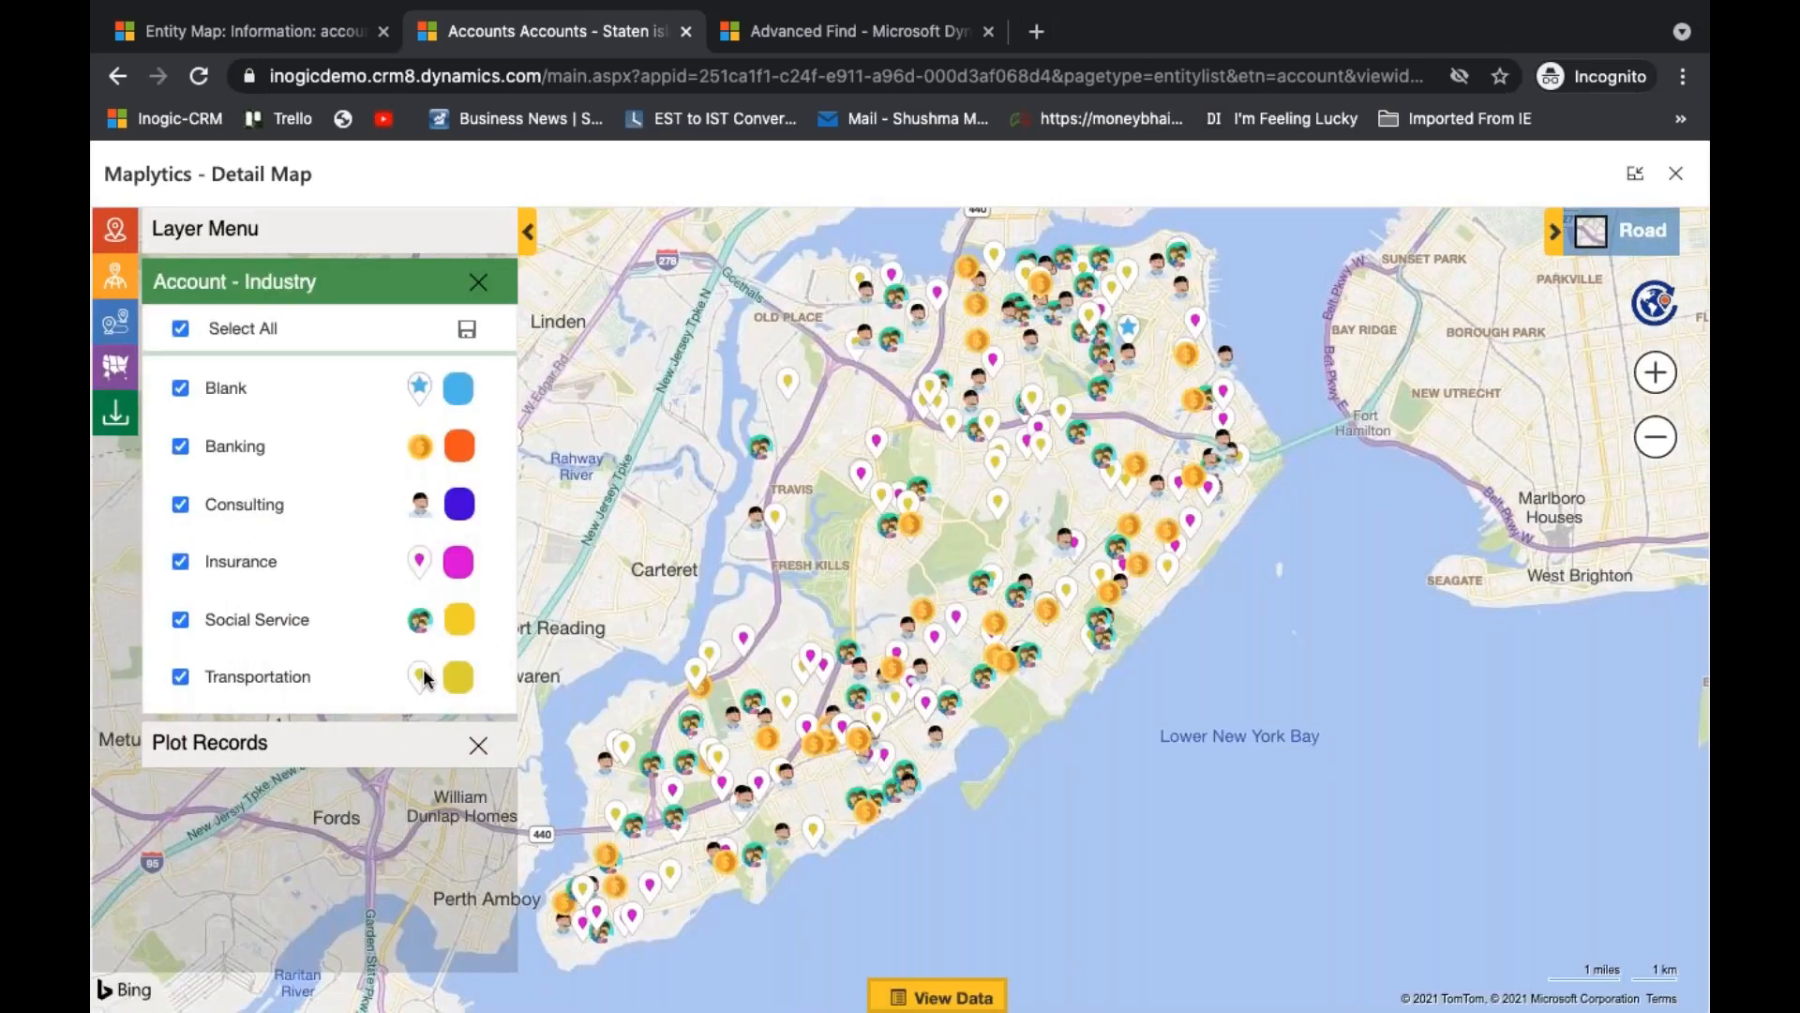
left_click(421, 677)
left_click(419, 611)
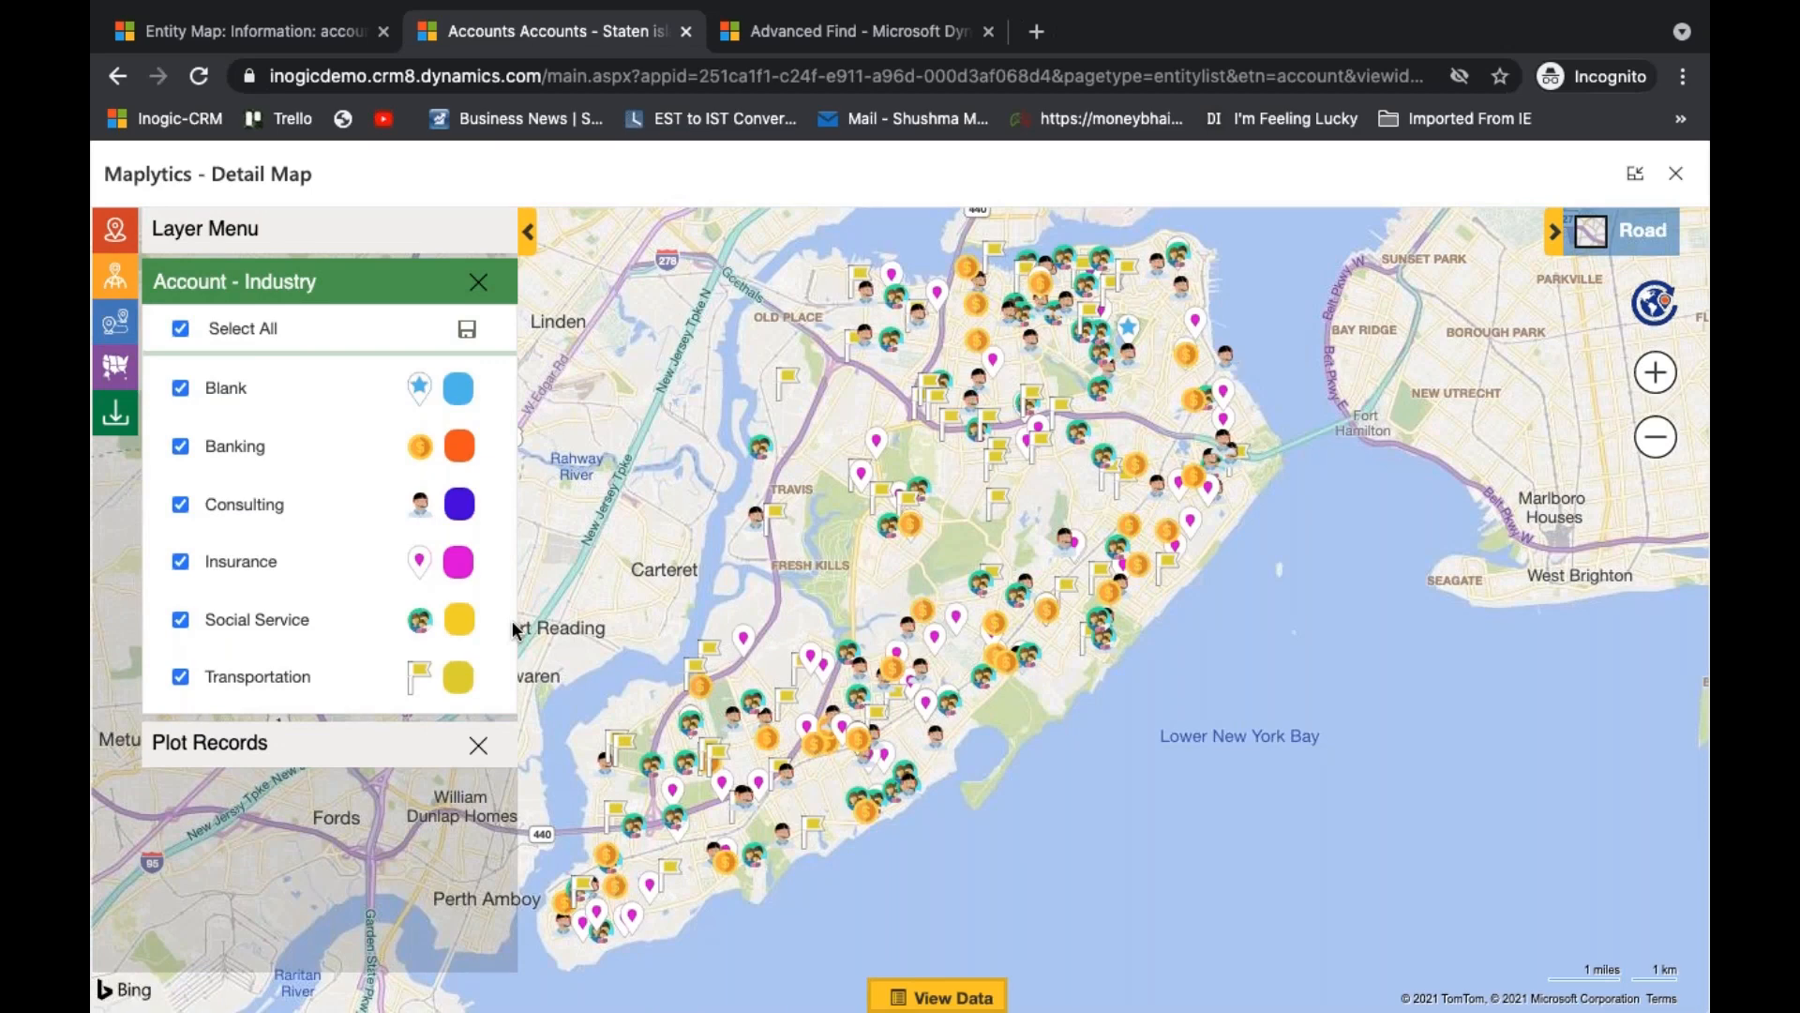
mouse_move(903, 722)
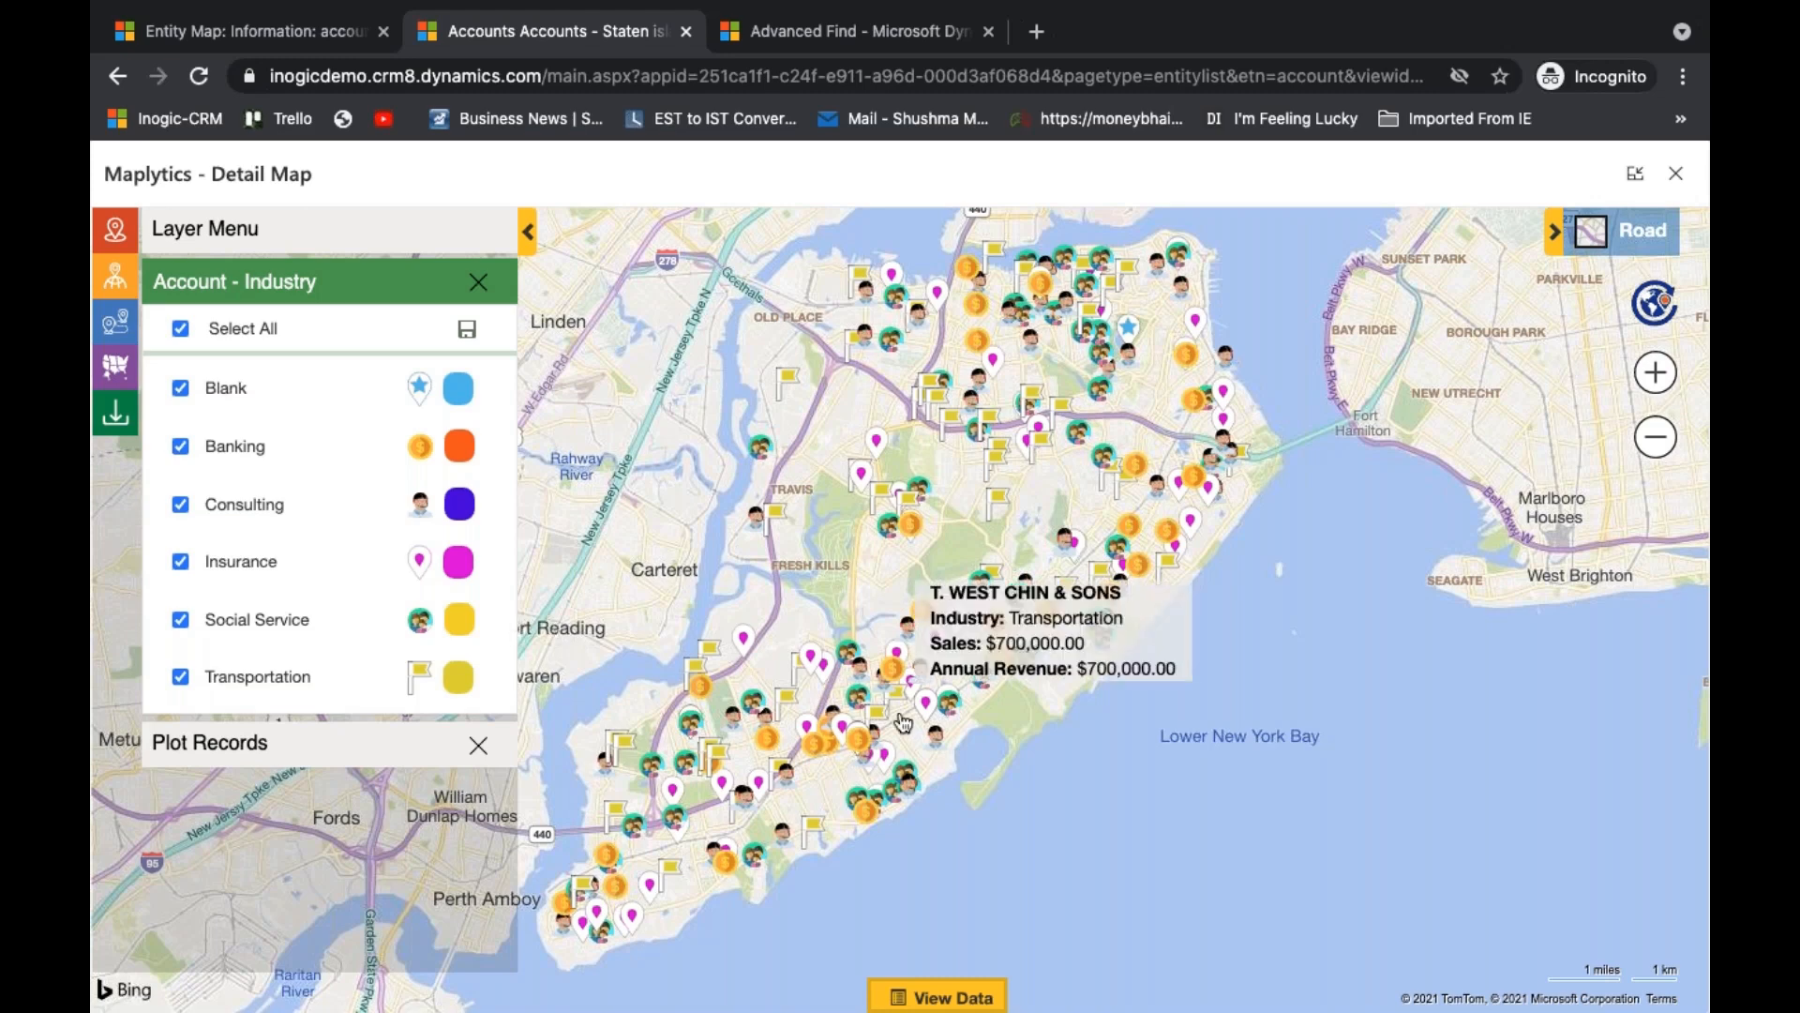
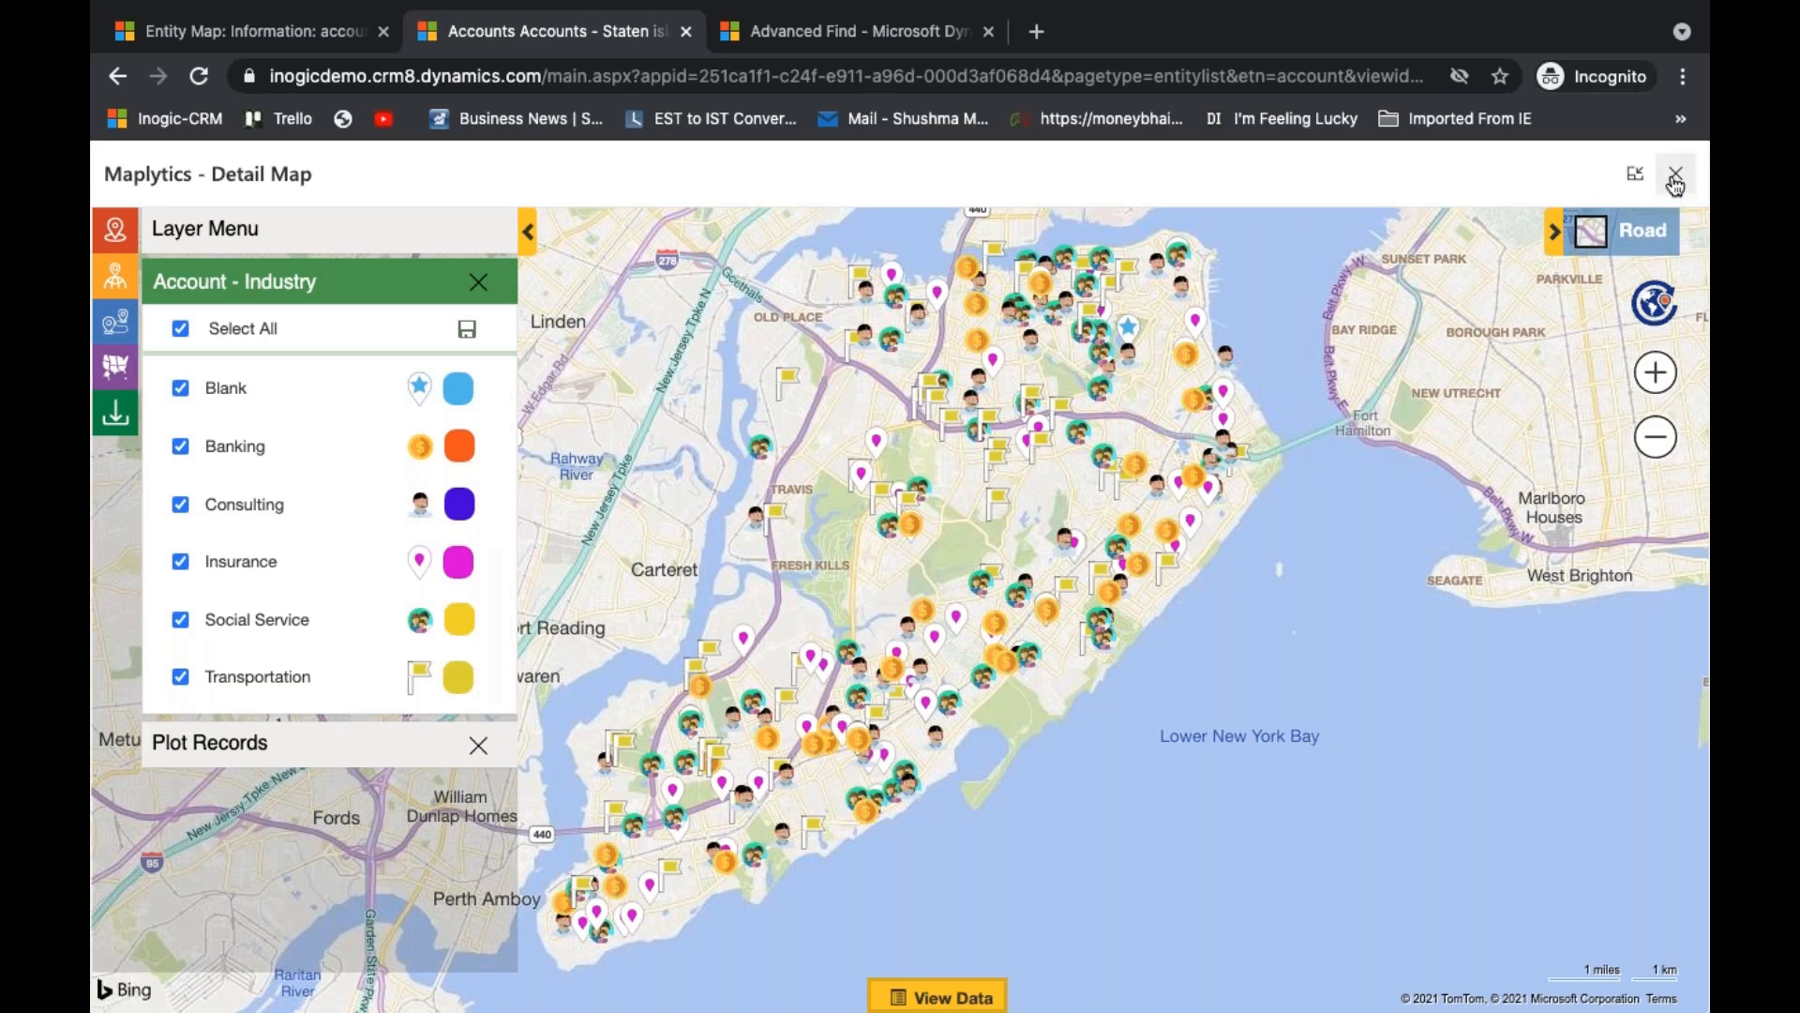
- Reset the Detail Map and plot the accounts from the Accounts - Staten island view without a category
left_click(1648, 317)
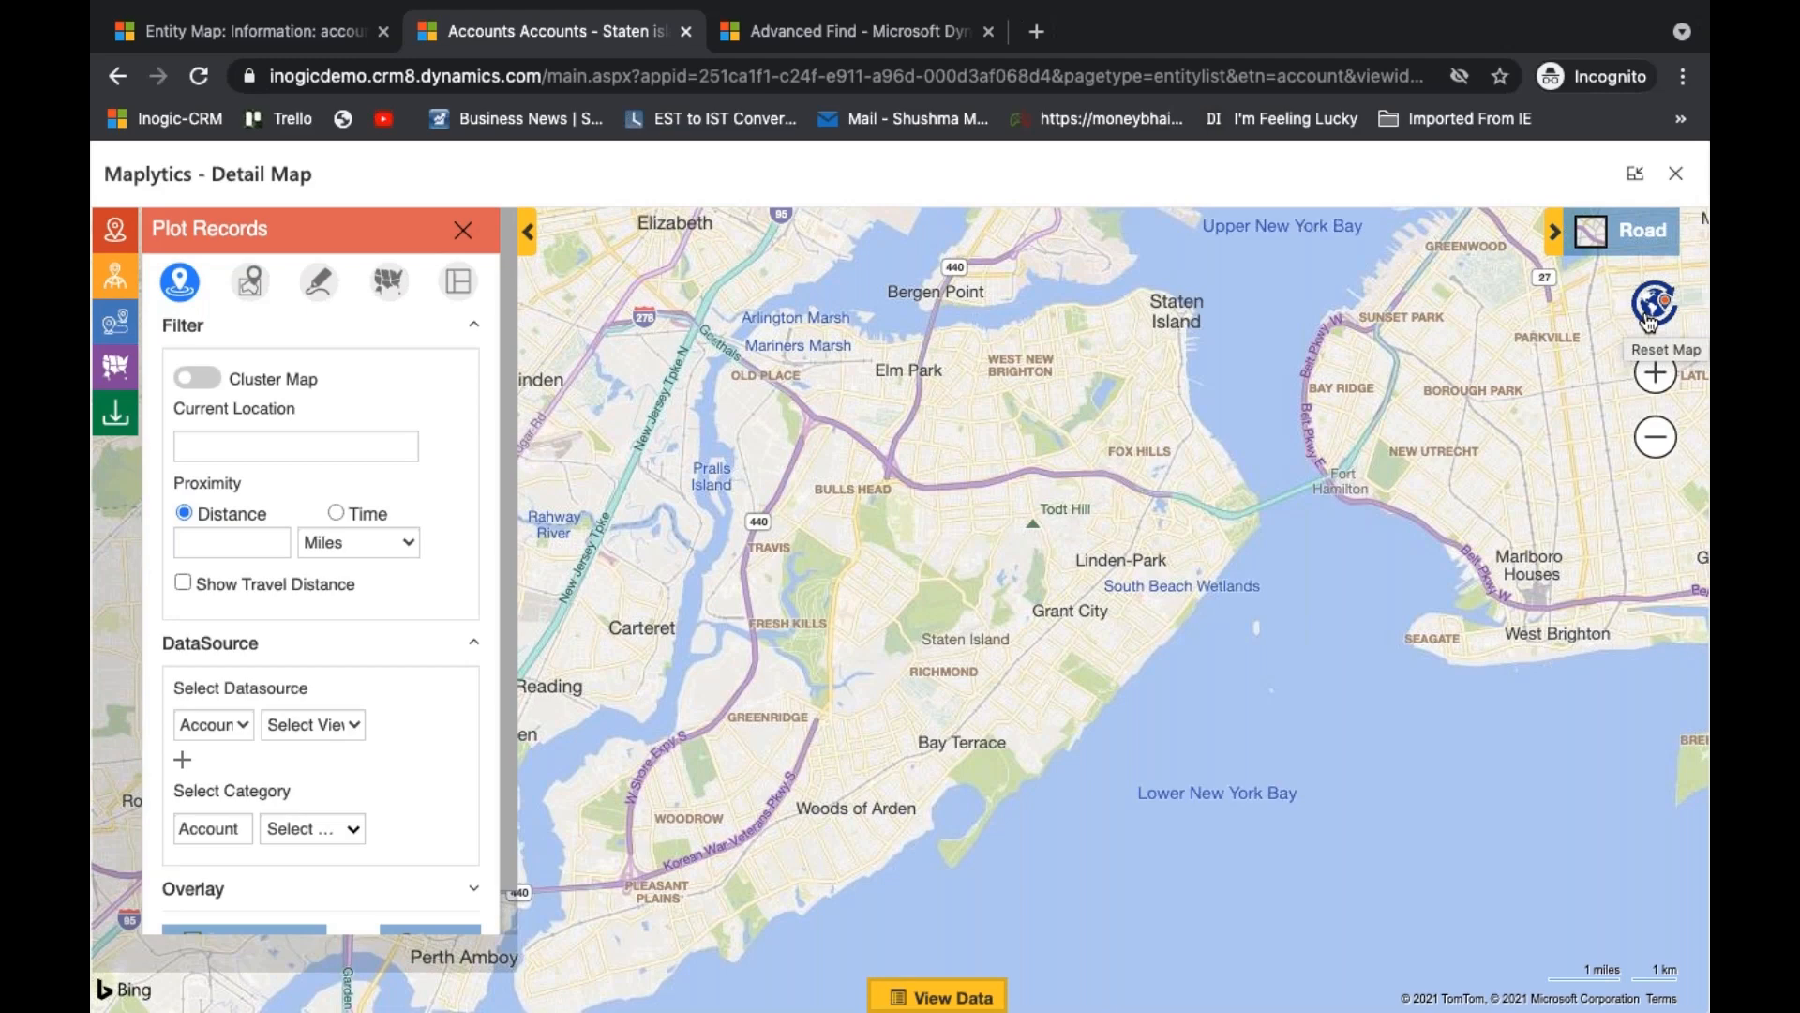
left_click(306, 733)
scroll(479, 863, "down", 3)
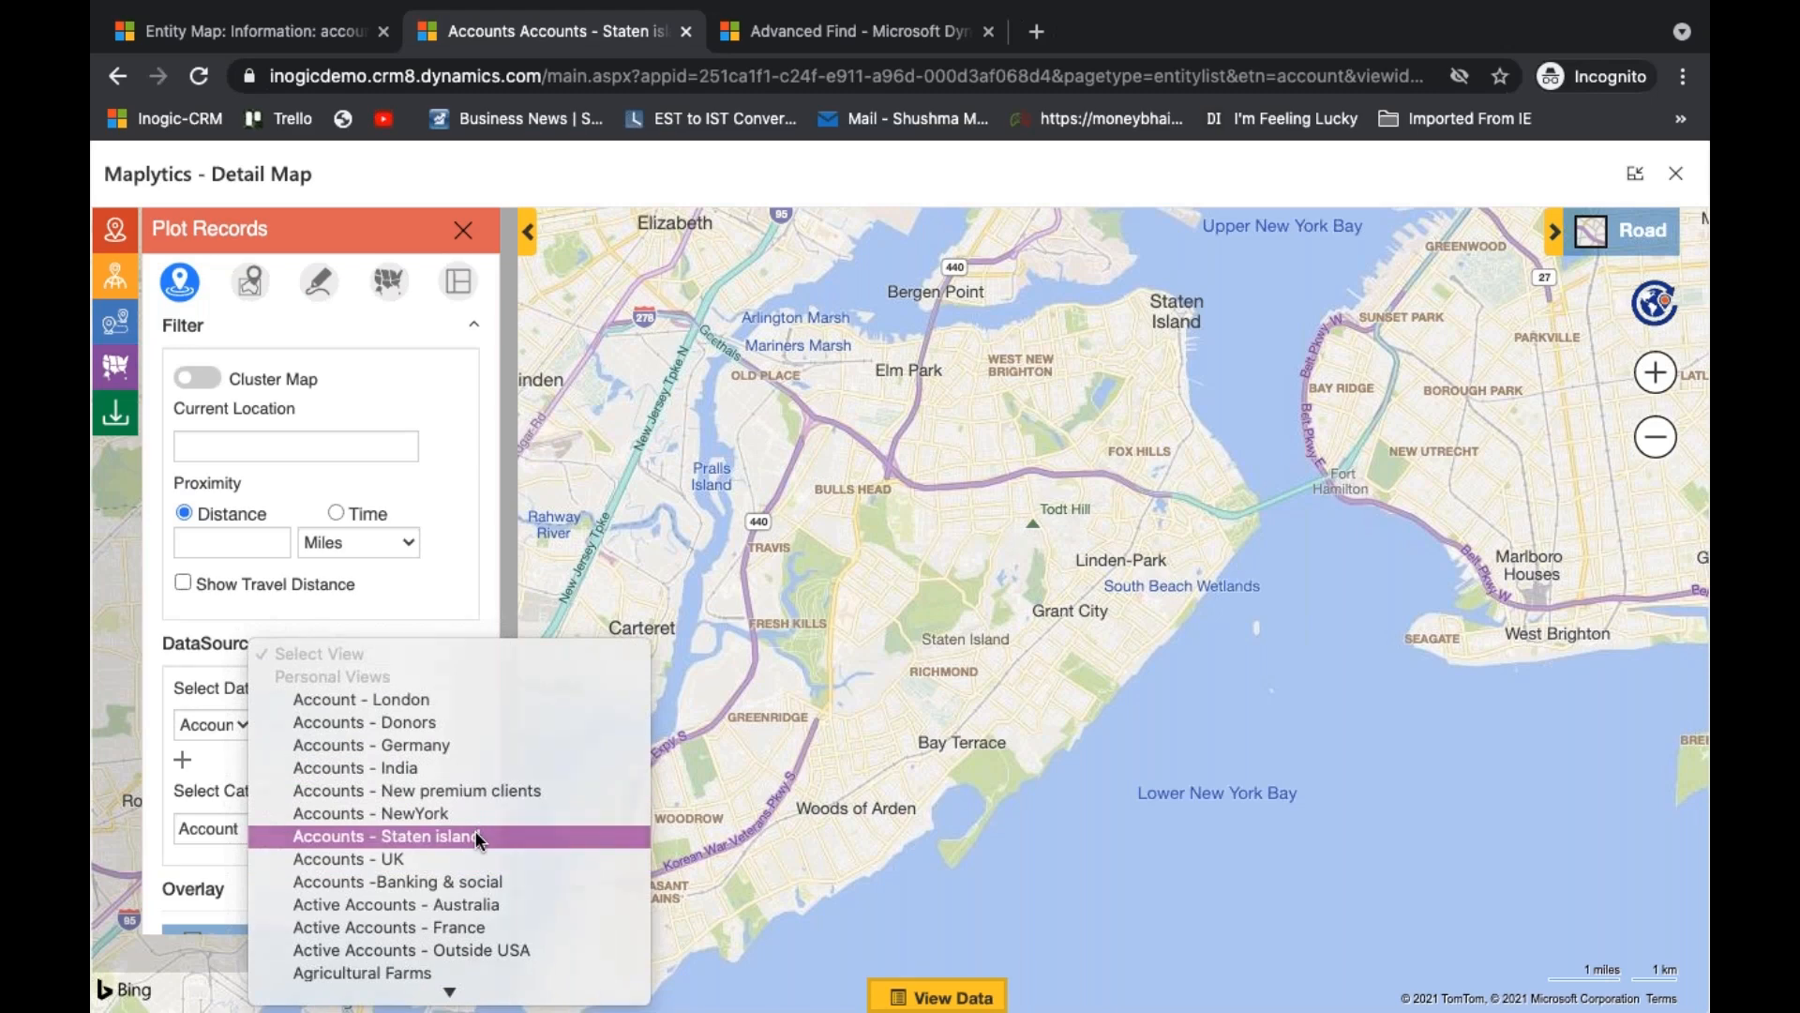
left_click(480, 837)
scroll(442, 723, "down", 1)
left_click(454, 893)
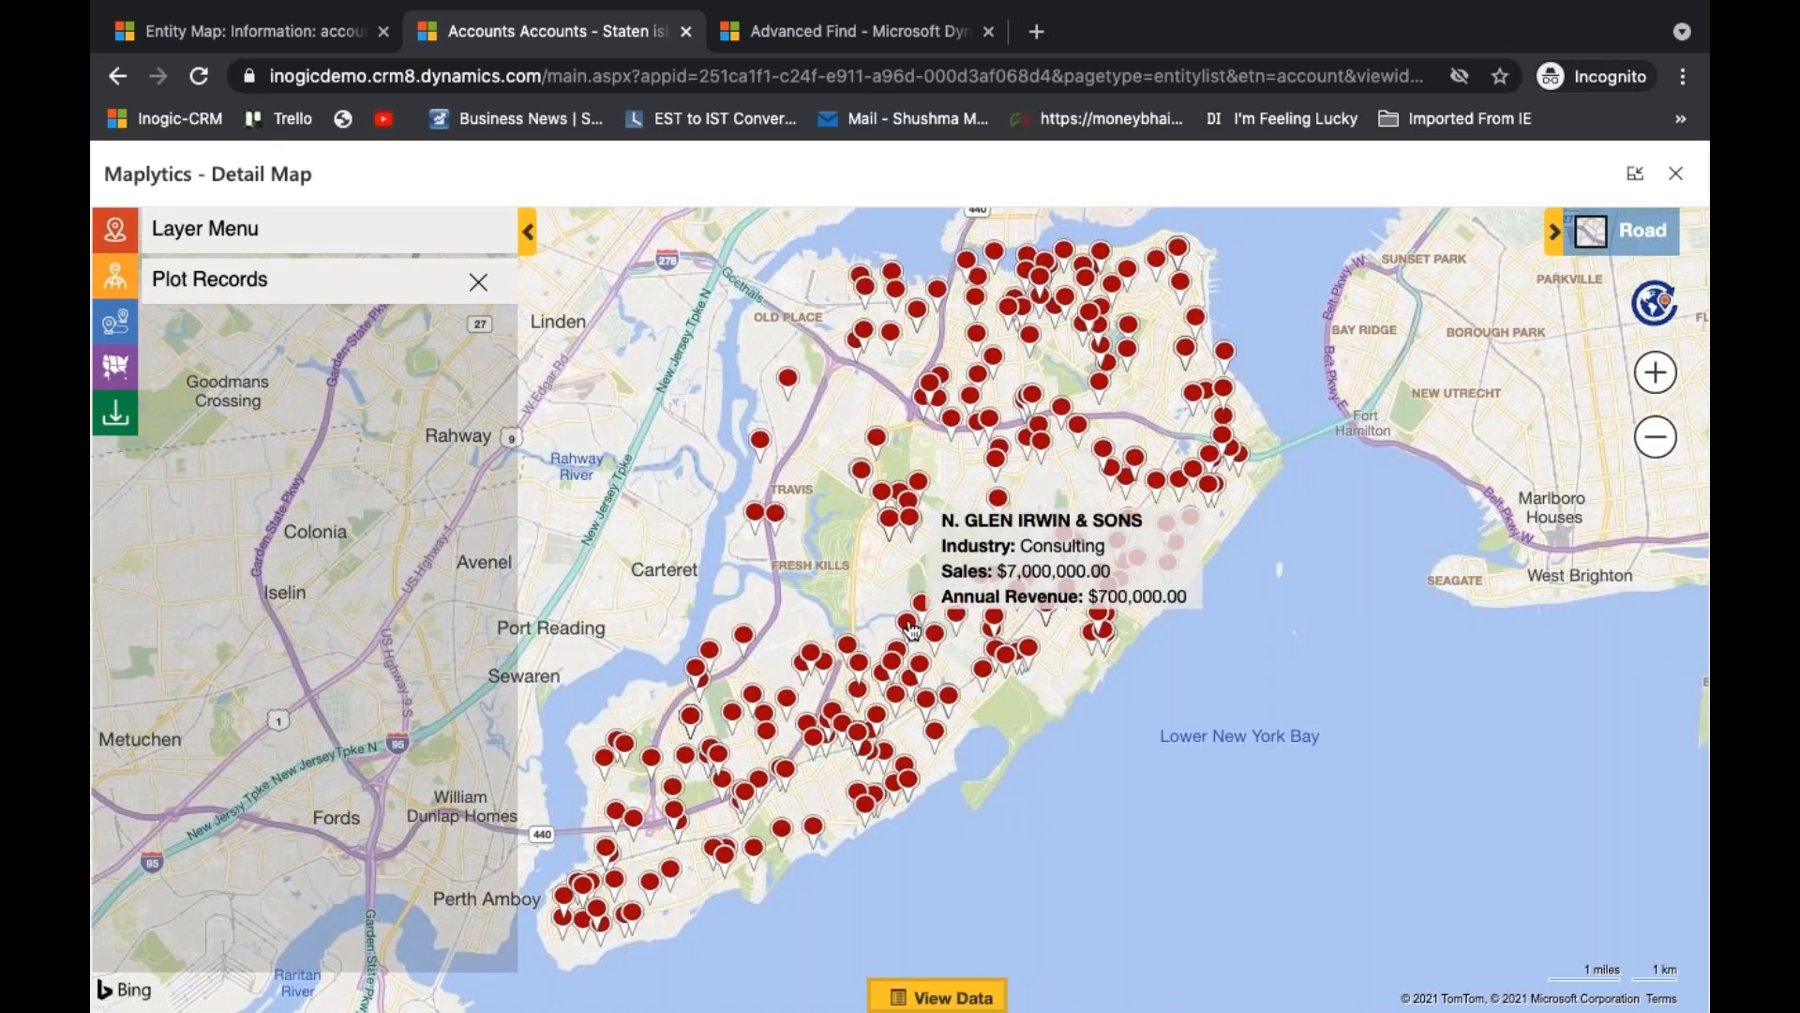
- Open the Check-Out form for a Consulting account in central Staten Island and enter the note "feature requirement"
left_click(924, 647)
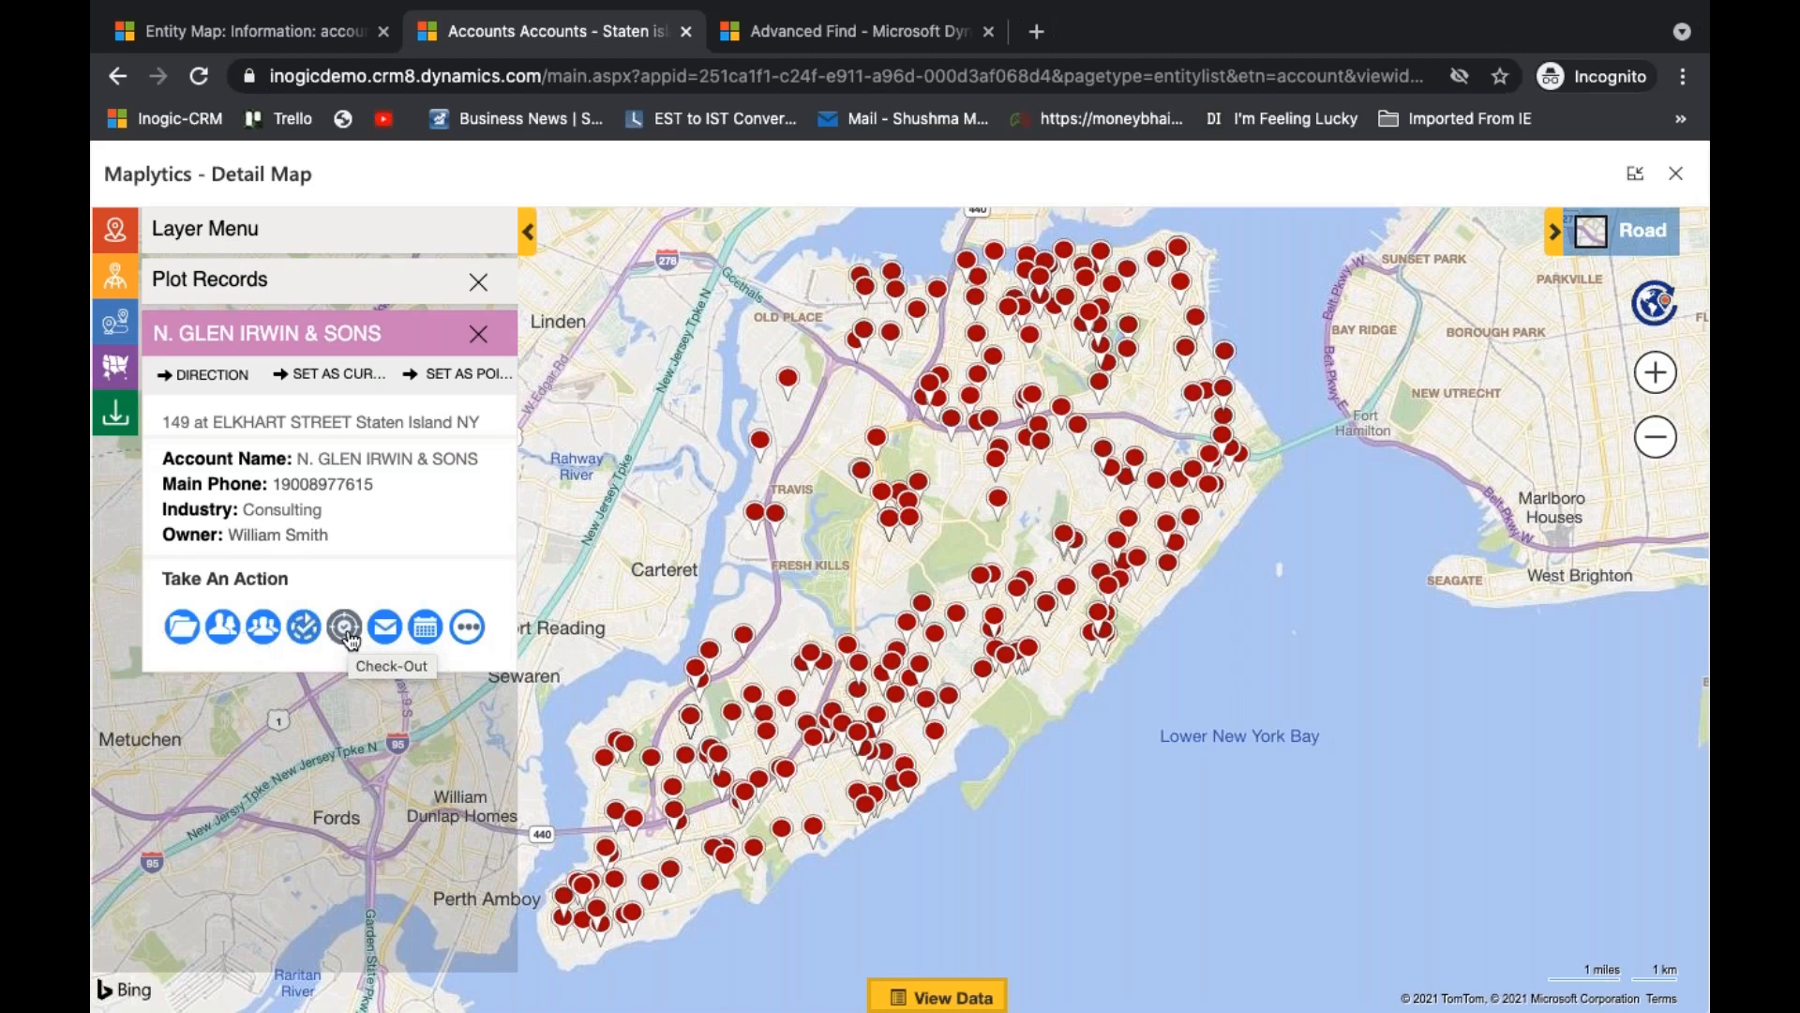
left_click(347, 629)
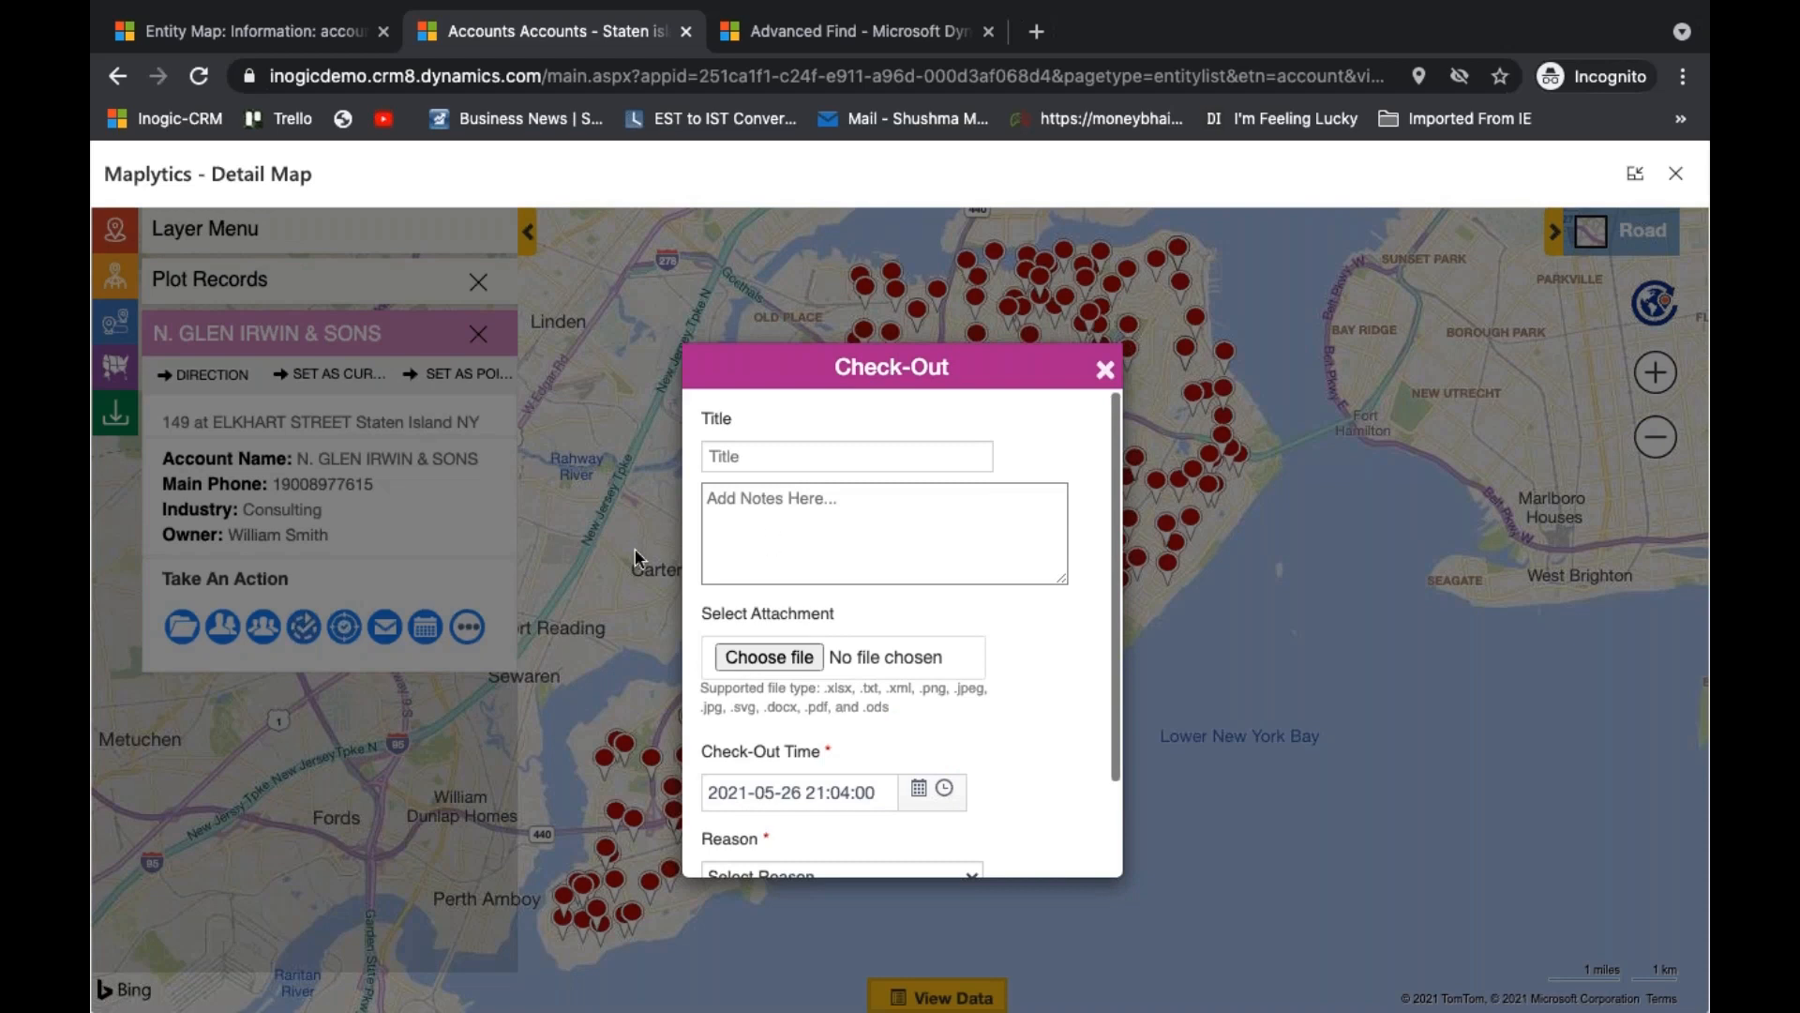
left_click(771, 535)
type("featyre")
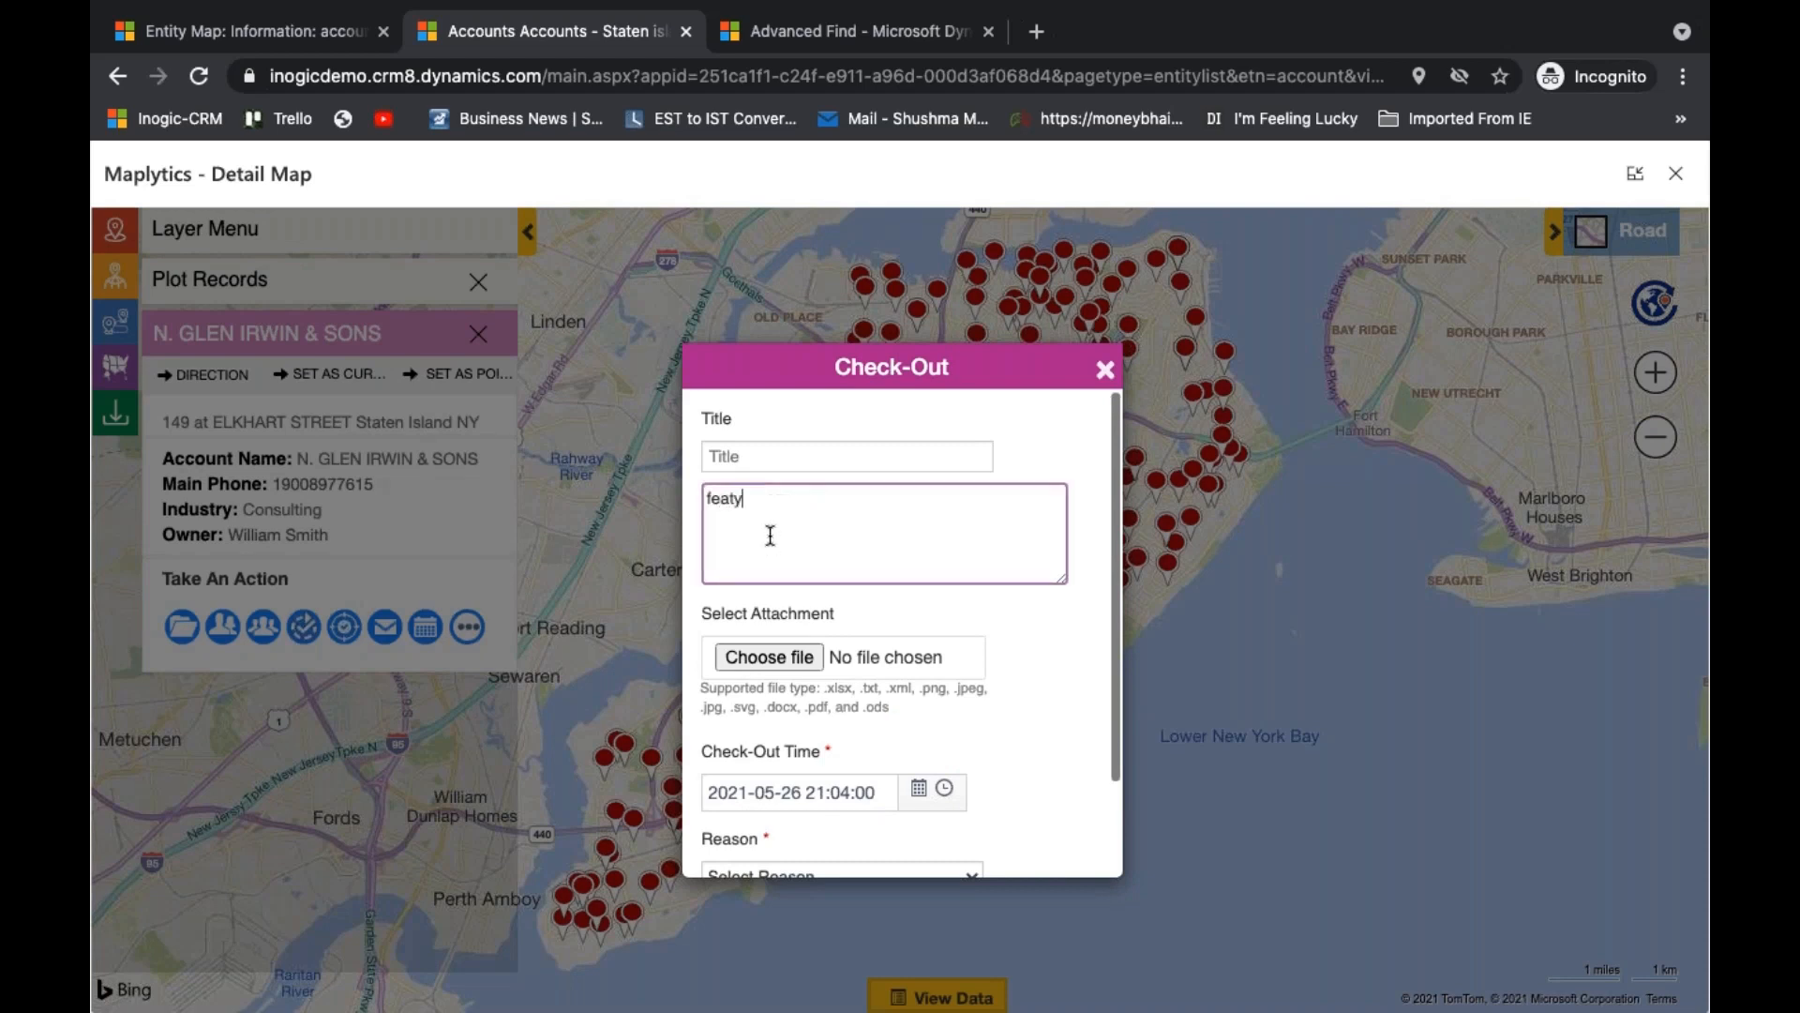
key("BackSpace")
key("BackSpace")
key("BackSpace")
type("ure requirement")
- Attach List of features.docx from the Desktop folder to the check-out
left_click(763, 656)
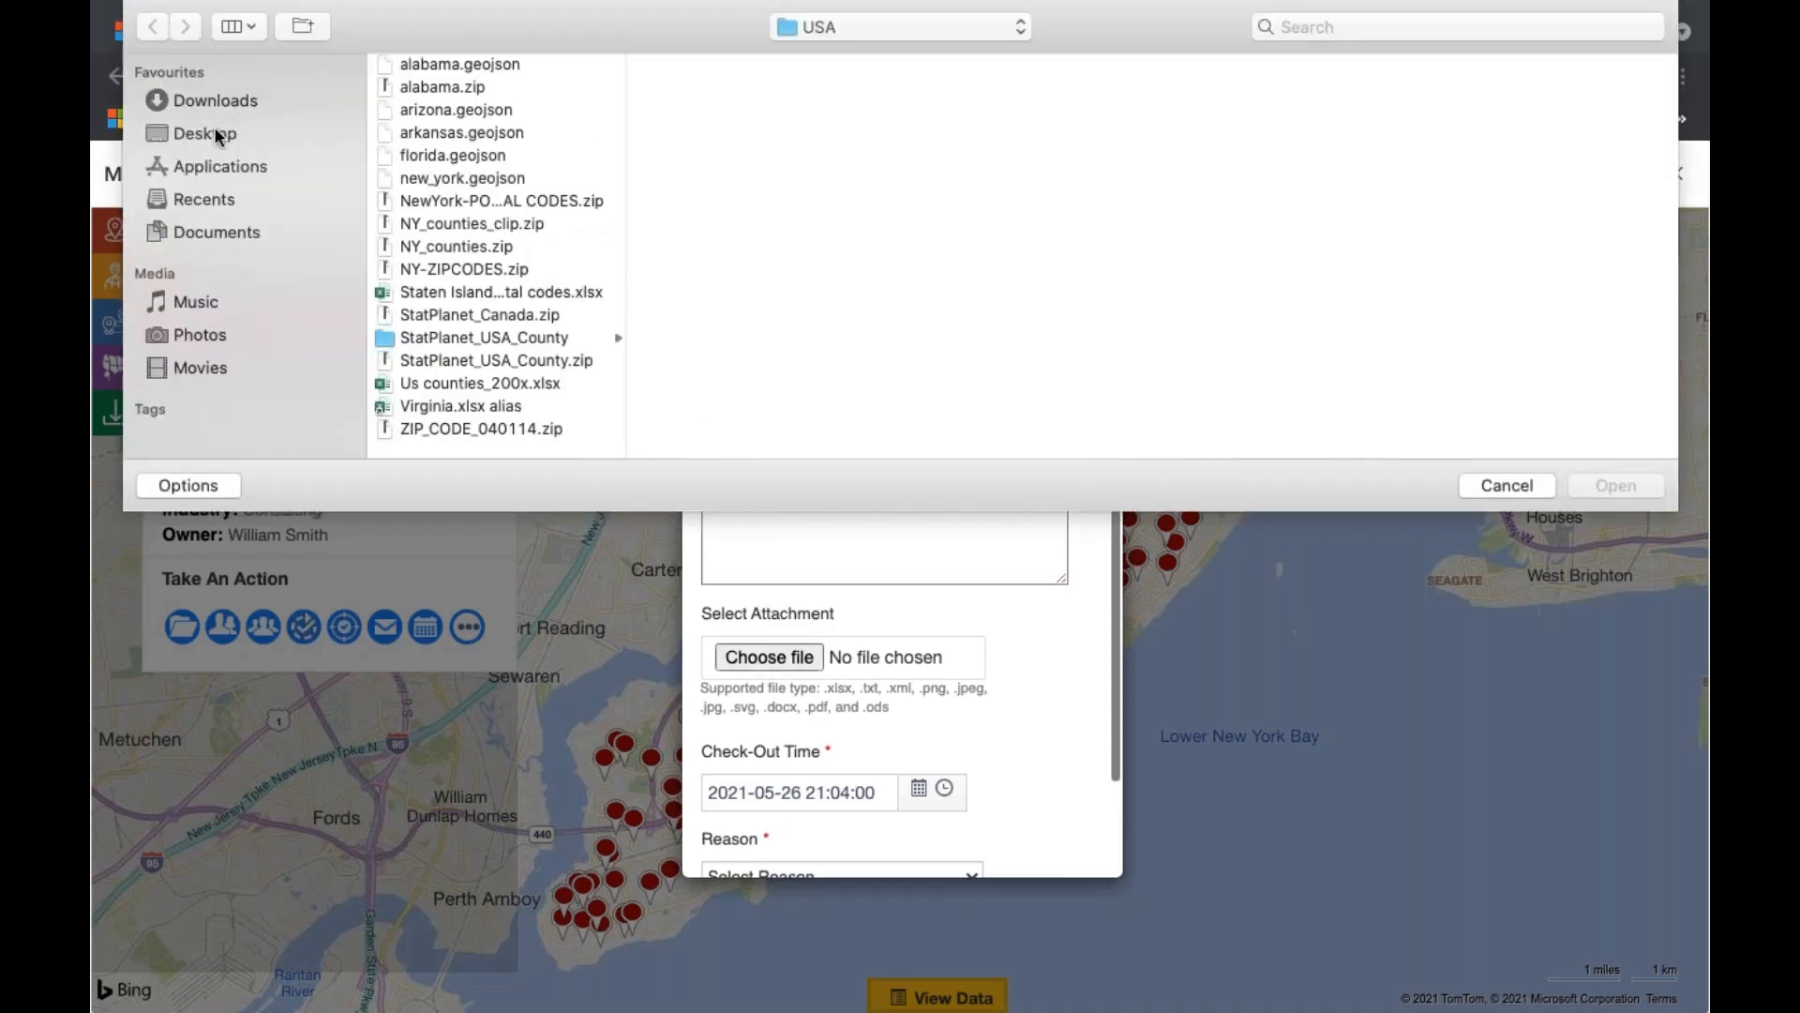
left_click(213, 134)
double_click(476, 90)
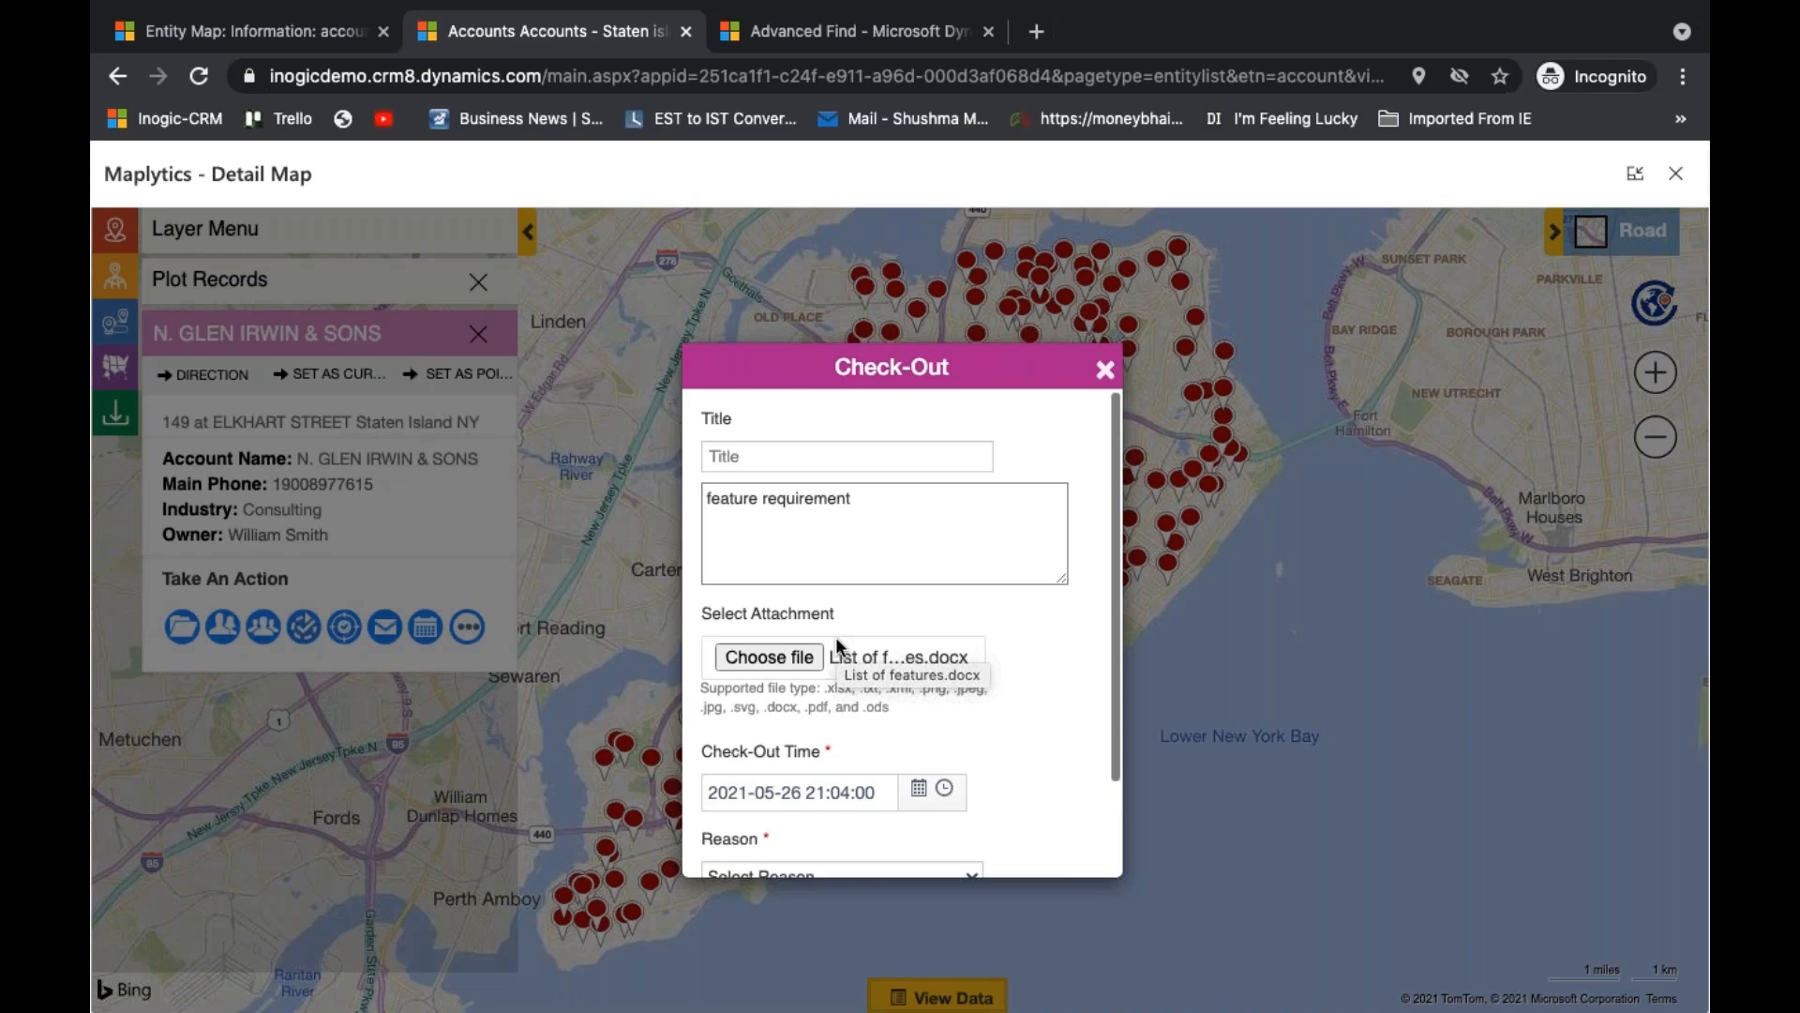
scroll(838, 646, "down", 3)
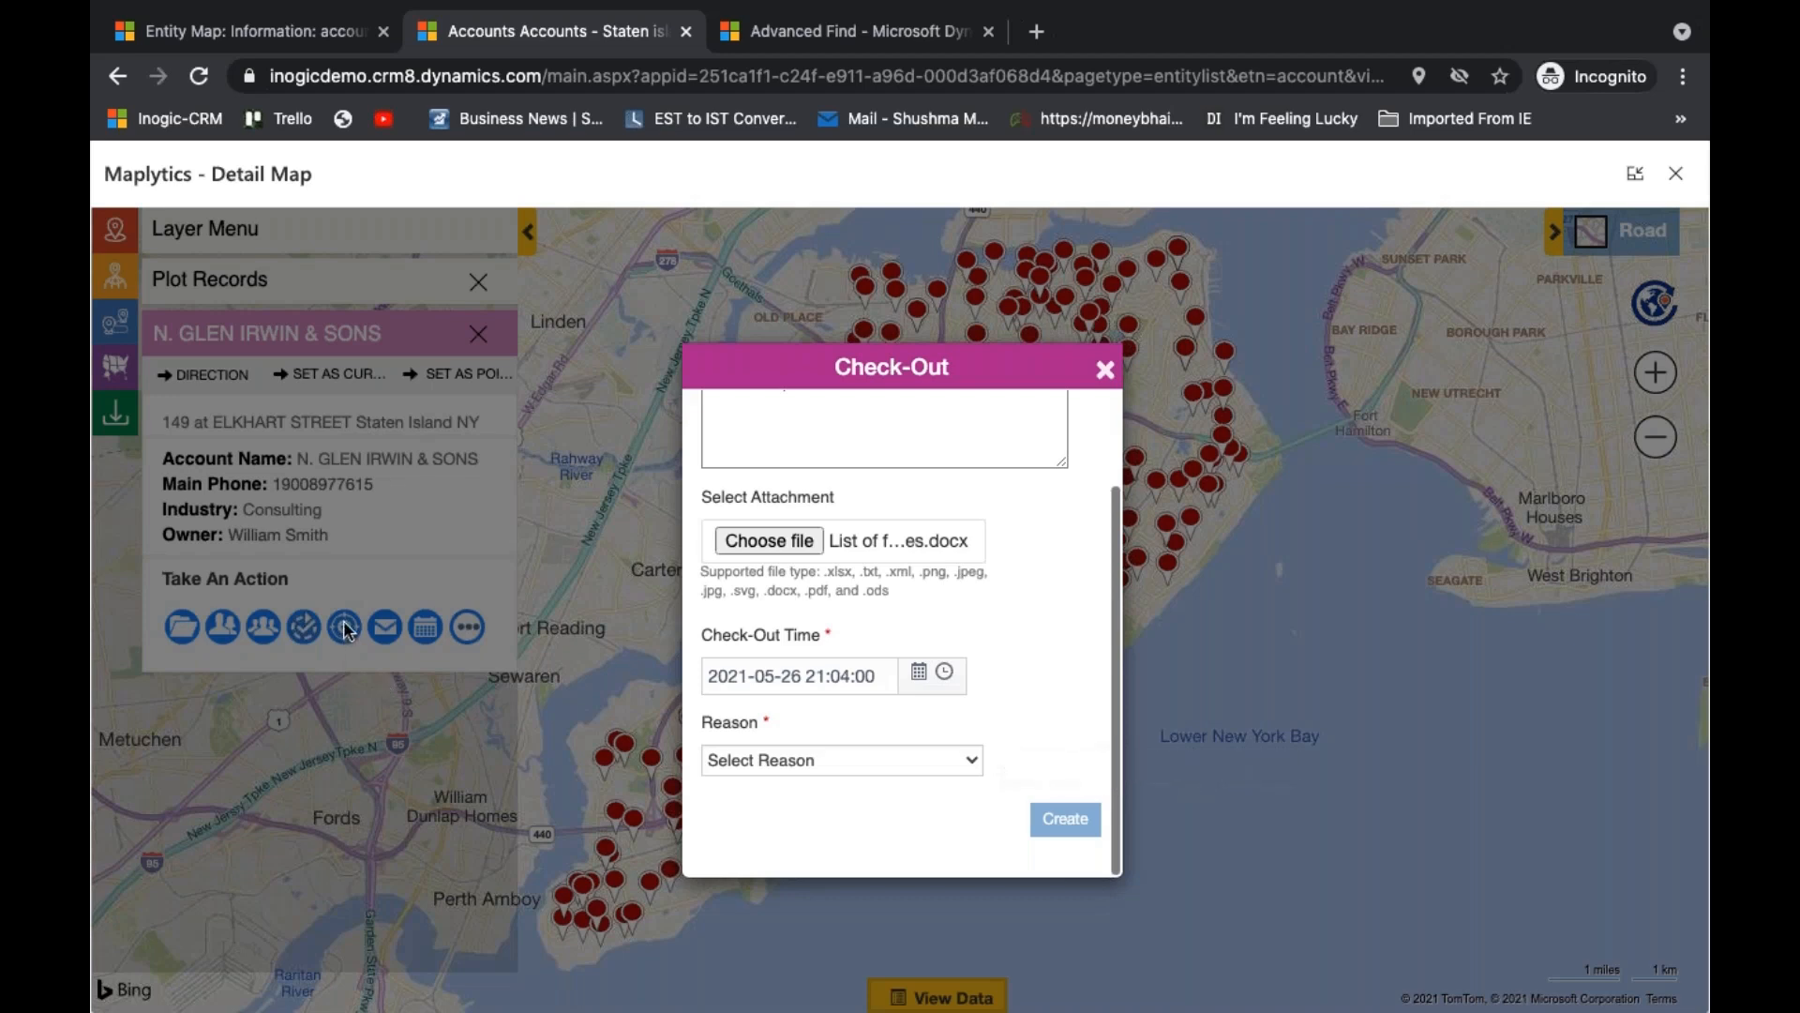
left_click(919, 672)
left_click(788, 566)
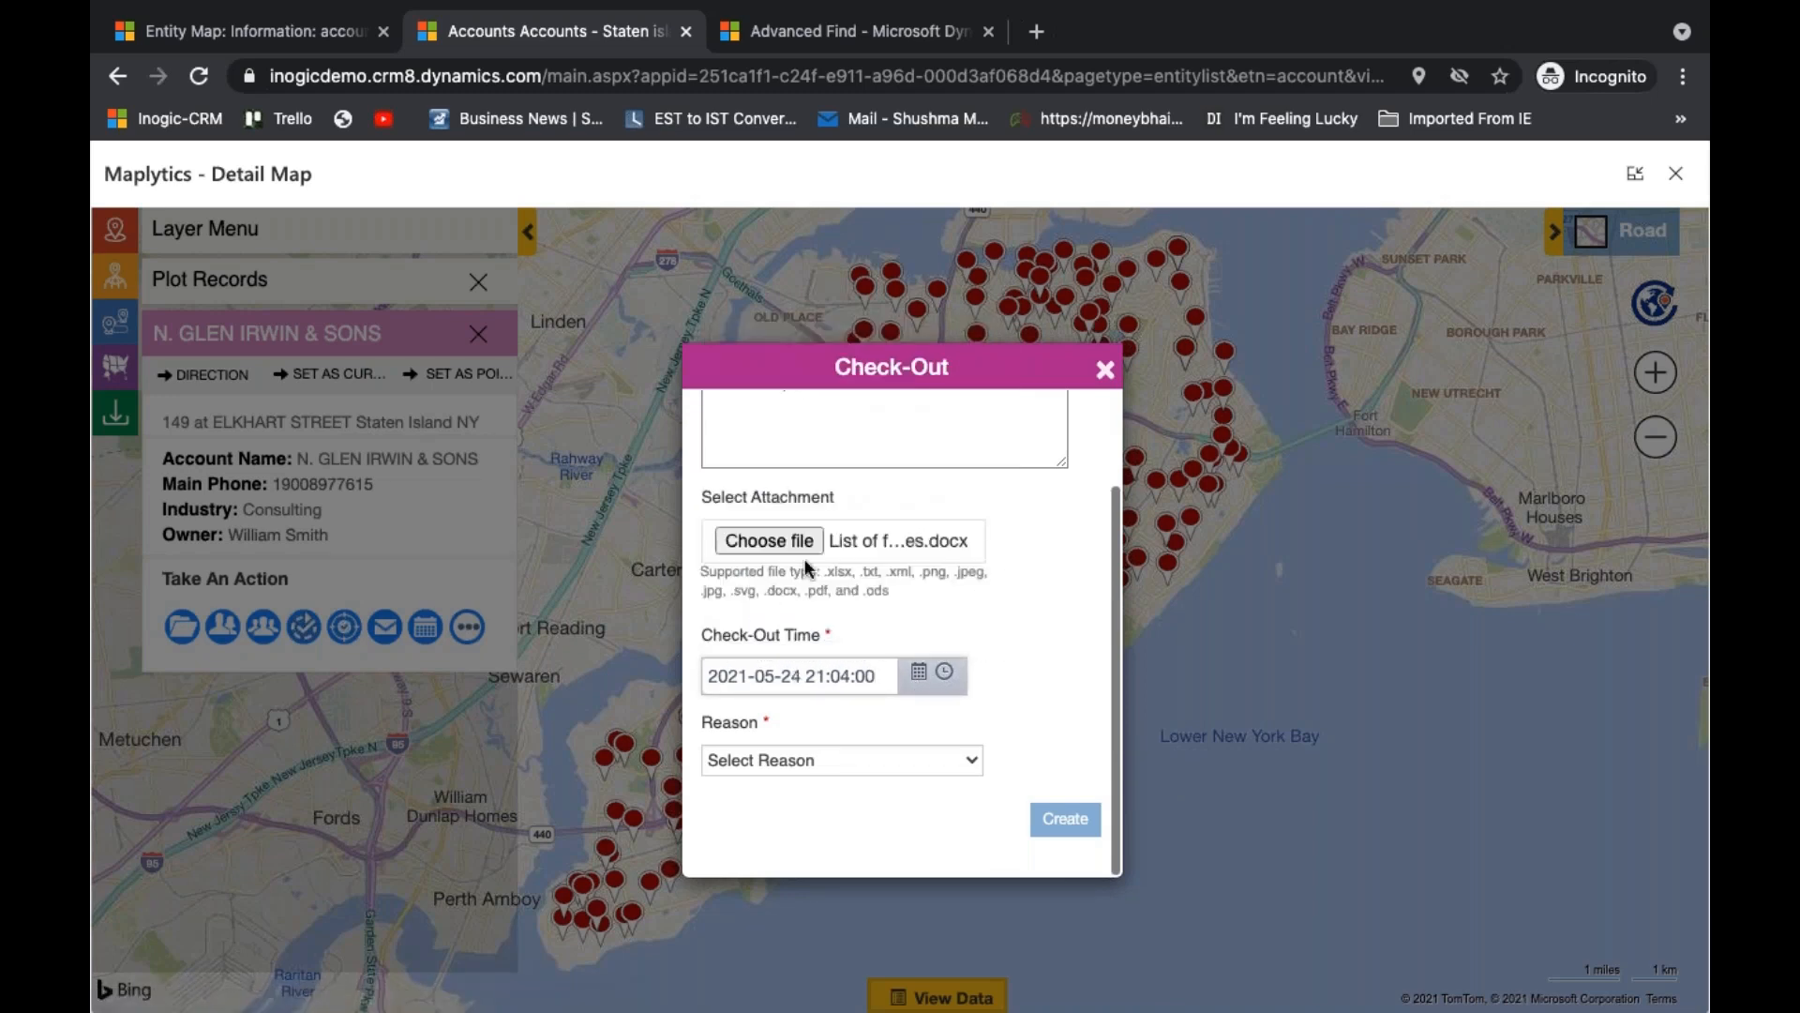
left_click(955, 668)
left_click(949, 671)
scroll(857, 835, "down", 7)
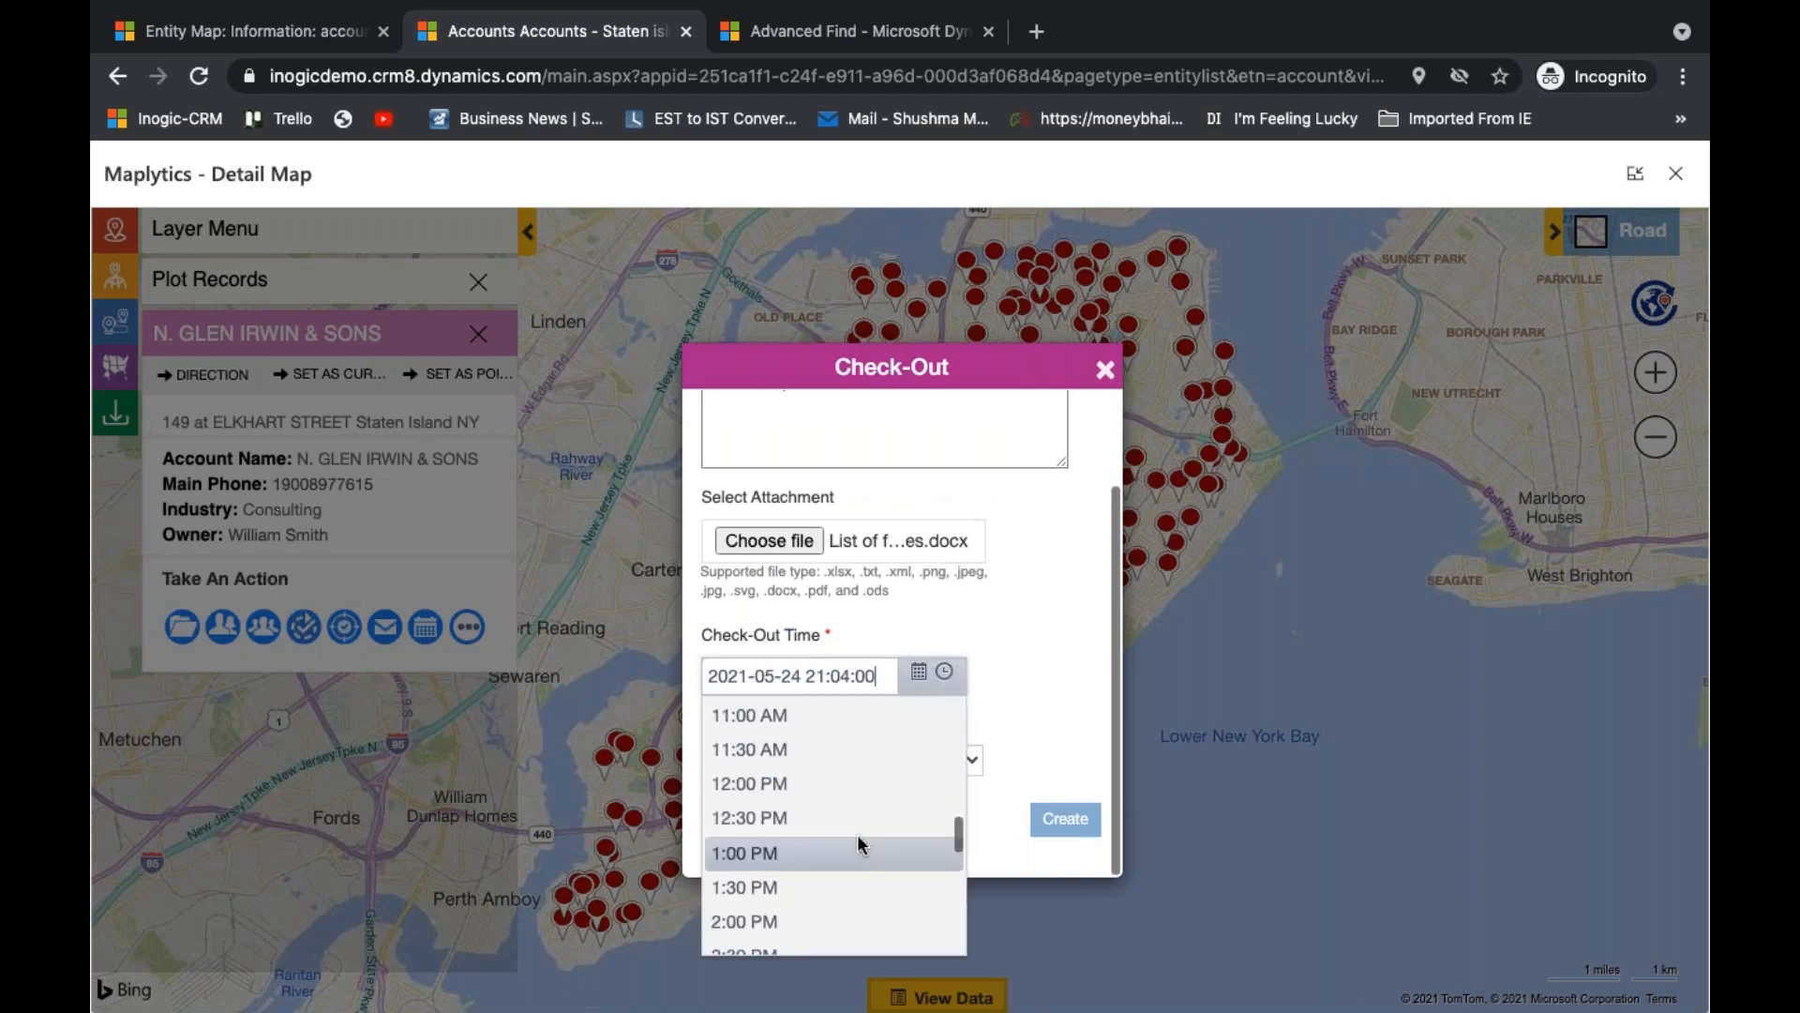
left_click(841, 817)
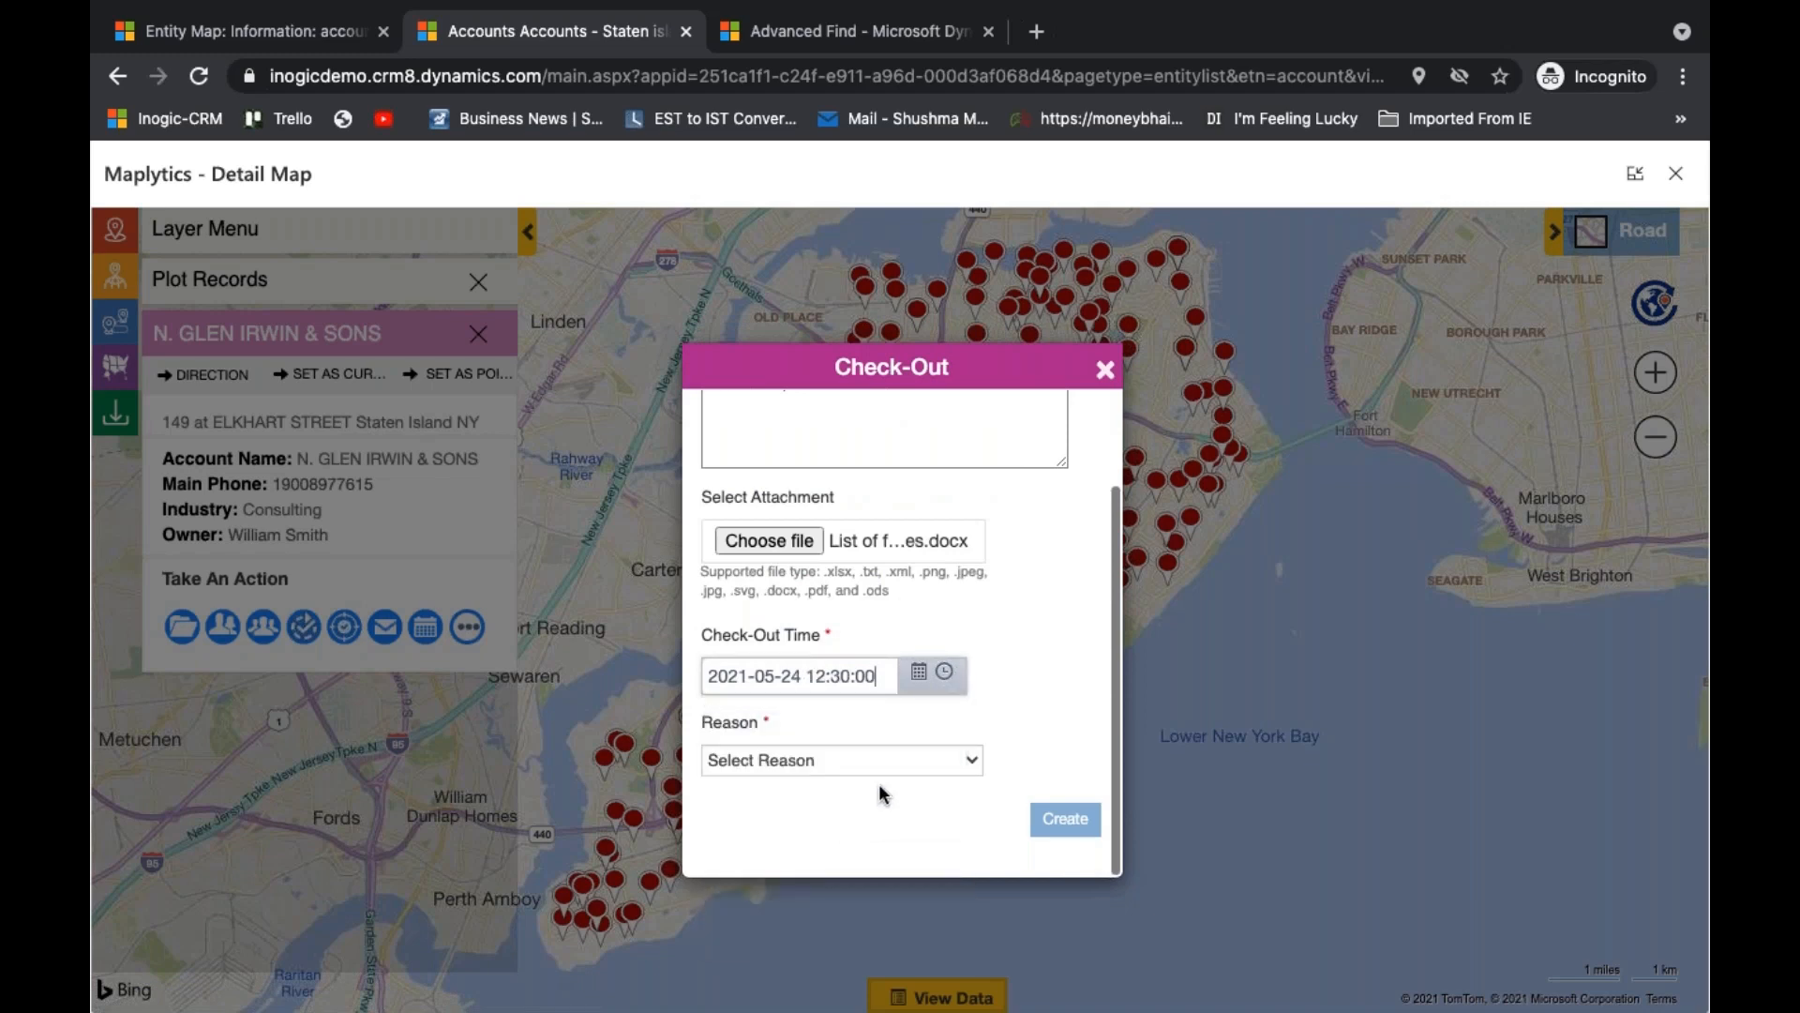
- Try the check-out reasons Meeting on off-site location and Other, and close the Check-Out form
left_click(949, 763)
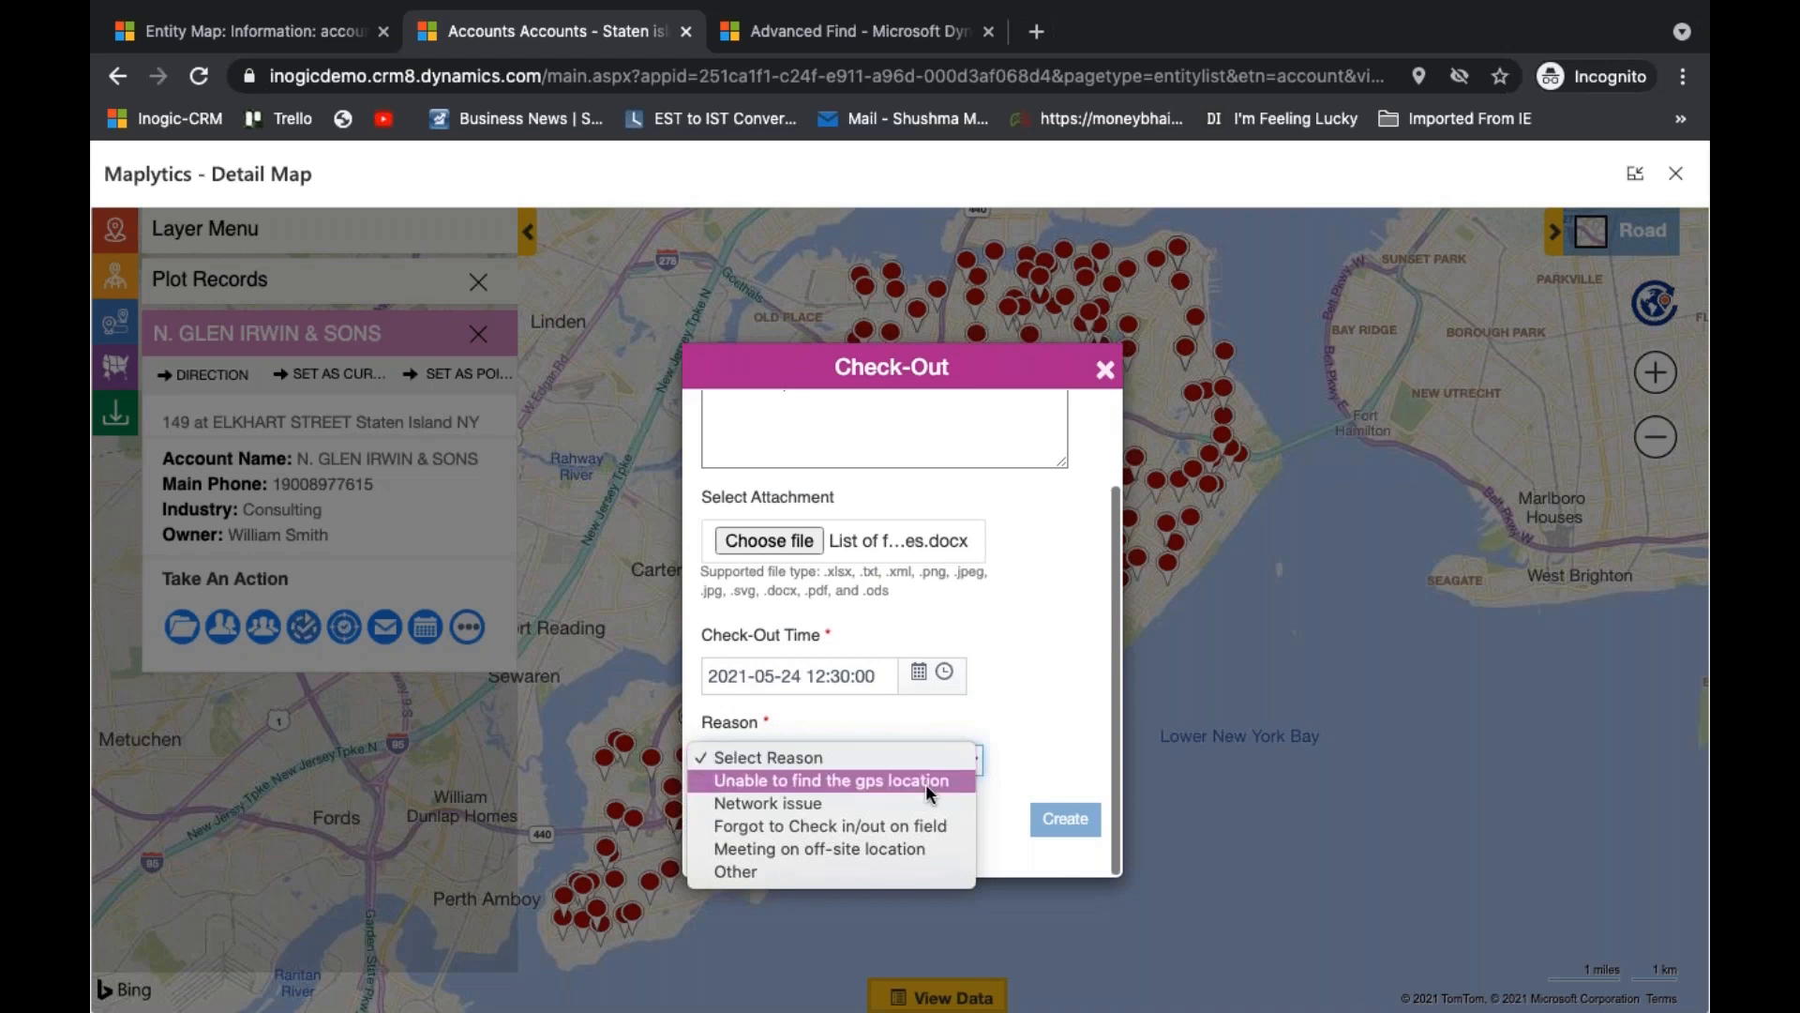
left_click(928, 841)
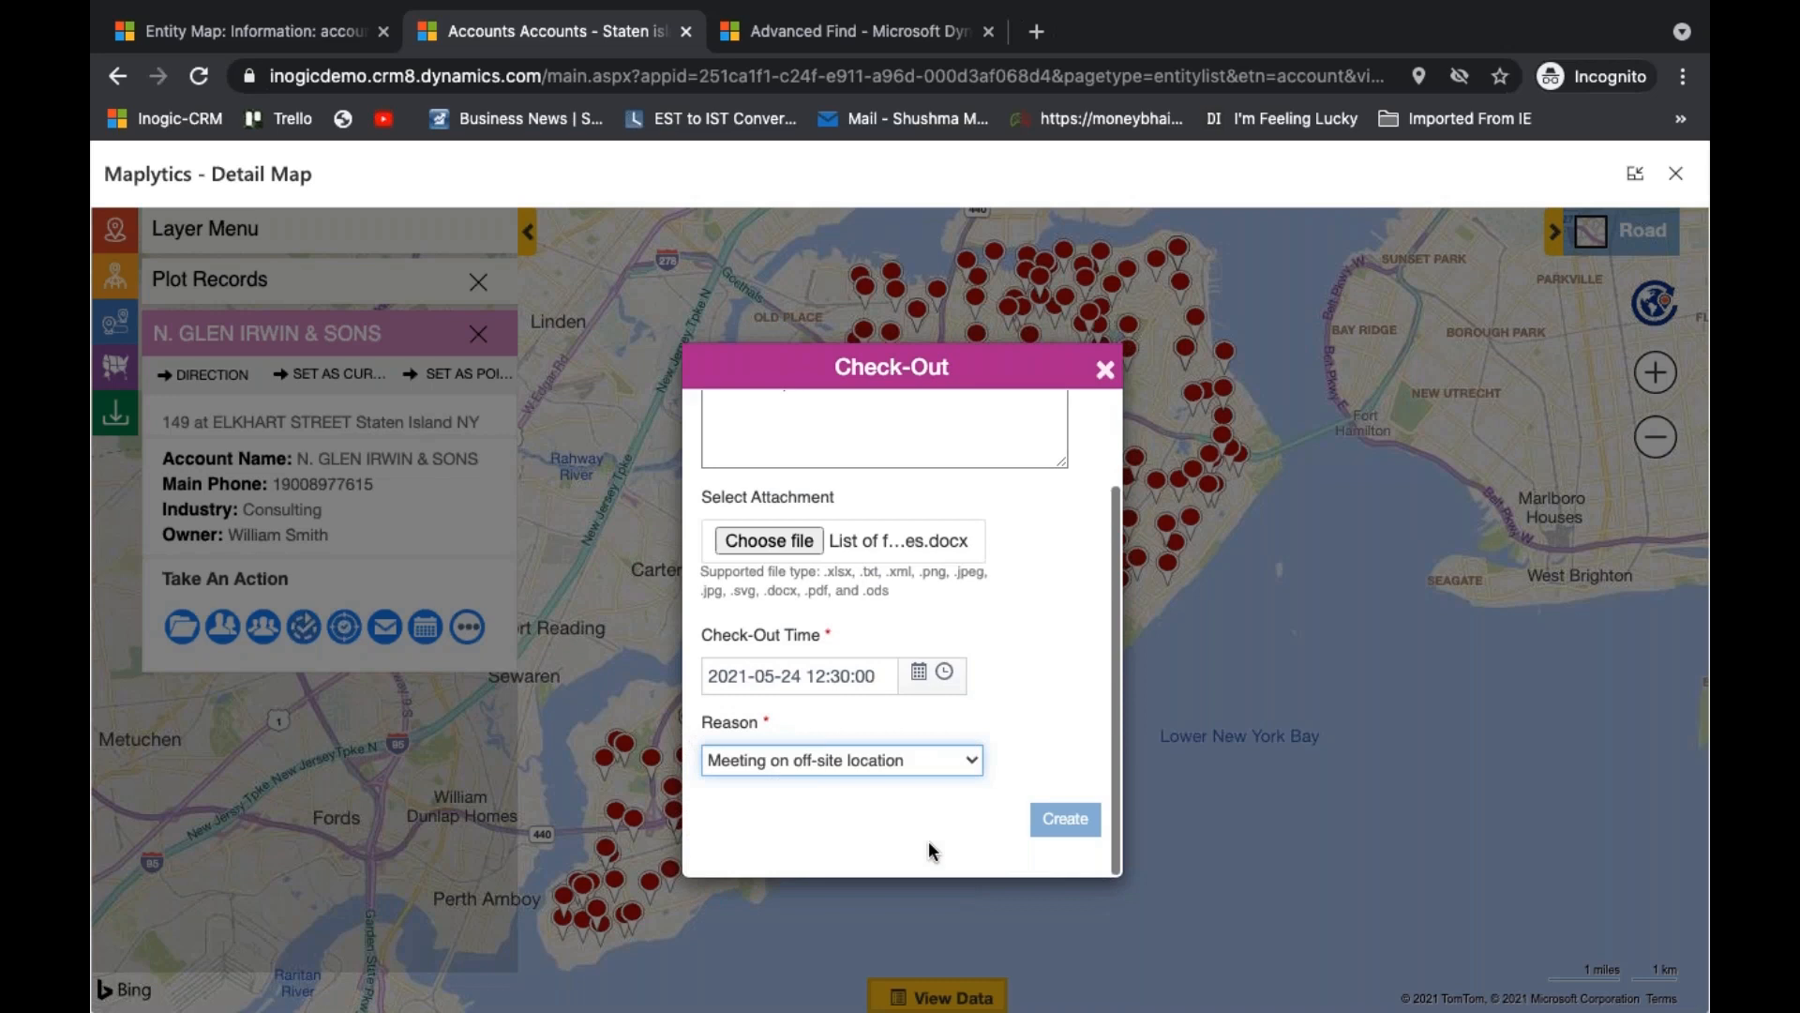
left_click(966, 762)
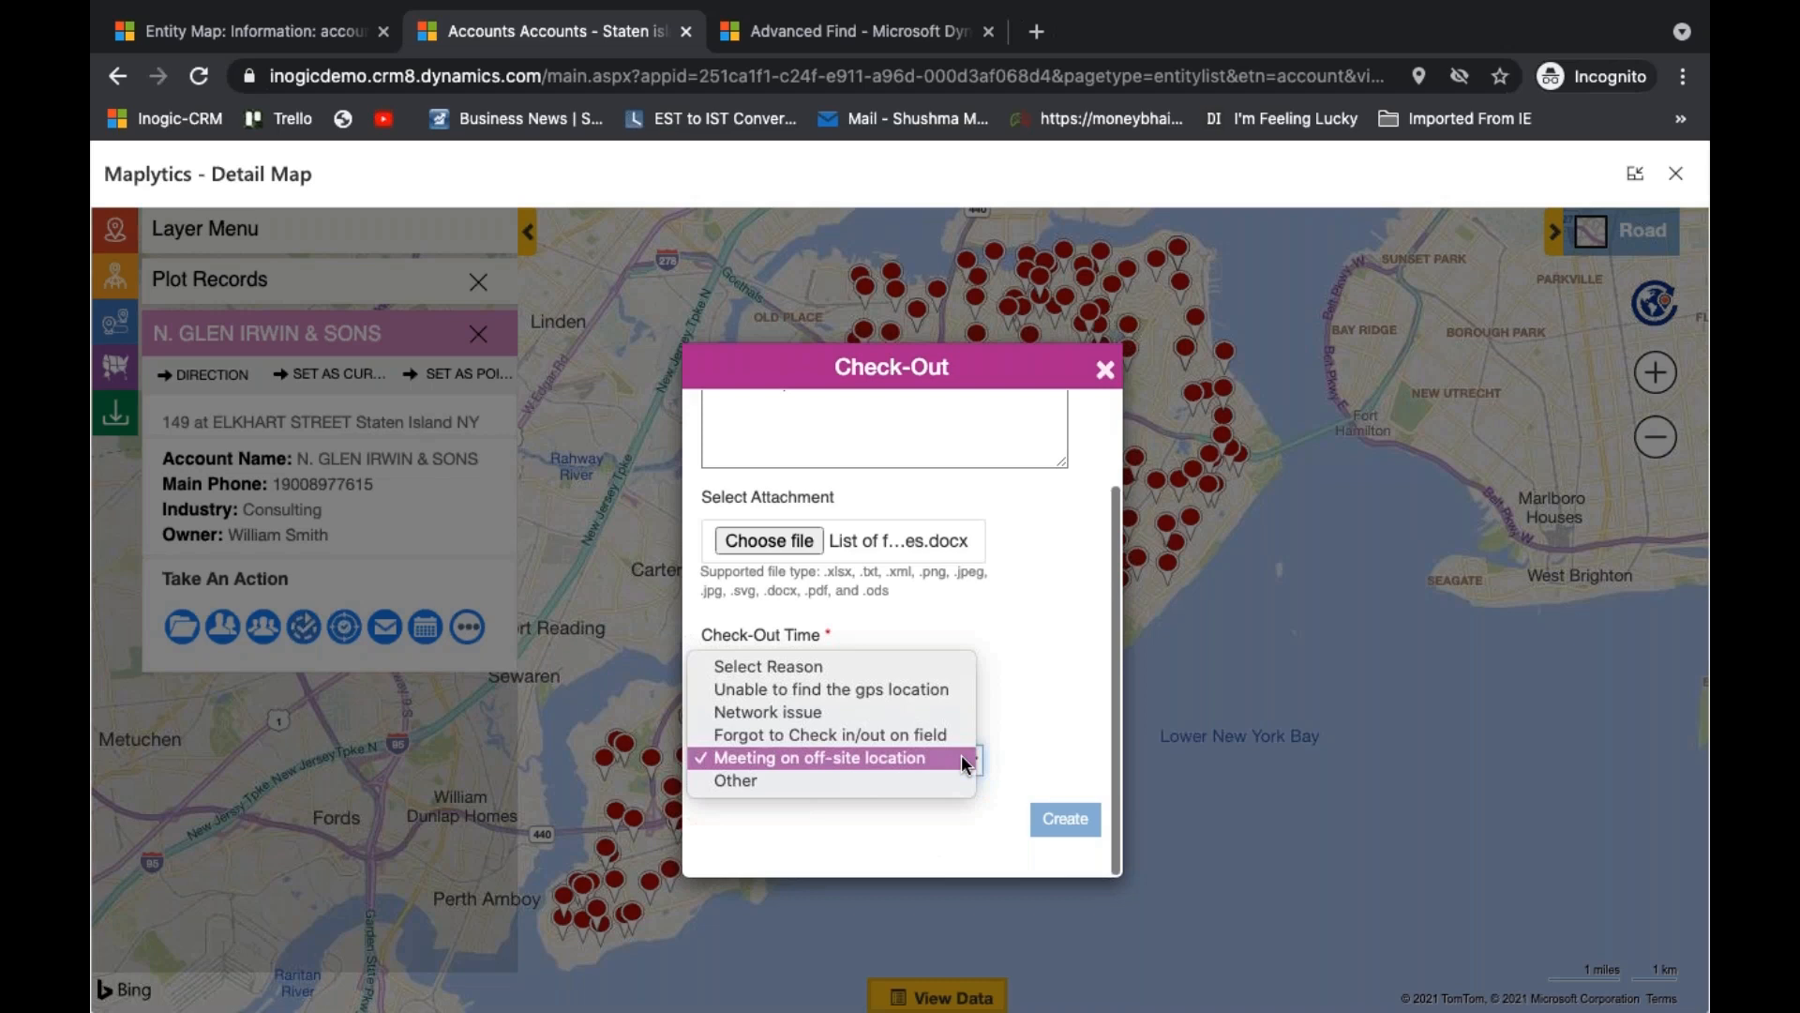
left_click(893, 782)
scroll(892, 788, "down", 3)
left_click(880, 710)
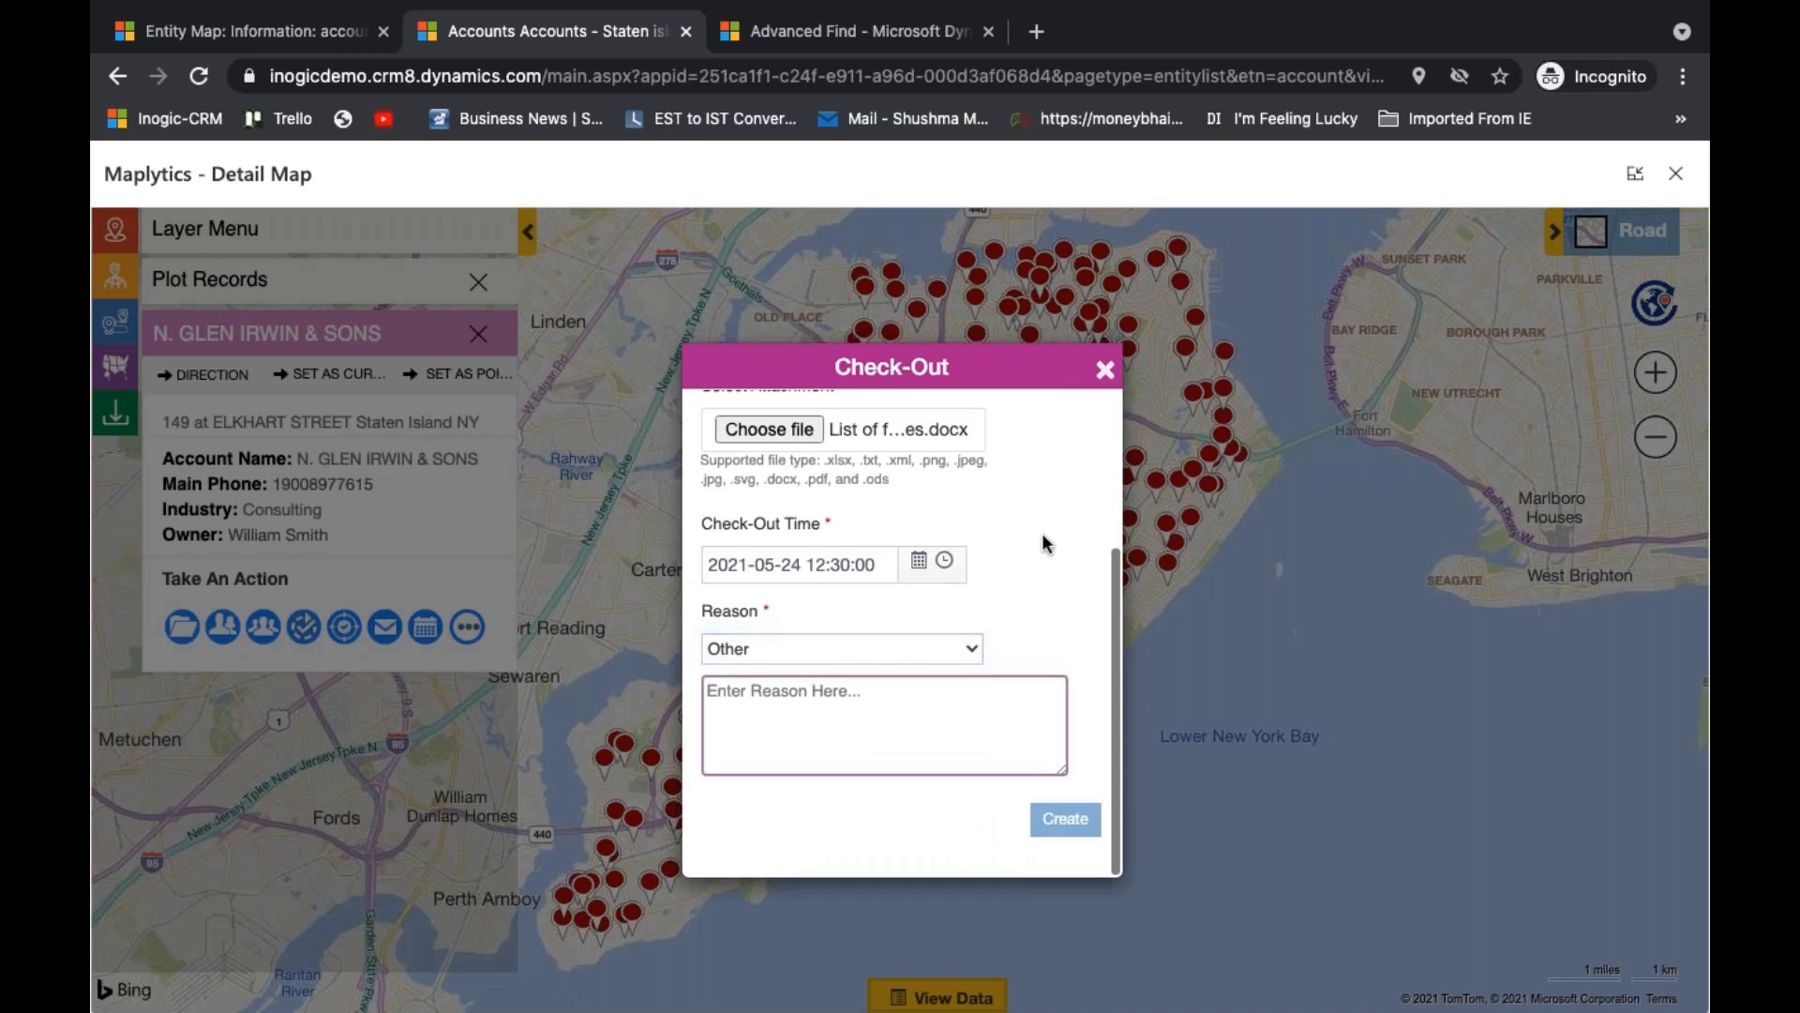
left_click(1075, 818)
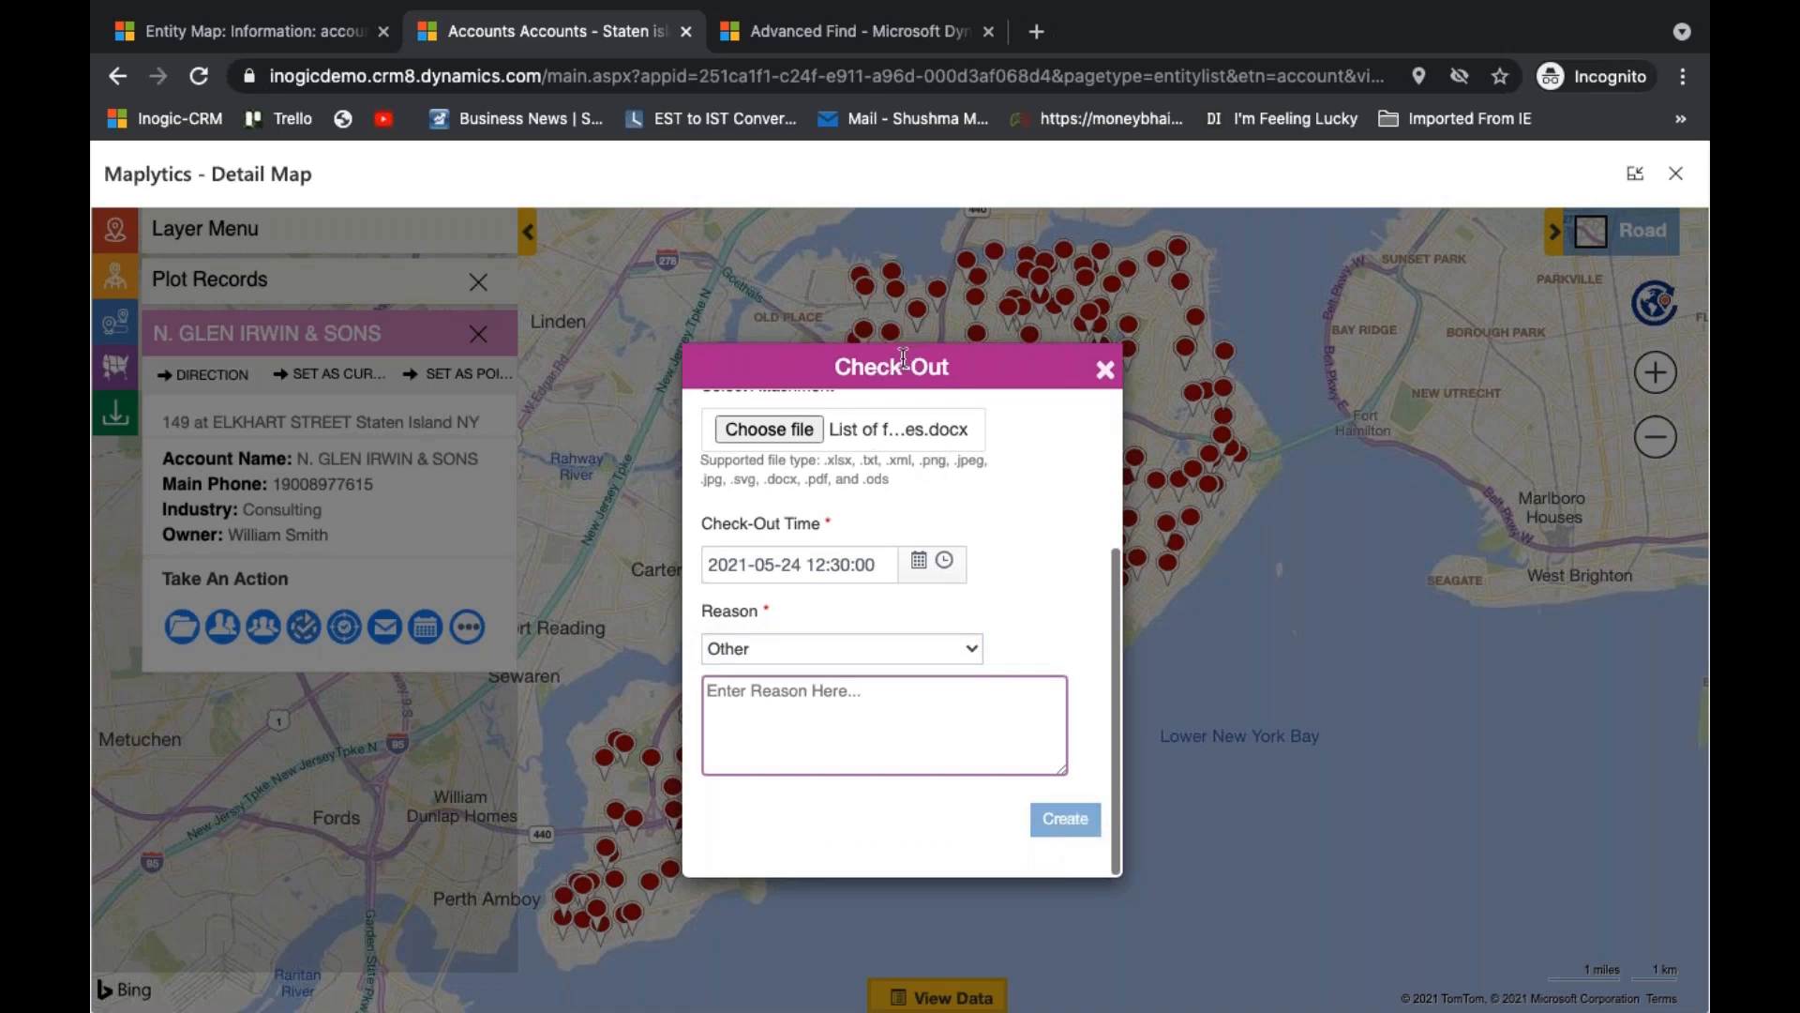
left_click(1103, 370)
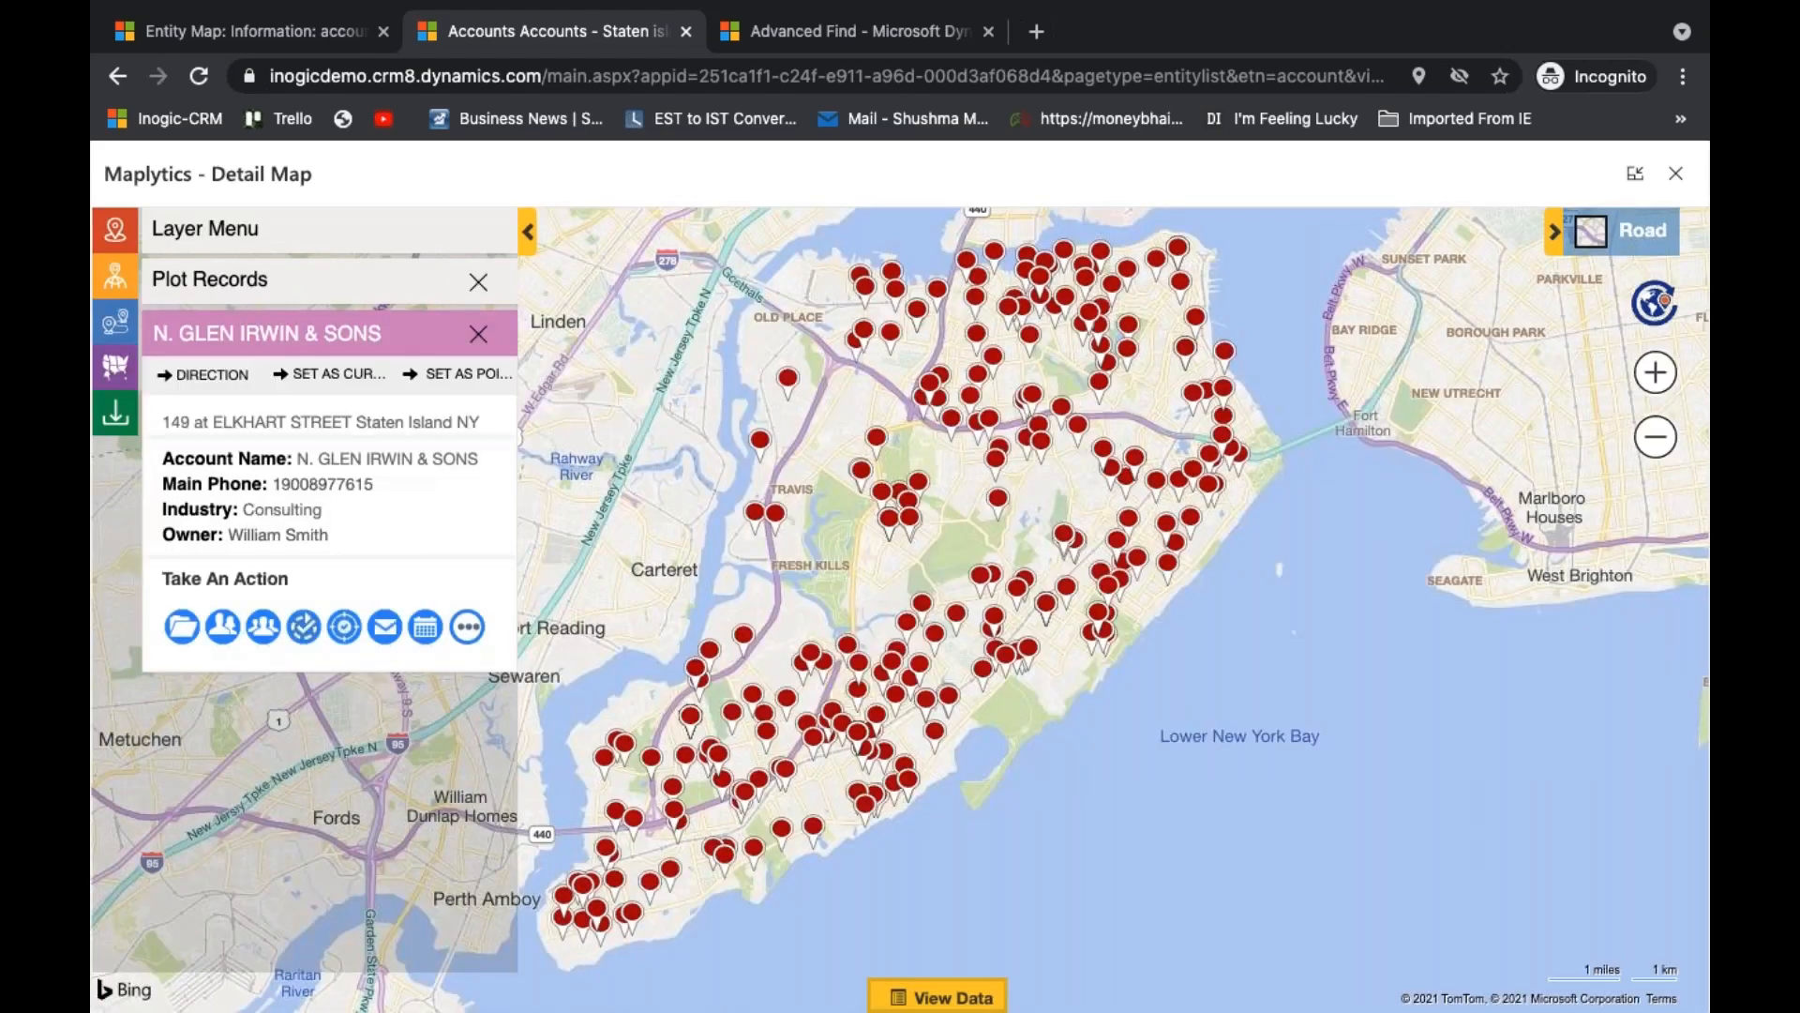
- Change the plotted data source to the Check-In entity with the My team's pending Check-Ins view and run the search
left_click(376, 293)
scroll(256, 773, "down", 3)
left_click(246, 656)
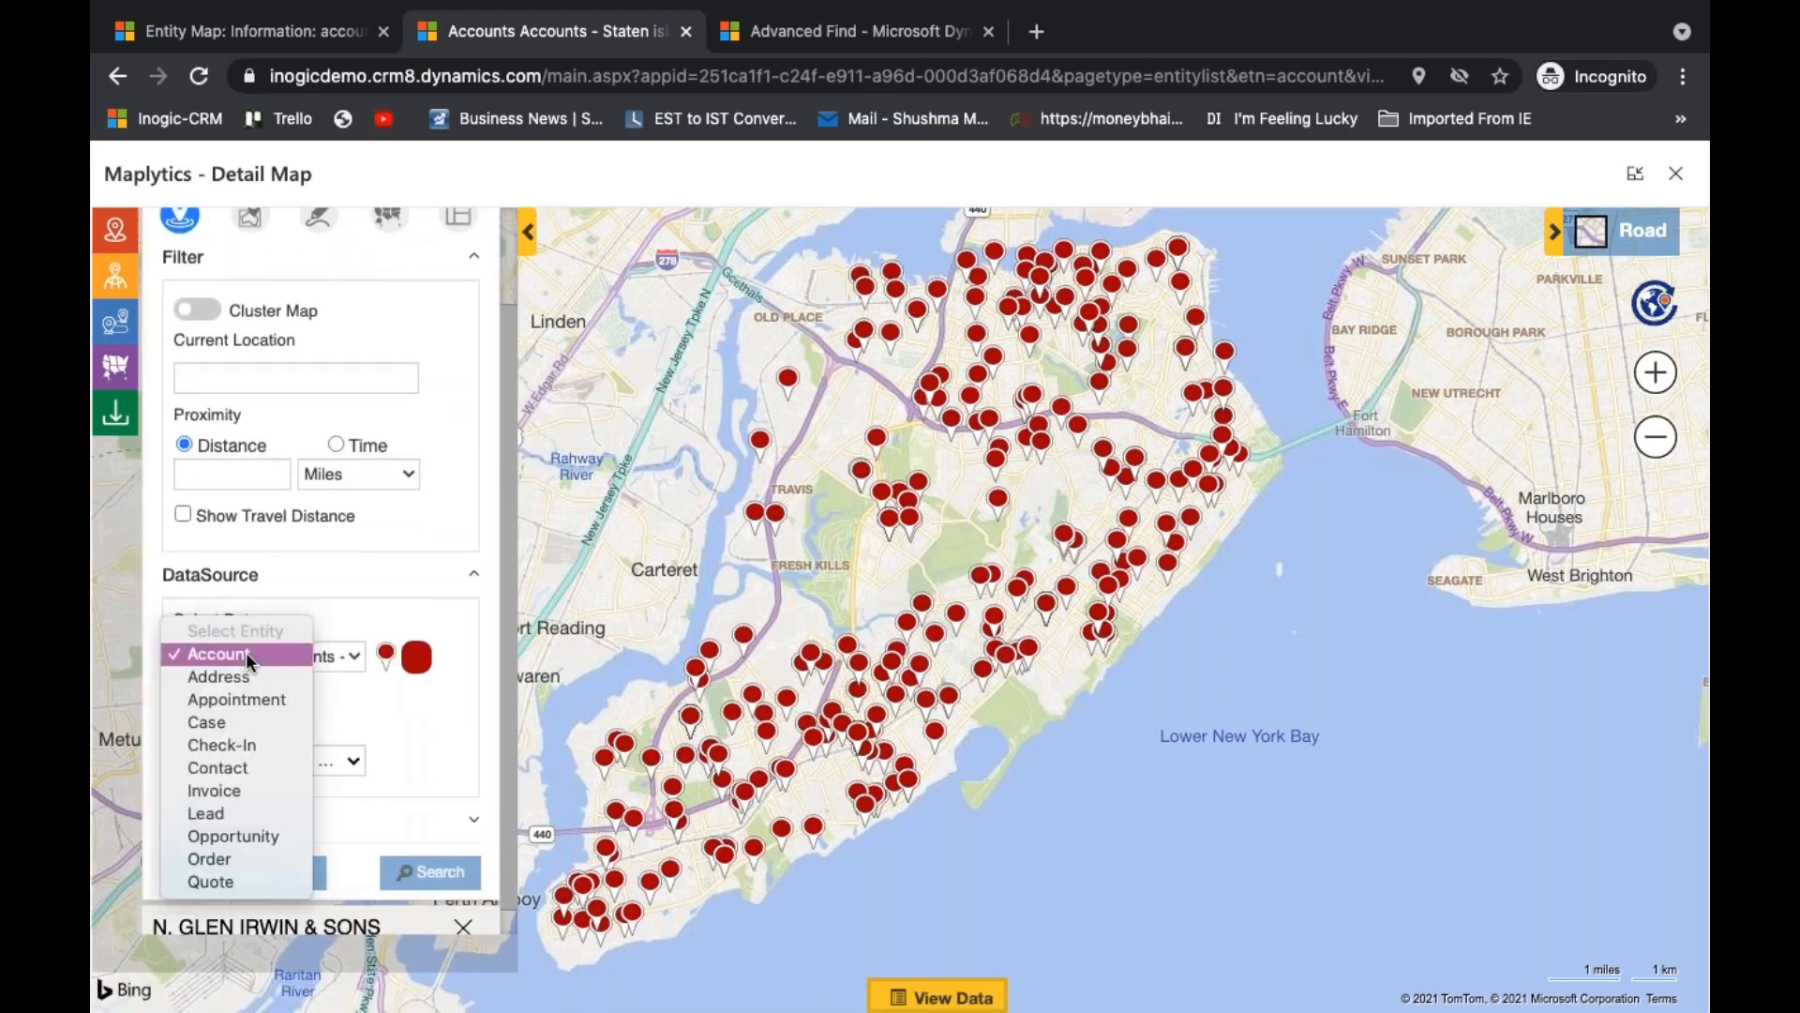
left_click(252, 746)
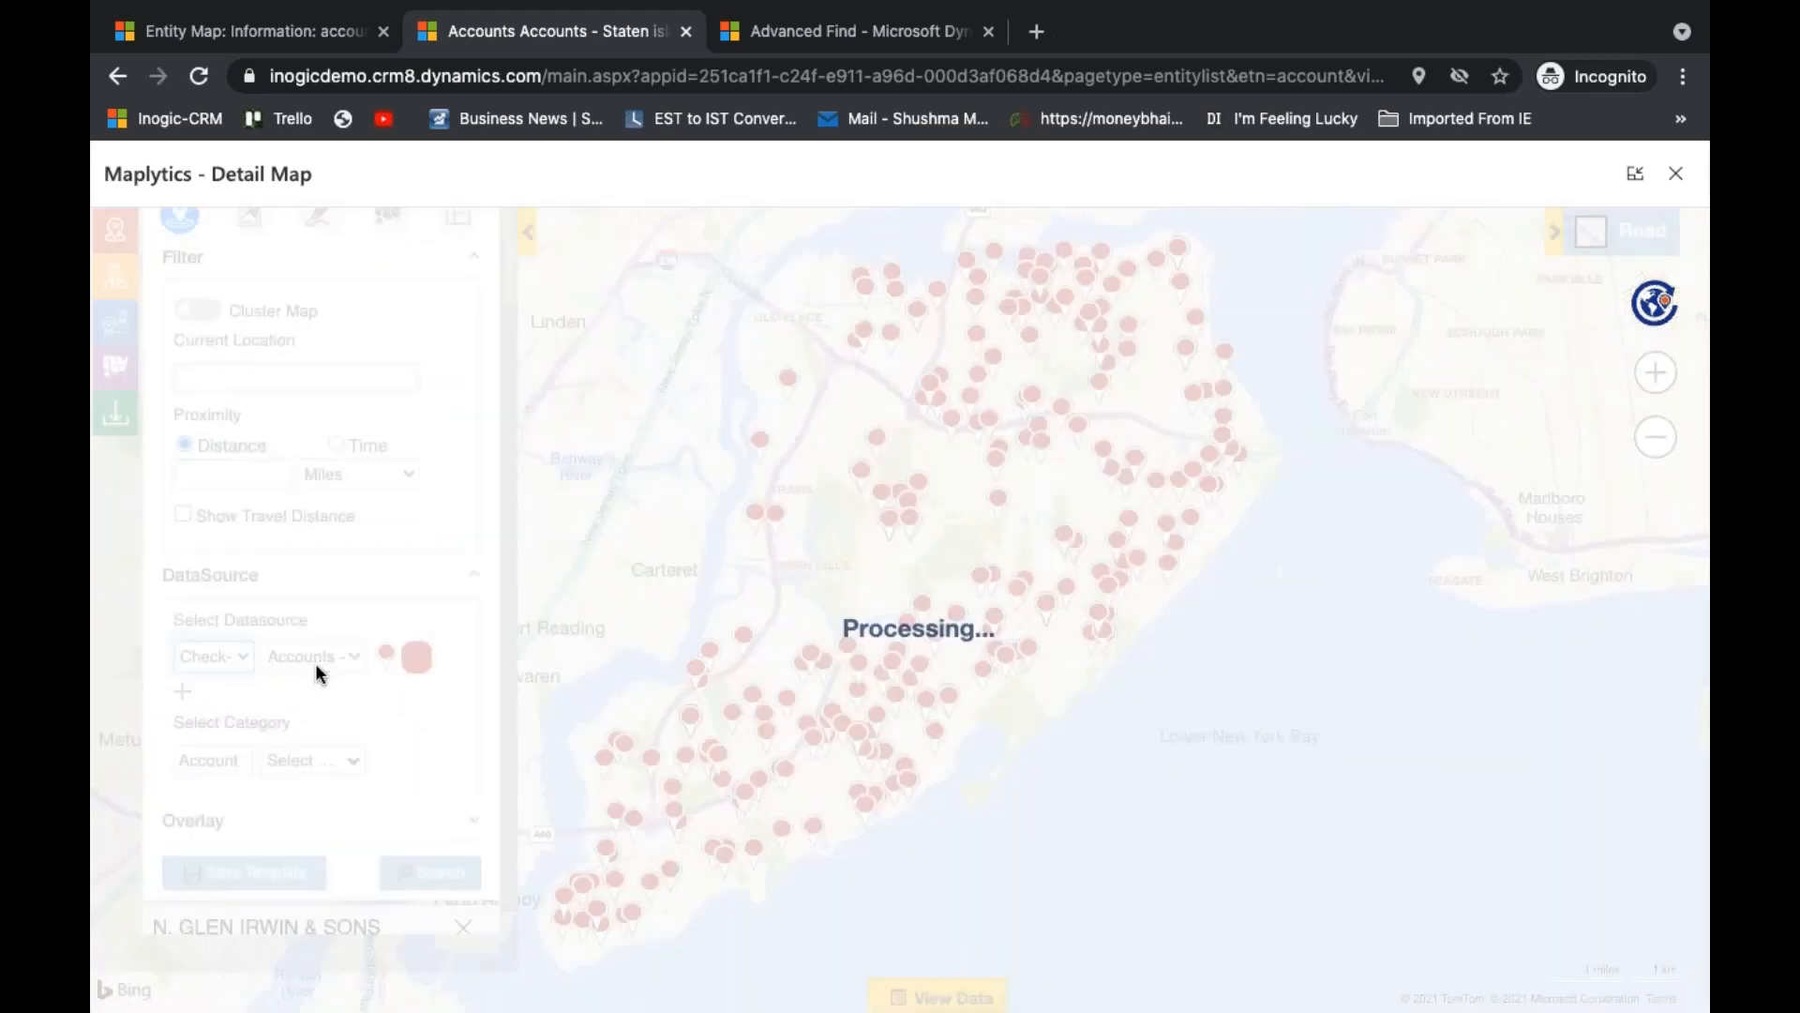
left_click(315, 662)
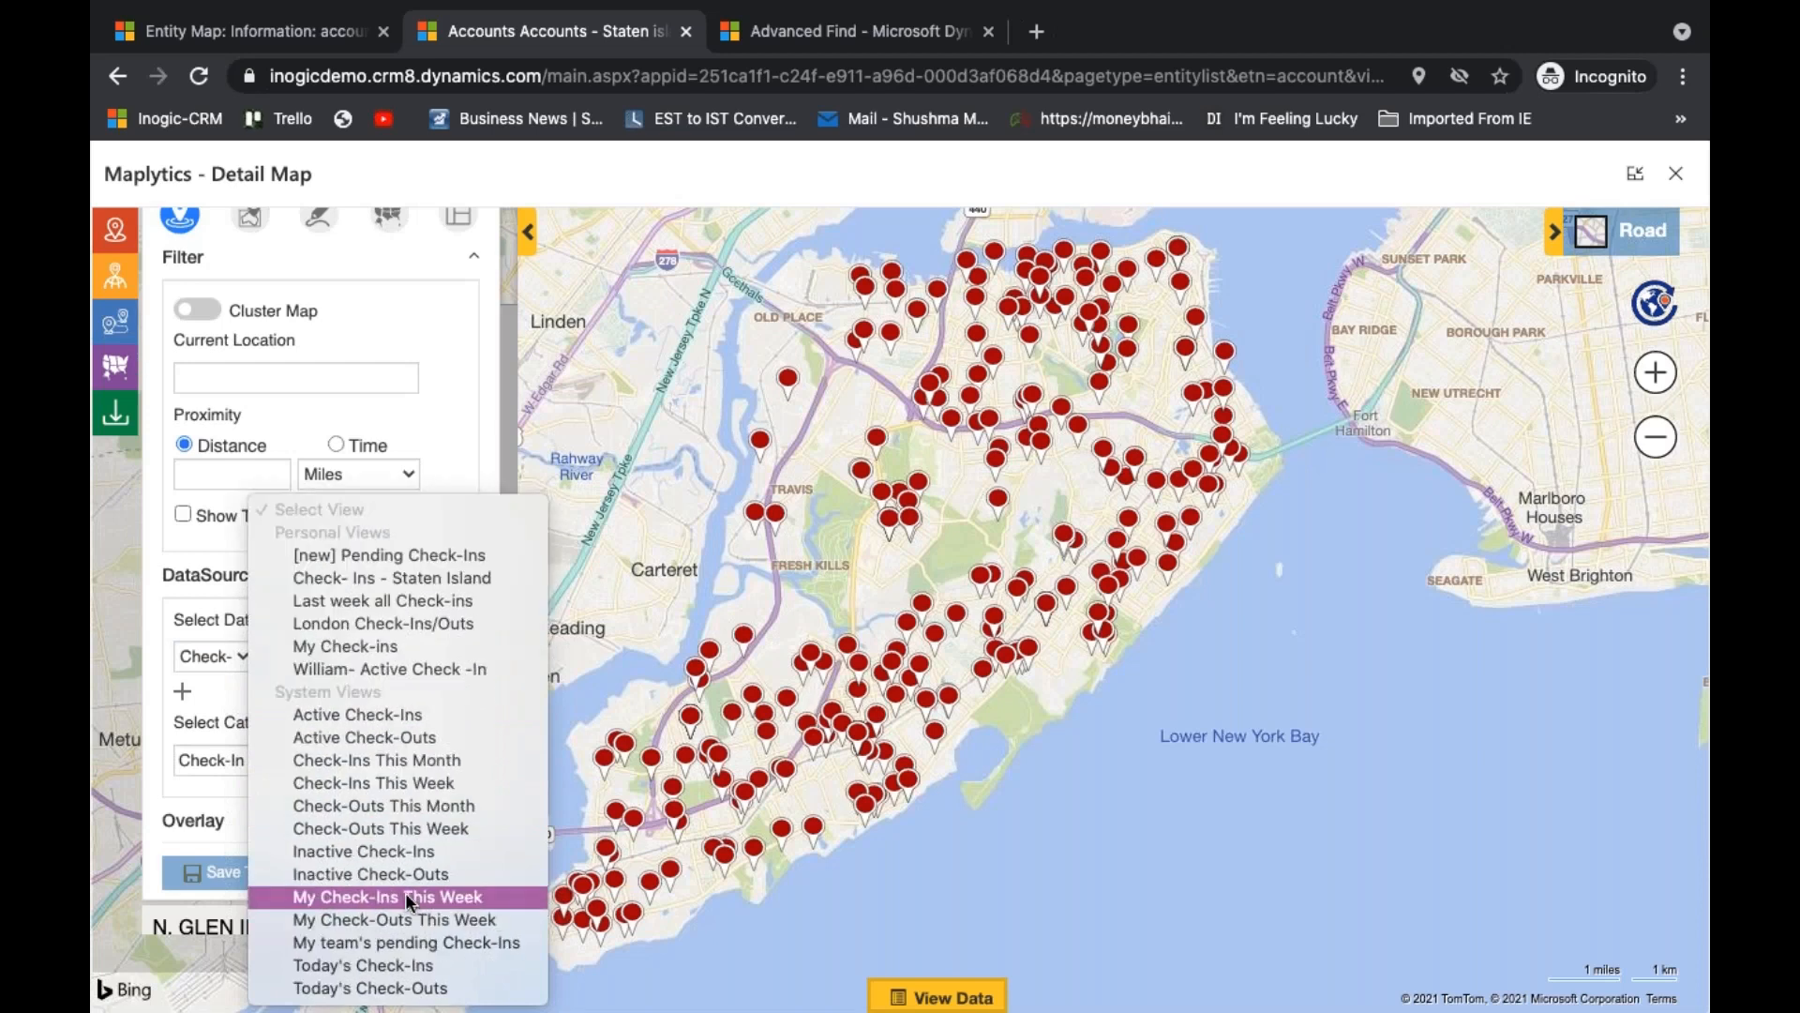
left_click(495, 941)
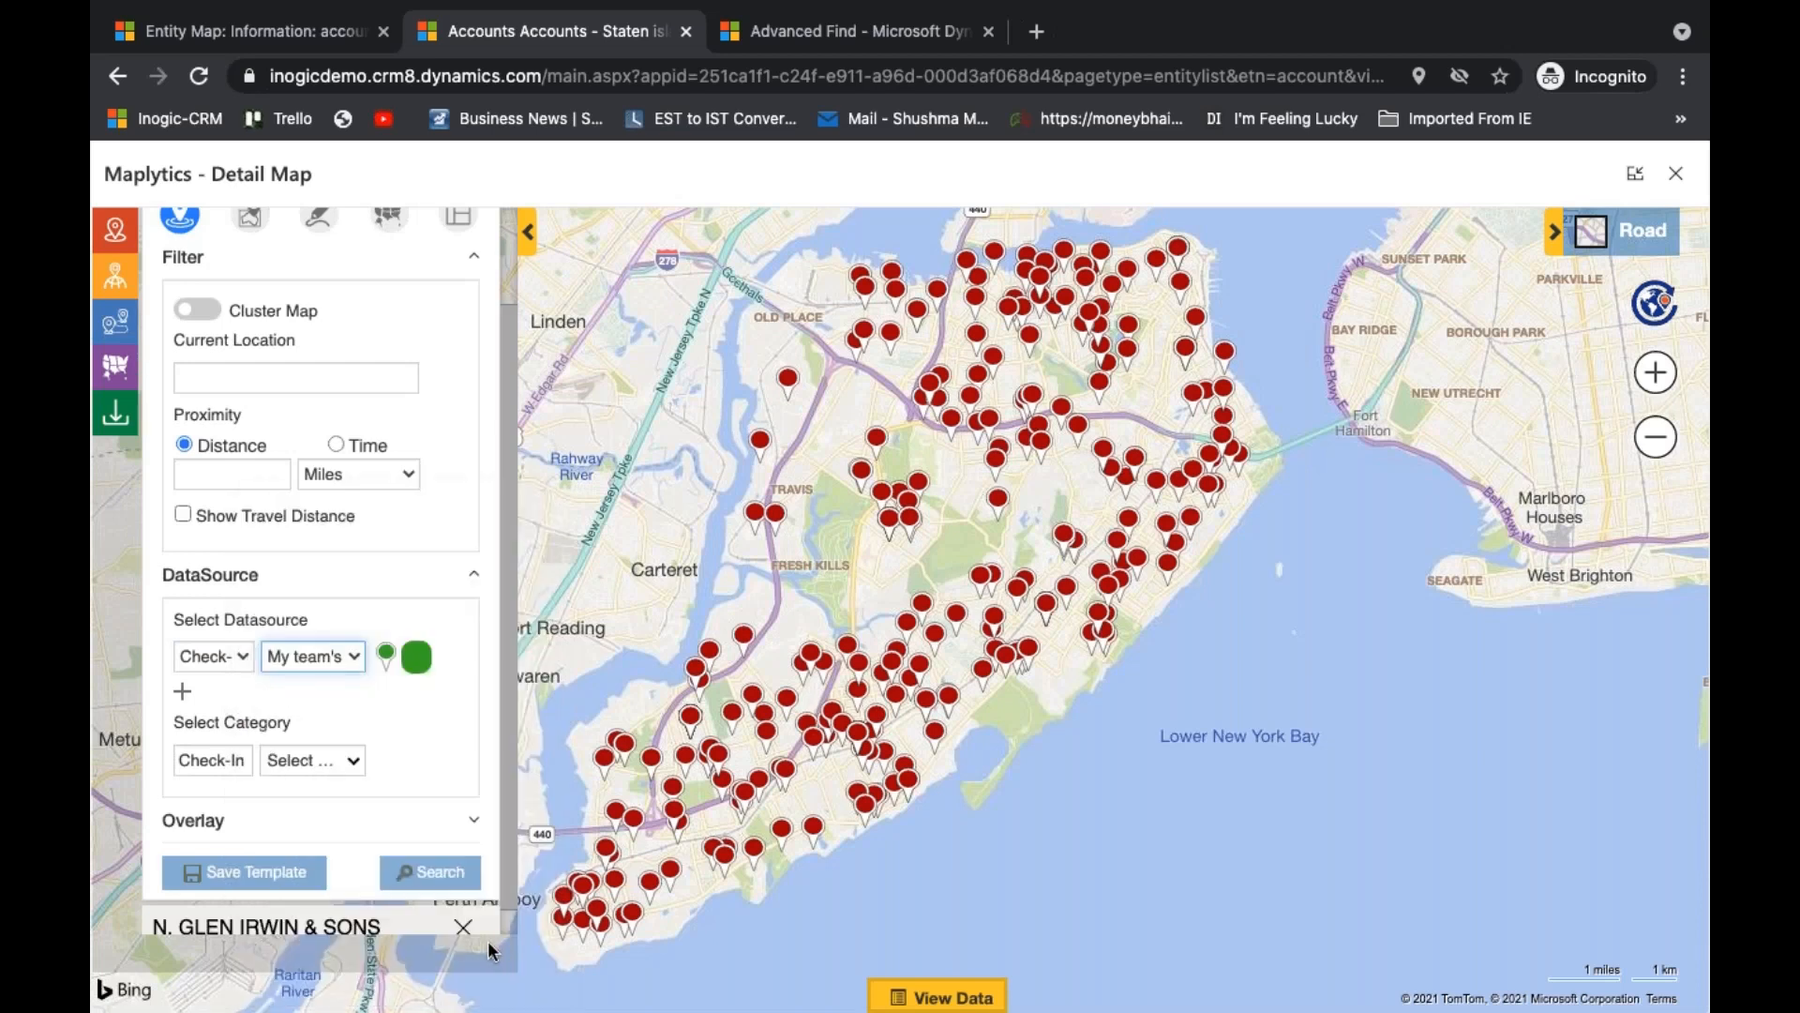
left_click(439, 881)
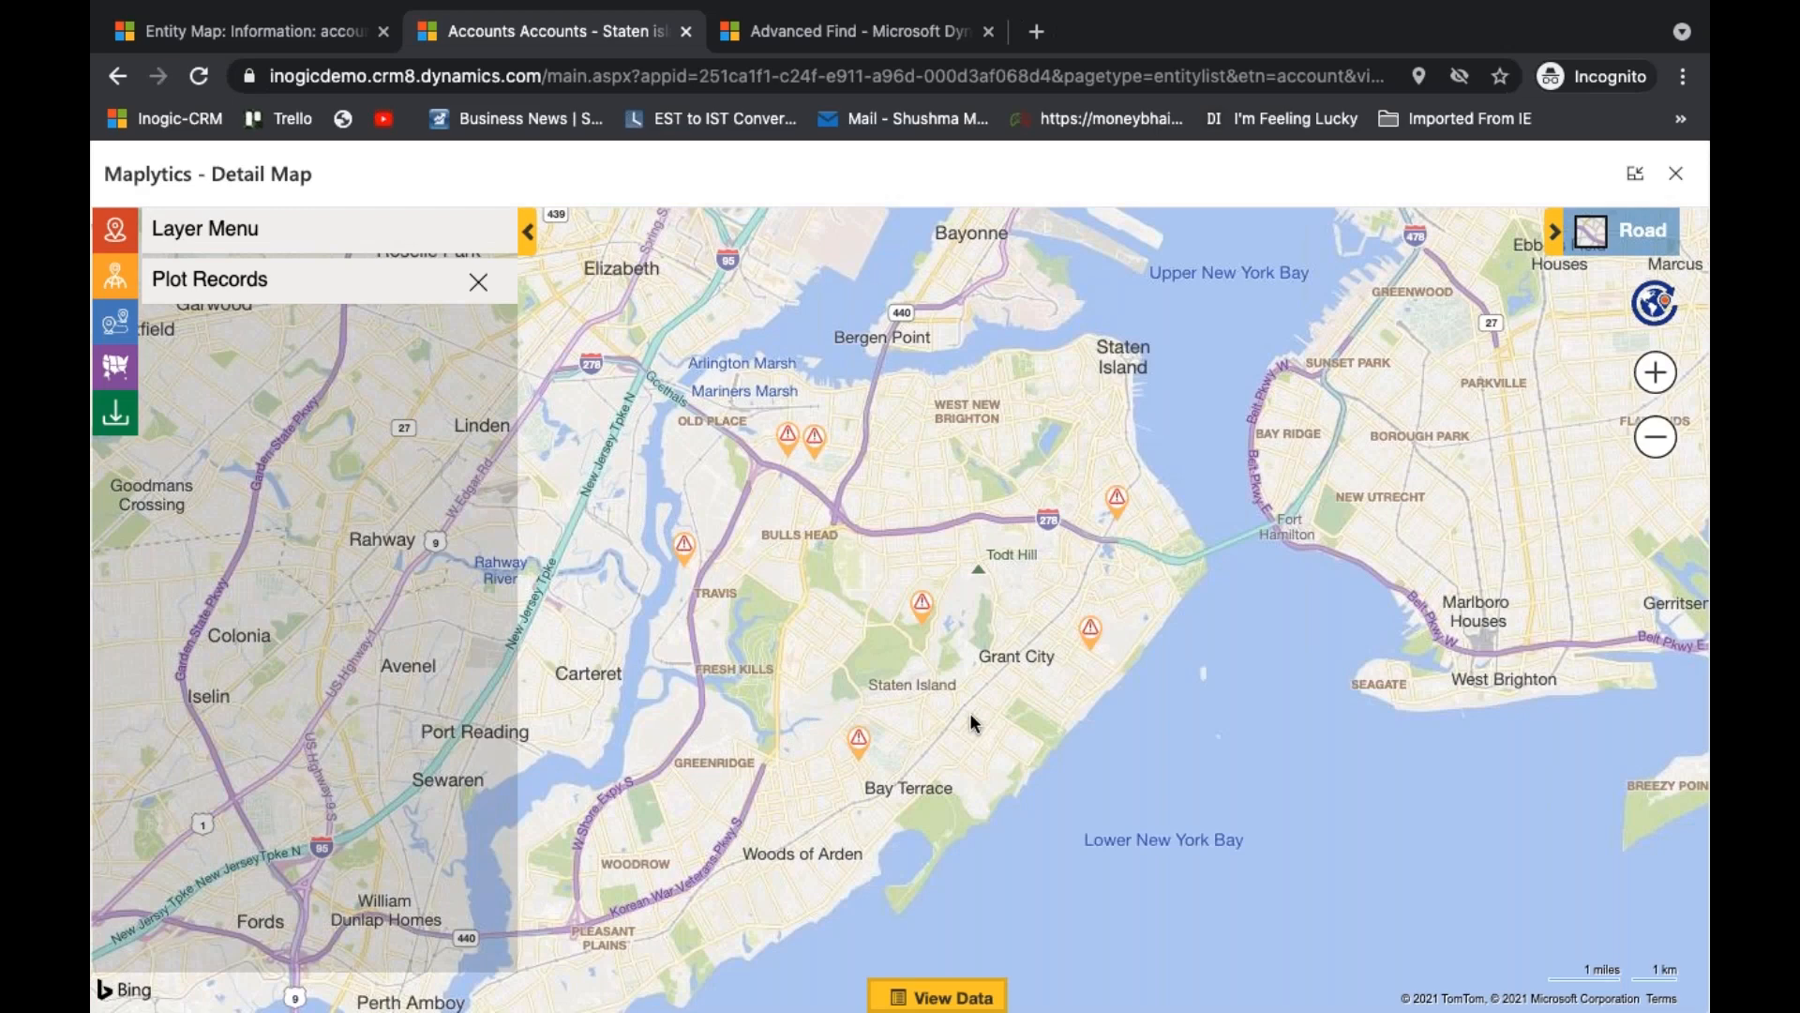
- Open the Approve / Reject form for the pending check-in near Grant City, choose Approve and close the form
mouse_move(1089, 631)
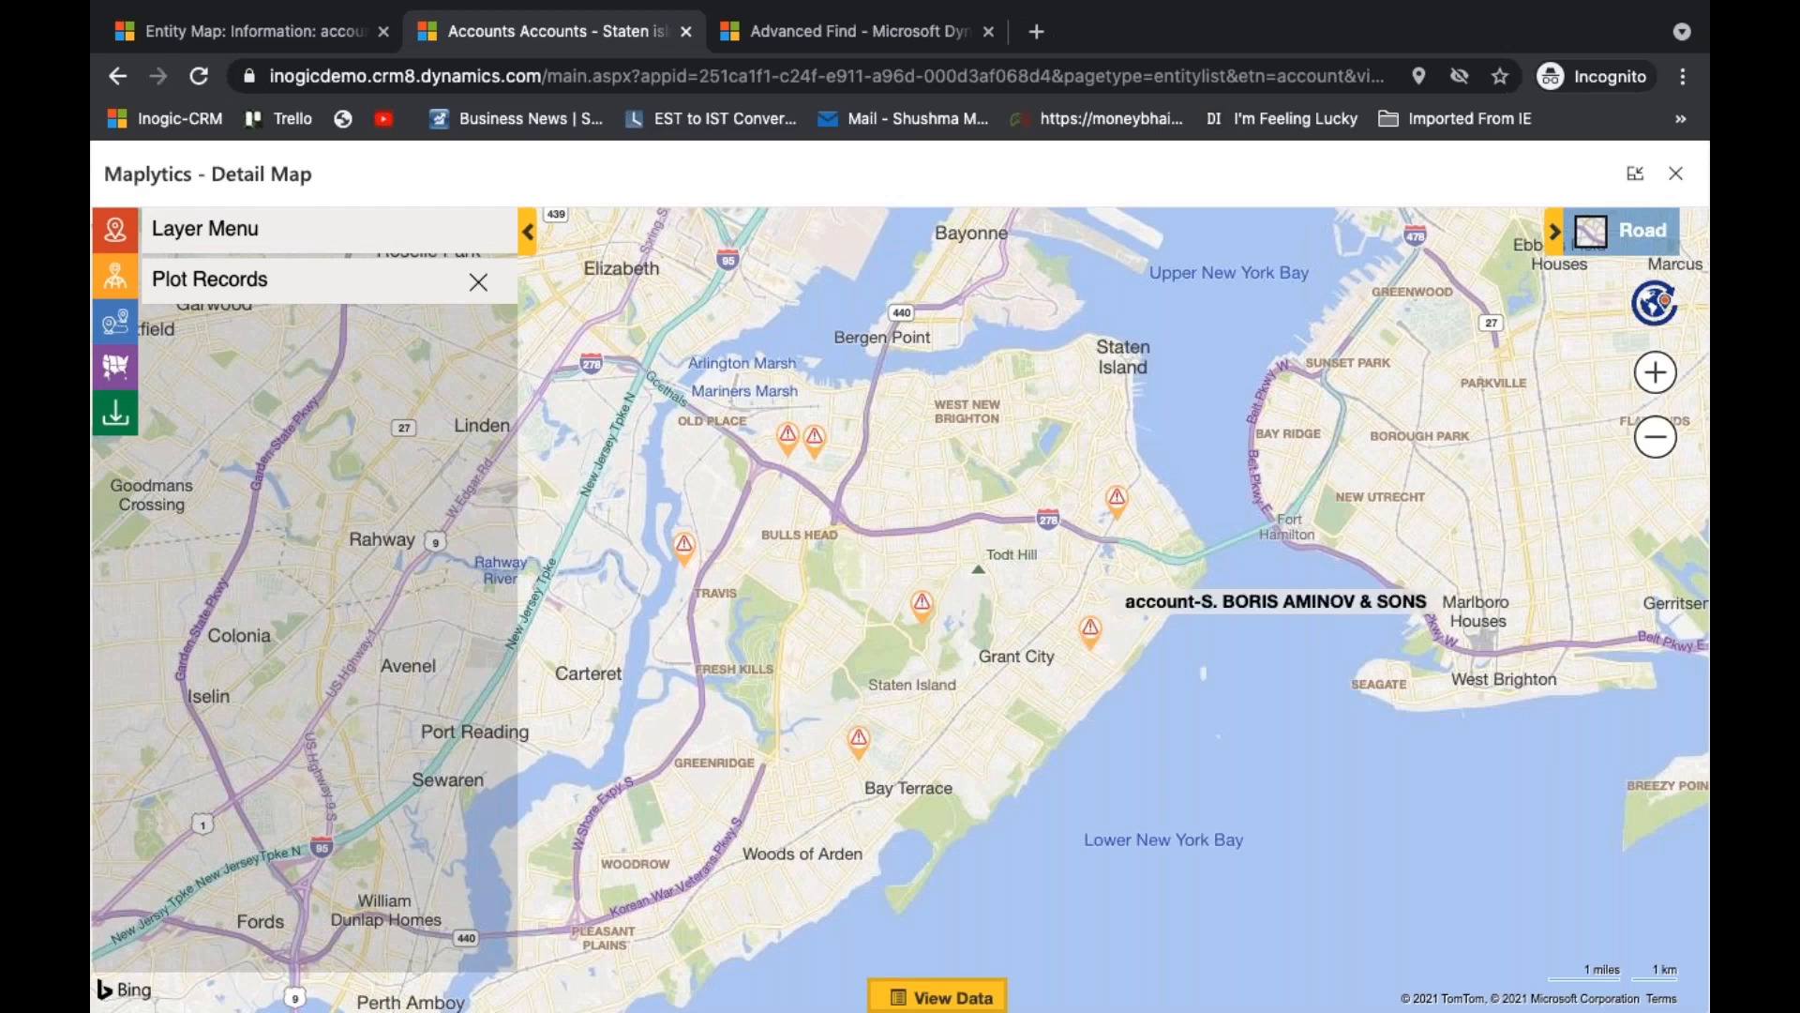
left_click(1090, 630)
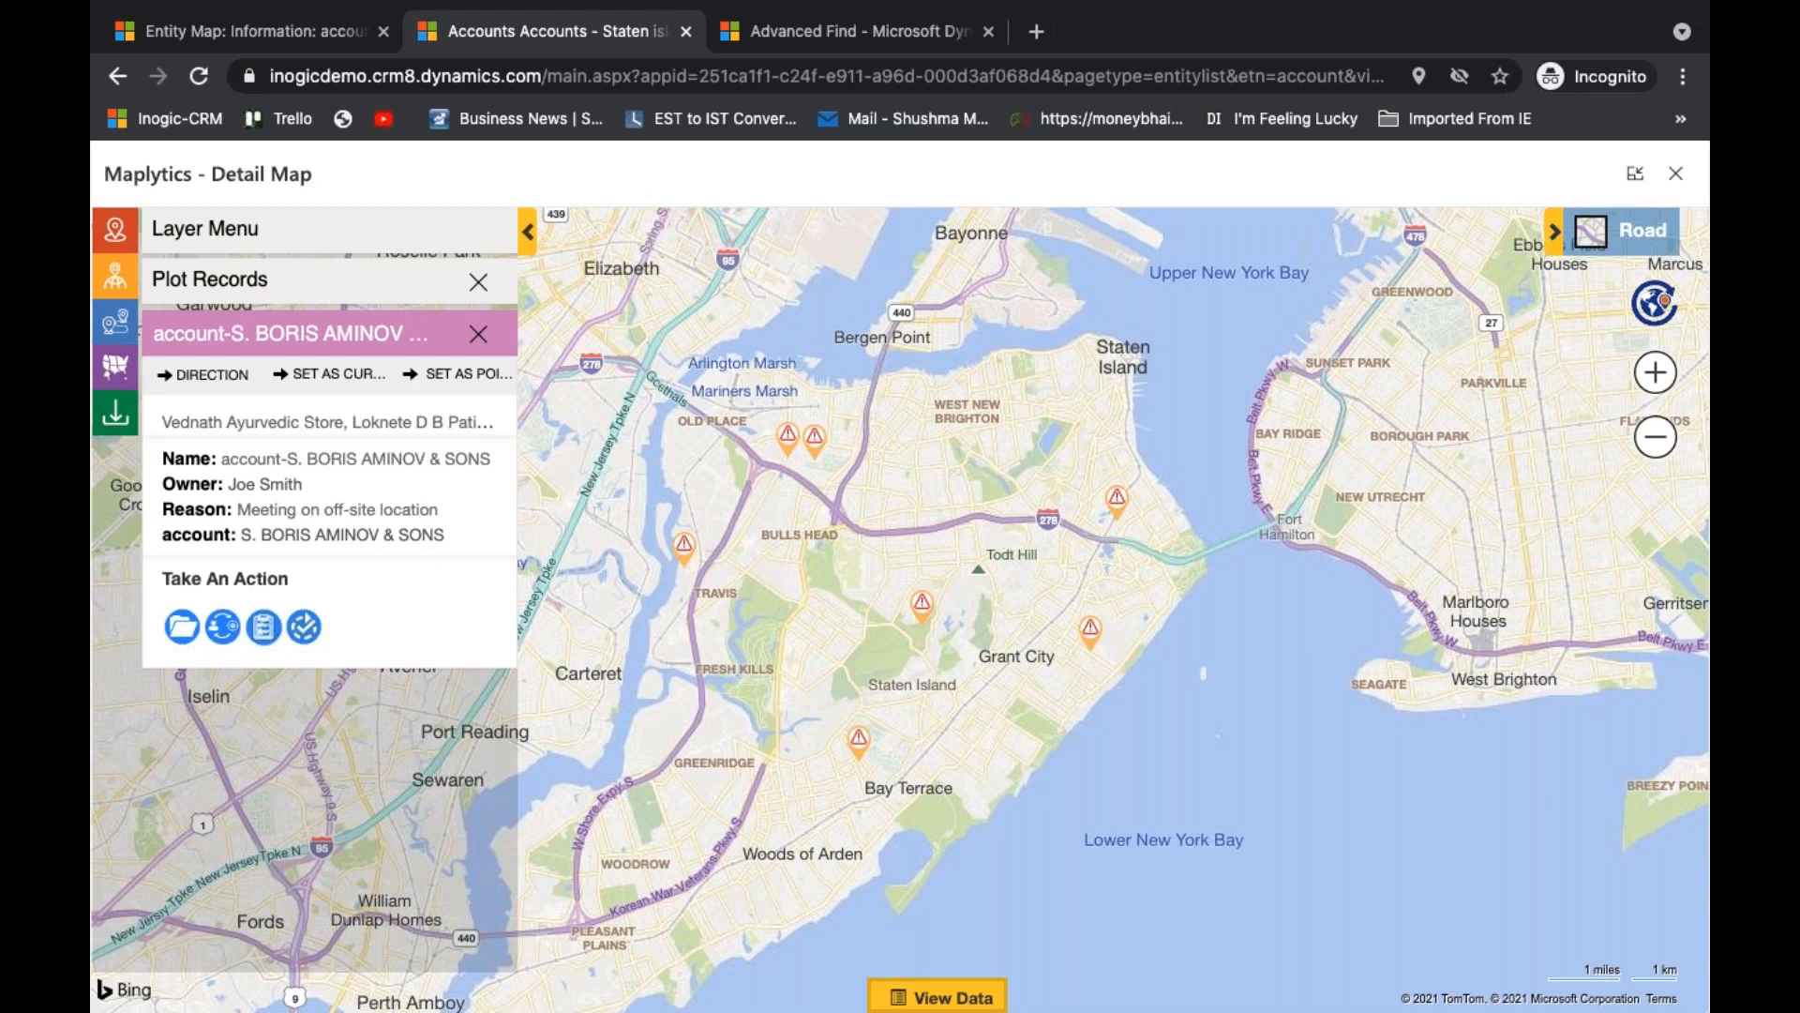
left_click(262, 633)
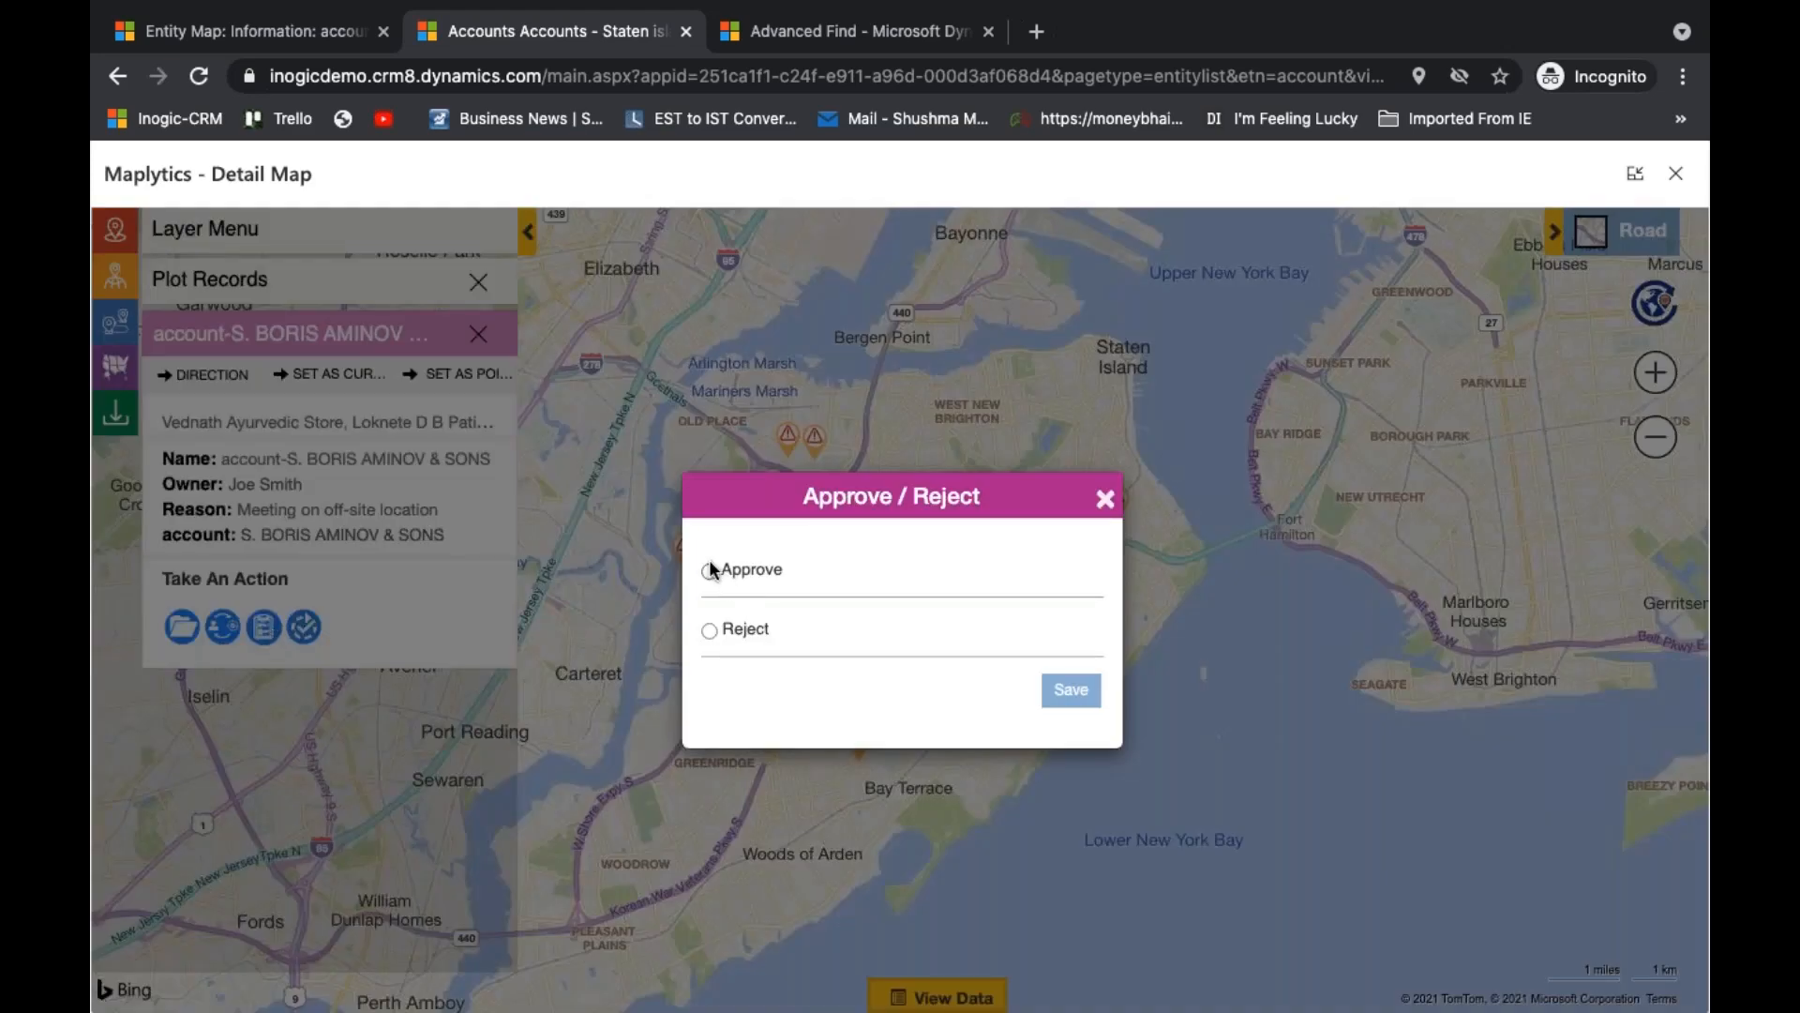
left_click(710, 569)
left_click(1073, 698)
left_click(1105, 498)
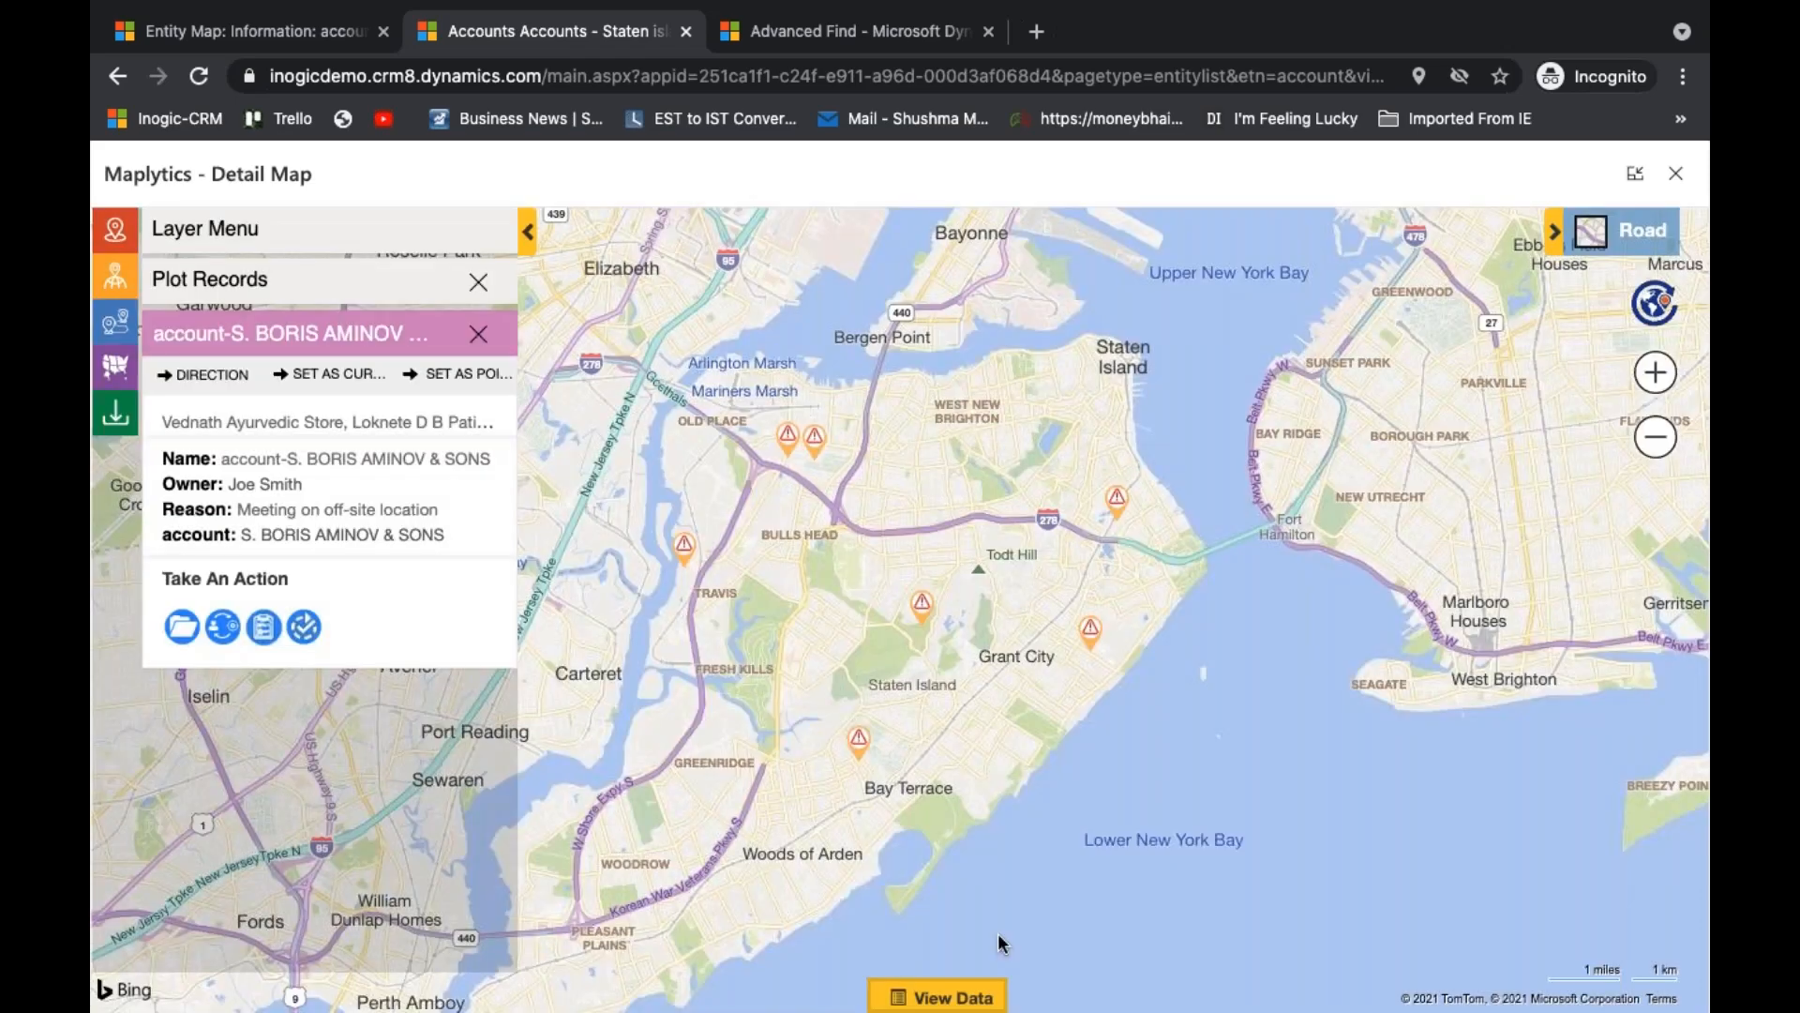
- Show the pending check-ins' data grid, view the mass Approve / Reject options for the selected records and close them
left_click(971, 994)
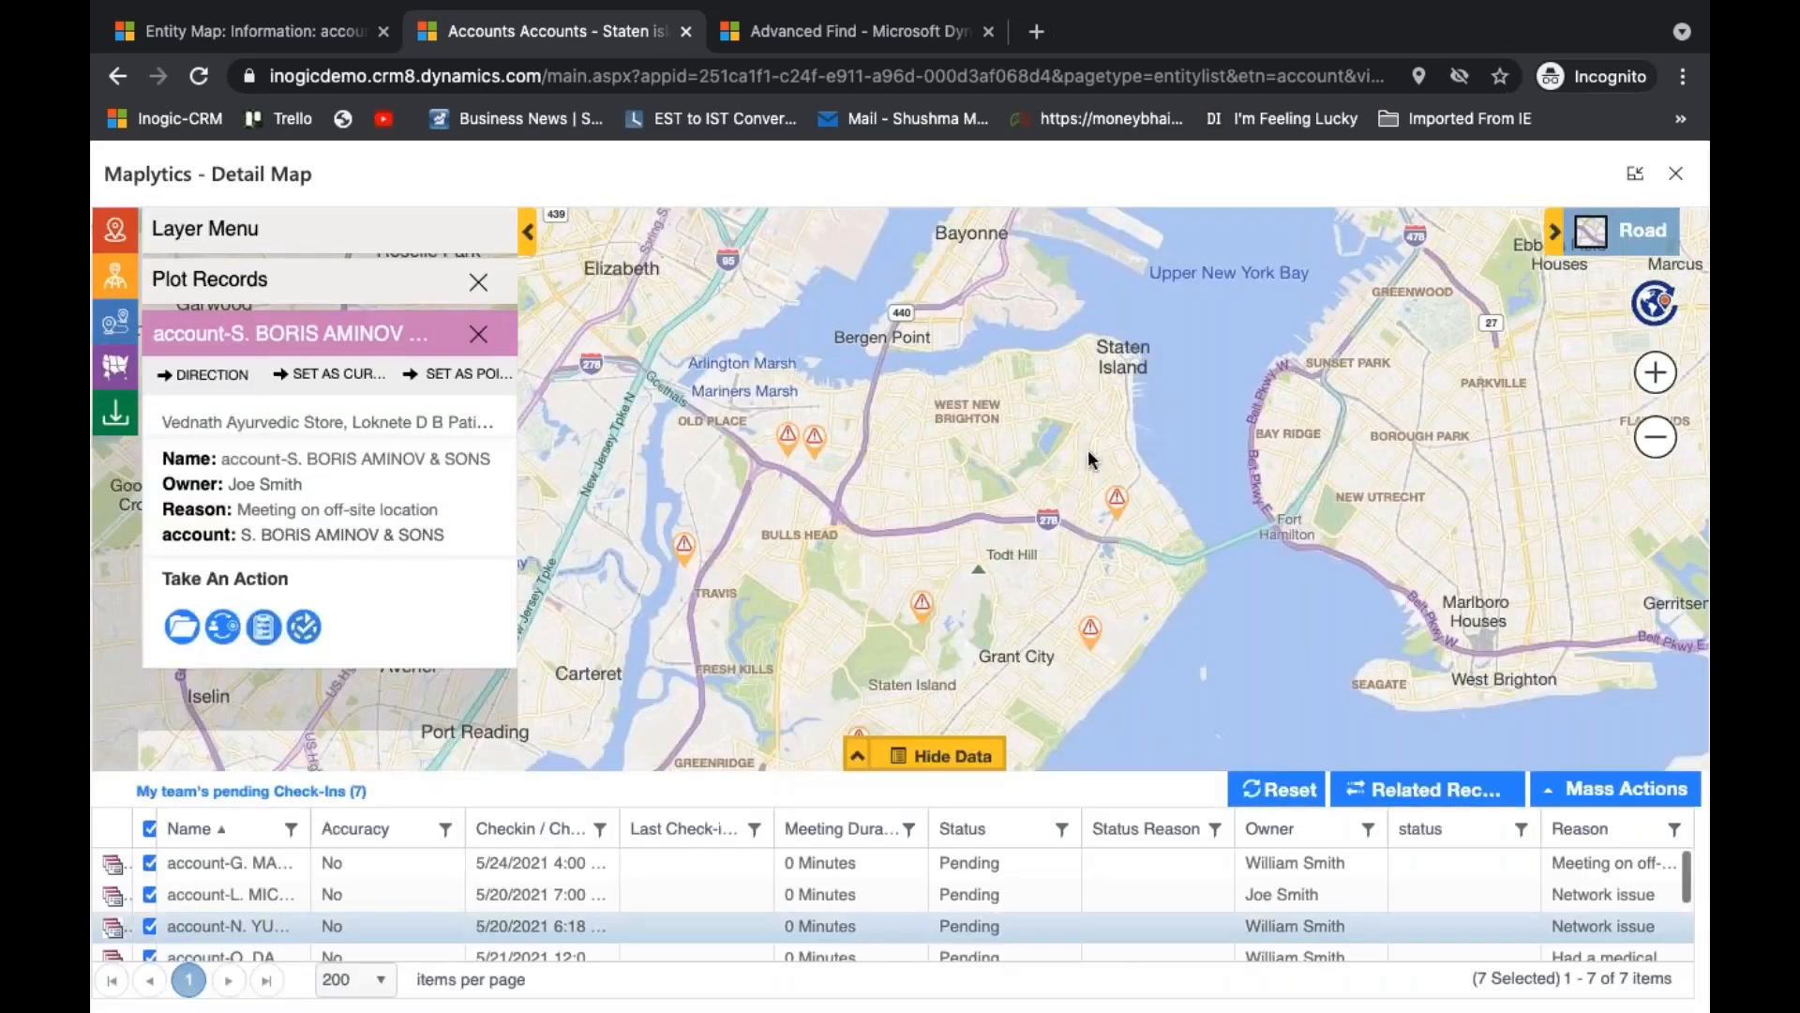
left_click(1579, 793)
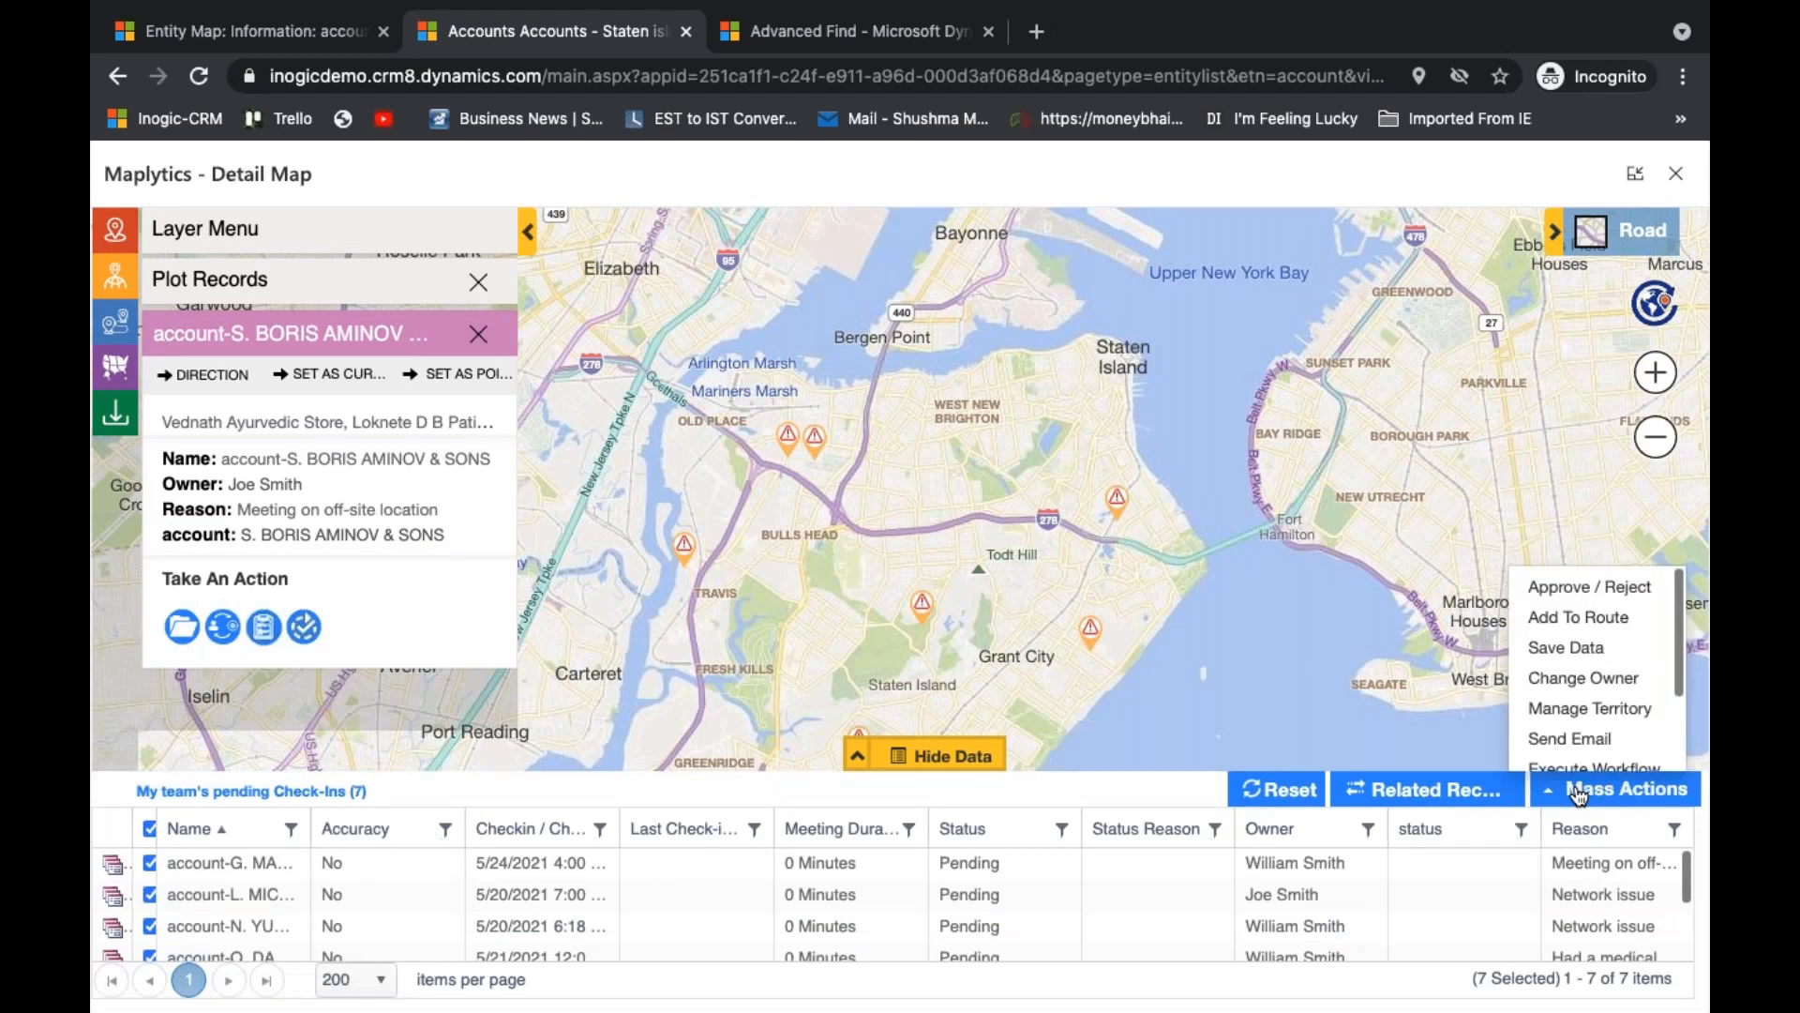
left_click(1584, 588)
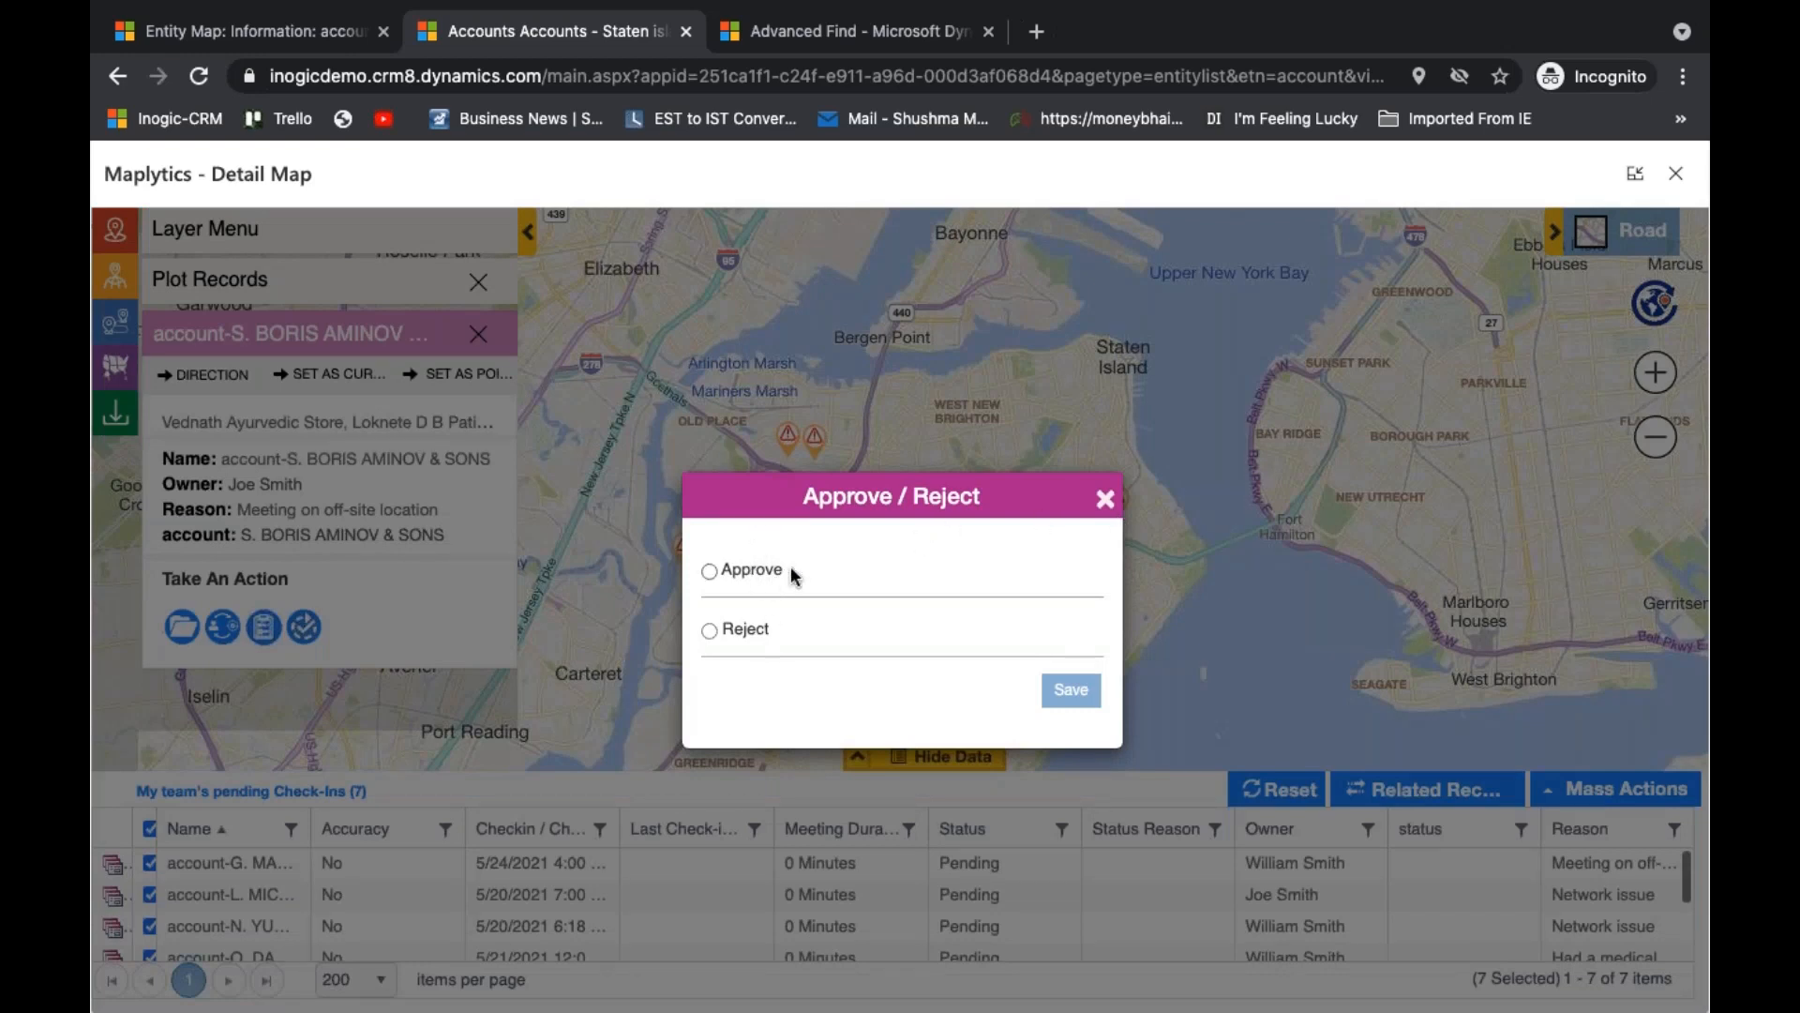
left_click(1106, 499)
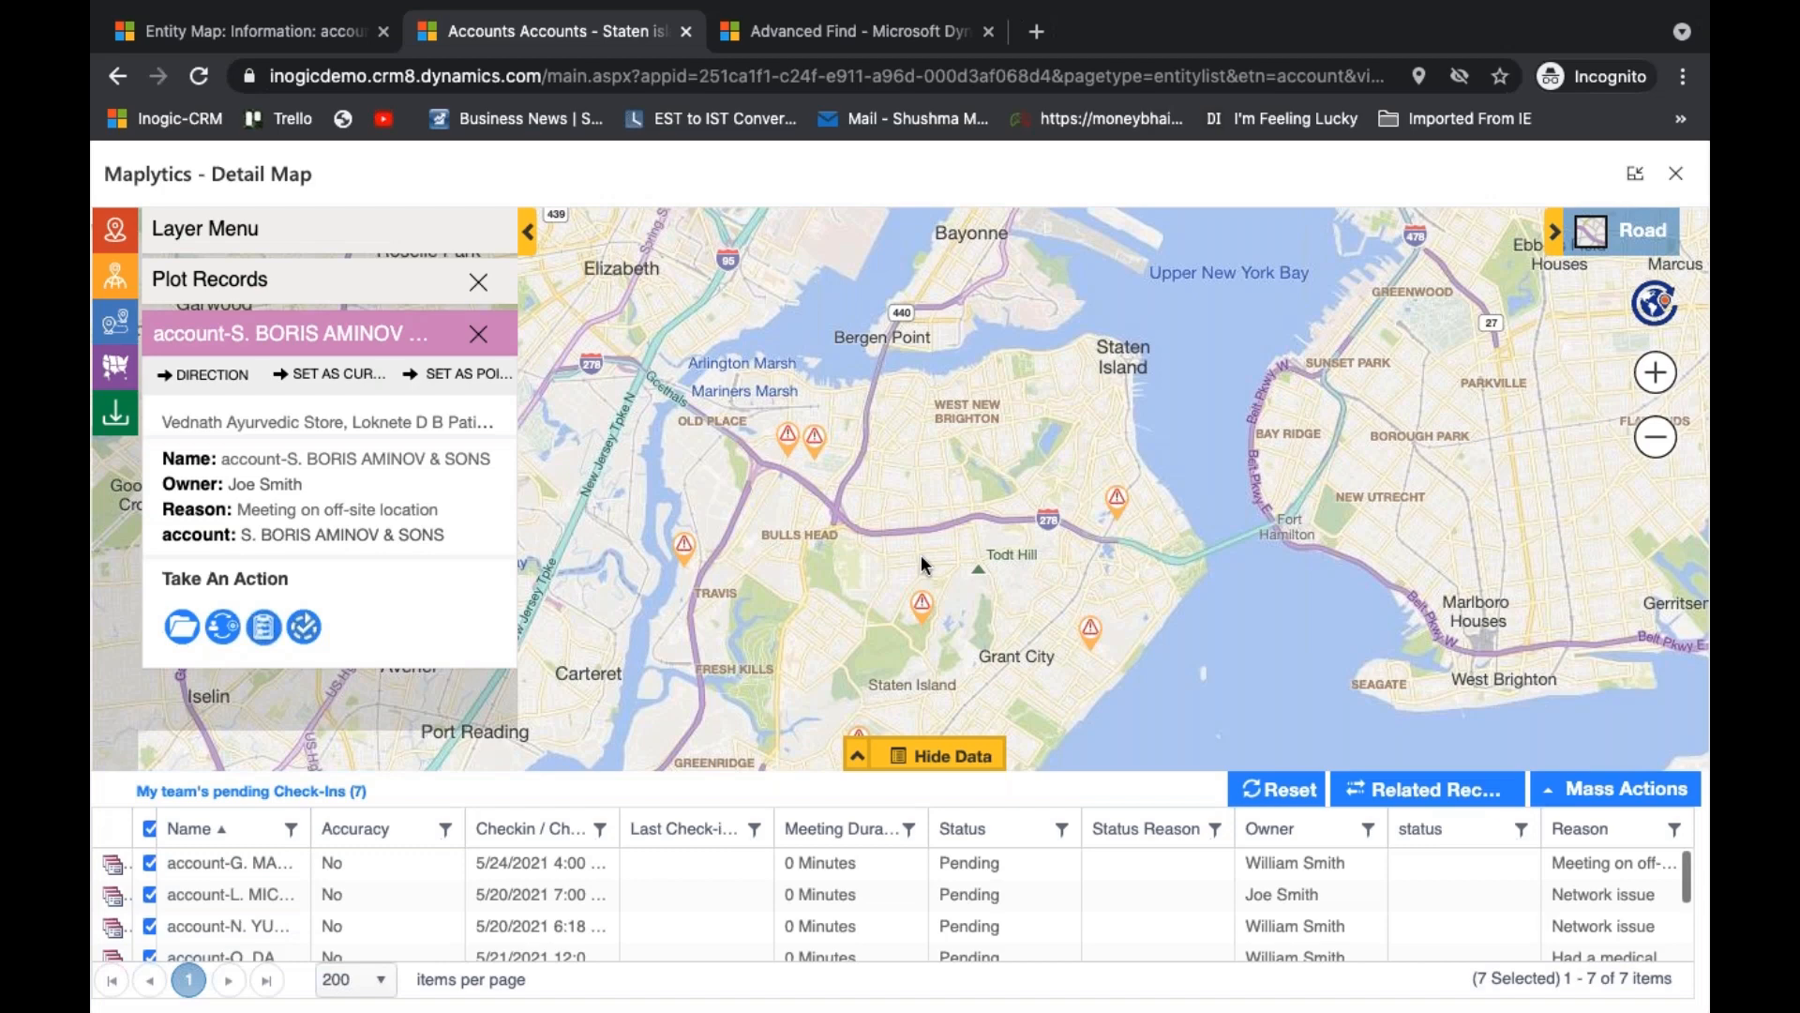
- Close the Detail Map and show the Accounts - Staten island list as an embedded map
left_click(1679, 178)
left_click(682, 291)
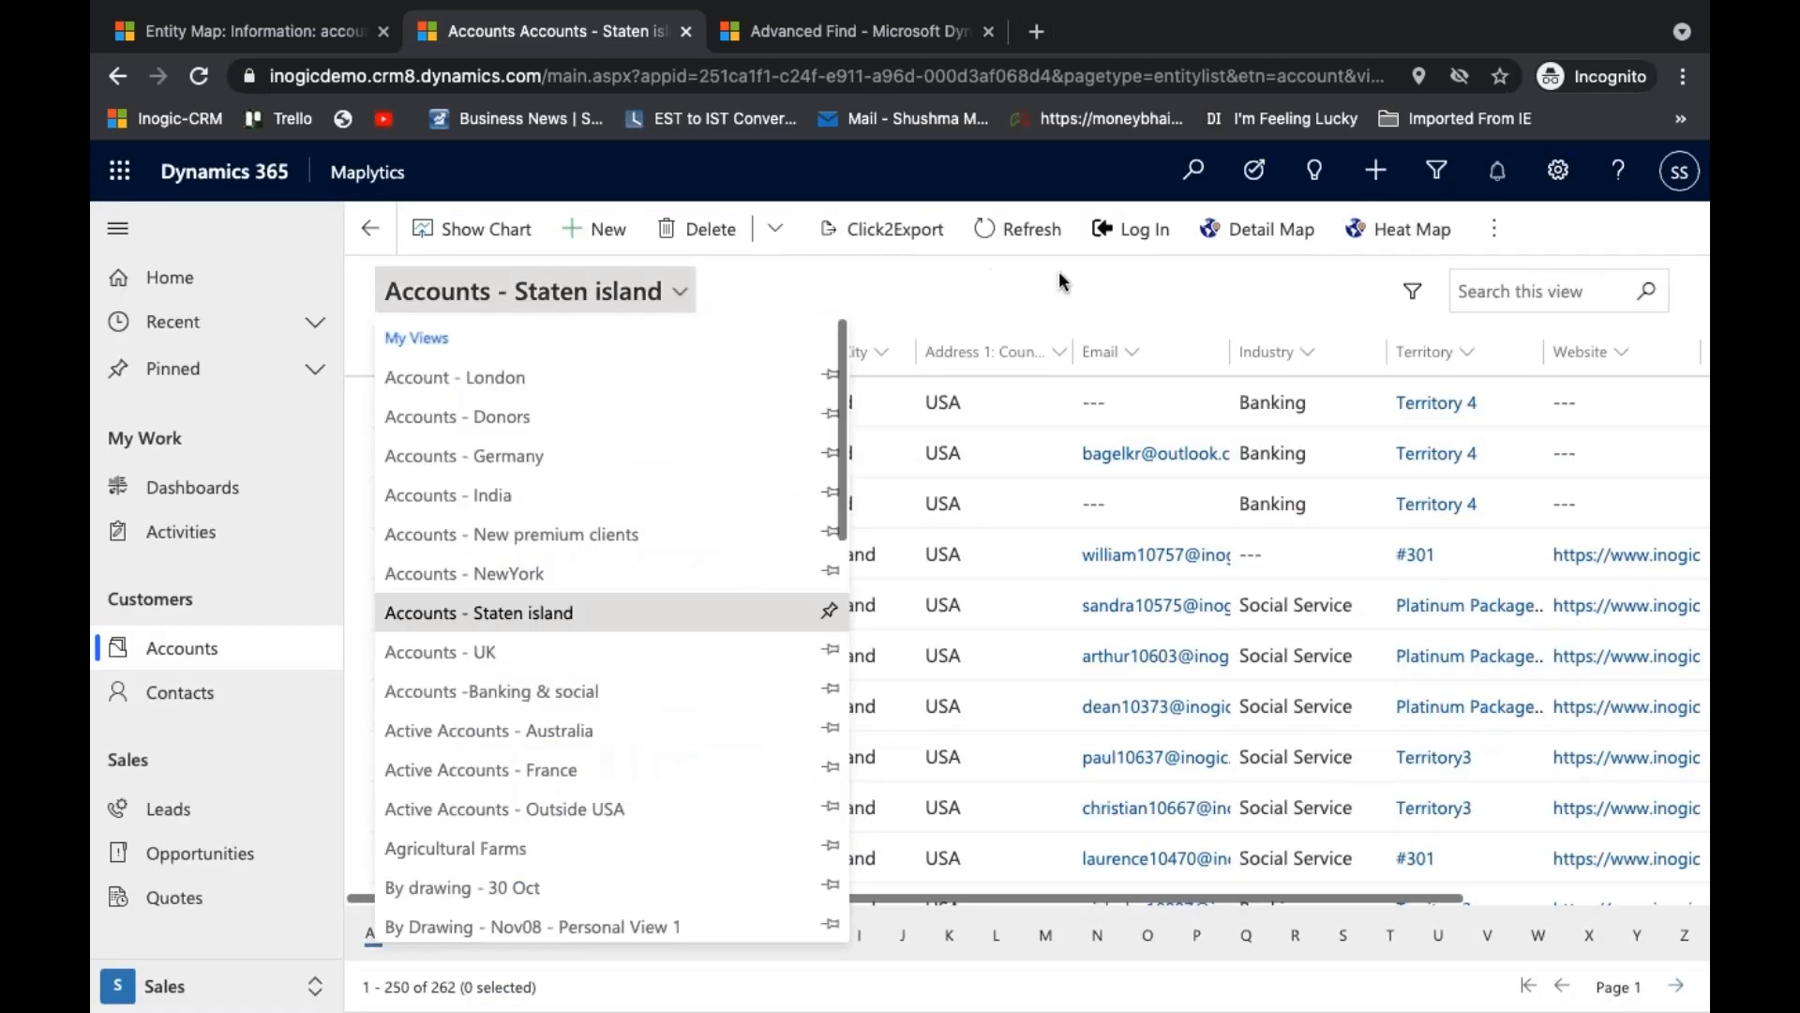
left_click(1060, 272)
left_click(1495, 229)
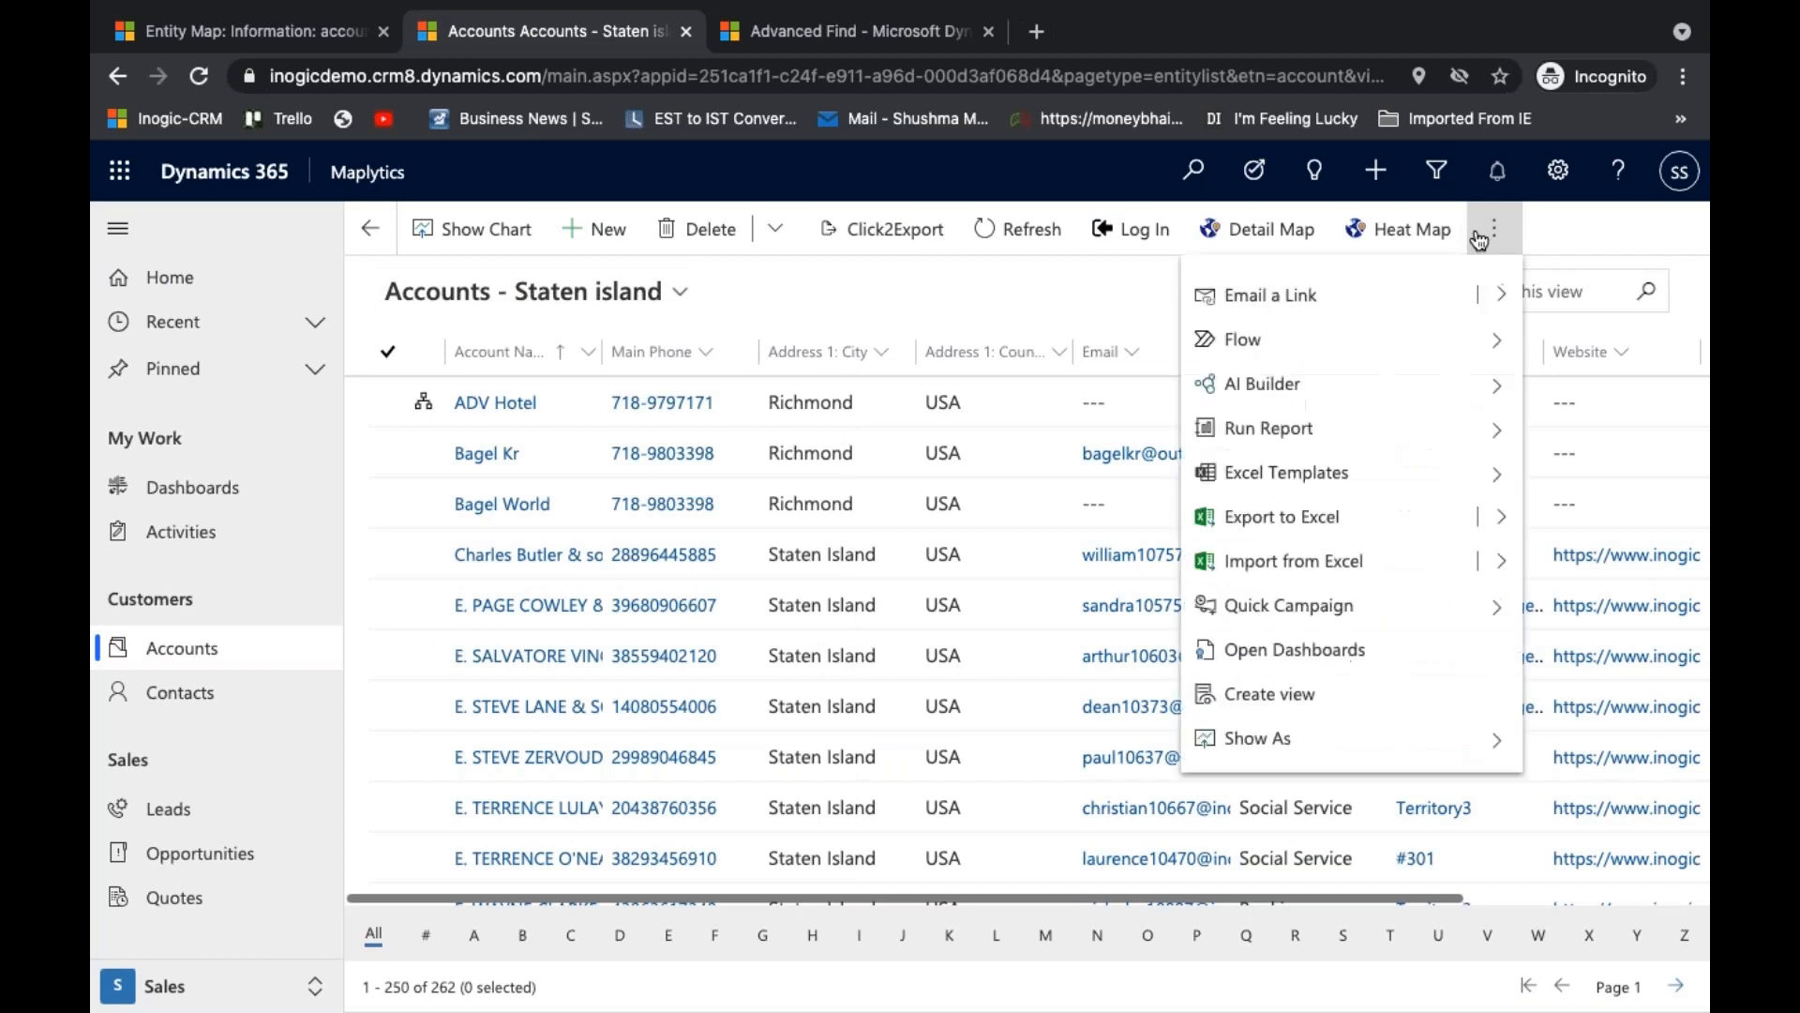
left_click(1322, 736)
left_click(1303, 347)
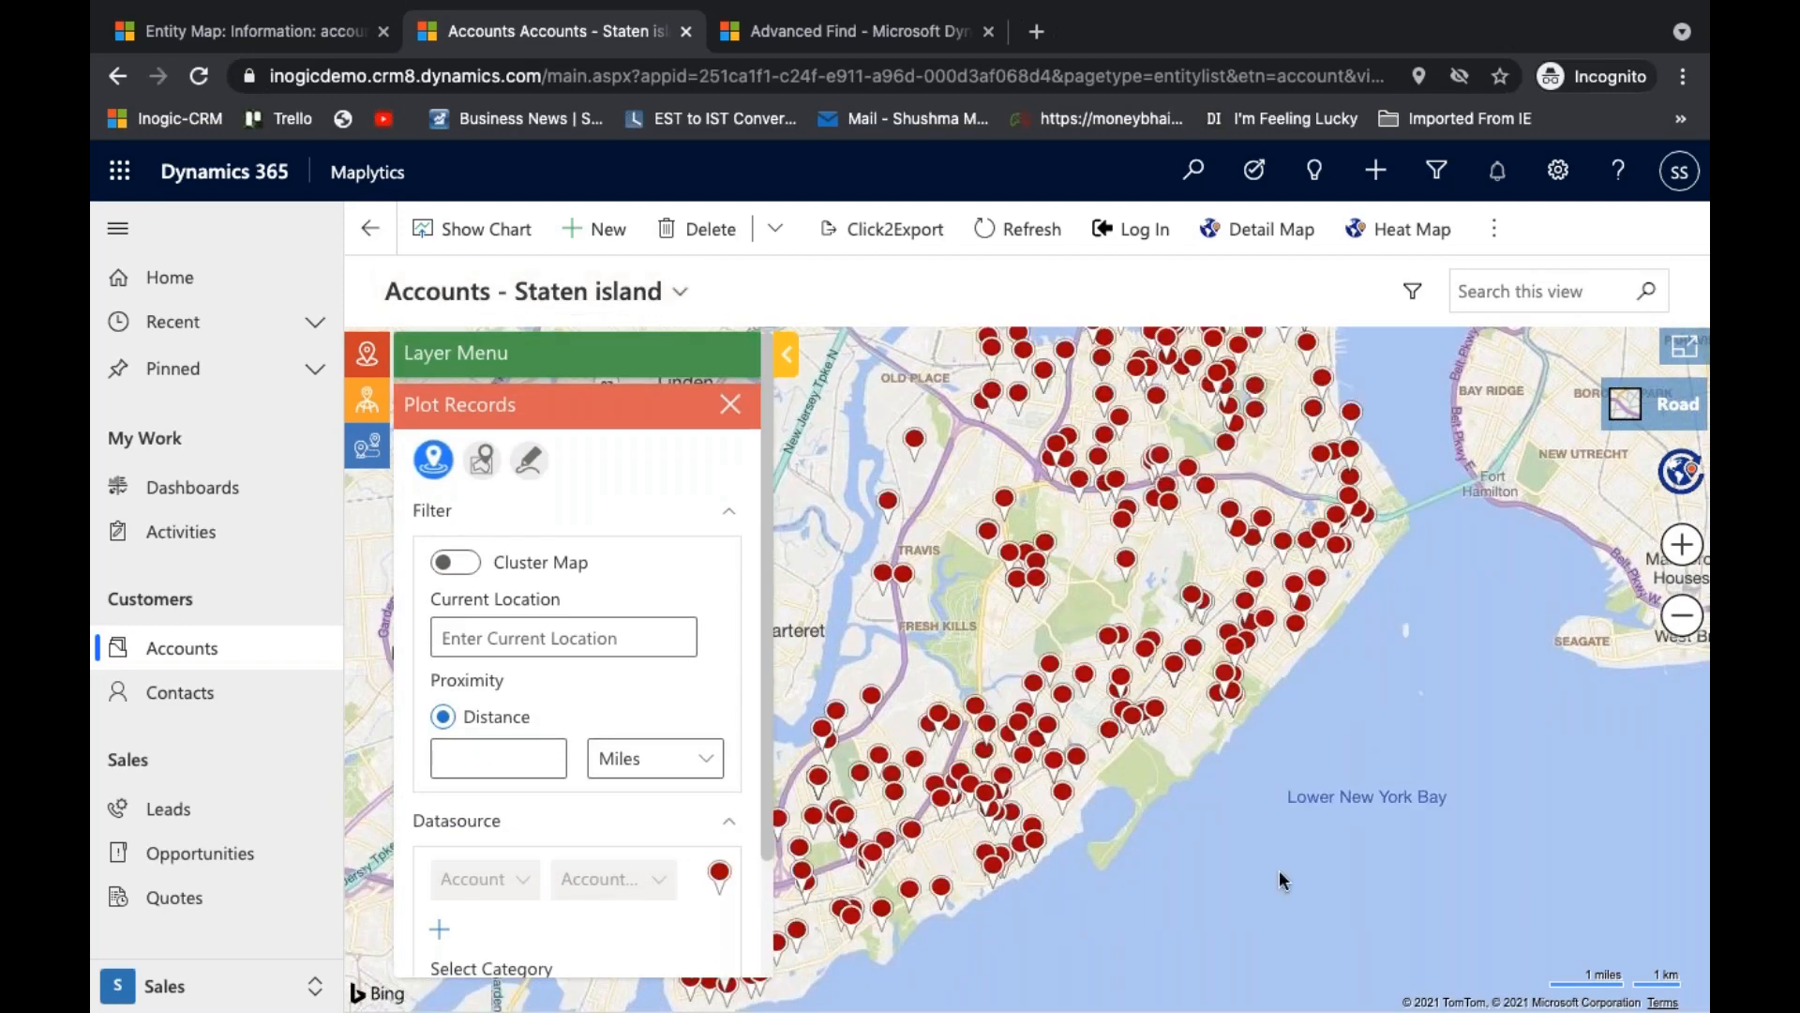
left_click_drag(1315, 884, 1395, 898)
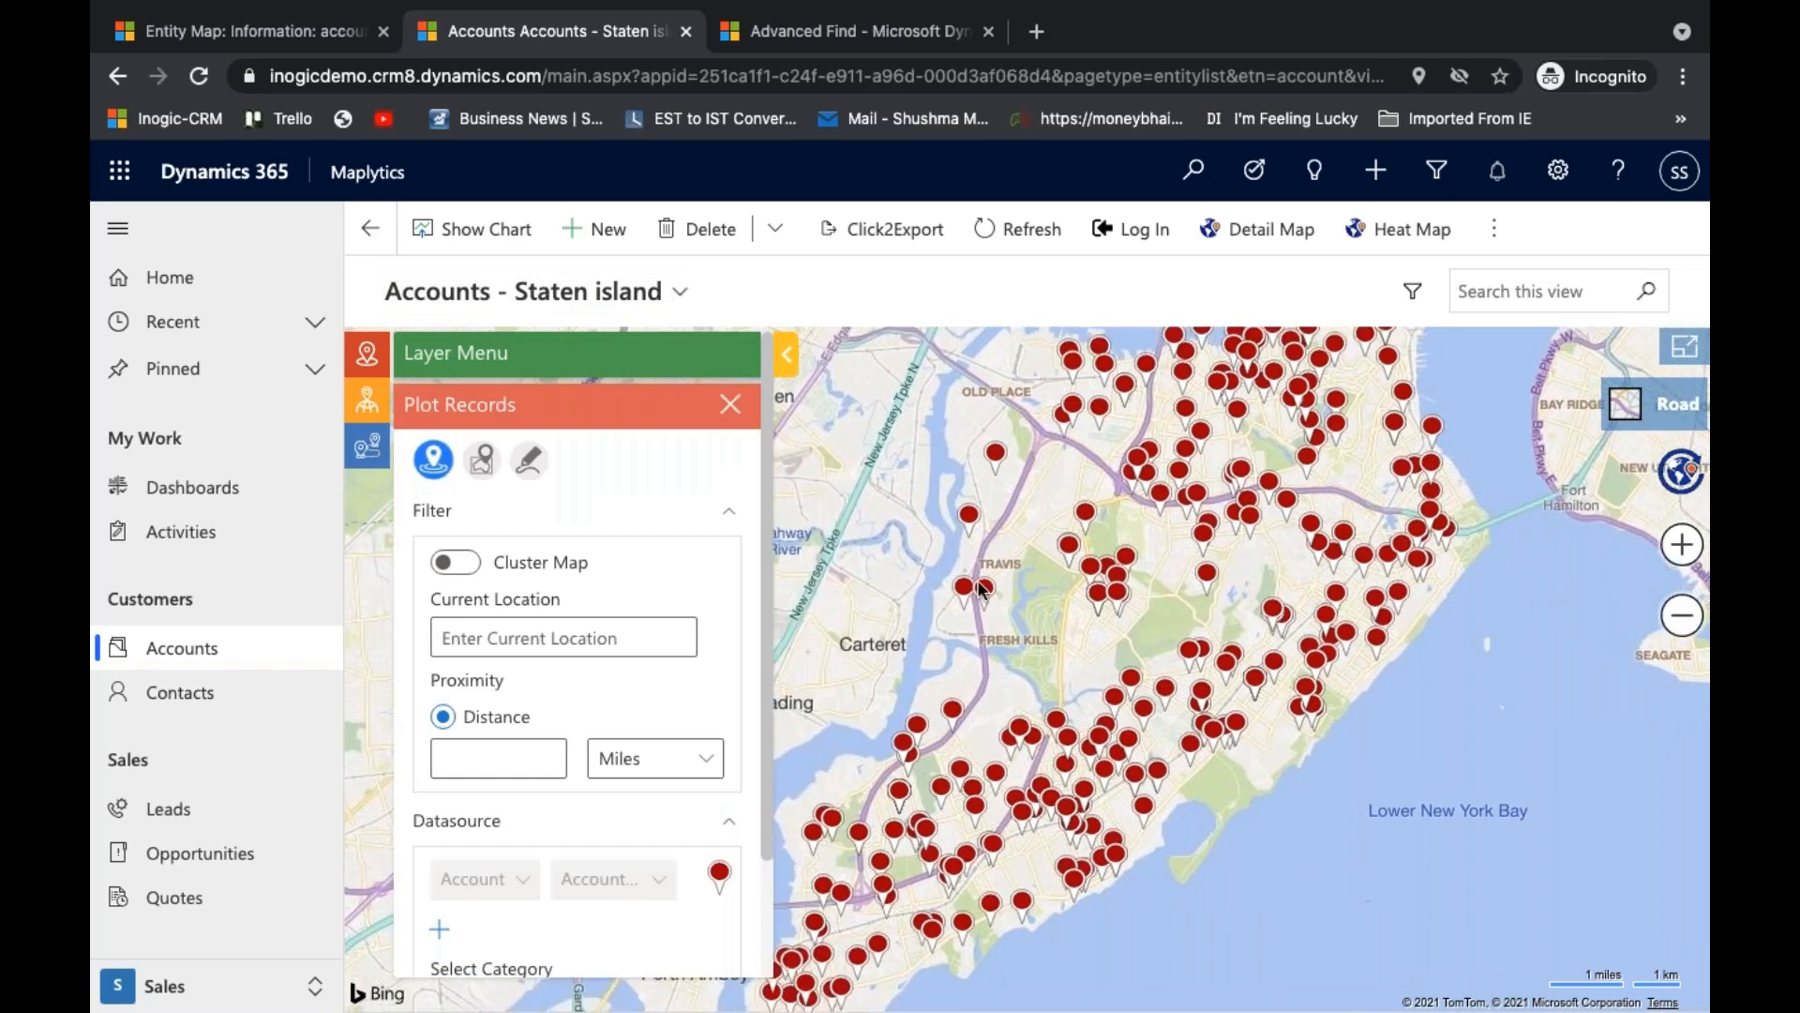
- Collapse the site navigation and look through the embedded map's filter and datasource options for plotting records
left_click(118, 230)
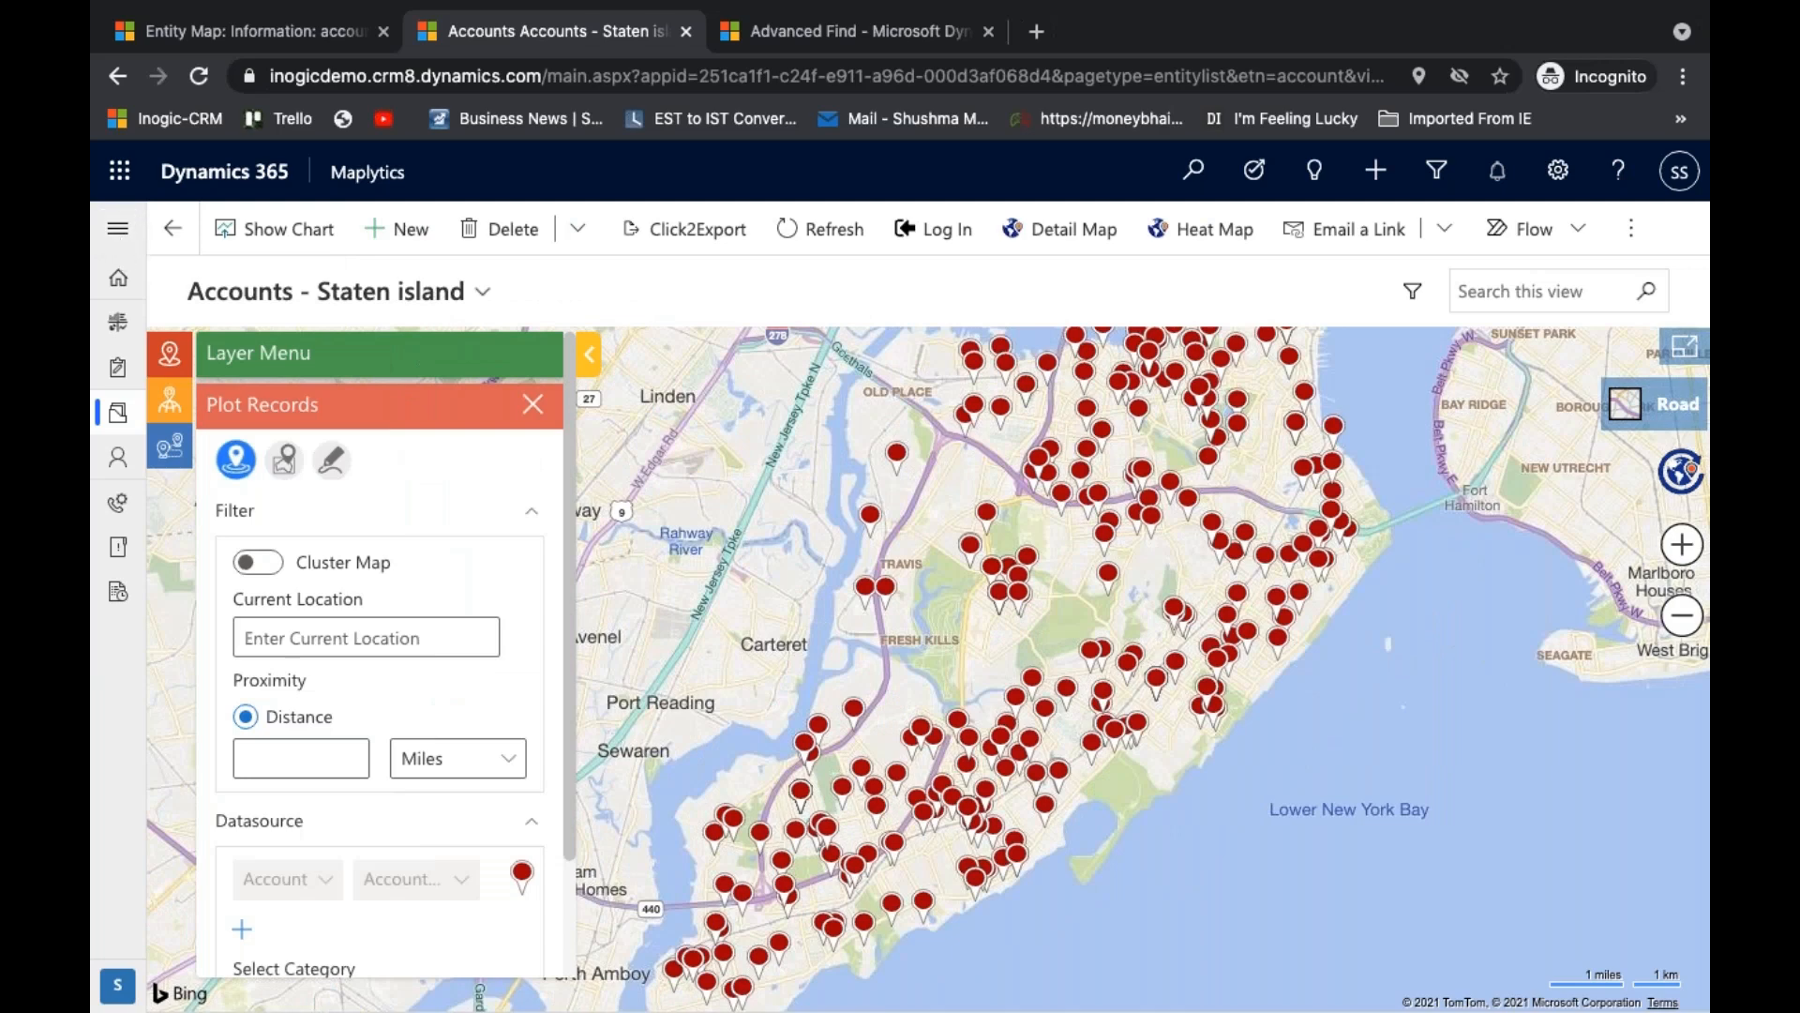
scroll(343, 633, "down", 3)
scroll(342, 635, "up", 3)
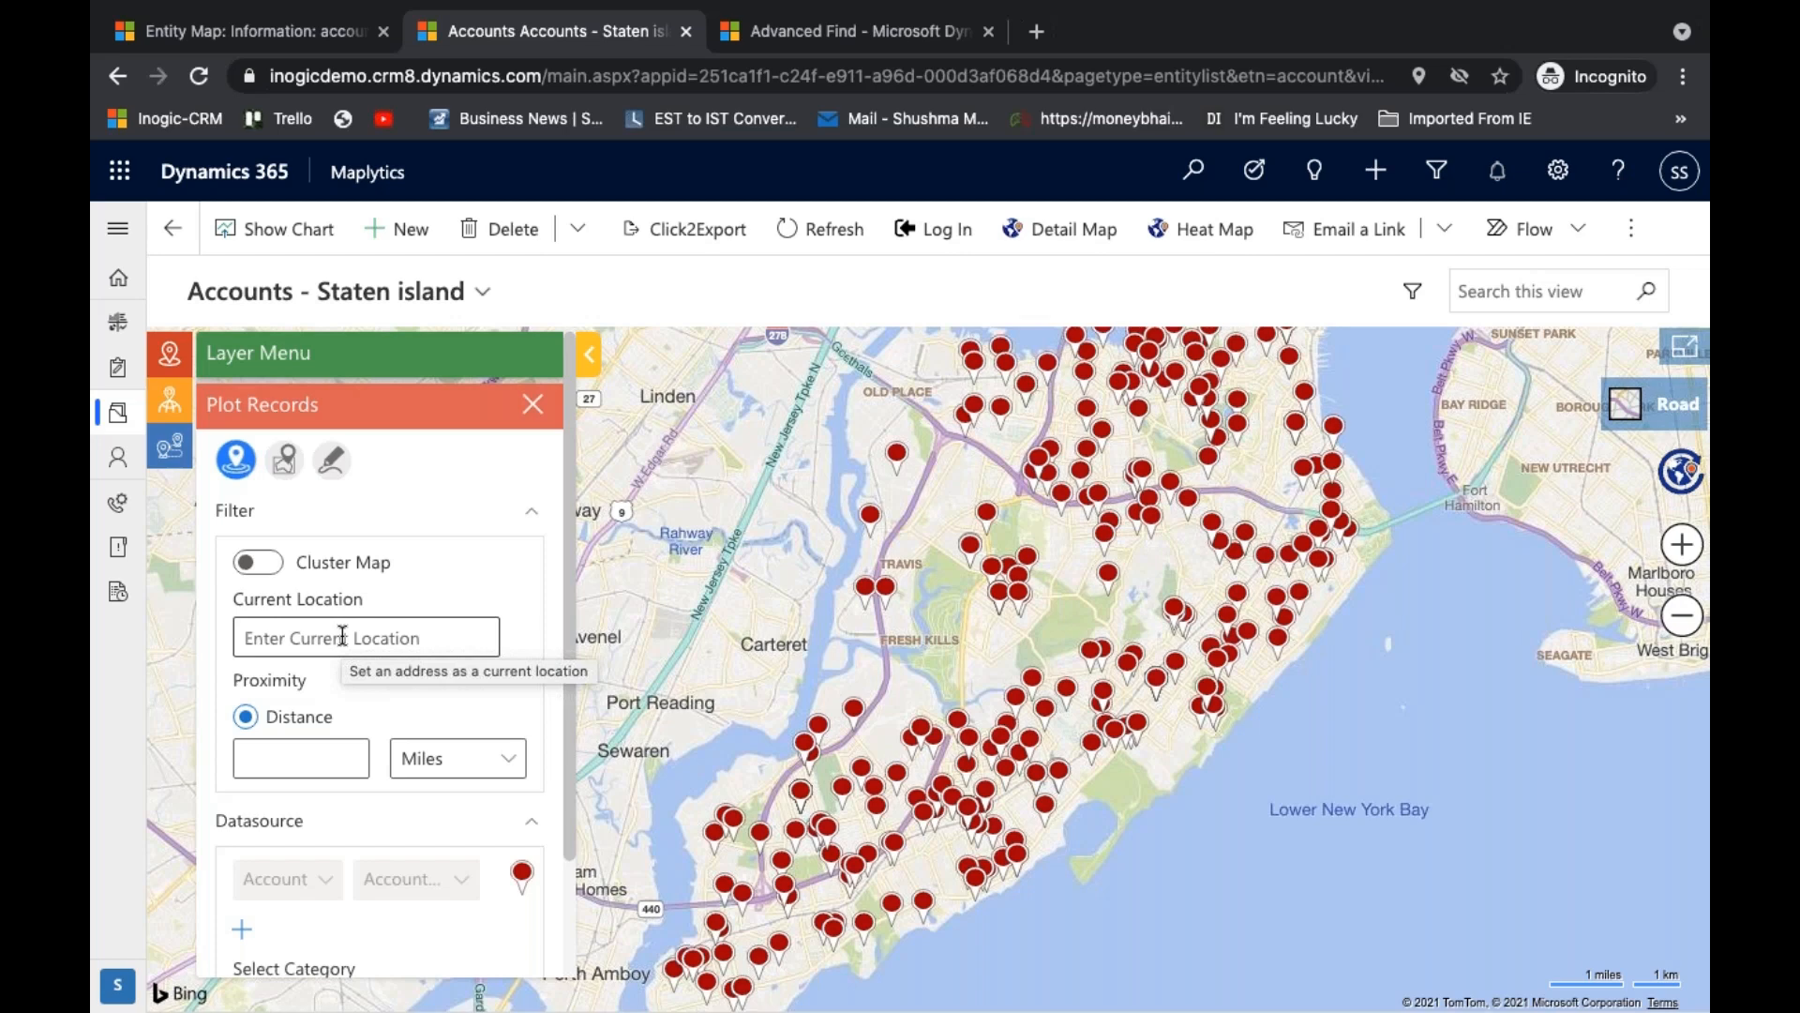
scroll(342, 636, "down", 3)
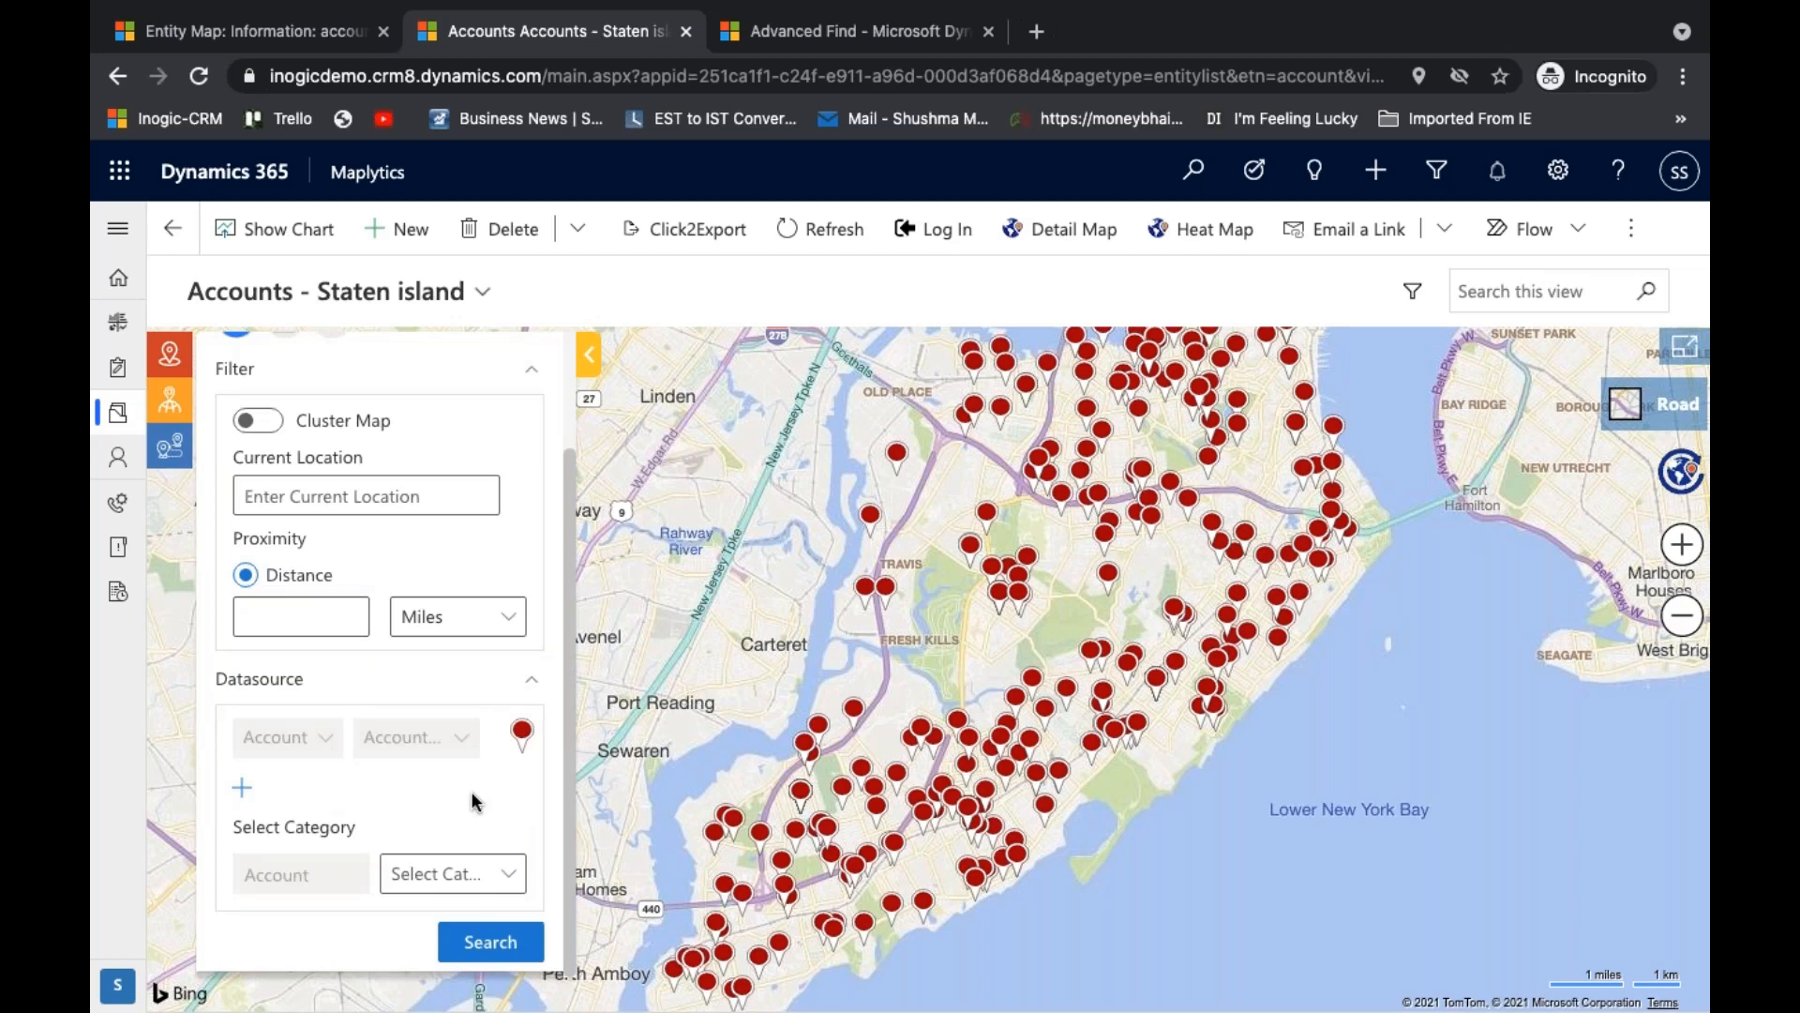
- Categorise the plotted accounts by Annual Revenue, Industry and Sales and run the search
left_click(452, 873)
left_click(605, 577)
scroll(605, 569, "down", 3)
scroll(605, 570, "down", 15)
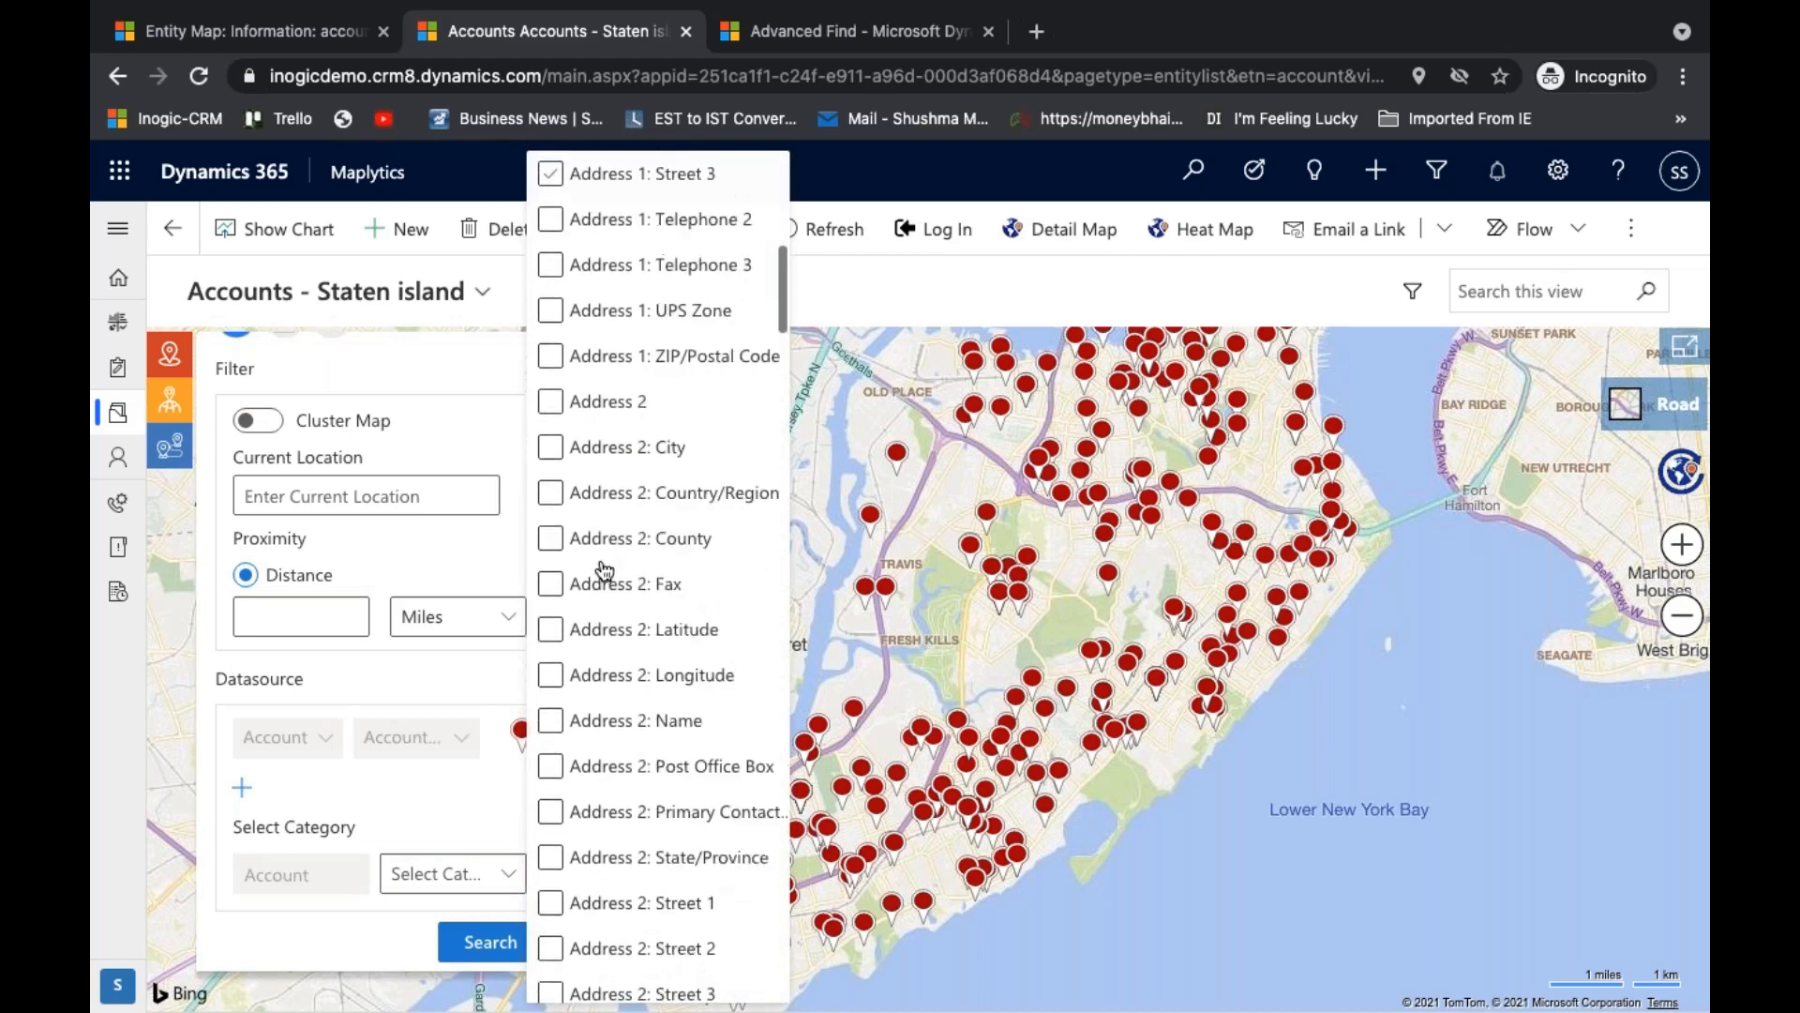
left_click(605, 563)
scroll(605, 569, "down", 5)
left_click(634, 694)
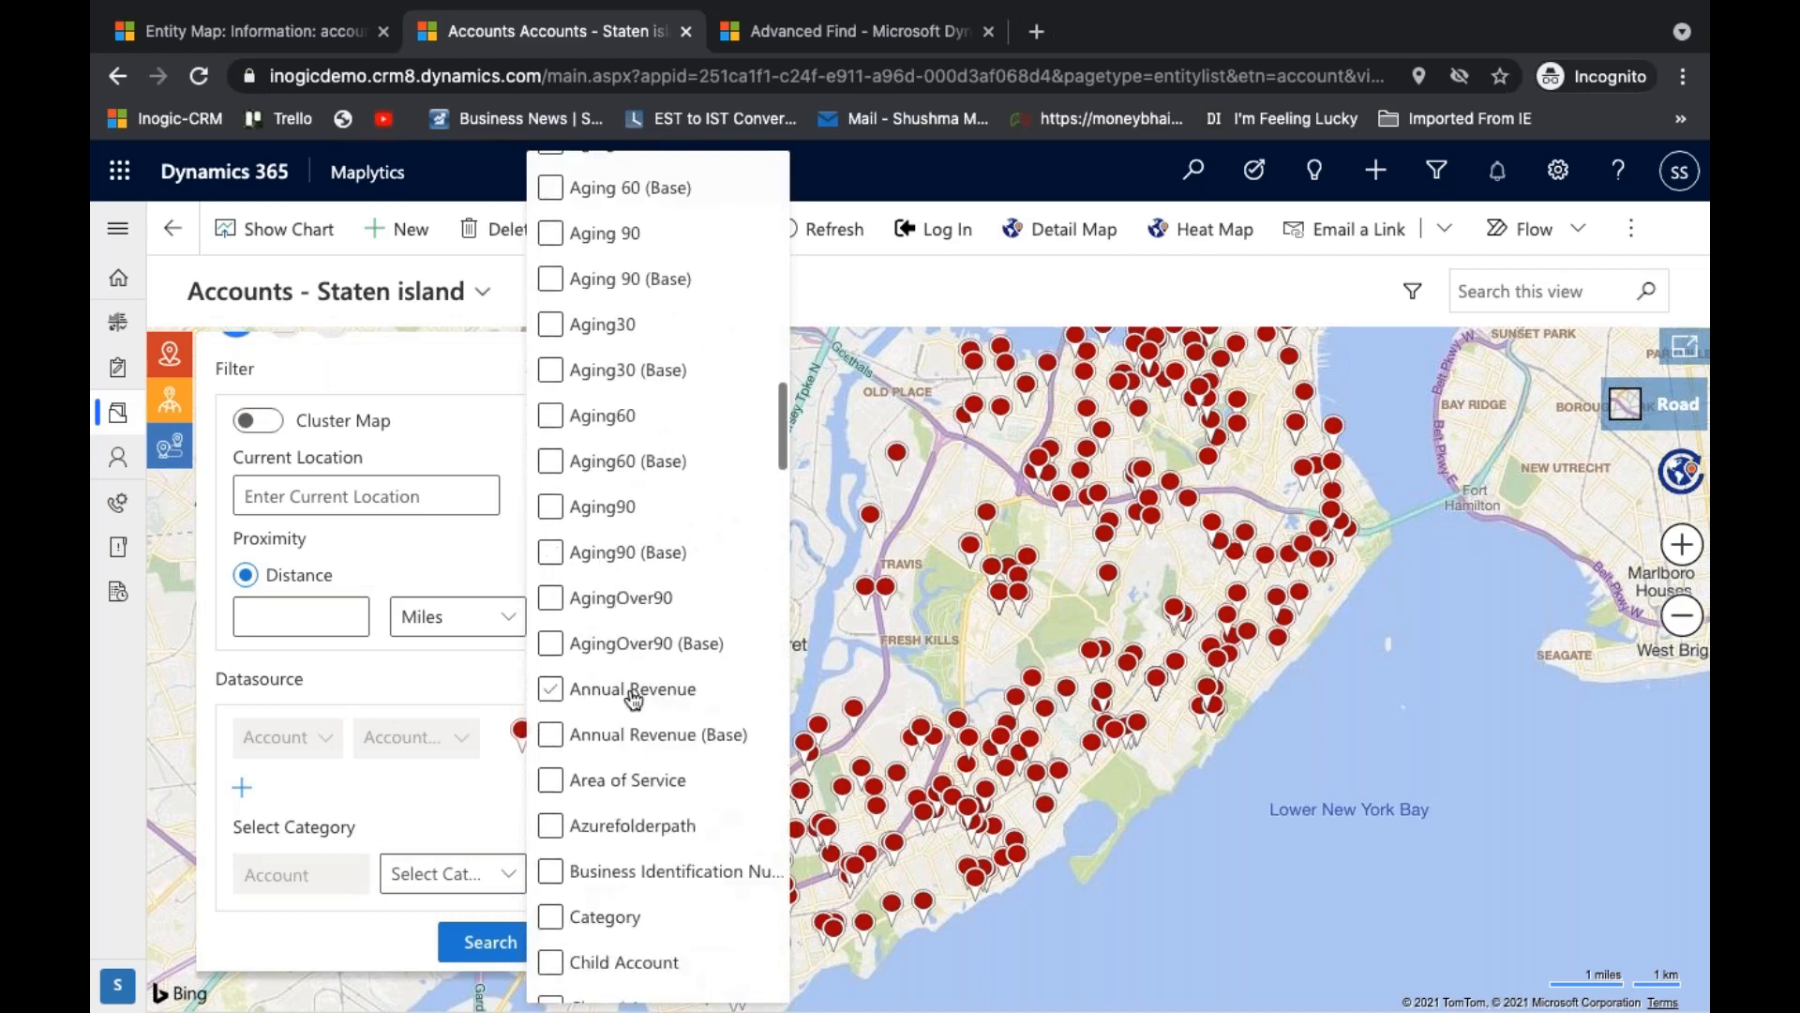
scroll(633, 699, "down", 18)
left_click(632, 685)
left_click(626, 614)
scroll(635, 741, "down", 10)
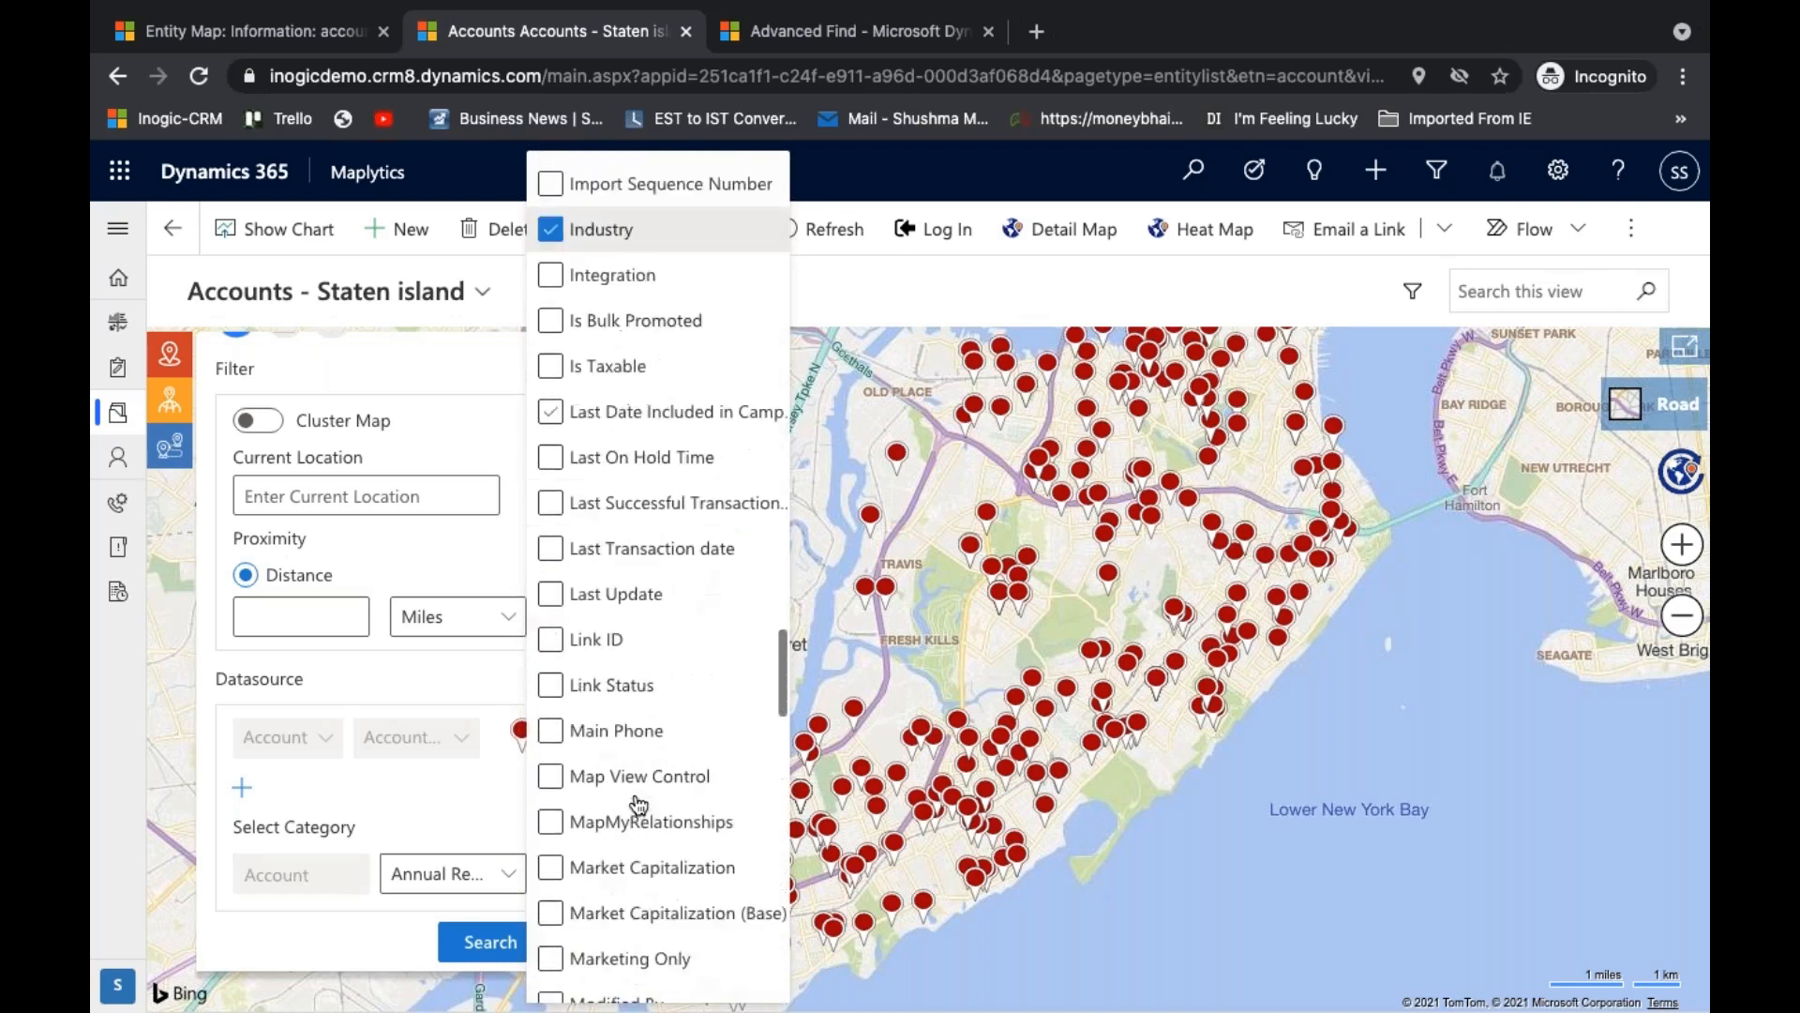
scroll(636, 804, "down", 15)
left_click(596, 410)
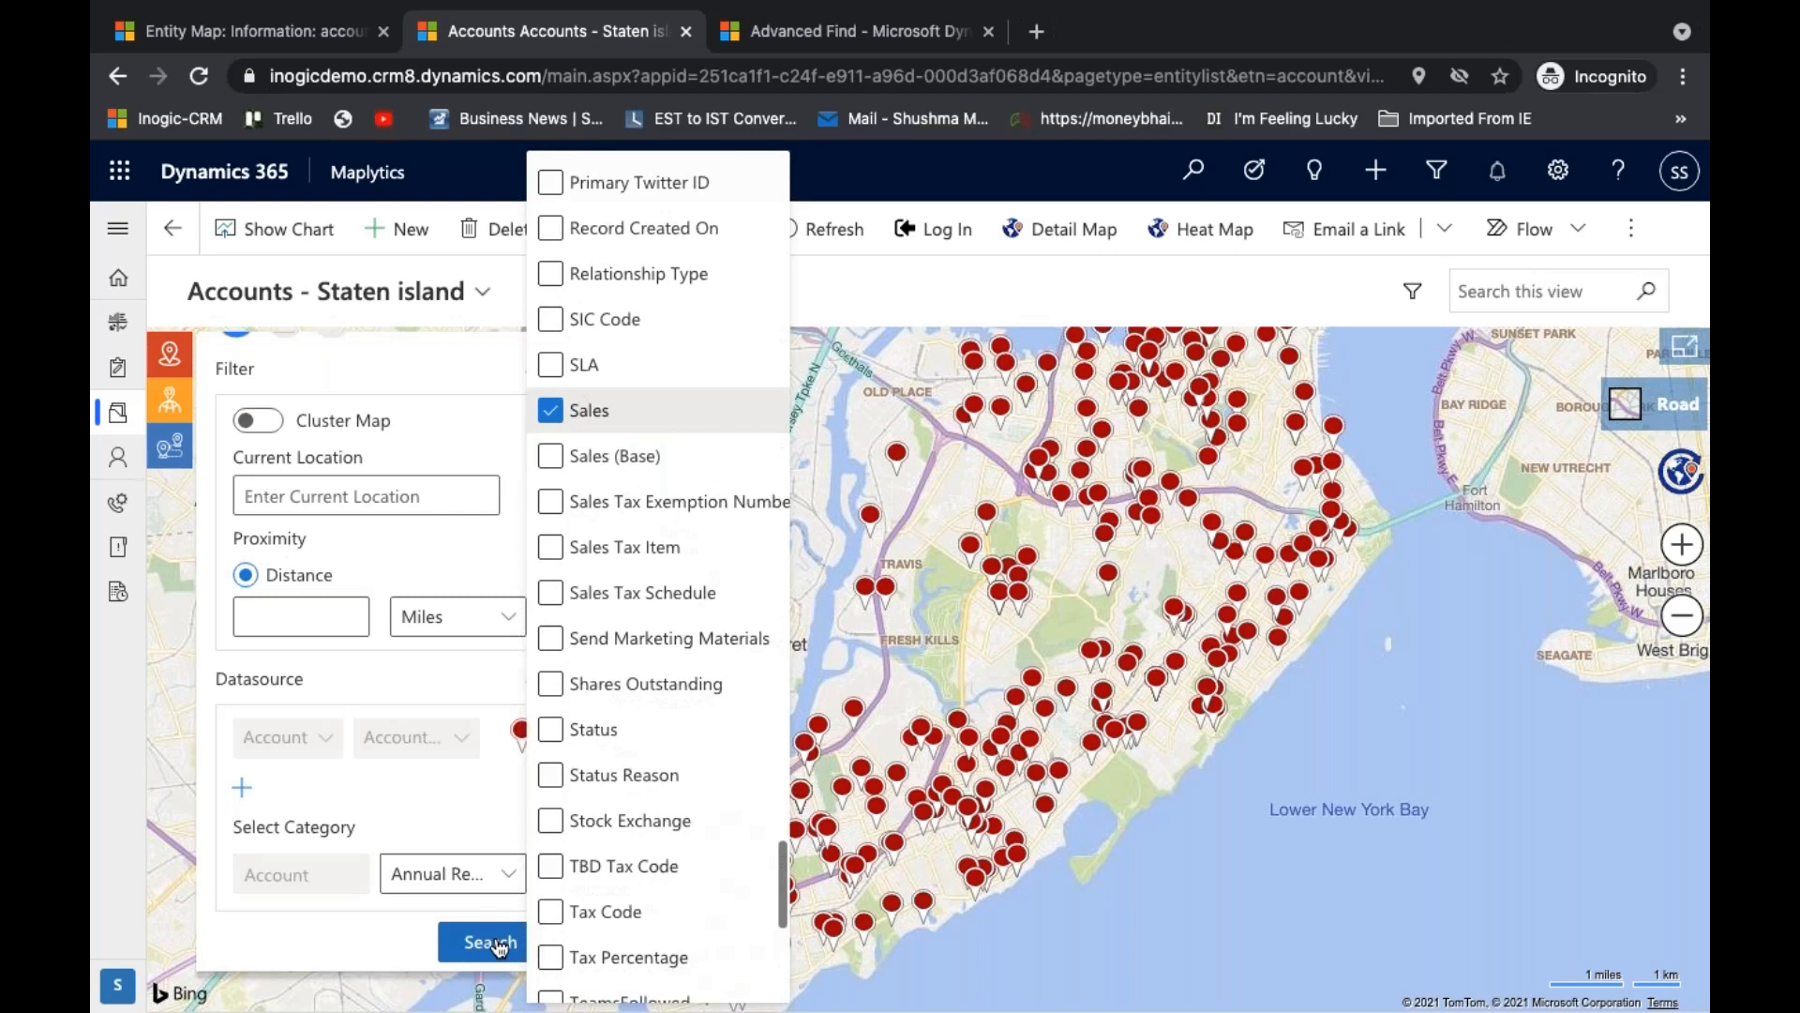
left_click(489, 942)
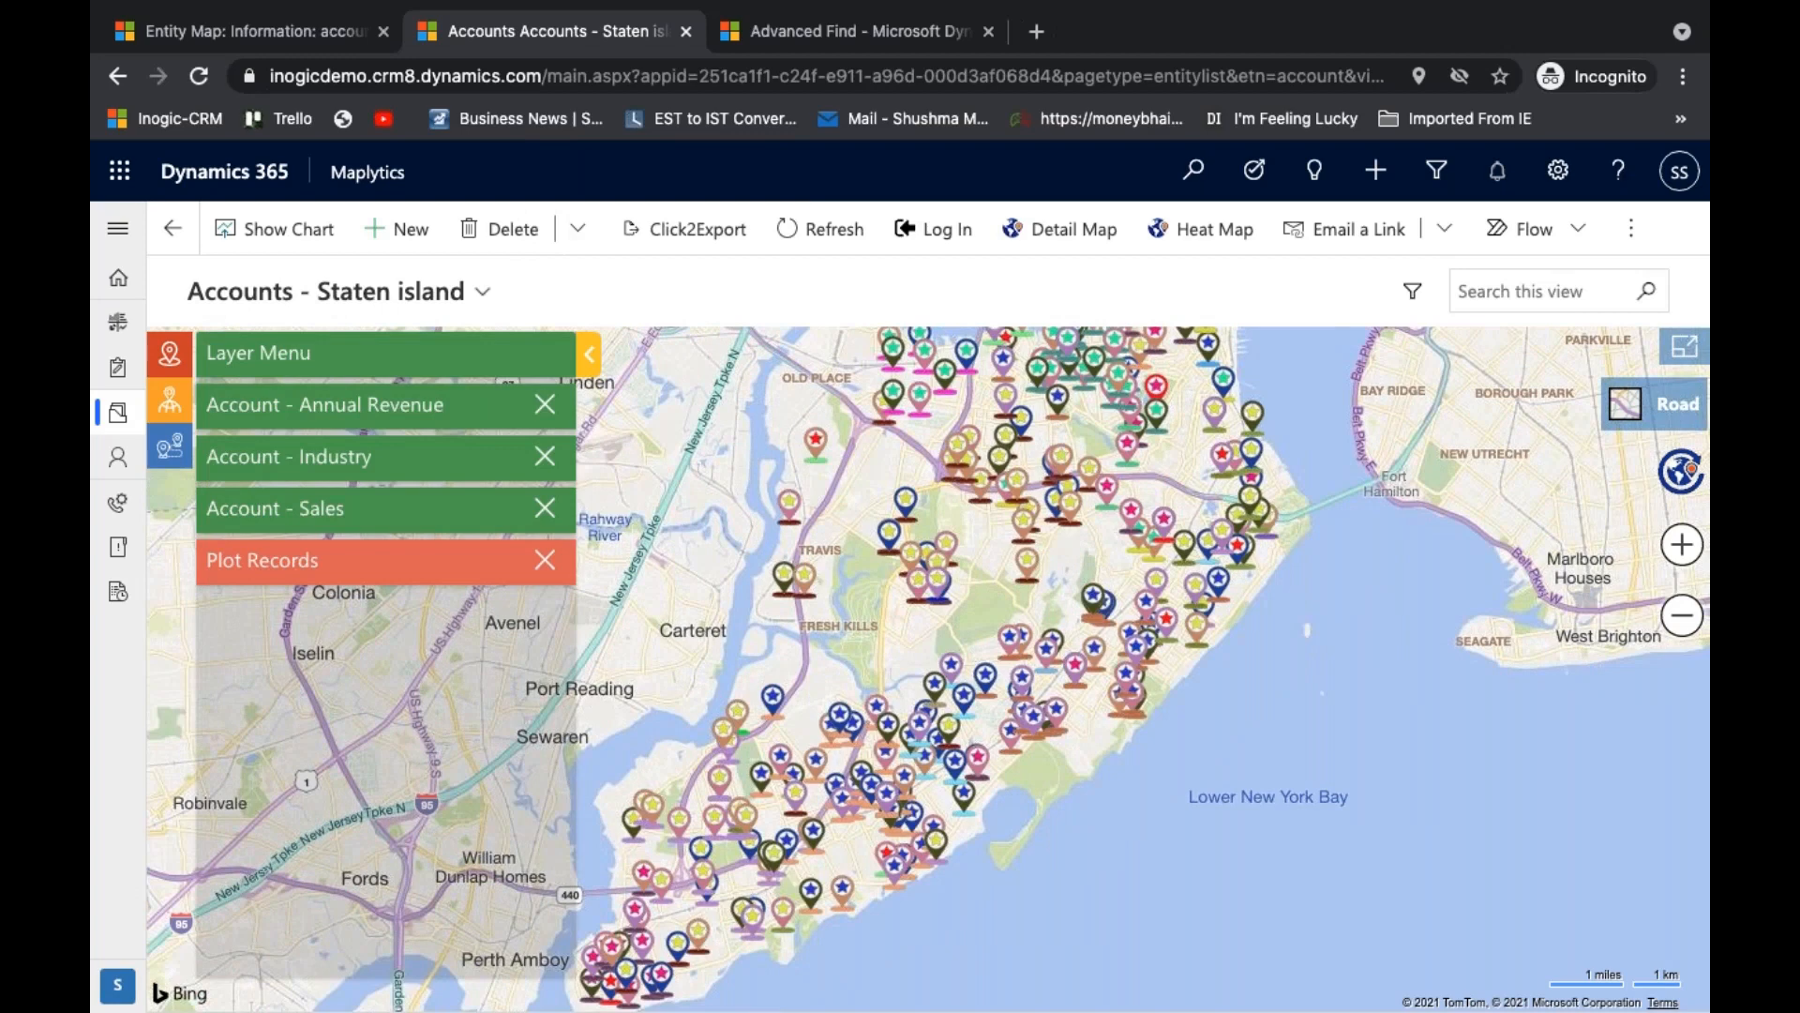
- Show the Annual Revenue and Industry category legends and add a Transportation account in southwestern Staten Island to the route
left_click(461, 424)
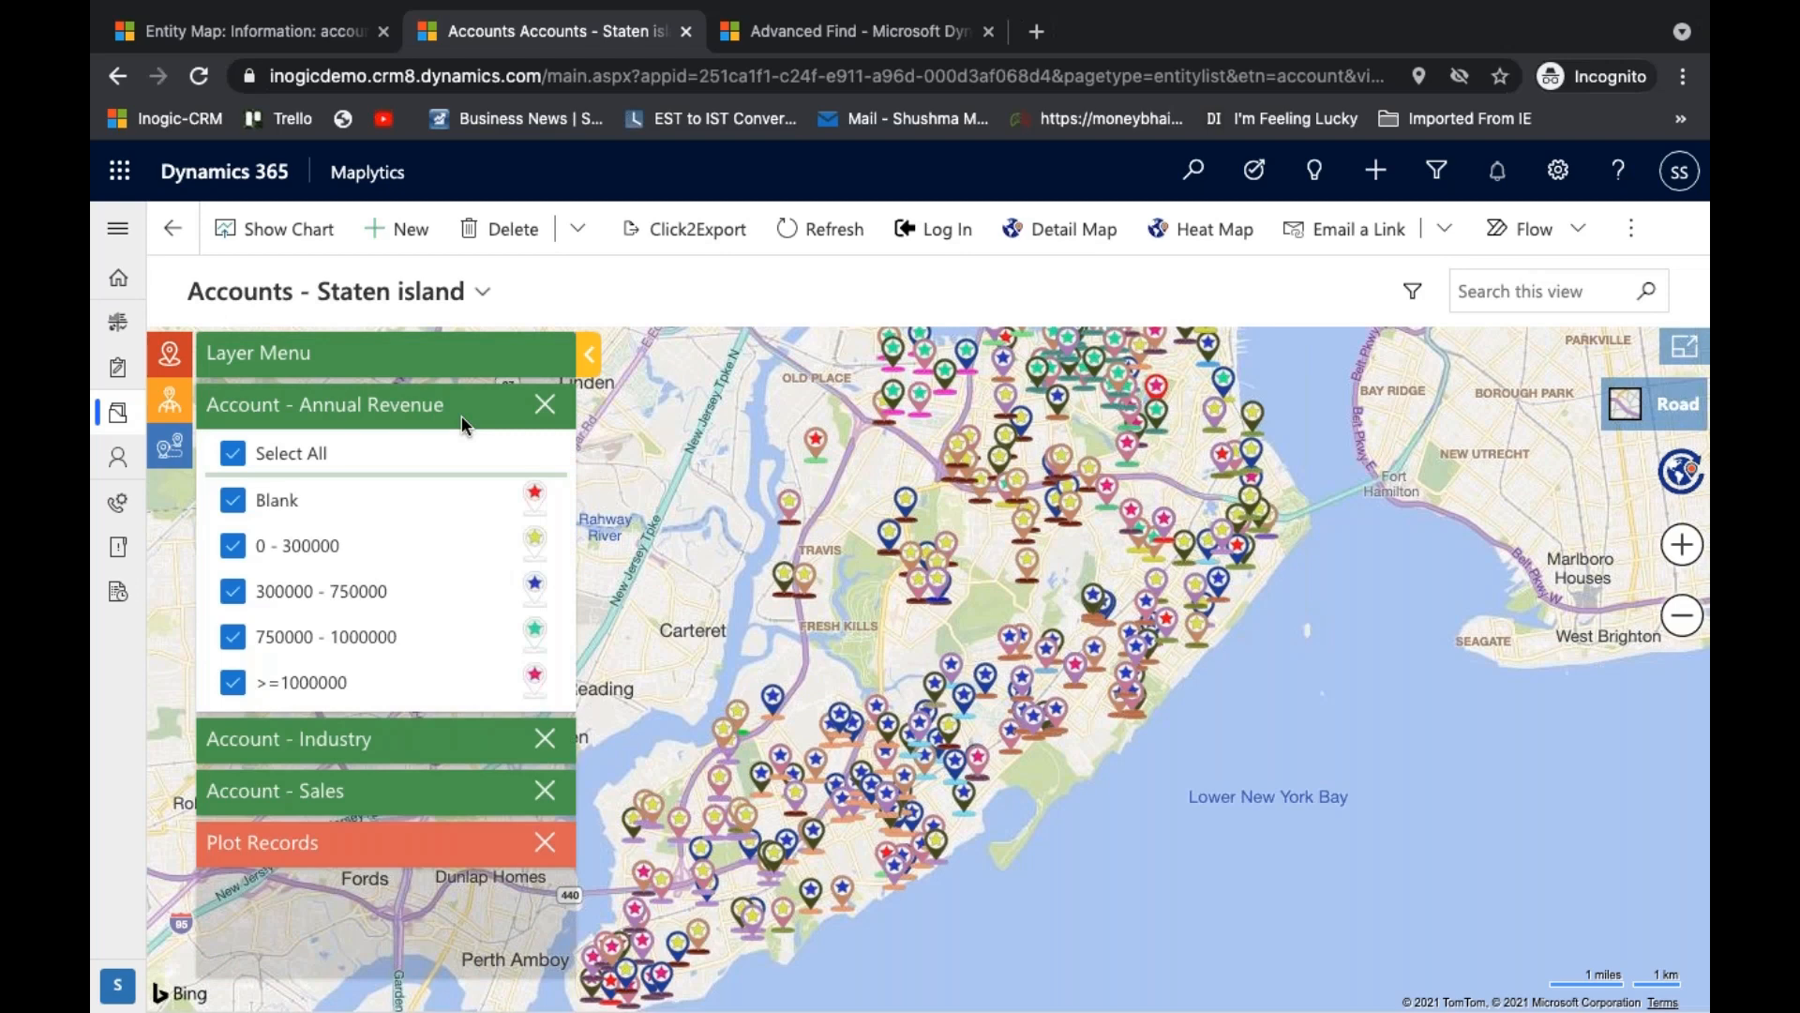
left_click(441, 745)
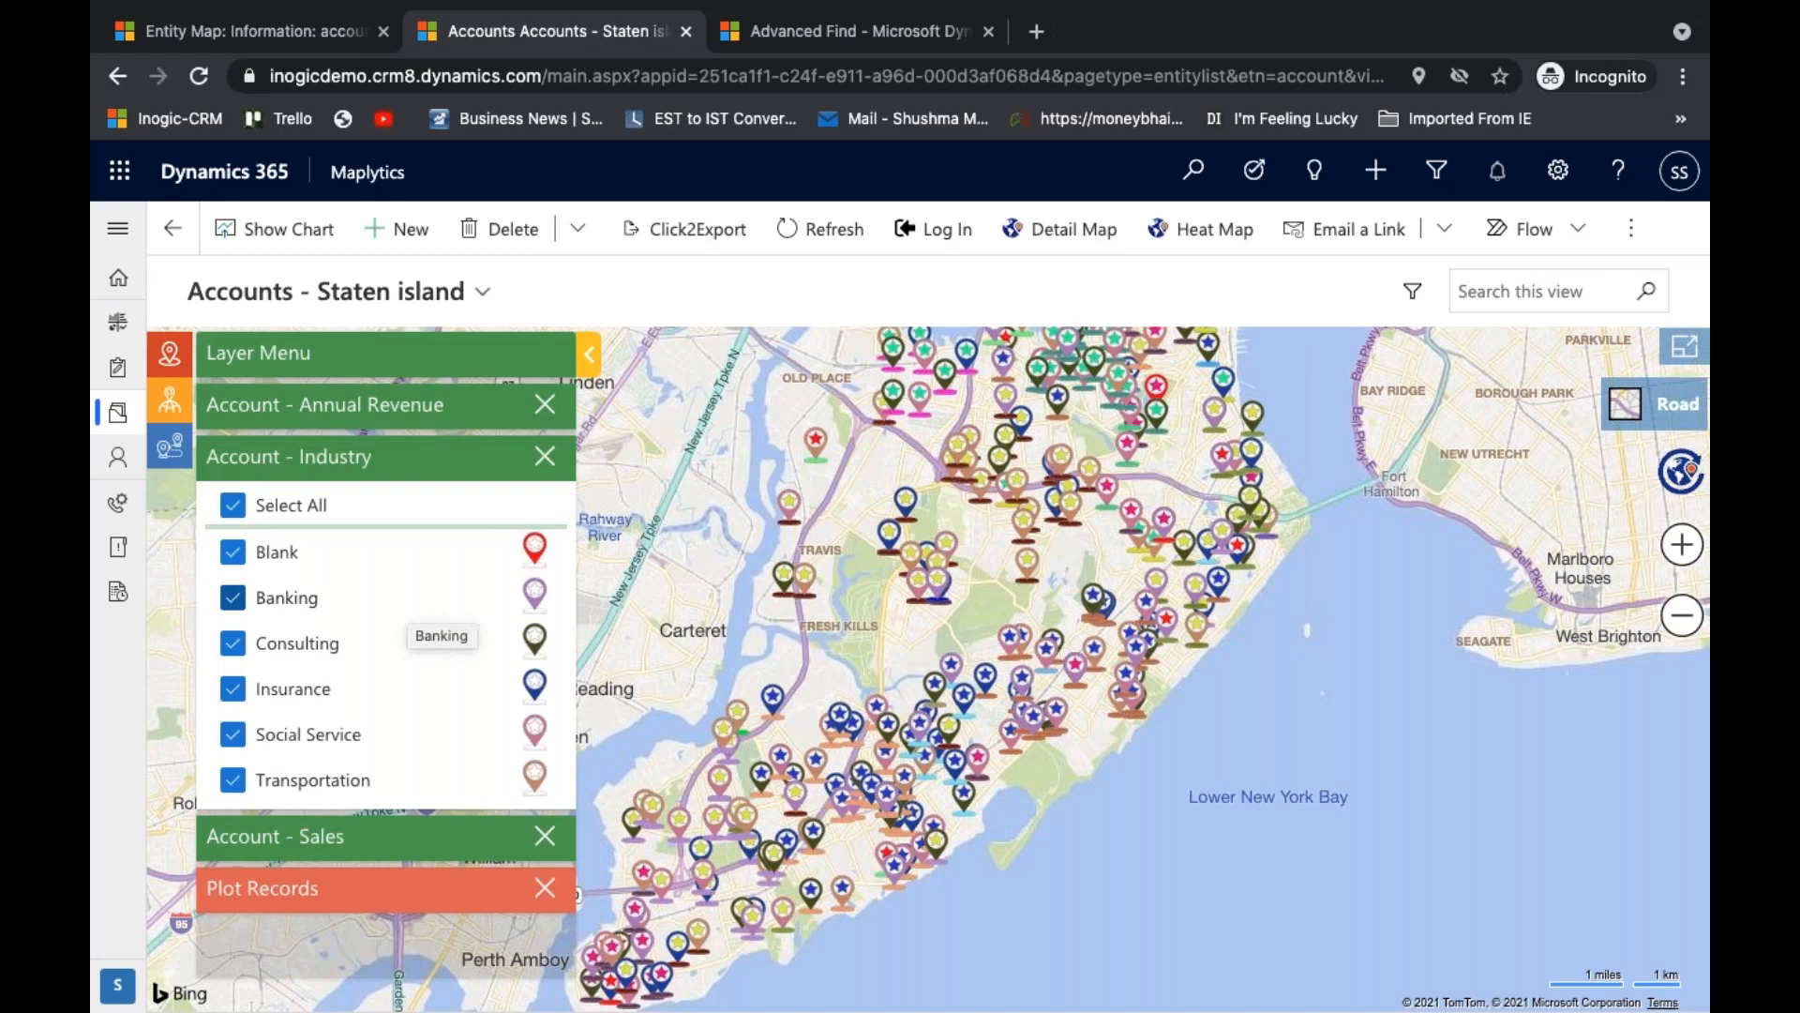
right_click(827, 760)
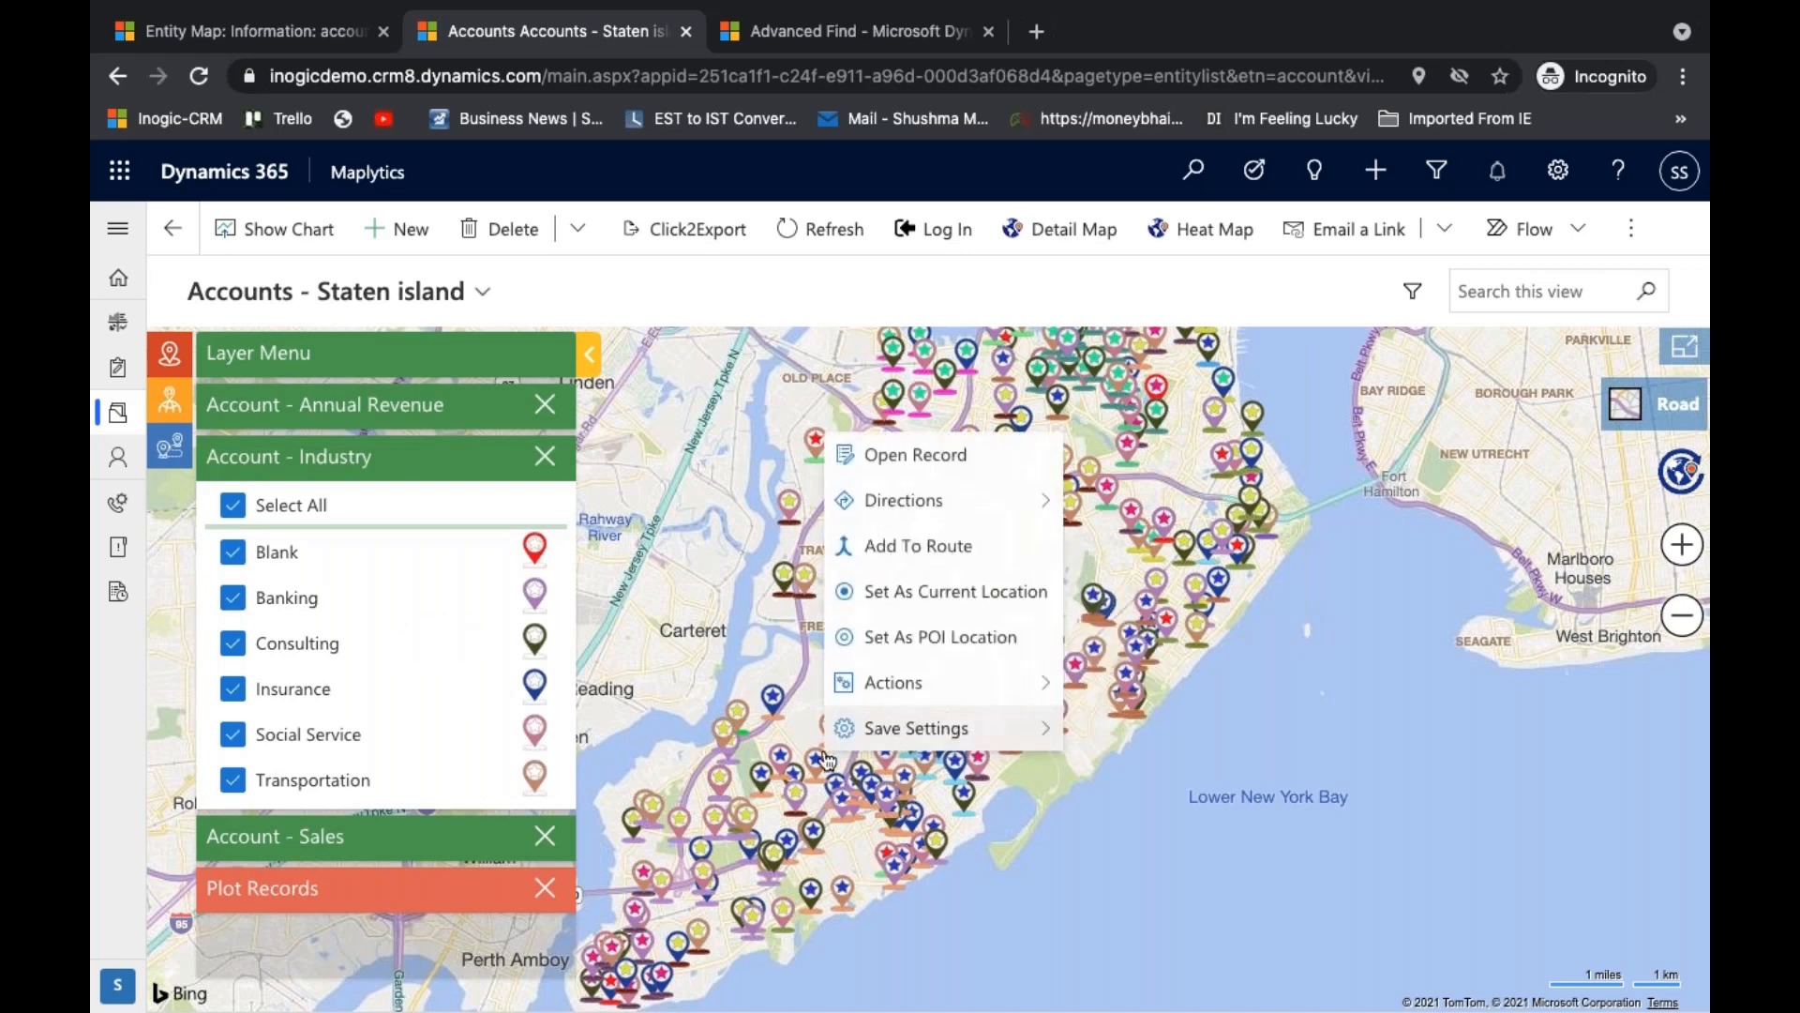
left_click(992, 548)
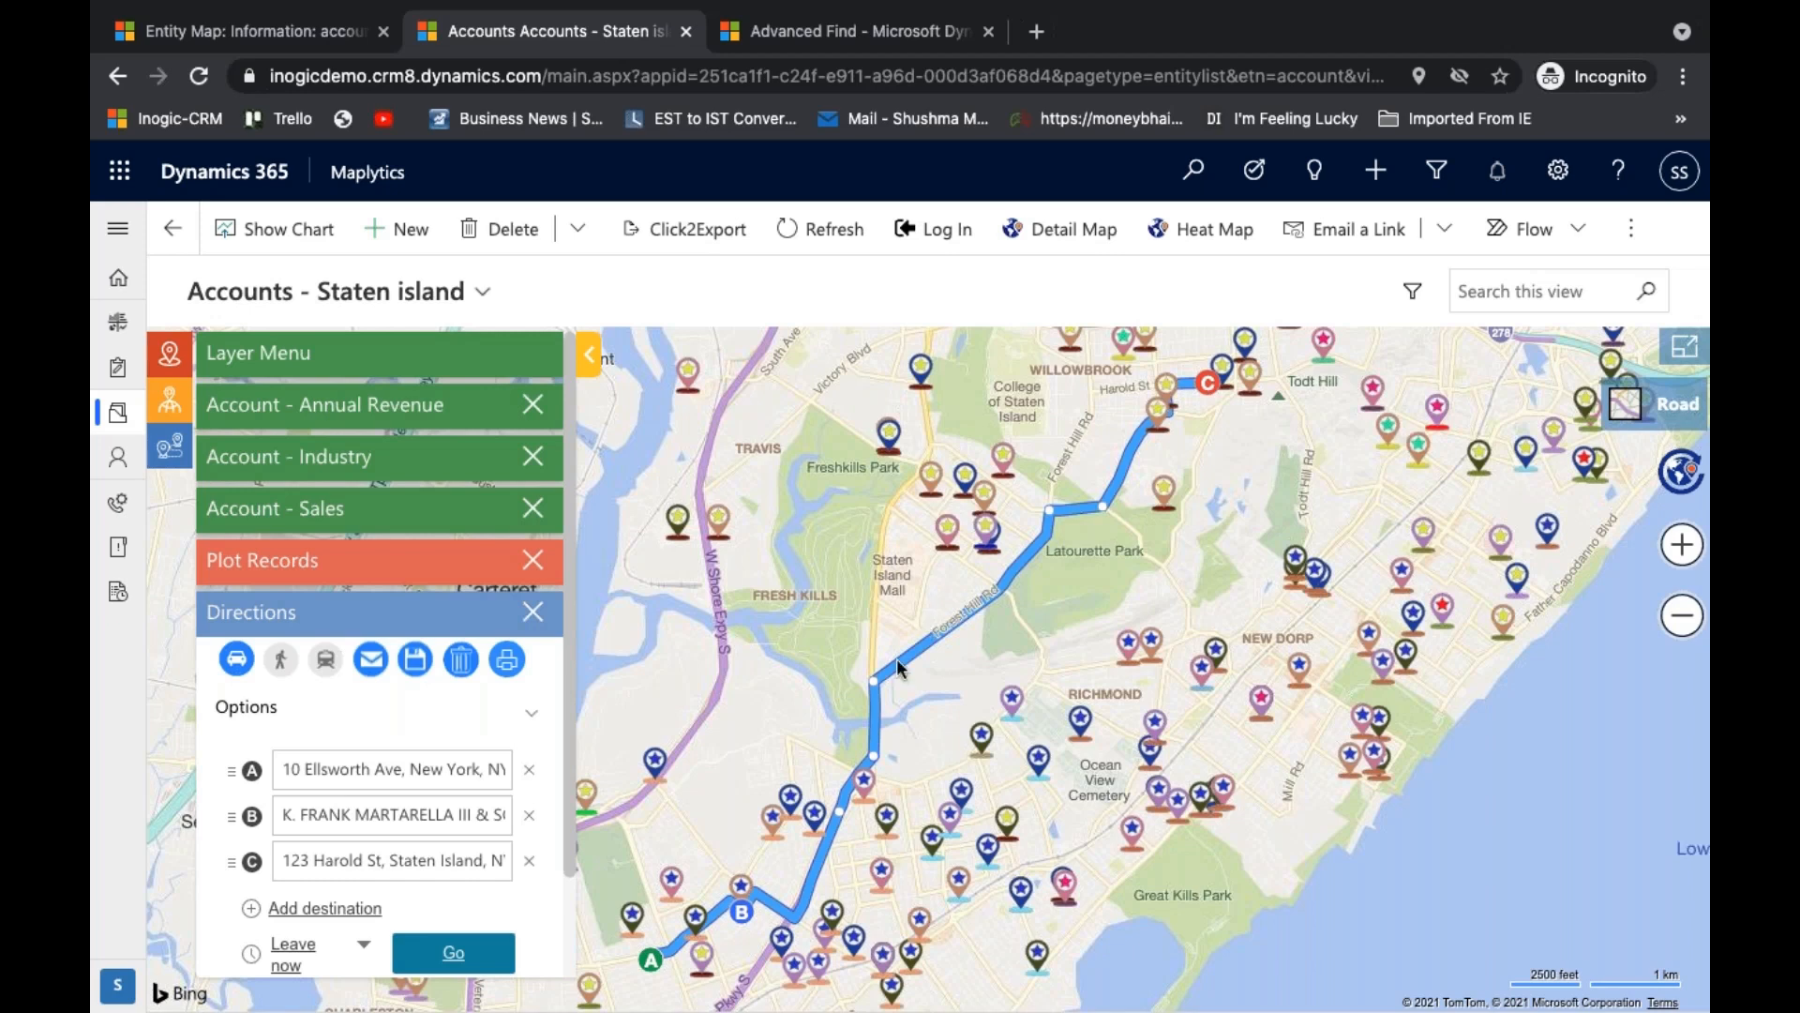
- Open the account card of route stop B, view its Check-In form down to the Reason field and close the form
mouse_move(743, 890)
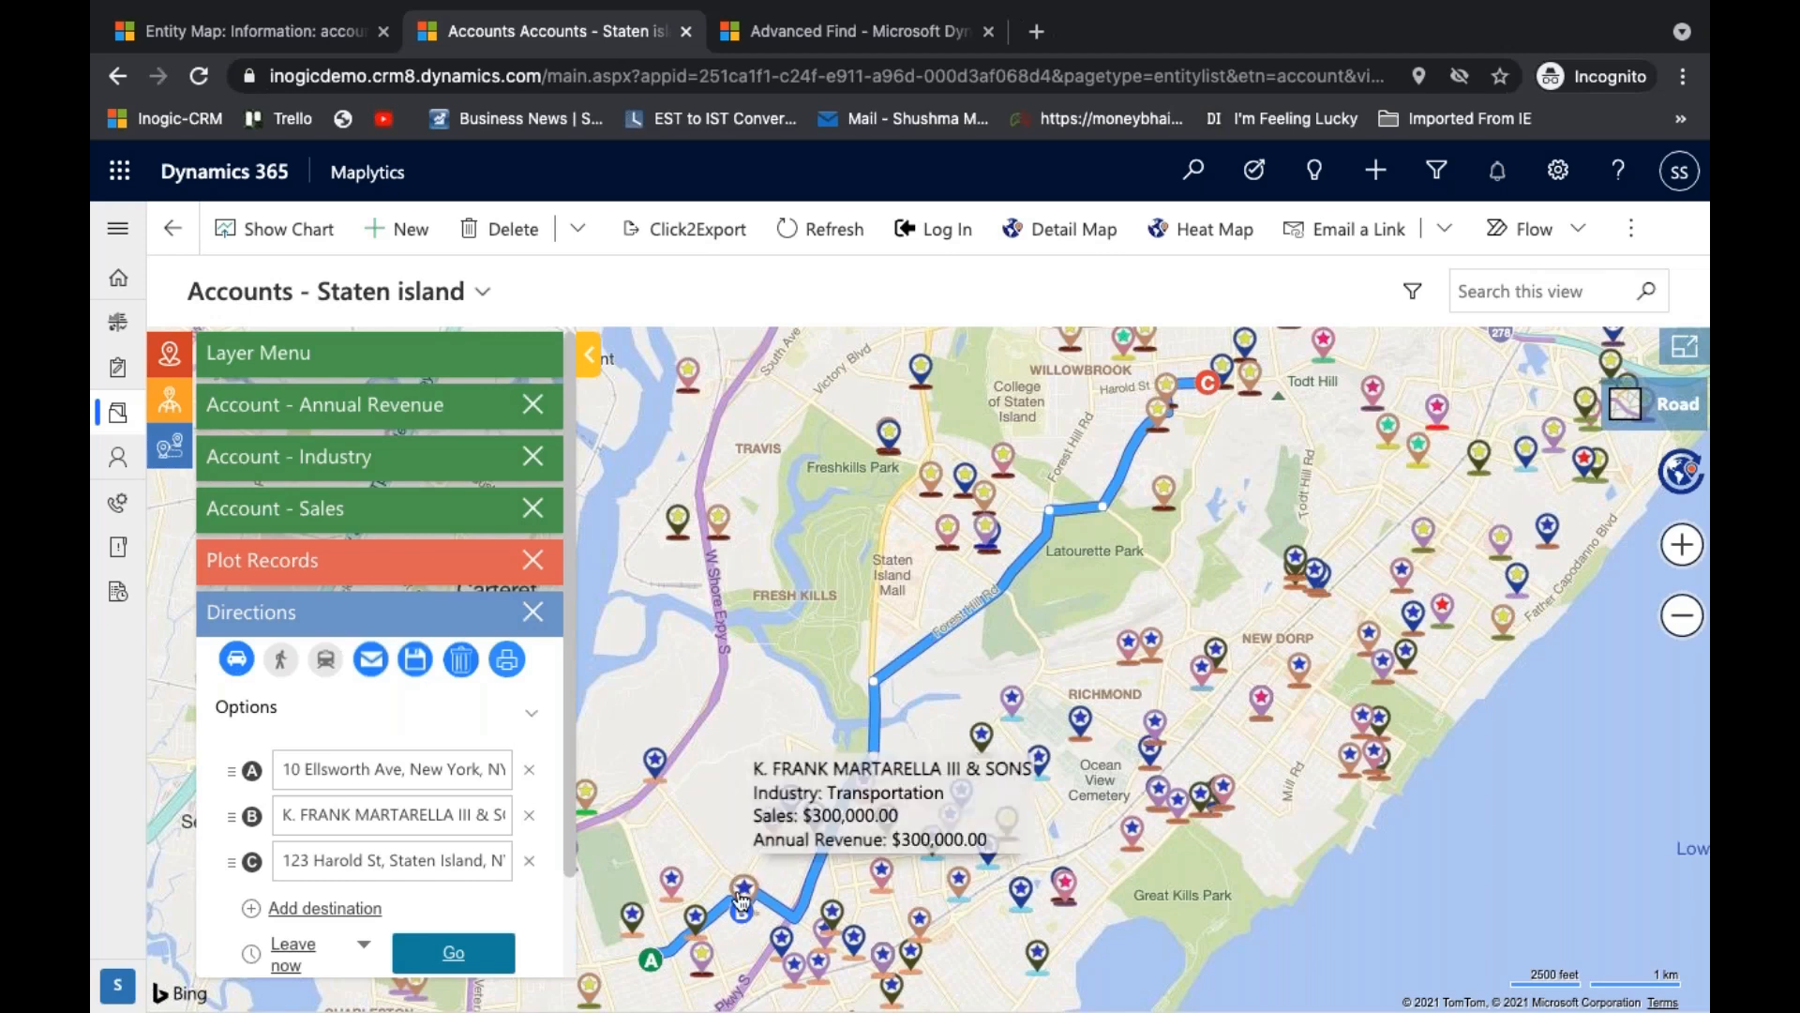
left_click(742, 897)
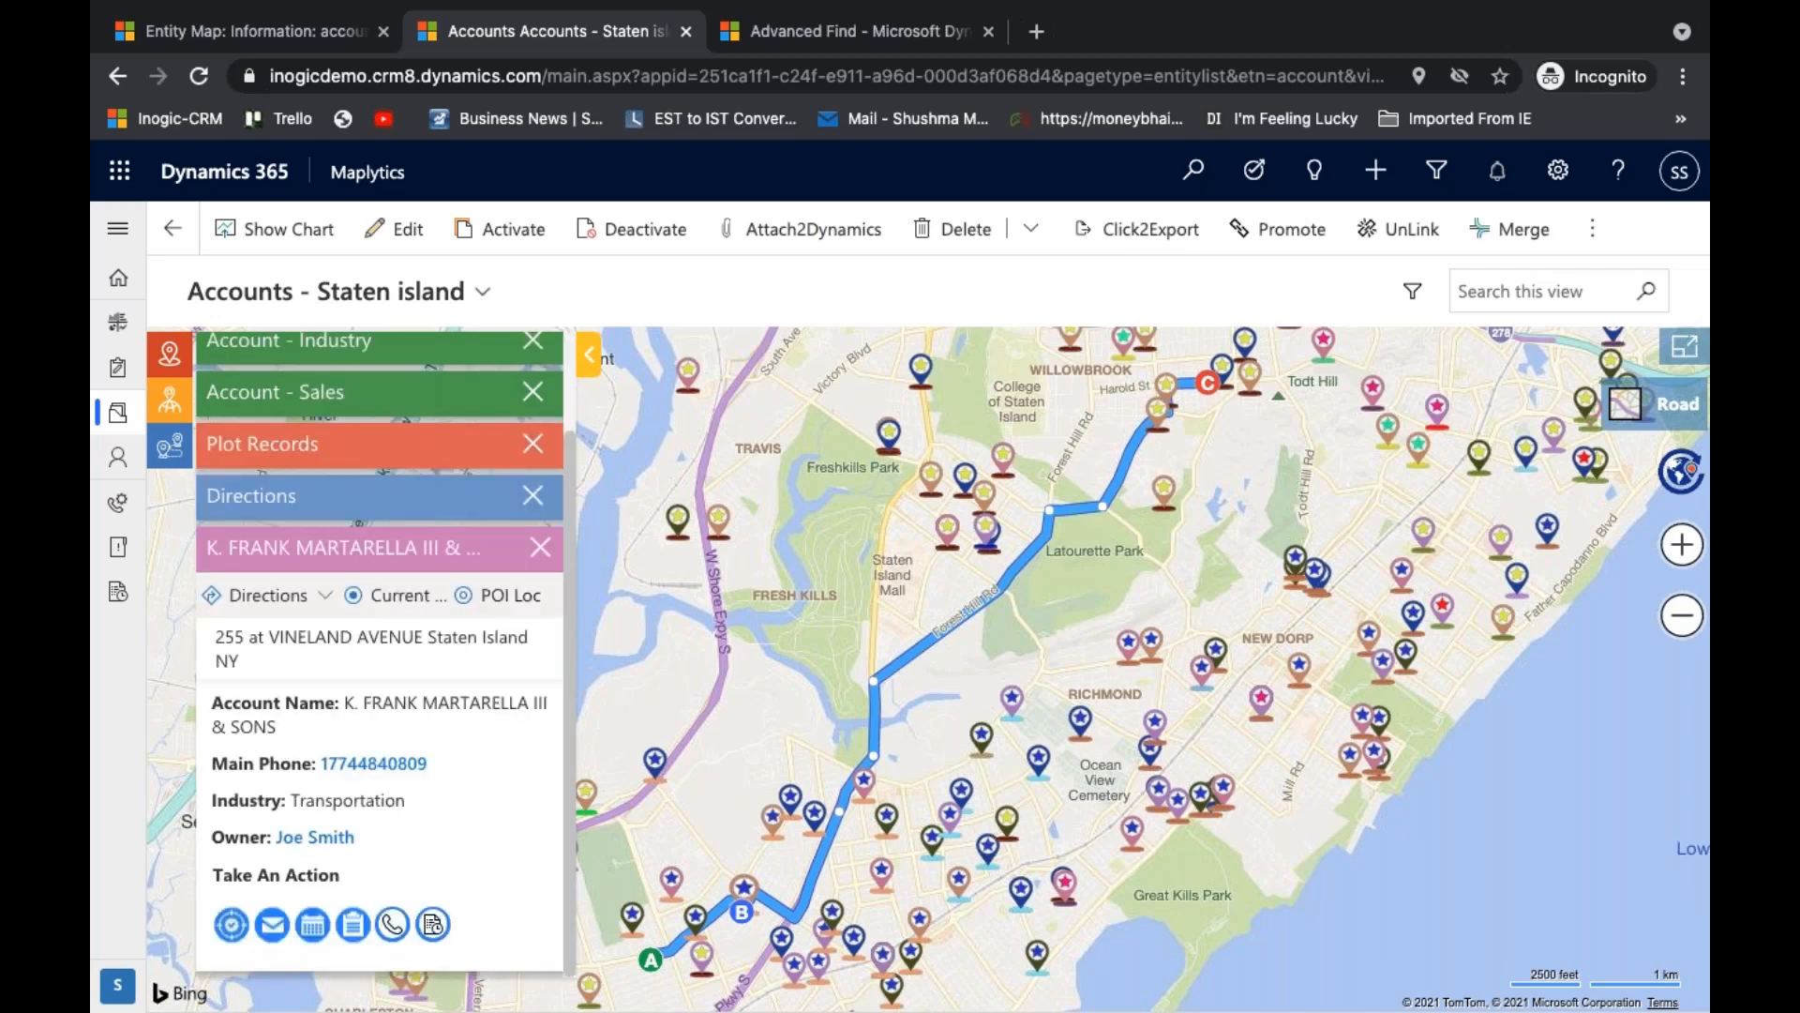
left_click(233, 925)
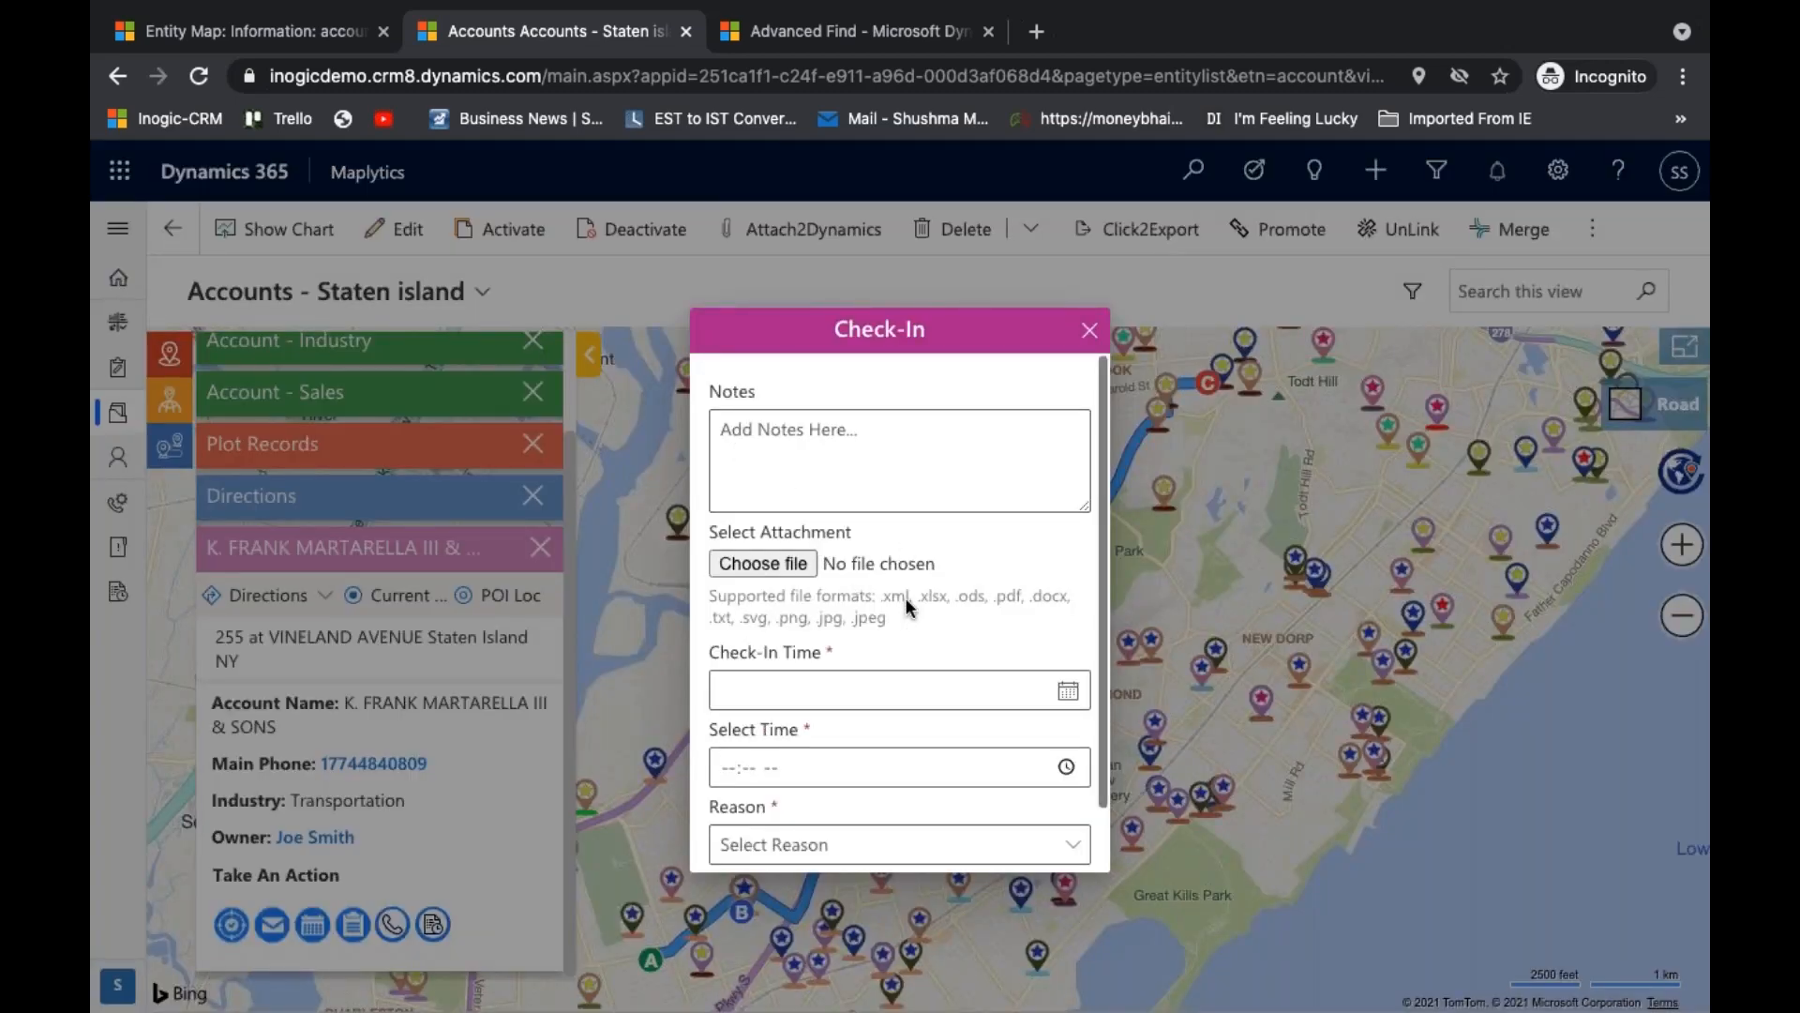
scroll(906, 606, "down", 2)
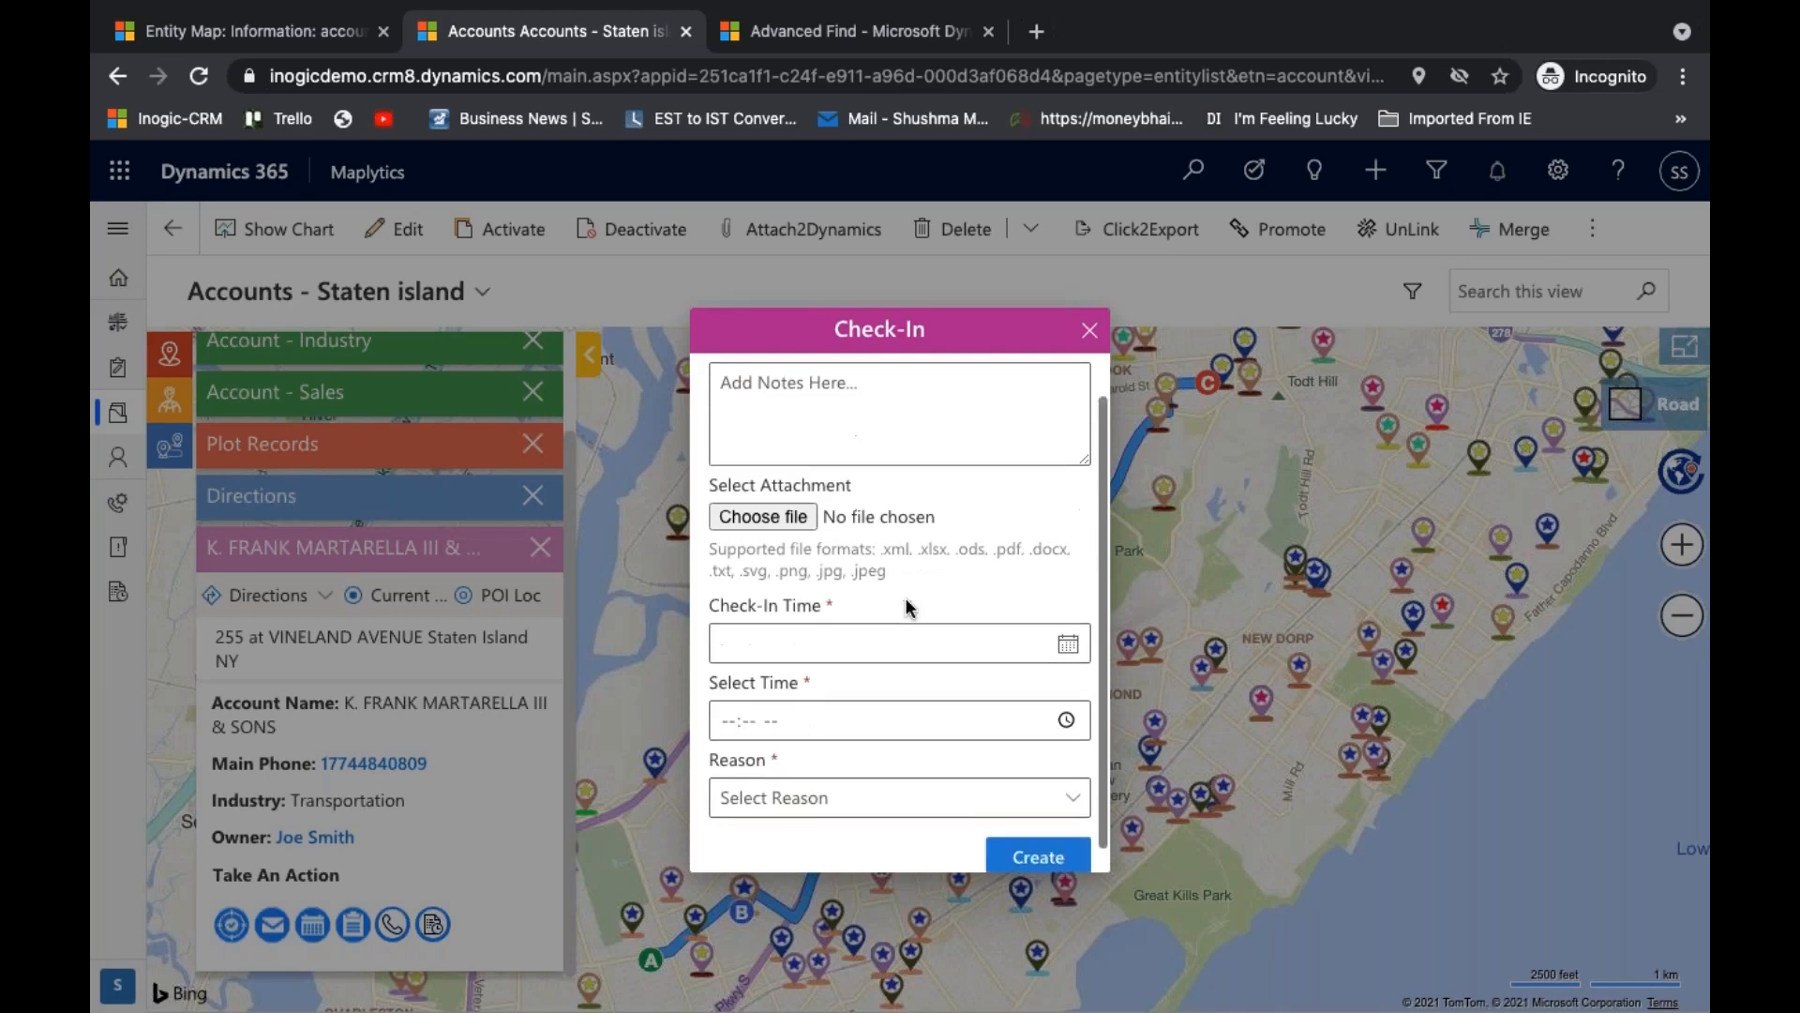
left_click(1090, 331)
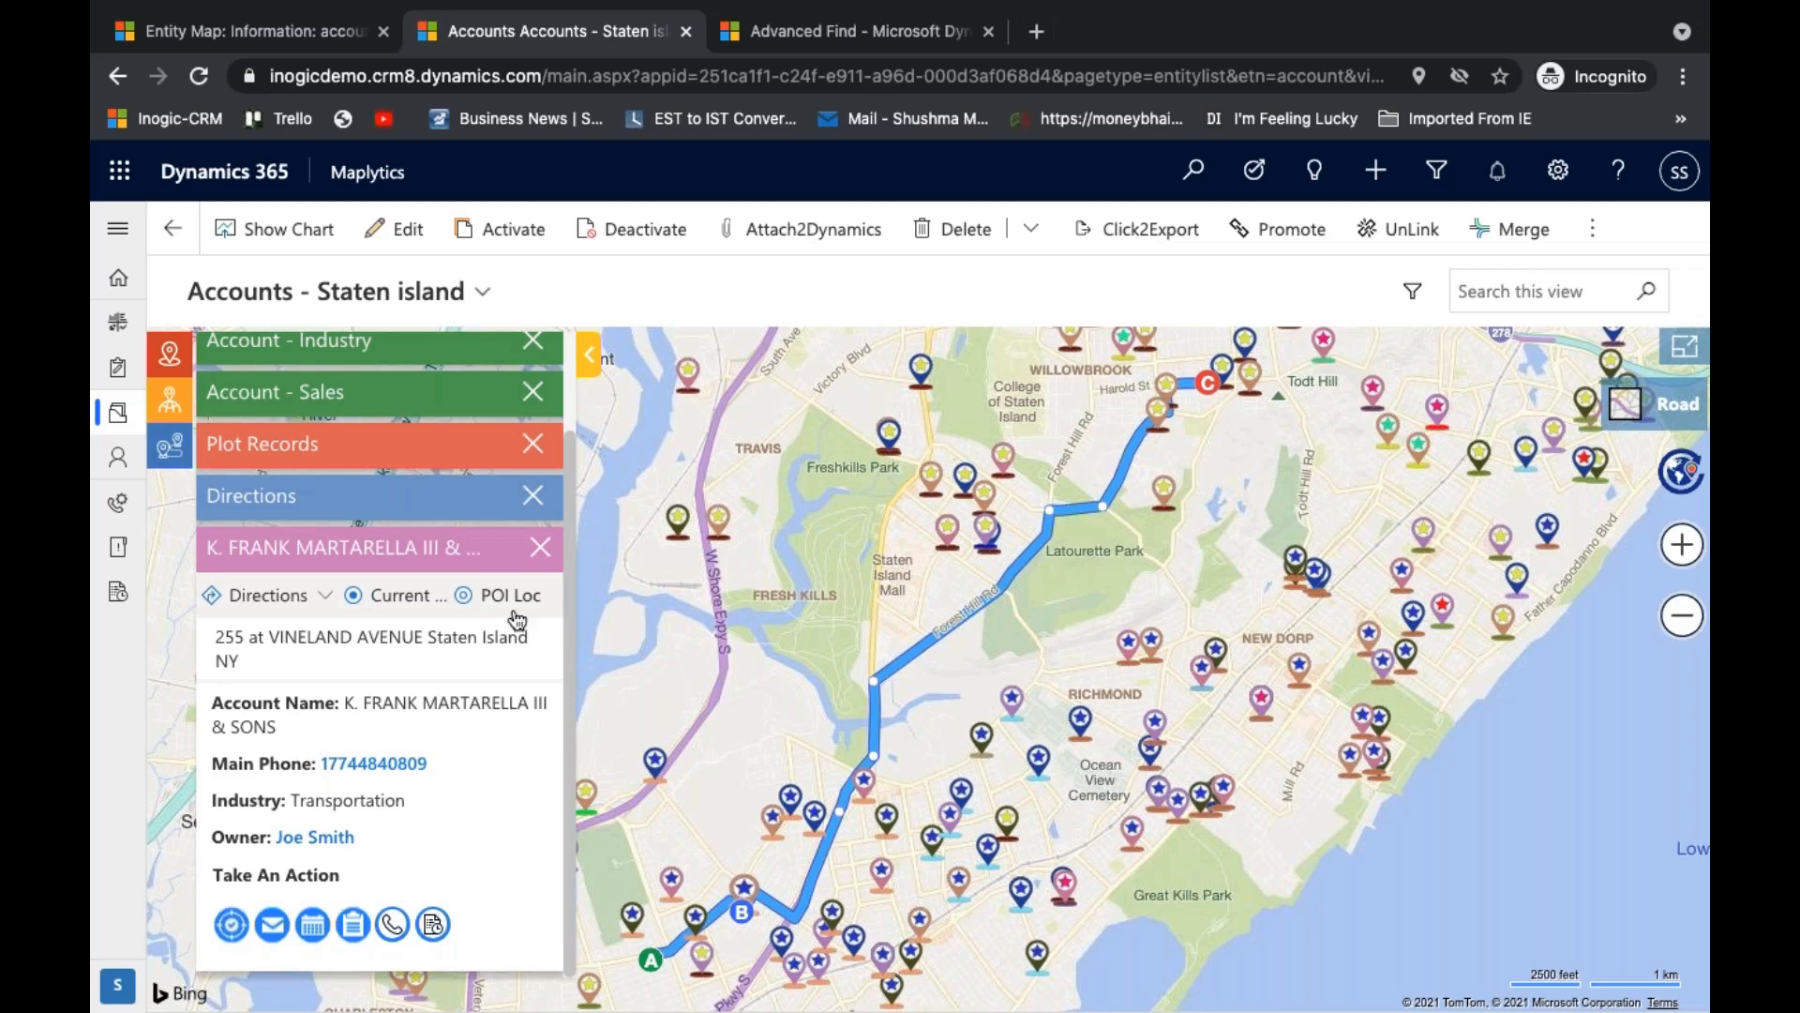
- Search the saved routes from 2021-5-17 to 2021-5-25 and return to the Directions card
left_click(448, 504)
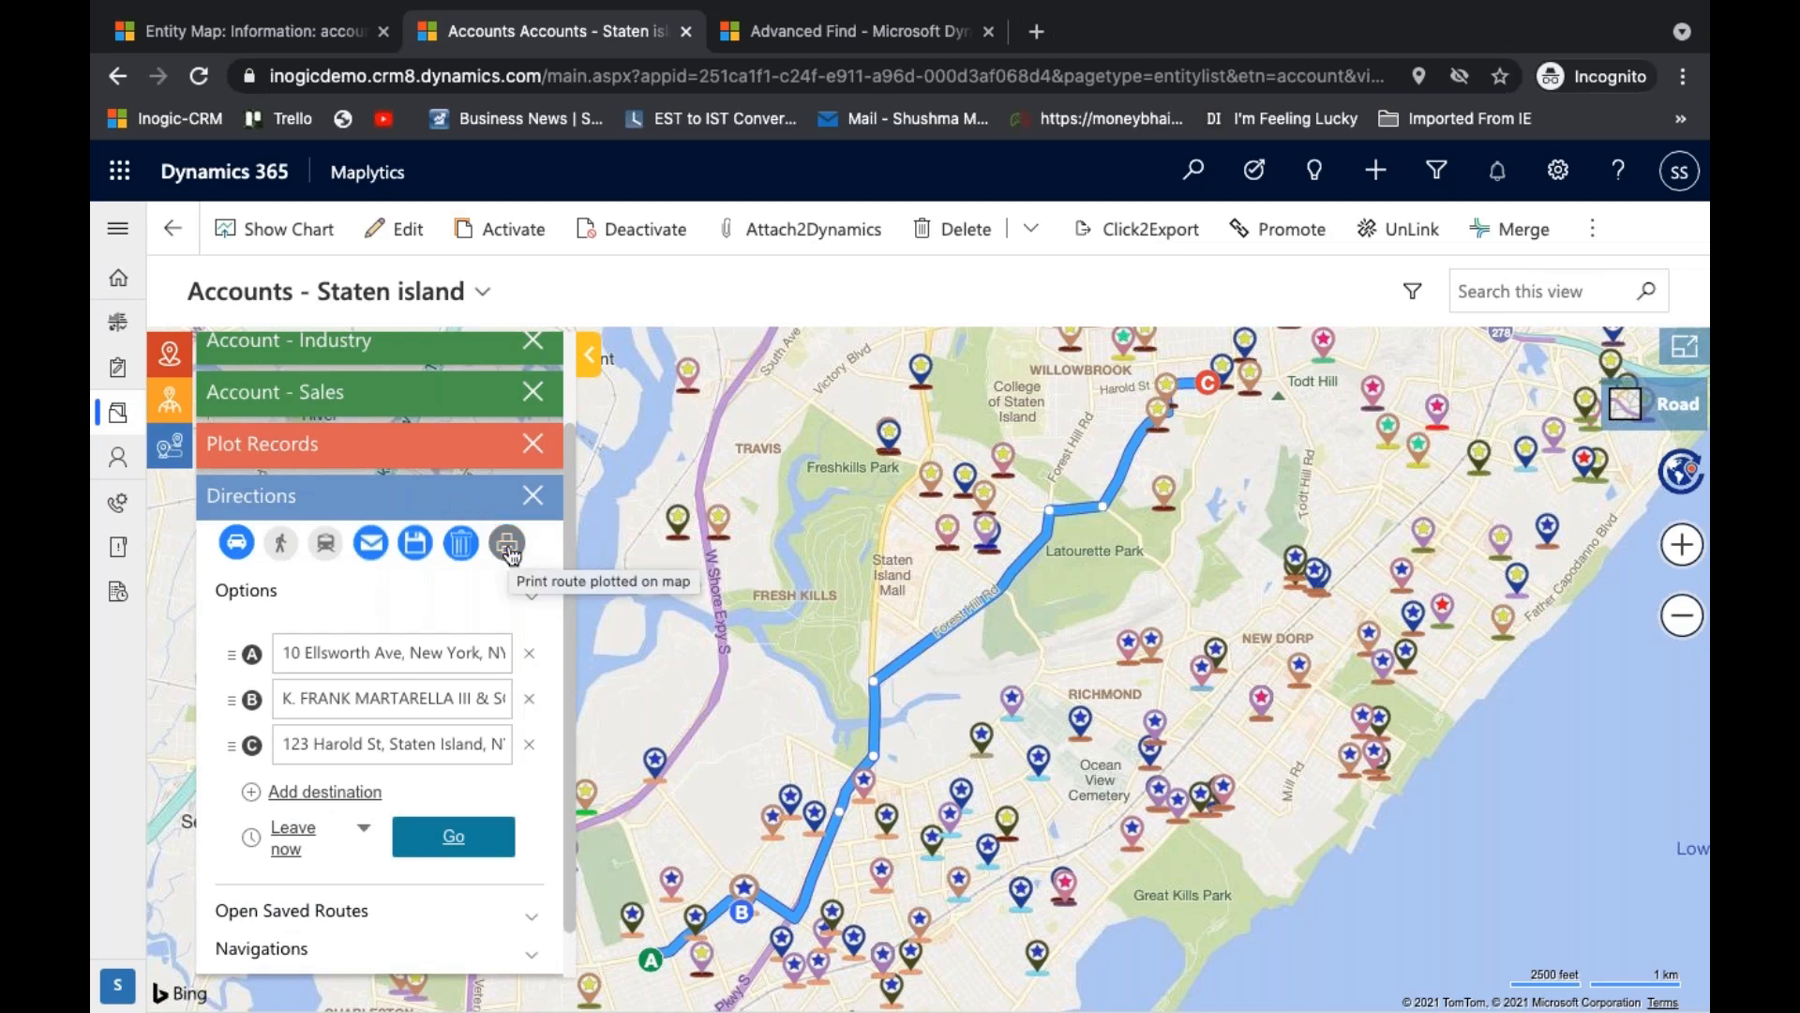
left_click(410, 541)
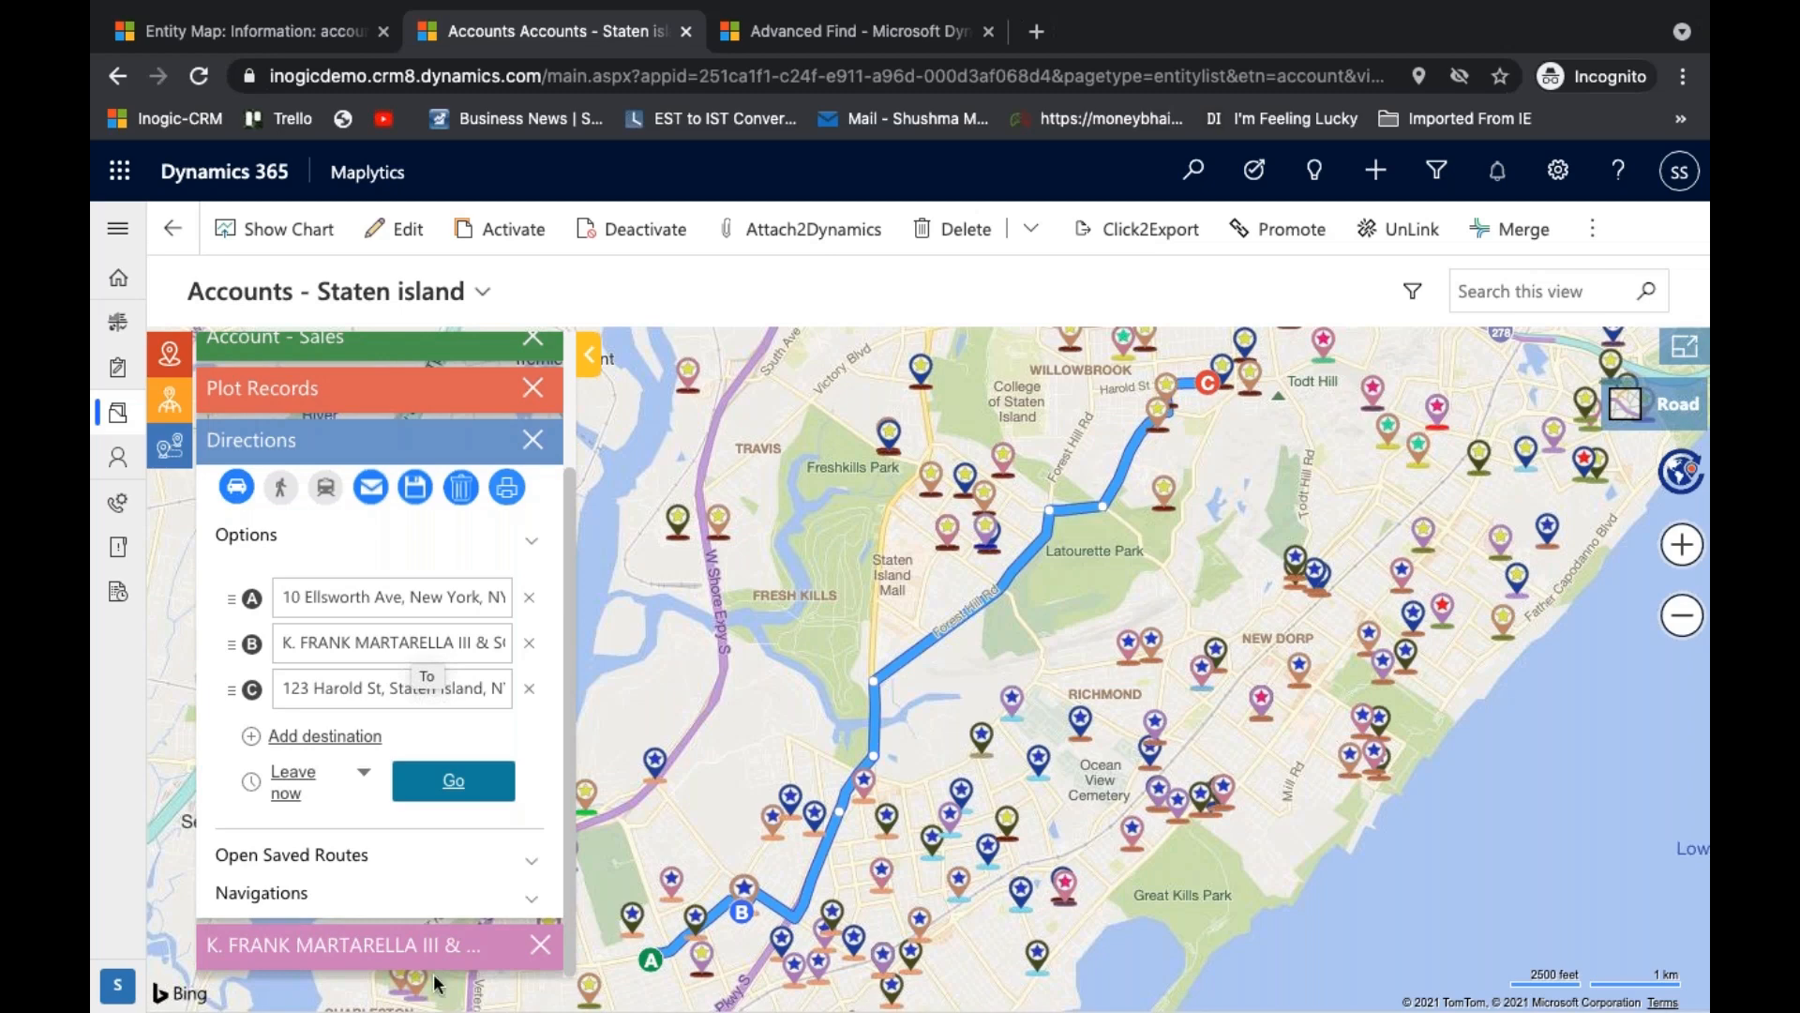
left_click(520, 863)
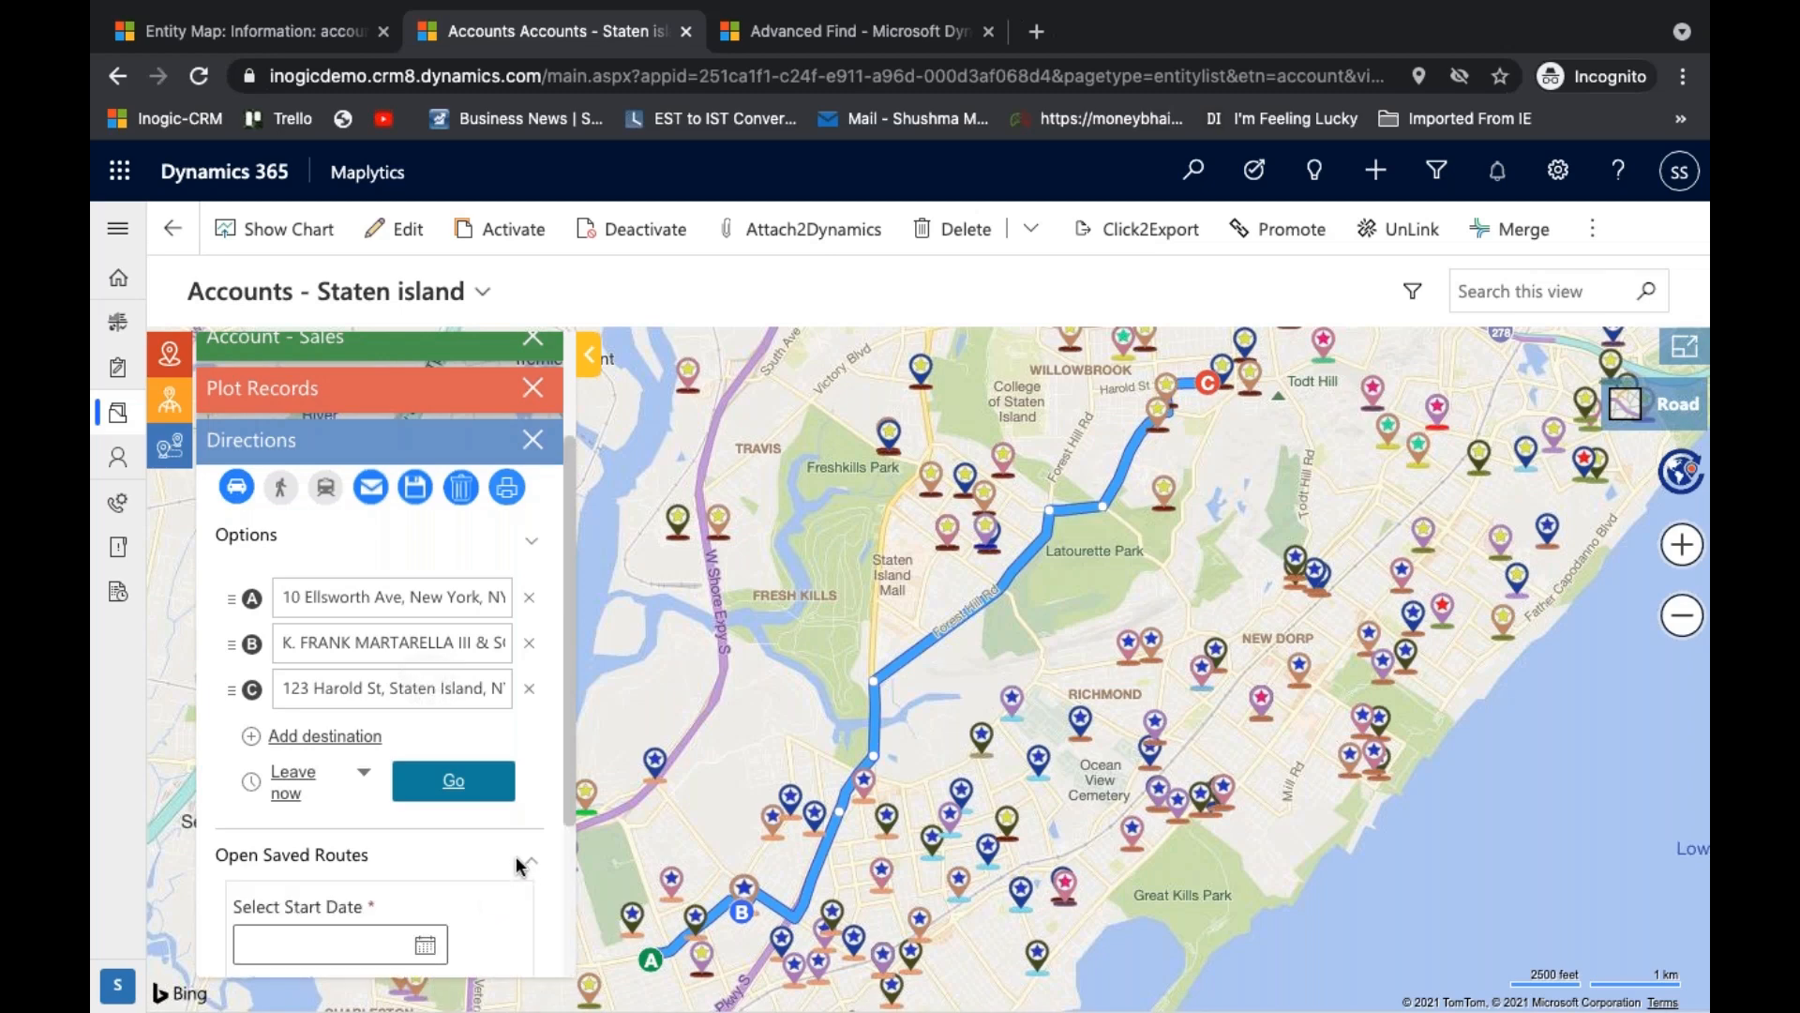
scroll(521, 865, "down", 3)
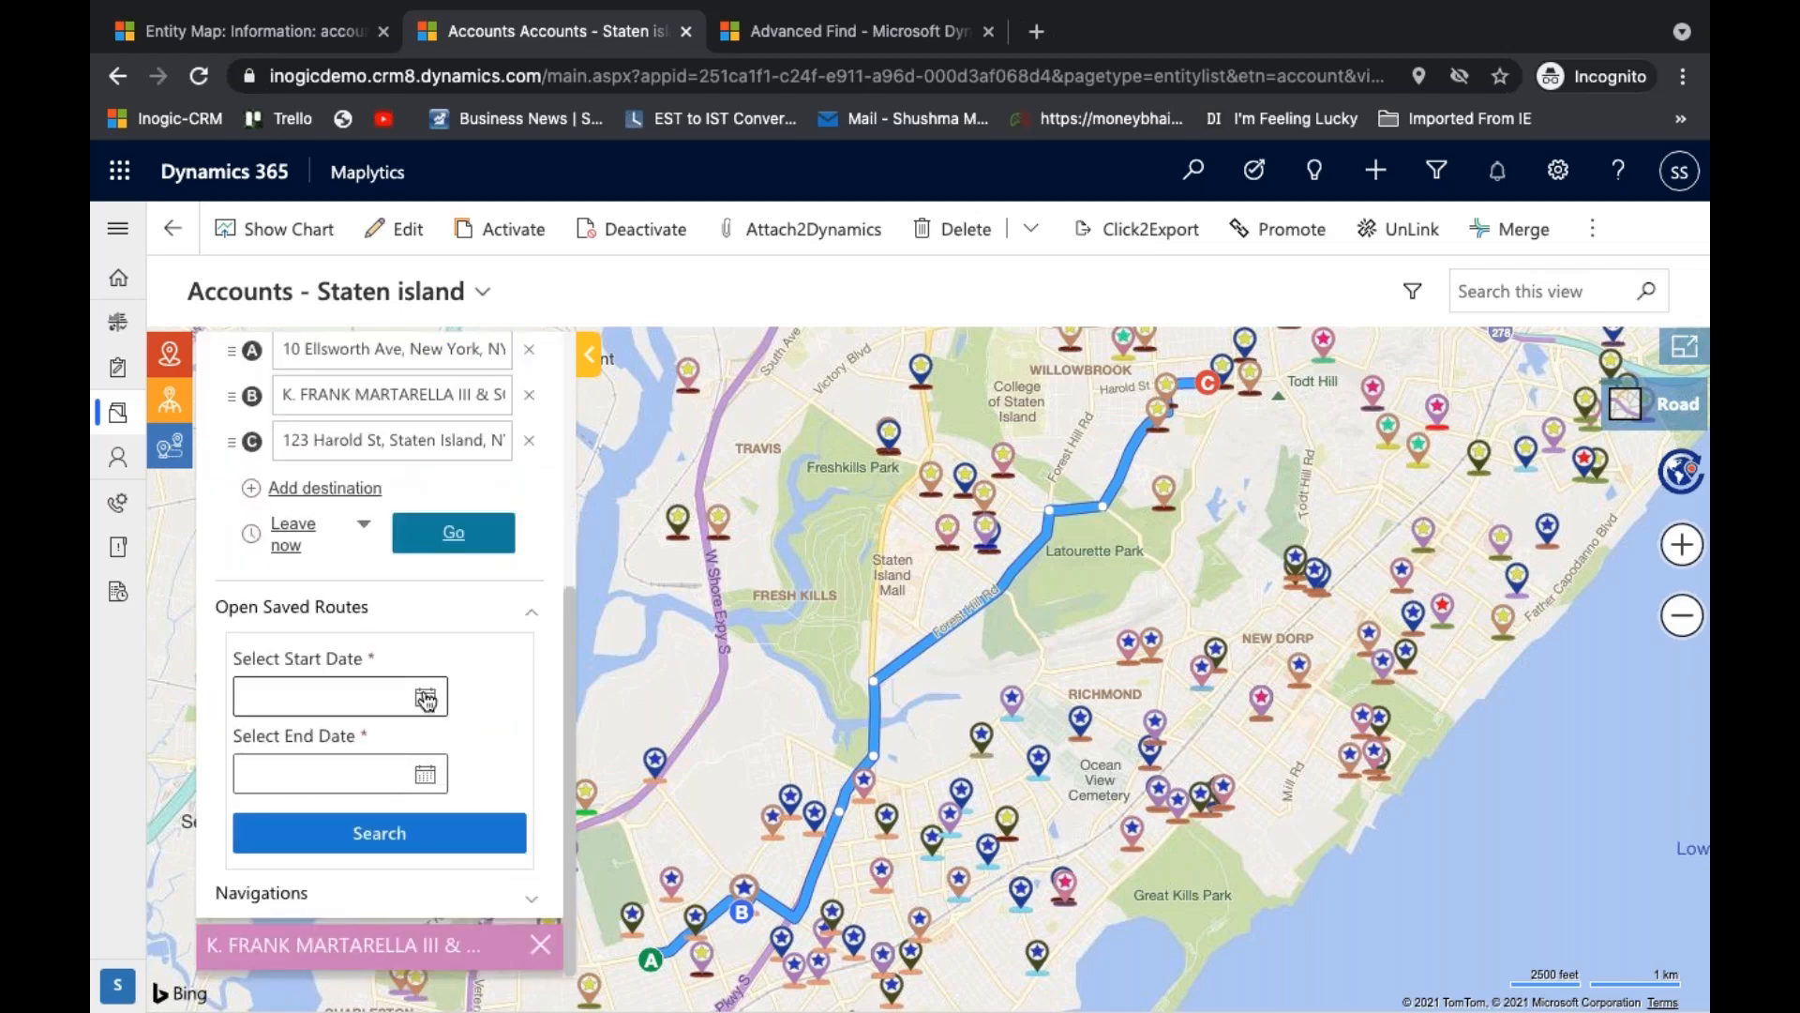
left_click(426, 698)
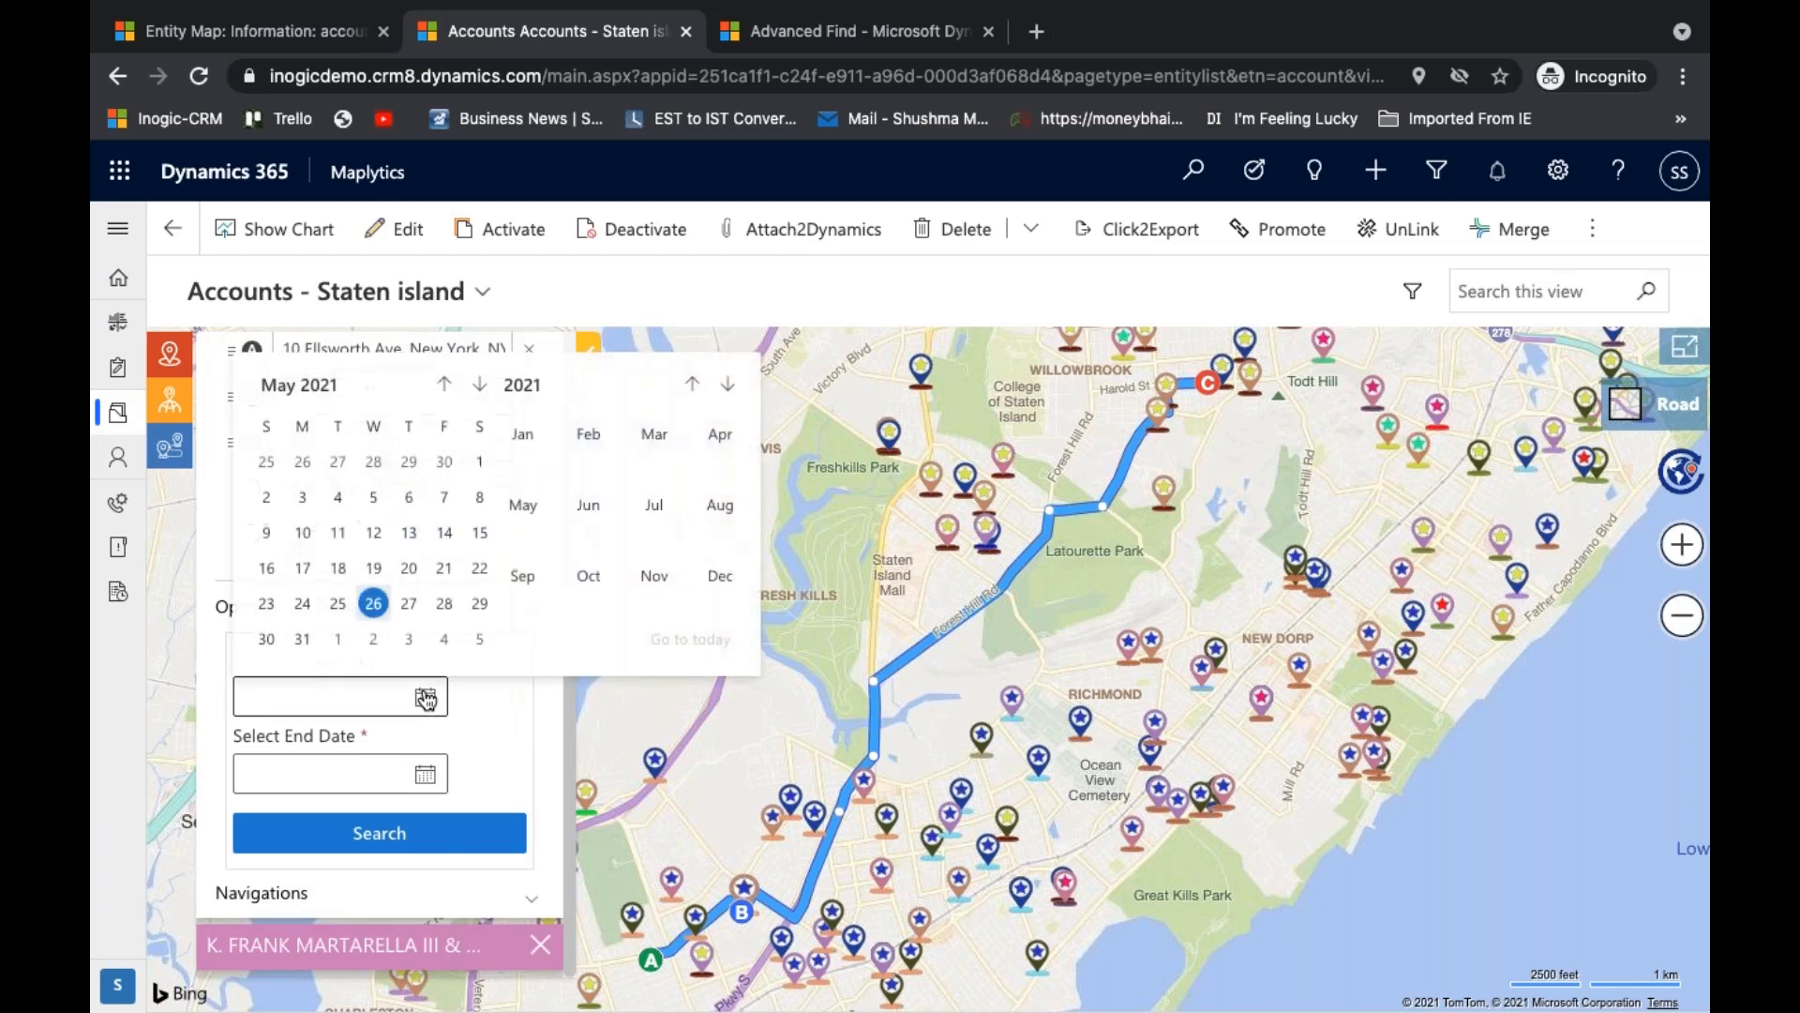
left_click(301, 581)
left_click(425, 832)
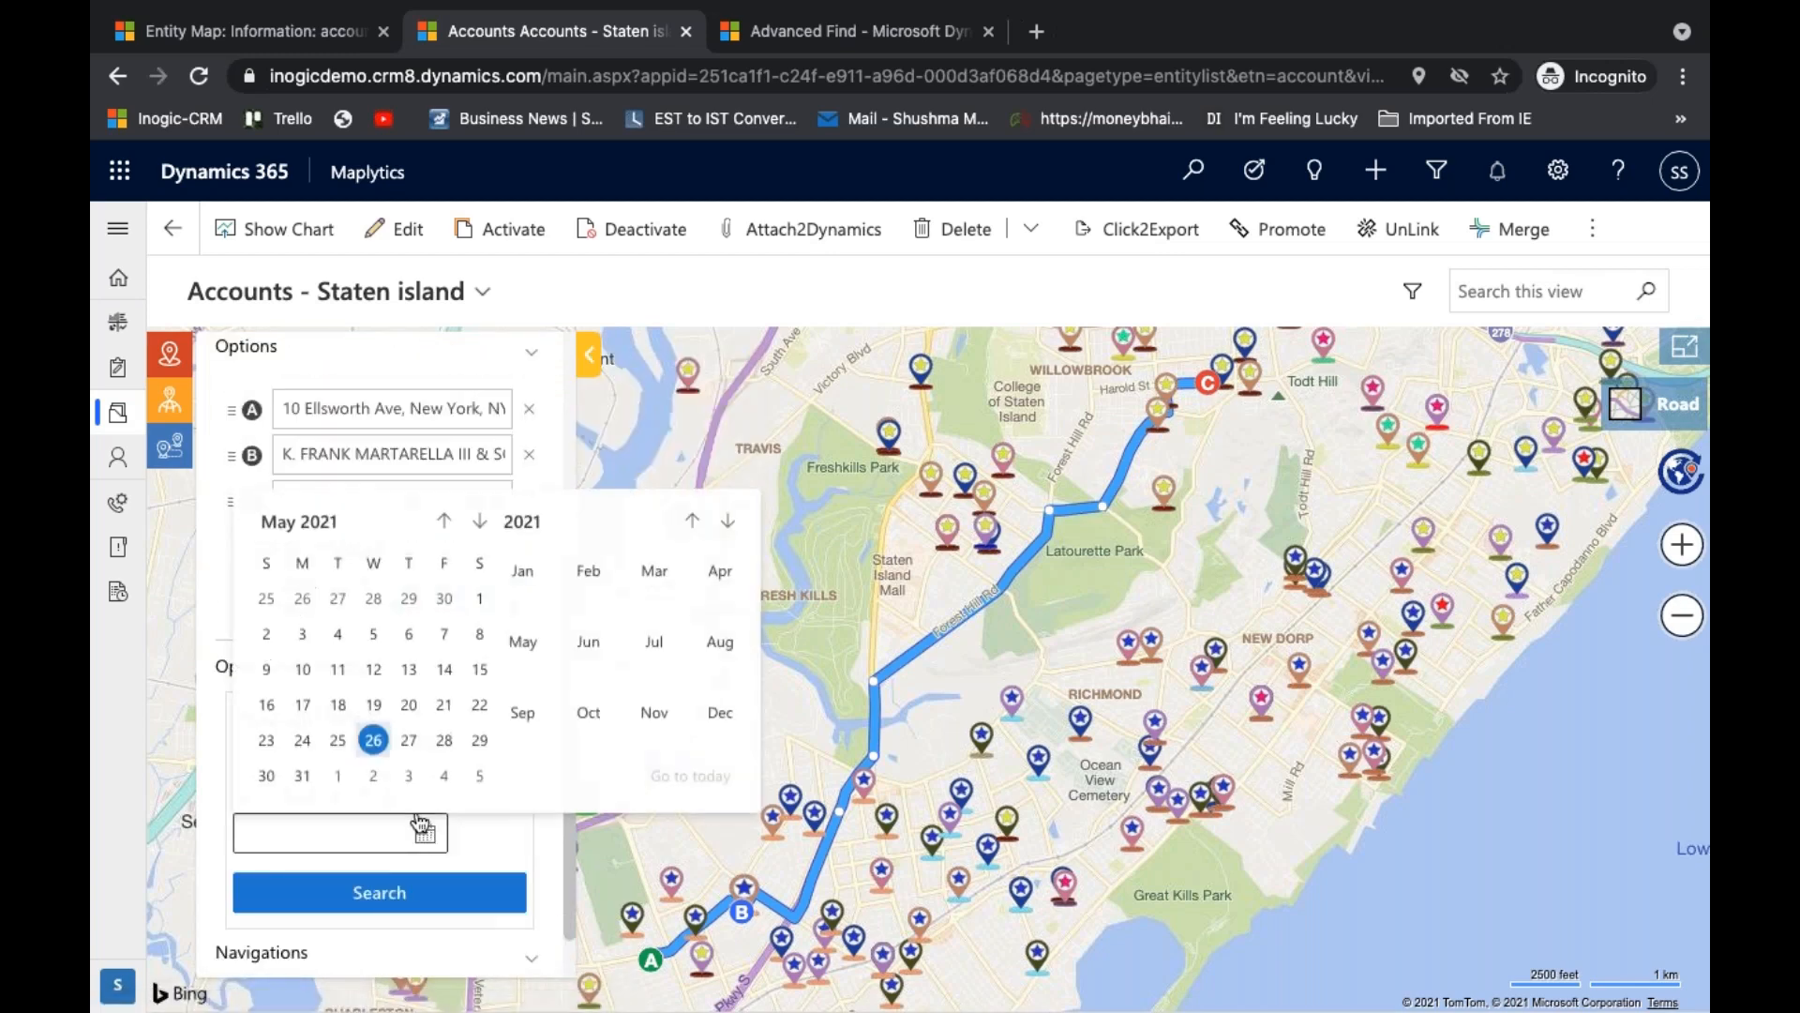
left_click(338, 741)
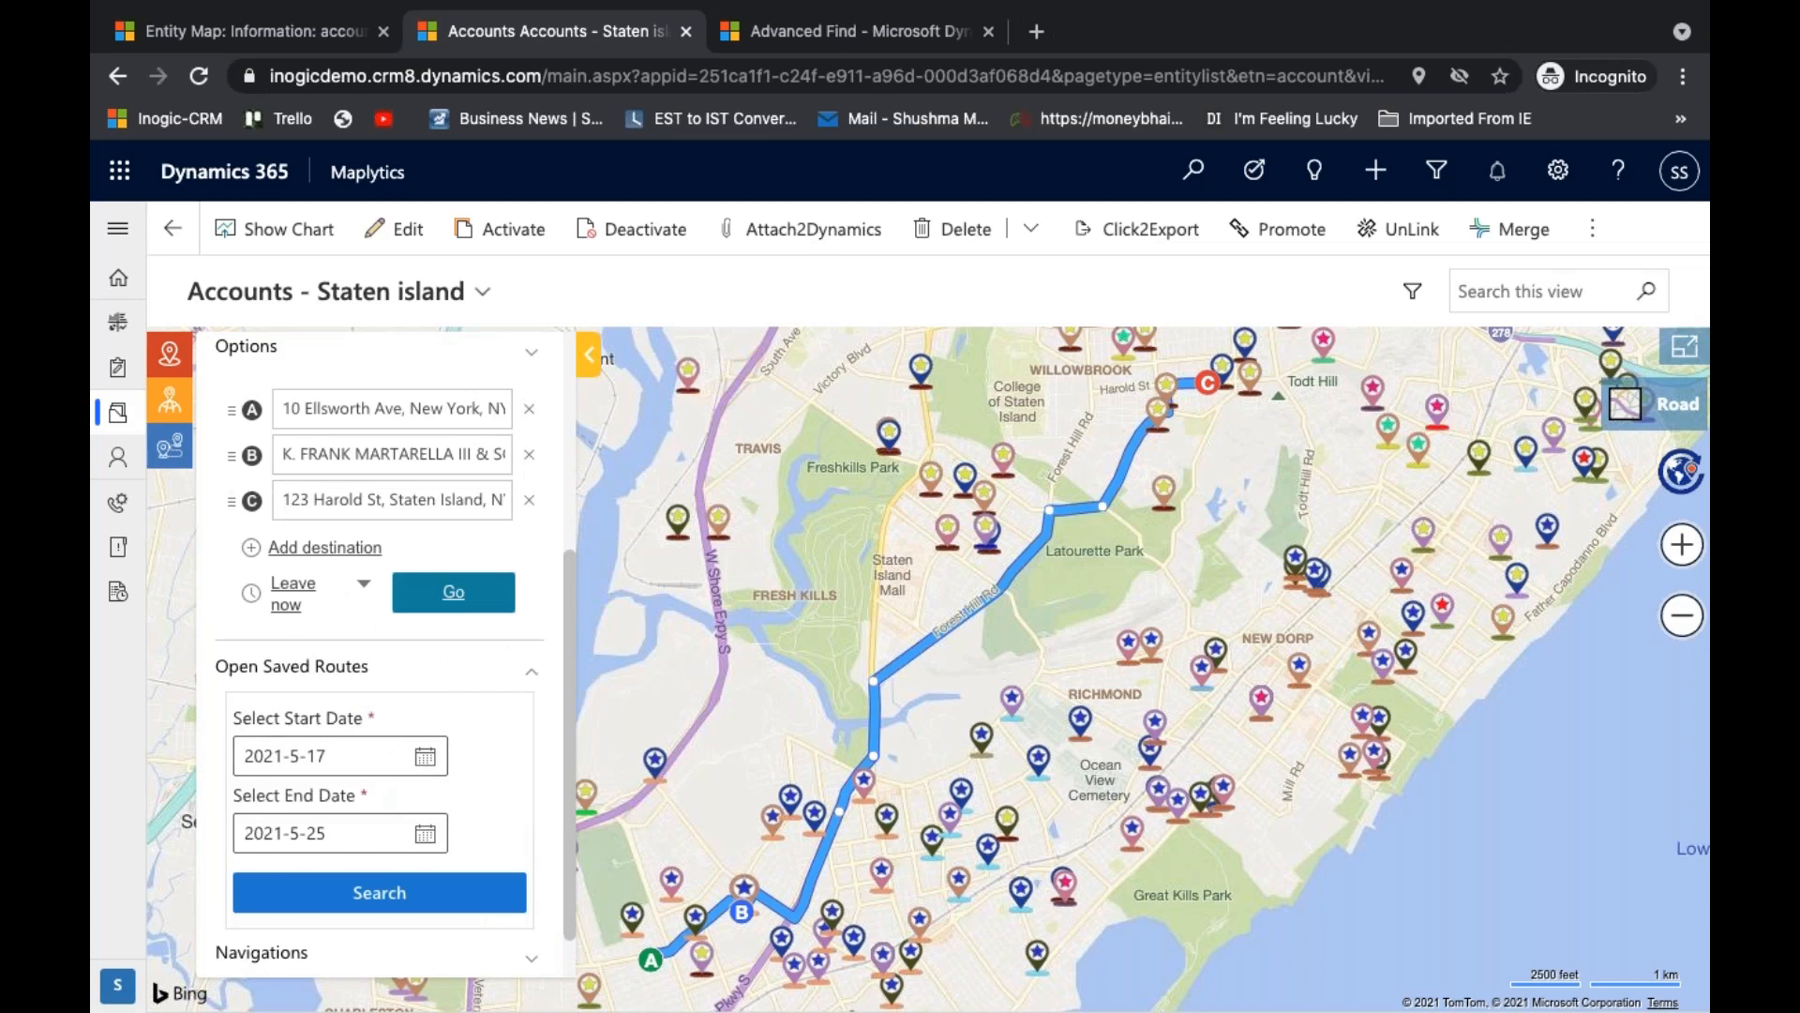
left_click(379, 892)
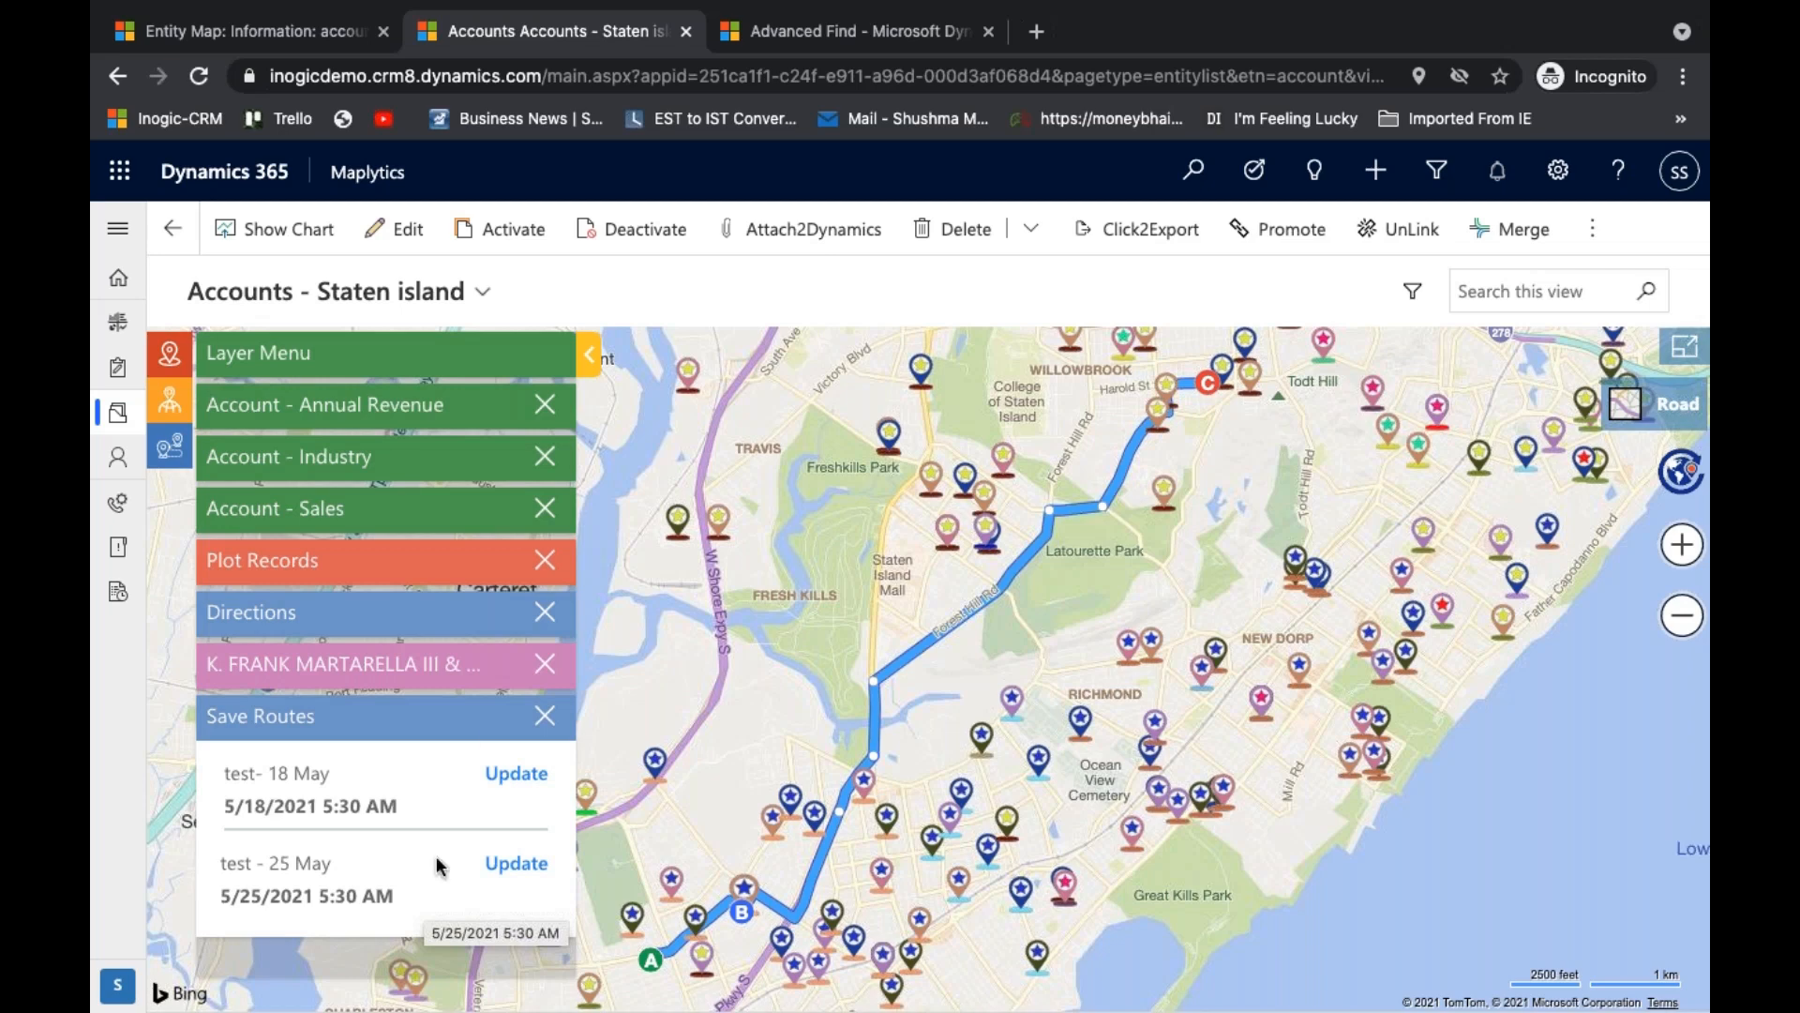
left_click(444, 622)
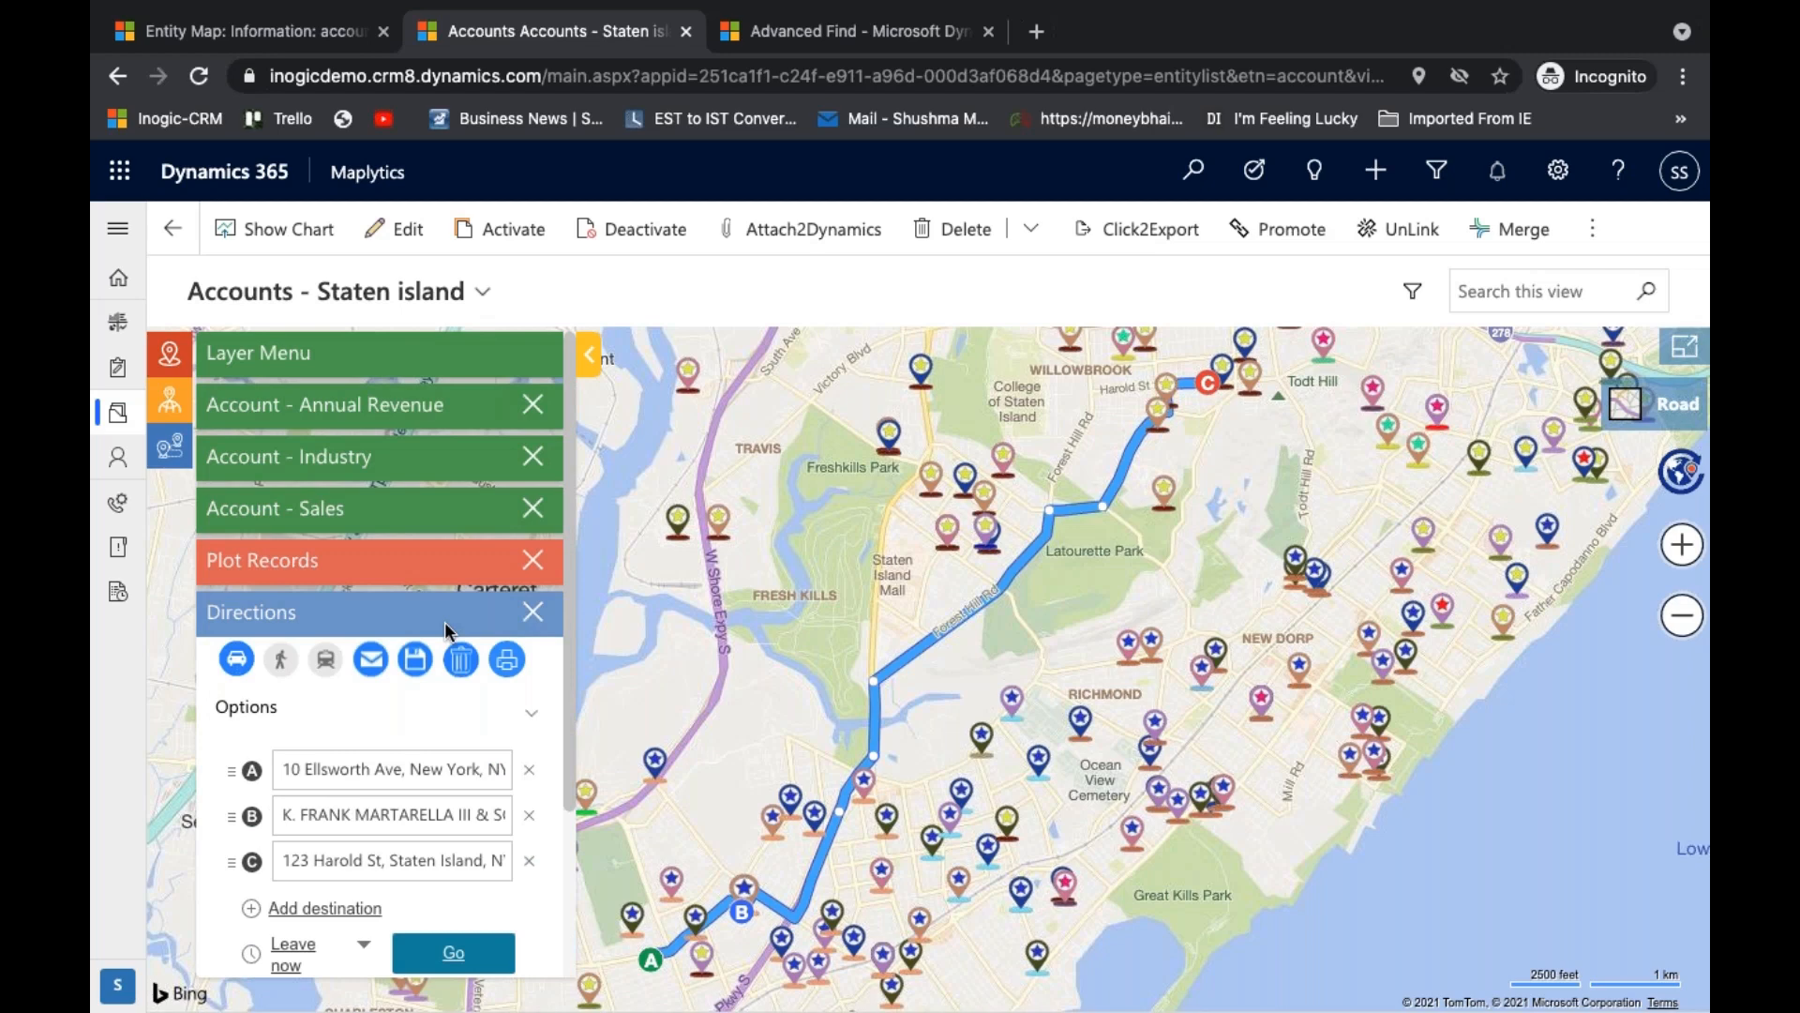
- Go back to the Accounts - Staten island list and open its Detail Map in full size
left_click(116, 225)
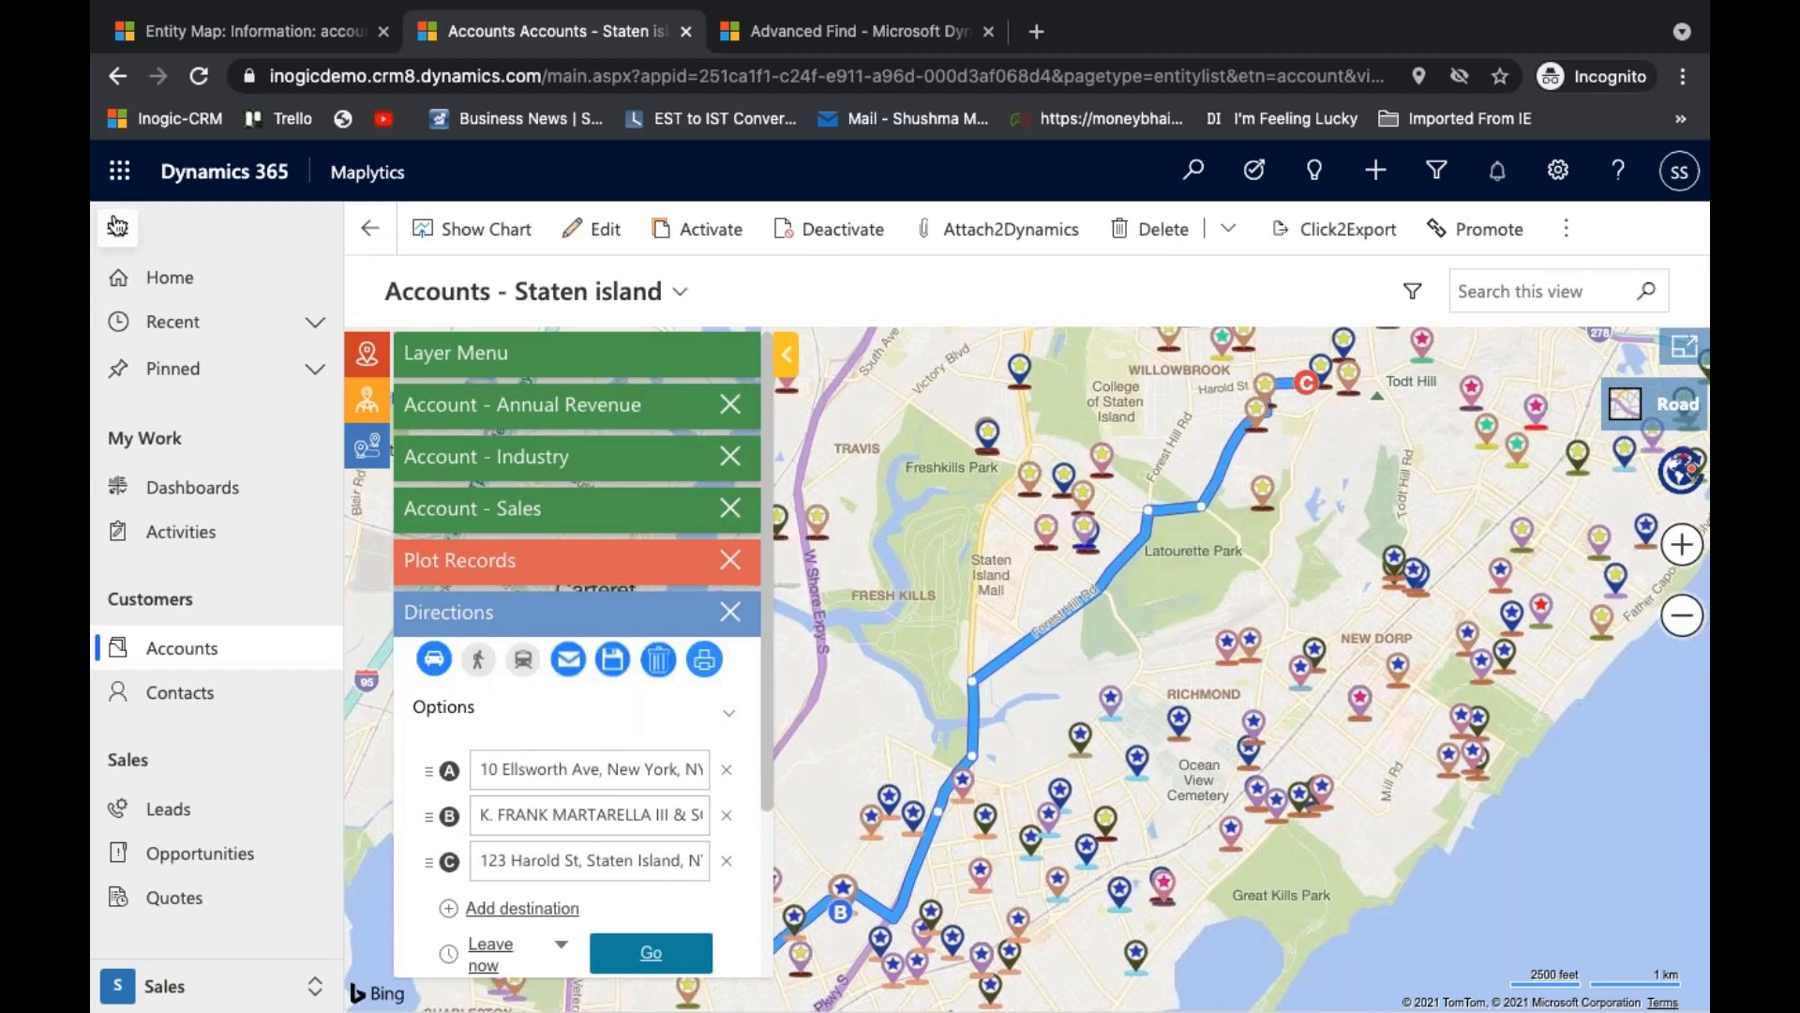
left_click(312, 987)
left_click(221, 804)
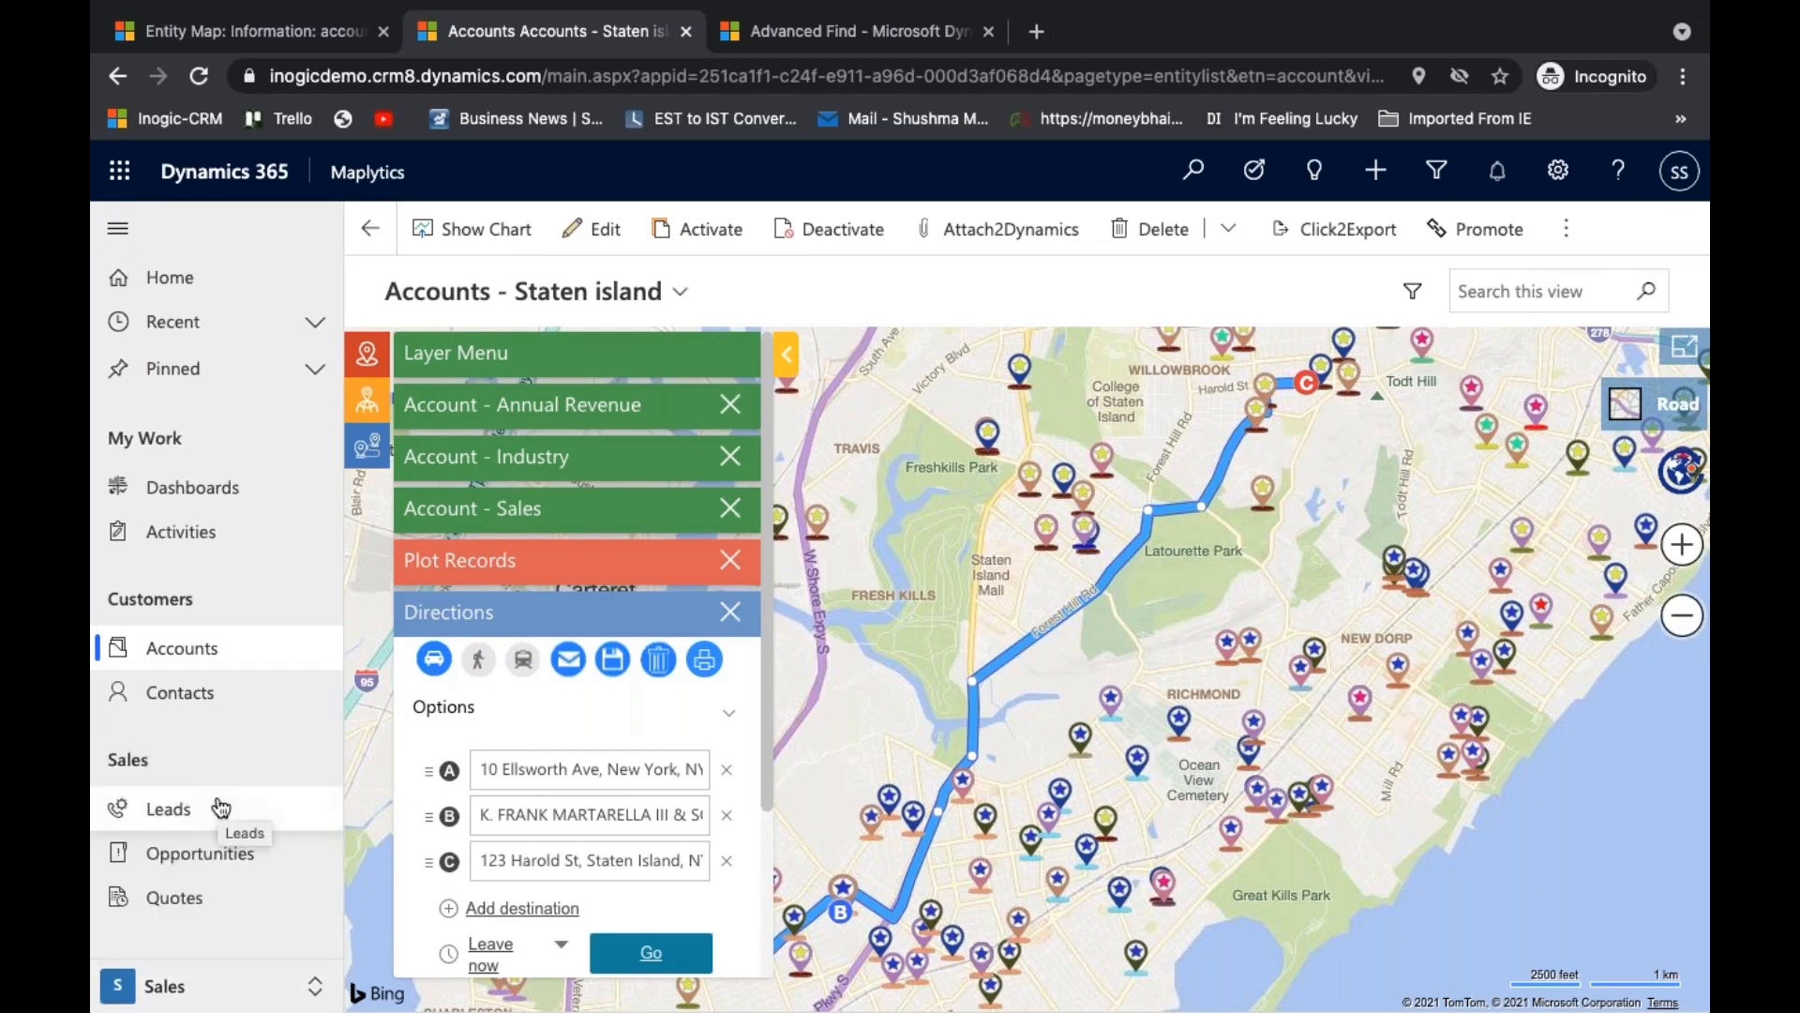
left_click(221, 662)
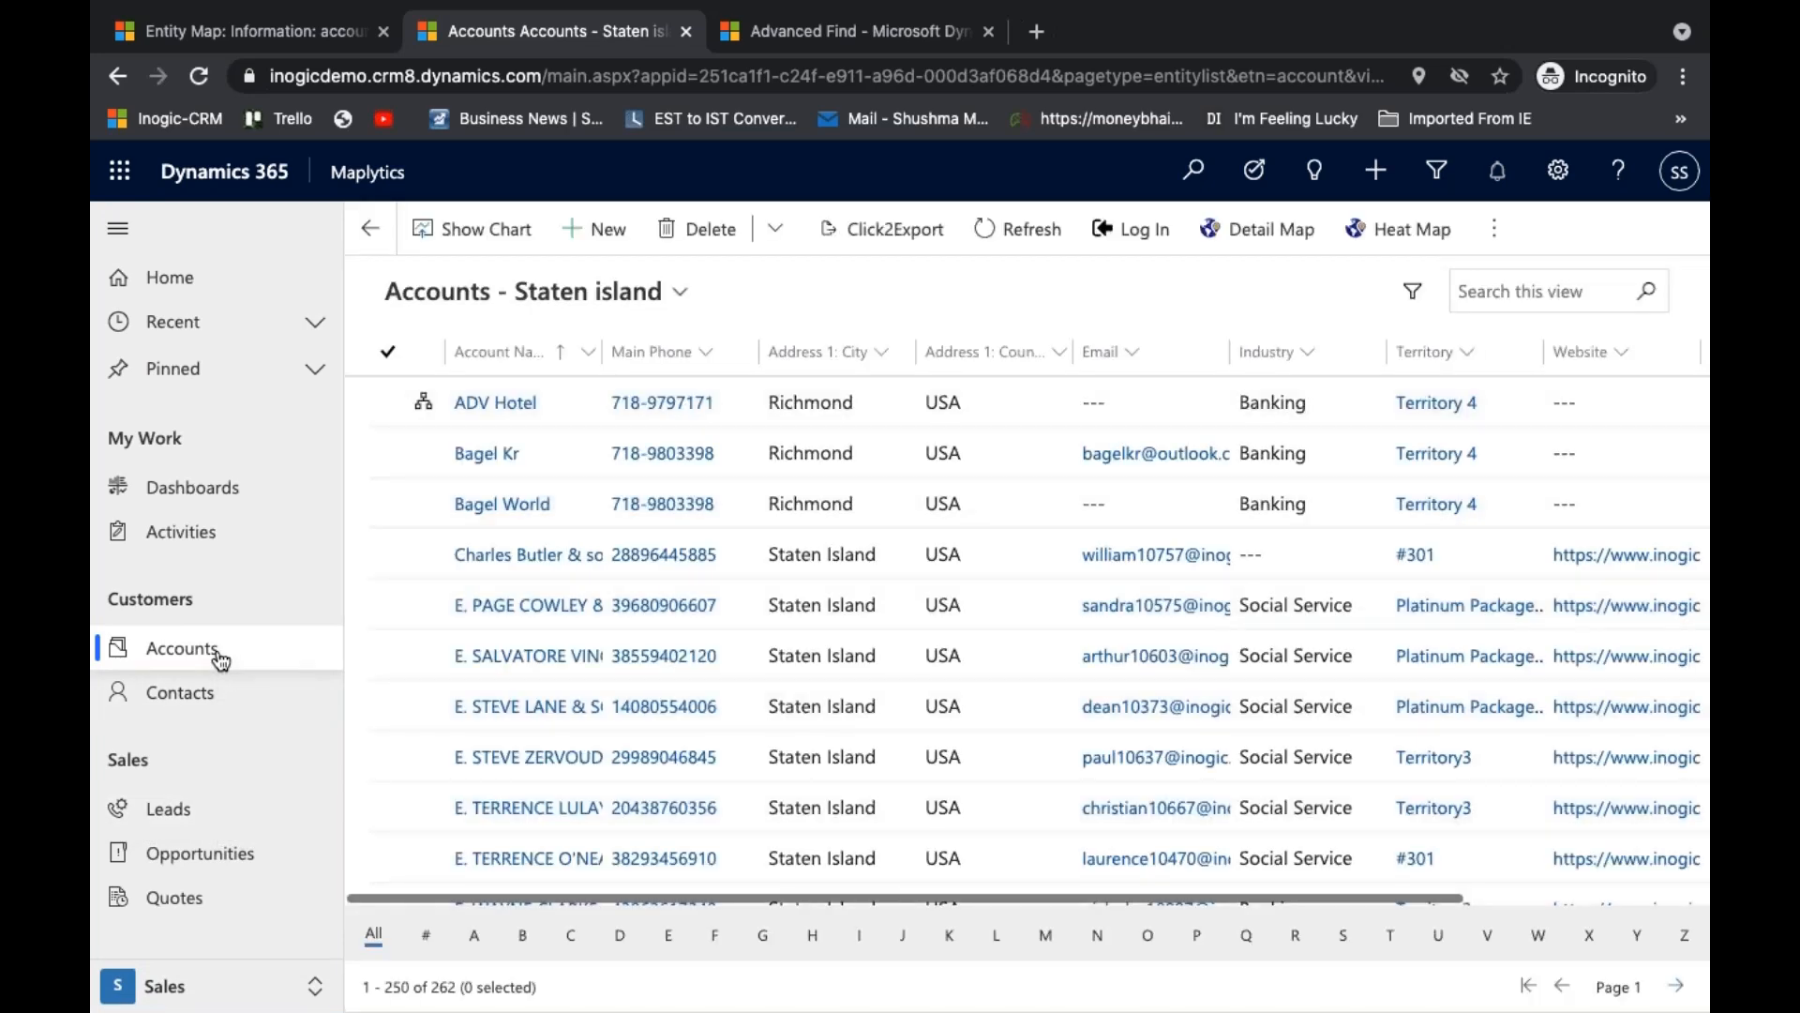
left_click(1262, 231)
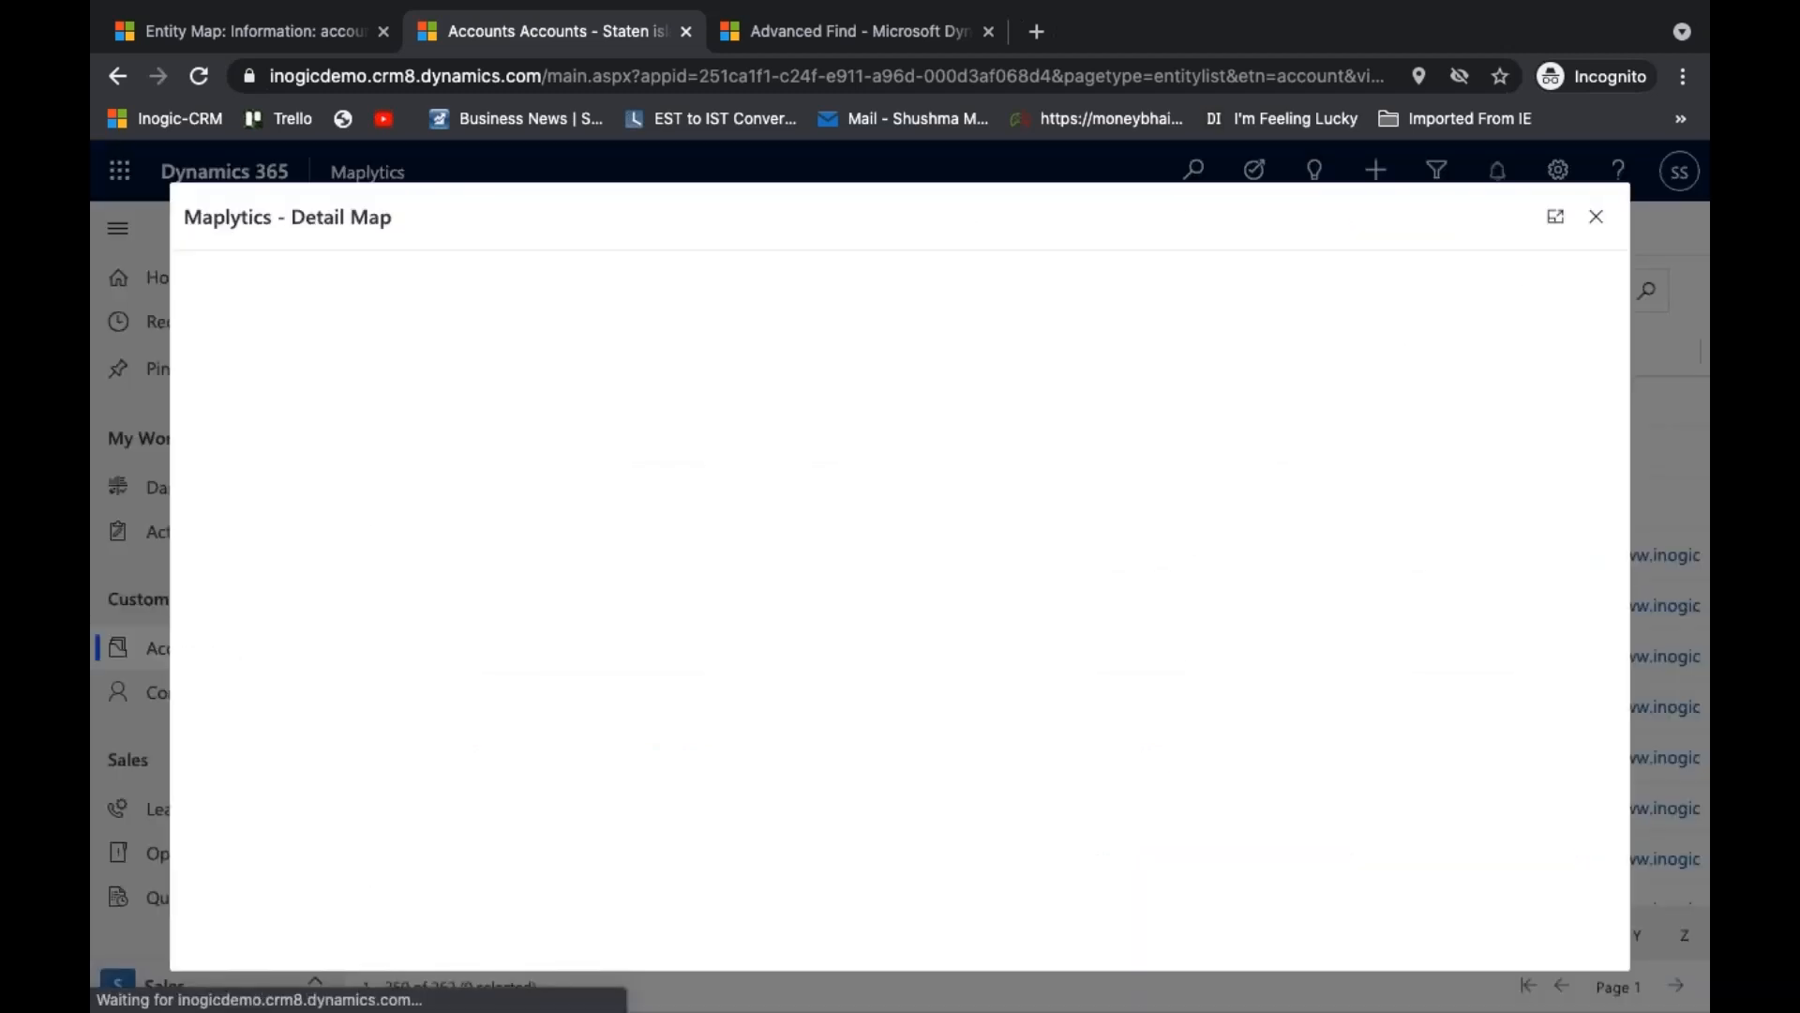
left_click(1549, 216)
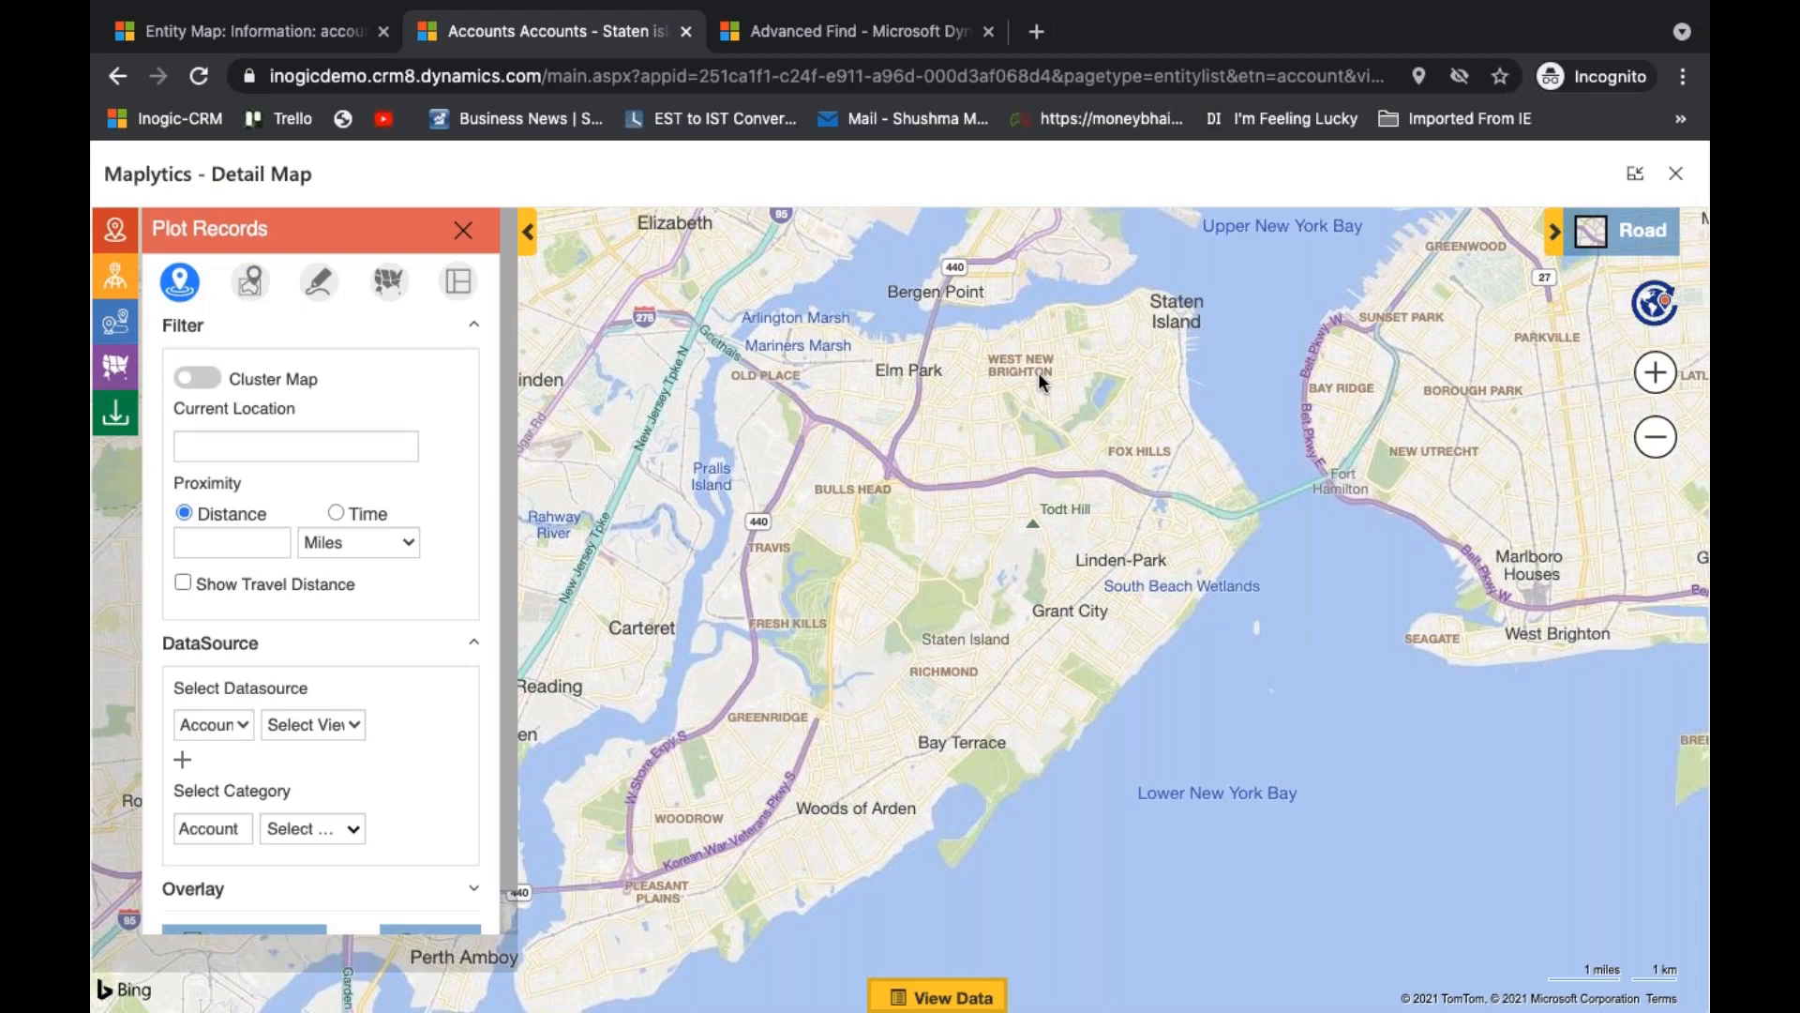
- Switch record plotting to by territory, search the territories for "sale" and select Sales - Staten Island
left_click(391, 293)
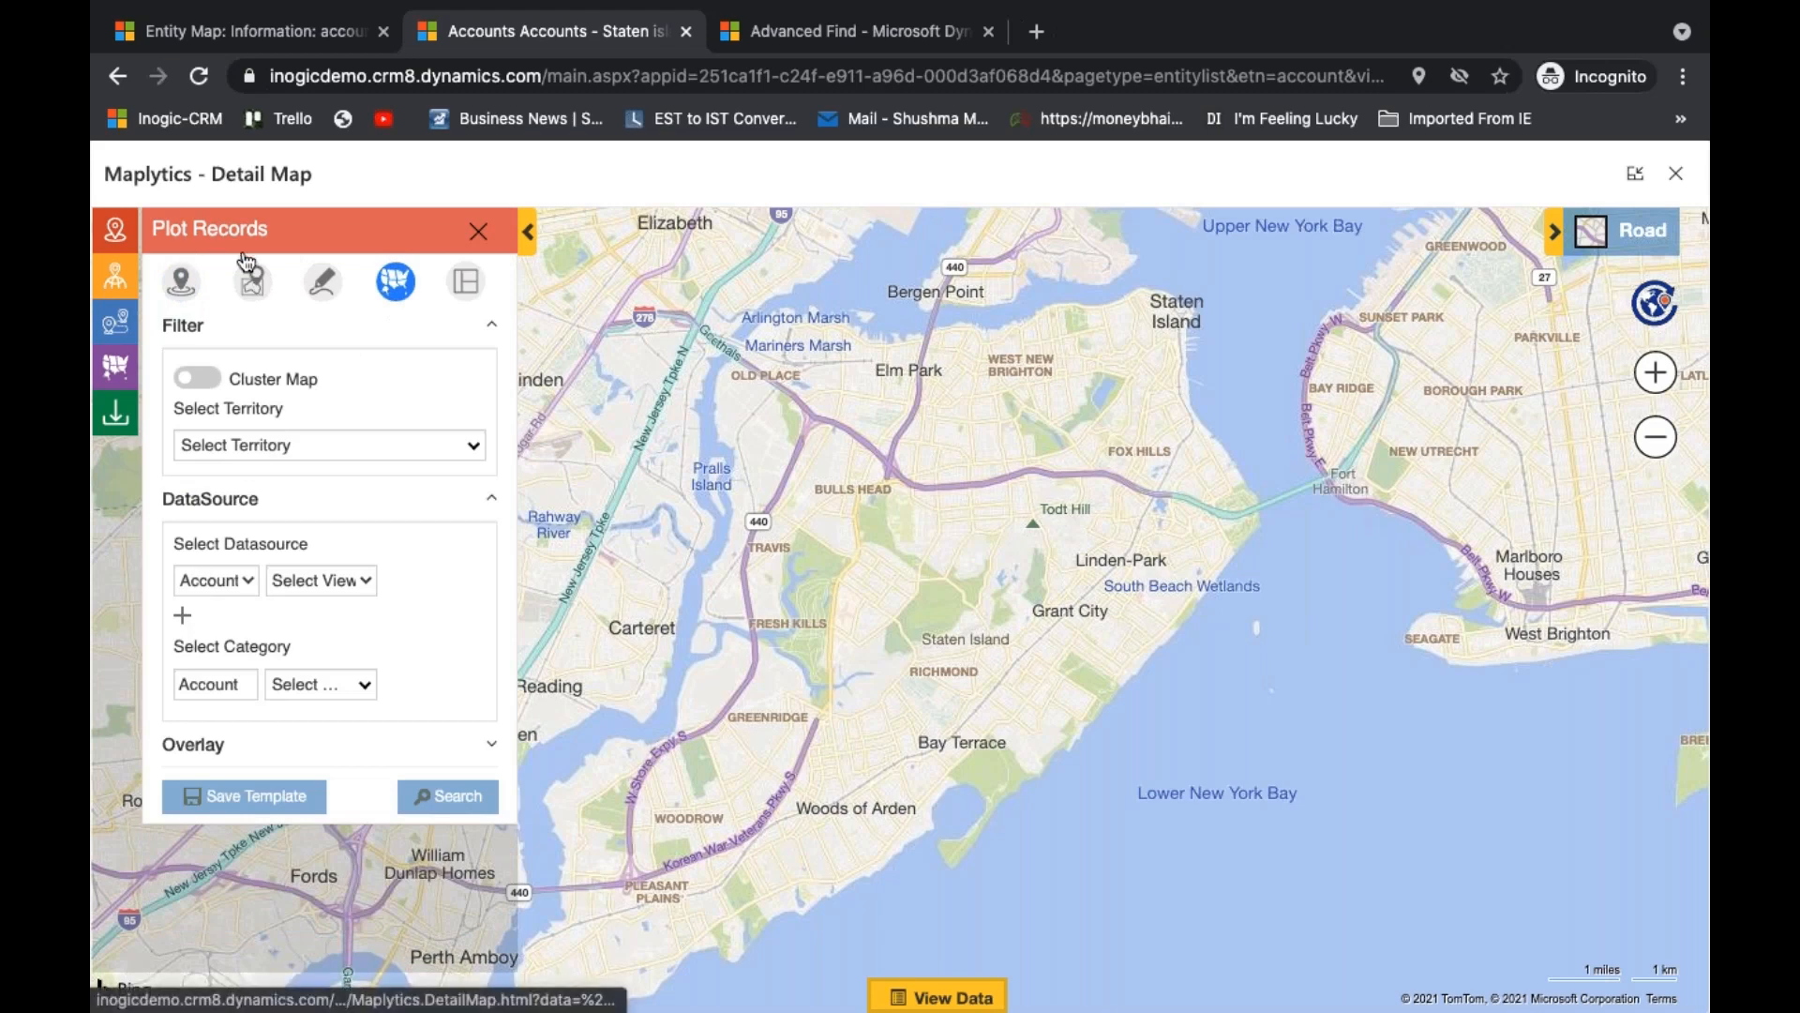
left_click(386, 459)
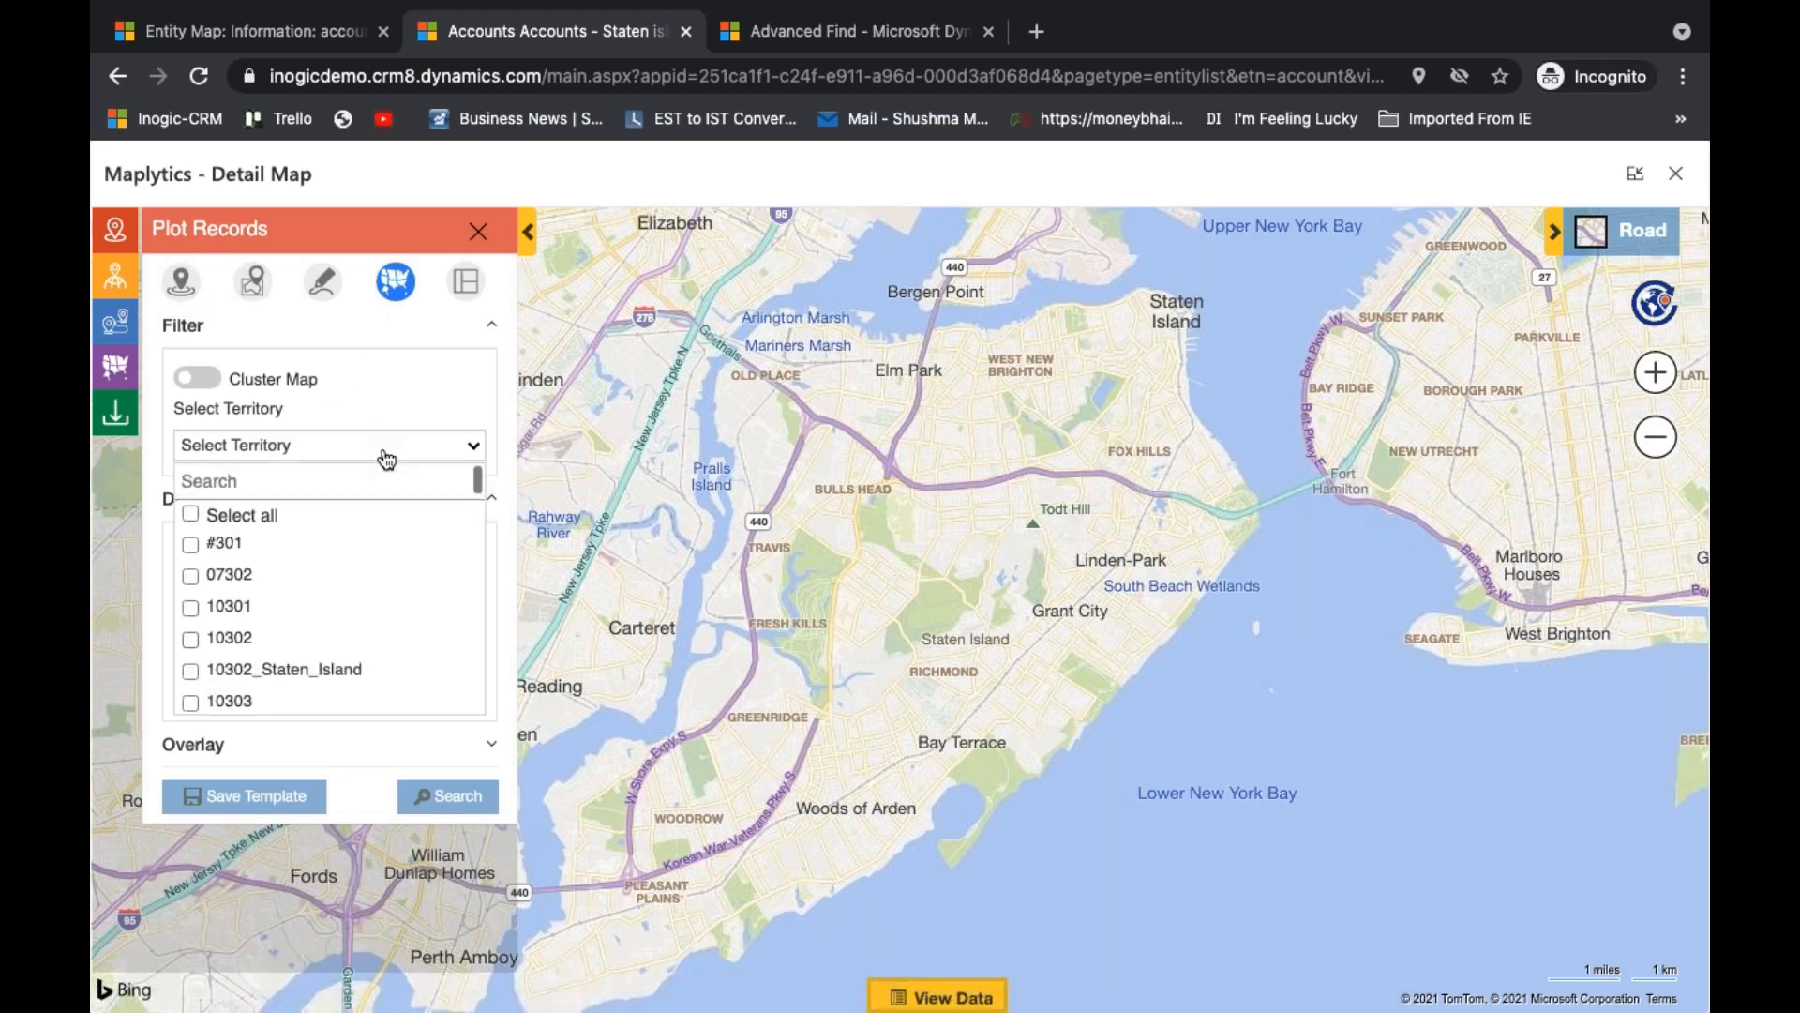
type("sale")
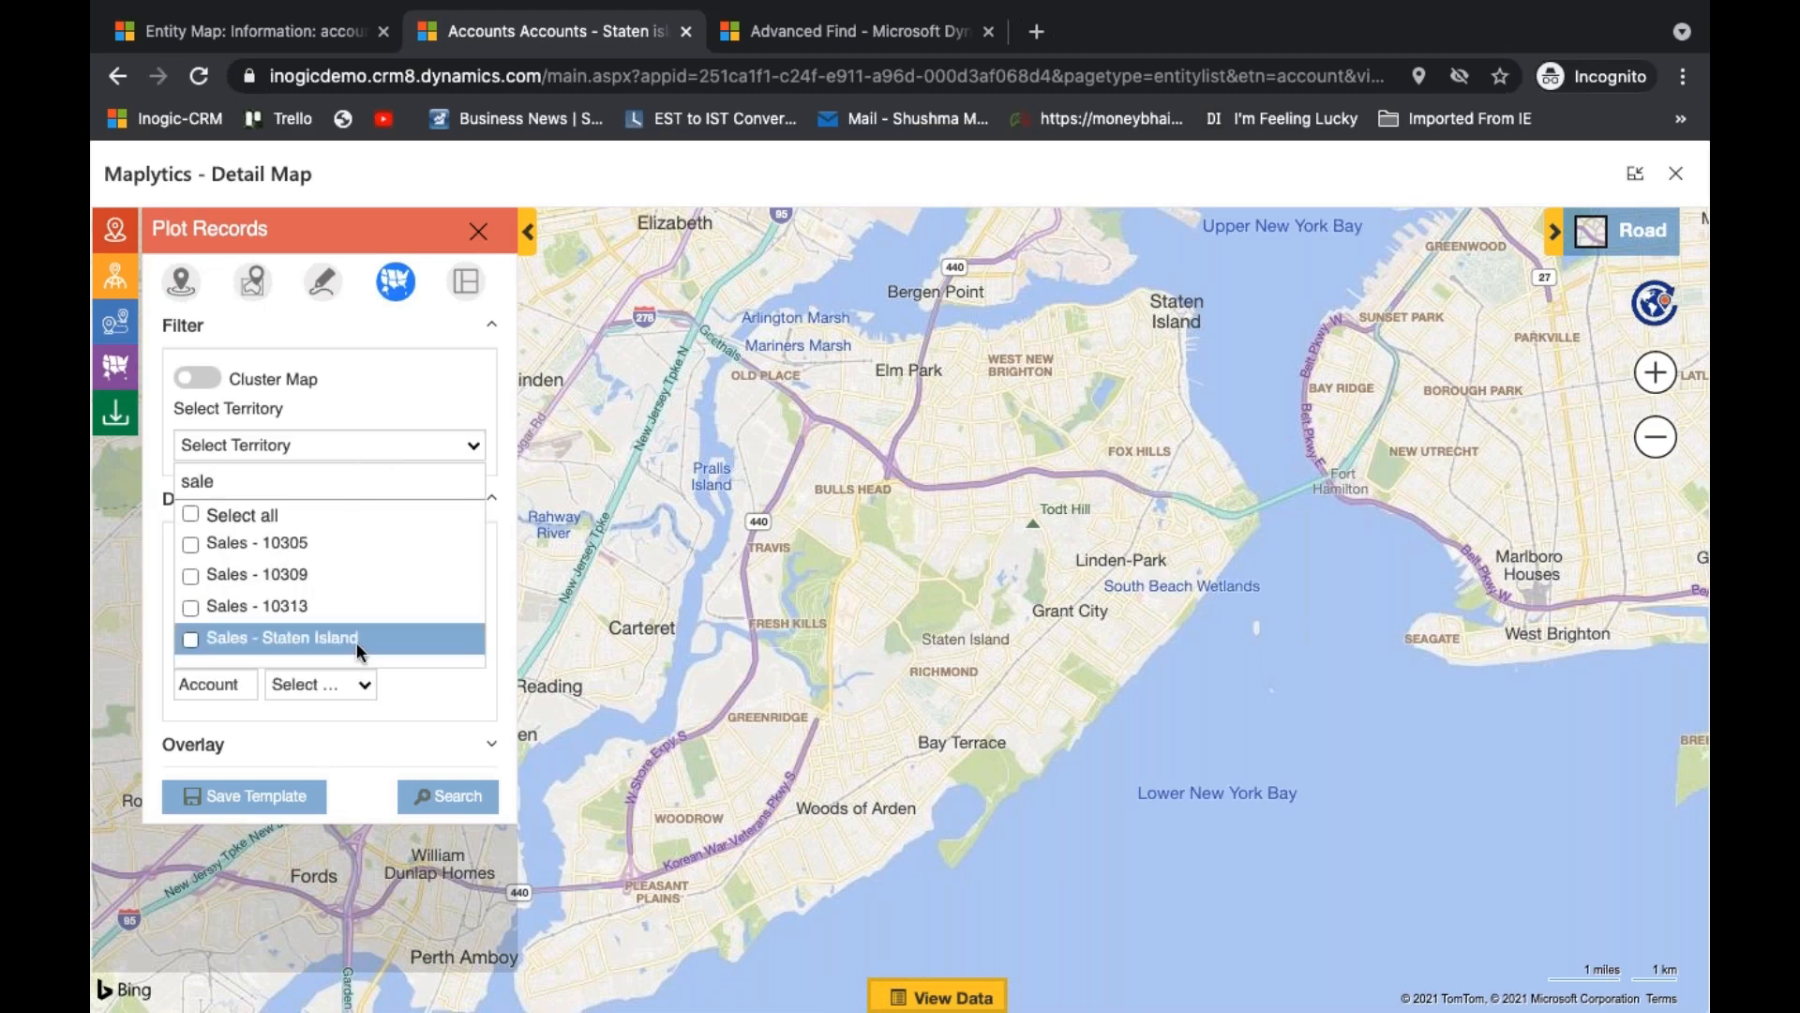
left_click(359, 641)
- Set the datasource to the Accounts - Staten island view and plot its accounts within the Sales - Staten Island territory
left_click(401, 446)
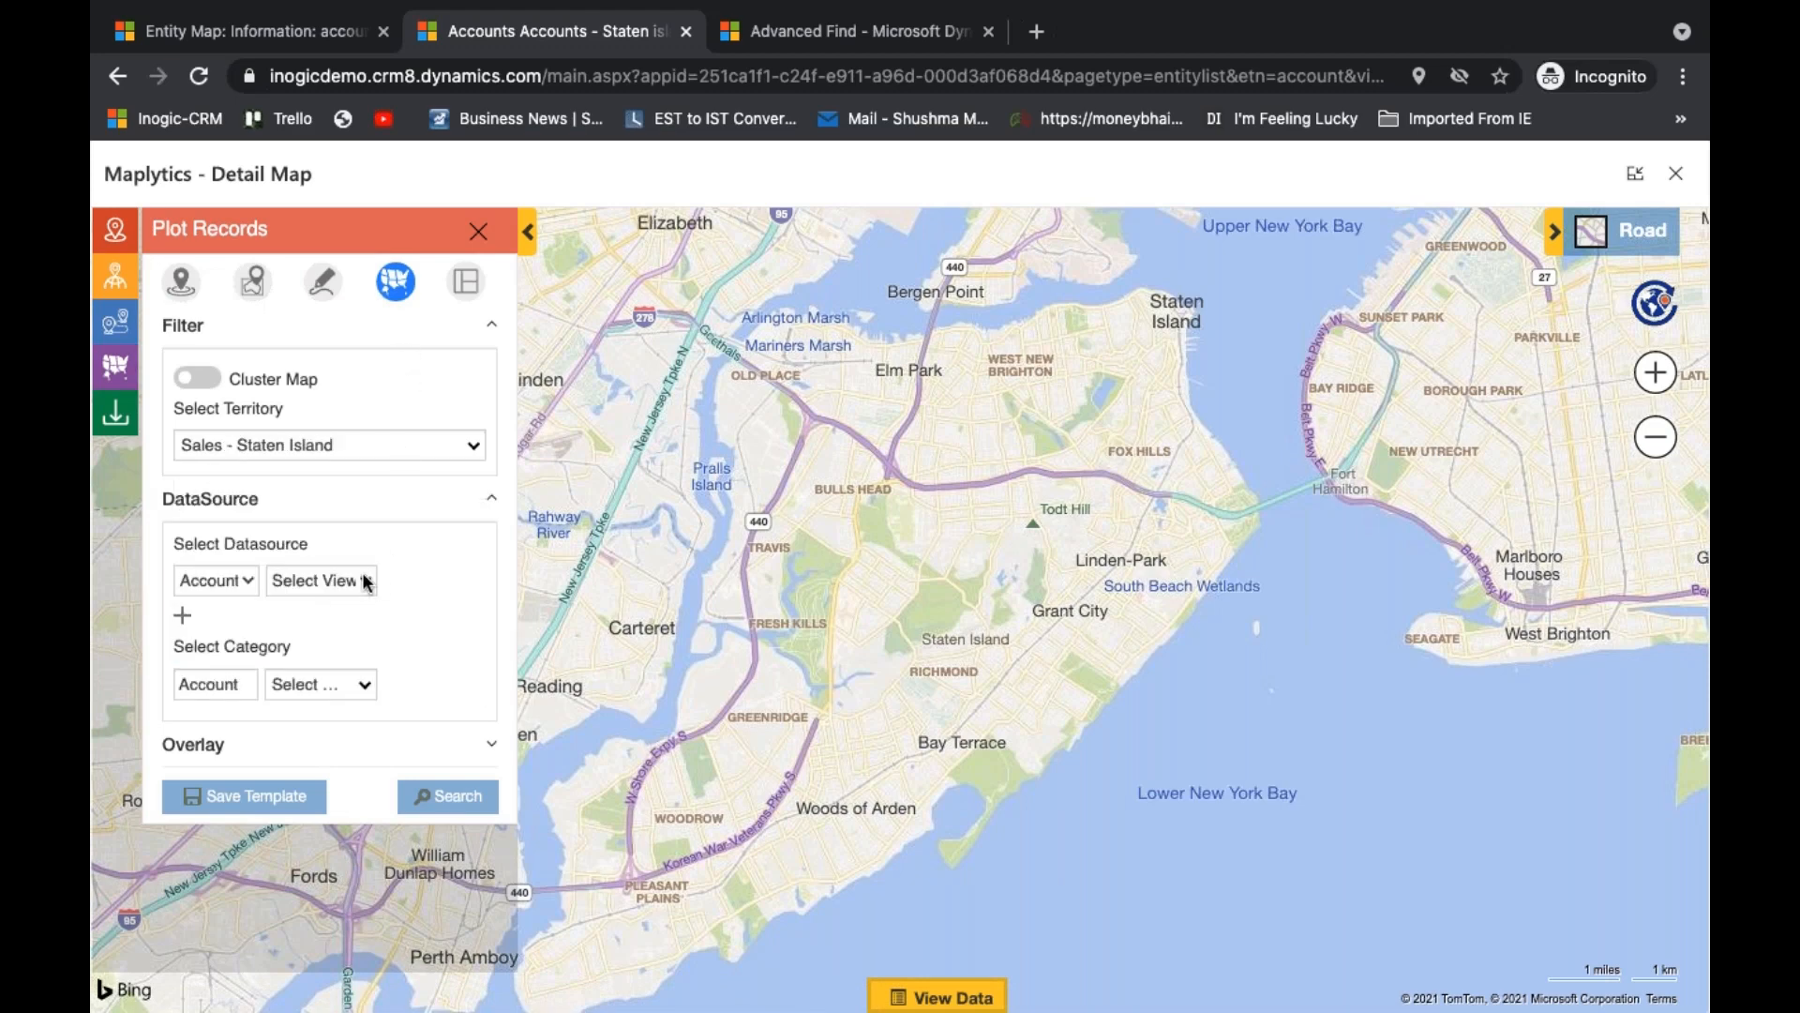
left_click(364, 580)
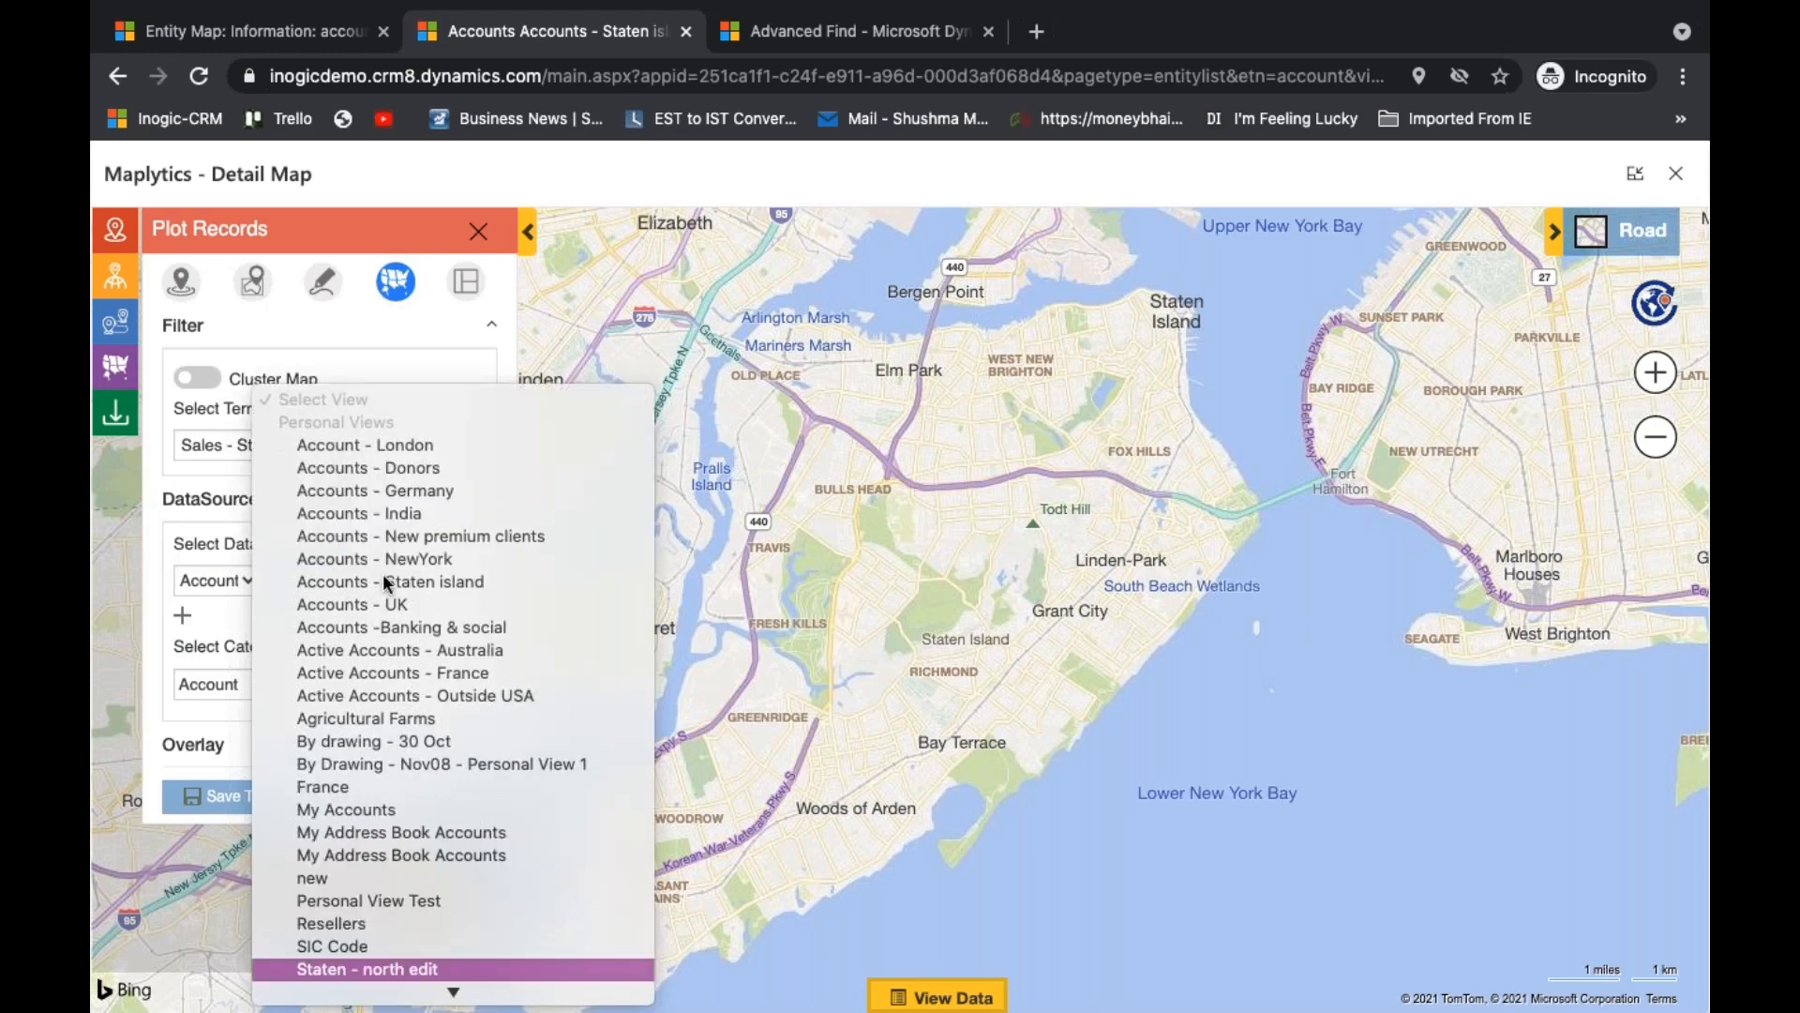
left_click(447, 601)
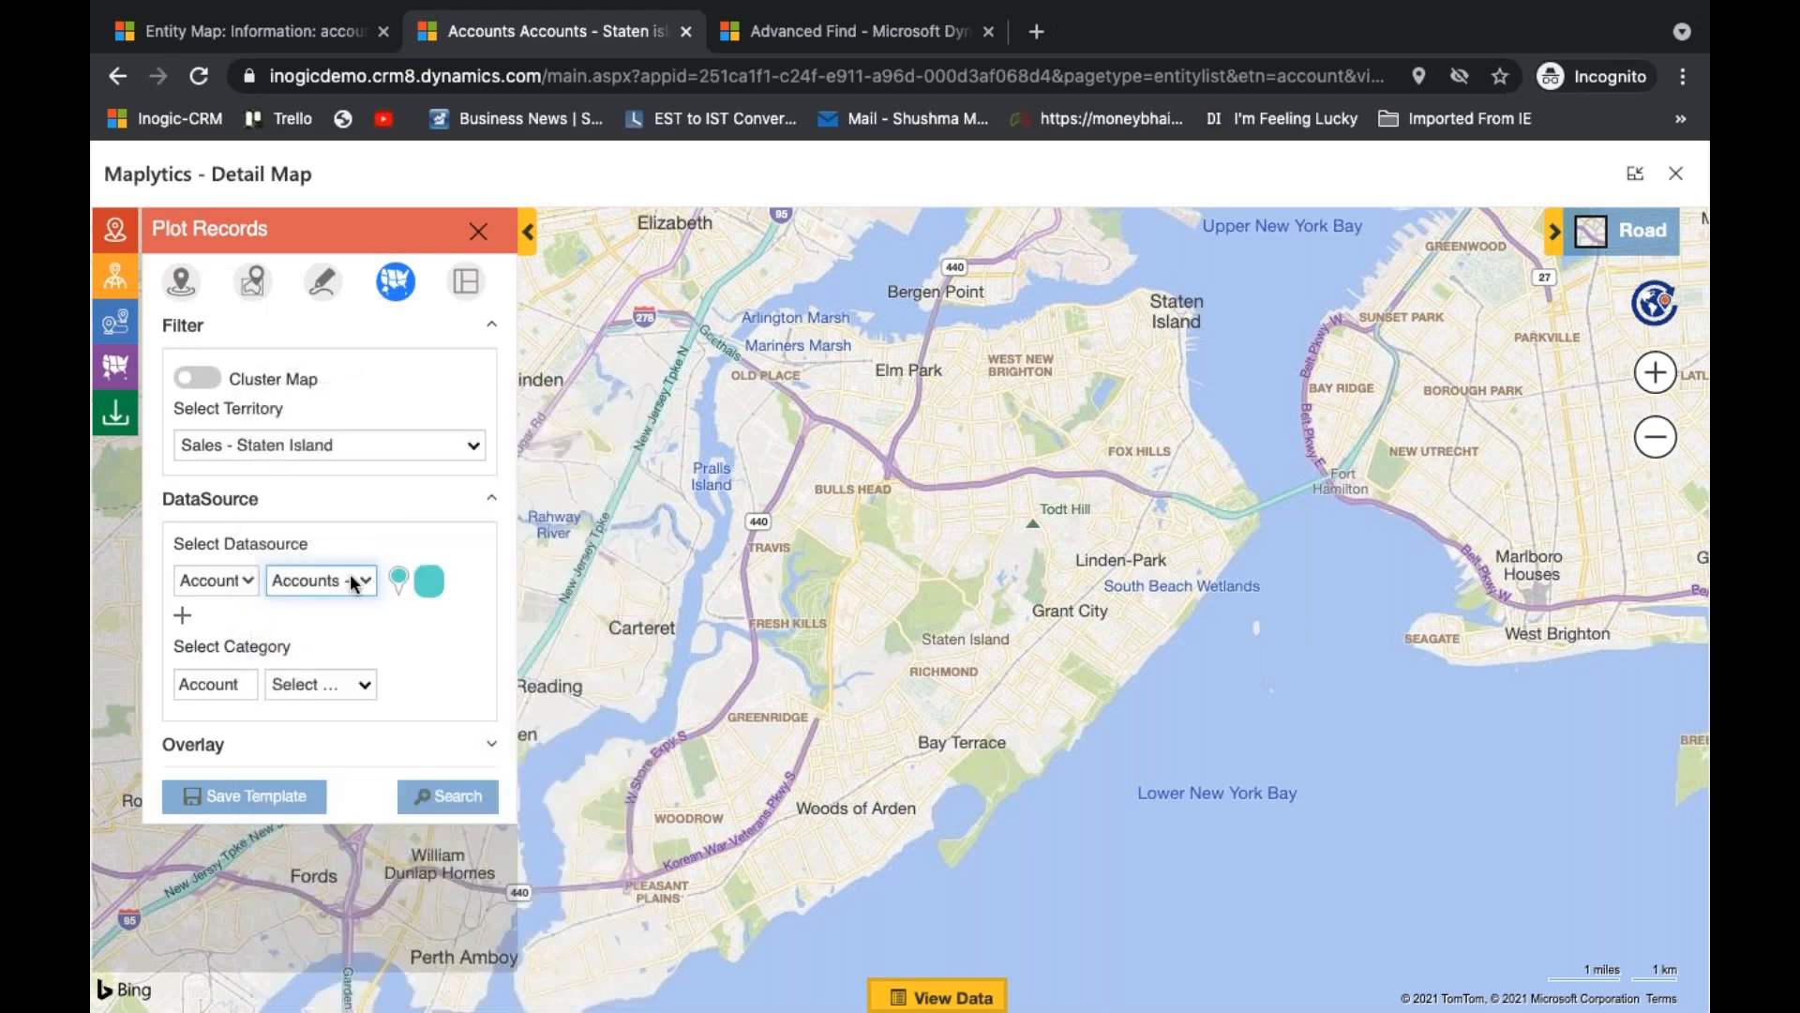
left_click(357, 581)
left_click(439, 561)
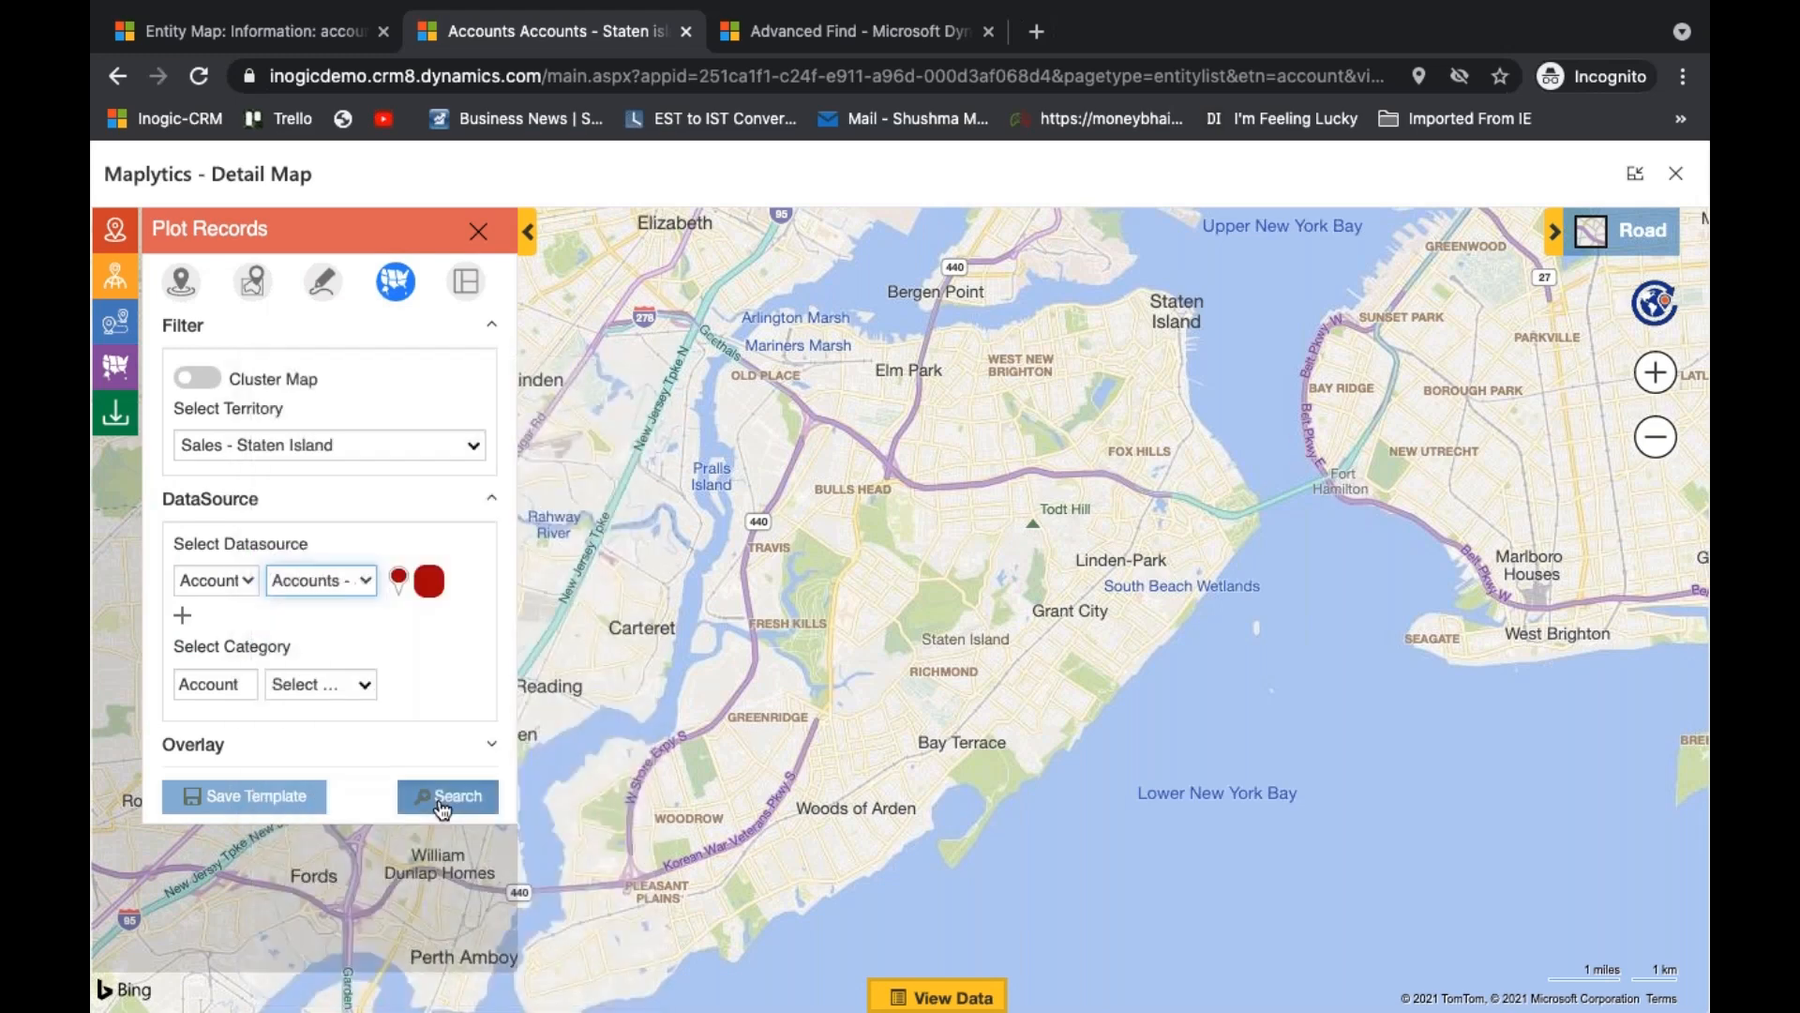
left_click(442, 798)
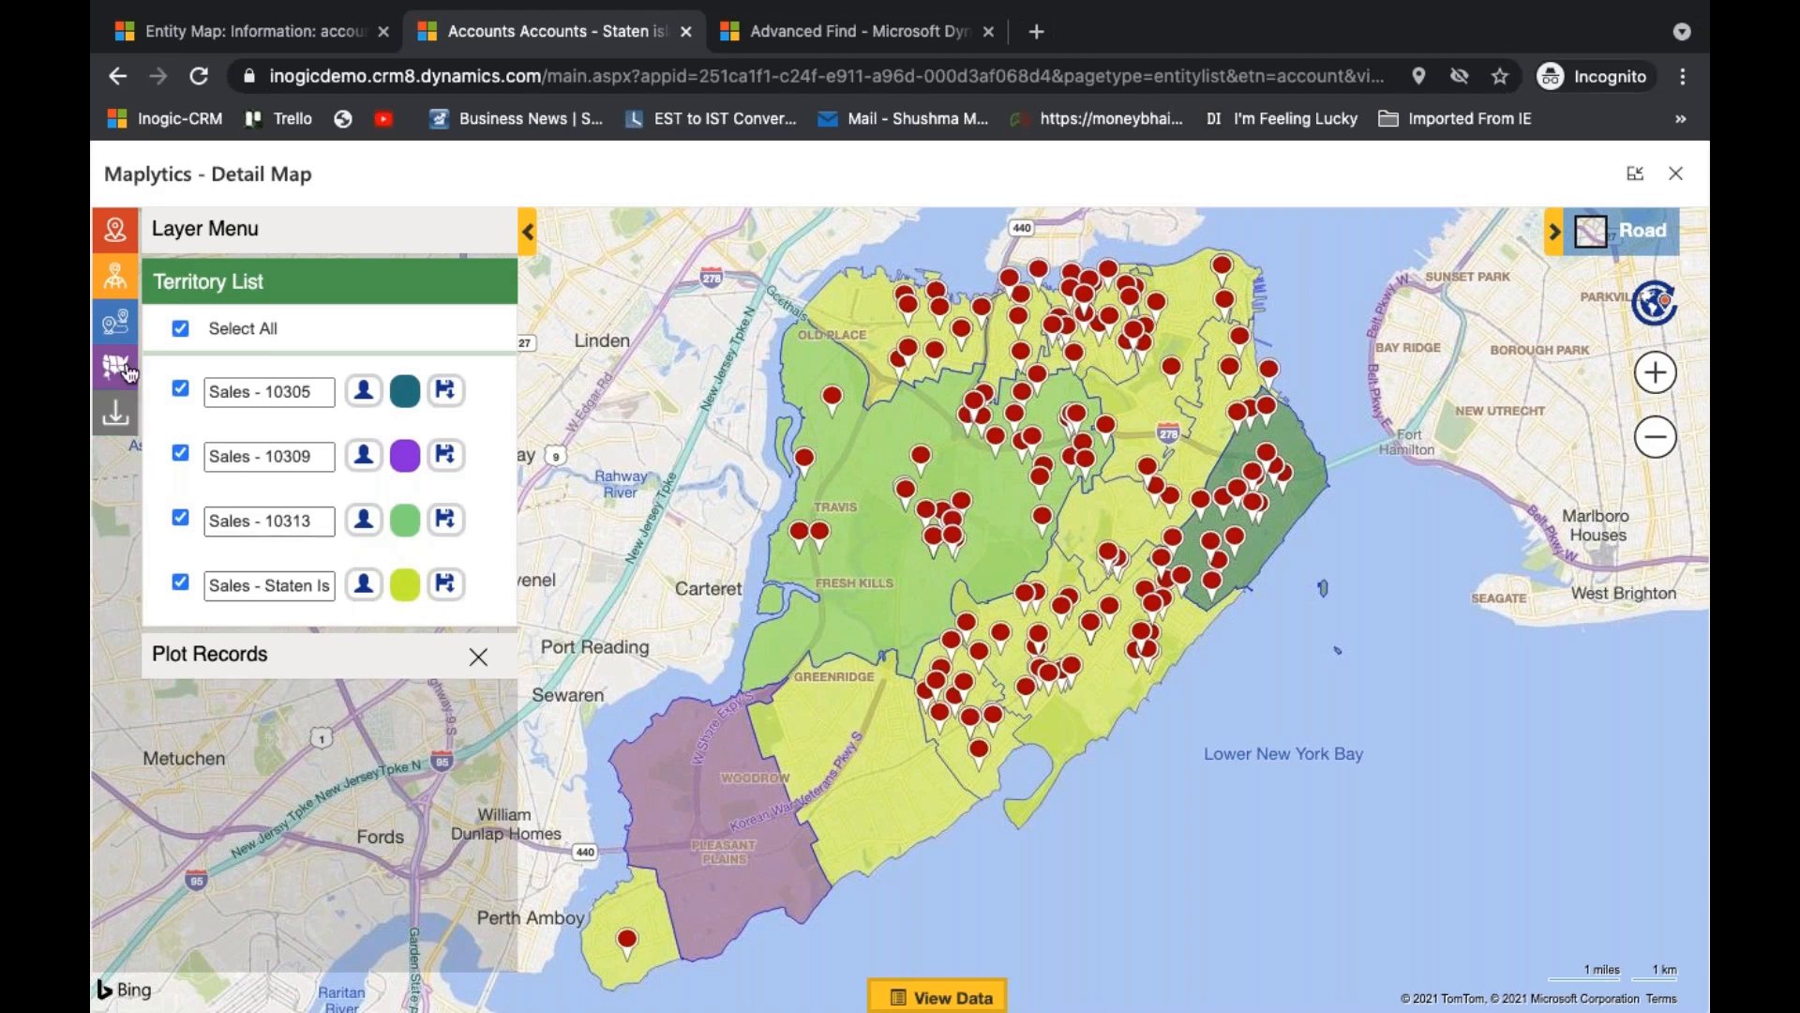
- Hide all territory layers, view Sales - Staten Island alone, then show only Sales - 10313, Sales - 10309 and Sales - 10305
left_click(180, 328)
left_click(180, 584)
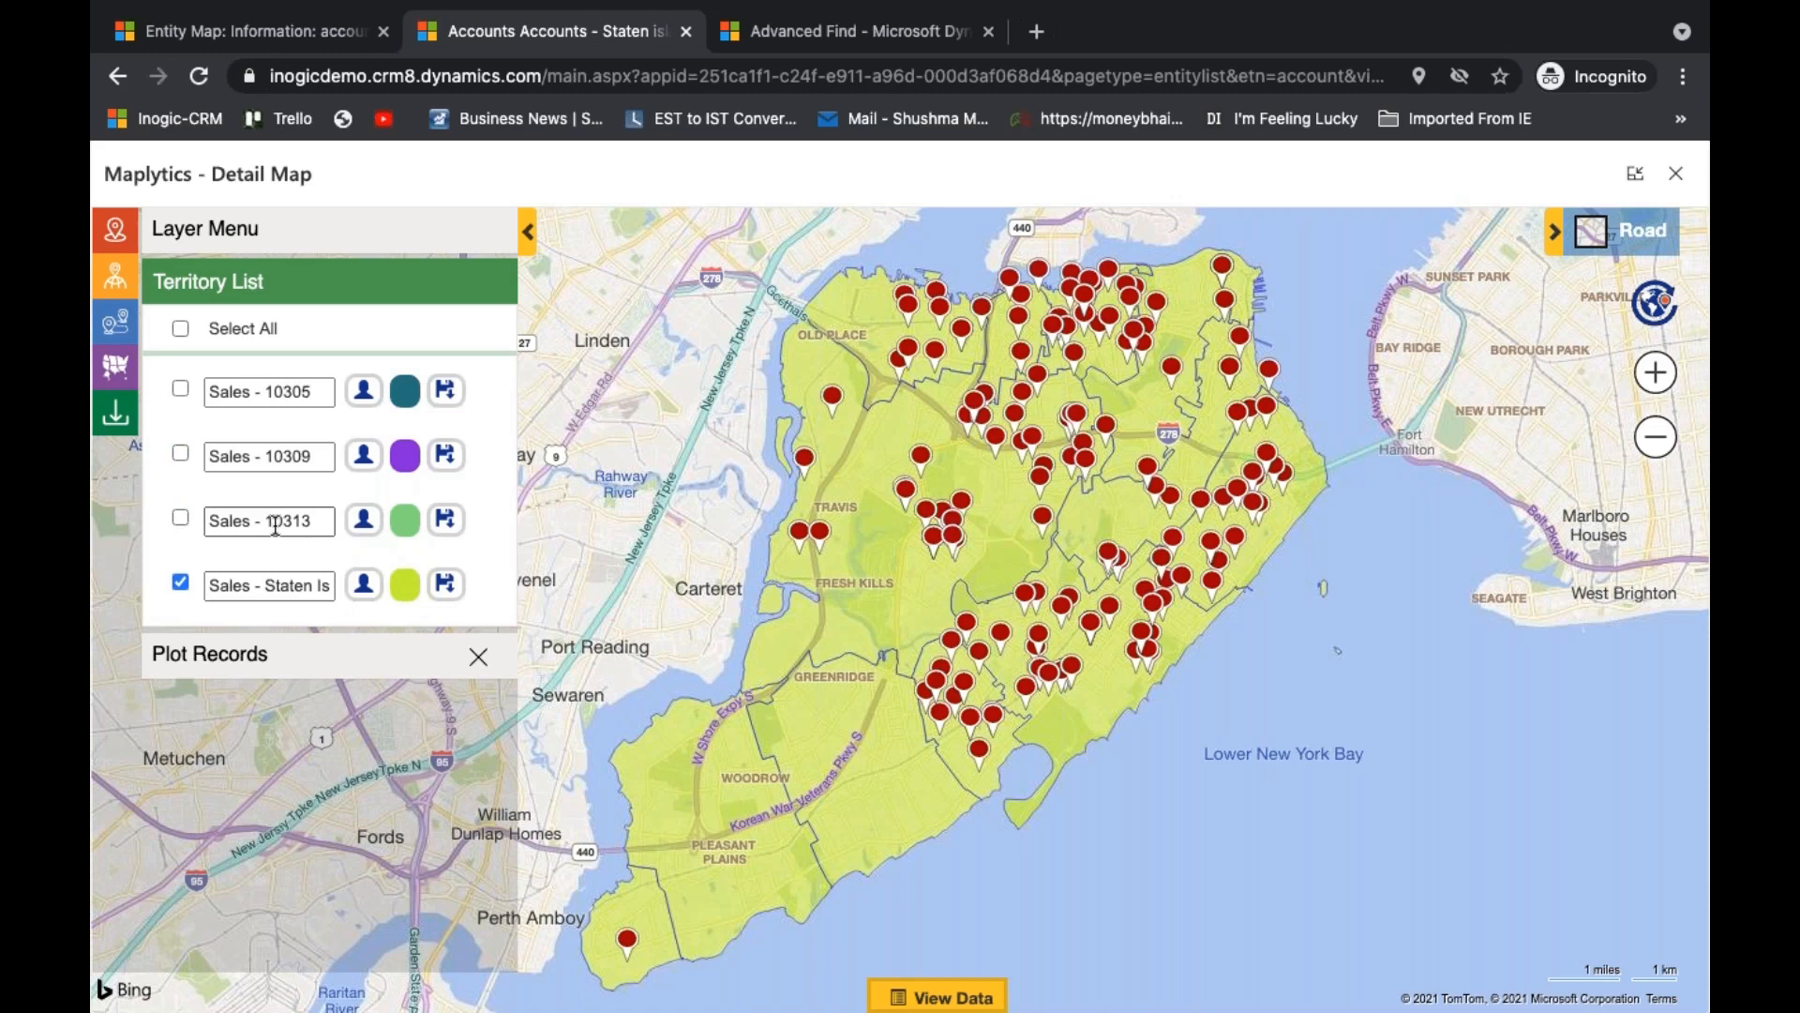
left_click(180, 581)
left_click(180, 517)
left_click(180, 453)
left_click(180, 388)
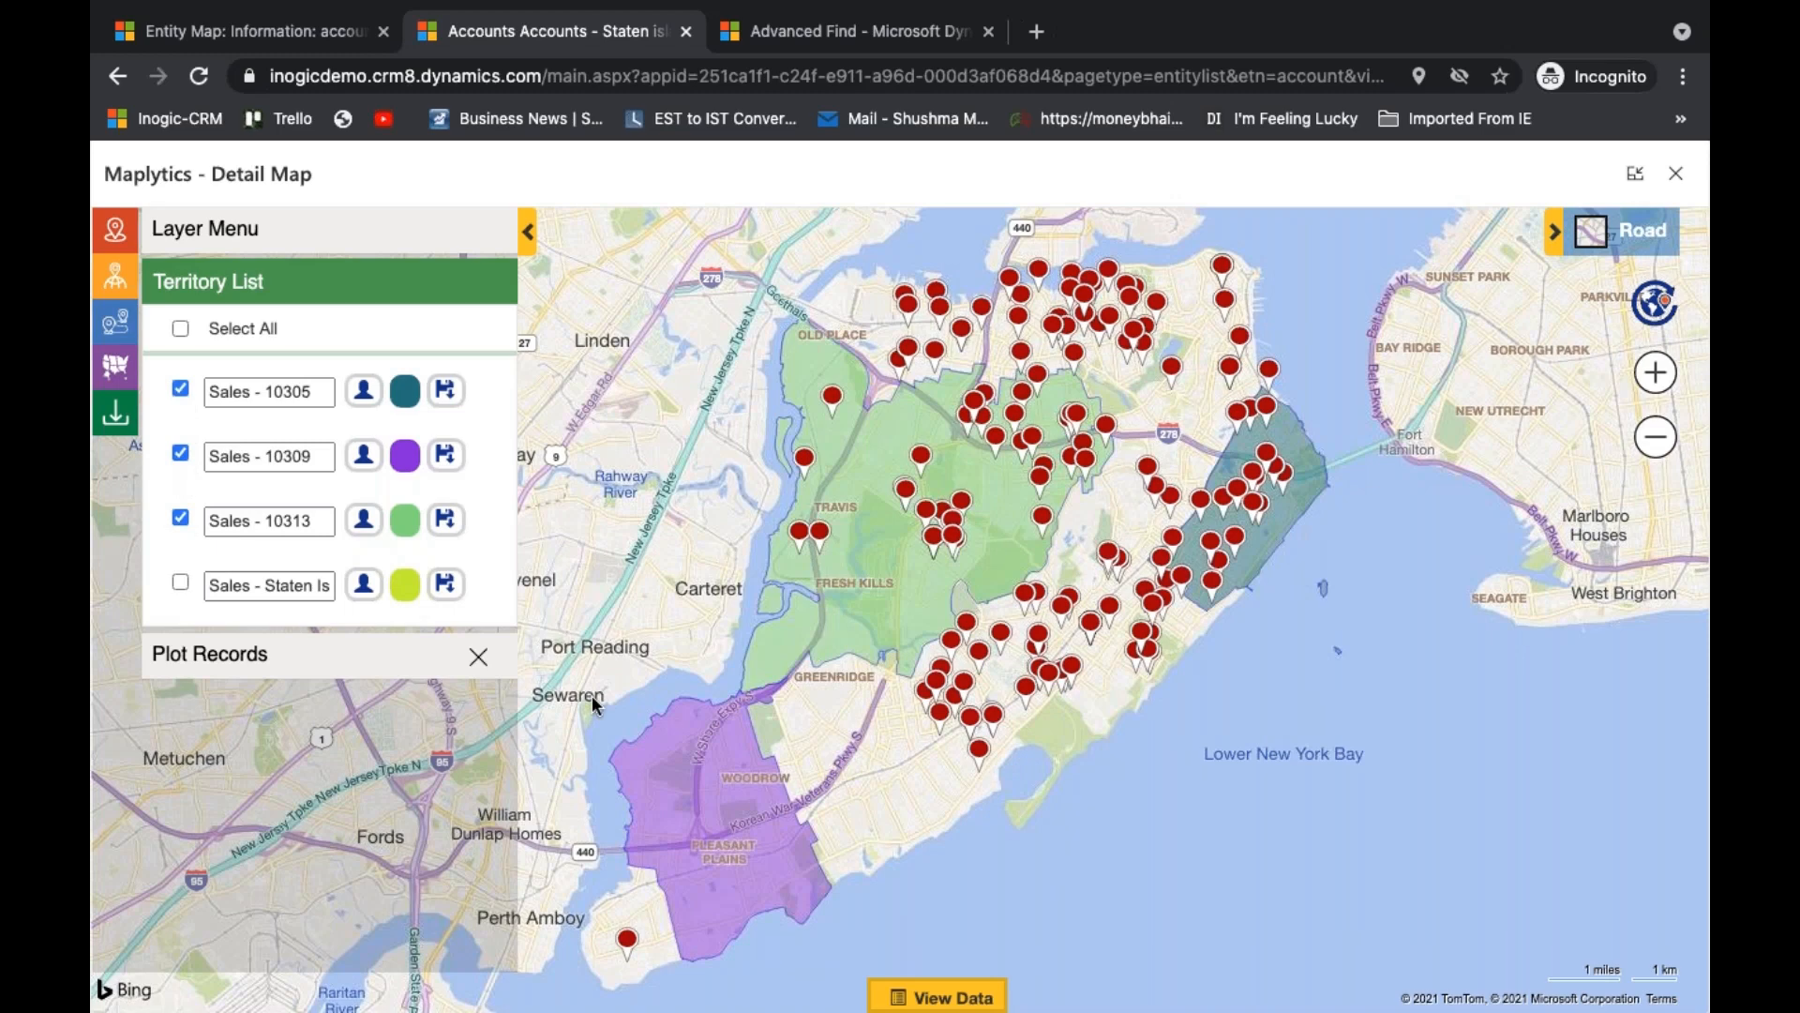
- Reset the map and set the Territory Management search option to By Territory
left_click(1655, 303)
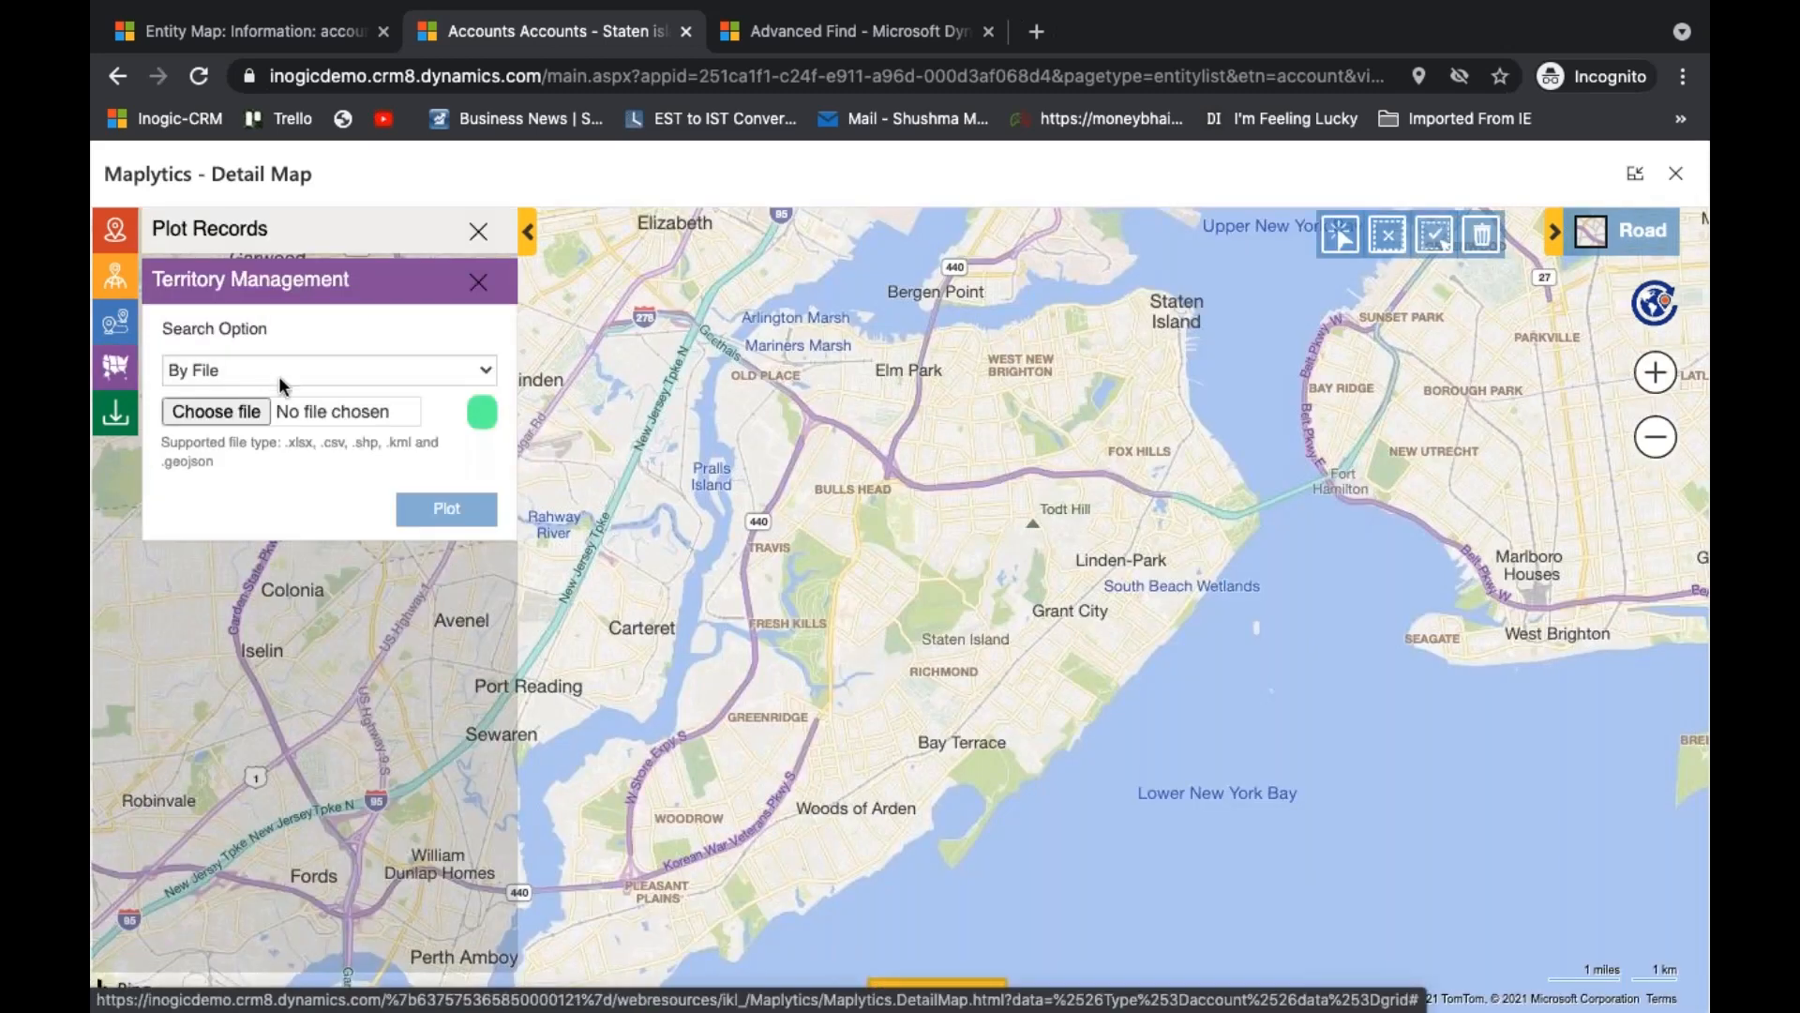
left_click(278, 375)
left_click(312, 437)
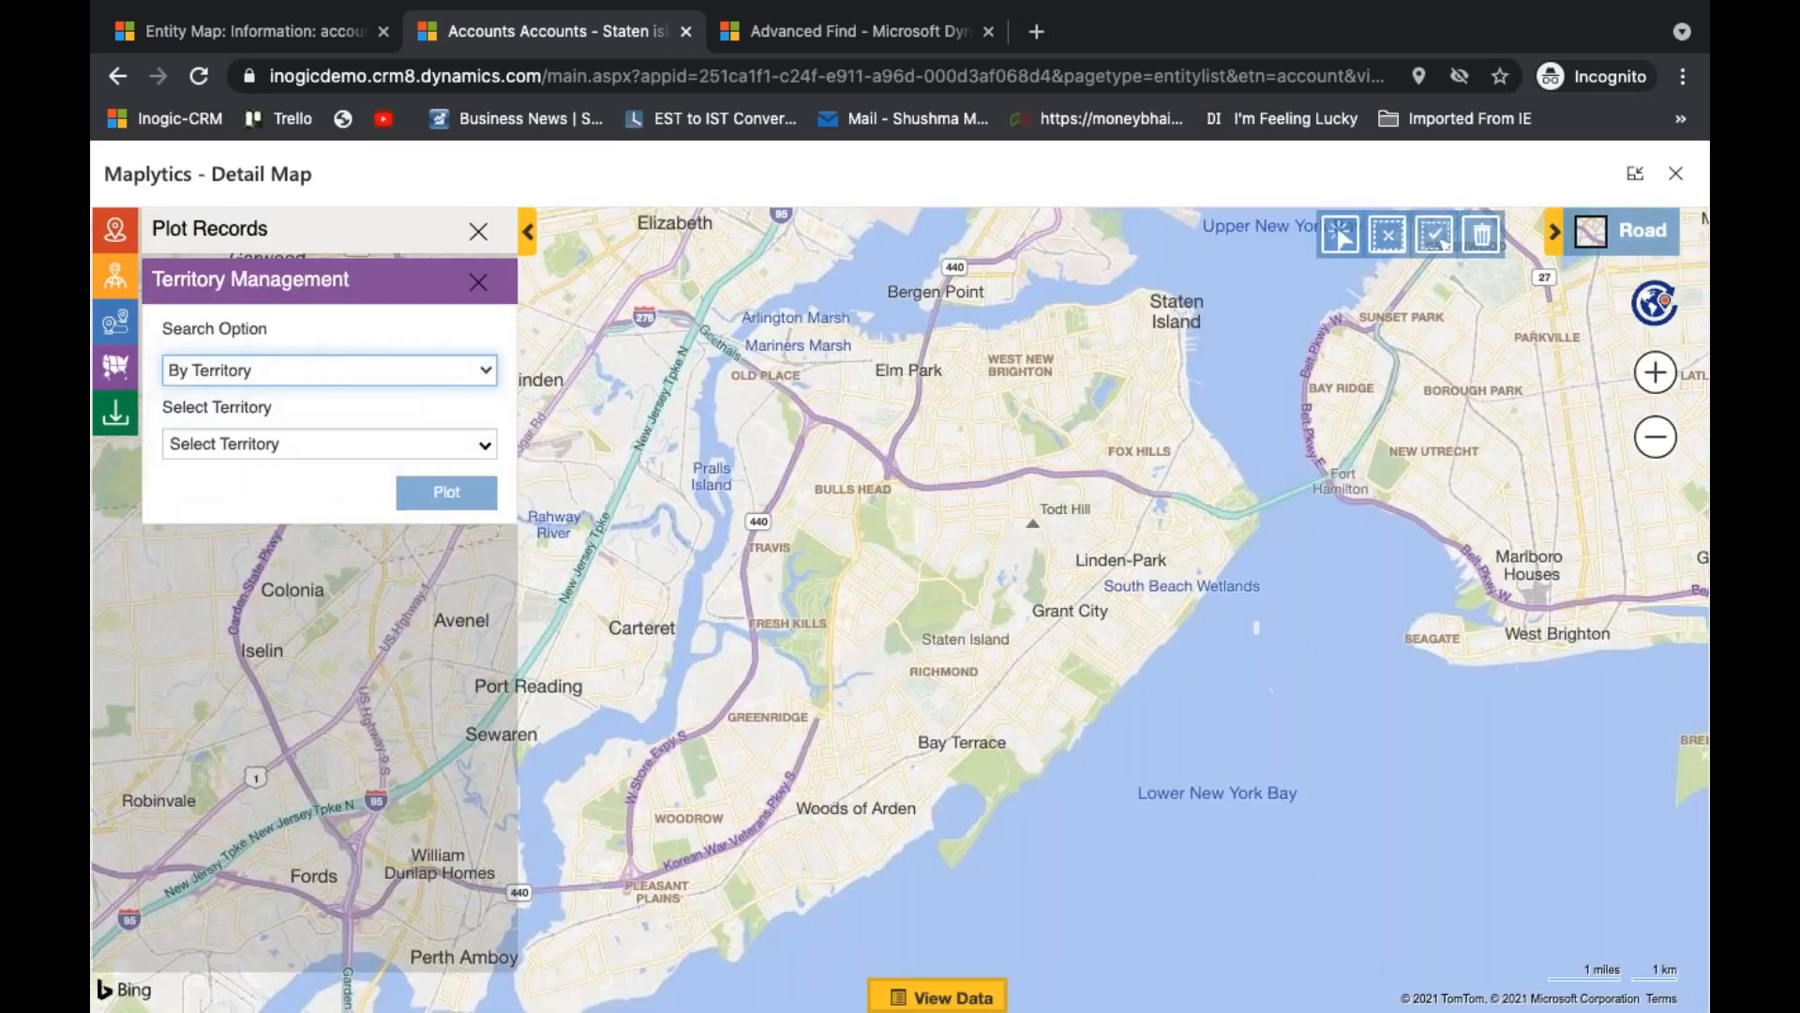
- Search the territories for "sales", select Sales - Staten Island and plot it through Territory Management
left_click(329, 445)
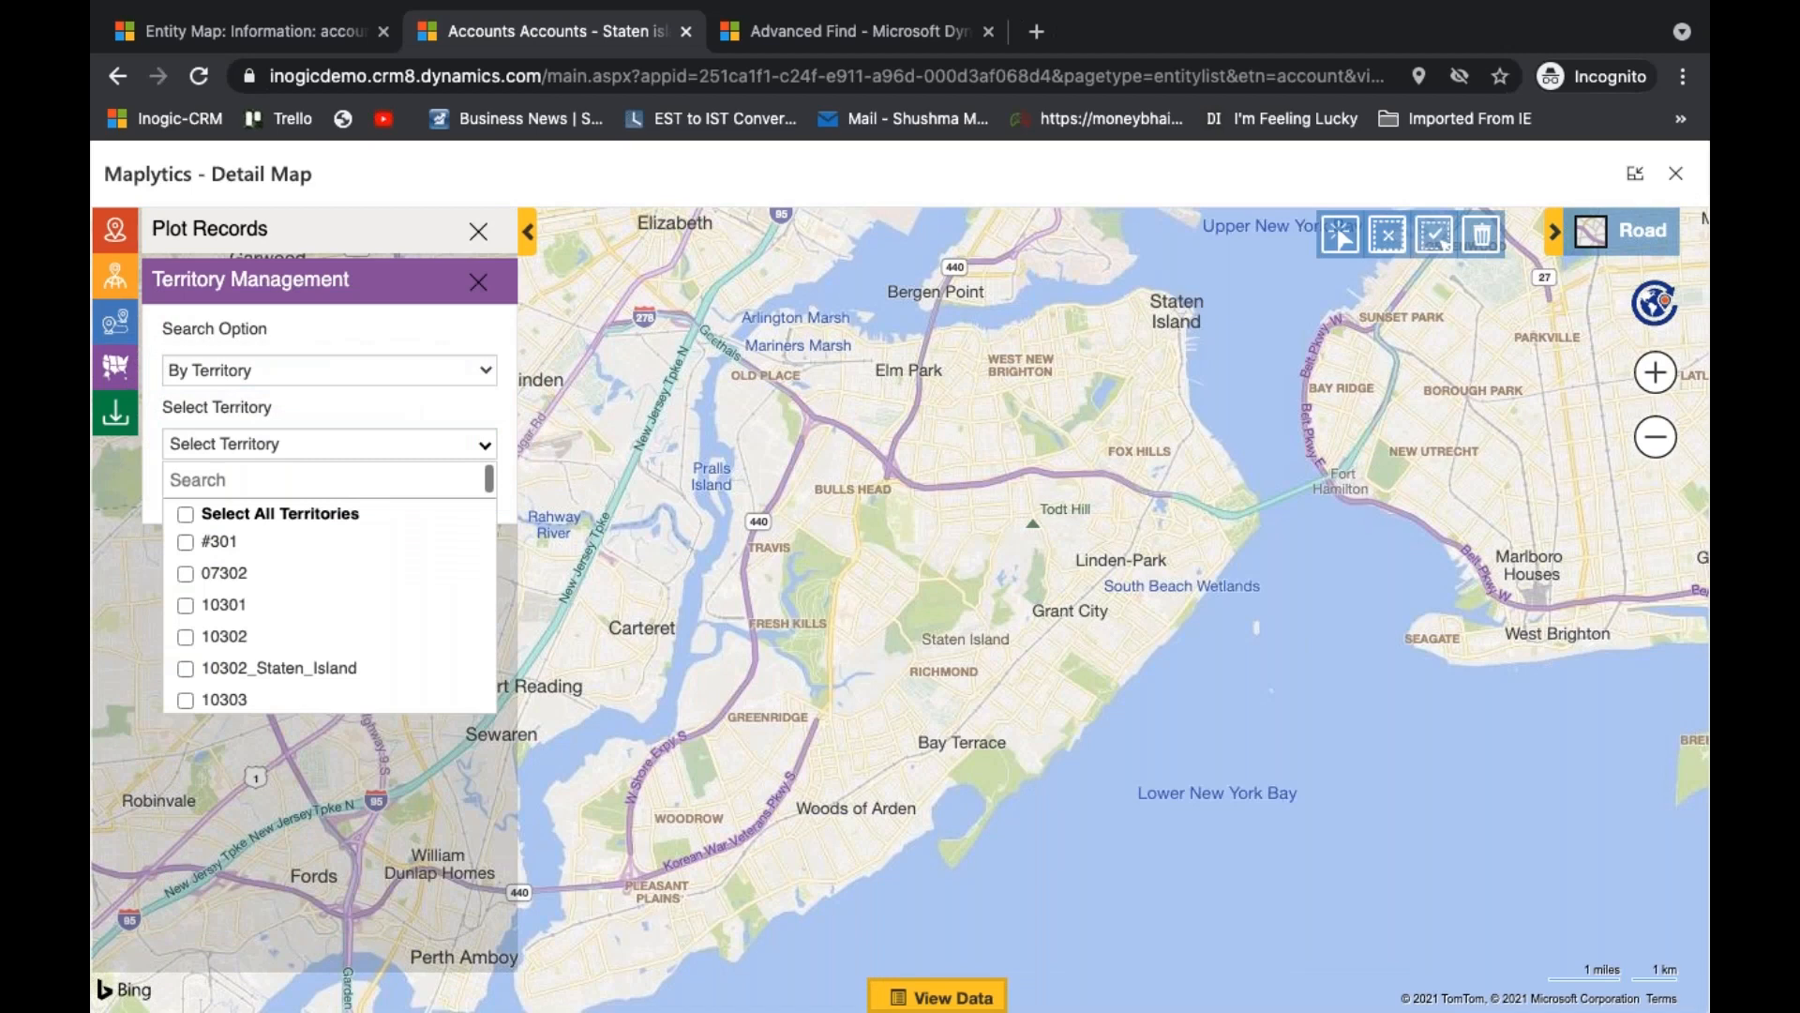
left_click(309, 481)
type("sta")
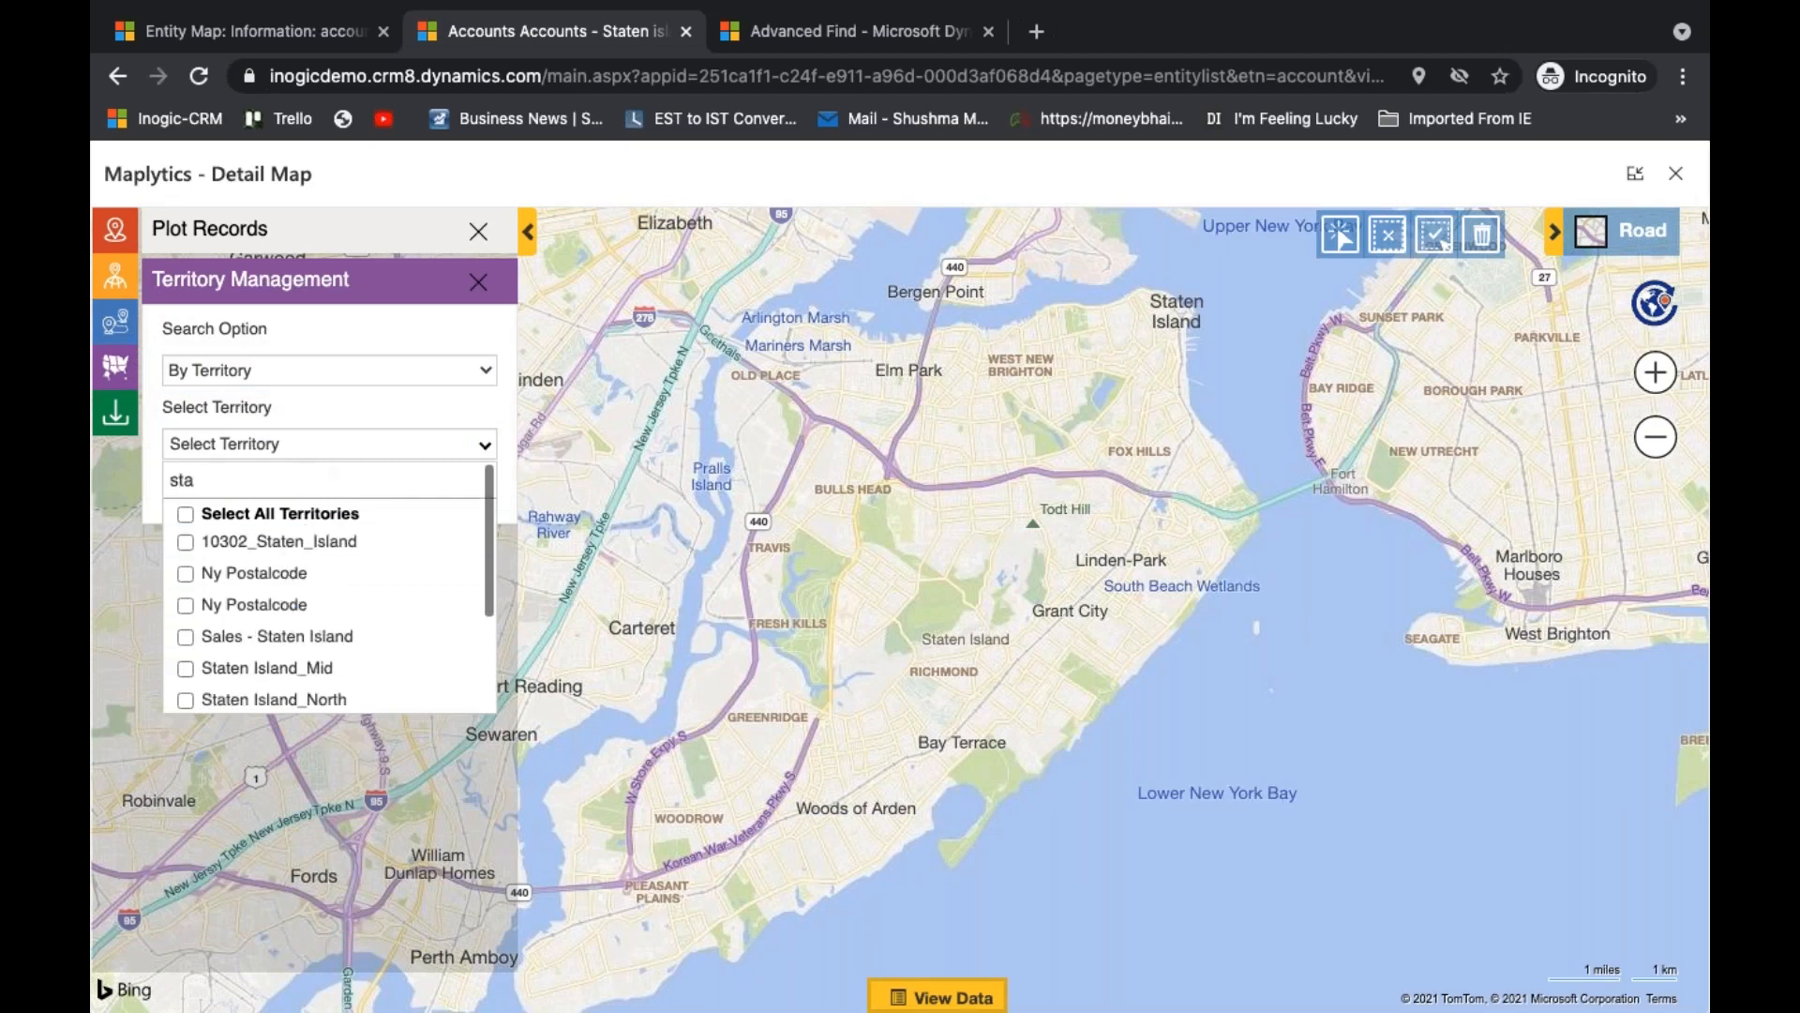
key("BackSpace")
key("BackSpace")
type("ales")
left_click(216, 645)
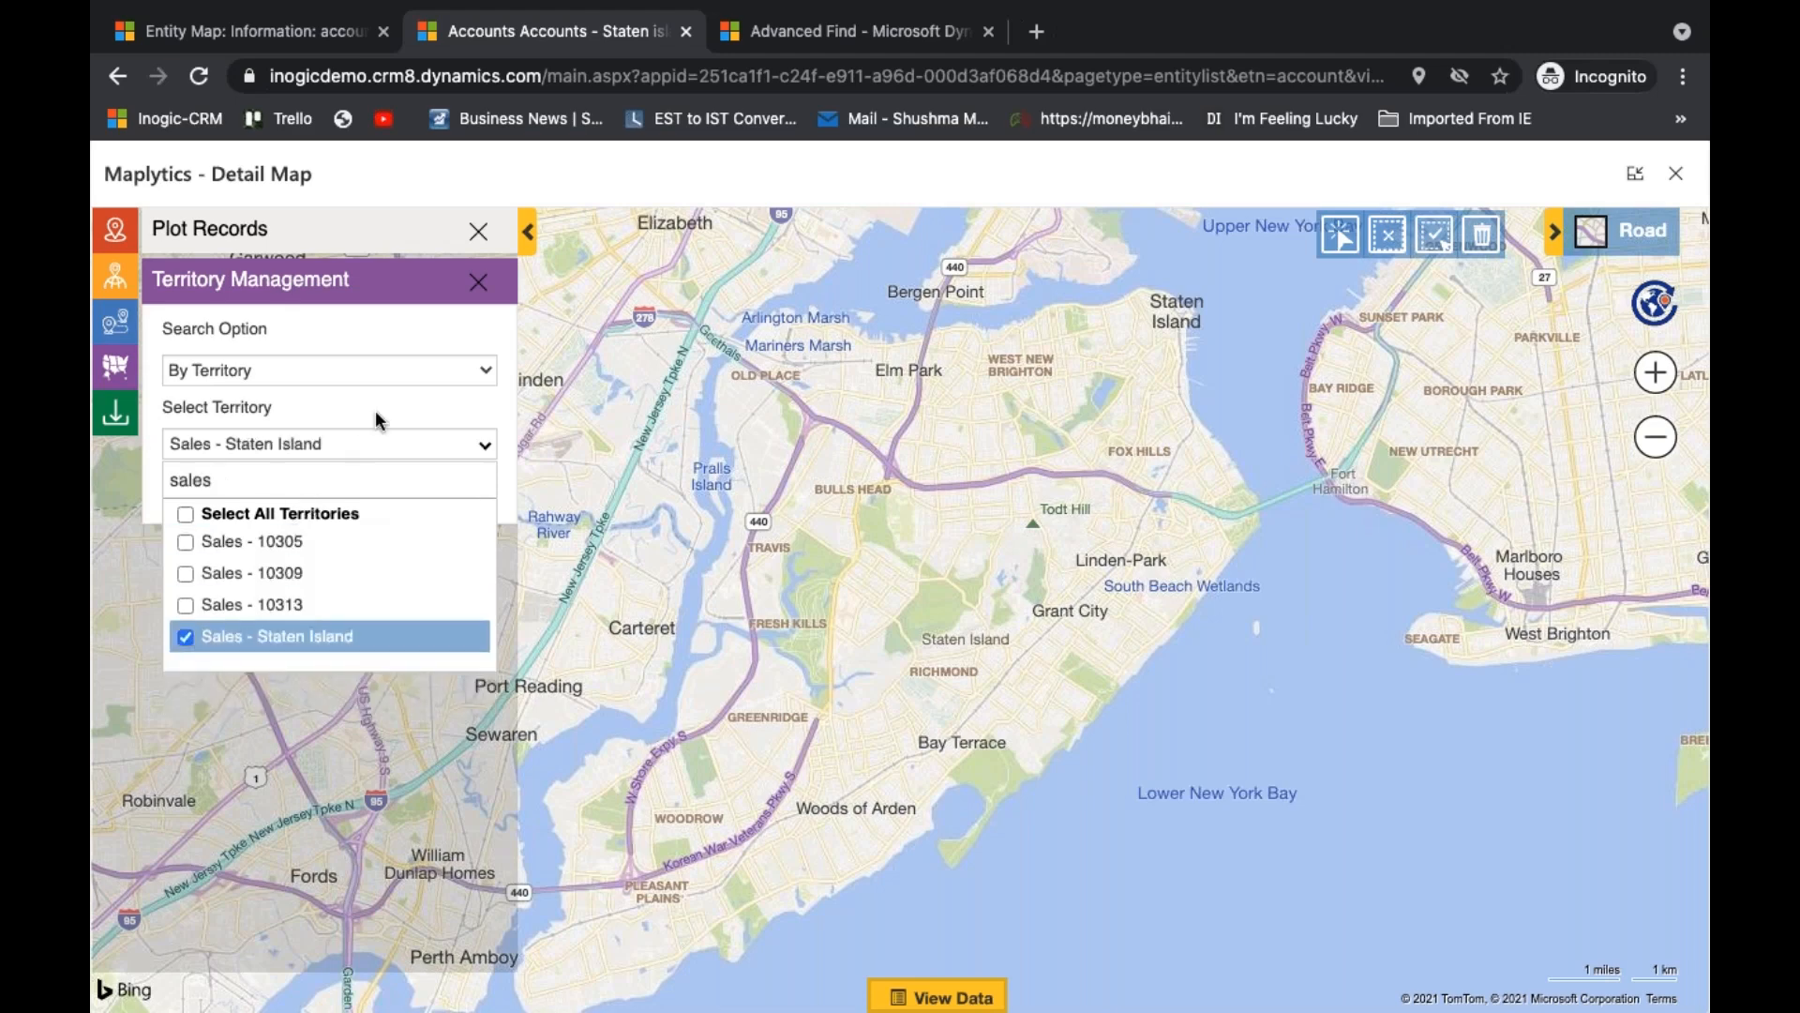
left_click(378, 422)
left_click(436, 503)
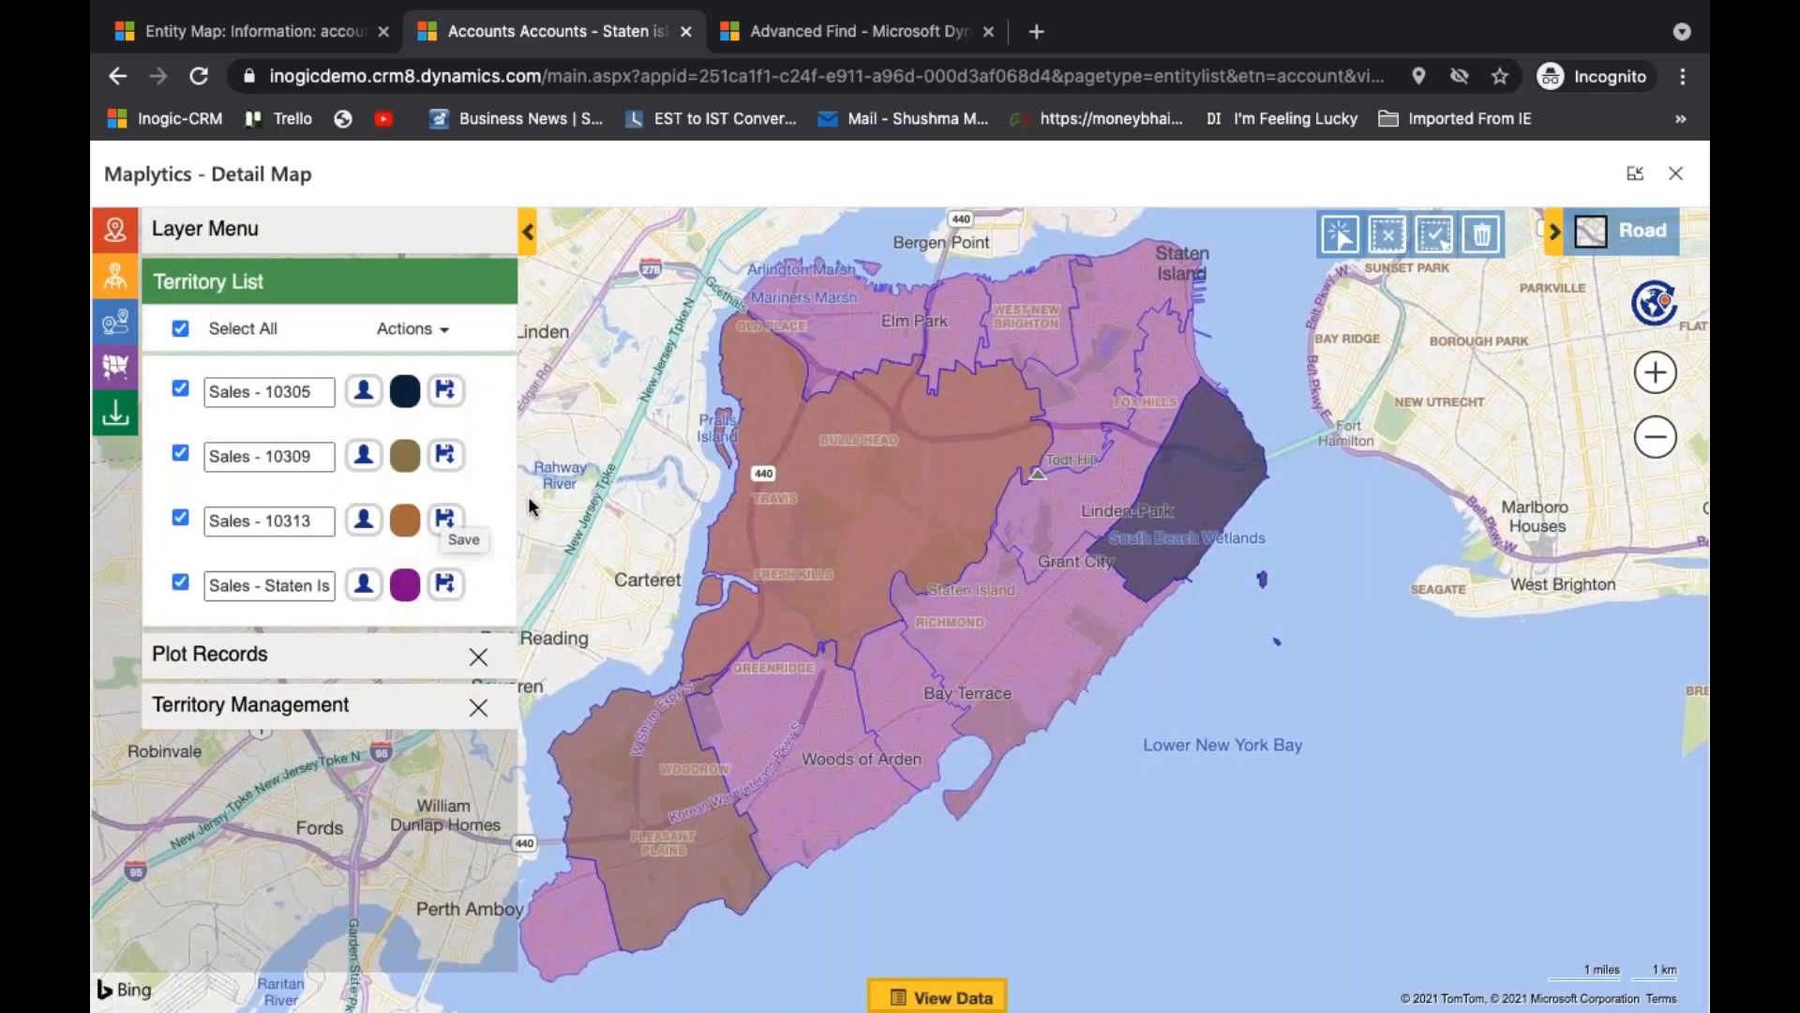
mouse_move(1171, 542)
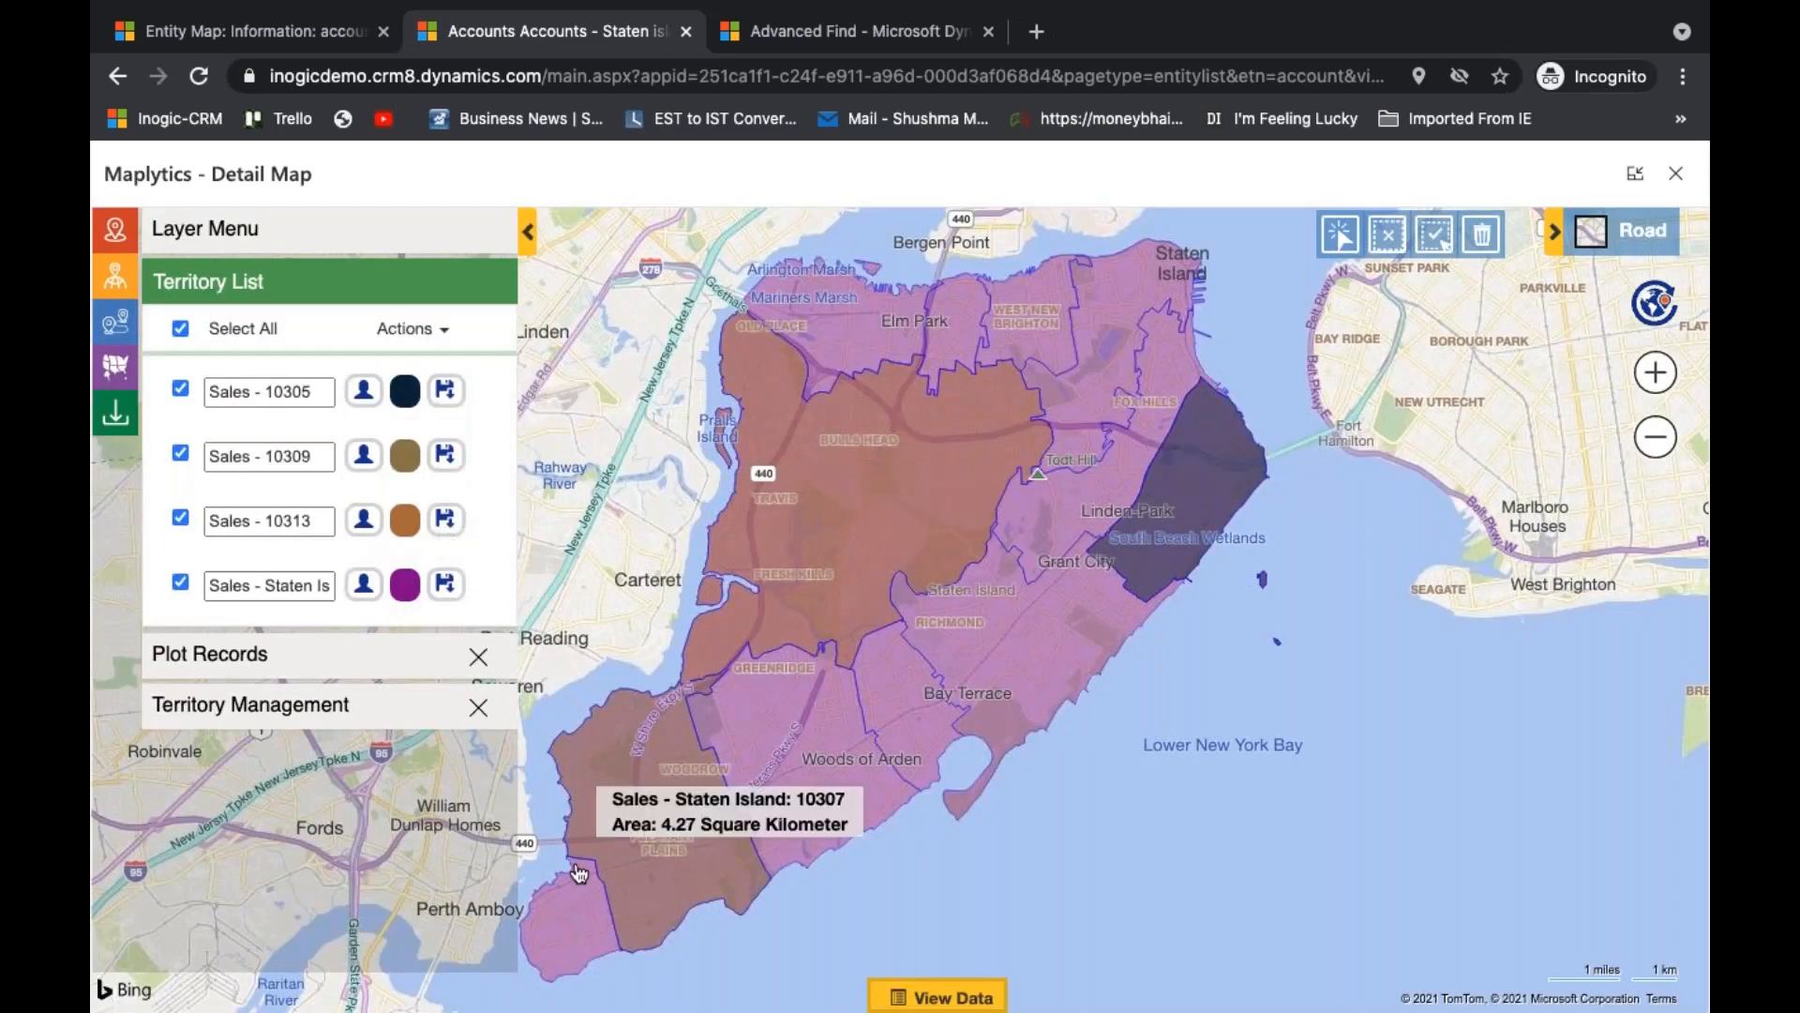
mouse_move(840, 549)
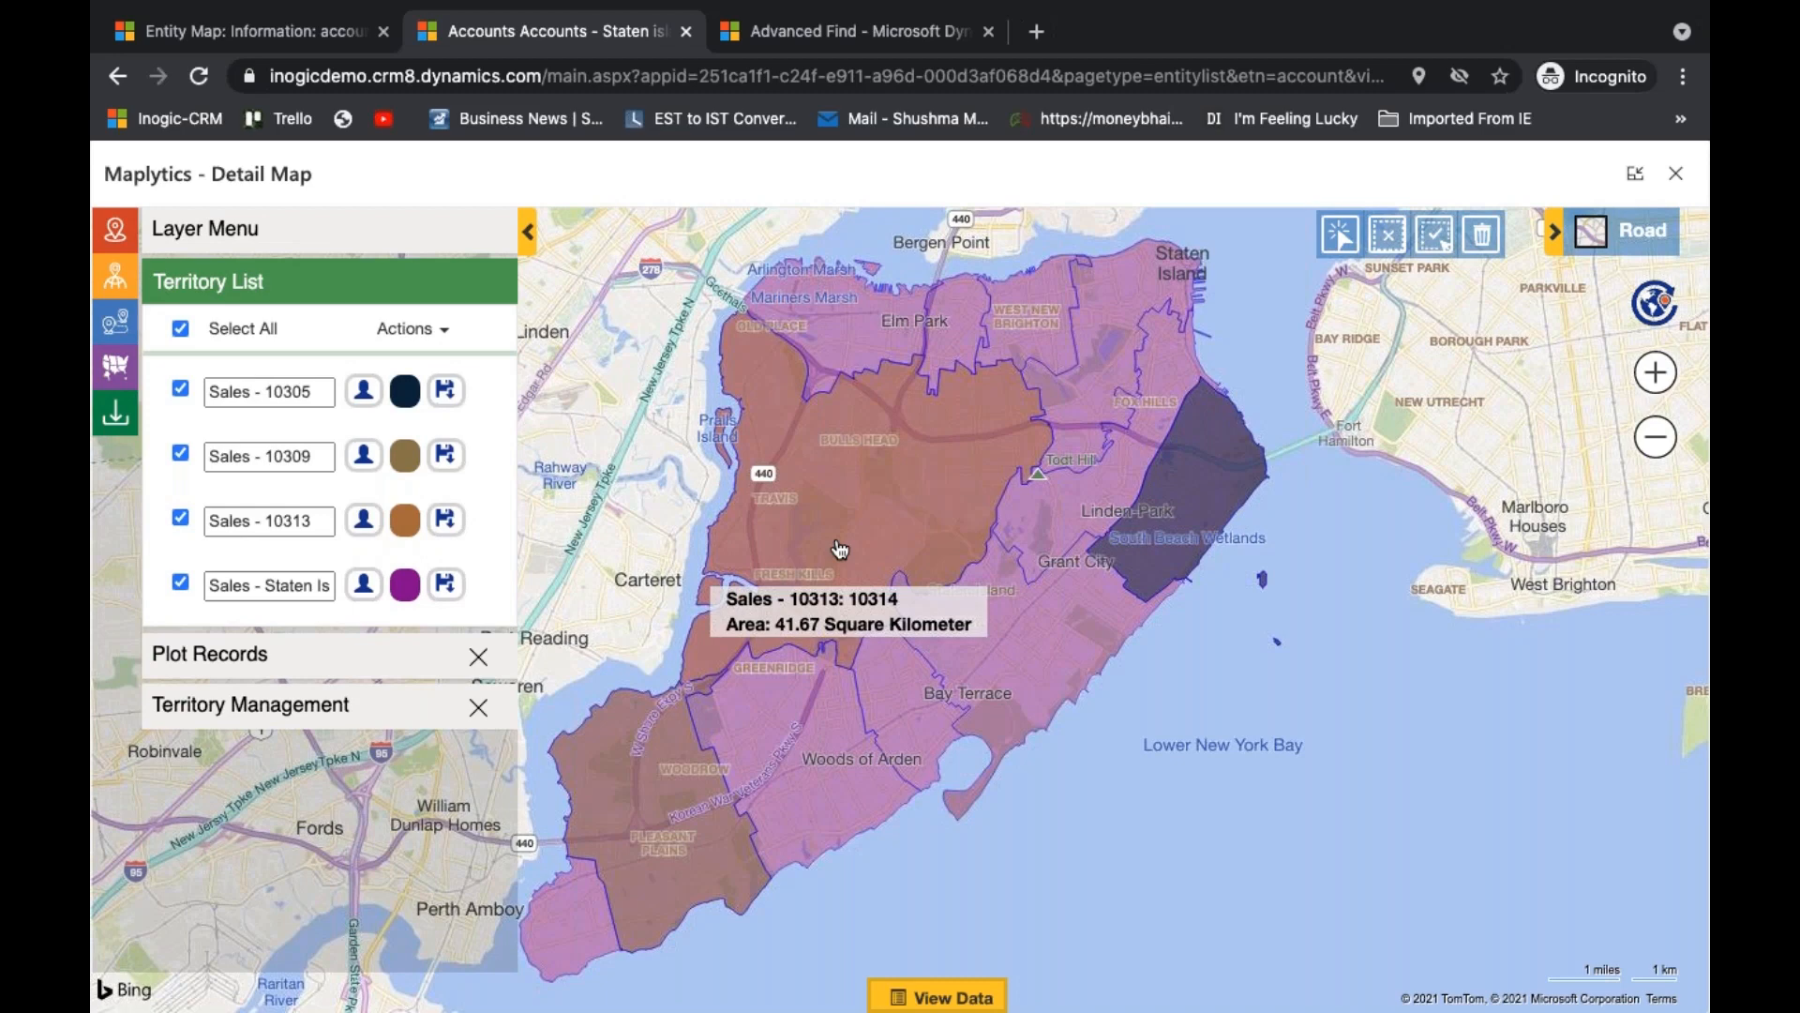
- Reset the map and choose Territory as the overlay type for plotting records
left_click(1659, 305)
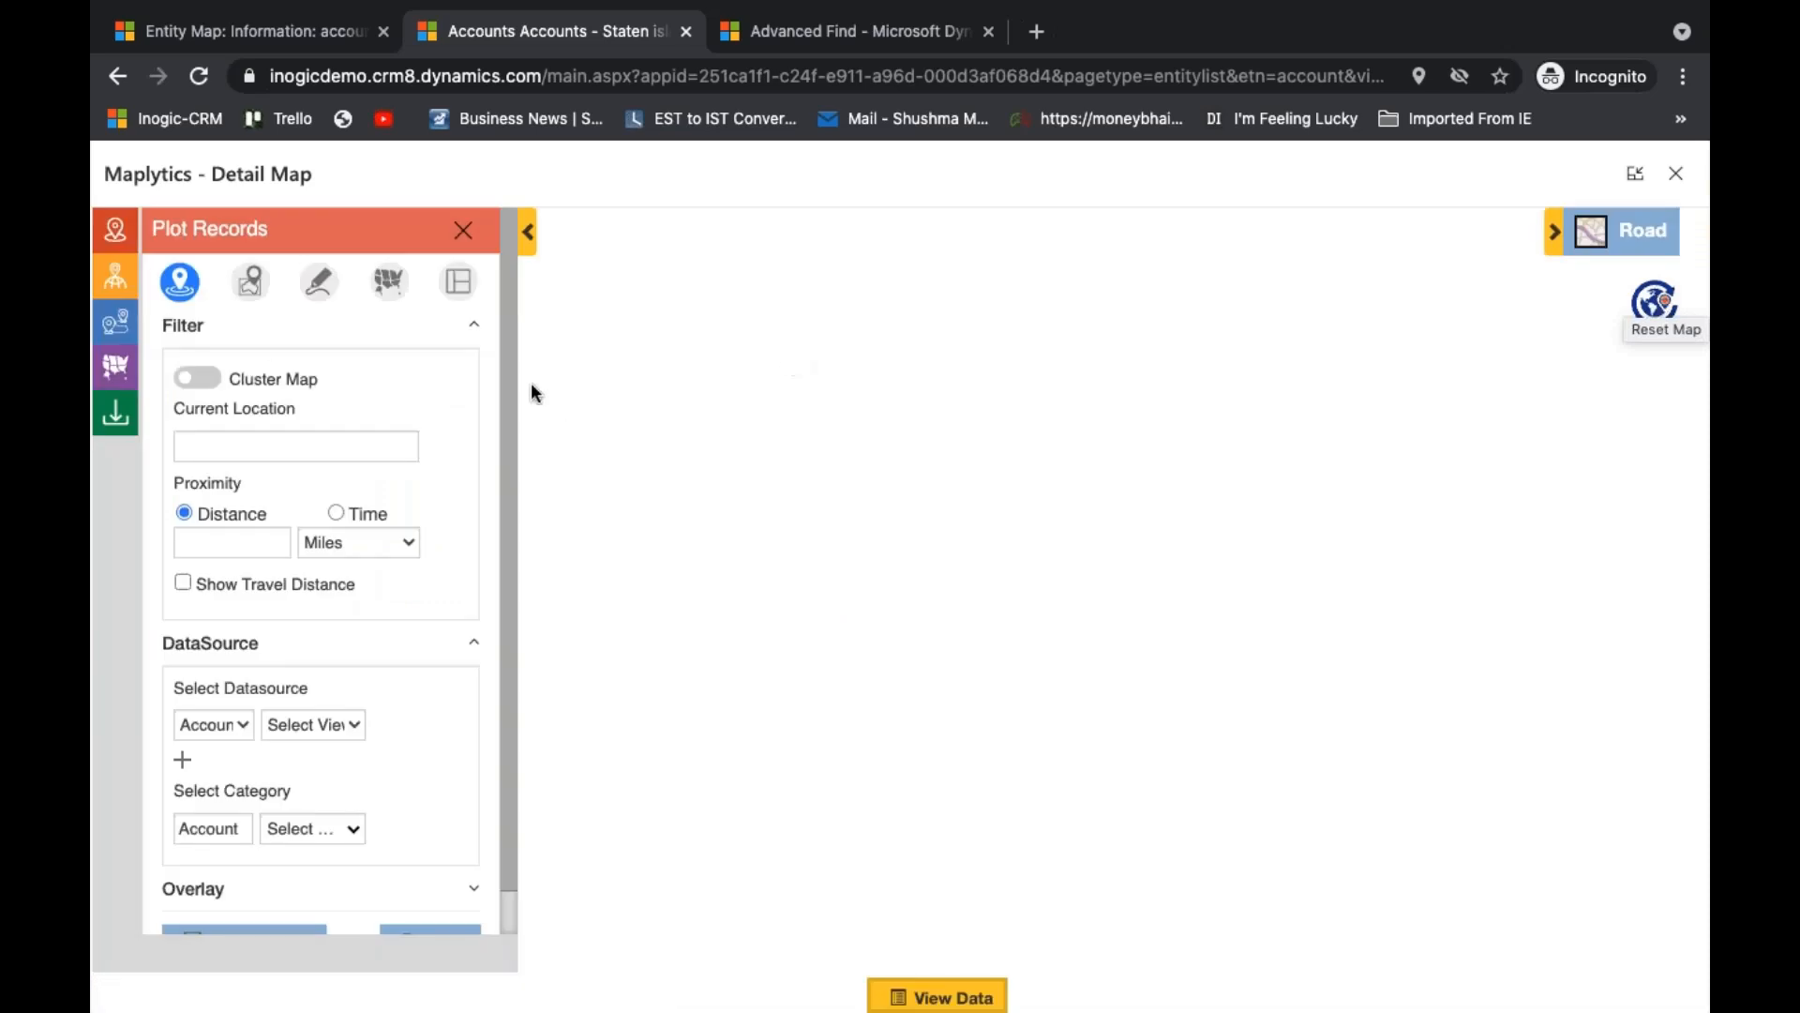
scroll(300, 563, "down", 1)
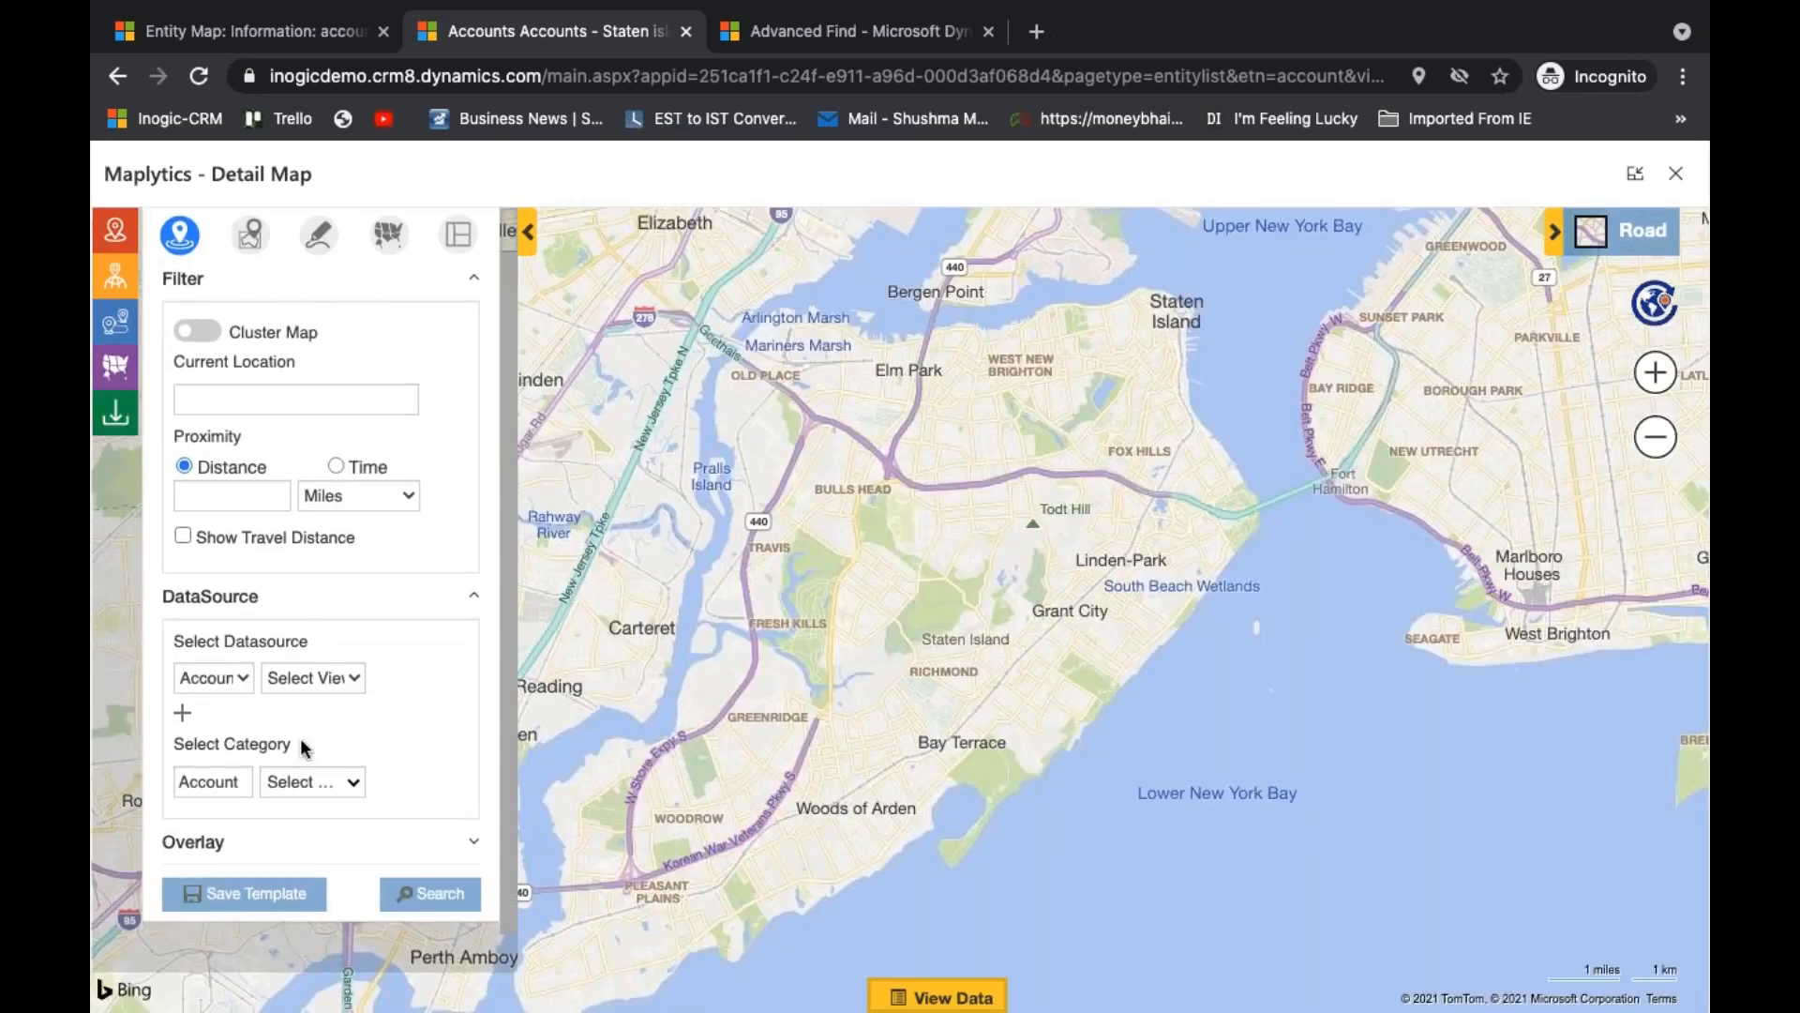
left_click(293, 853)
scroll(291, 852, "down", 3)
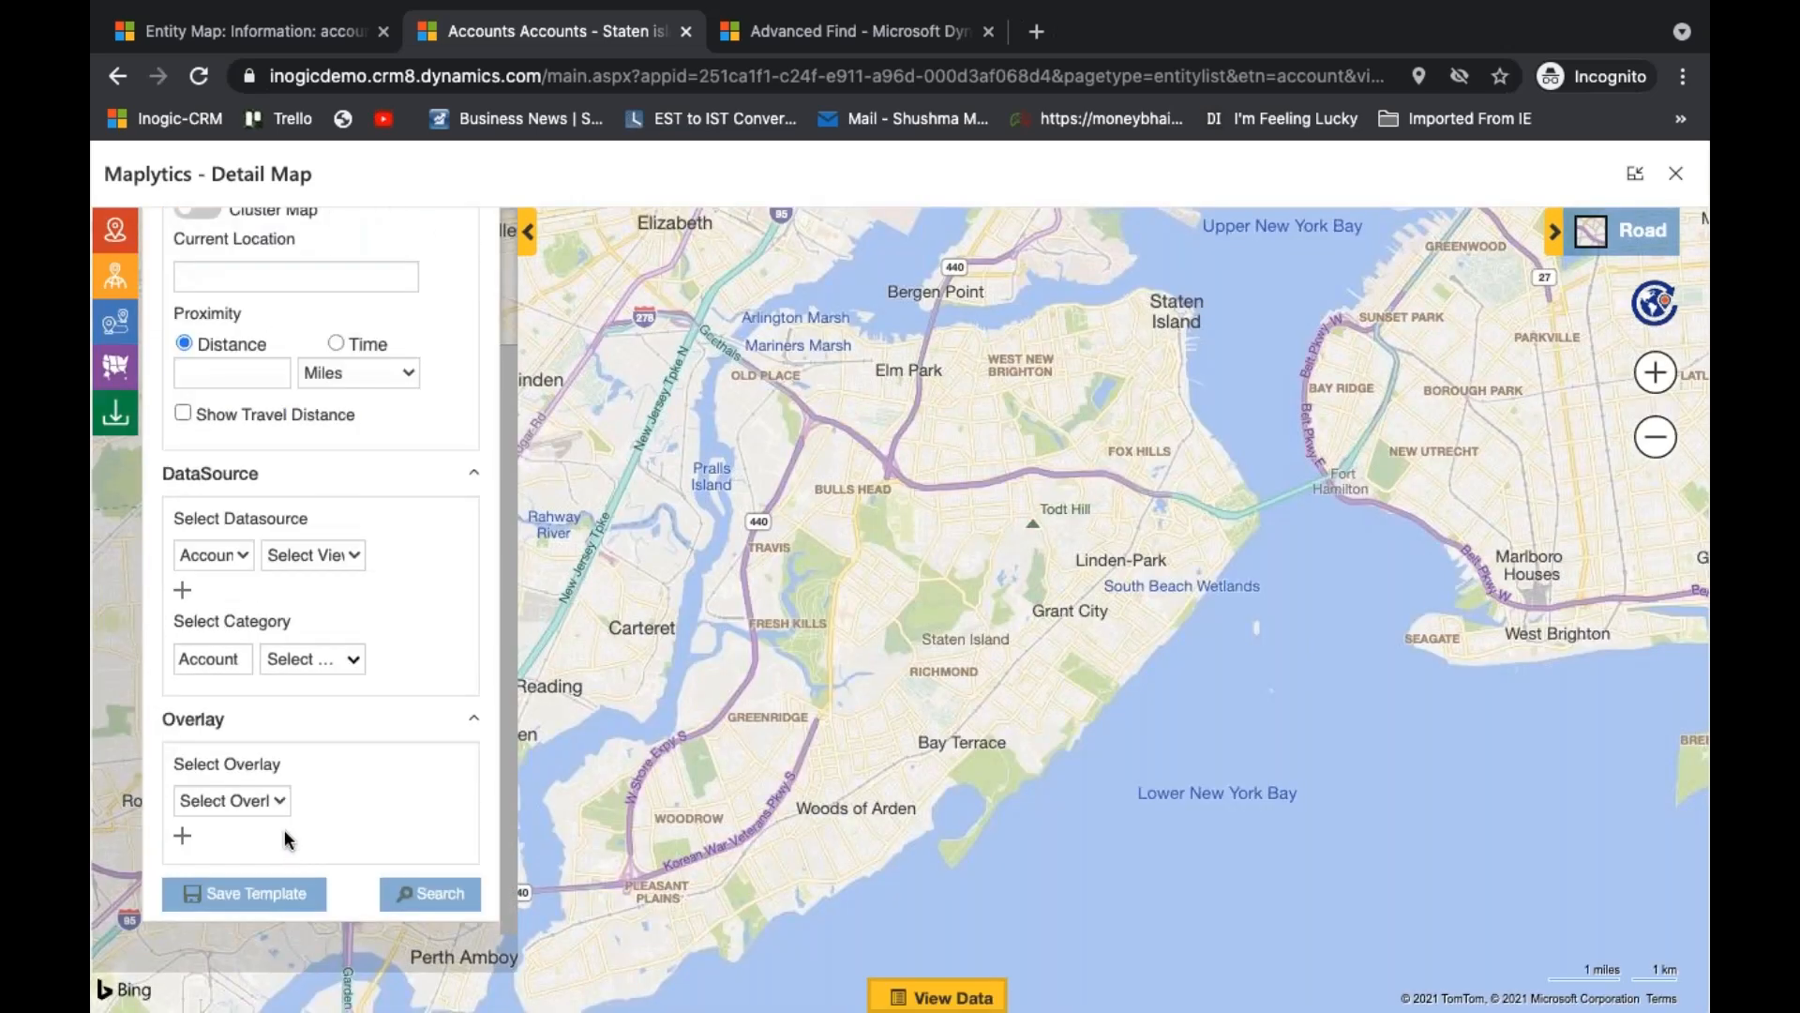
left_click(279, 806)
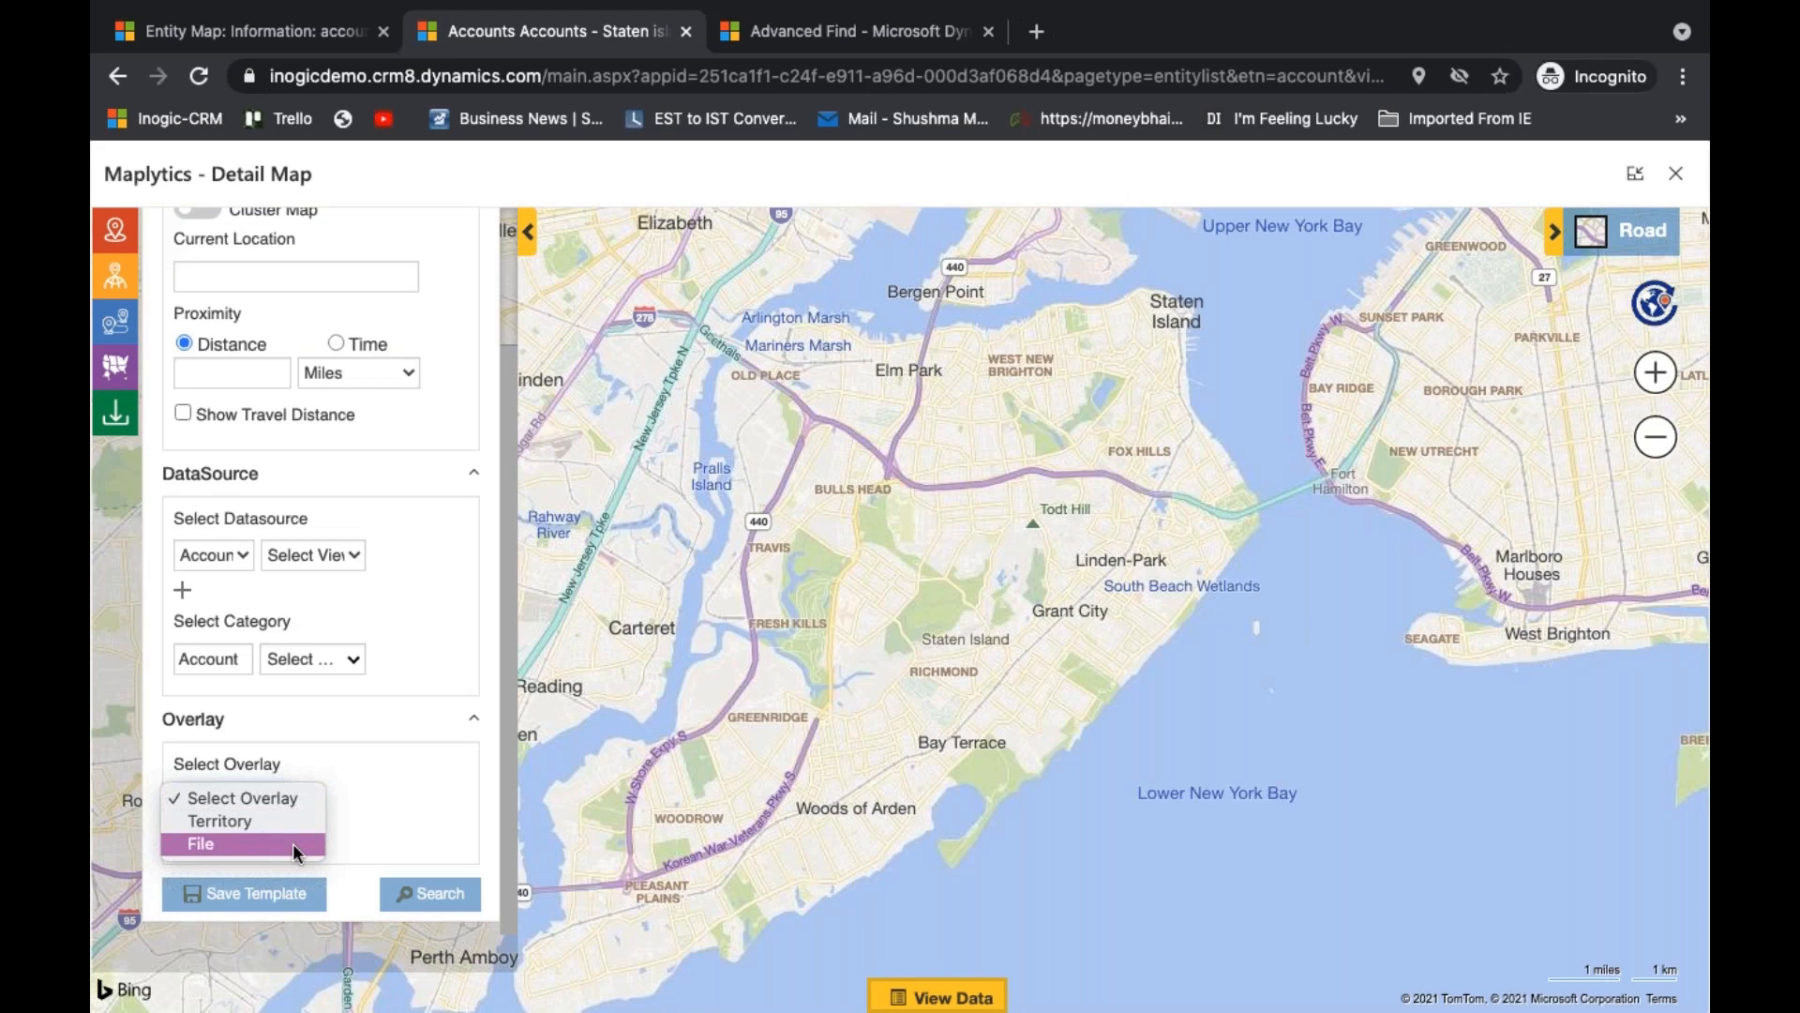
left_click(284, 821)
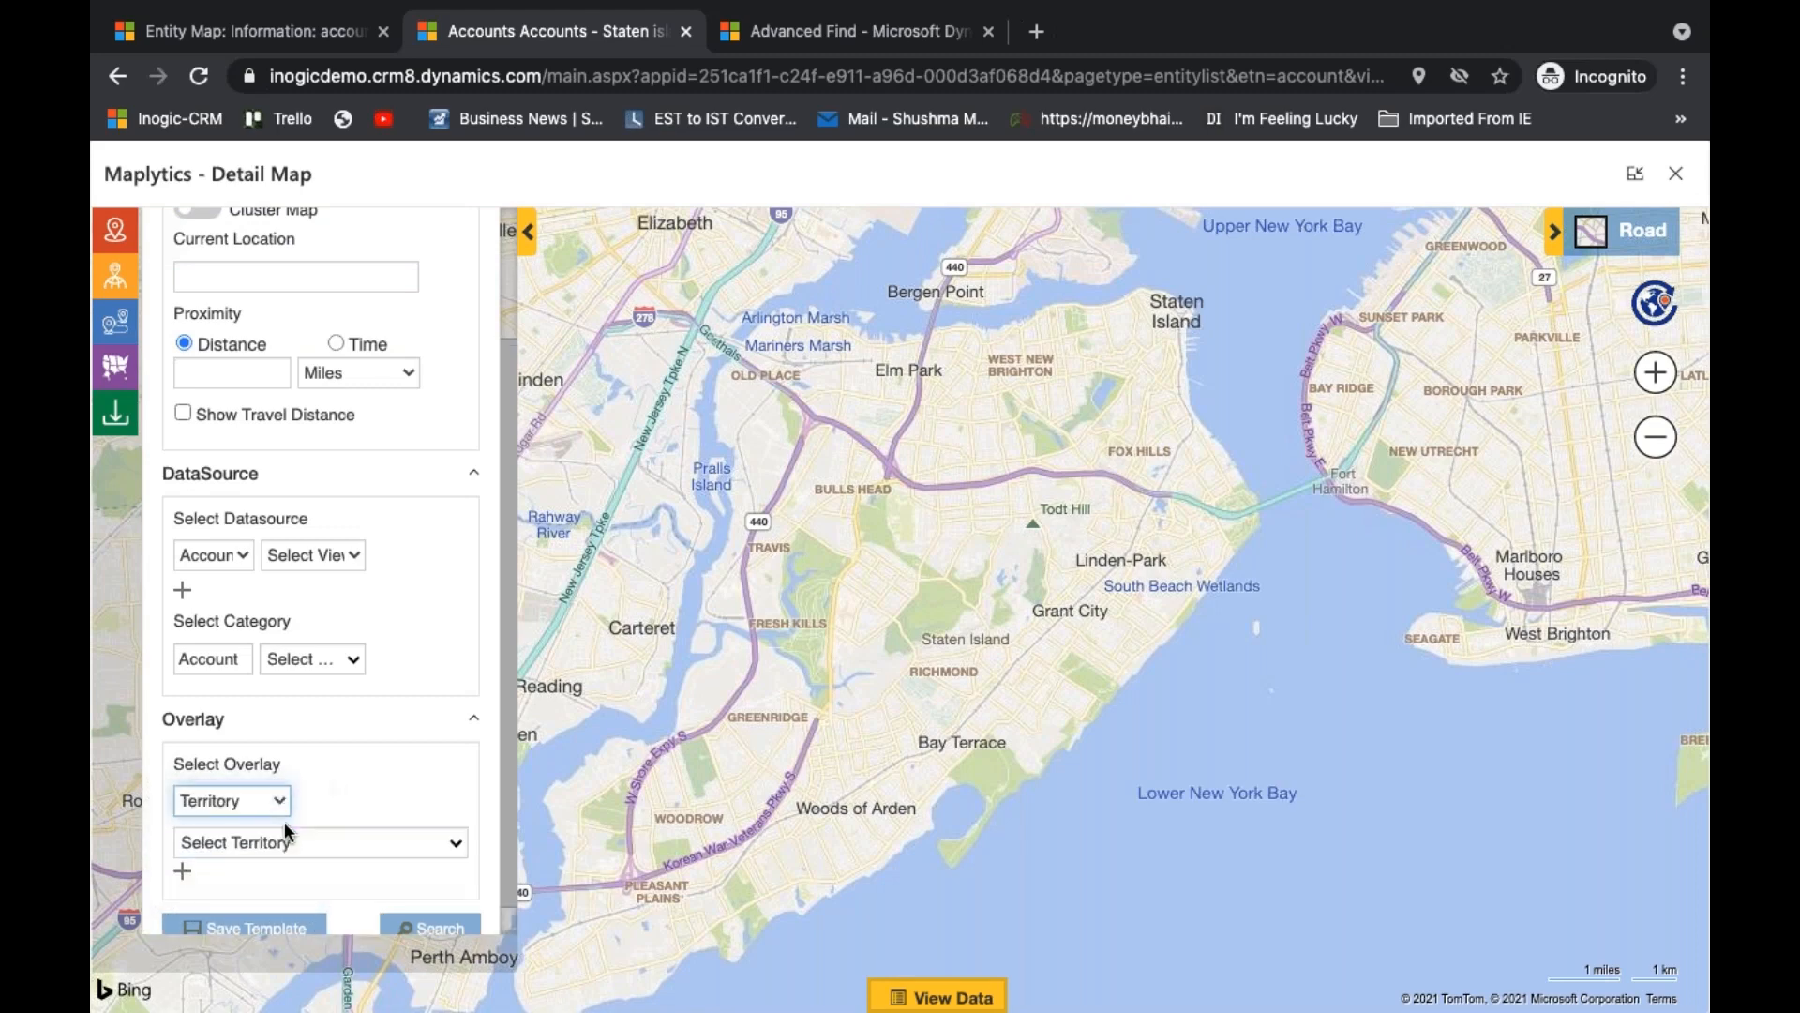
- Search the overlay territories for "sales", select Sales - Staten Island and run the search to plot it
left_click(344, 846)
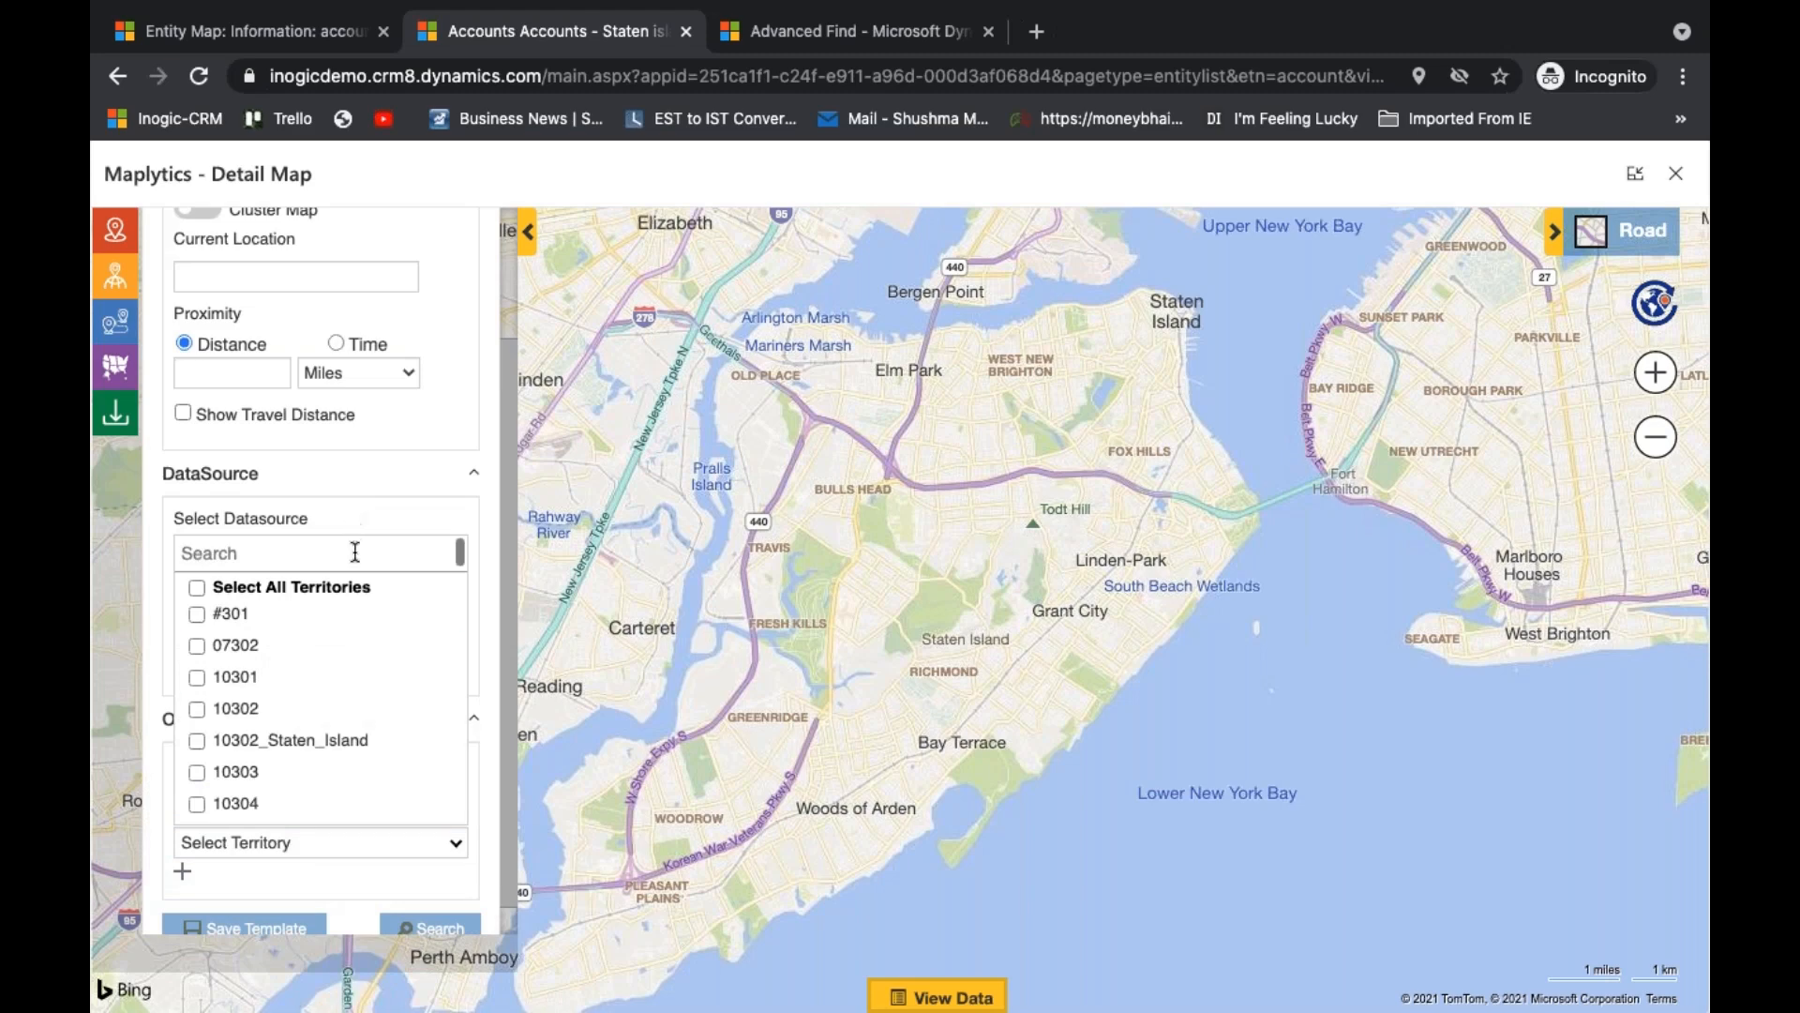
type("sales")
left_click(340, 790)
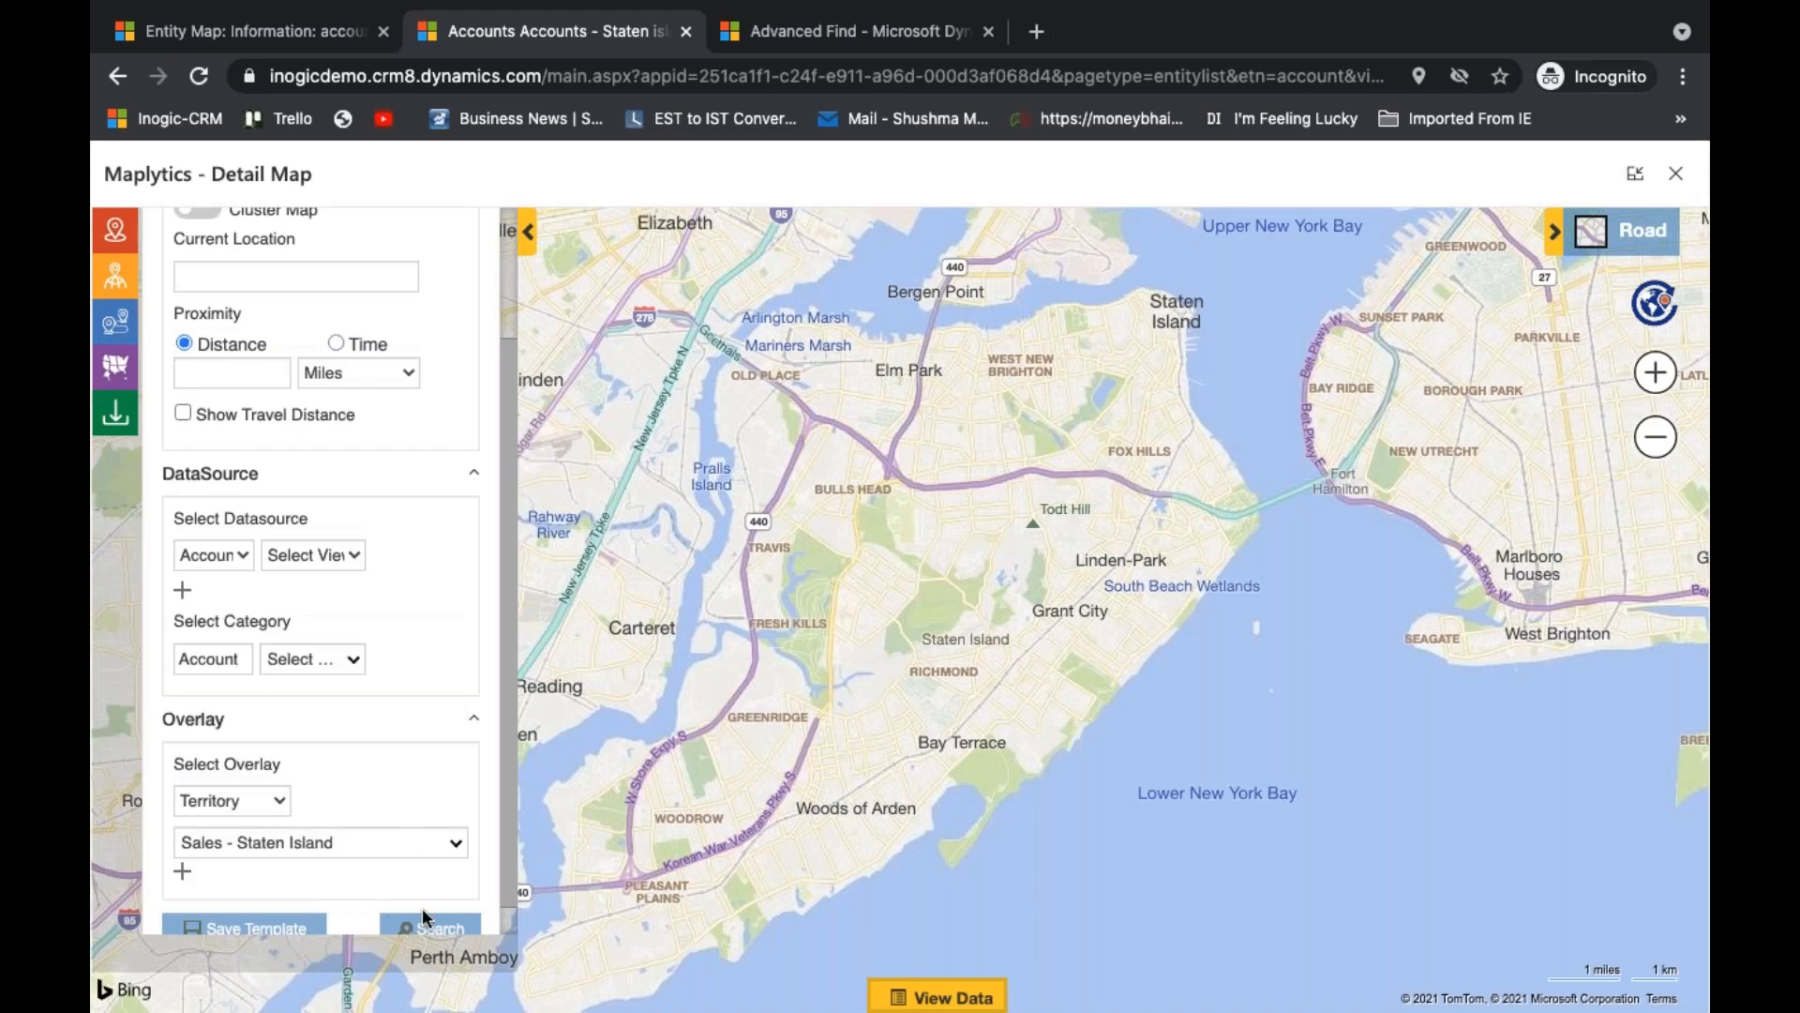
left_click(428, 925)
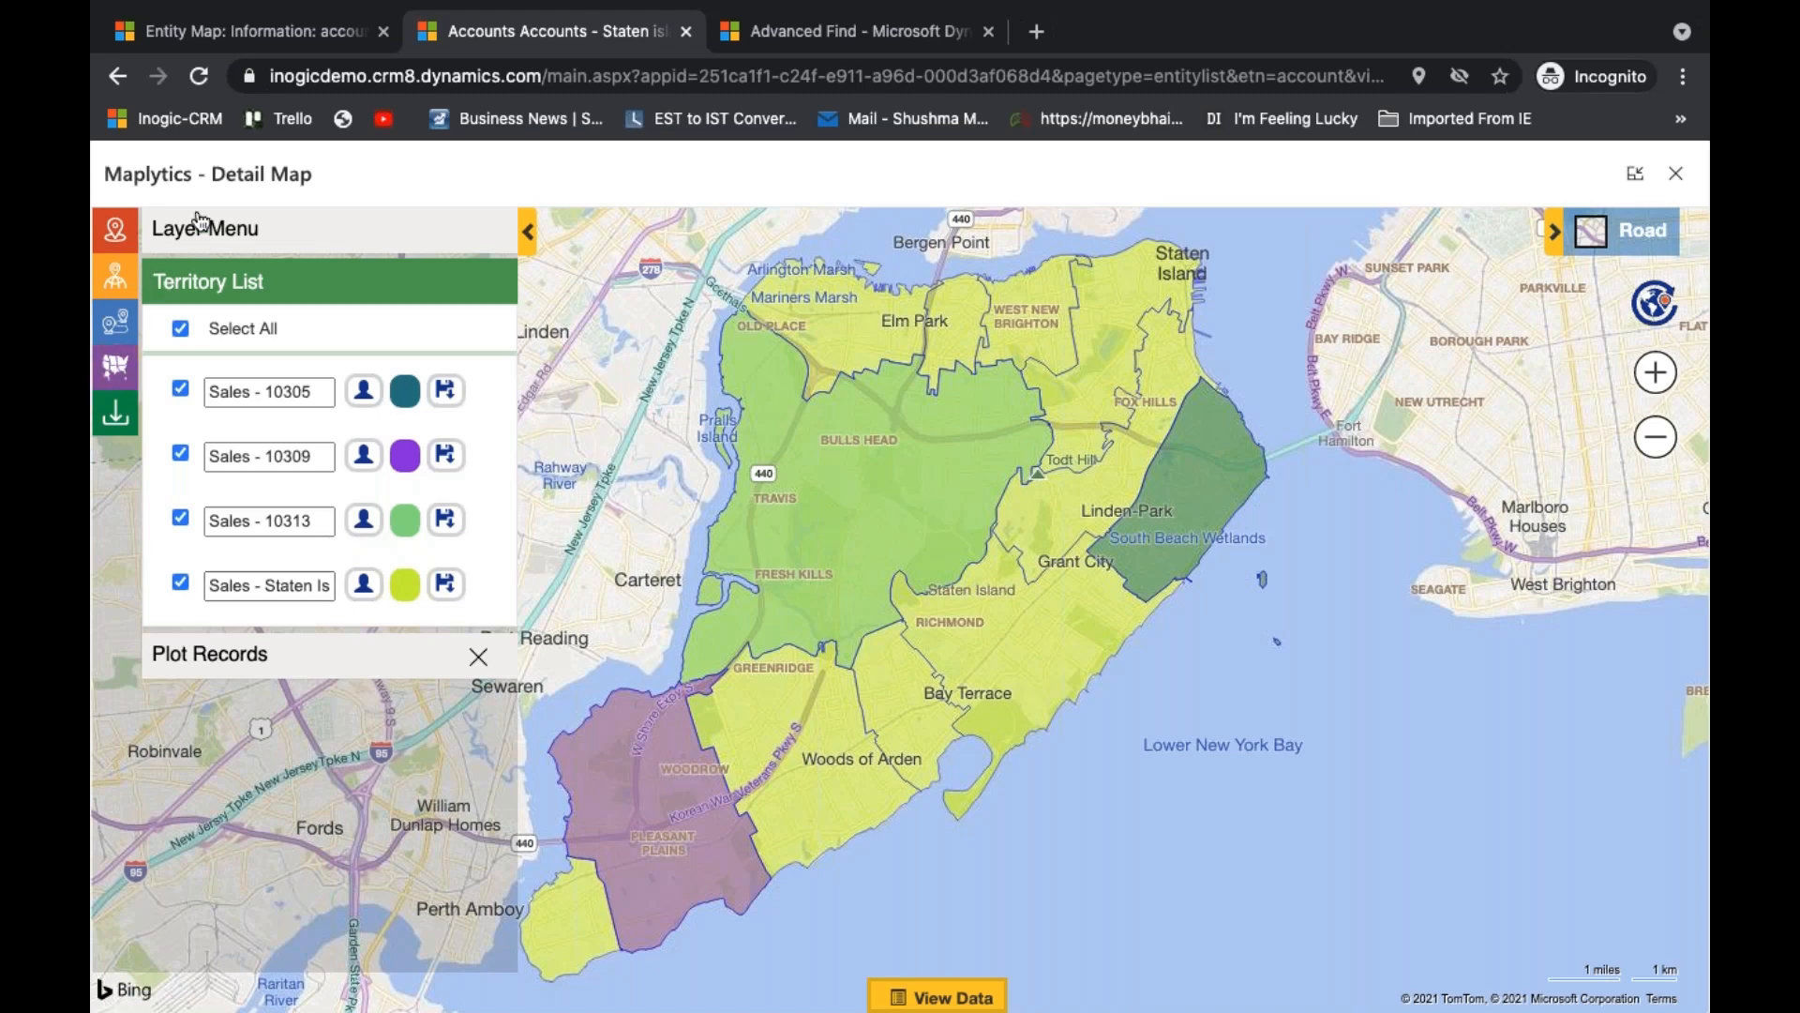
- Open the Maplytics configuration record that has no user and examine the Show All Territories option in its Advance Settings
left_click(242, 42)
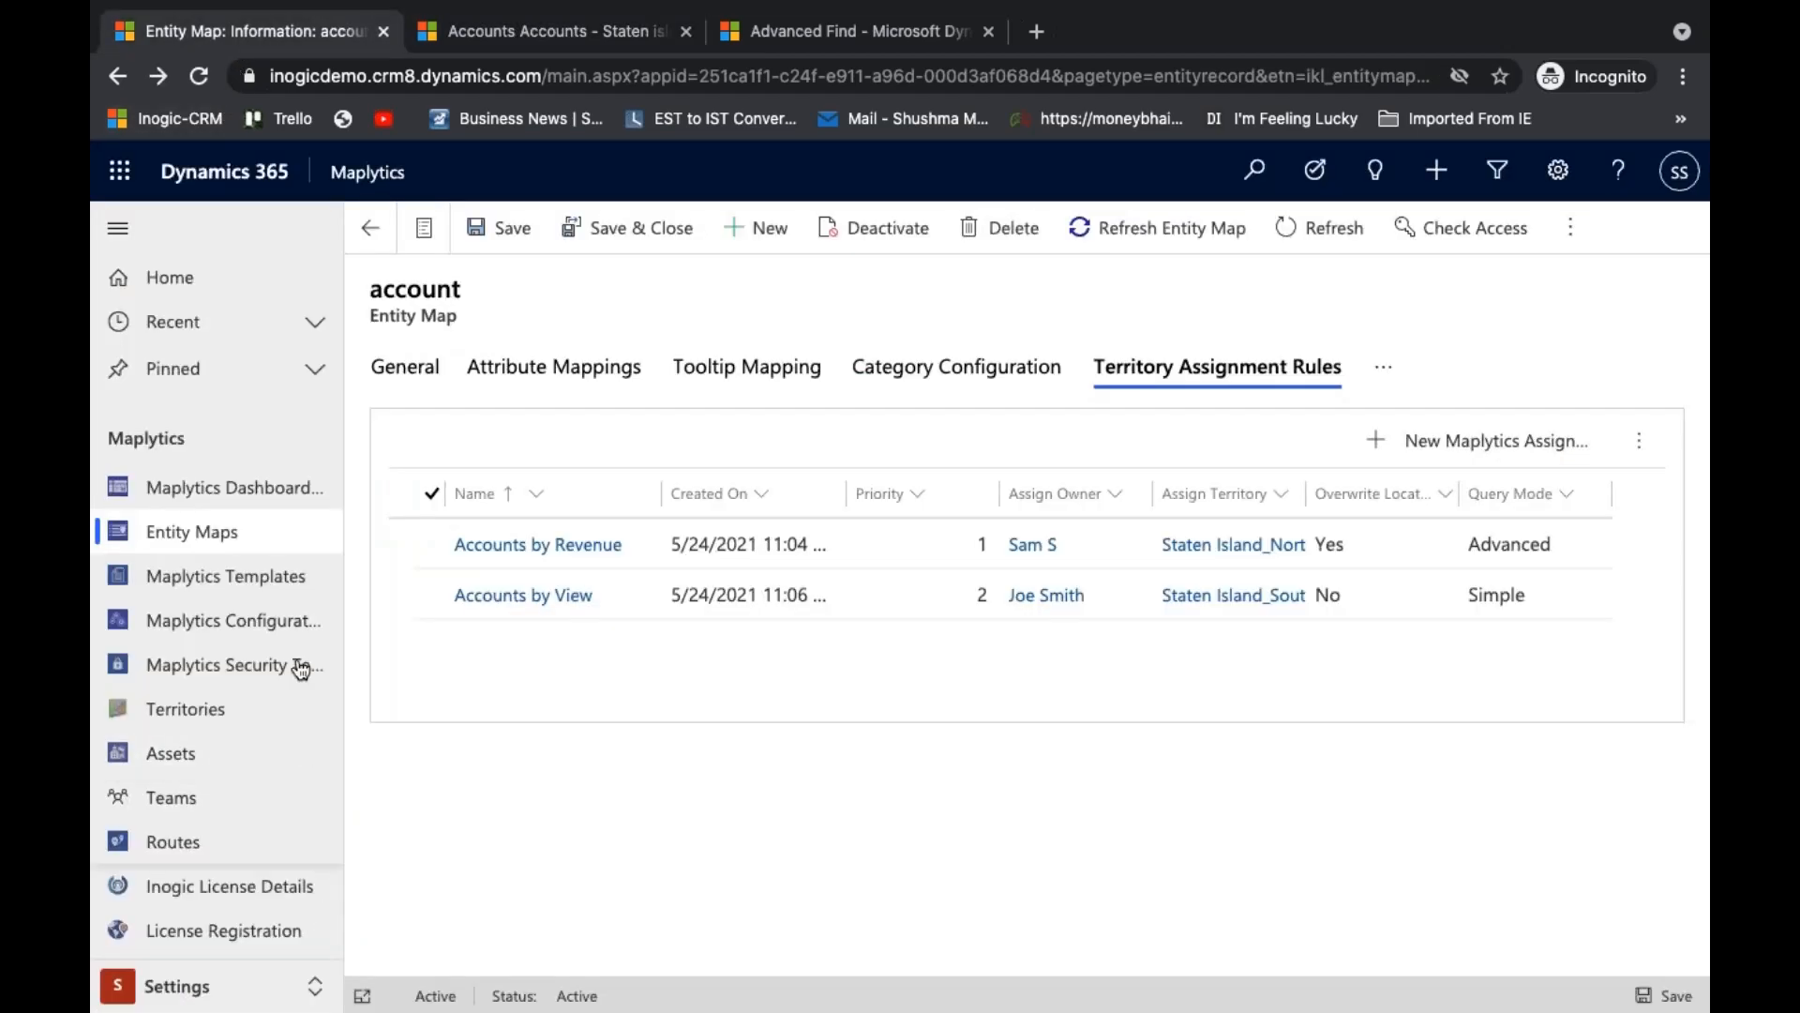
left_click(298, 621)
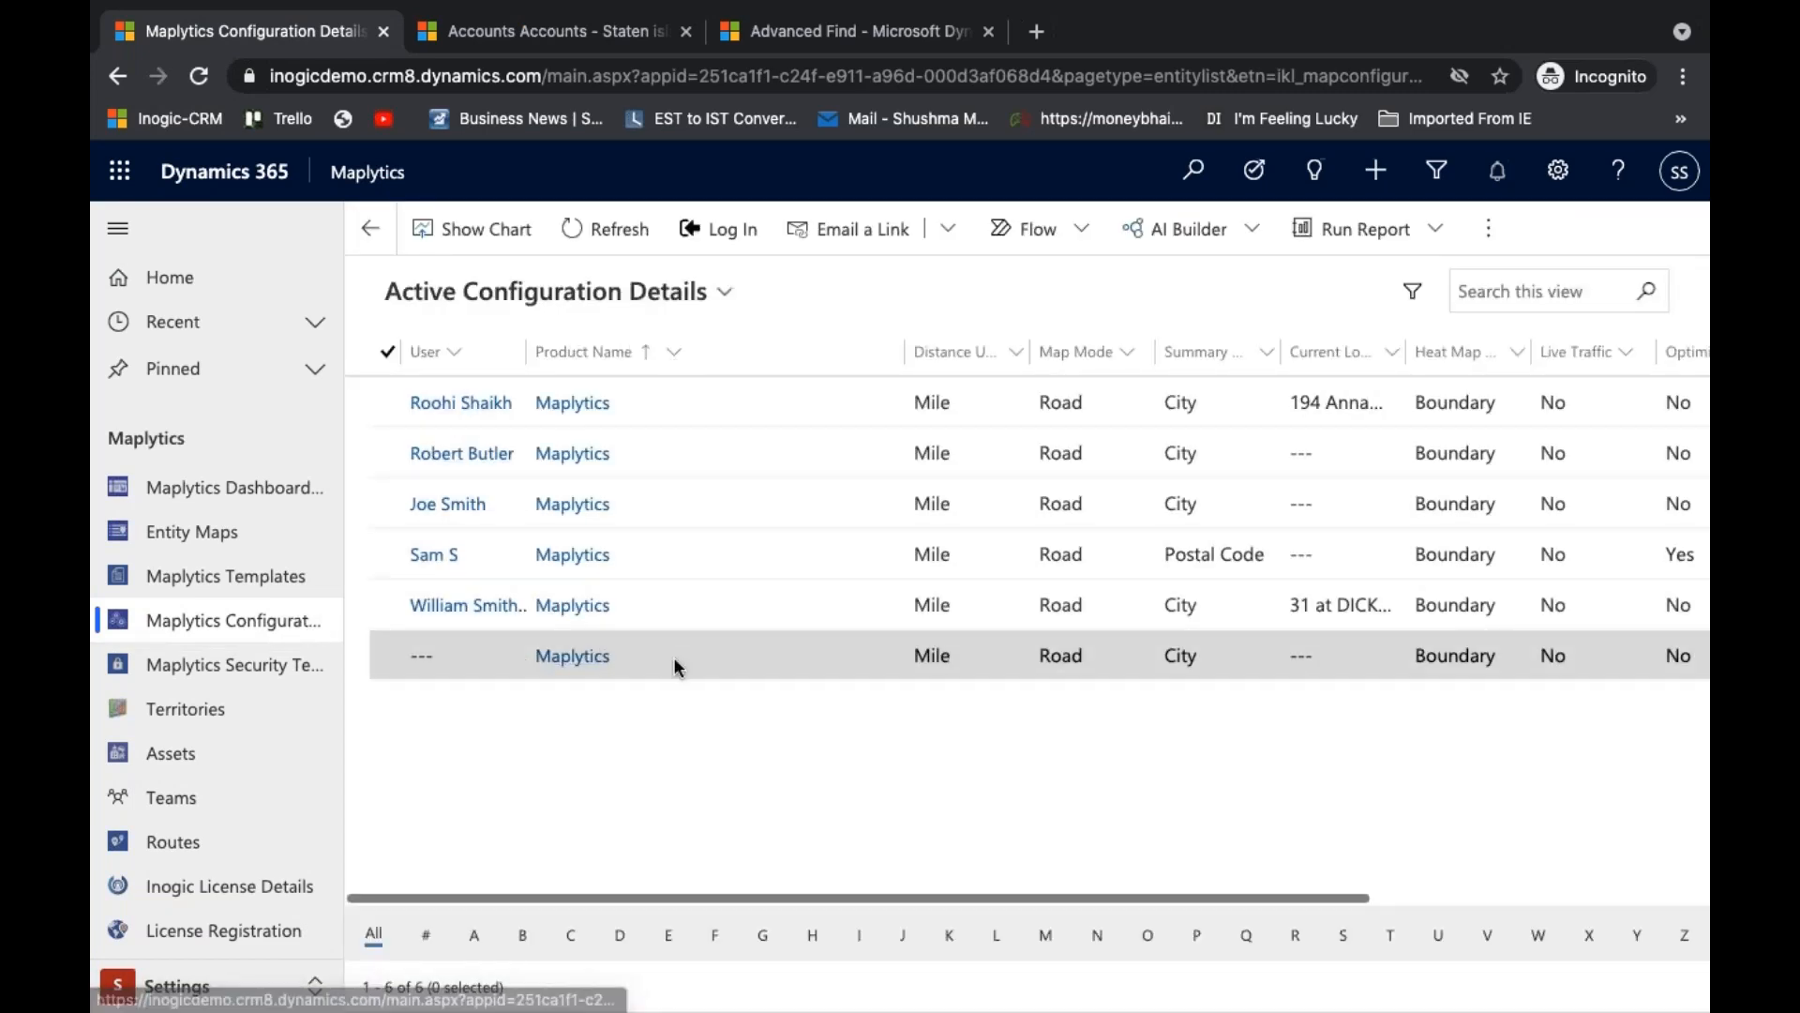
left_click(471, 666)
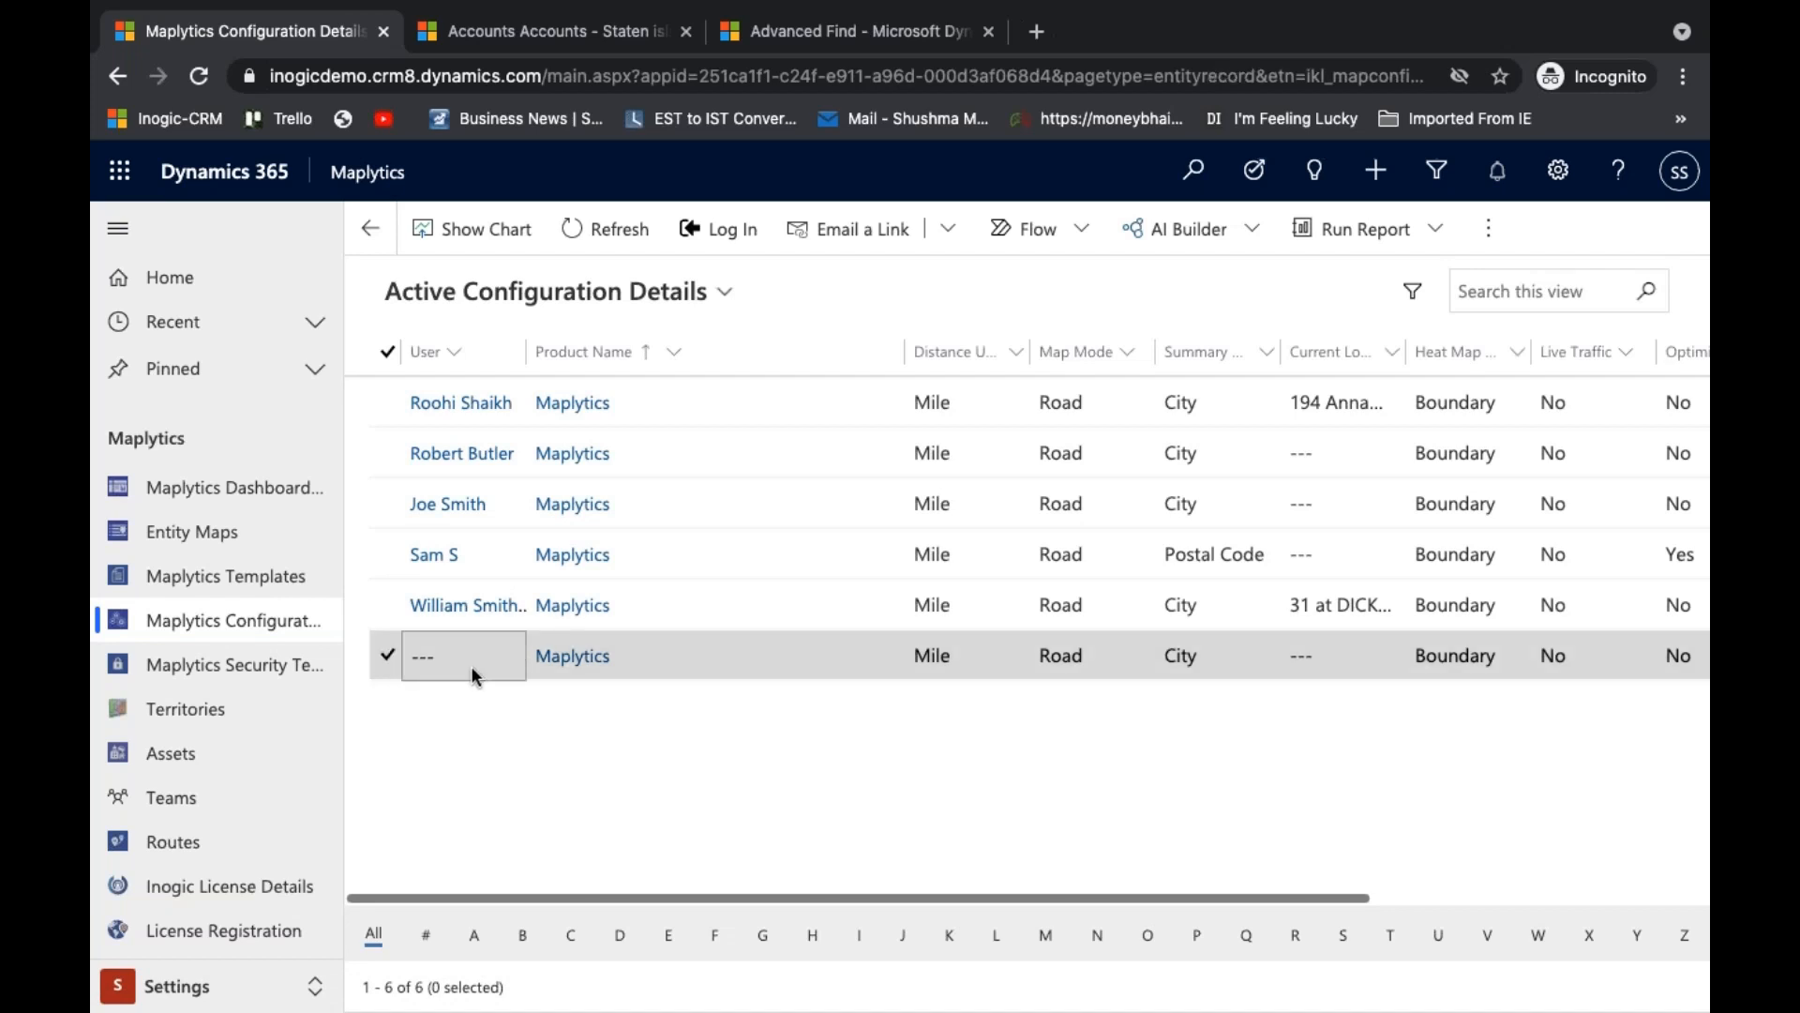
double_click(470, 666)
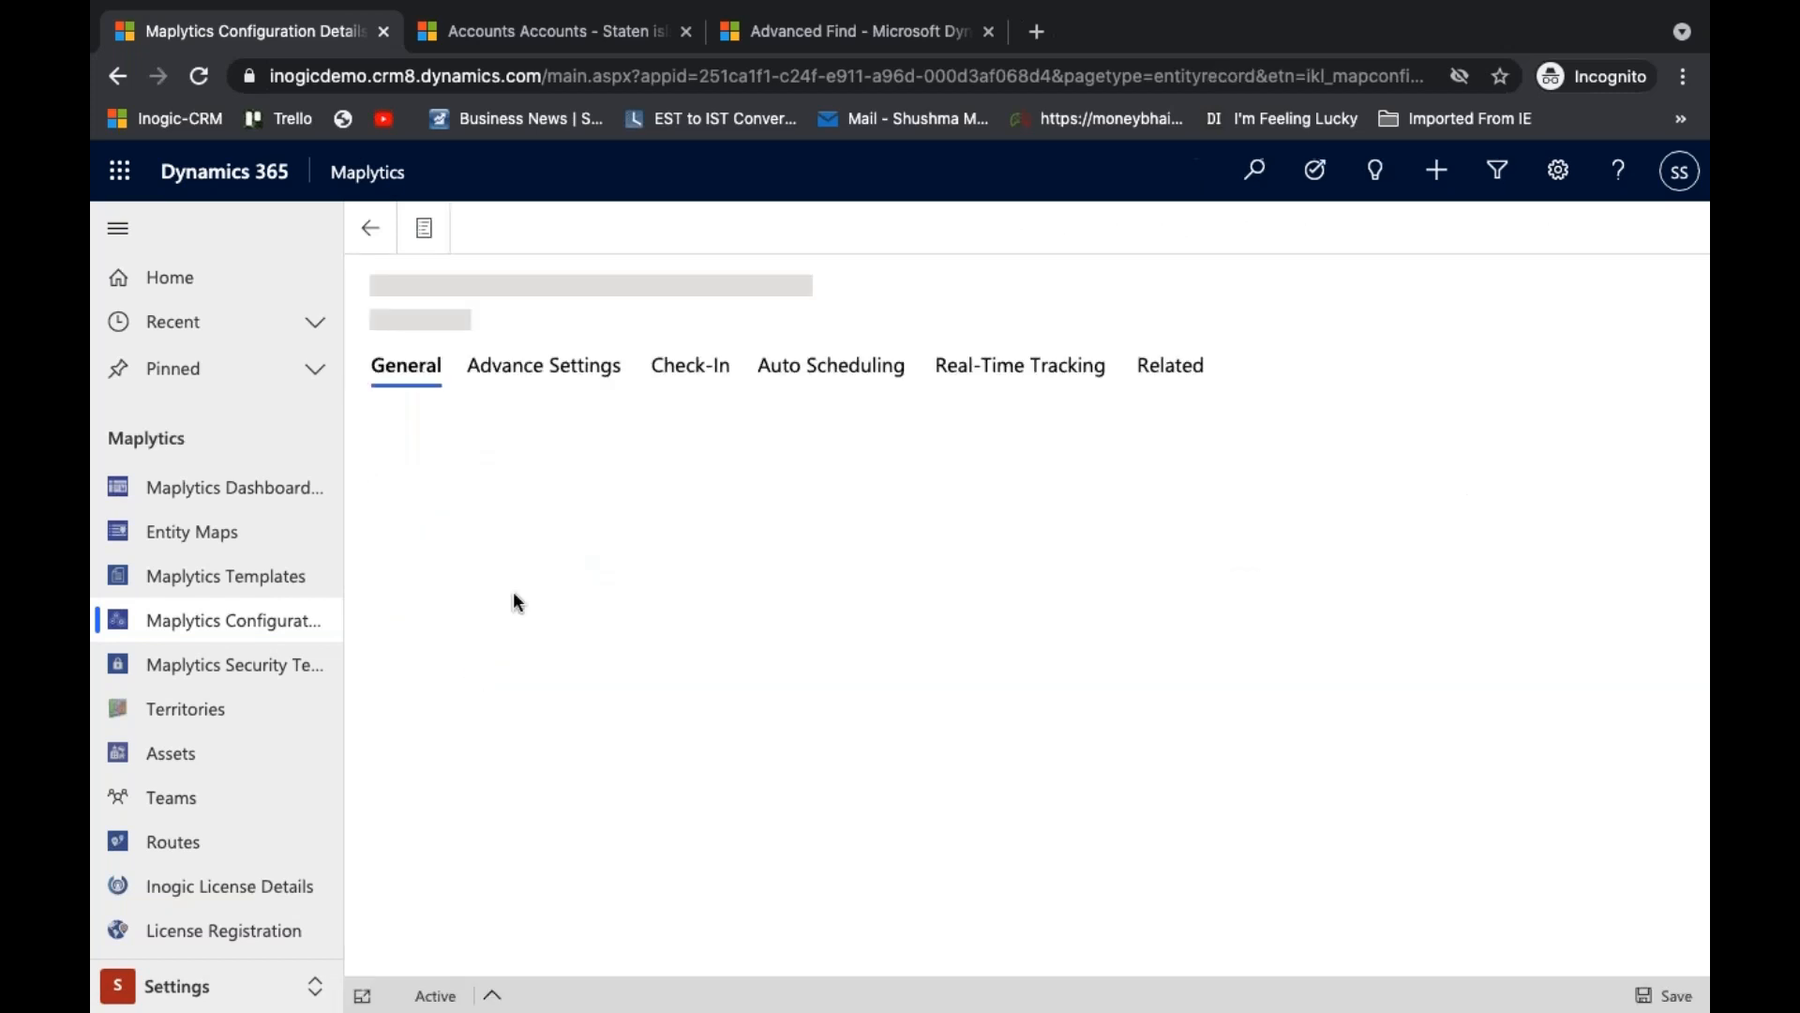
left_click(549, 375)
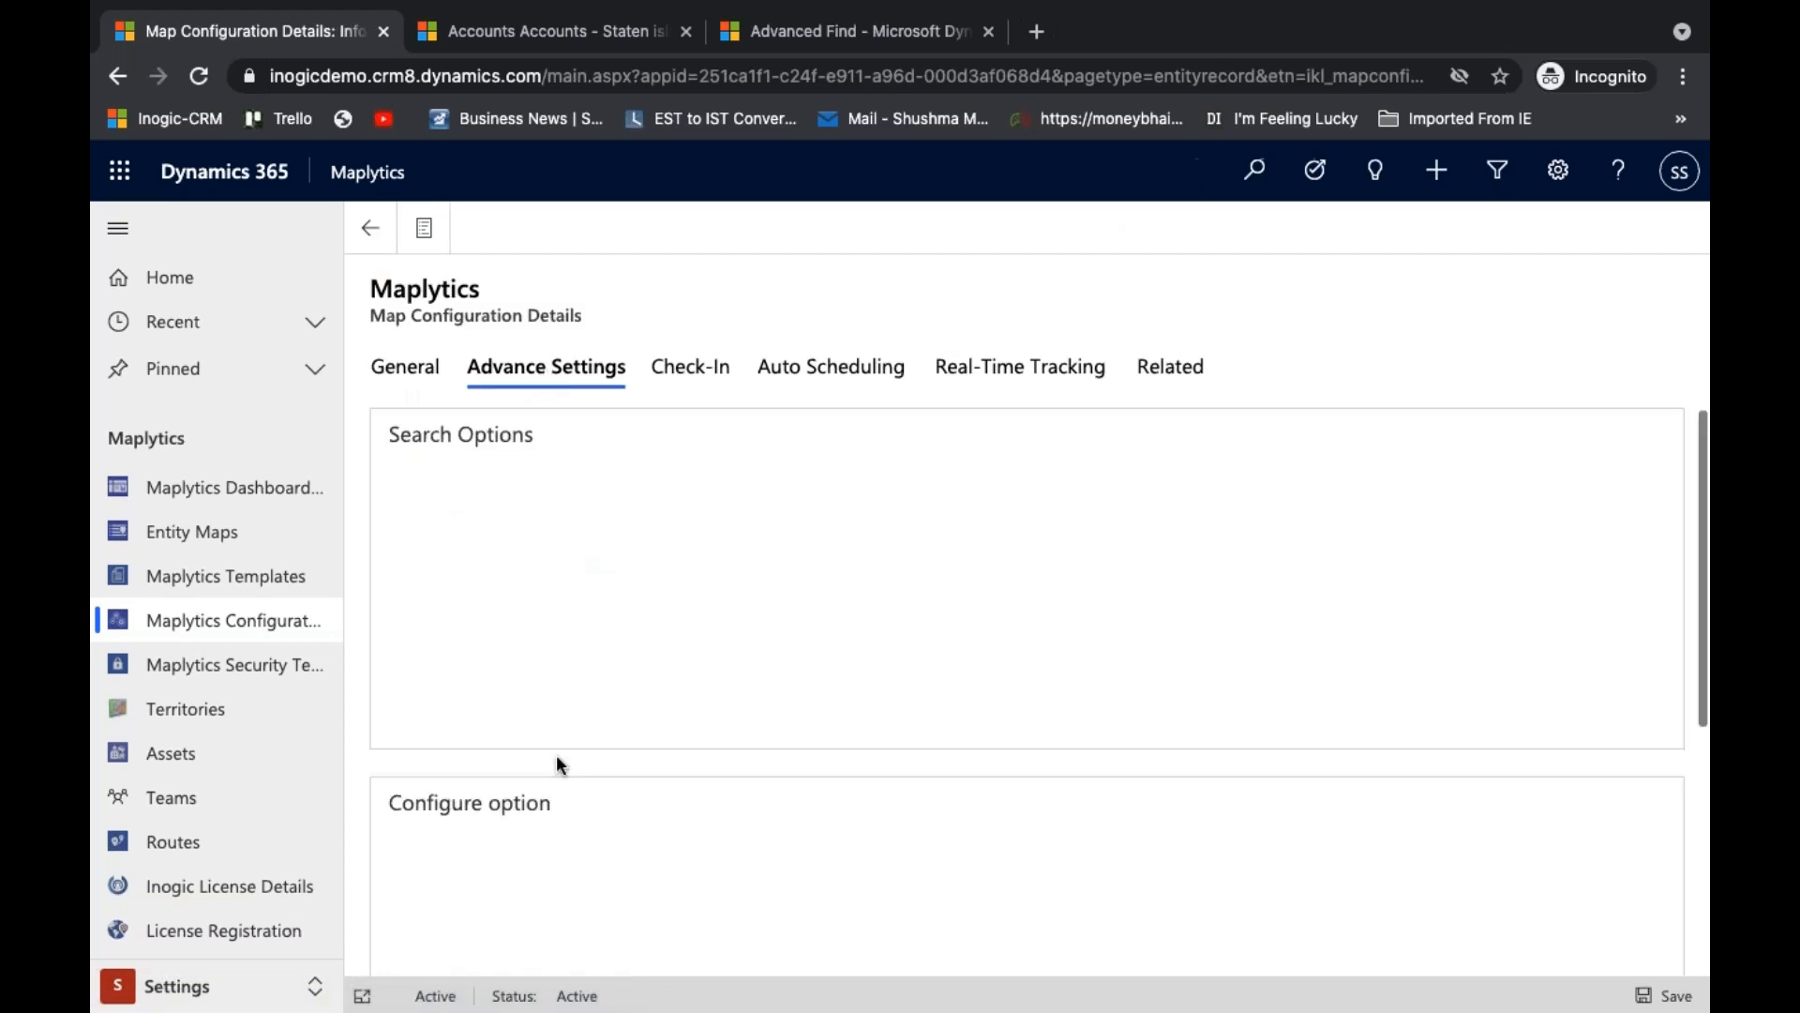
scroll(555, 753, "down", 3)
scroll(555, 754, "down", 2)
scroll(555, 754, "up", 1)
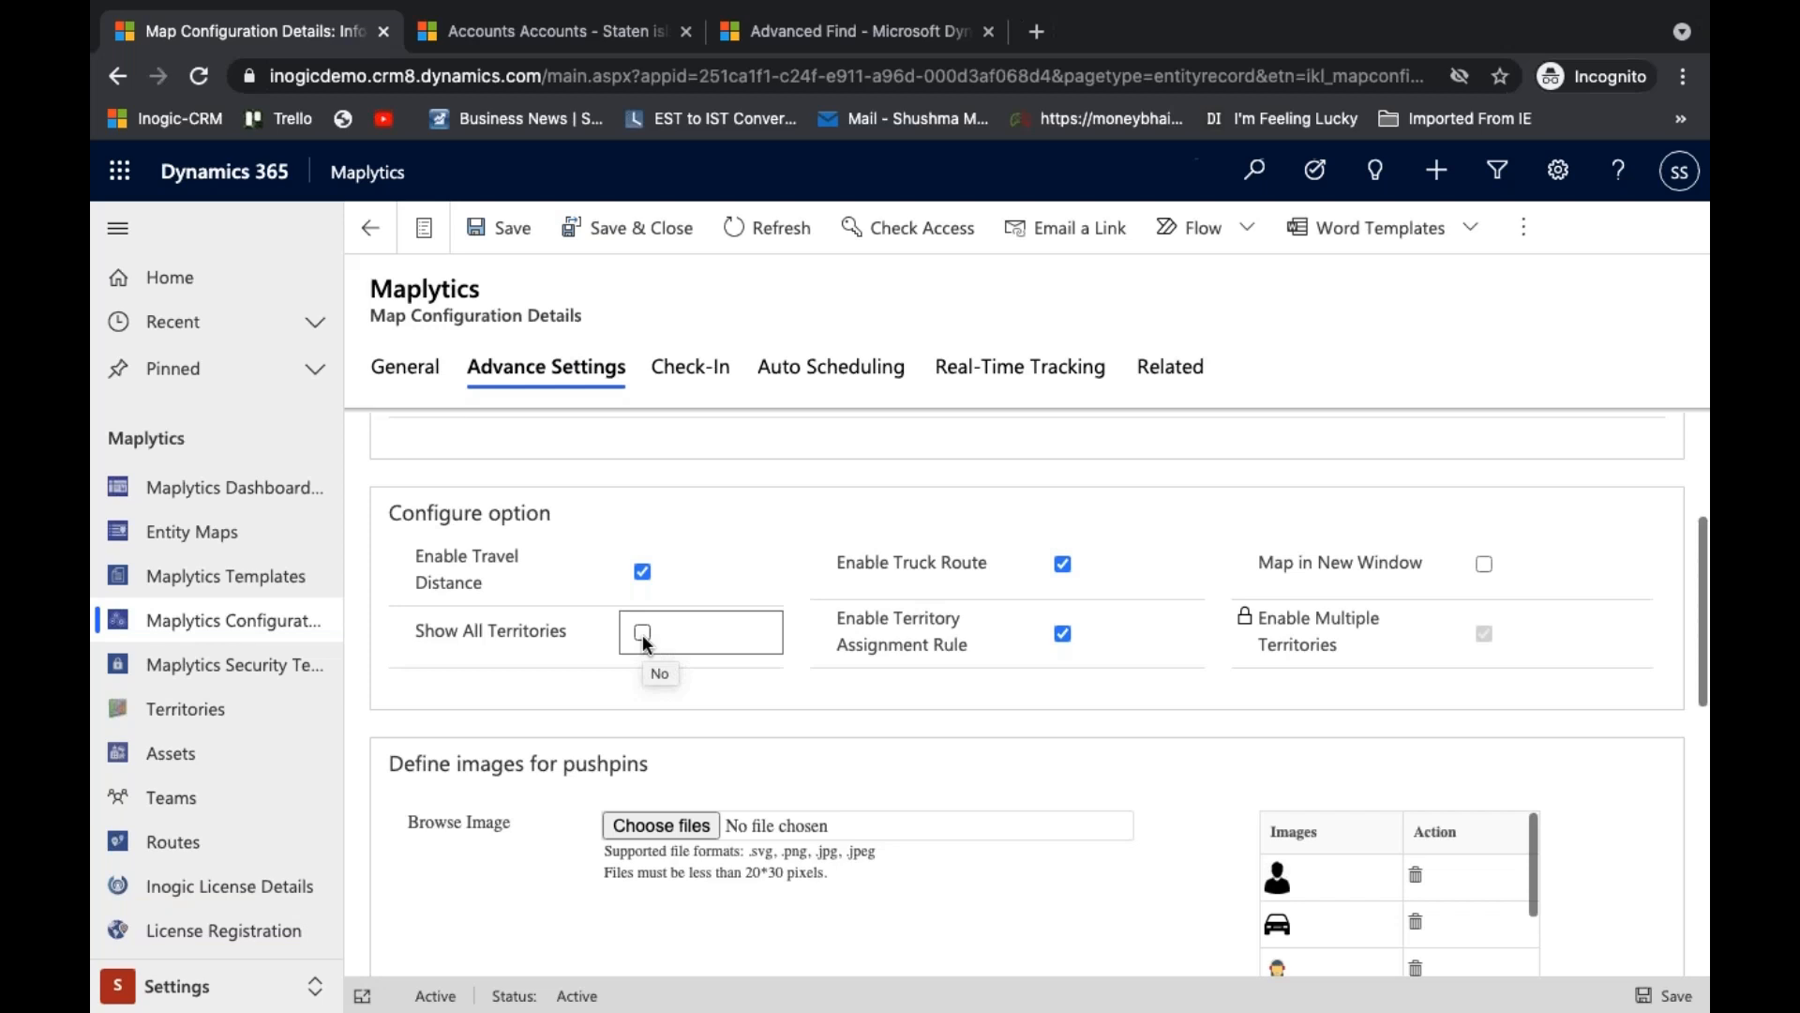
- Return to the Detail Map, hide all territories and show Sales - Staten Island, Sales - 10313, Sales - 10309 and Sales - 10305 one after another
left_click(558, 31)
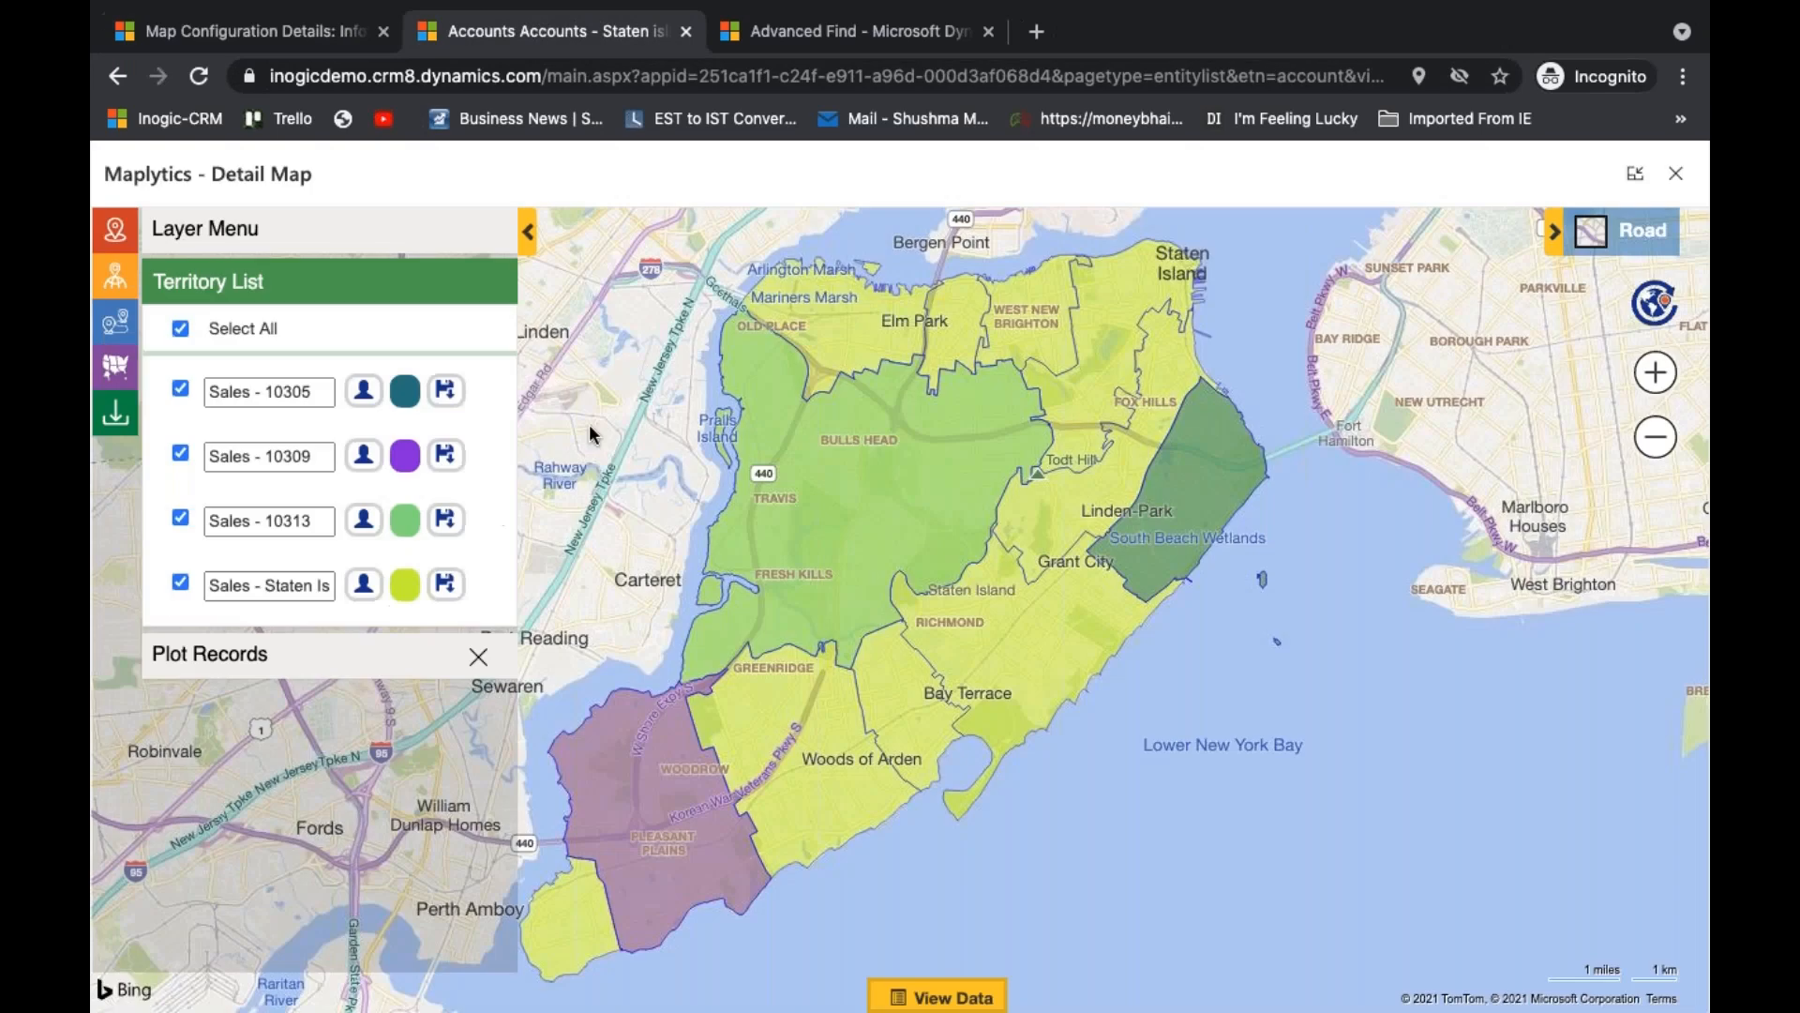
left_click(181, 329)
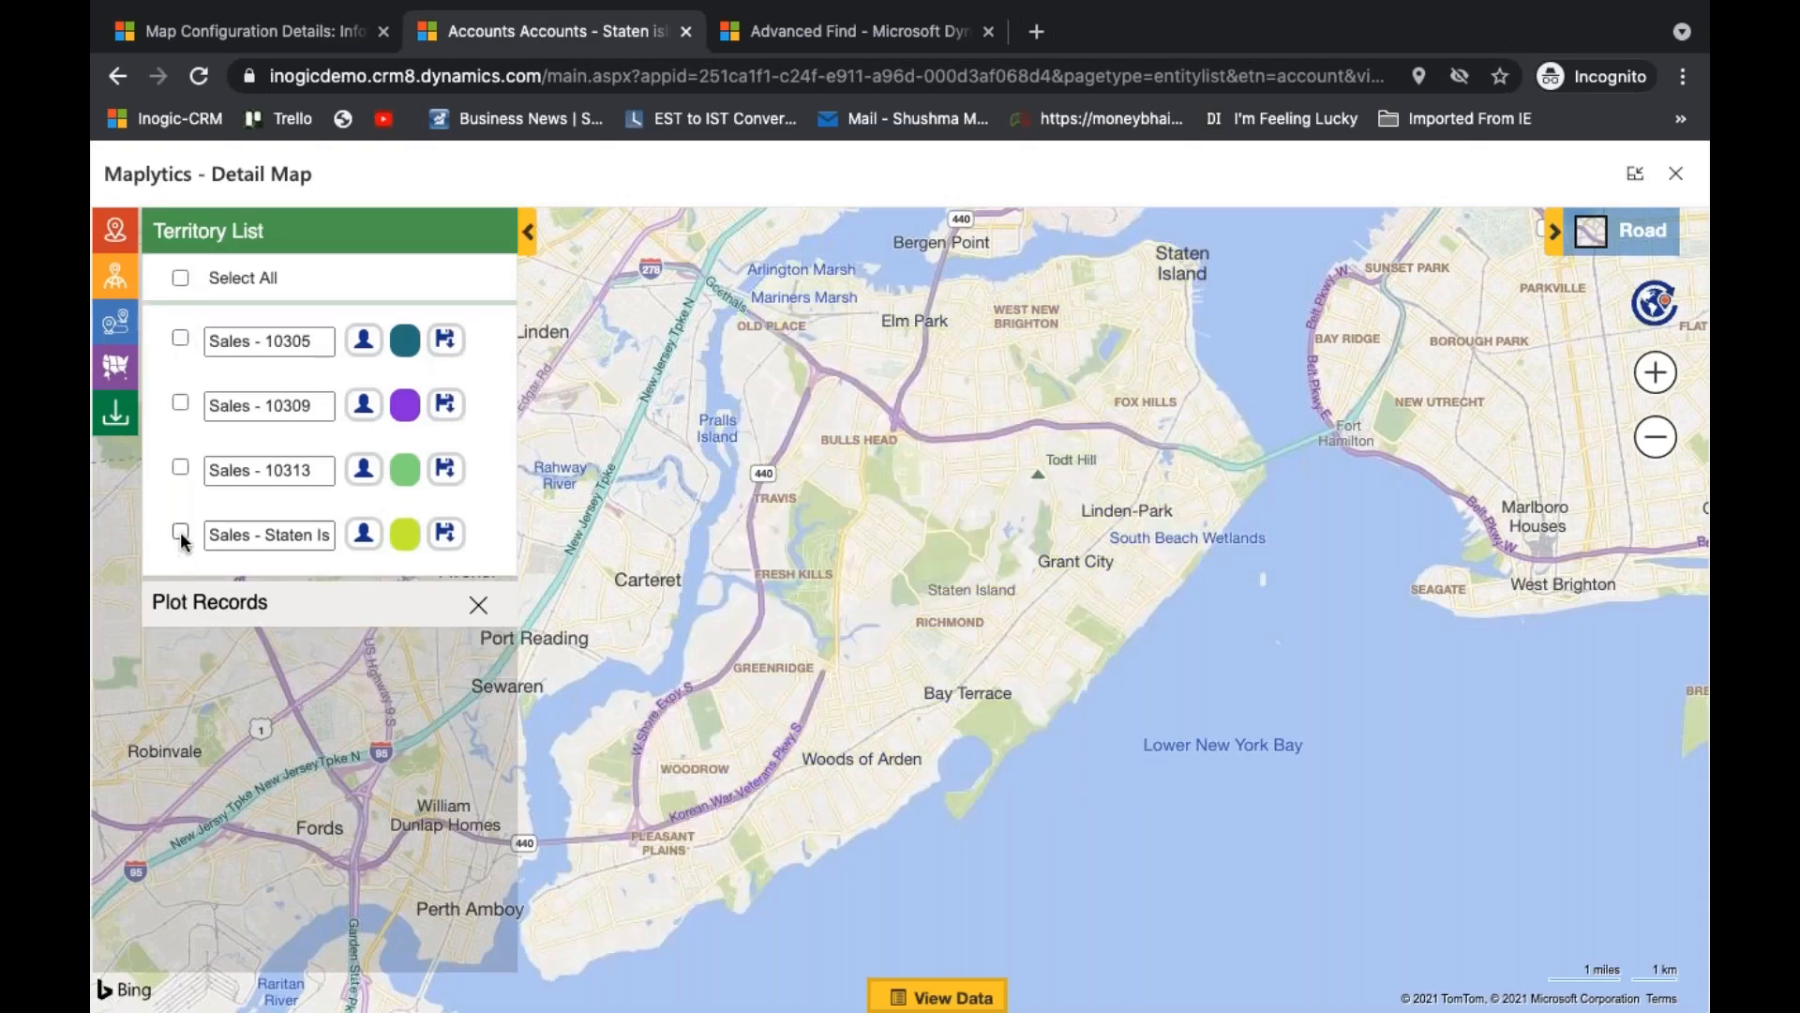
left_click(181, 533)
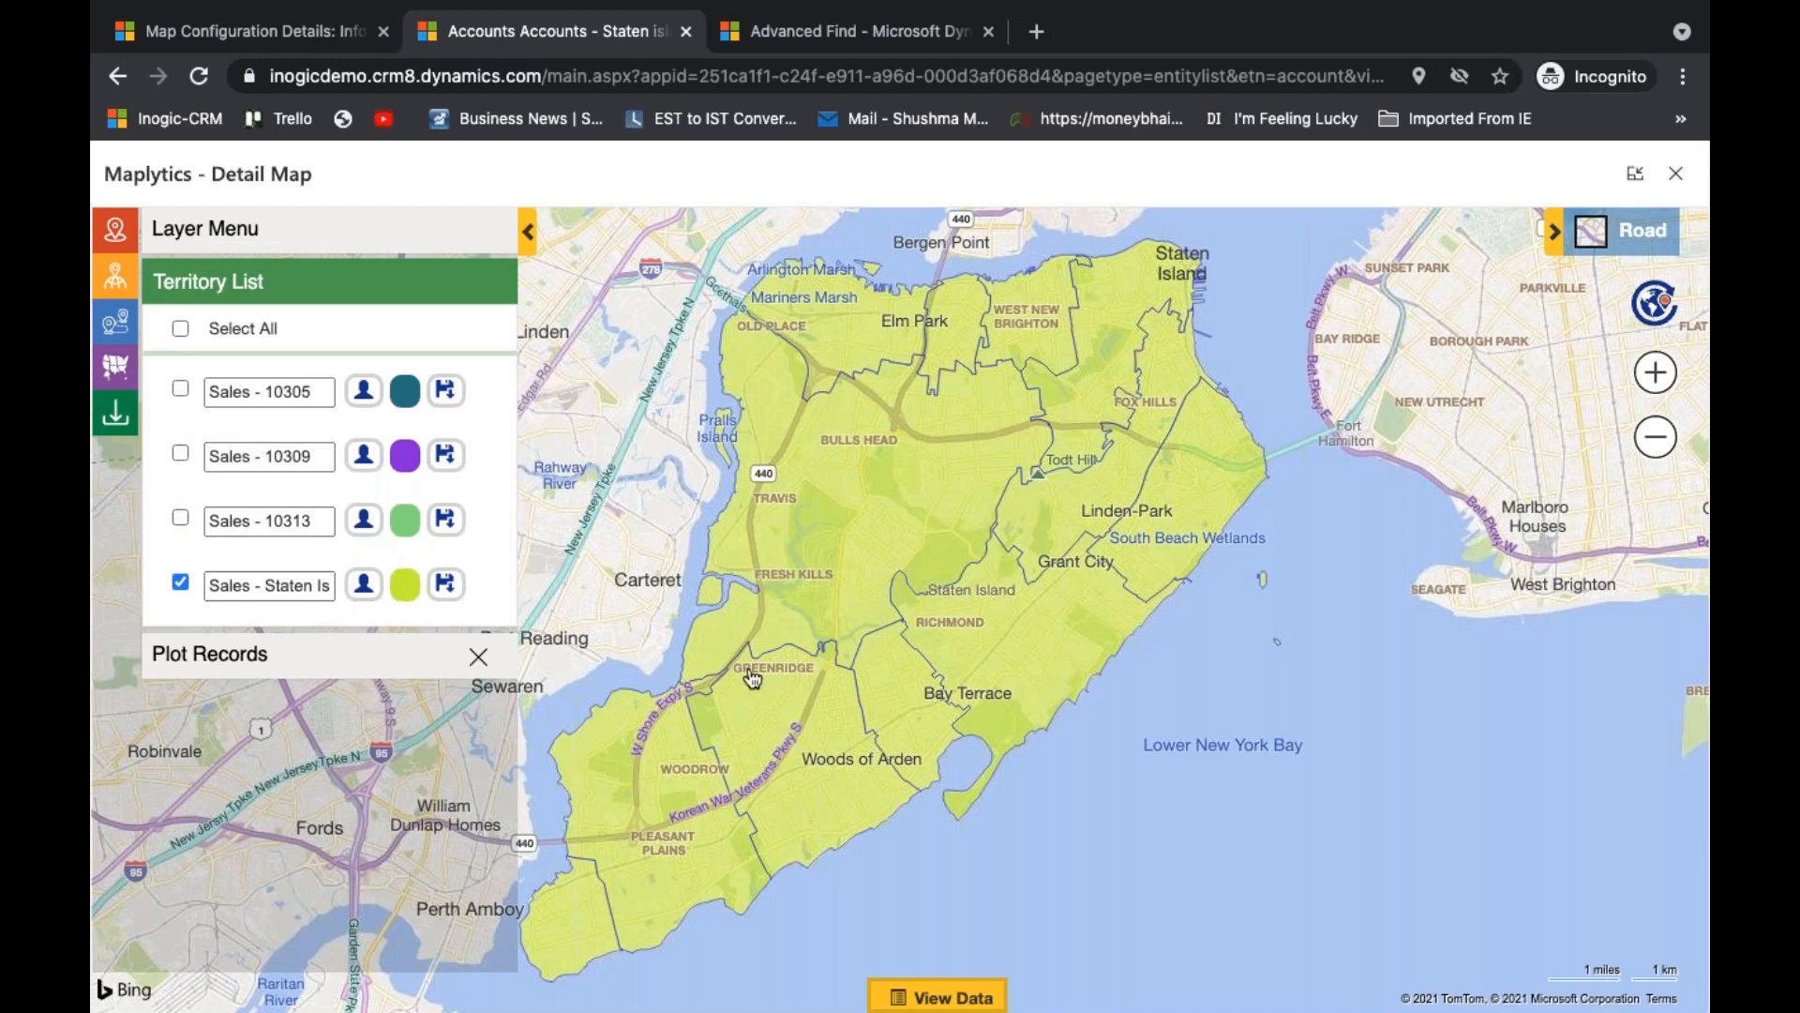
left_click(181, 519)
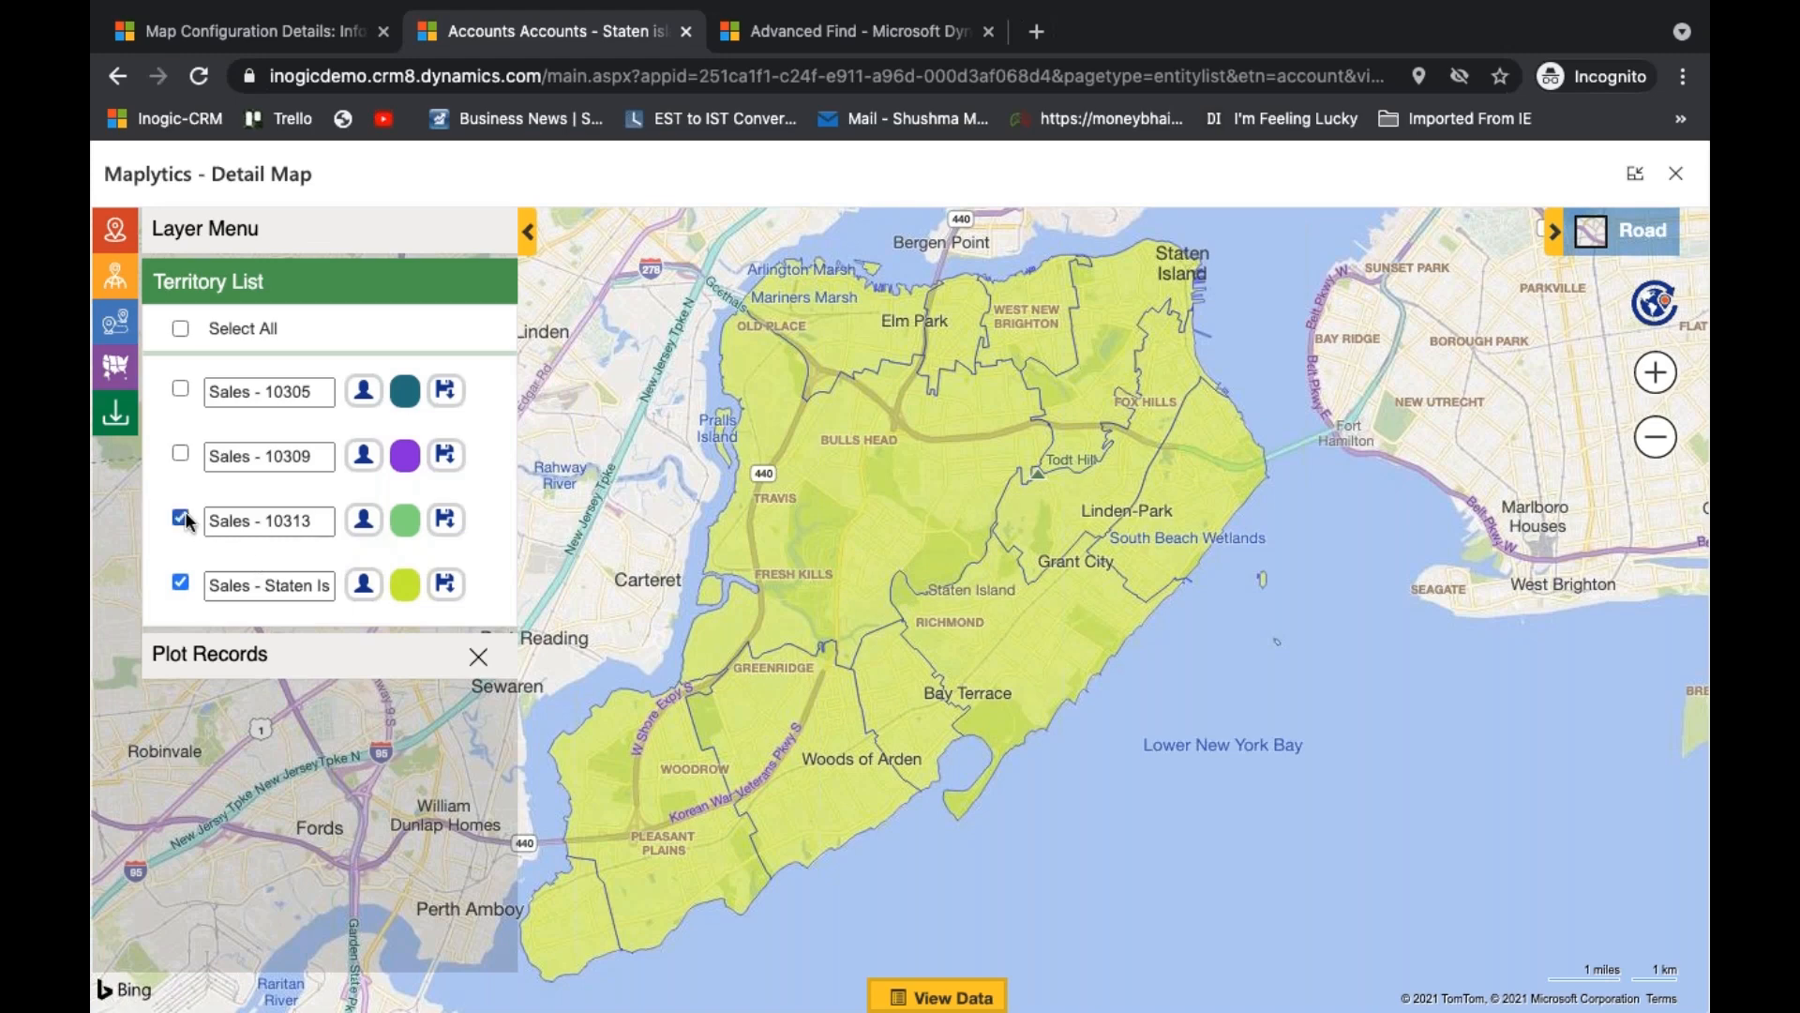
left_click(181, 453)
left_click(181, 388)
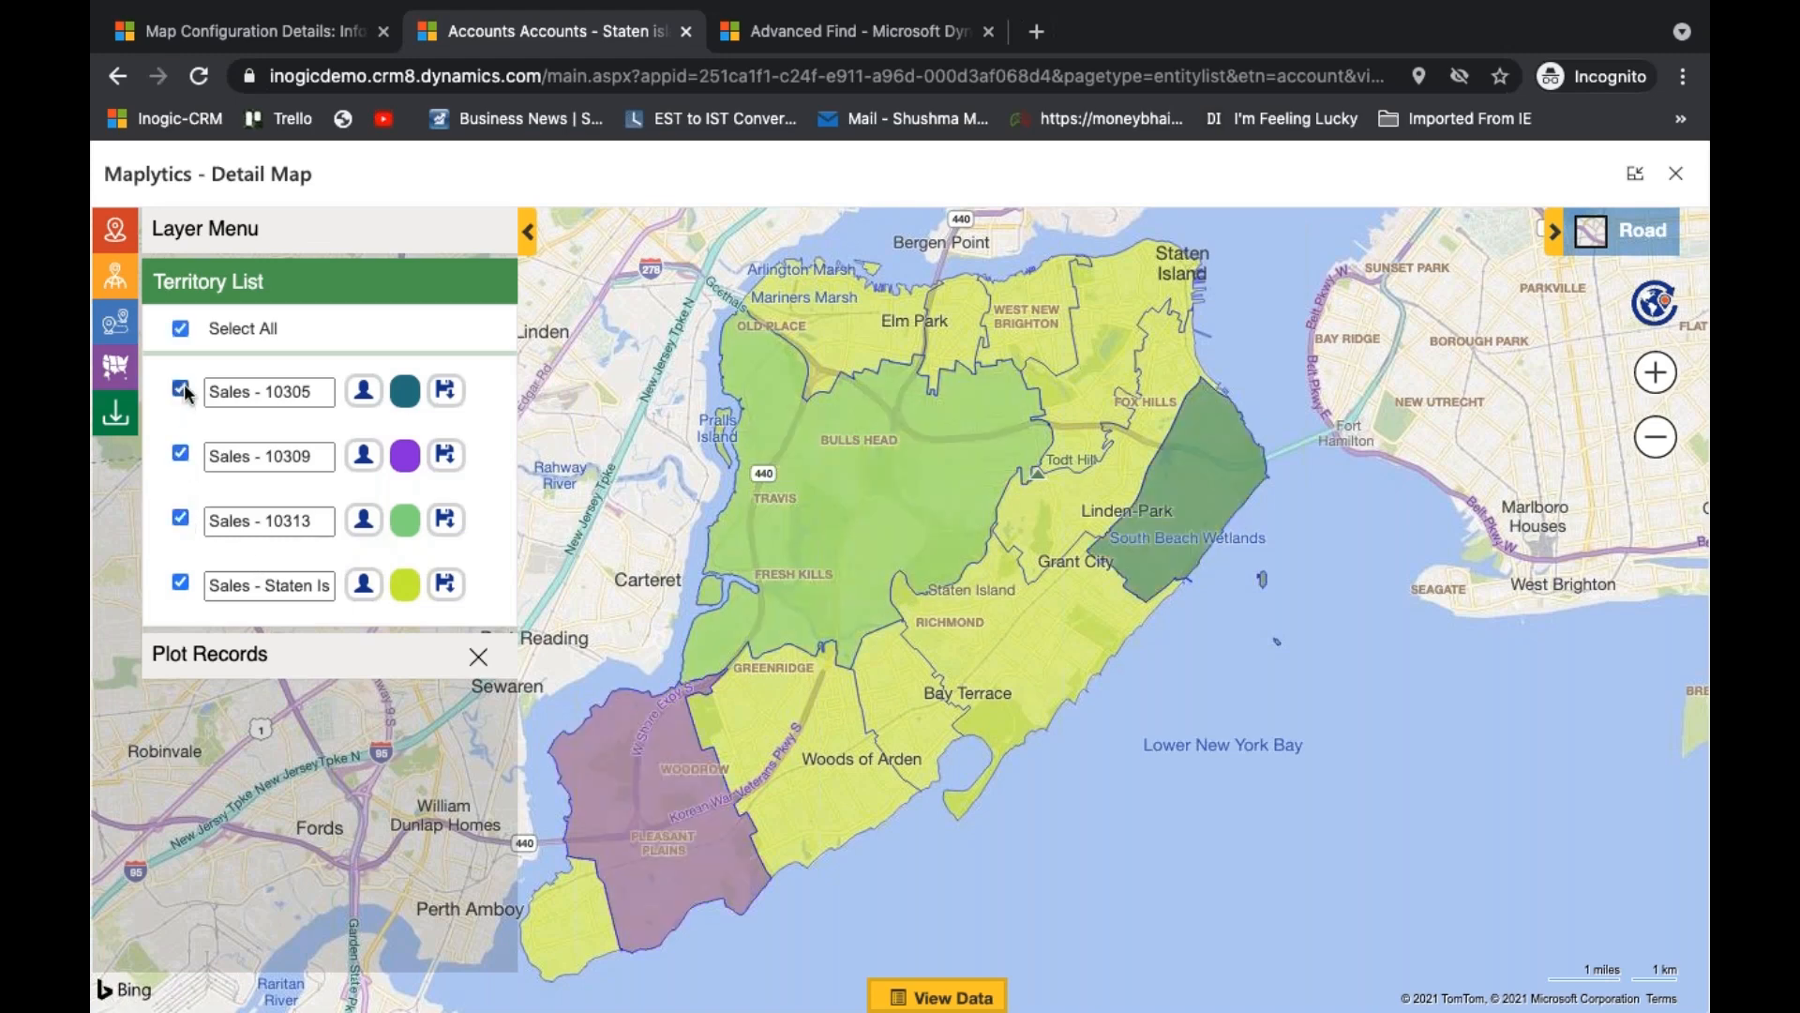